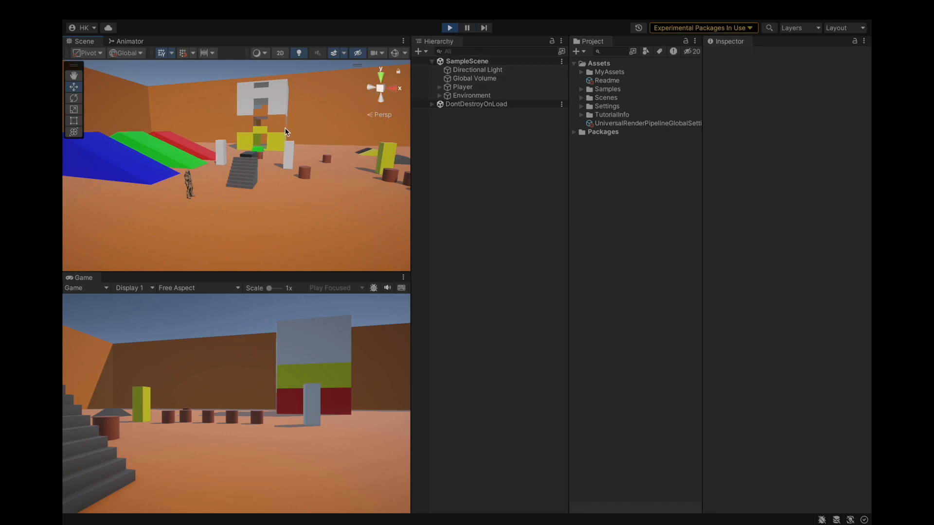
Stop play mode and install the Animation Rigging package from the Unity Registry in the Package Manager.
{"action": "left_click_drag", "start_coordinate": [226, 170], "coordinate": [320, 190], "text": "alt"}
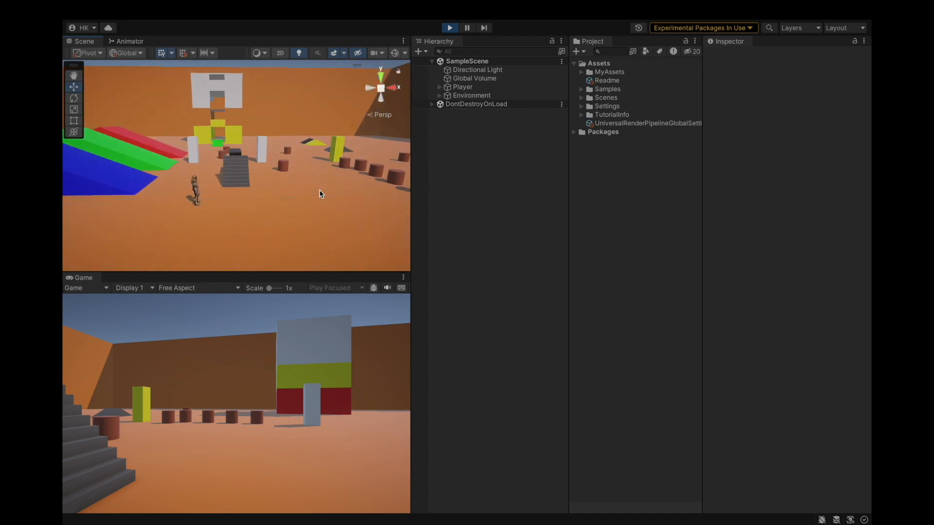
{"action": "left_click", "coordinate": [449, 28]}
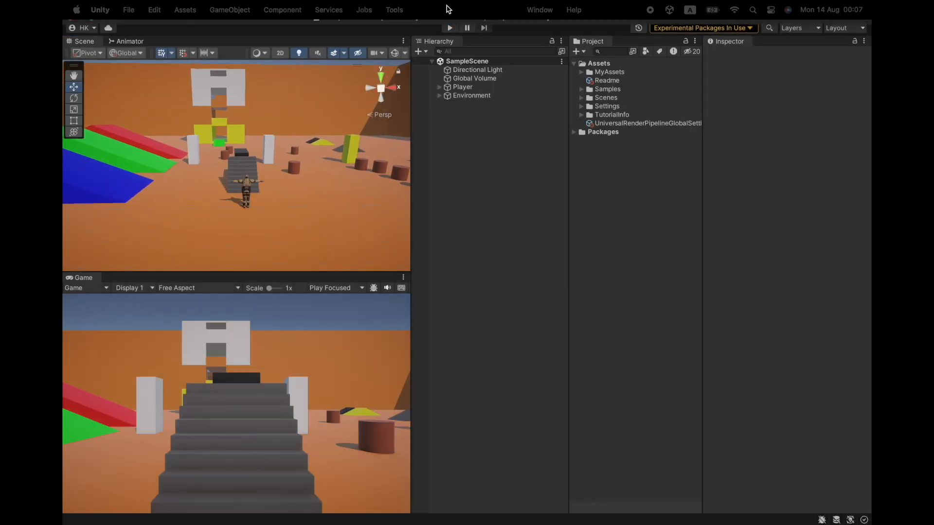
{"action": "left_click", "coordinate": [540, 10]}
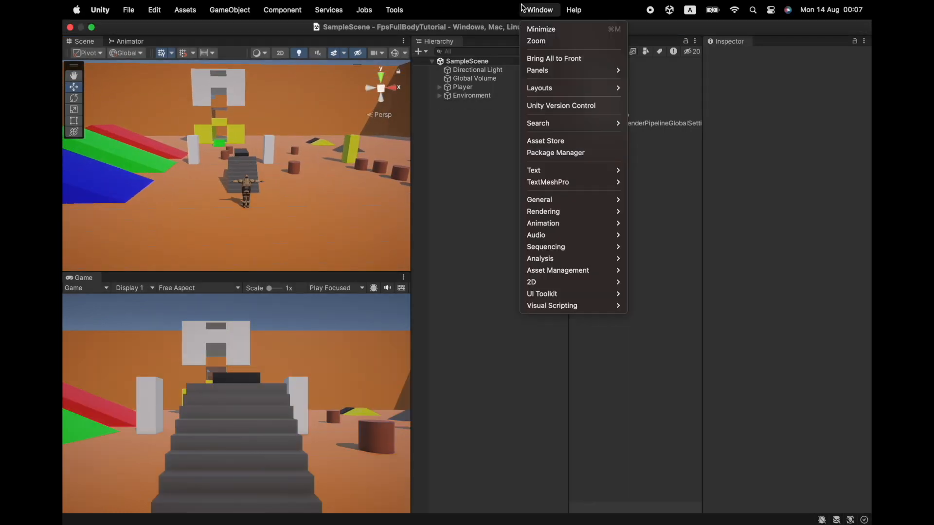
{"action": "left_click", "coordinate": [552, 153]}
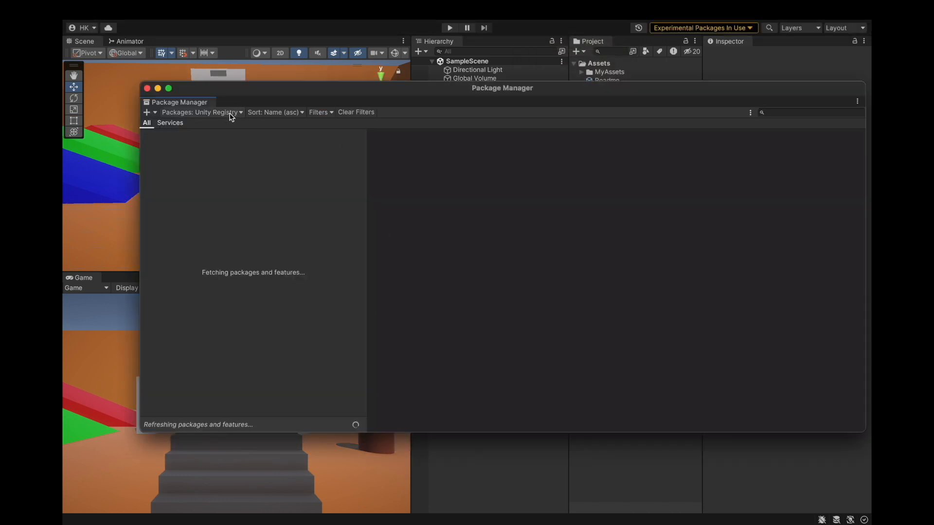
{"action": "left_click", "coordinate": [780, 112]}
{"action": "type", "text": "animation rigging"}
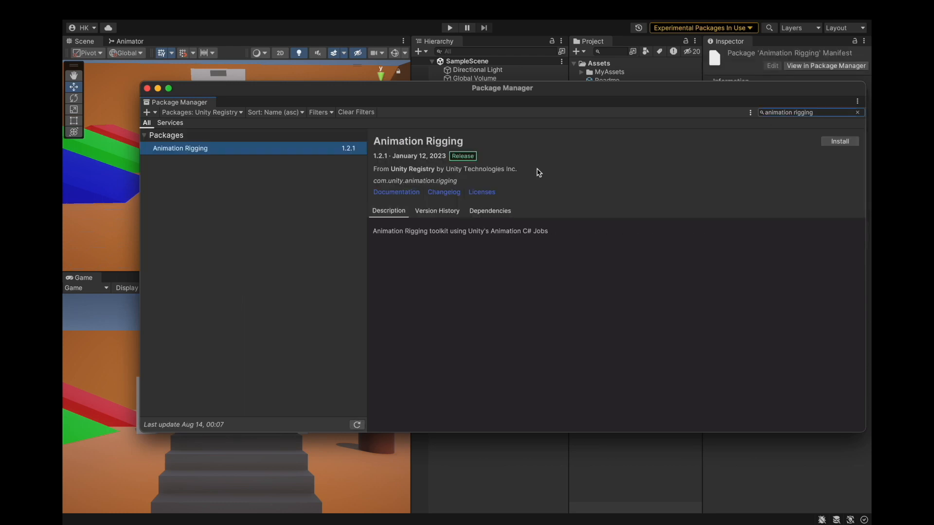
{"action": "left_click", "coordinate": [825, 144]}
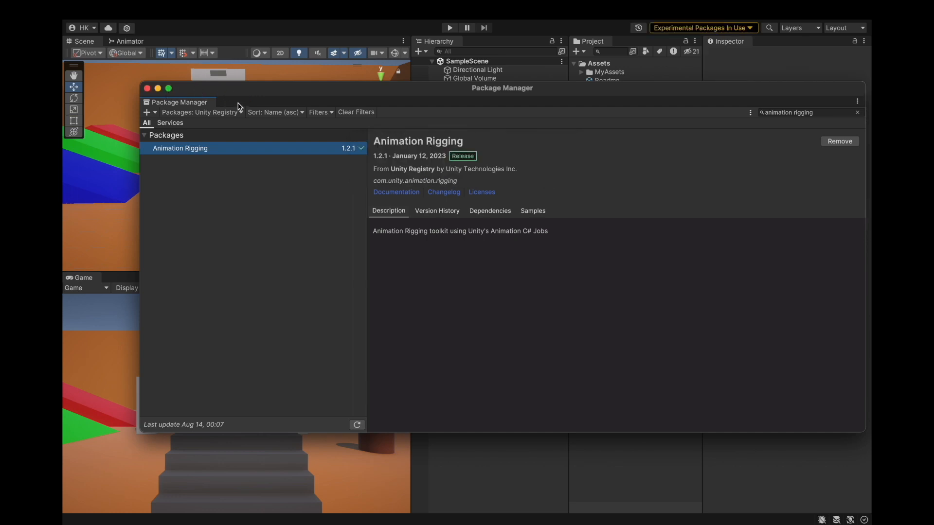
{"action": "left_click", "coordinate": [147, 88]}
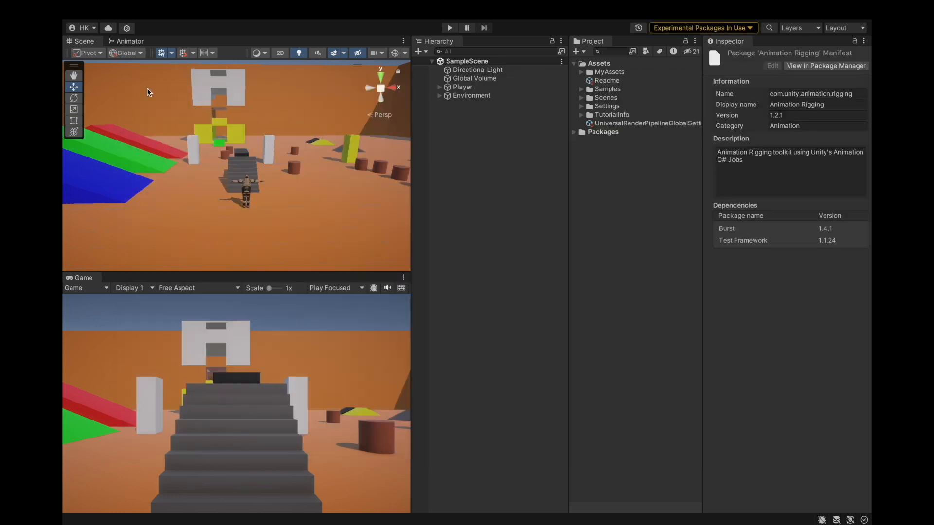
Open the PlayerModel's animator controller in the Animator window.
{"action": "left_click", "coordinate": [470, 87]}
{"action": "left_click", "coordinate": [440, 87]}
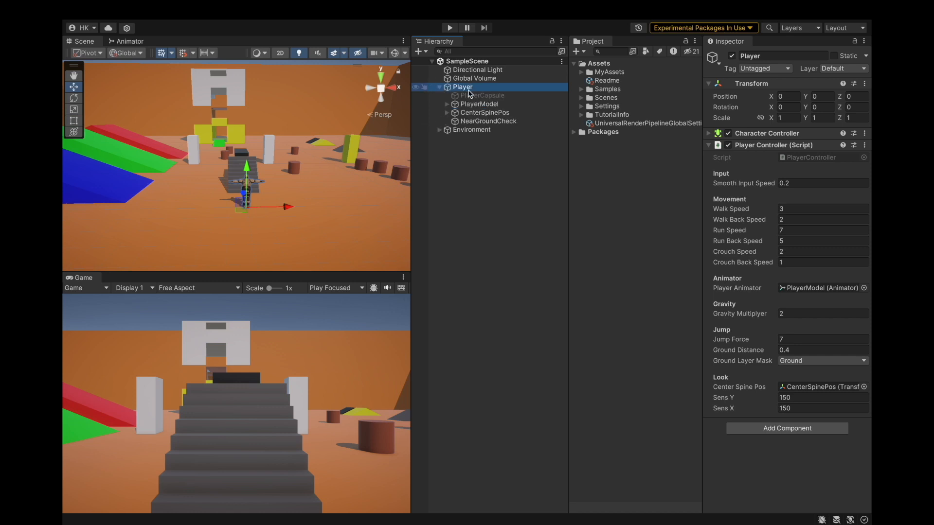
{"action": "left_click", "coordinate": [477, 104]}
{"action": "double_click", "coordinate": [816, 147]}
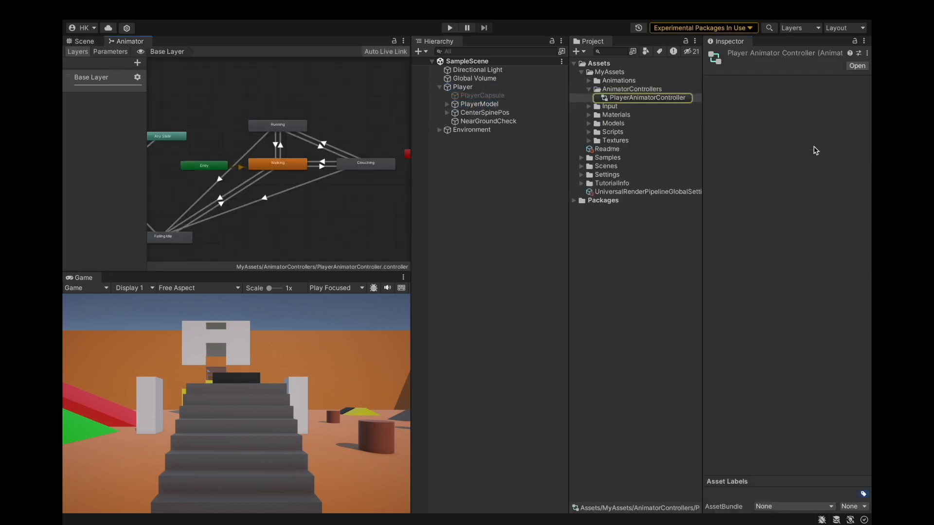
{"action": "scroll", "coordinate": [278, 125], "scroll_direction": "down", "scroll_amount": 3}
{"action": "scroll", "coordinate": [301, 172], "scroll_direction": "down", "scroll_amount": 3}
{"action": "scroll", "coordinate": [227, 151], "scroll_direction": "up", "scroll_amount": 3}
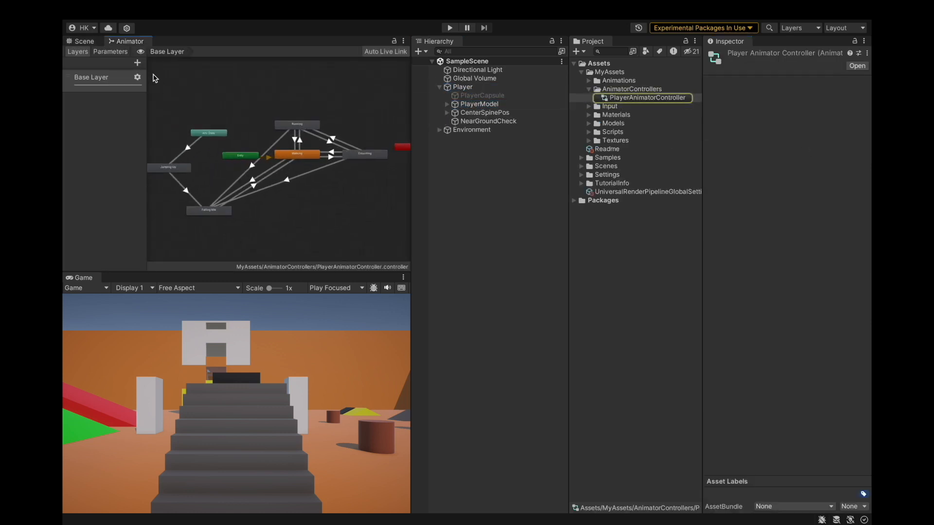
Add a new animator layer named Arms.
{"action": "left_click", "coordinate": [131, 60]}
{"action": "left_click", "coordinate": [135, 62]}
{"action": "type", "text": "Arms"}
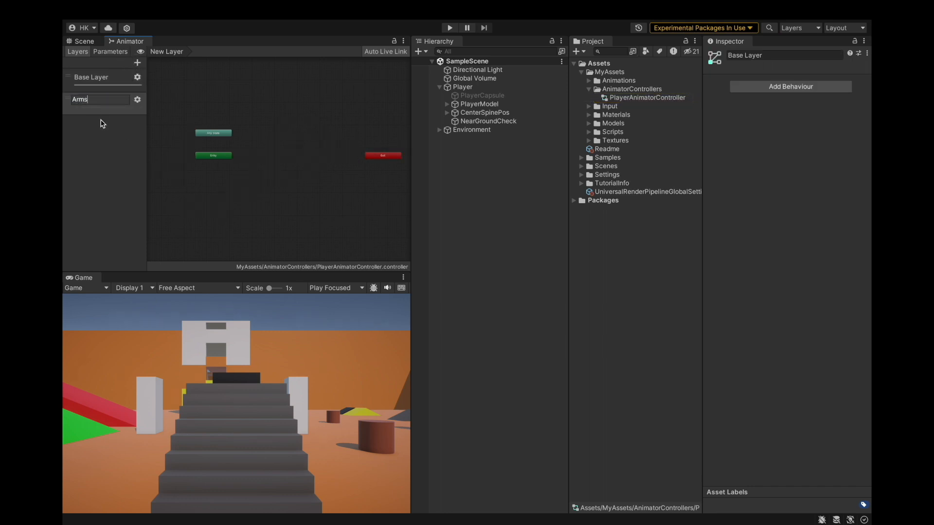
{"action": "key", "text": "Return"}
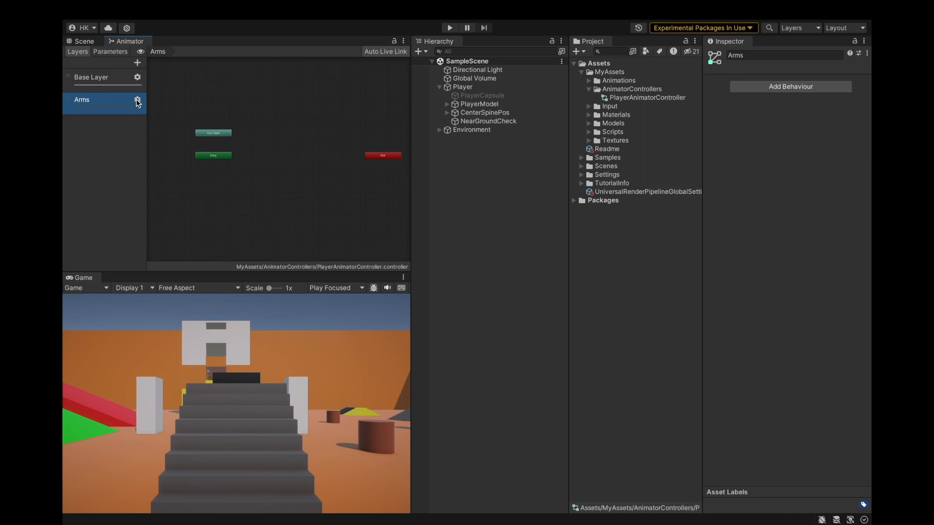
Create a folder named AvatarMasks inside MyAssets.
{"action": "left_click", "coordinate": [589, 90]}
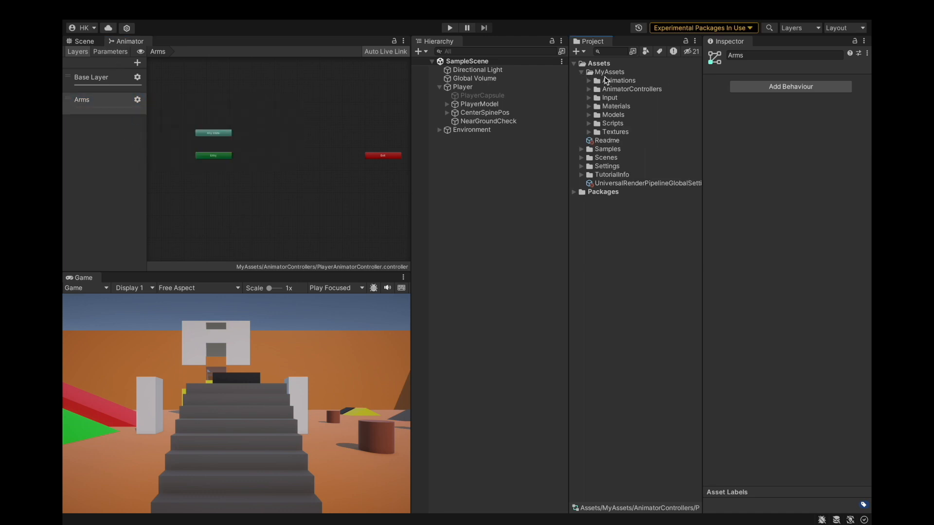
{"action": "right_click", "coordinate": [608, 74]}
{"action": "left_click", "coordinate": [609, 73]}
{"action": "right_click", "coordinate": [610, 73]}
{"action": "mouse_move", "coordinate": [619, 75]}
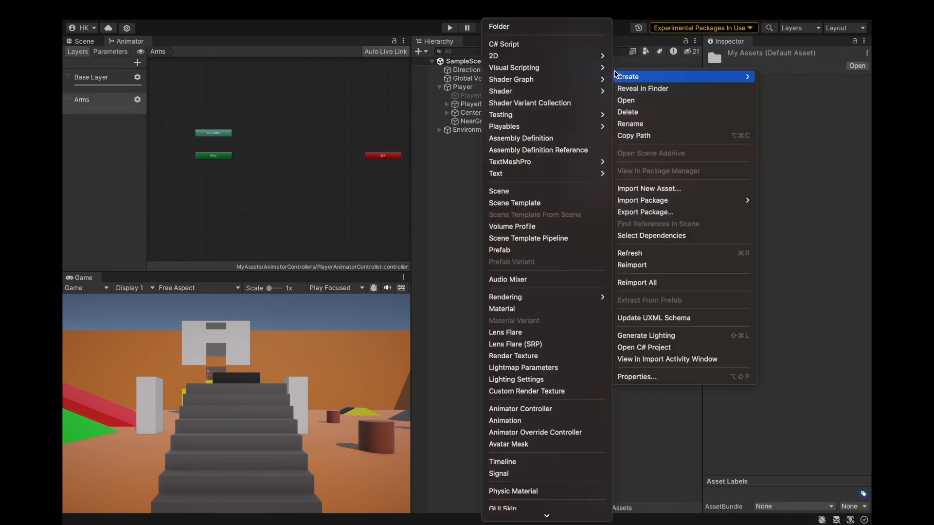
{"action": "left_click", "coordinate": [530, 26]}
{"action": "type", "text": "AvatarMasks"}
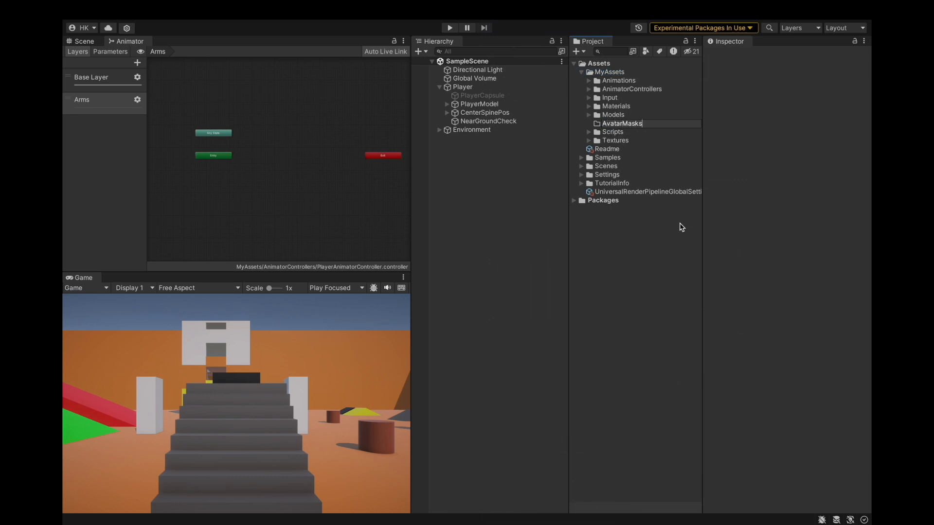
Create an avatar mask named ArmsMask in the AvatarMasks folder.
{"action": "left_click", "coordinate": [595, 125]}
{"action": "right_click", "coordinate": [617, 100]}
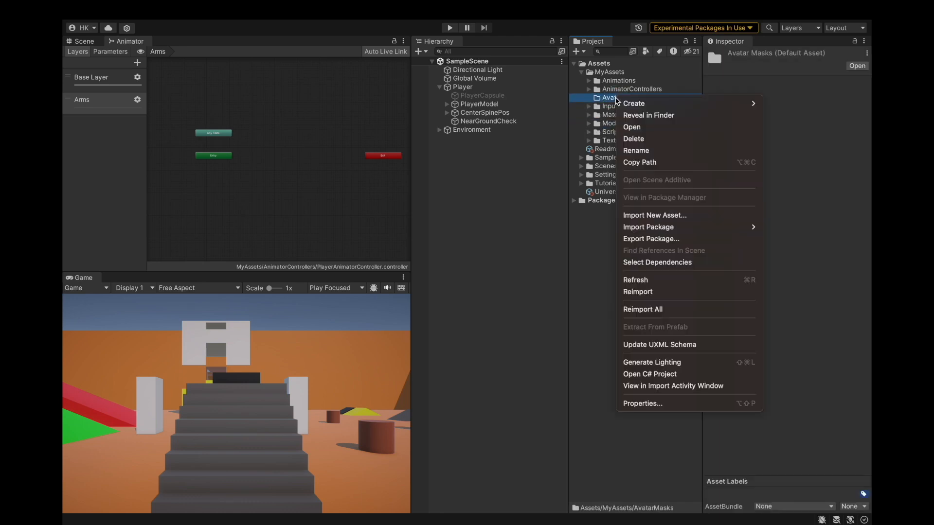
{"action": "mouse_move", "coordinate": [632, 103]}
{"action": "scroll", "coordinate": [530, 239], "scroll_direction": "down", "scroll_amount": 5}
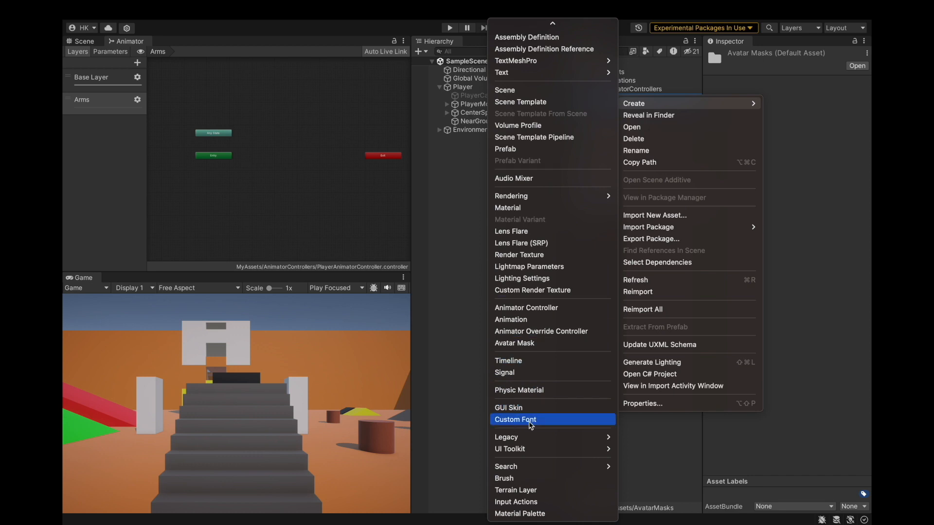
{"action": "left_click", "coordinate": [539, 342]}
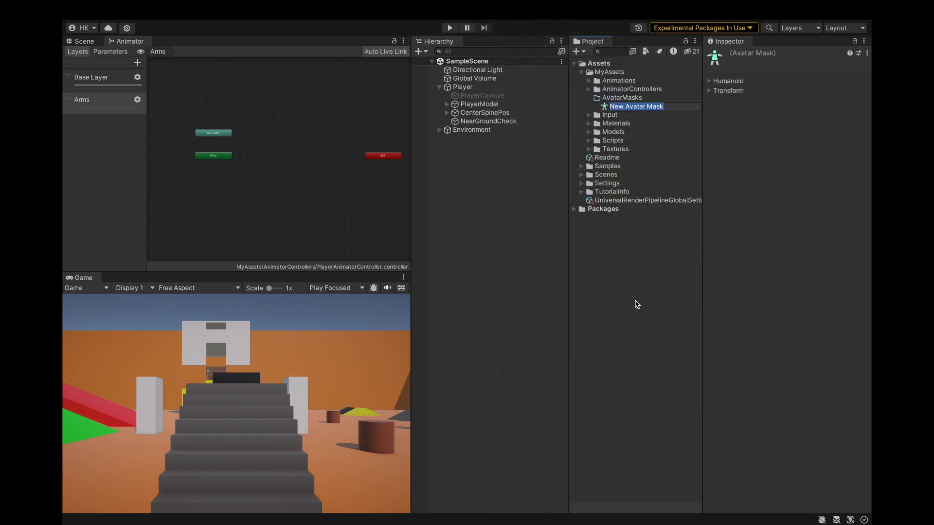
{"action": "type", "text": "ArmsMask"}
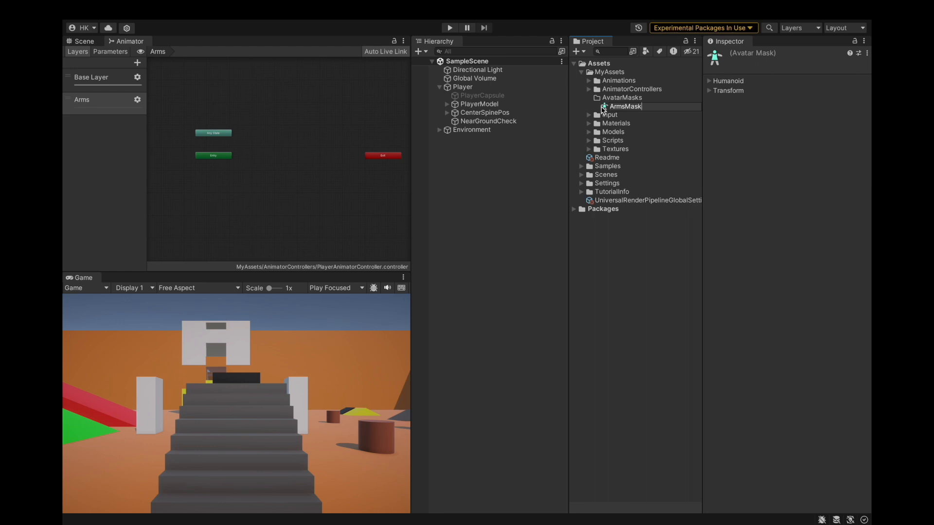
{"action": "key", "text": "Return"}
Configure ArmsMask's humanoid mask so only the arms and hand IK stay enabled, disabling head, body, legs and foot IK.
{"action": "left_click", "coordinate": [712, 84]}
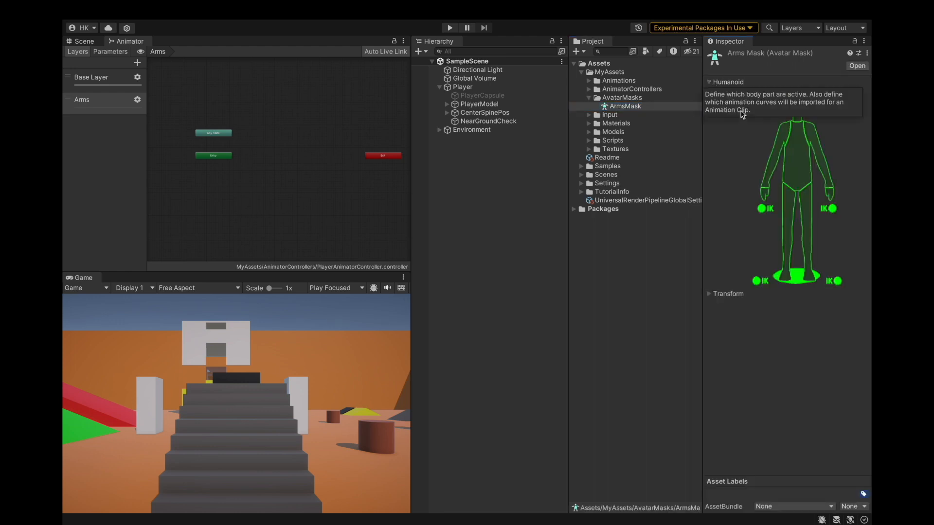
{"action": "left_click", "coordinate": [765, 209]}
{"action": "left_click", "coordinate": [759, 280]}
{"action": "double_click", "coordinate": [833, 283]}
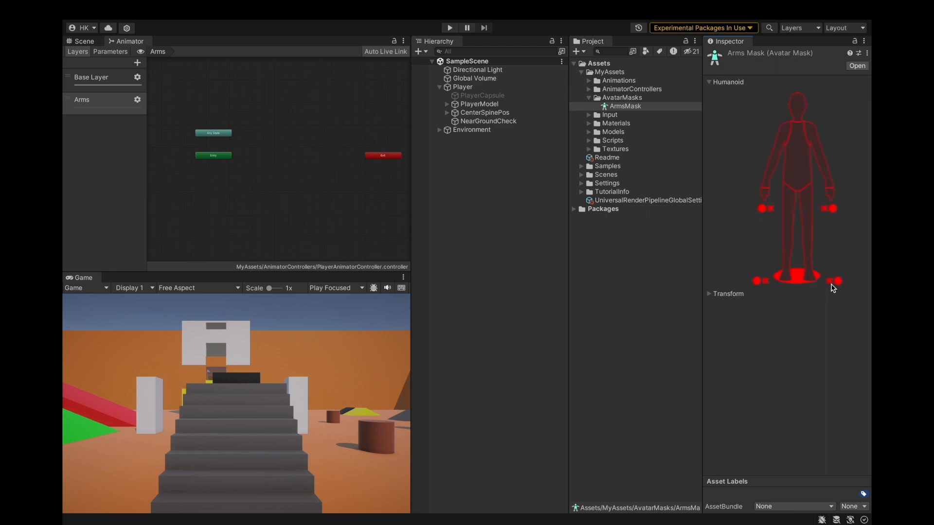
{"action": "double_click", "coordinate": [835, 287]}
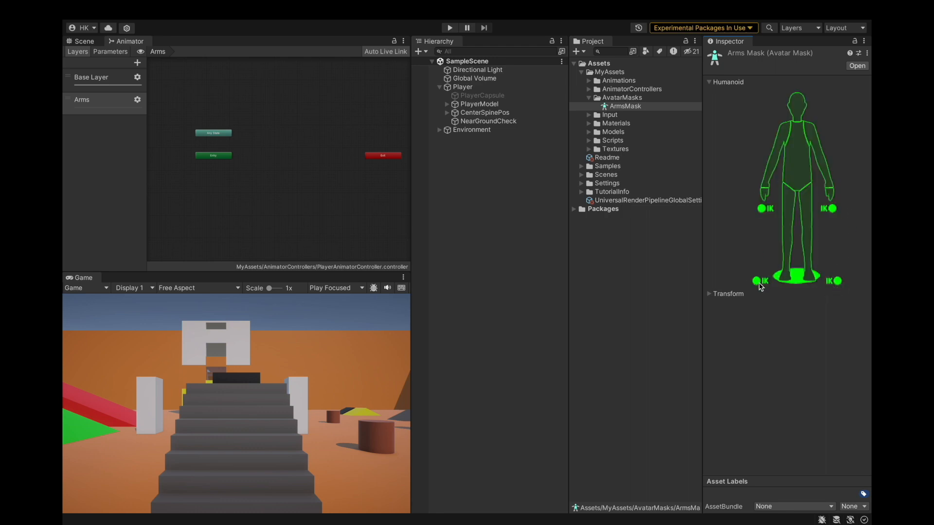
{"action": "left_click", "coordinate": [785, 264]}
{"action": "left_click", "coordinate": [790, 281]}
{"action": "left_click", "coordinate": [810, 271]}
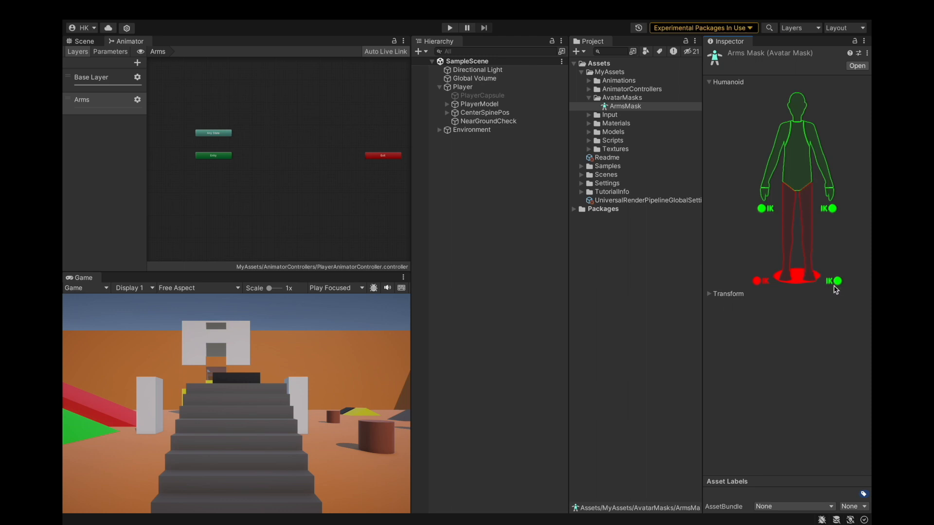
{"action": "left_click", "coordinate": [797, 176]}
{"action": "left_click", "coordinate": [797, 111]}
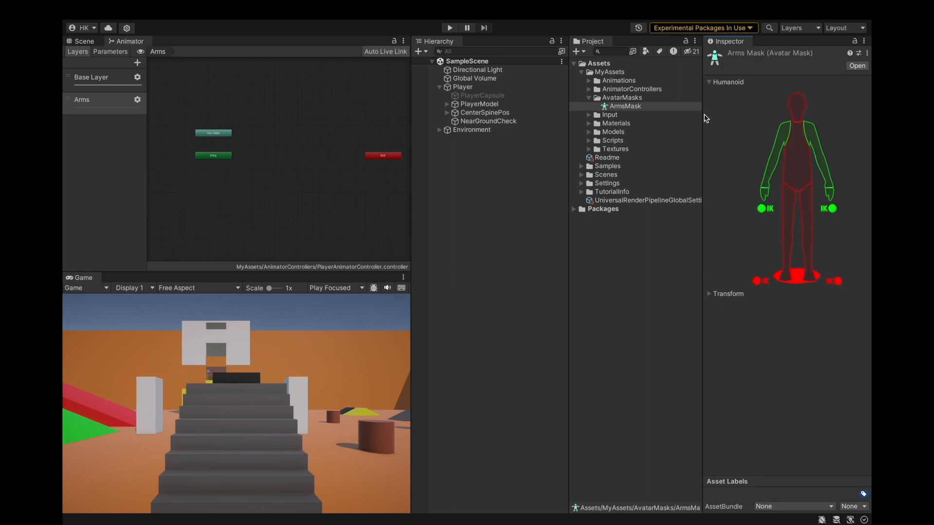
Assign ArmsMask as the Arms layer's mask and raise the layer weight to its maximum.
{"action": "left_click", "coordinate": [137, 99]}
{"action": "left_click", "coordinate": [287, 112]}
{"action": "double_click", "coordinate": [121, 128]}
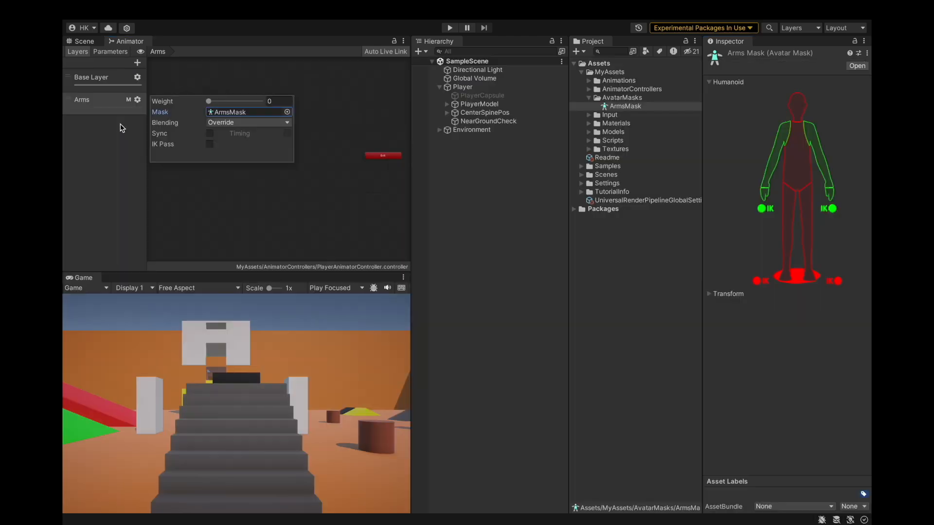
{"action": "left_click_drag", "start_coordinate": [209, 101], "coordinate": [301, 99]}
{"action": "left_click", "coordinate": [147, 159]}
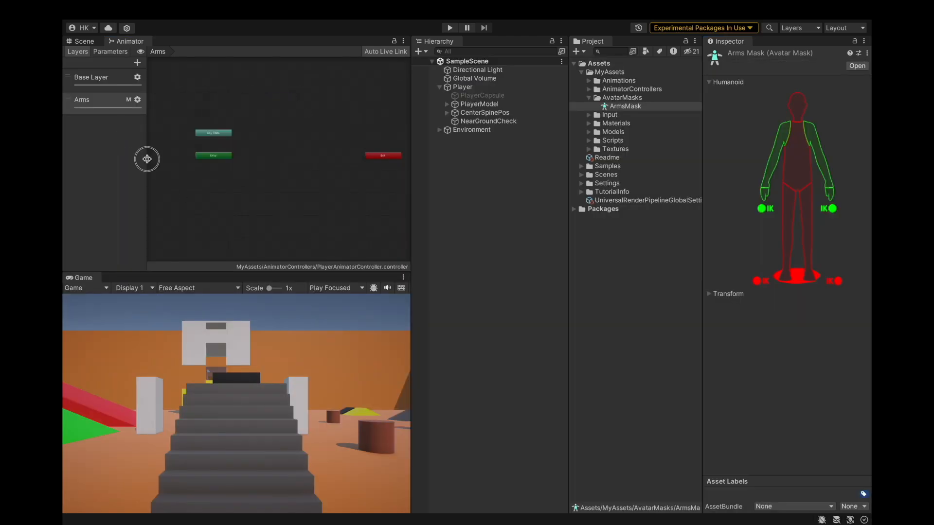
Inspect the player character up close in the Scene view.
{"action": "left_click", "coordinate": [83, 42]}
{"action": "scroll", "coordinate": [268, 151], "scroll_direction": "up", "scroll_amount": 8}
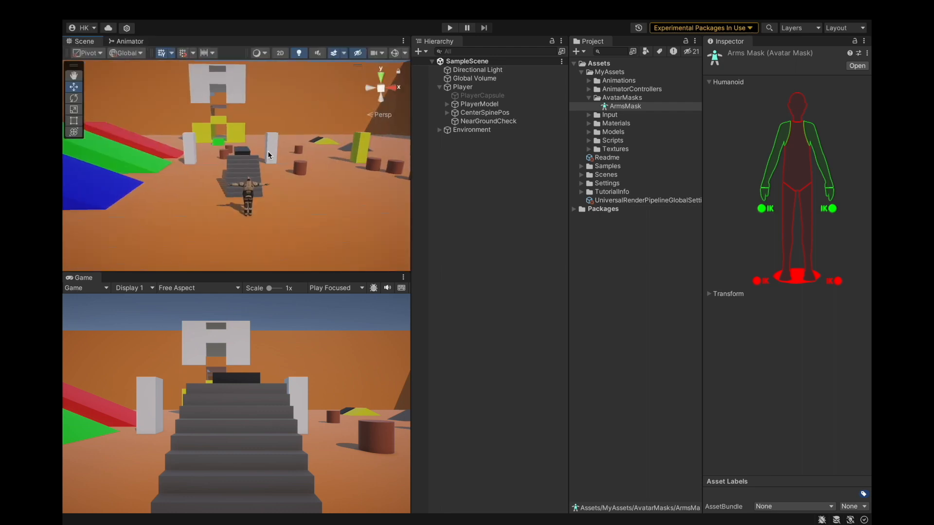
{"action": "scroll", "coordinate": [283, 158], "scroll_direction": "down", "scroll_amount": 2}
{"action": "scroll", "coordinate": [312, 199], "scroll_direction": "up", "scroll_amount": 5}
{"action": "middle_click_drag", "start_coordinate": [311, 198], "coordinate": [260, 183]}
{"action": "left_click_drag", "start_coordinate": [261, 184], "coordinate": [479, 176], "text": "alt"}
{"action": "scroll", "coordinate": [276, 165], "scroll_direction": "down", "scroll_amount": 3}
{"action": "scroll", "coordinate": [287, 135], "scroll_direction": "up", "scroll_amount": 1}
{"action": "scroll", "coordinate": [325, 182], "scroll_direction": "down", "scroll_amount": 3}
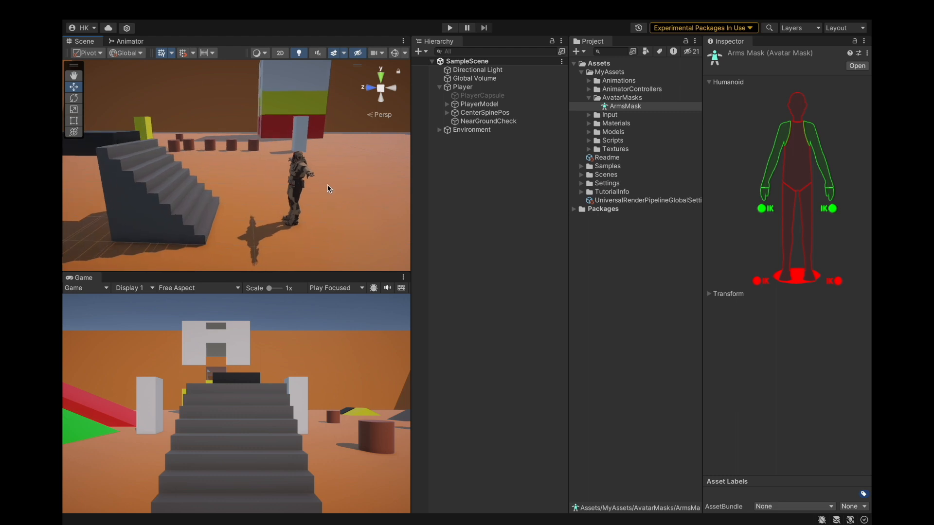
{"action": "scroll", "coordinate": [326, 160], "scroll_direction": "up", "scroll_amount": 4}
{"action": "left_click_drag", "start_coordinate": [327, 159], "coordinate": [337, 164], "text": "alt"}
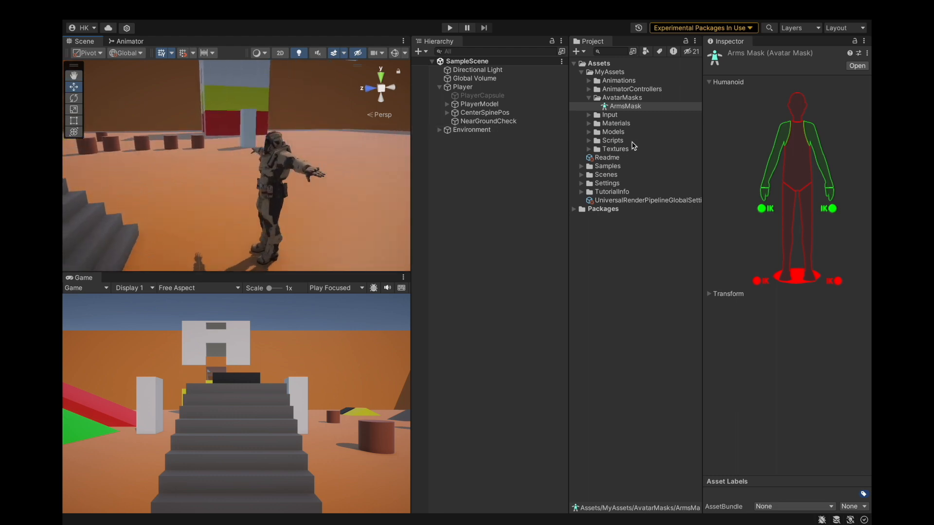
Select PlayerModel and run Animation Rigging's Rig Setup on it.
{"action": "left_click", "coordinate": [589, 97]}
{"action": "left_click", "coordinate": [471, 87]}
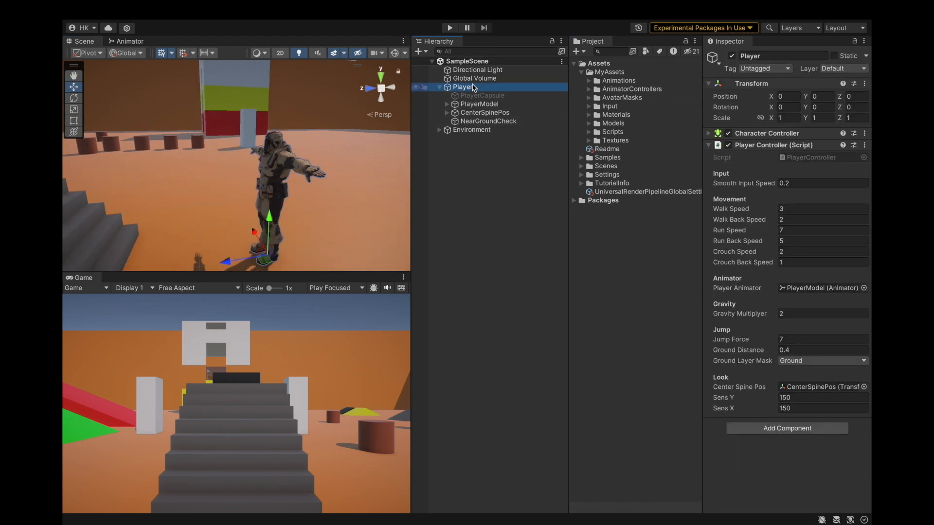
{"action": "left_click", "coordinate": [482, 104]}
{"action": "left_click", "coordinate": [446, 104]}
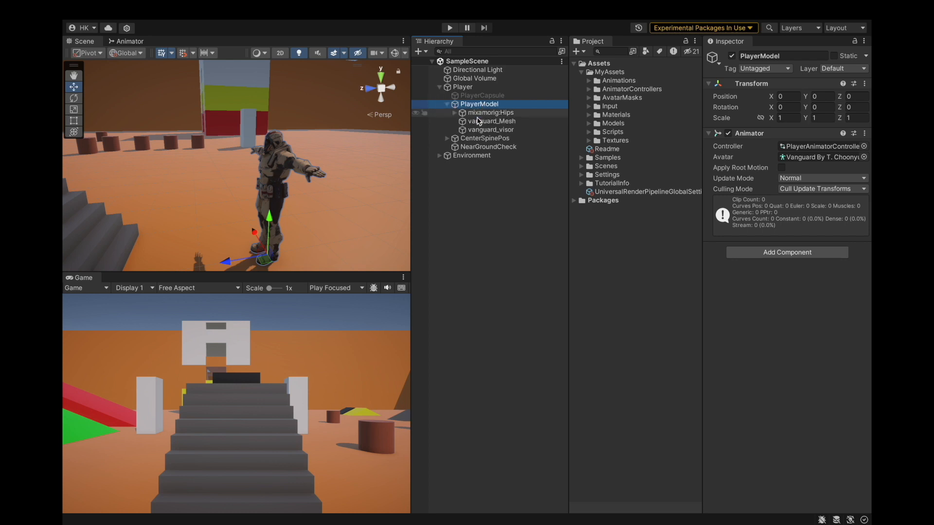
{"action": "left_click", "coordinate": [389, 9]}
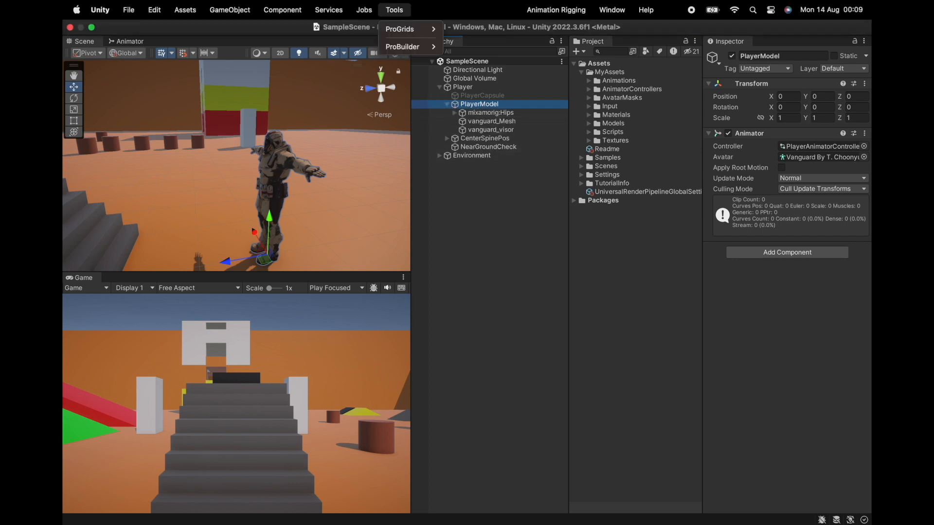
{"action": "left_click", "coordinate": [547, 11]}
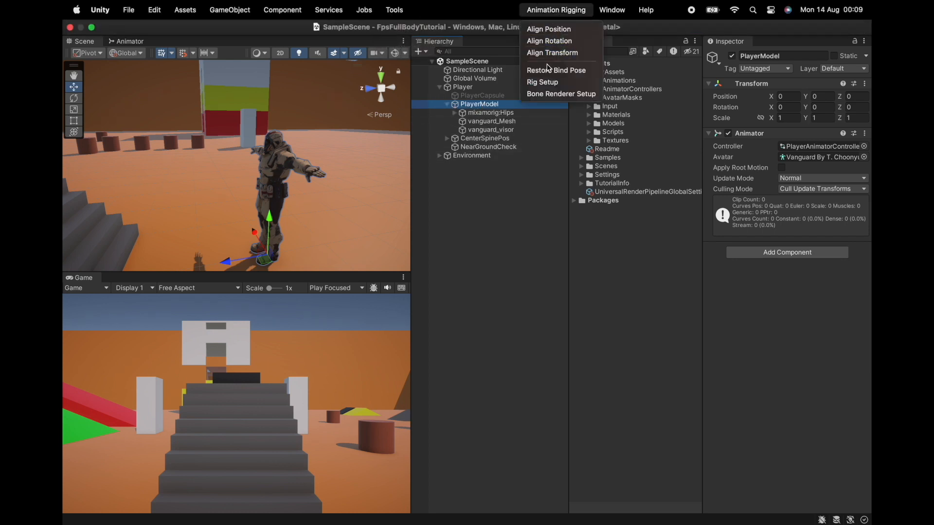
{"action": "left_click", "coordinate": [549, 89]}
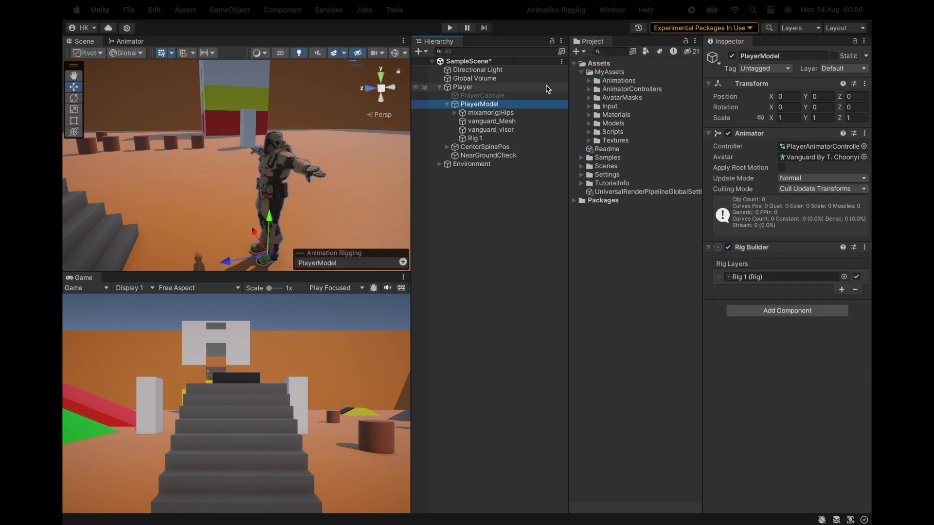
Add a bone renderer to PlayerModel with Animation Rigging's Bone Renderer Setup.
{"action": "left_click", "coordinate": [581, 10]}
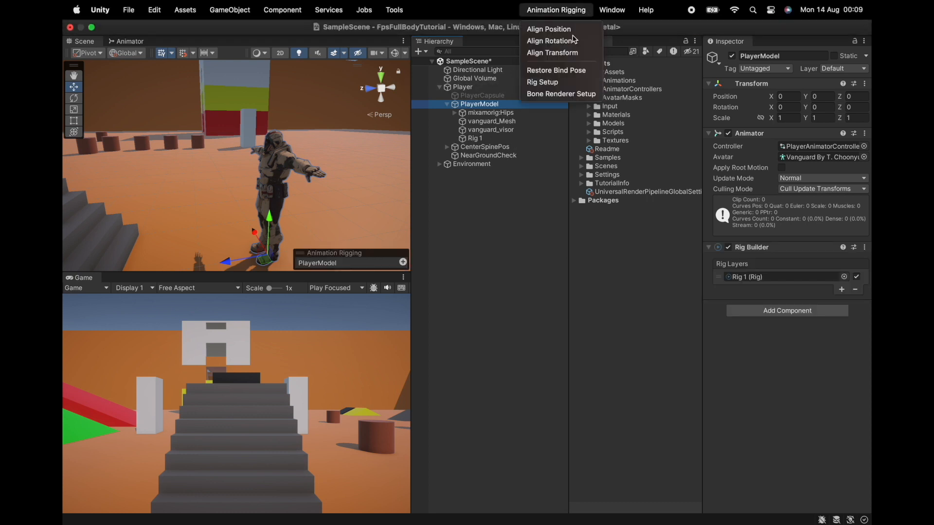
{"action": "left_click", "coordinate": [561, 94]}
{"action": "left_click_drag", "start_coordinate": [289, 187], "coordinate": [450, 173], "text": "alt"}
{"action": "left_click_drag", "start_coordinate": [206, 170], "coordinate": [419, 168], "text": "alt"}
{"action": "left_click_drag", "start_coordinate": [255, 139], "coordinate": [265, 182], "text": "alt"}
{"action": "left_click_drag", "start_coordinate": [317, 199], "coordinate": [244, 179], "text": "alt"}
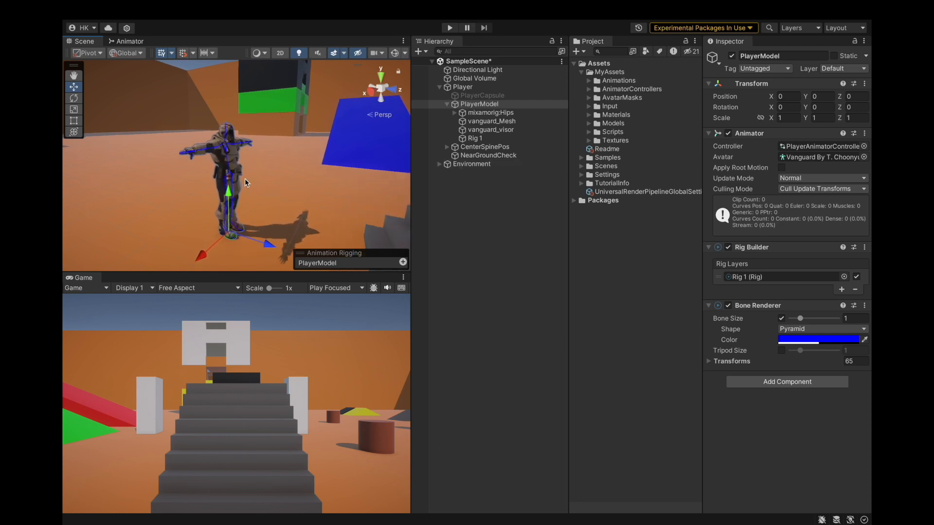
Select Rig 1 under PlayerModel and set its rig weight to 0.
{"action": "left_click", "coordinate": [475, 139]}
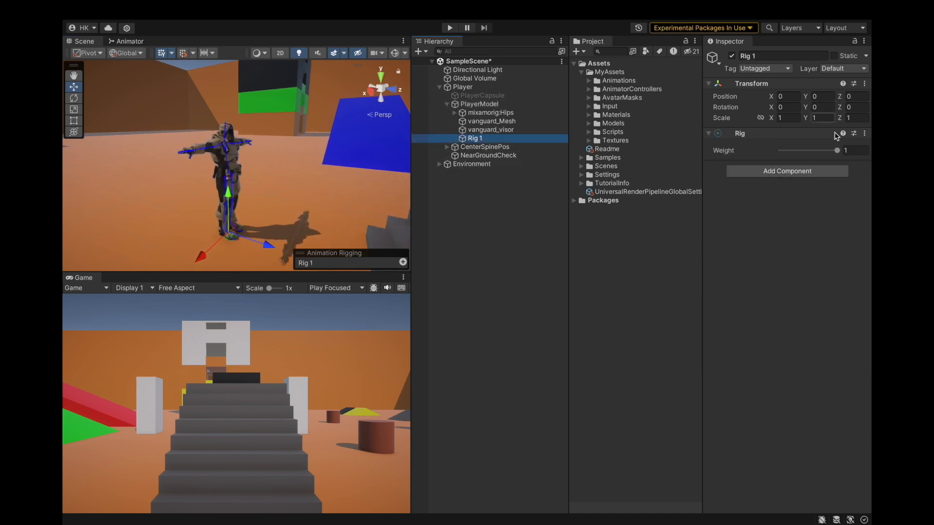
{"action": "left_click", "coordinate": [830, 152]}
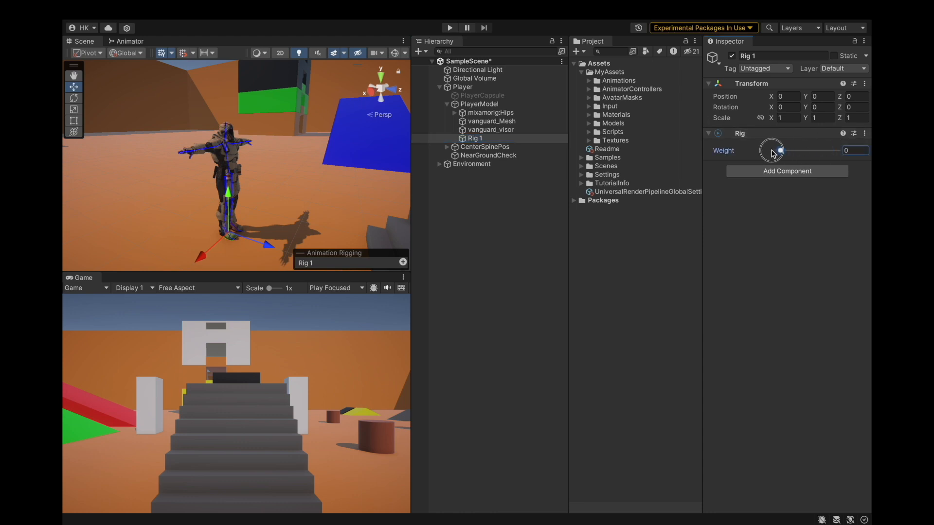
Browse PlayerModel's child objects in the hierarchy, ending back on PlayerModel.
{"action": "left_click", "coordinate": [493, 131]}
{"action": "left_click", "coordinate": [505, 122]}
{"action": "left_click", "coordinate": [507, 114]}
{"action": "left_click", "coordinate": [509, 104]}
{"action": "left_click", "coordinate": [510, 113]}
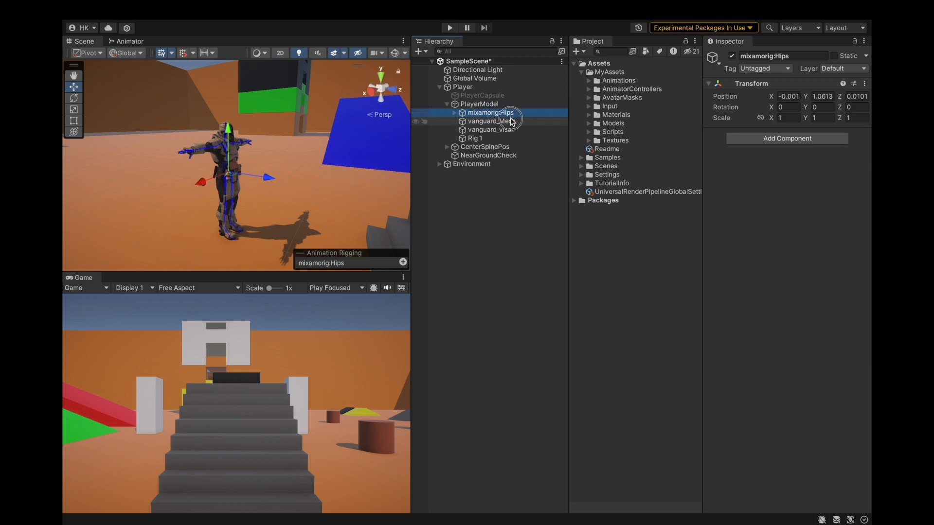
{"action": "left_click", "coordinate": [511, 121]}
{"action": "left_click", "coordinate": [511, 113]}
{"action": "left_click", "coordinate": [514, 105]}
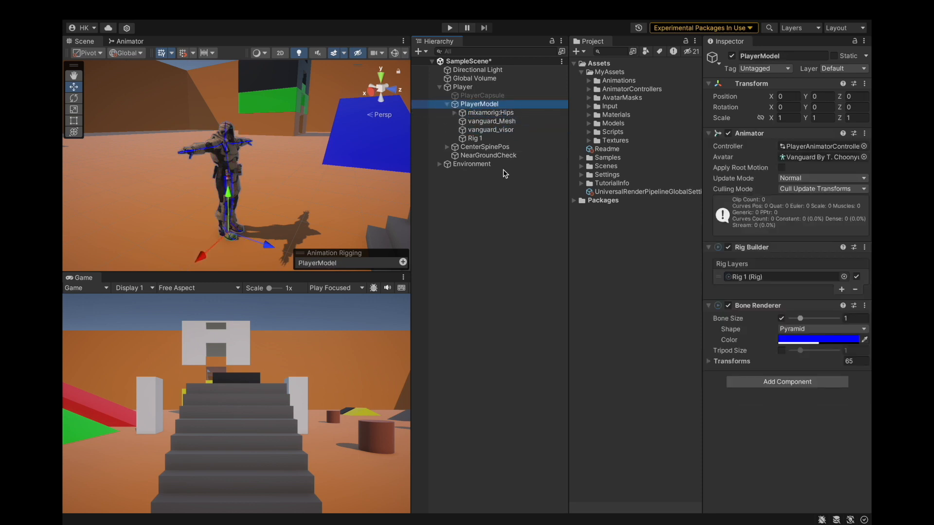
Switch to Safari with Mixamo open.
{"action": "key", "text": "super+space"}
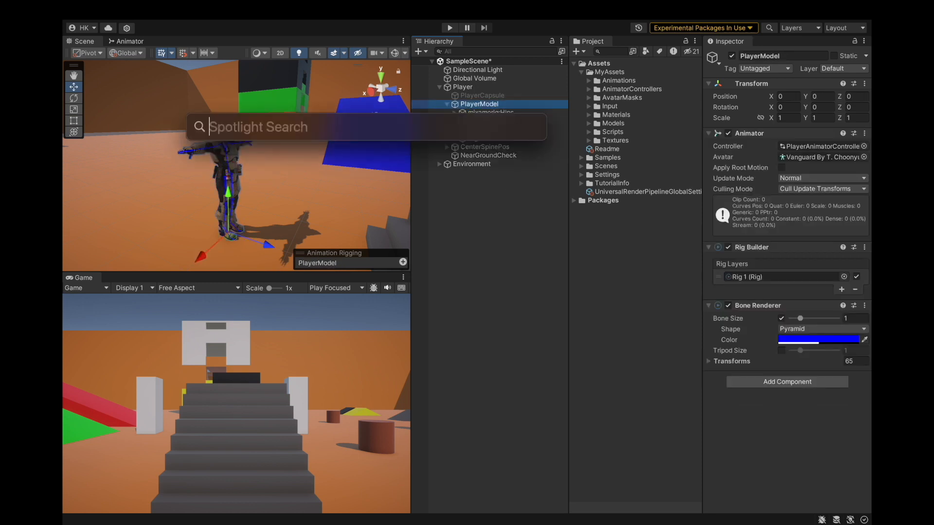
{"action": "type", "text": "safari"}
{"action": "key", "text": "Return"}
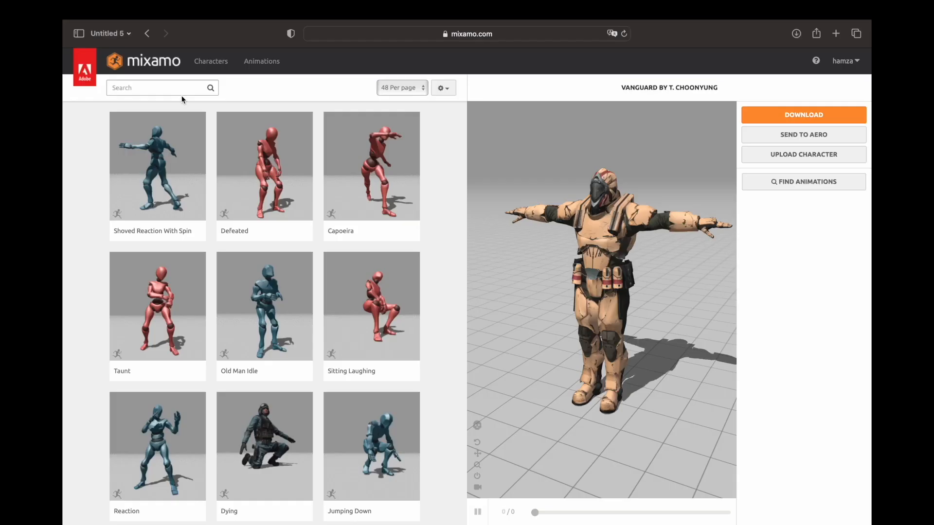
Search Mixamo's animations for "rifle idle".
{"action": "left_click", "coordinate": [206, 88]}
{"action": "type", "text": "rifl"}
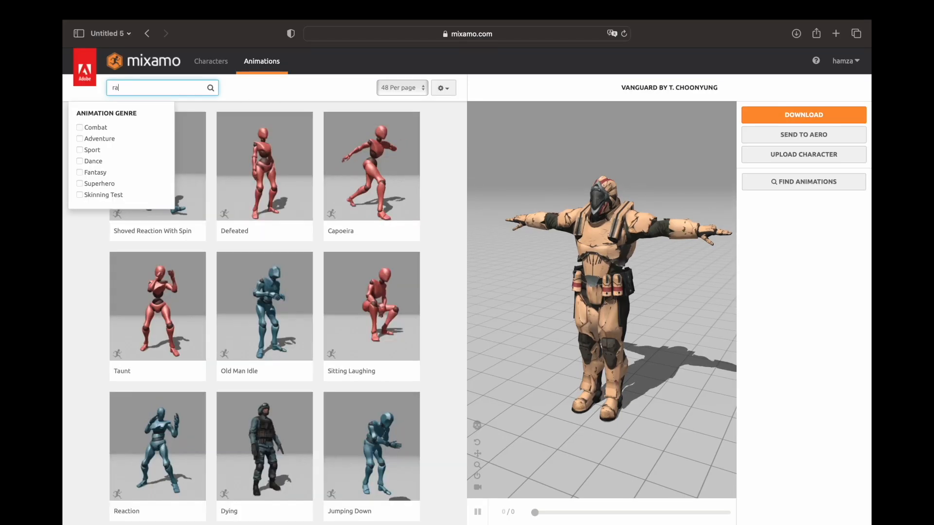
{"action": "type", "text": "e idle"}
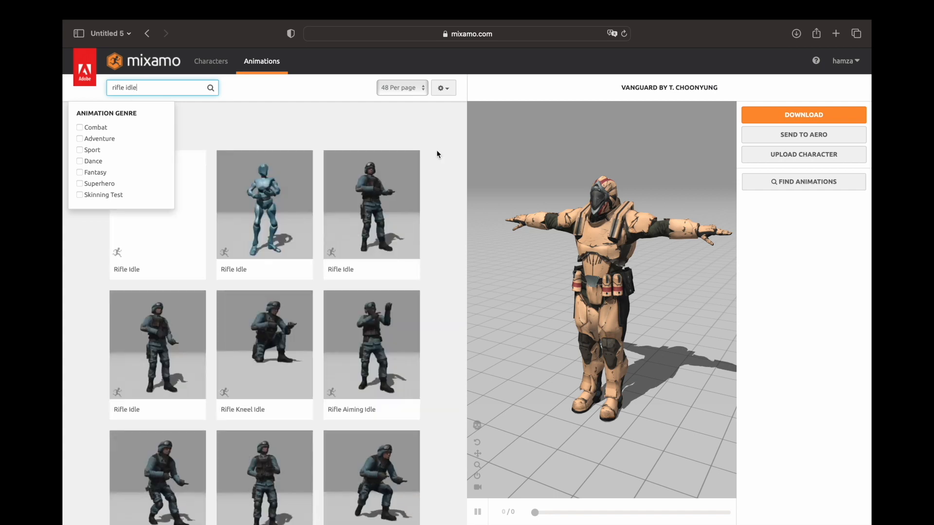
{"action": "key", "text": "Return"}
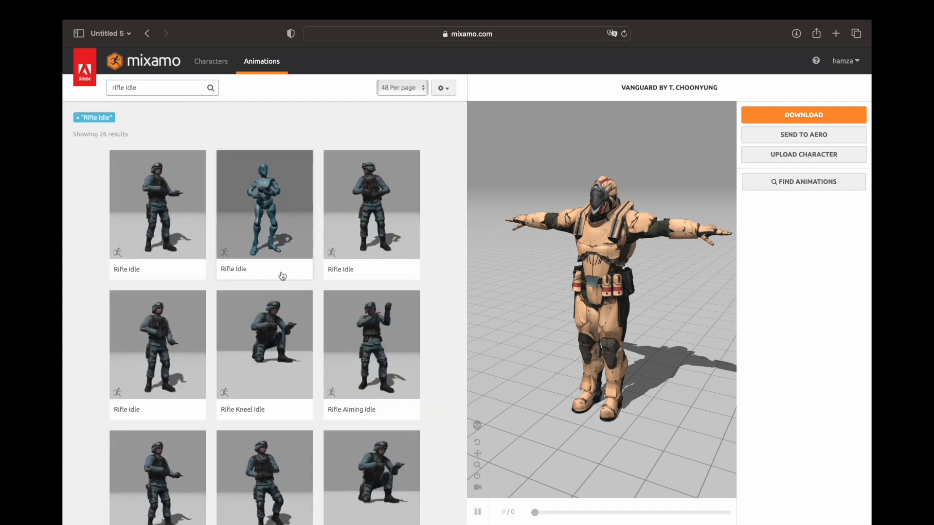
Select the Rifle Idle animation and preview it on the Vanguard character.
{"action": "scroll", "coordinate": [287, 204], "scroll_direction": "down", "scroll_amount": 2}
{"action": "left_click", "coordinate": [246, 190]}
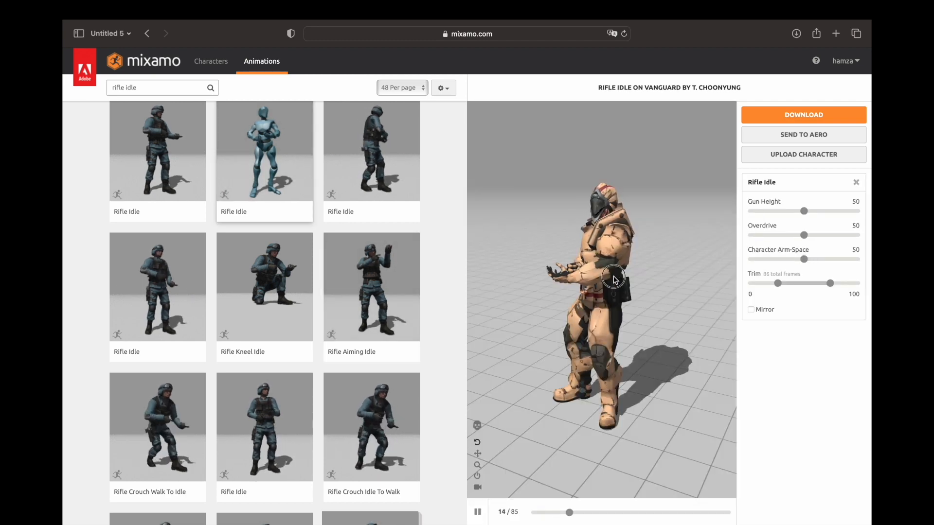
{"action": "left_click_drag", "start_coordinate": [598, 395], "coordinate": [636, 402]}
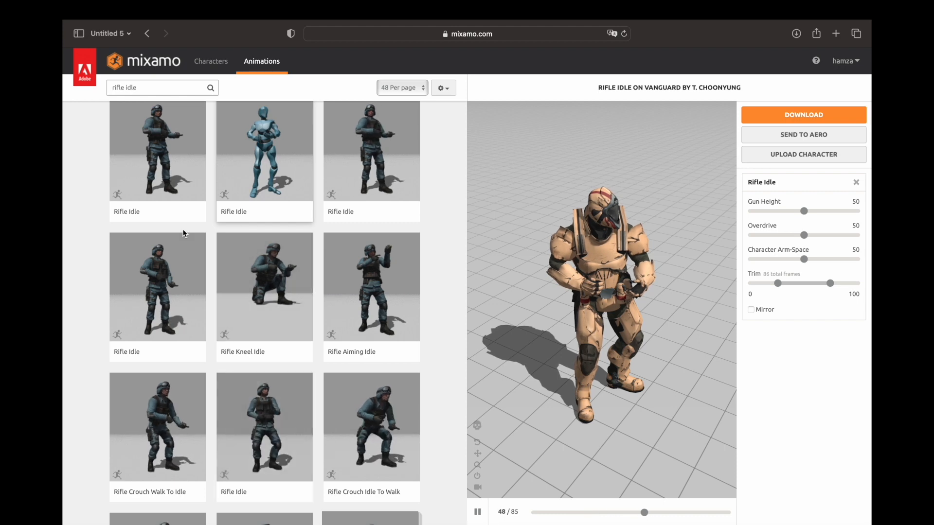
{"action": "scroll", "coordinate": [182, 189], "scroll_direction": "up", "scroll_amount": 2}
{"action": "scroll", "coordinate": [182, 188], "scroll_direction": "down", "scroll_amount": 4}
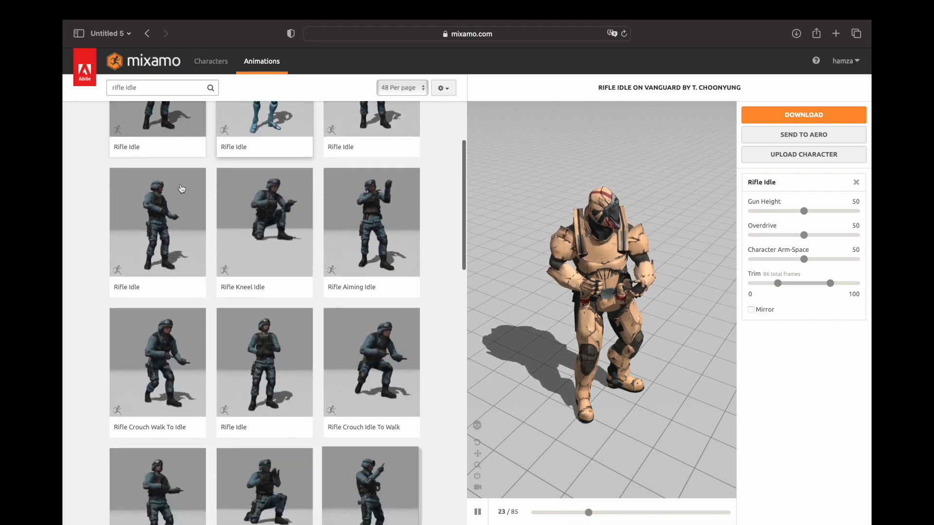
{"action": "scroll", "coordinate": [278, 316], "scroll_direction": "up", "scroll_amount": 3}
{"action": "scroll", "coordinate": [277, 316], "scroll_direction": "up", "scroll_amount": 1}
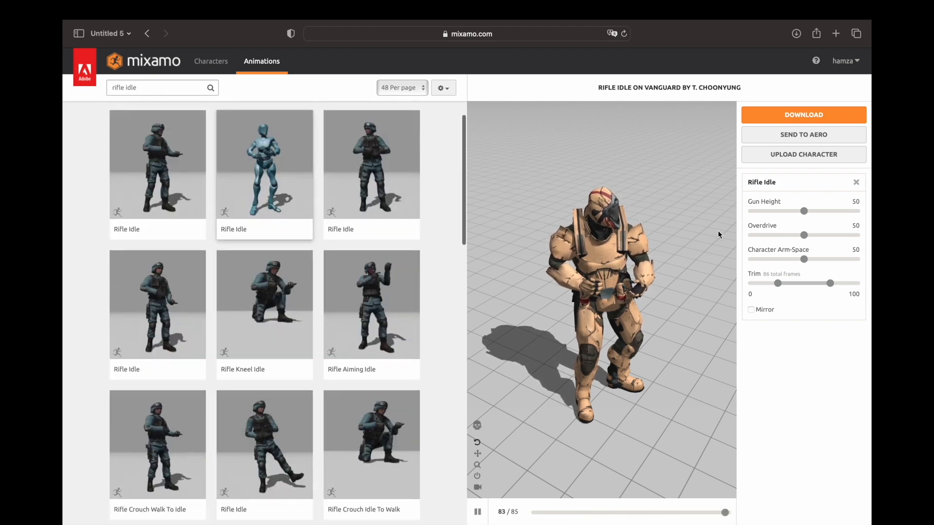
Download Rifle Idle in FBX for Unity format, without skin, at 60 frames per second.
{"action": "left_click", "coordinate": [804, 115]}
{"action": "left_click", "coordinate": [501, 159]}
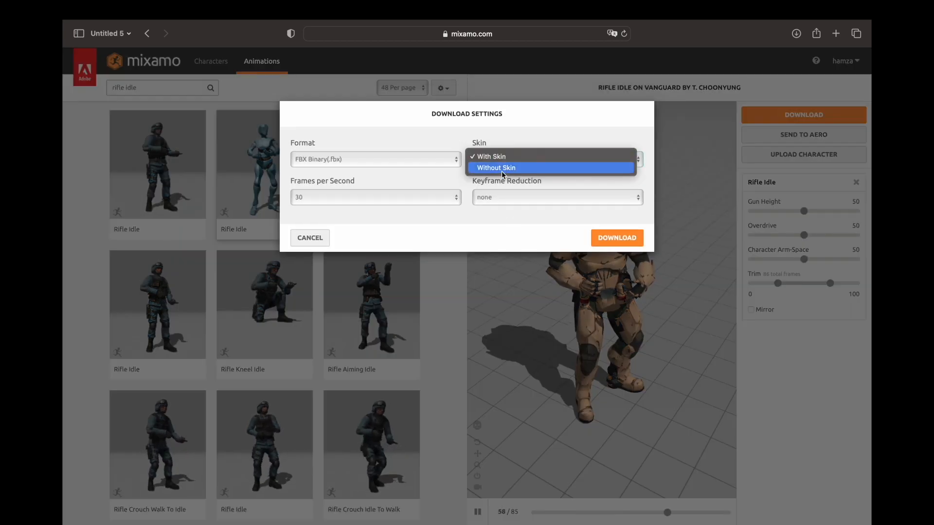
{"action": "left_click", "coordinate": [501, 168]}
{"action": "left_click", "coordinate": [423, 159]}
{"action": "left_click", "coordinate": [410, 179]}
{"action": "left_click", "coordinate": [372, 200]}
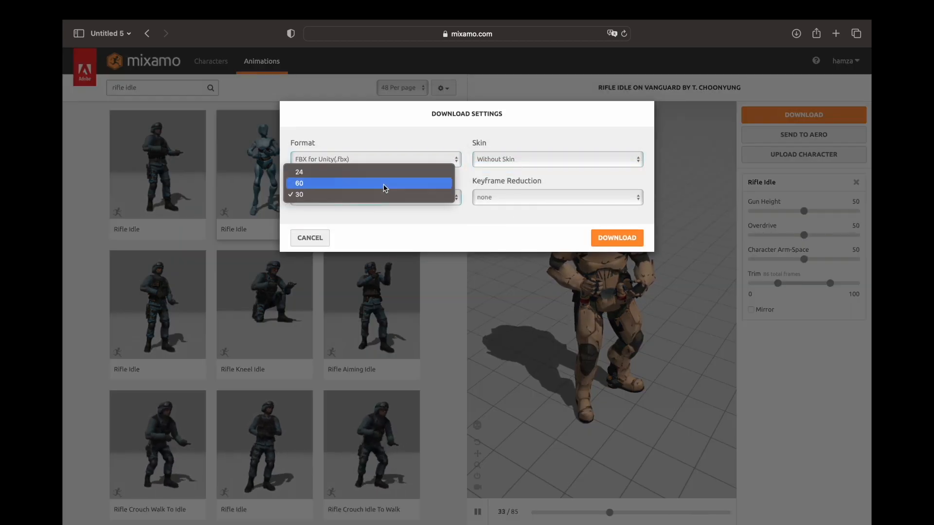
{"action": "left_click", "coordinate": [383, 184]}
{"action": "left_click", "coordinate": [633, 238]}
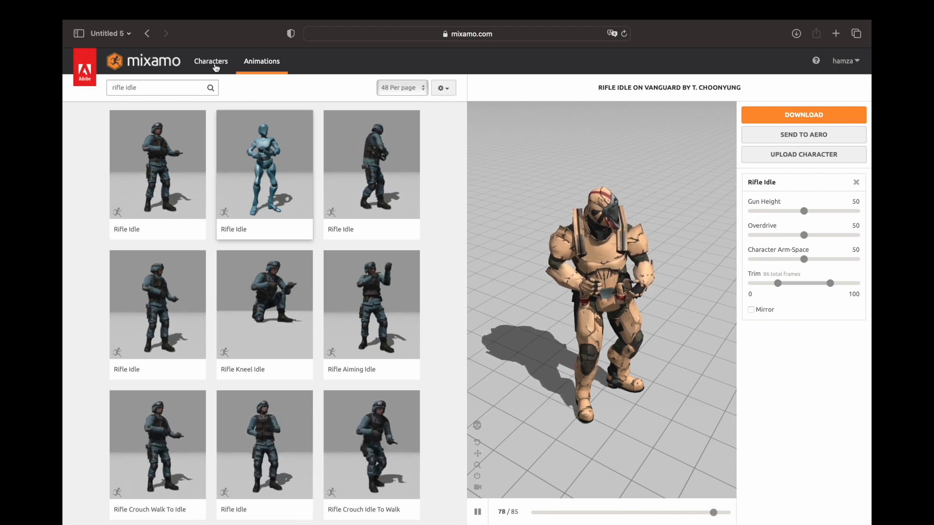
Create a new folder named Gun inside the Player animations folder.
{"action": "mouse_move", "coordinate": [372, 225]}
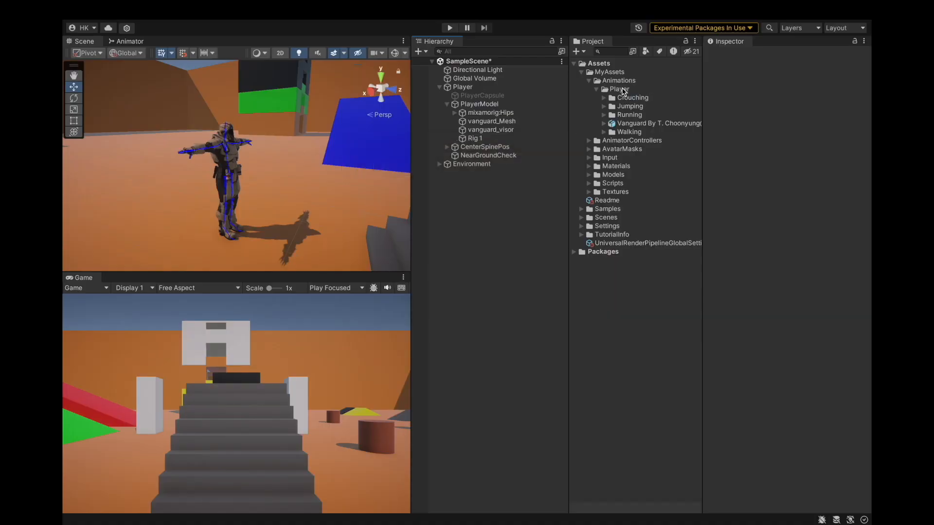
{"action": "left_click", "coordinate": [620, 89]}
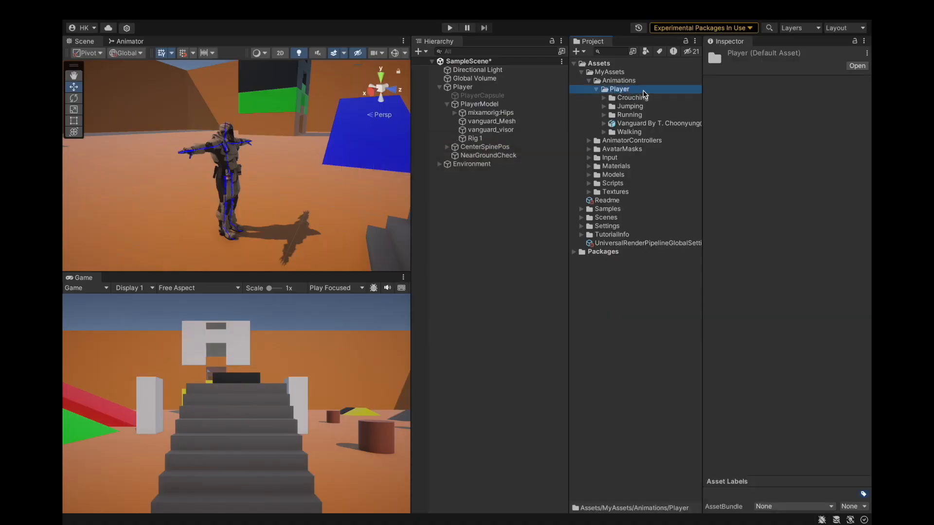
{"action": "right_click", "coordinate": [646, 94]}
{"action": "mouse_move", "coordinate": [662, 97]}
{"action": "left_click", "coordinate": [547, 28]}
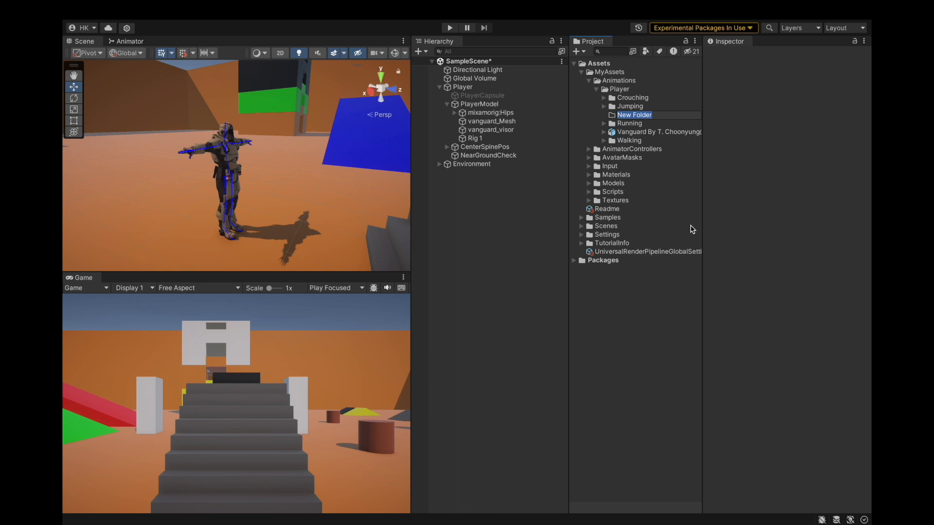
{"action": "key", "text": "BackSpace"}
{"action": "type", "text": "Gun"}
{"action": "key", "text": "Return"}
Move the imported Vanguard Rifle Idle FBX into the Gun folder and select it.
{"action": "left_click_drag", "start_coordinate": [630, 132], "coordinate": [628, 108]}
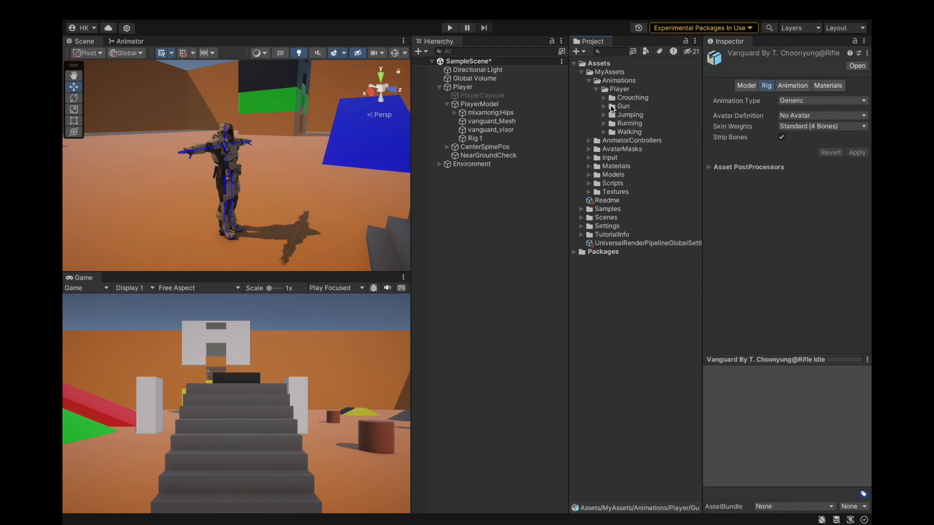
{"action": "left_click", "coordinate": [609, 106]}
{"action": "left_click", "coordinate": [604, 107]}
{"action": "left_click", "coordinate": [627, 115]}
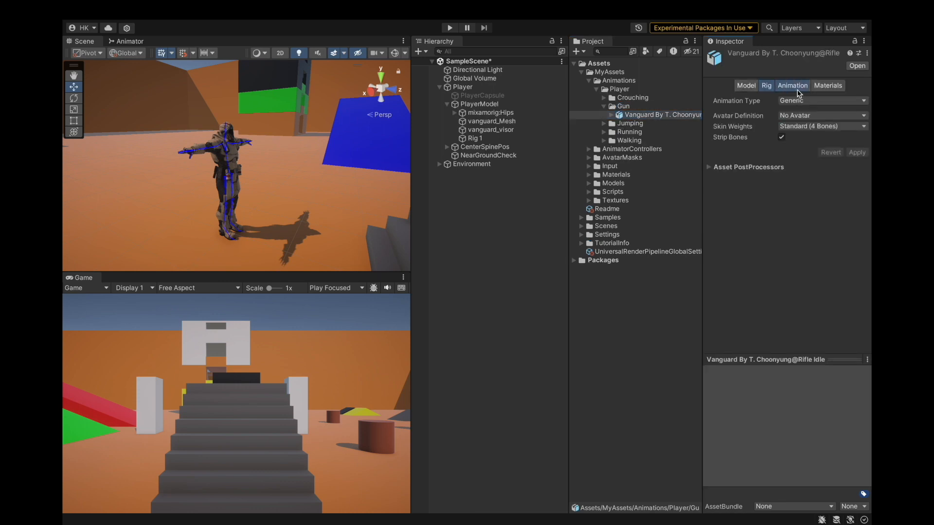
Set the FBX's rig to Humanoid, copying the avatar from the Vanguard model, and apply.
{"action": "left_click", "coordinate": [791, 86]}
{"action": "left_click", "coordinate": [749, 86]}
{"action": "left_click", "coordinate": [767, 86]}
{"action": "left_click", "coordinate": [790, 101]}
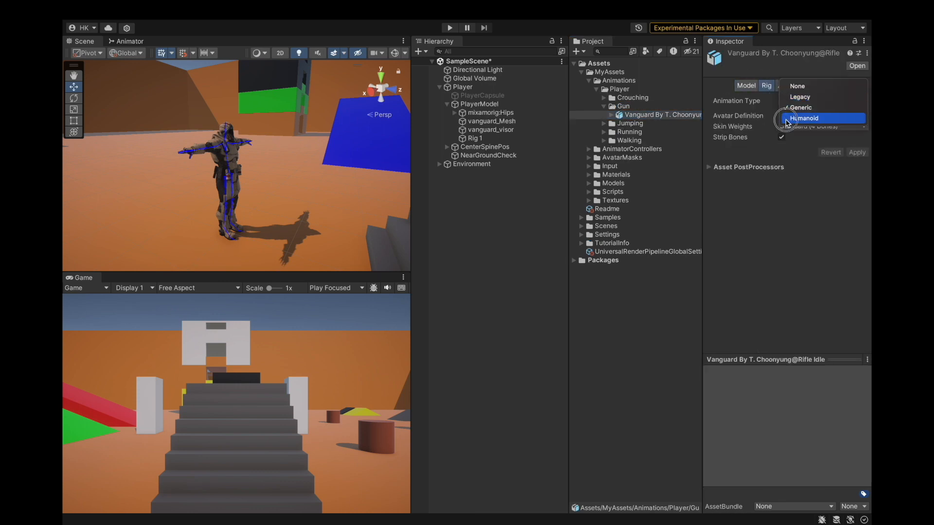
{"action": "left_click", "coordinate": [788, 118]}
{"action": "left_click", "coordinate": [788, 117]}
{"action": "left_click", "coordinate": [823, 131]}
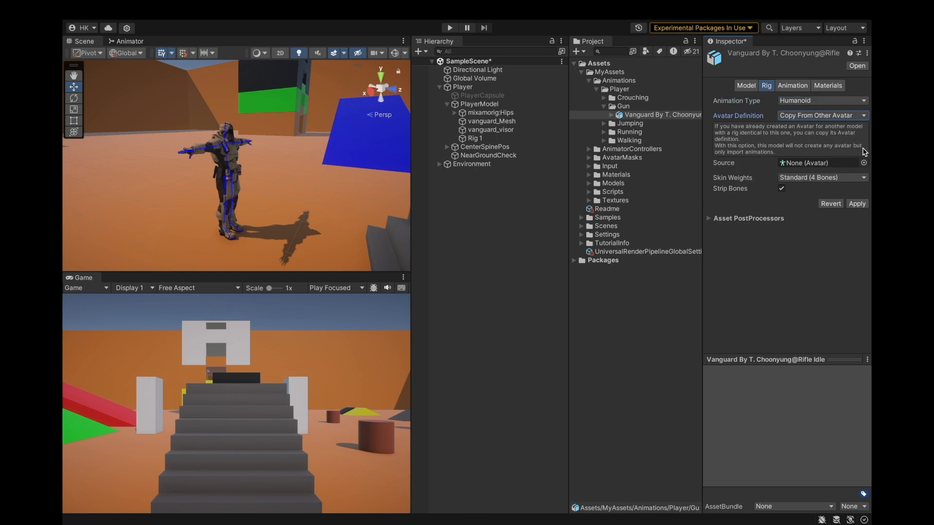
{"action": "left_click", "coordinate": [865, 151]}
{"action": "double_click", "coordinate": [127, 122]}
{"action": "left_click", "coordinate": [857, 203]}
Enable Loop Time on the FBX's Rifle Idle clip.
{"action": "left_click", "coordinate": [793, 86]}
{"action": "scroll", "coordinate": [790, 238], "scroll_direction": "down", "scroll_amount": 5}
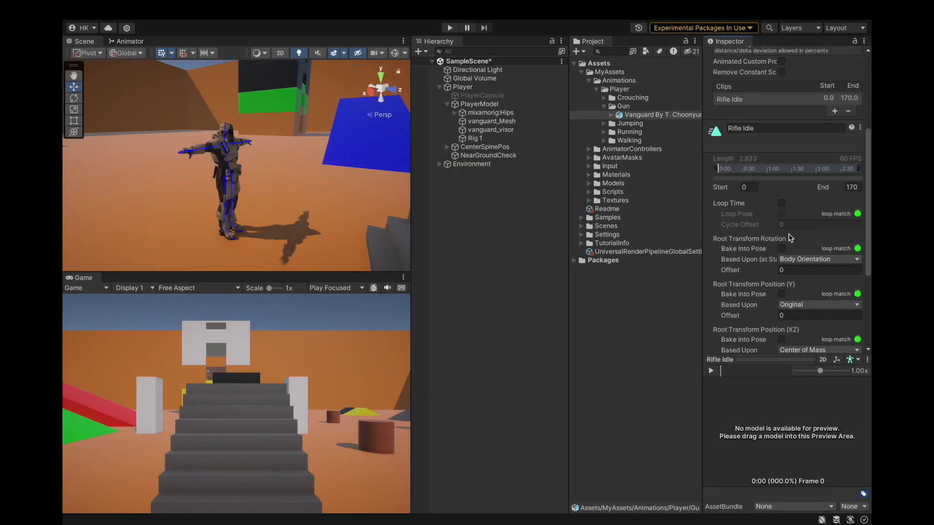
{"action": "left_click", "coordinate": [782, 203]}
Preview the Rifle Idle clip on the Vanguard character model.
{"action": "scroll", "coordinate": [784, 208], "scroll_direction": "down", "scroll_amount": 3}
{"action": "left_click", "coordinate": [849, 330]}
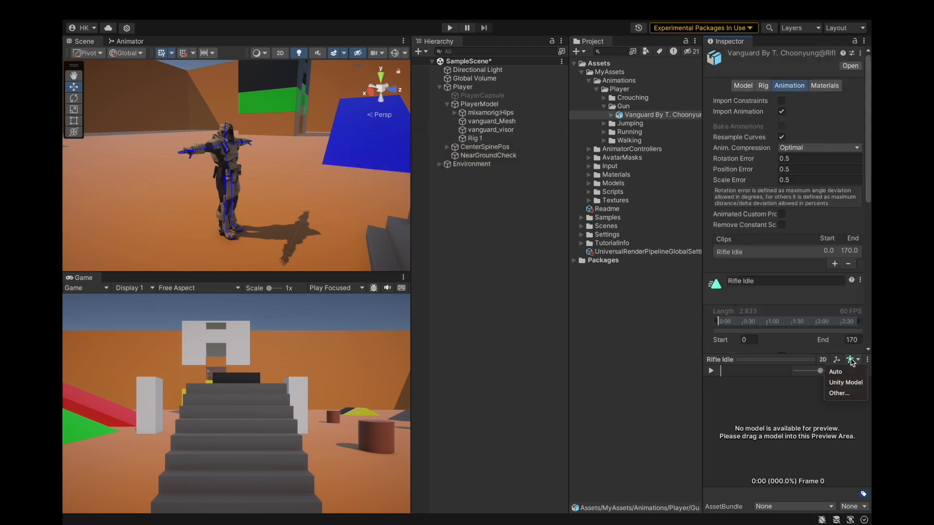
{"action": "left_click", "coordinate": [846, 384]}
{"action": "left_click", "coordinate": [853, 359]}
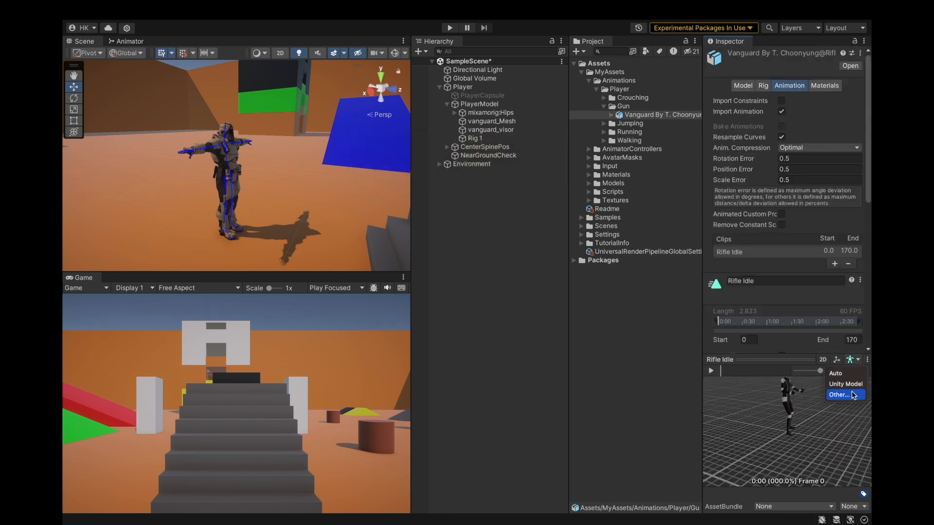
{"action": "left_click", "coordinate": [841, 395]}
{"action": "double_click", "coordinate": [130, 127]}
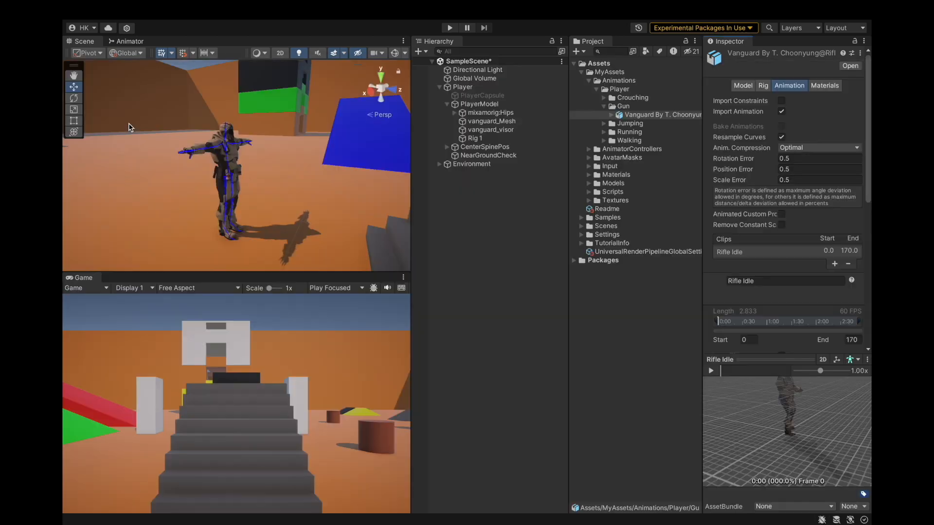
{"action": "left_click_drag", "start_coordinate": [705, 396], "coordinate": [814, 396]}
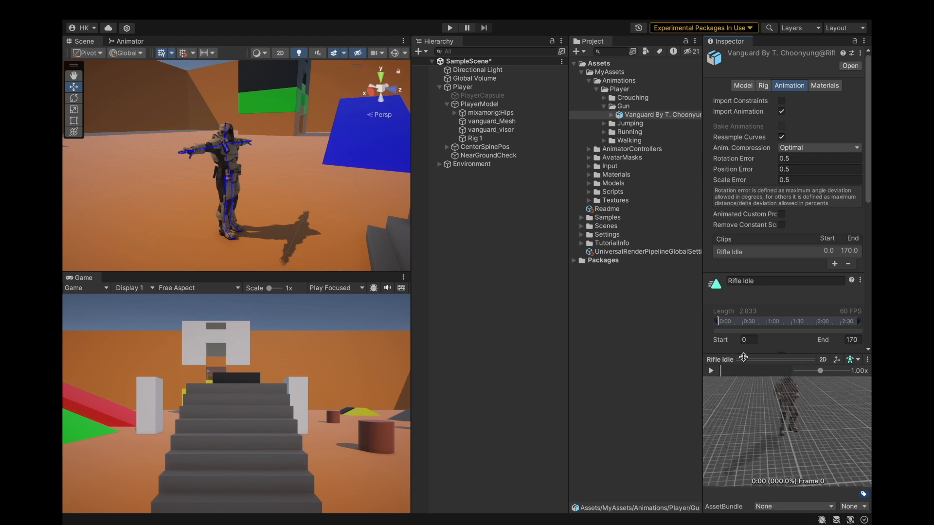
Duplicate the Rifle Idle clip out of the FBX into the Gun folder and delete the FBX.
{"action": "left_click", "coordinate": [763, 85]}
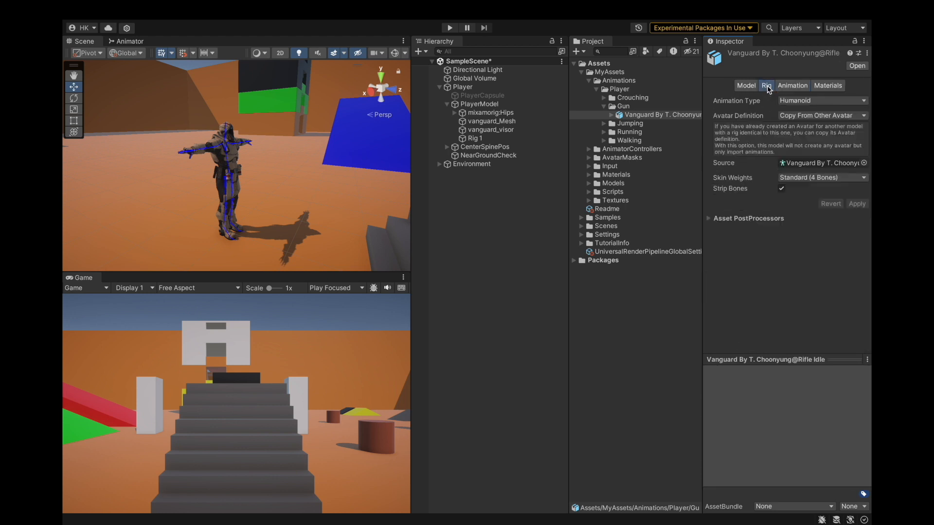
{"action": "left_click", "coordinate": [743, 86]}
{"action": "left_click", "coordinate": [763, 86]}
{"action": "left_click", "coordinate": [612, 115]}
{"action": "left_click", "coordinate": [641, 132]}
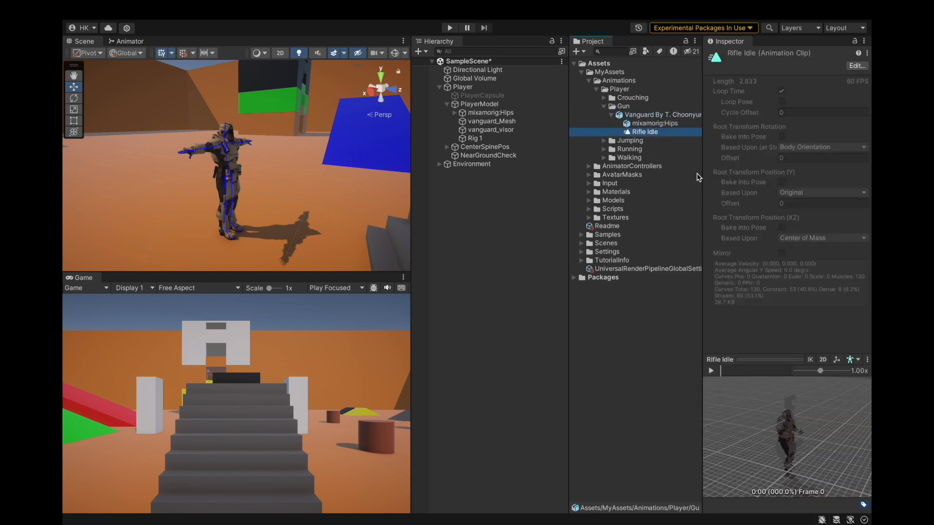
{"action": "right_click", "coordinate": [640, 130]}
{"action": "left_click", "coordinate": [654, 165]}
{"action": "key", "text": "super+BackSpace"}
{"action": "left_click", "coordinate": [494, 244]}
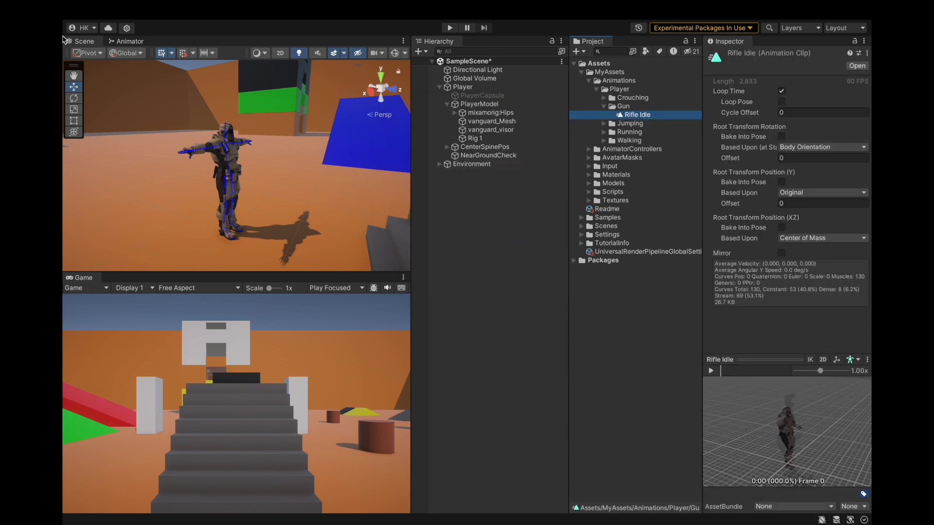
Open the Animator's Arms layer and move the Rifle Idle state closer to the Entry node.
{"action": "left_click", "coordinate": [127, 41]}
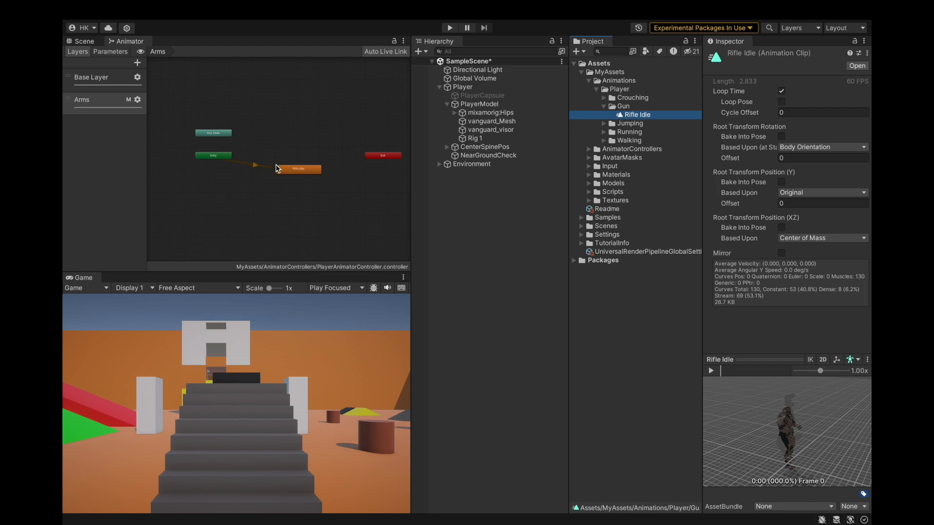
{"action": "scroll", "coordinate": [276, 168], "scroll_direction": "up", "scroll_amount": 3}
{"action": "left_click_drag", "start_coordinate": [277, 161], "coordinate": [266, 151]}
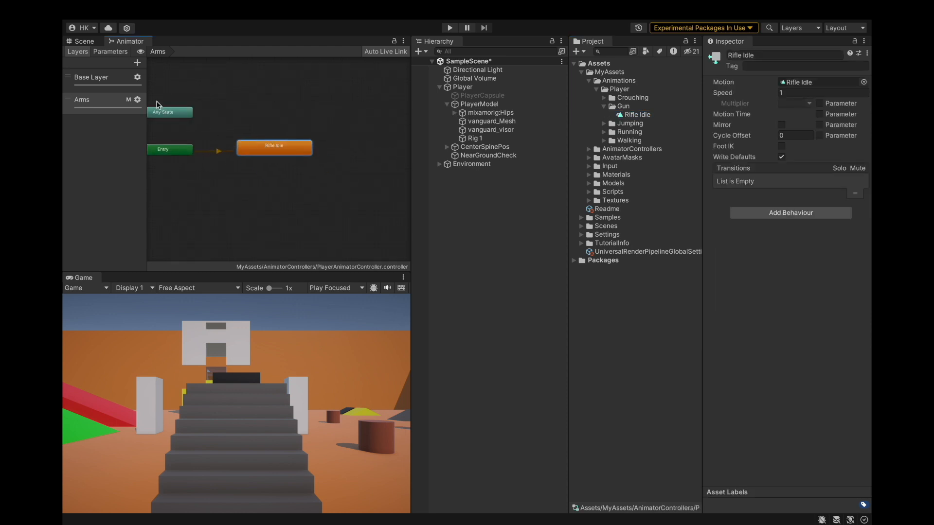
Save the project and enter Play mode.
{"action": "left_click", "coordinate": [94, 43]}
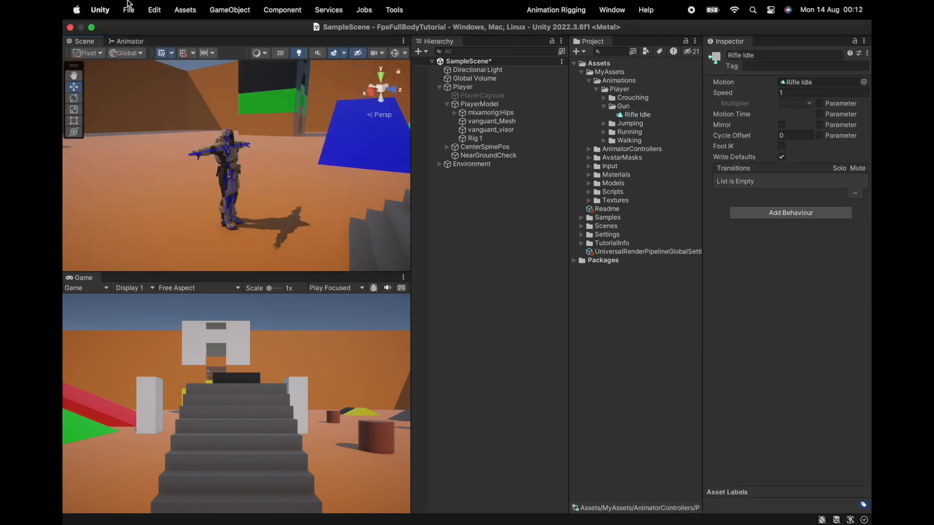
{"action": "left_click", "coordinate": [128, 9]}
{"action": "left_click", "coordinate": [130, 147]}
{"action": "left_click", "coordinate": [451, 29]}
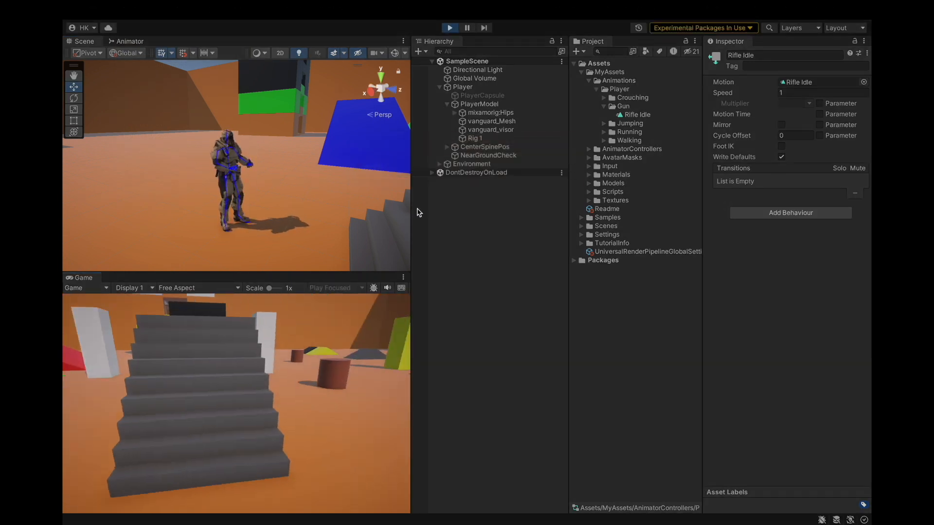
Test walking and jumping with the Rifle Idle arms layer in Play mode, then exit Play mode.
{"action": "key", "text": "w"}
{"action": "key", "text": "s"}
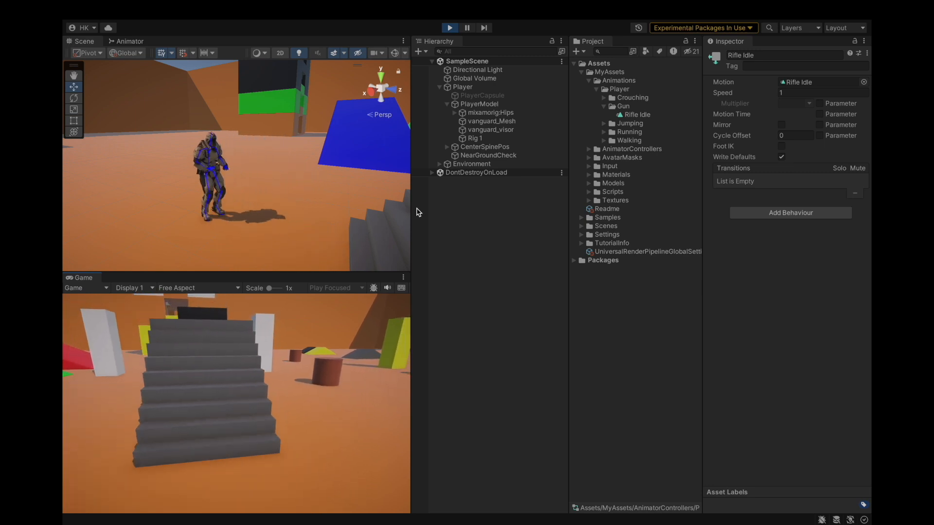
{"action": "key", "text": "s"}
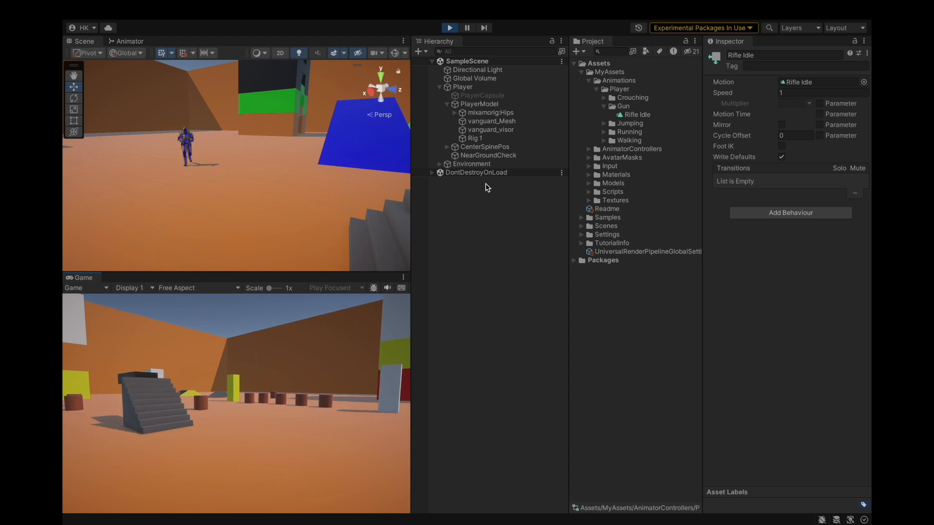
{"action": "key", "text": "w"}
{"action": "key", "text": "w"}
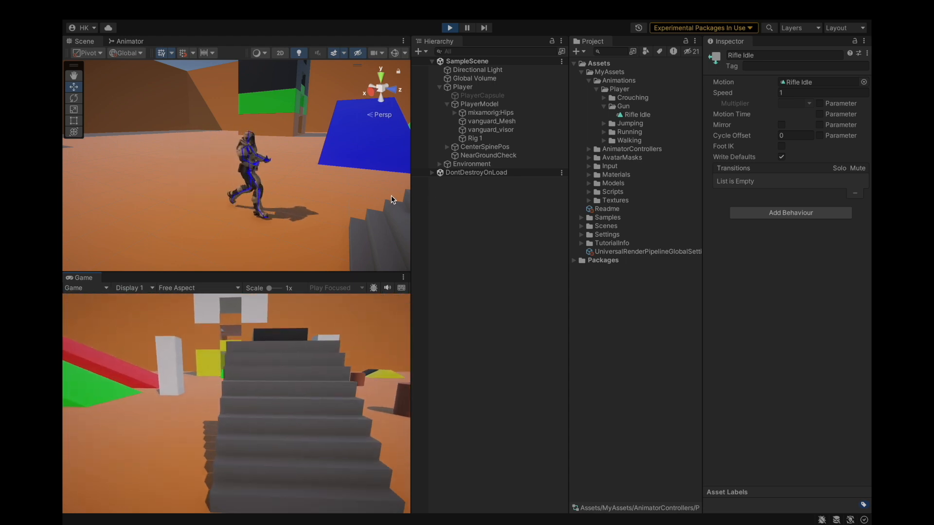
{"action": "key", "text": "s"}
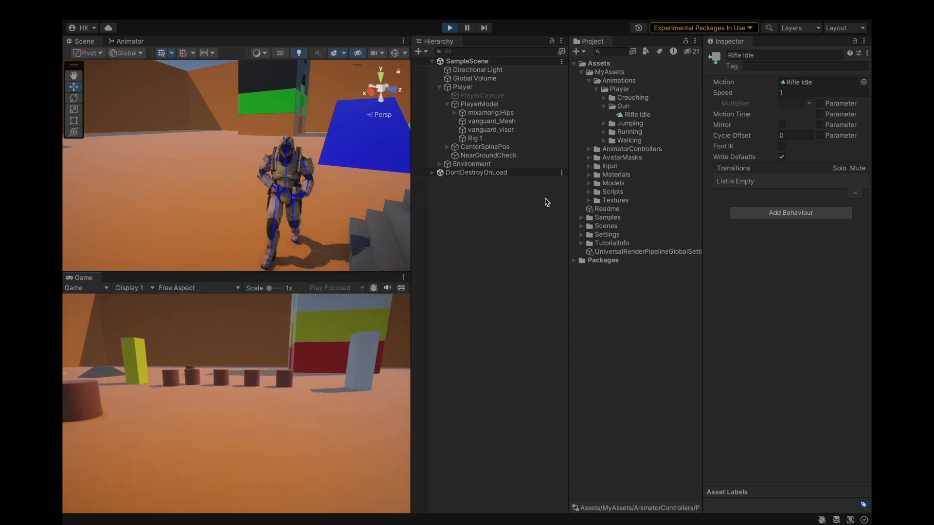
{"action": "key", "text": "space"}
{"action": "key", "text": "space"}
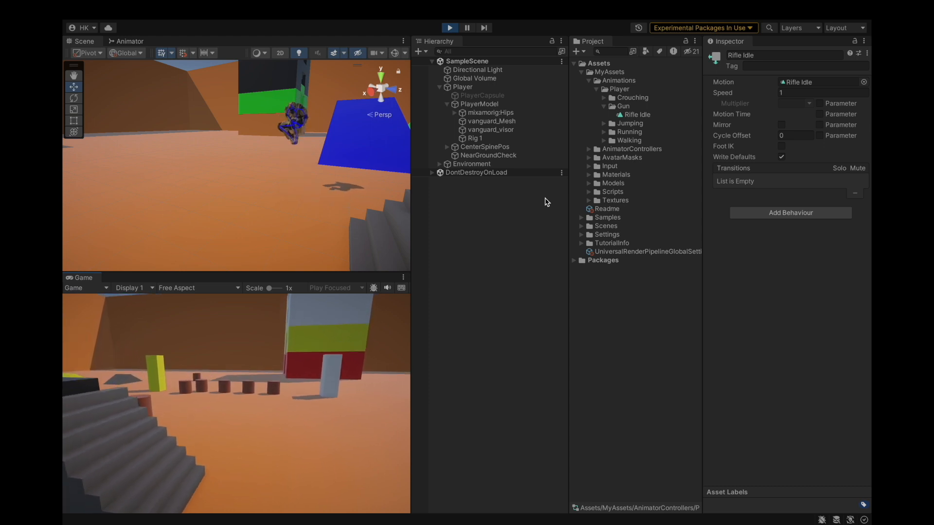
{"action": "key", "text": "space"}
{"action": "key", "text": "space"}
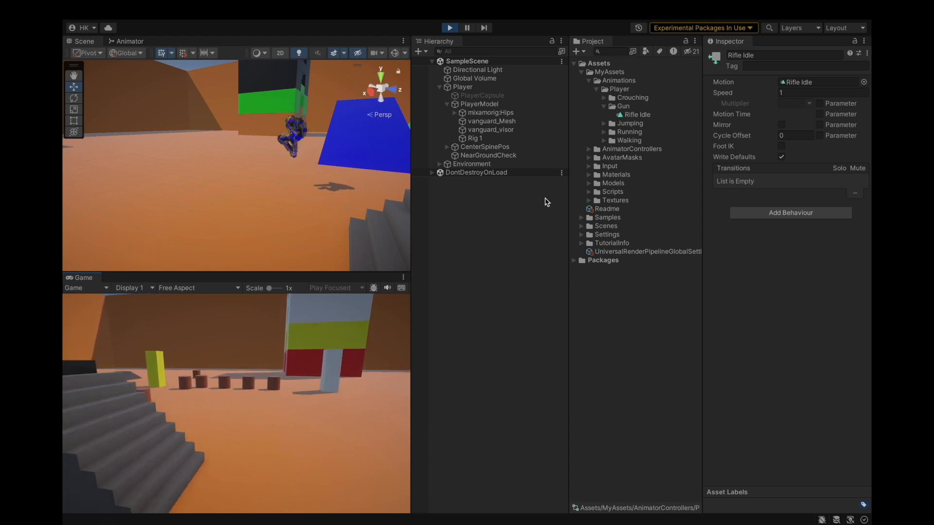
{"action": "key", "text": "w"}
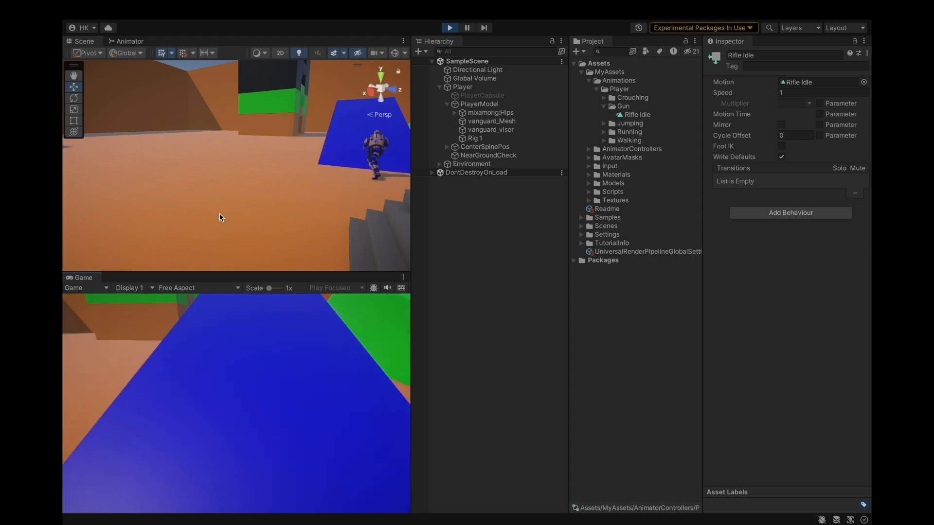
{"action": "key", "text": "w"}
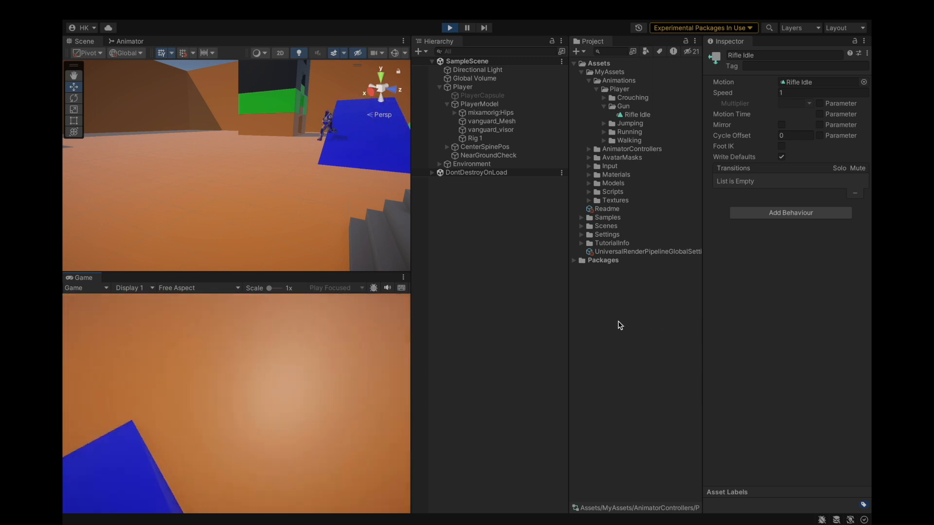
{"action": "key", "text": "w"}
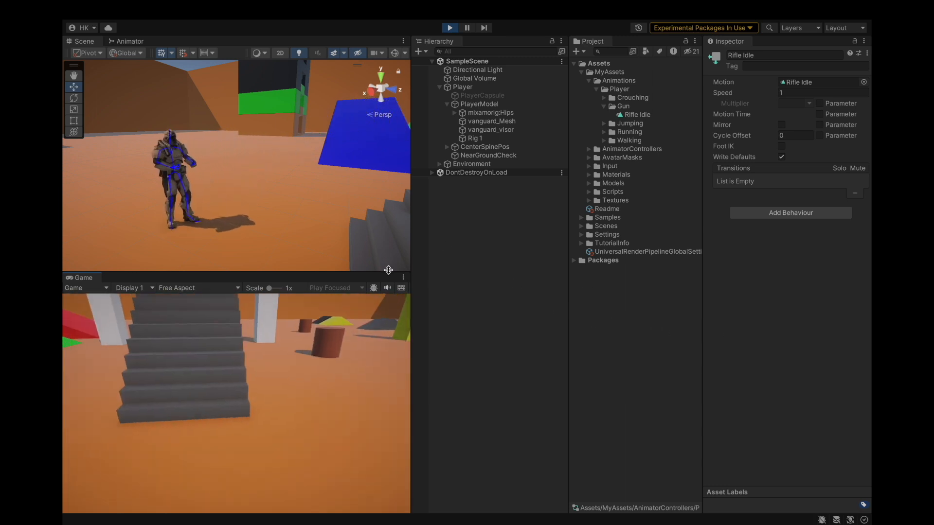
{"action": "left_click", "coordinate": [450, 28]}
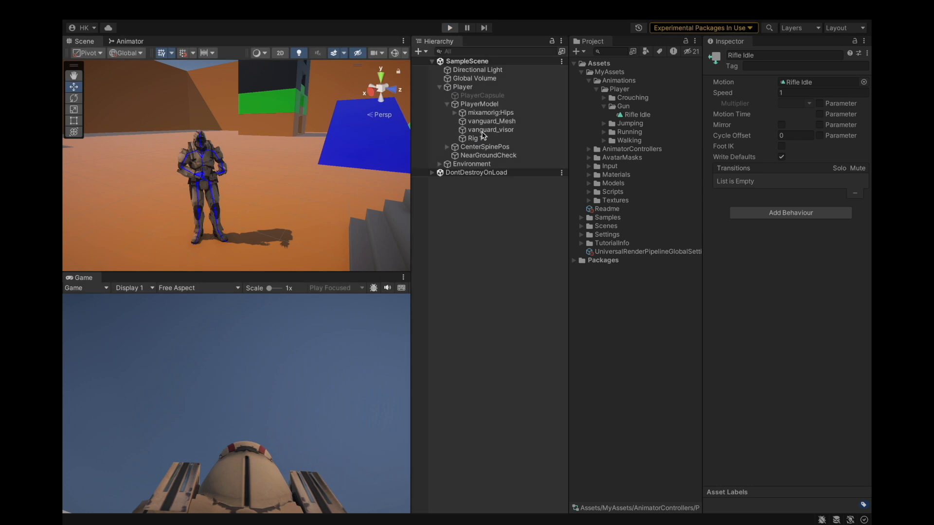
Create an empty child object under Rig 1 and name it SpineRotRig.
{"action": "left_click", "coordinate": [474, 138]}
{"action": "right_click", "coordinate": [477, 139]}
{"action": "left_click", "coordinate": [504, 261]}
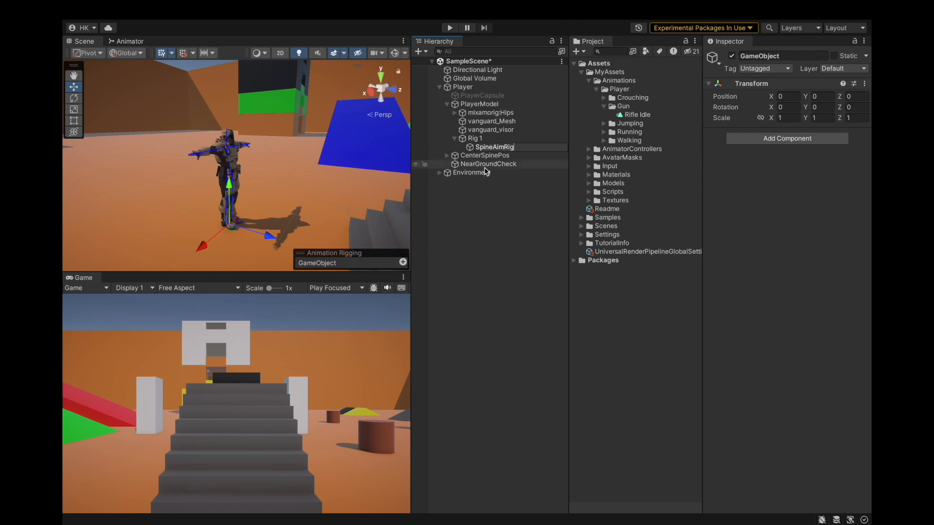
{"action": "key", "text": "Return"}
{"action": "left_click", "coordinate": [774, 139]}
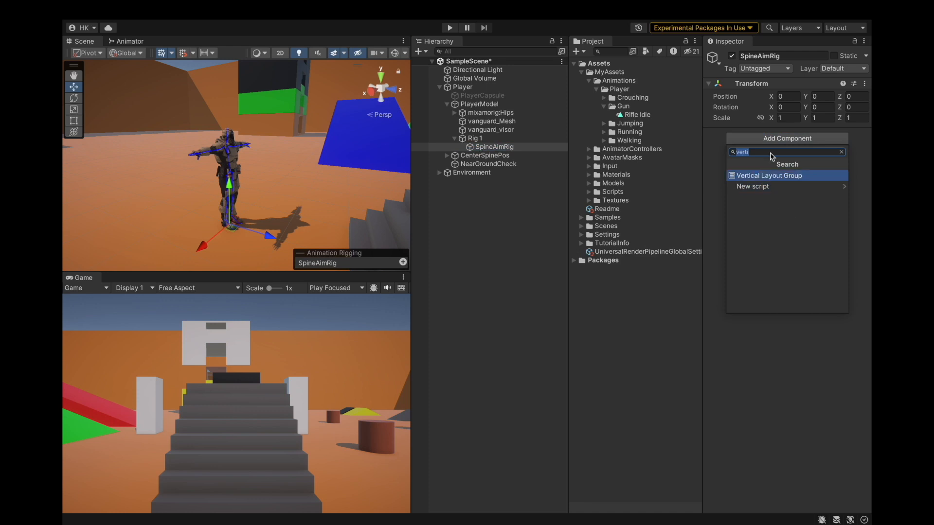
{"action": "left_click", "coordinate": [794, 55]}
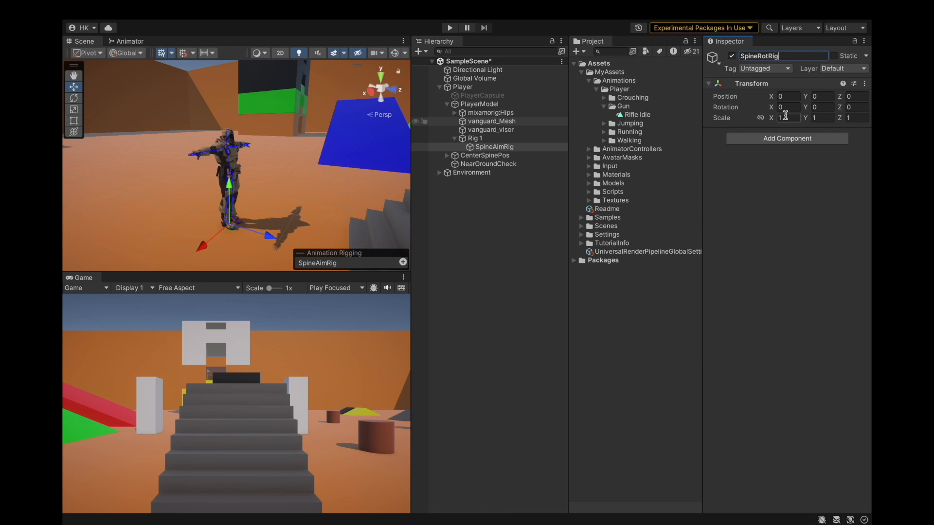
{"action": "left_click", "coordinate": [776, 140]}
{"action": "left_click", "coordinate": [787, 57]}
{"action": "key", "text": "Return"}
Add a Multi-Rotation Constraint component from the Animation Rigging category to SpineRotRig.
{"action": "left_click", "coordinate": [749, 139]}
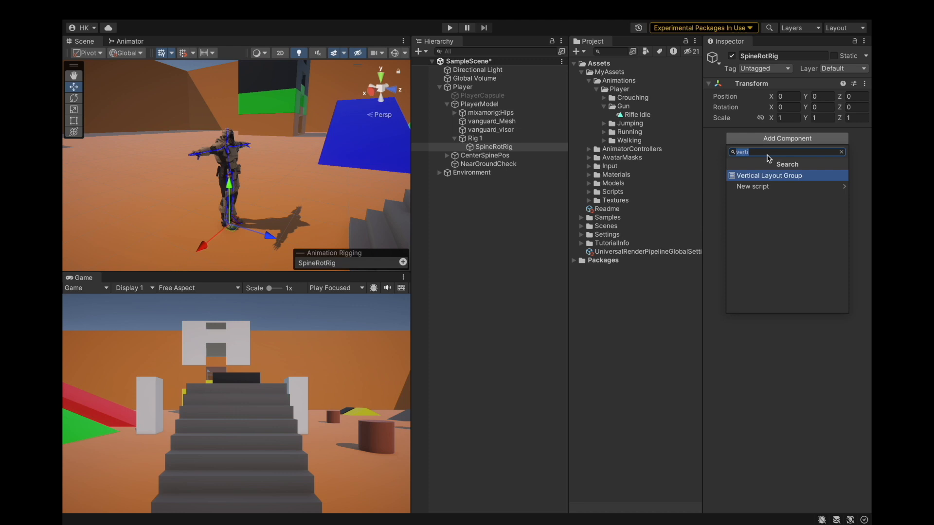
{"action": "key", "text": "BackSpace"}
{"action": "left_click", "coordinate": [765, 175]}
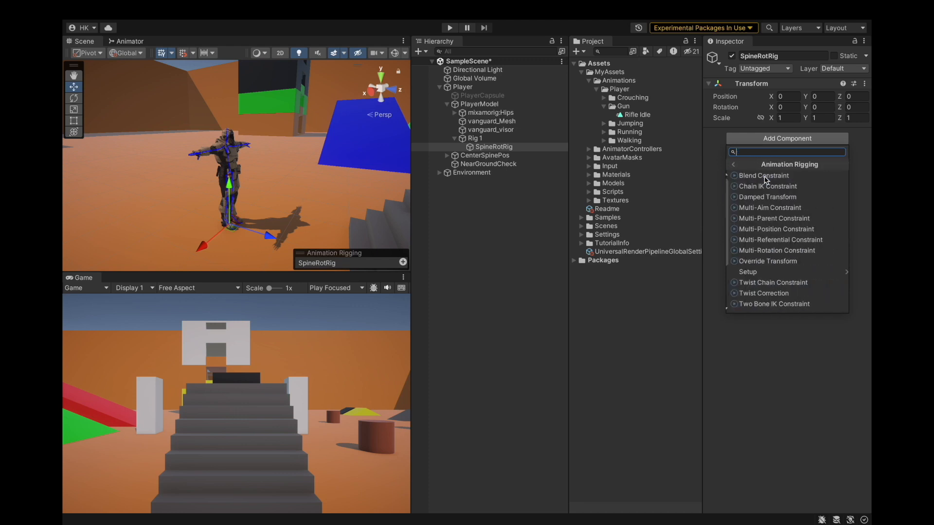
{"action": "left_click", "coordinate": [768, 250]}
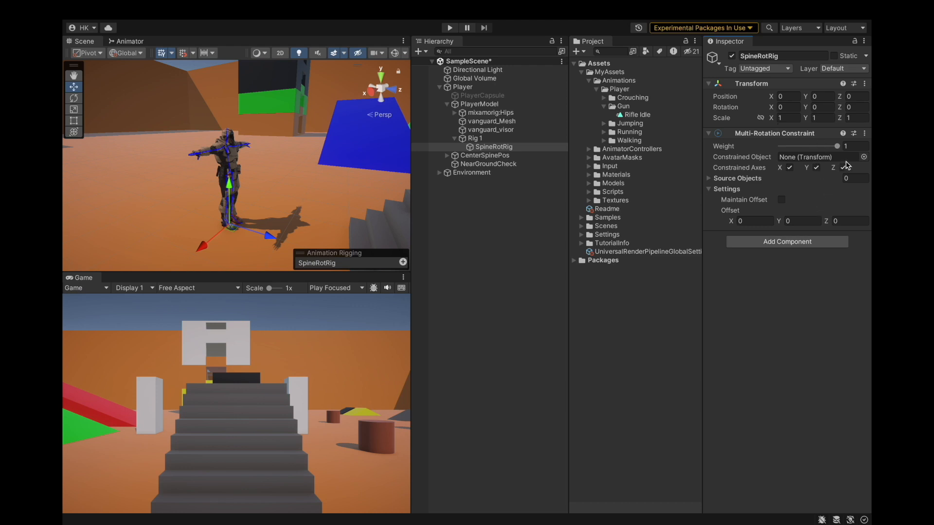
Assign mixamorig:Spine1 from the PlayerModel hips hierarchy as the constraint's Constrained Object.
{"action": "left_click", "coordinate": [455, 112]}
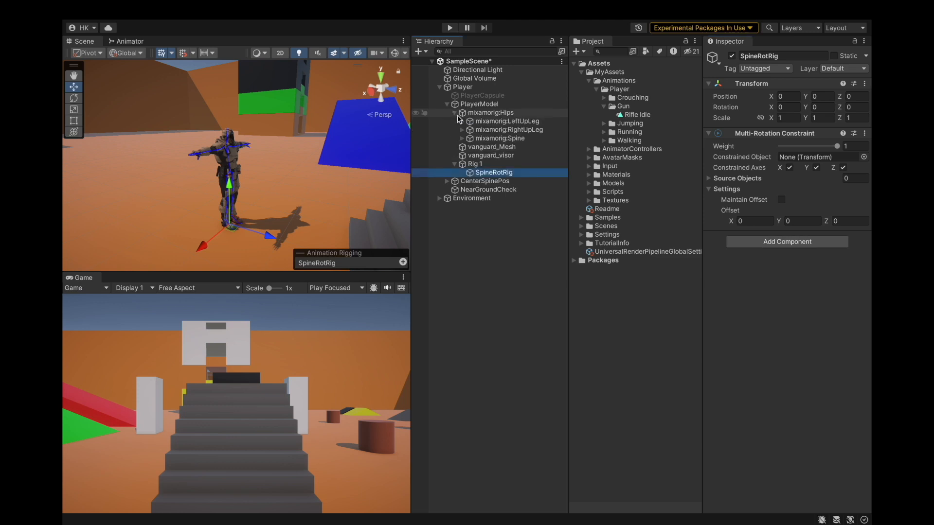
{"action": "left_click", "coordinate": [463, 138]}
{"action": "left_click", "coordinate": [490, 140]}
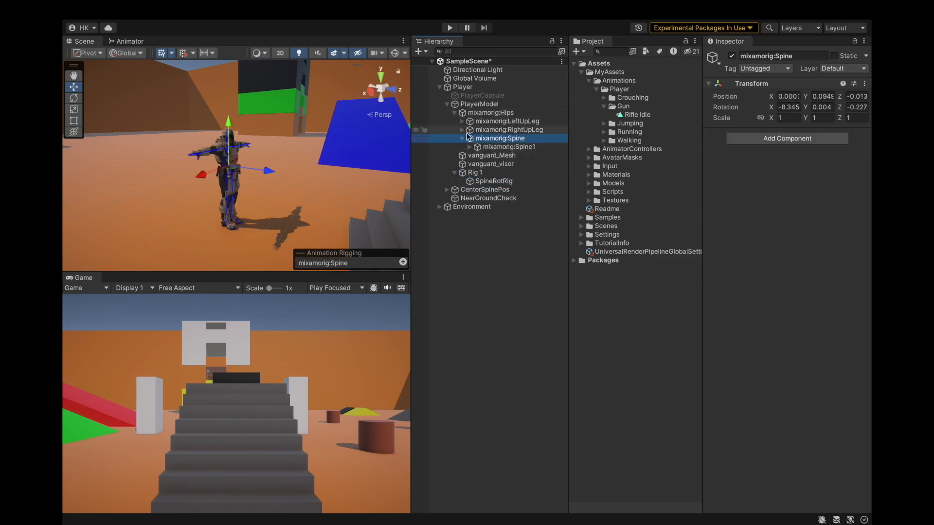
{"action": "left_click", "coordinate": [501, 150]}
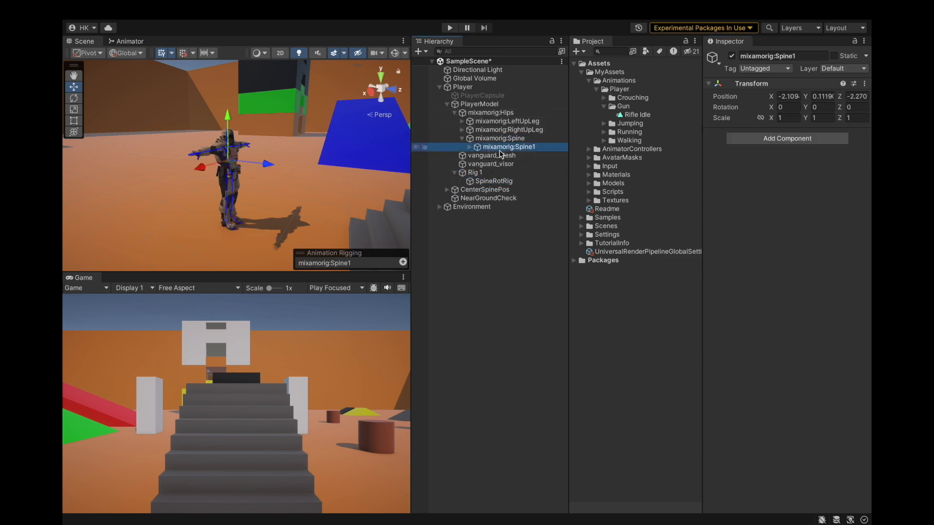
{"action": "left_click", "coordinate": [493, 181]}
{"action": "left_click_drag", "start_coordinate": [506, 147], "coordinate": [796, 160]}
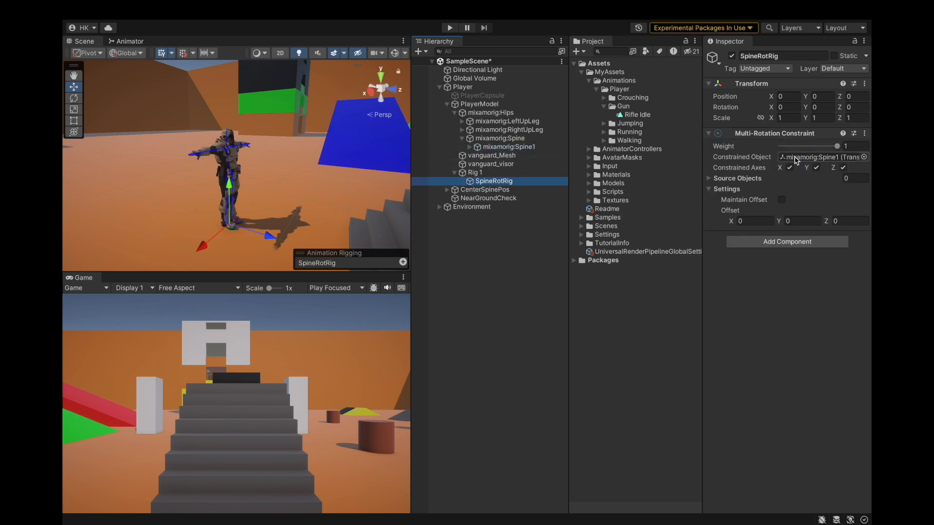
Add a source object slot and assign CenterSpinePos as the Multi-Rotation Constraint's source.
{"action": "left_click", "coordinate": [789, 167]}
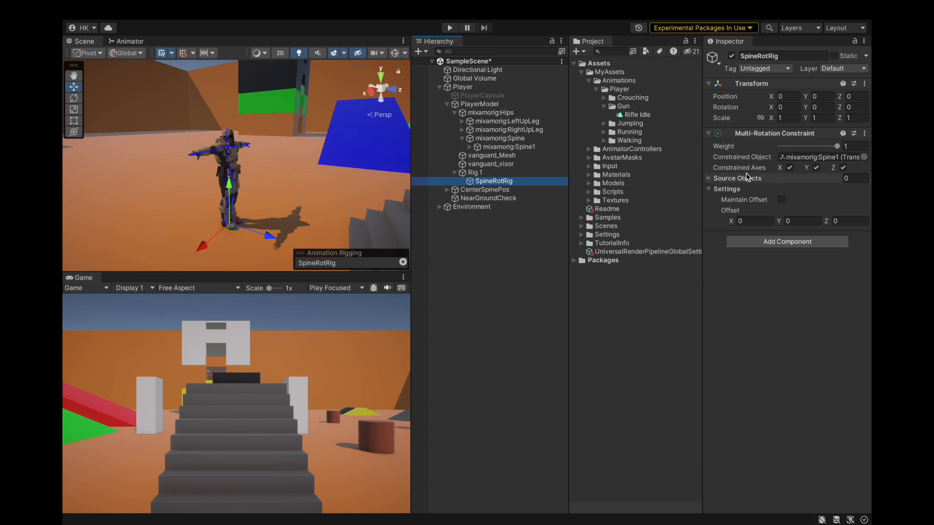
{"action": "left_click", "coordinate": [708, 179]}
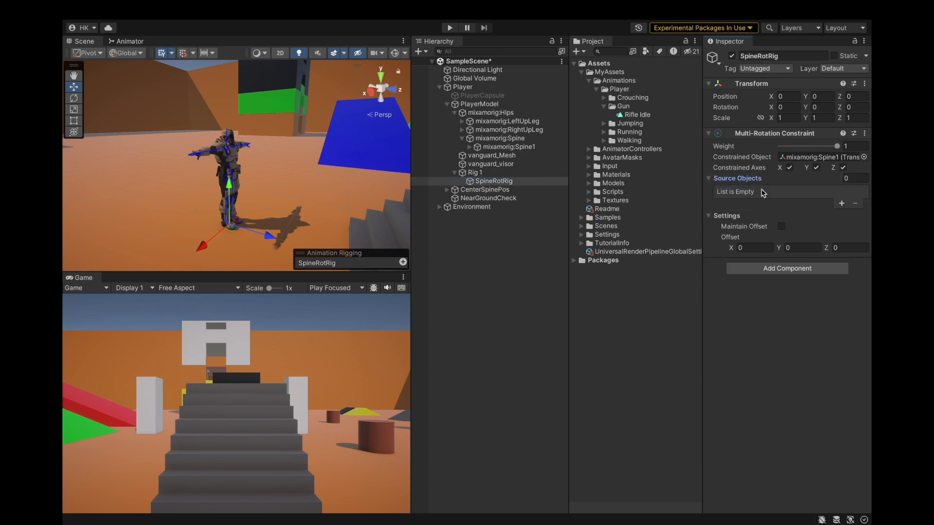
{"action": "left_click", "coordinate": [842, 204]}
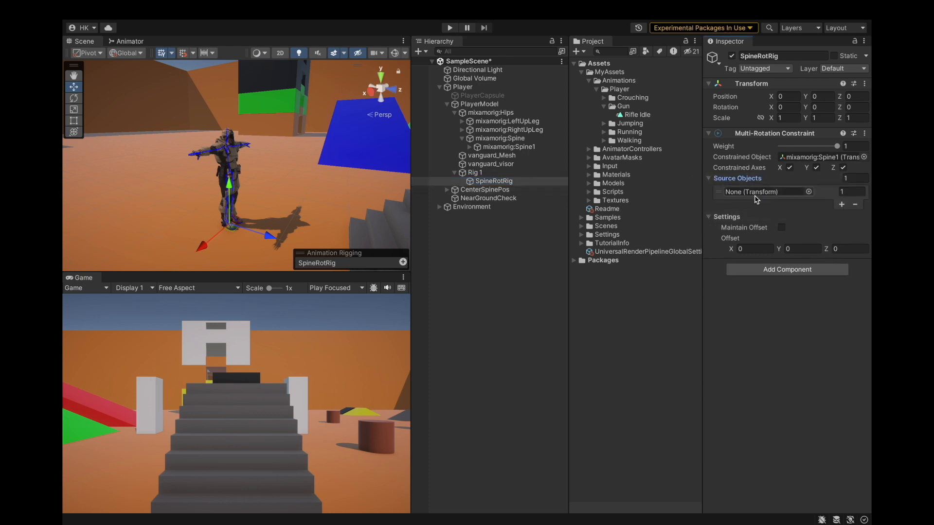
{"action": "left_click_drag", "start_coordinate": [498, 190], "coordinate": [747, 193]}
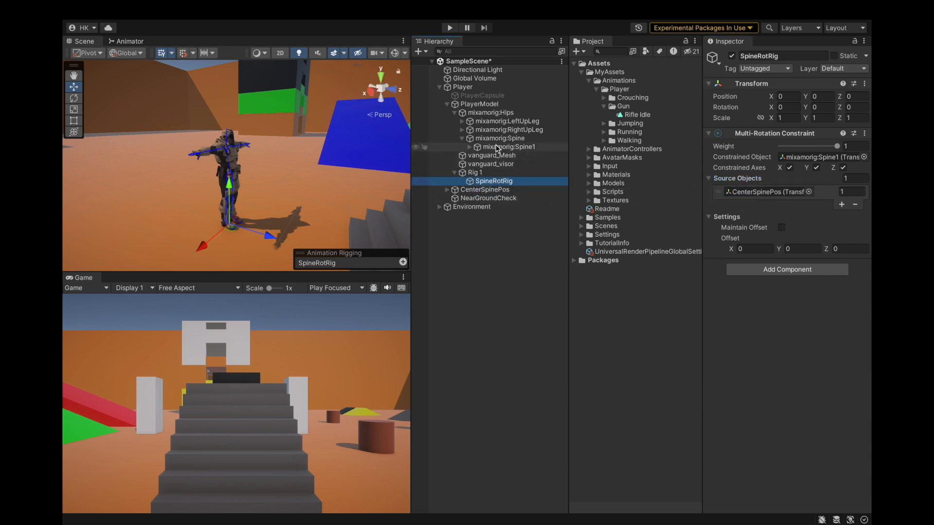
Save the project.
{"action": "left_click", "coordinate": [526, 149]}
{"action": "left_click", "coordinate": [508, 182]}
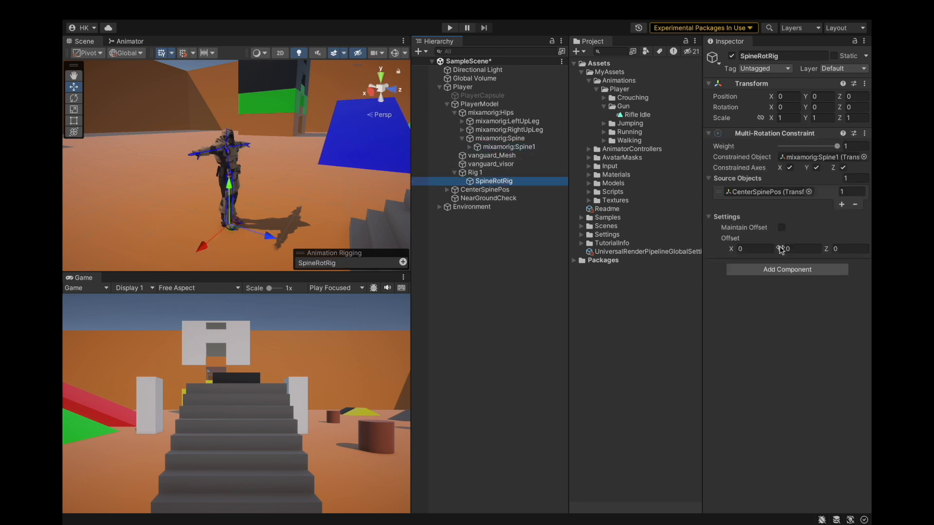
{"action": "scroll", "coordinate": [224, 198], "scroll_direction": "up", "scroll_amount": 4}
{"action": "scroll", "coordinate": [224, 198], "scroll_direction": "down", "scroll_amount": 2}
{"action": "left_click_drag", "start_coordinate": [287, 189], "coordinate": [219, 182], "text": "alt"}
{"action": "left_click", "coordinate": [128, 10]}
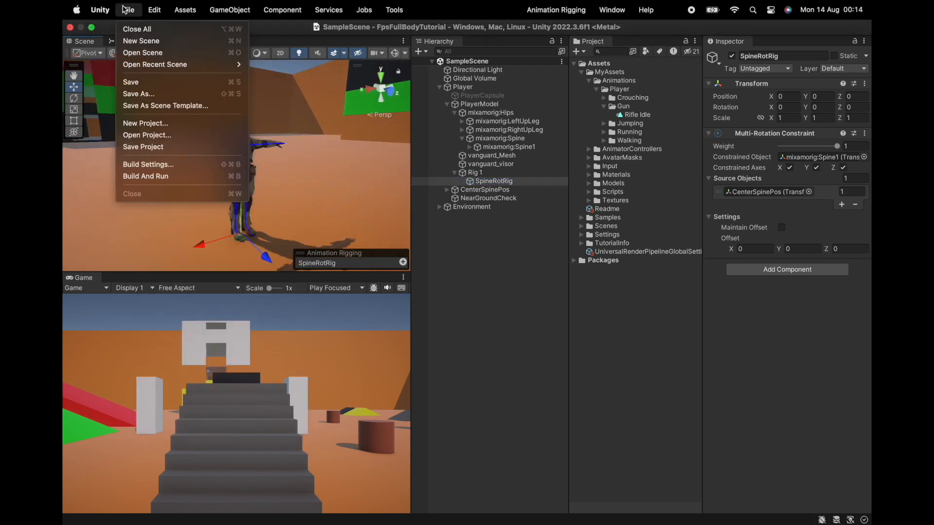
{"action": "left_click", "coordinate": [141, 144]}
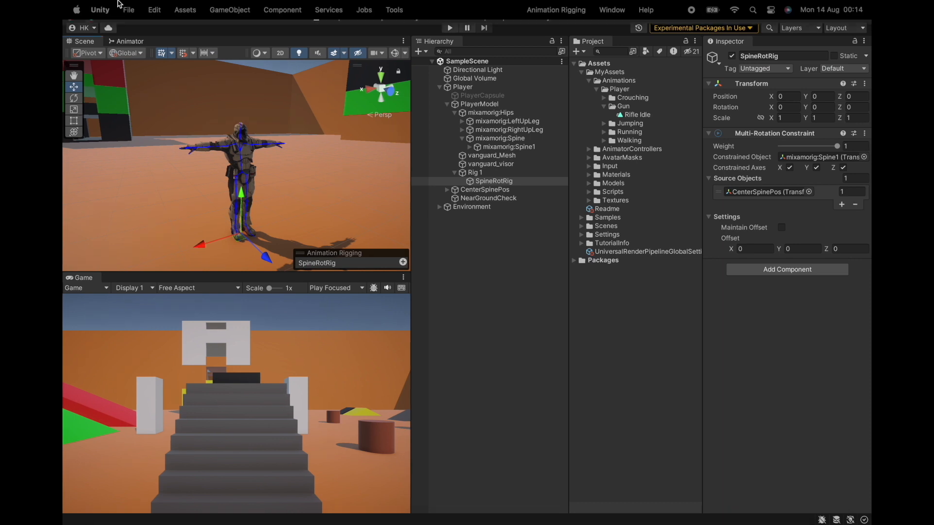
Enter Play mode and test moving the character with the spine rotation constraint.
{"action": "left_click", "coordinate": [129, 9]}
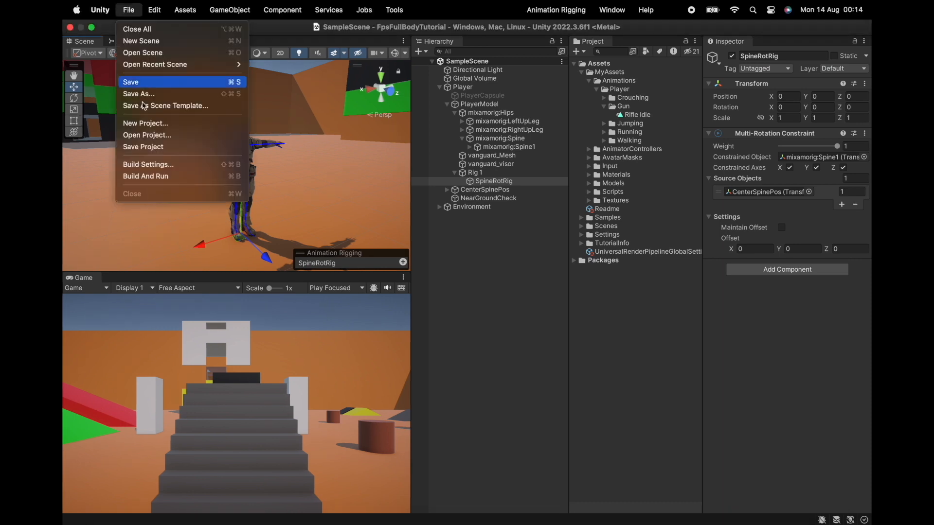
{"action": "left_click", "coordinate": [447, 28]}
{"action": "left_click", "coordinate": [446, 28]}
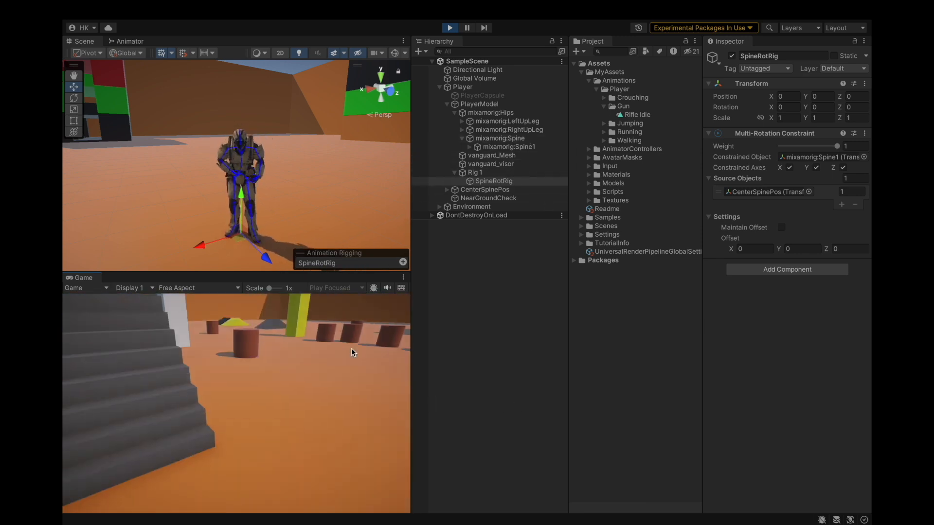
{"action": "key", "text": "w"}
{"action": "key", "text": "w"}
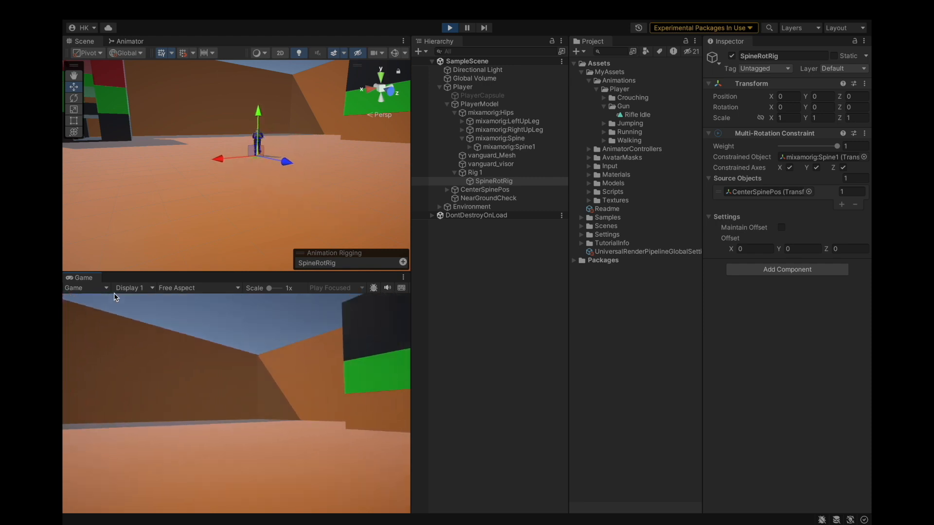
{"action": "key", "text": "w"}
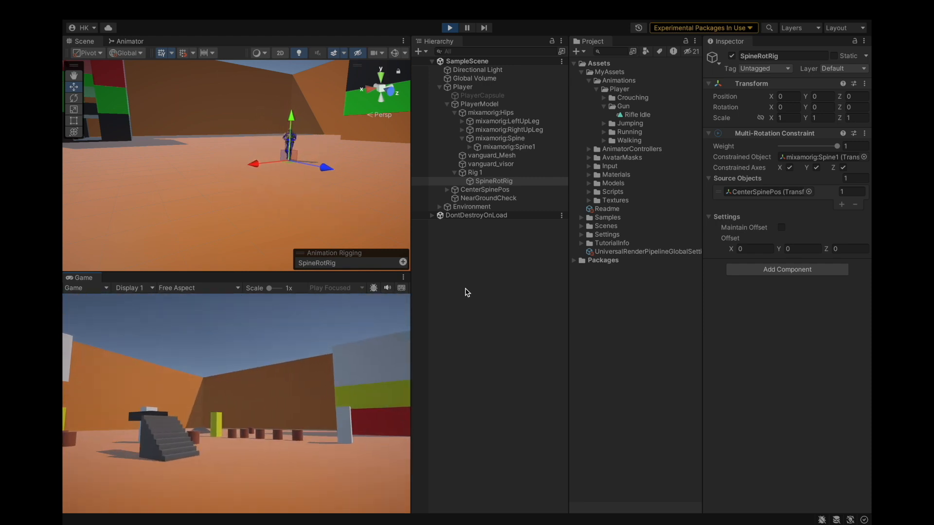
{"action": "key", "text": "w"}
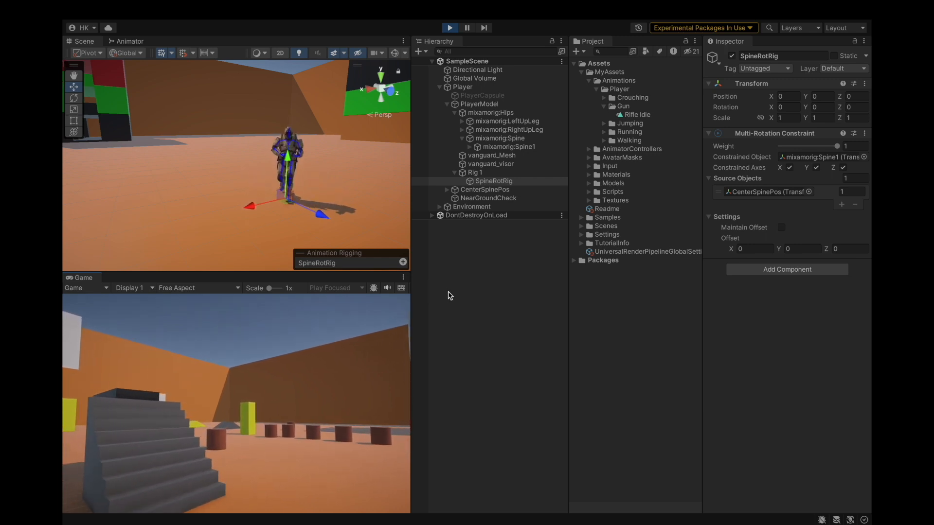
{"action": "key", "text": "s"}
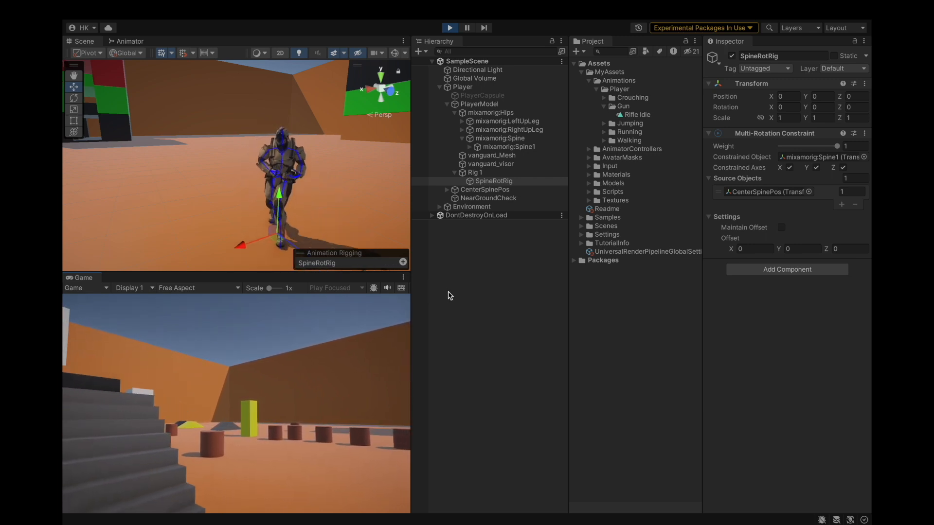
Move the character around in Play mode to test the spine rotation constraint.
{"action": "key", "text": "s"}
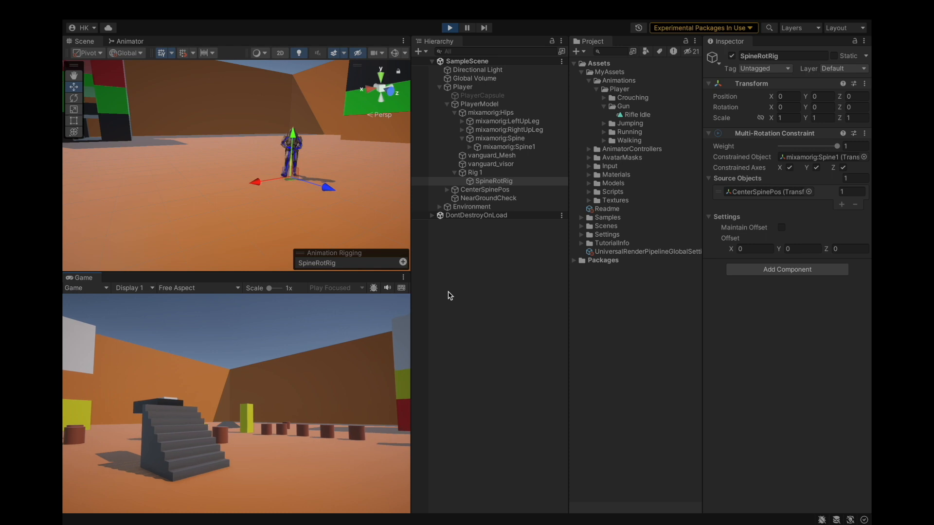
{"action": "key", "text": "s"}
{"action": "key", "text": "a"}
{"action": "key", "text": "d"}
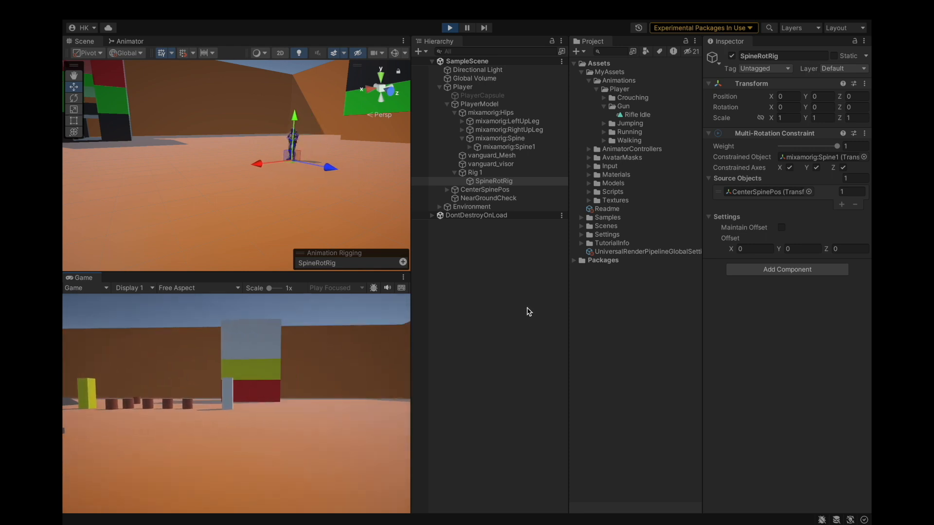
Try setting the Multi-Rotation Constraint's Y offset to 45 while playing, then exit Play mode.
{"action": "left_click", "coordinate": [796, 248]}
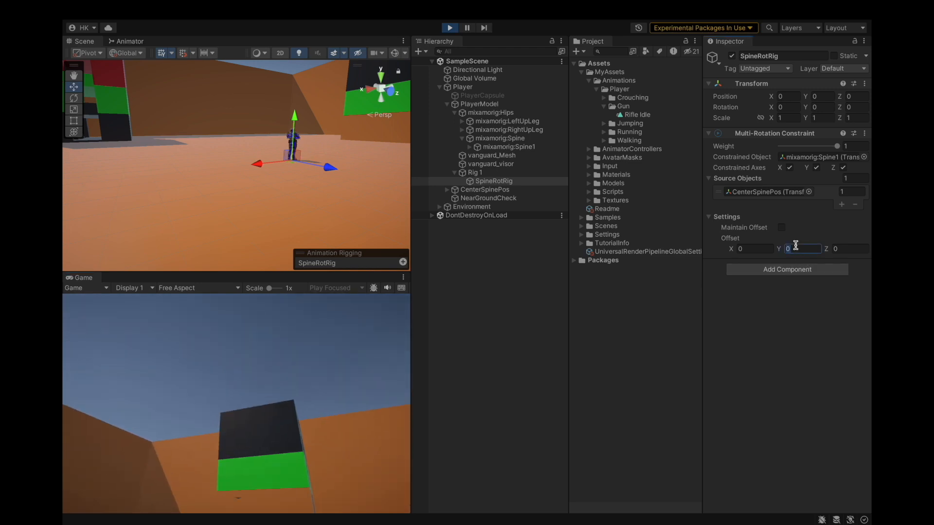
{"action": "type", "text": "45"}
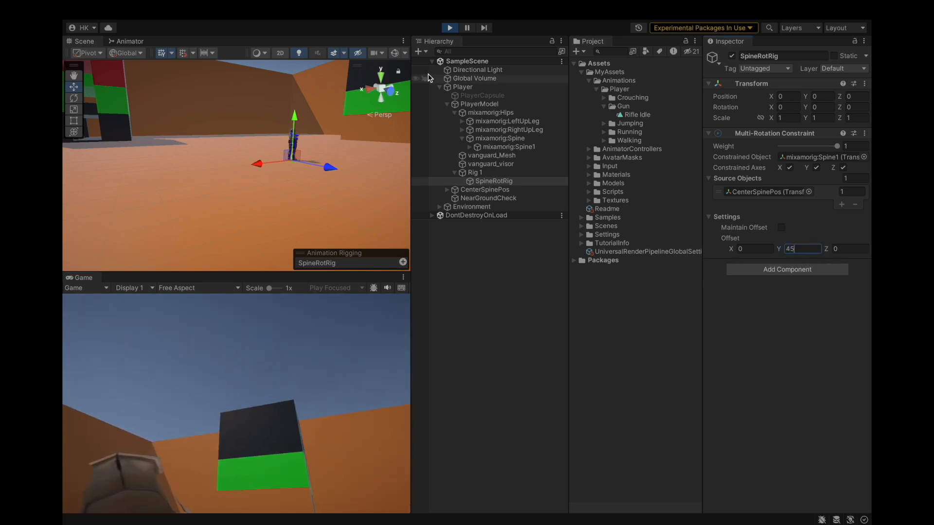
{"action": "left_click", "coordinate": [450, 28]}
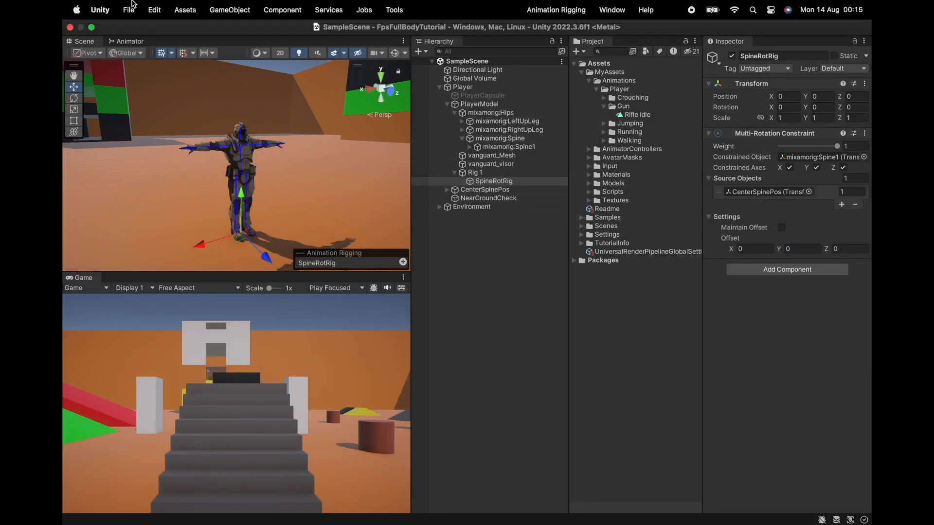
Set the Multi-Rotation Constraint's Y offset to 45 on SpineRotRig and enter Play mode.
{"action": "left_click", "coordinate": [128, 10]}
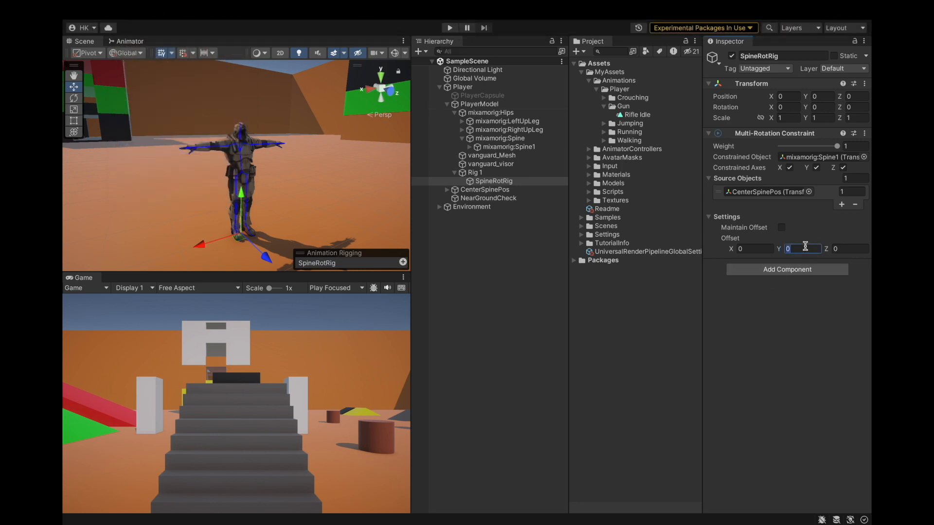
{"action": "left_click", "coordinate": [497, 182]}
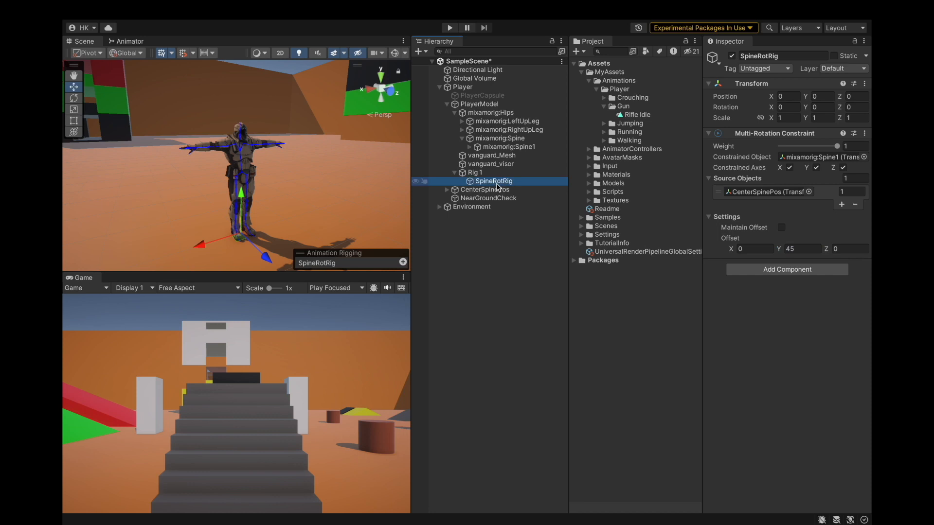
{"action": "left_click", "coordinate": [451, 31]}
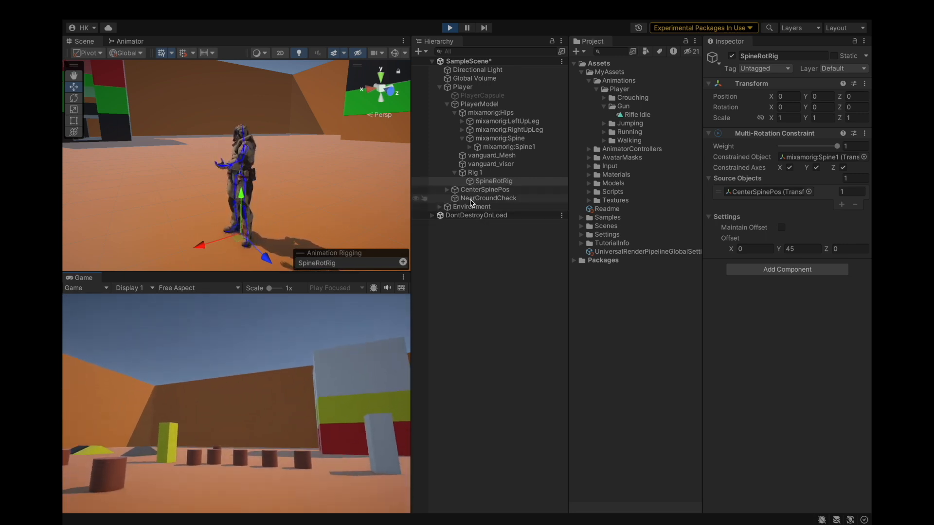
Inspect the character's upper-body pose from several angles in the Scene view while playing.
{"action": "left_click", "coordinate": [471, 207]}
{"action": "left_click_drag", "start_coordinate": [398, 200], "coordinate": [222, 179], "text": "alt"}
{"action": "scroll", "coordinate": [222, 179], "scroll_direction": "up", "scroll_amount": 4}
{"action": "scroll", "coordinate": [222, 179], "scroll_direction": "down", "scroll_amount": 8}
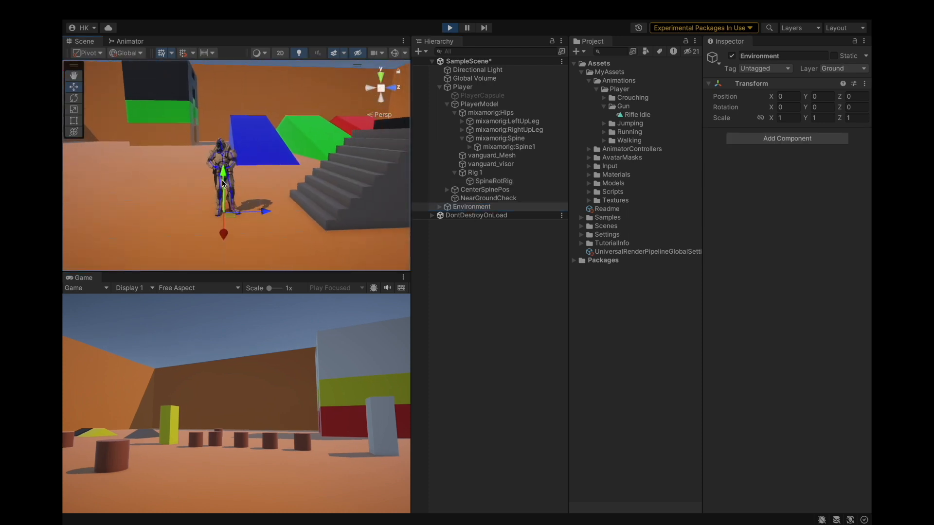
{"action": "left_click", "coordinate": [459, 87]}
{"action": "scroll", "coordinate": [229, 246], "scroll_direction": "up", "scroll_amount": 6}
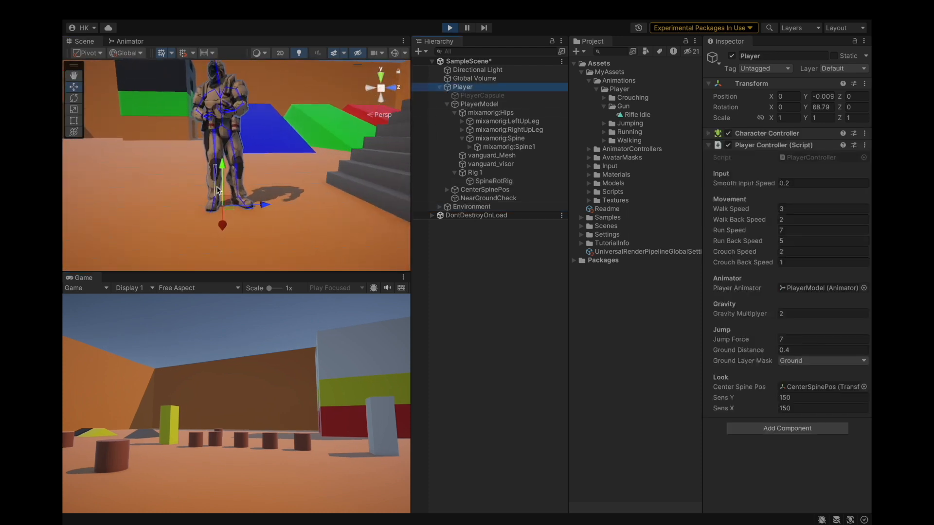
{"action": "scroll", "coordinate": [225, 118], "scroll_direction": "down", "scroll_amount": 6}
{"action": "scroll", "coordinate": [242, 131], "scroll_direction": "up", "scroll_amount": 4}
{"action": "left_click_drag", "start_coordinate": [179, 199], "coordinate": [423, 116], "text": "alt"}
{"action": "scroll", "coordinate": [326, 143], "scroll_direction": "down", "scroll_amount": 4}
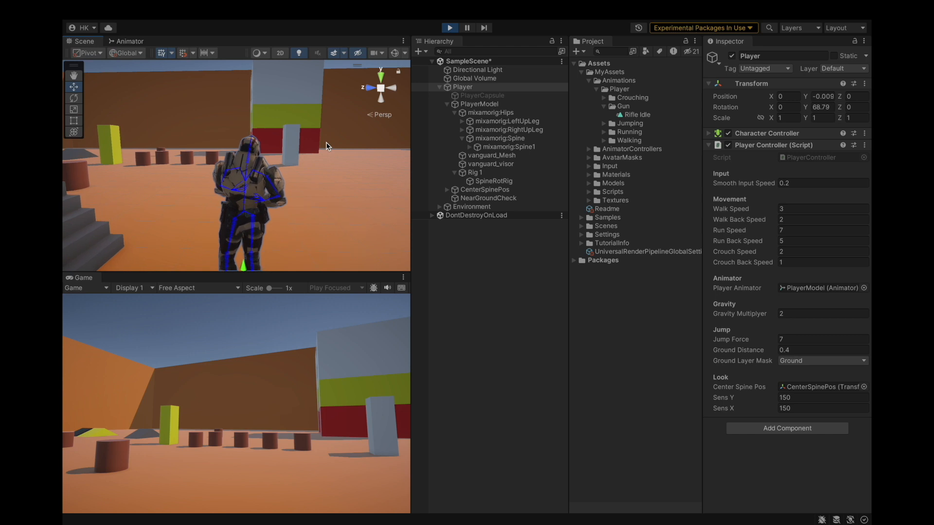
{"action": "scroll", "coordinate": [326, 142], "scroll_direction": "up", "scroll_amount": 4}
{"action": "left_click_drag", "start_coordinate": [354, 167], "coordinate": [187, 195], "text": "alt"}
{"action": "scroll", "coordinate": [187, 191], "scroll_direction": "down", "scroll_amount": 2}
{"action": "scroll", "coordinate": [262, 197], "scroll_direction": "up", "scroll_amount": 5}
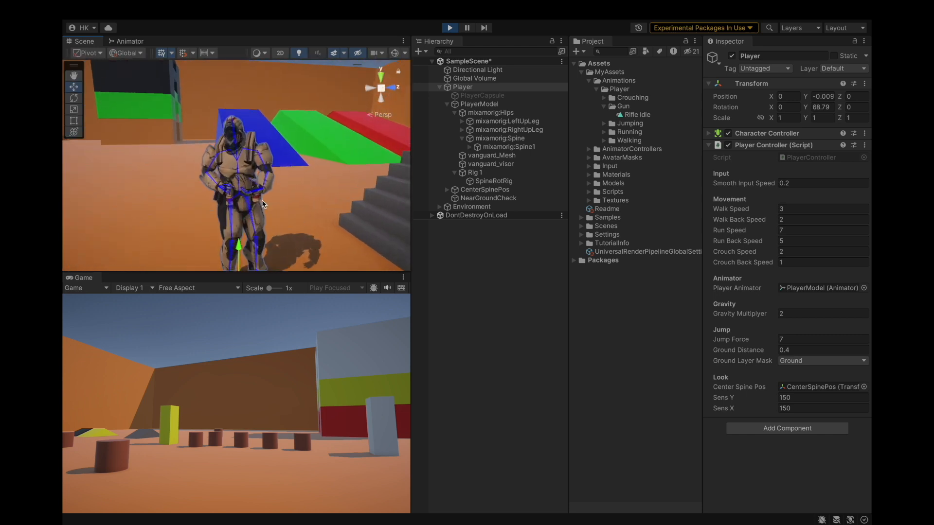
{"action": "left_click_drag", "start_coordinate": [289, 188], "coordinate": [267, 180], "text": "alt"}
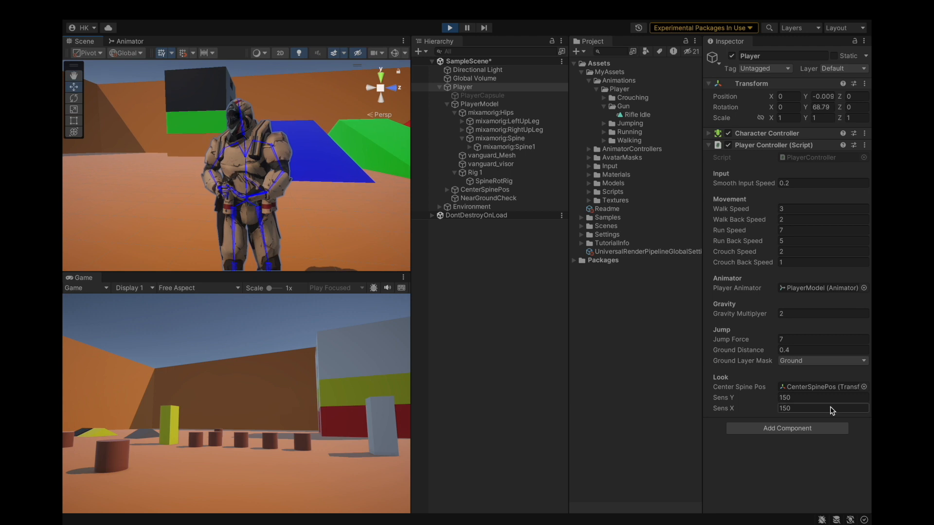
Set the constraint's Y offset to 50 and walk the character forward to test it.
{"action": "left_click", "coordinate": [528, 181]}
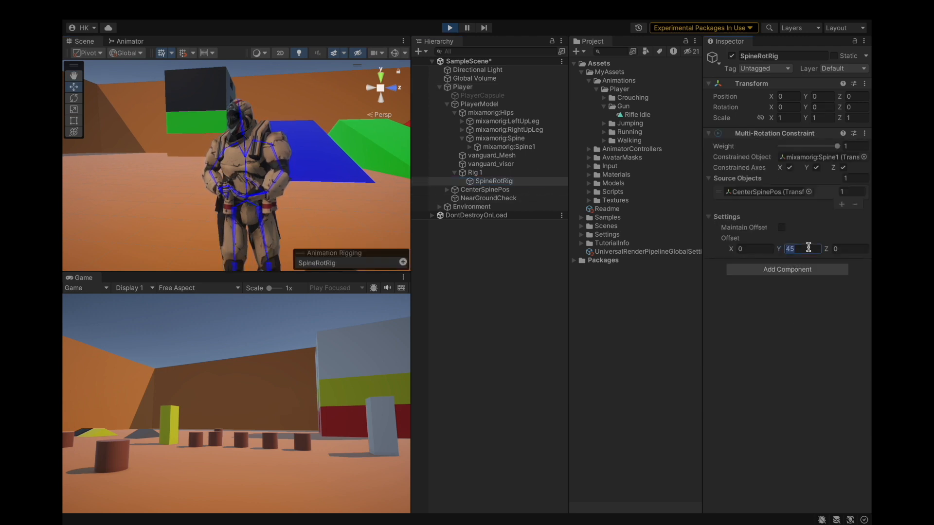
{"action": "type", "text": "50"}
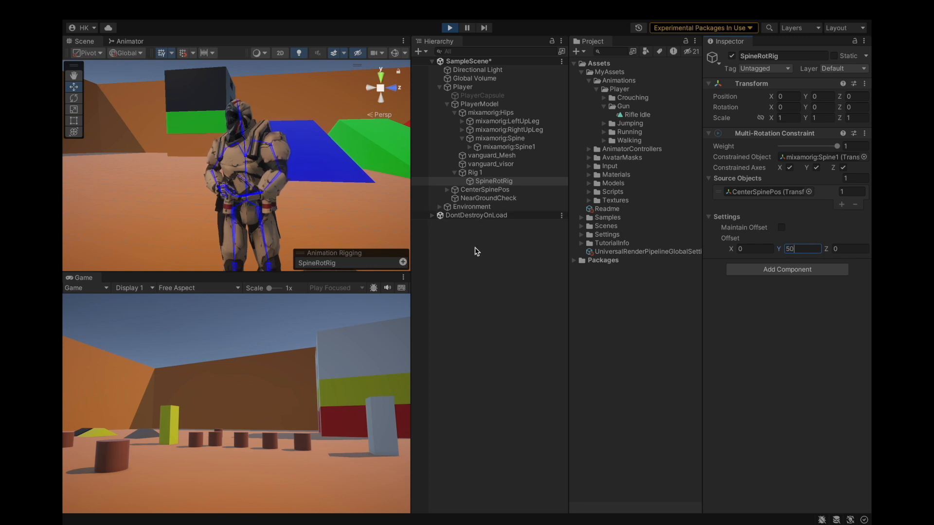
{"action": "scroll", "coordinate": [253, 189], "scroll_direction": "down", "scroll_amount": 6}
{"action": "left_click", "coordinate": [285, 355]}
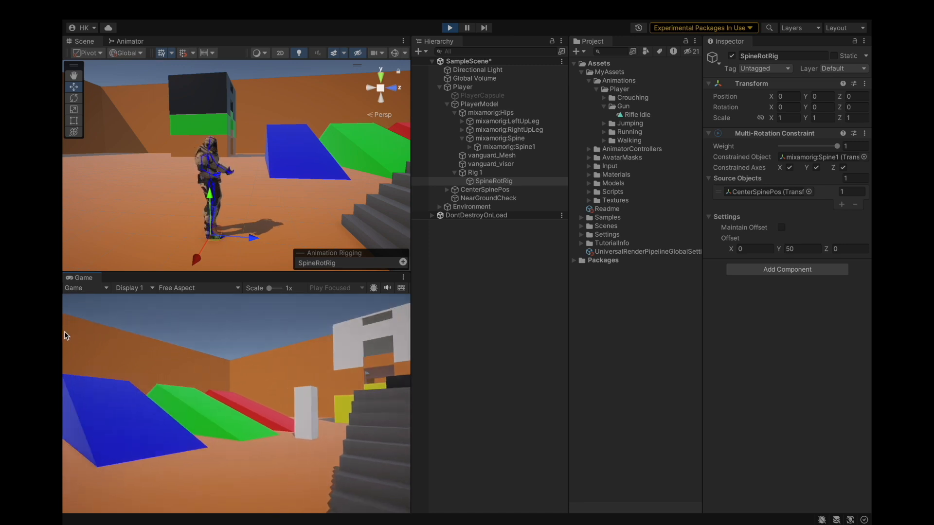
{"action": "key", "text": "w"}
{"action": "key", "text": "w"}
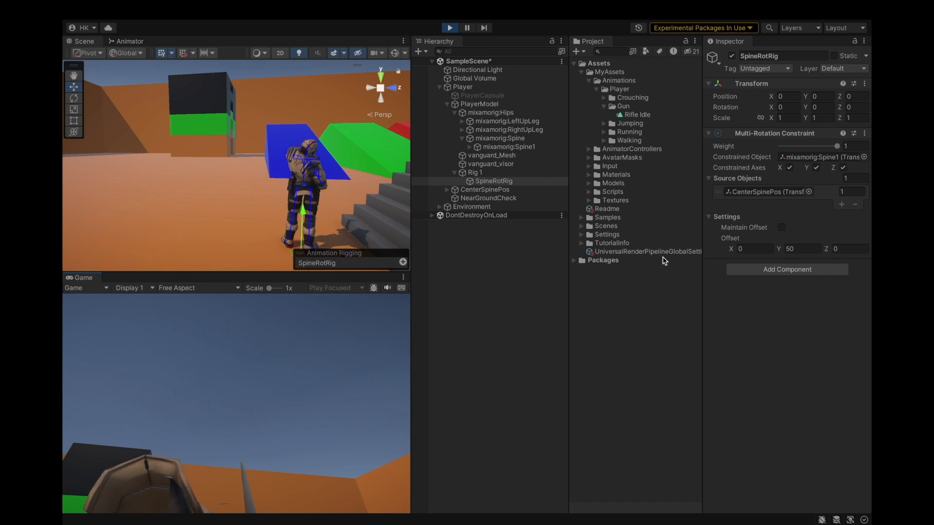
Try a Y offset of 55 for the constraint, test it, and exit Play mode.
{"action": "left_click", "coordinate": [808, 249]}
{"action": "type", "text": "55"}
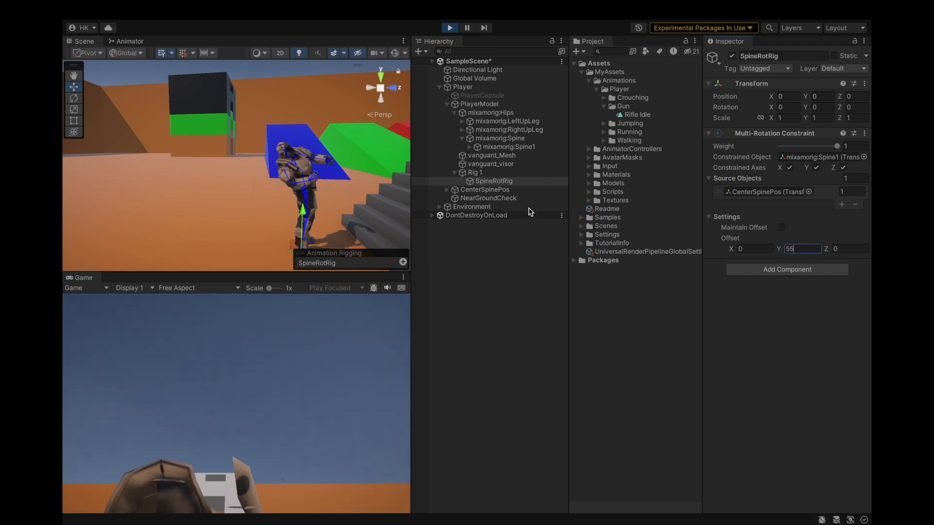
{"action": "left_click", "coordinate": [296, 345]}
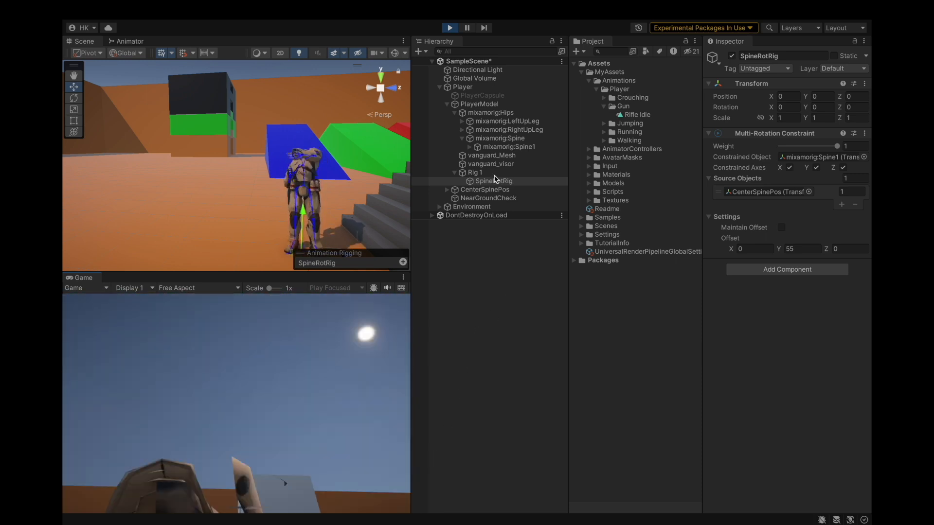
{"action": "key", "text": "ctrl+p"}
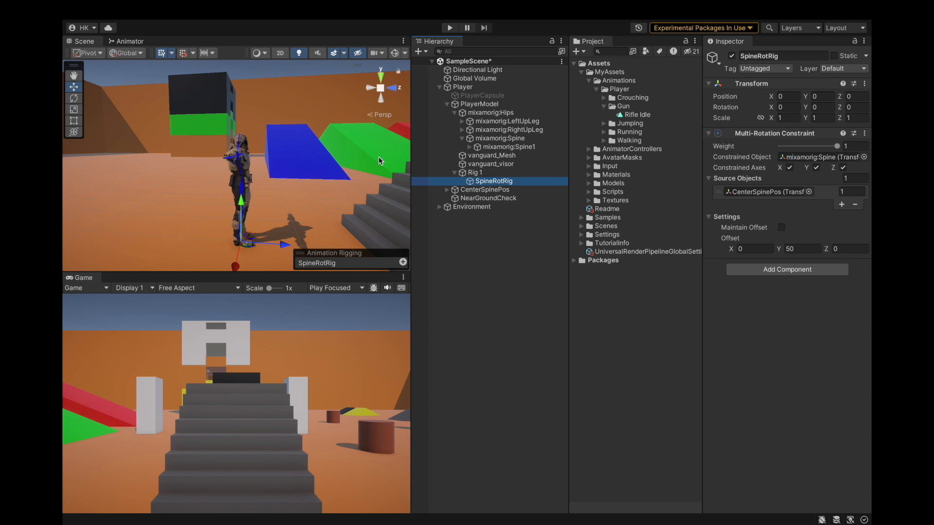
Save the project and enter Play mode again.
{"action": "left_click", "coordinate": [123, 8]}
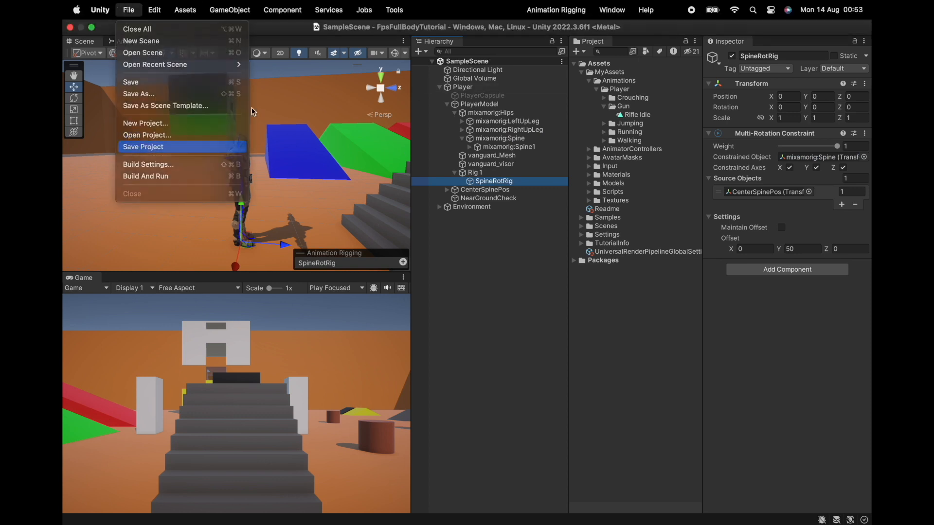
{"action": "left_click", "coordinate": [141, 146]}
{"action": "left_click", "coordinate": [450, 29]}
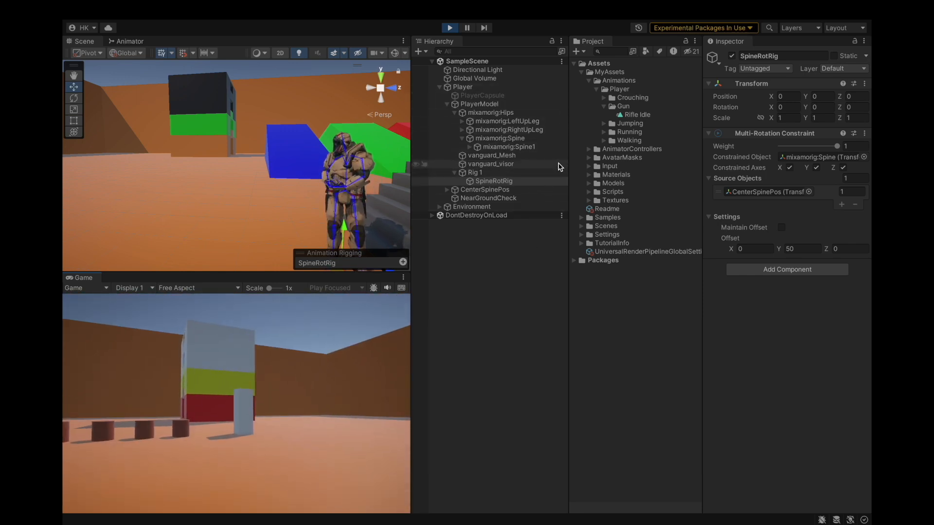
Examine where the CameraHolder and Main Camera sit relative to the character's head in the Scene view.
{"action": "left_click", "coordinate": [558, 165]}
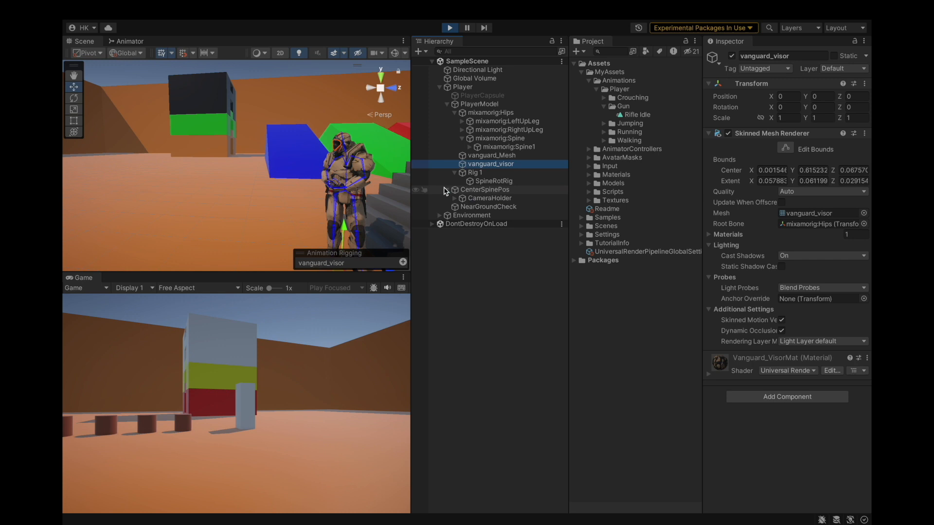
{"action": "left_click", "coordinate": [488, 207]}
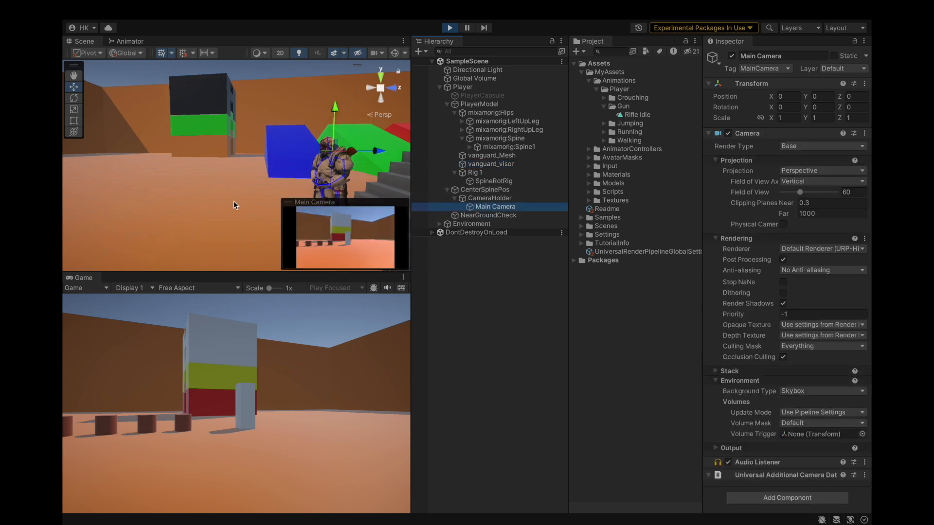
{"action": "left_click_drag", "start_coordinate": [249, 158], "coordinate": [431, 176], "text": "alt"}
{"action": "left_click_drag", "start_coordinate": [190, 151], "coordinate": [258, 167], "text": "alt"}
{"action": "scroll", "coordinate": [263, 147], "scroll_direction": "up", "scroll_amount": 2}
{"action": "scroll", "coordinate": [263, 147], "scroll_direction": "up", "scroll_amount": 3}
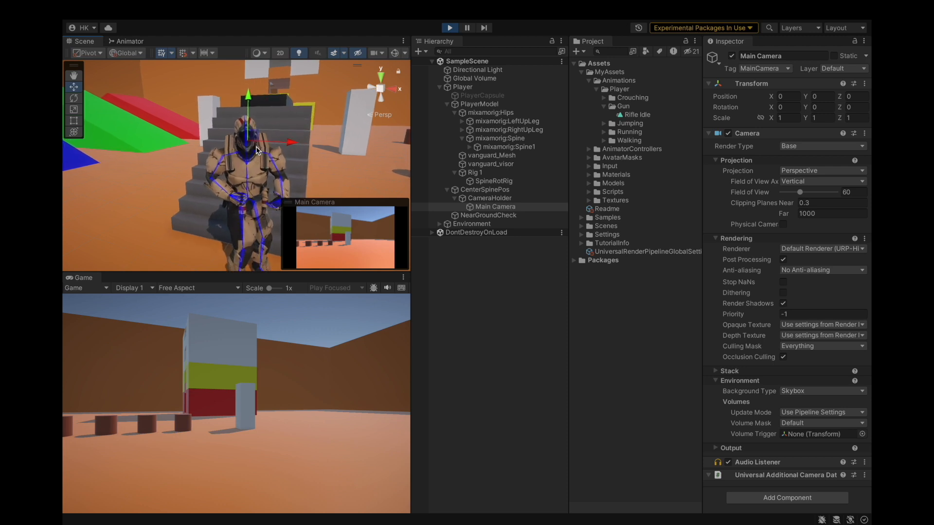
{"action": "left_click_drag", "start_coordinate": [263, 147], "coordinate": [233, 180], "text": "alt"}
{"action": "left_click", "coordinate": [485, 200]}
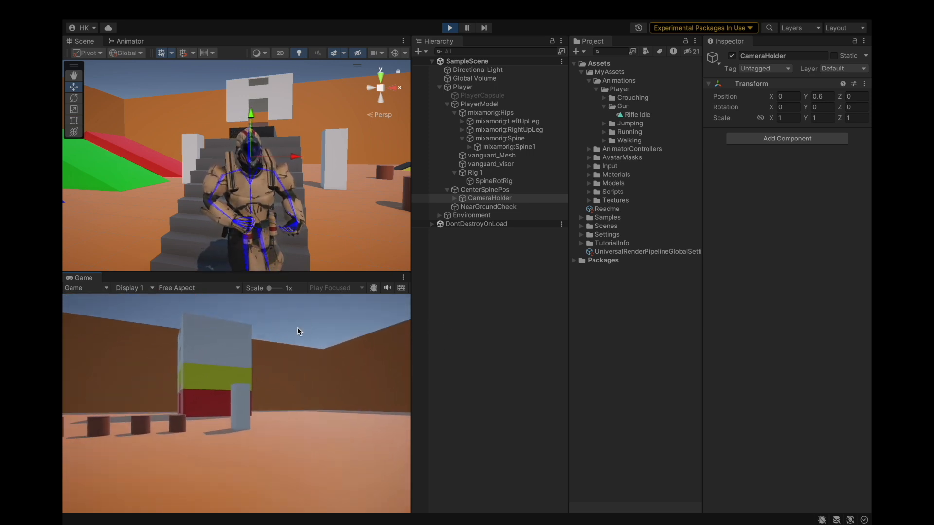
{"action": "left_click", "coordinate": [486, 292]}
{"action": "left_click_drag", "start_coordinate": [212, 146], "coordinate": [340, 153], "text": "alt"}
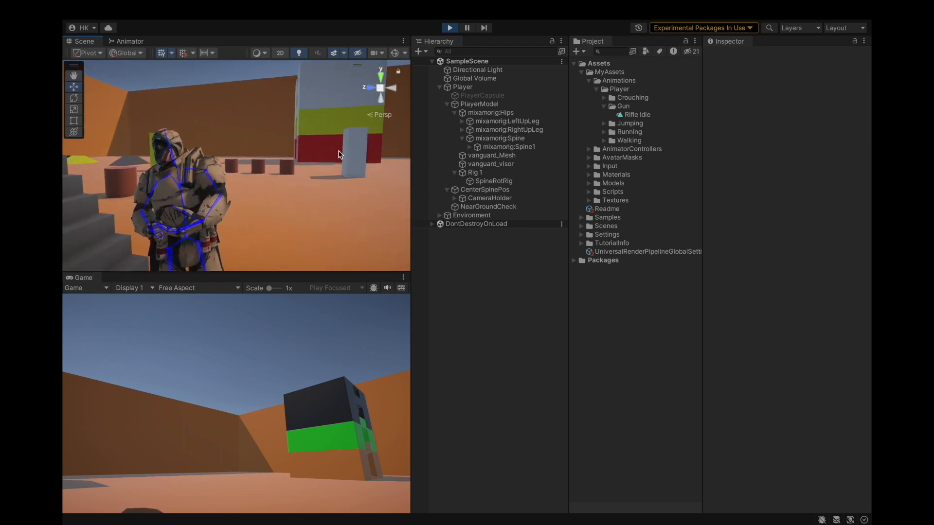
{"action": "scroll", "coordinate": [340, 152], "scroll_direction": "down", "scroll_amount": 2}
{"action": "left_click_drag", "start_coordinate": [211, 181], "coordinate": [282, 191], "text": "alt"}
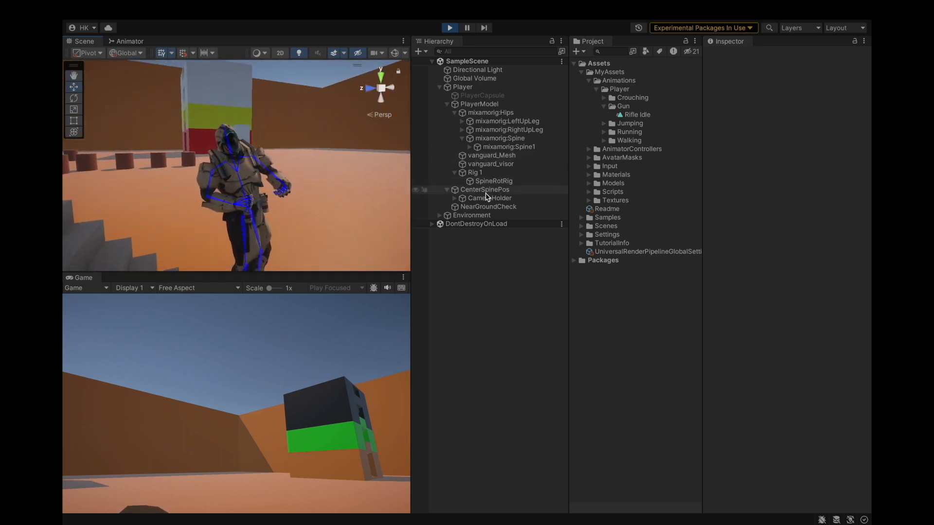
Reposition the CameraHolder under CenterSpinePos to Y 0.7 and Z 0.2, in front of the head.
{"action": "left_click", "coordinate": [488, 198]}
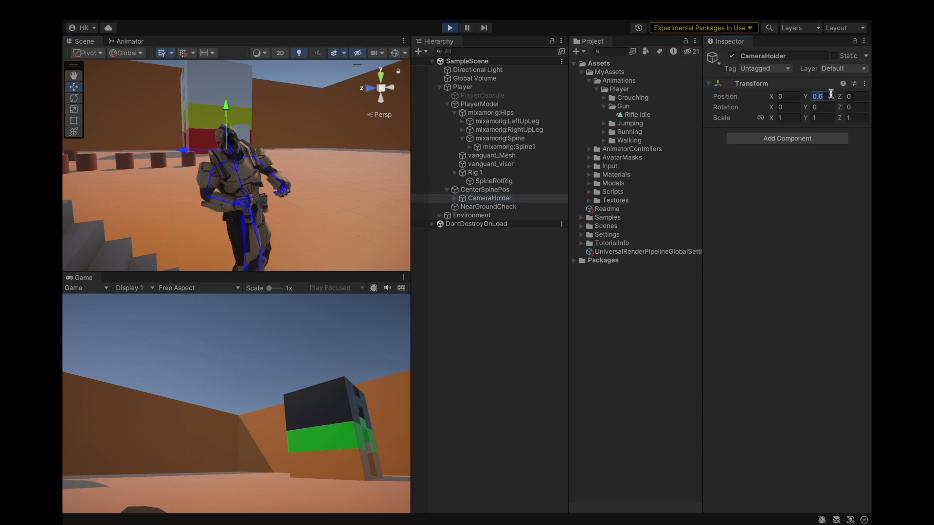
{"action": "type", "text": ".8"}
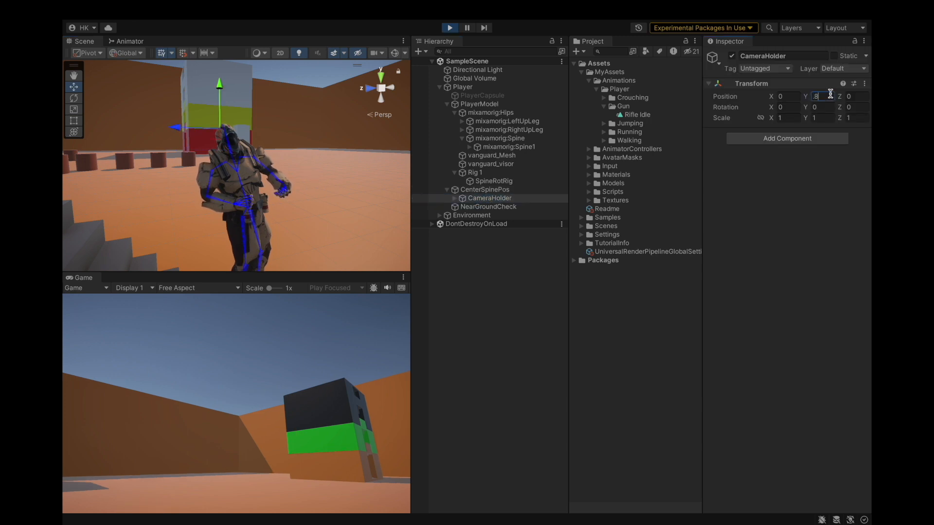
{"action": "type", "text": "6"}
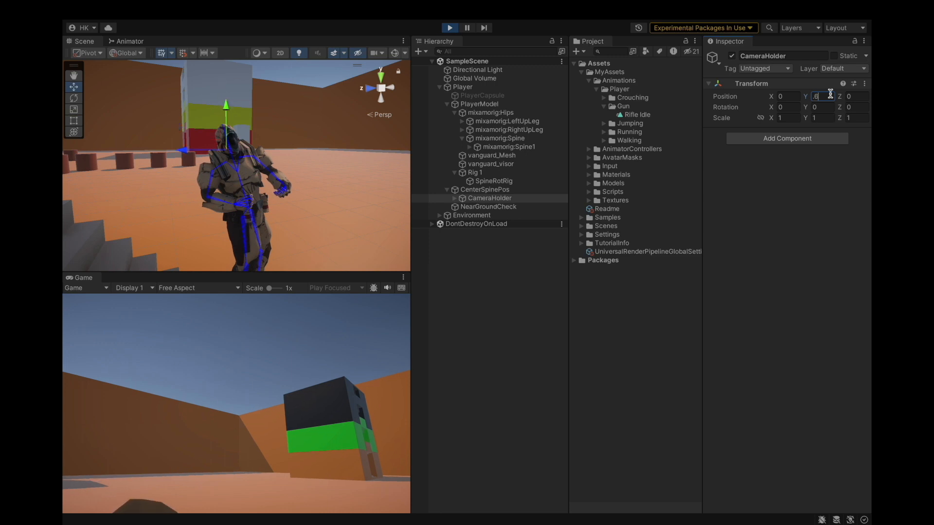
{"action": "left_click_drag", "start_coordinate": [245, 181], "coordinate": [472, 182], "text": "alt"}
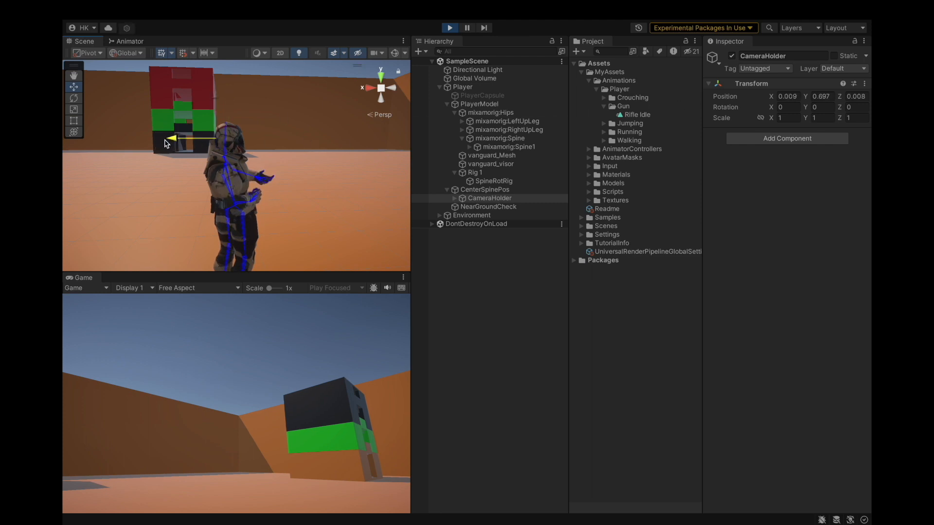
{"action": "left_click_drag", "start_coordinate": [207, 145], "coordinate": [165, 89], "text": "alt"}
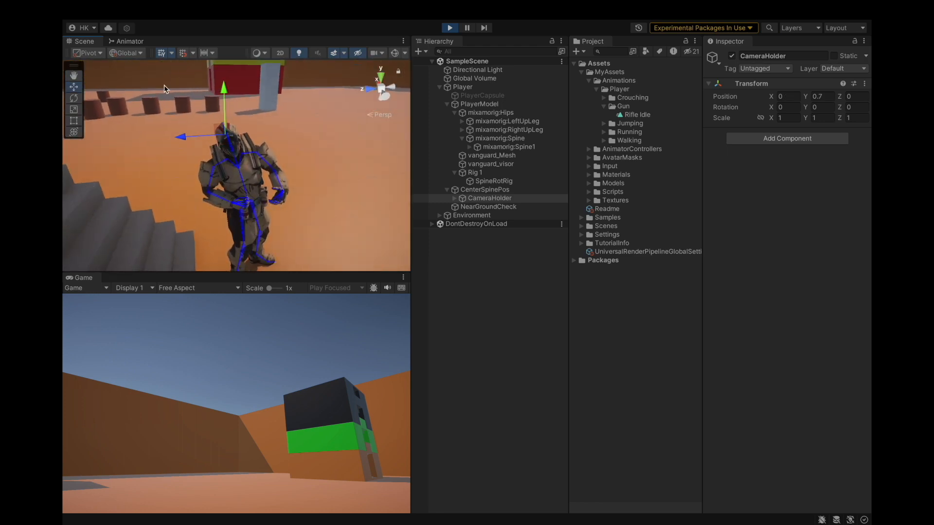
{"action": "left_click_drag", "start_coordinate": [304, 195], "coordinate": [265, 217], "text": "alt"}
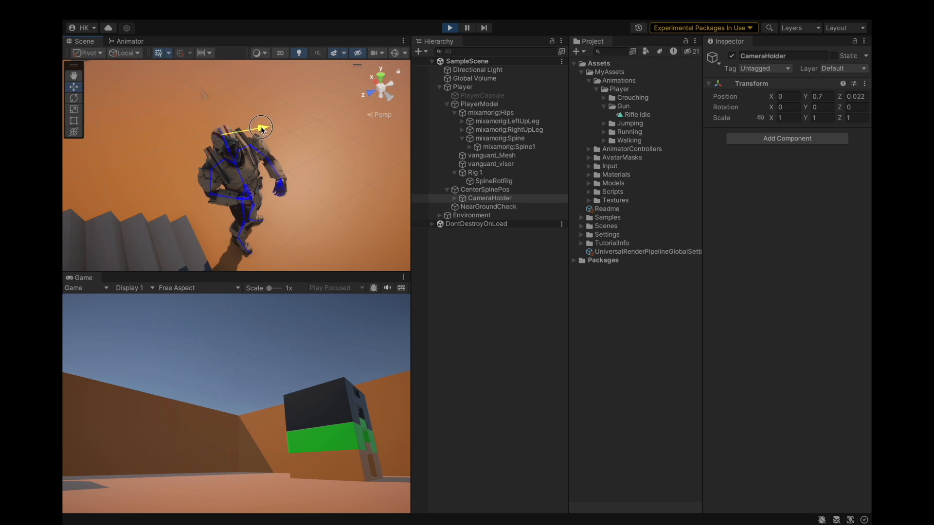
{"action": "left_click_drag", "start_coordinate": [261, 131], "coordinate": [348, 95], "text": "alt"}
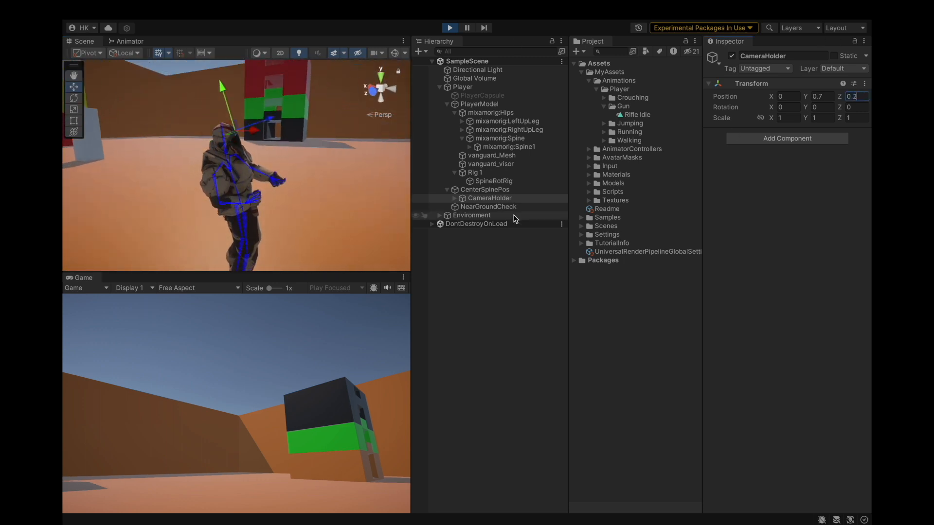
Check the new camera placement around the character in Play mode and exit Play mode.
{"action": "mouse_move", "coordinate": [260, 169]}
{"action": "left_mouse_down", "text": "alt"}
{"action": "mouse_move", "coordinate": [306, 154]}
{"action": "mouse_move", "coordinate": [273, 157]}
{"action": "left_mouse_up", "text": "alt"}
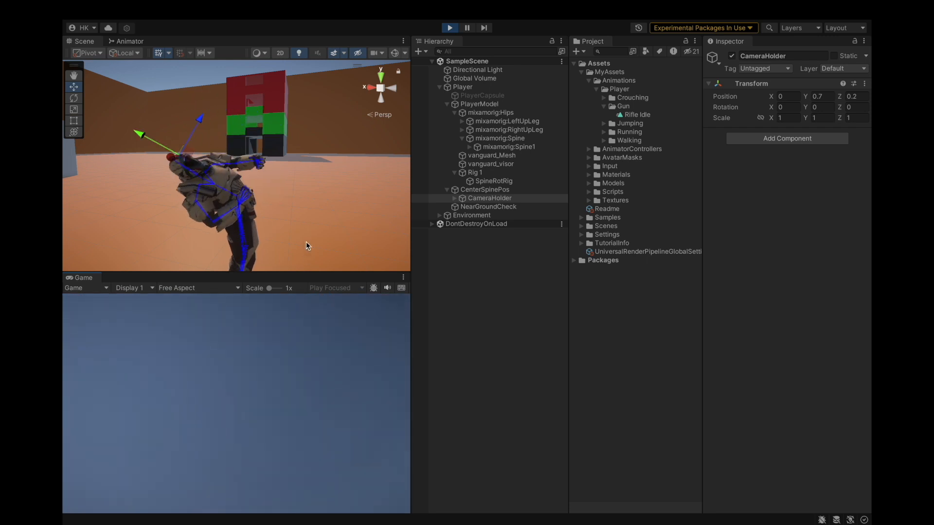
{"action": "left_click", "coordinate": [443, 347]}
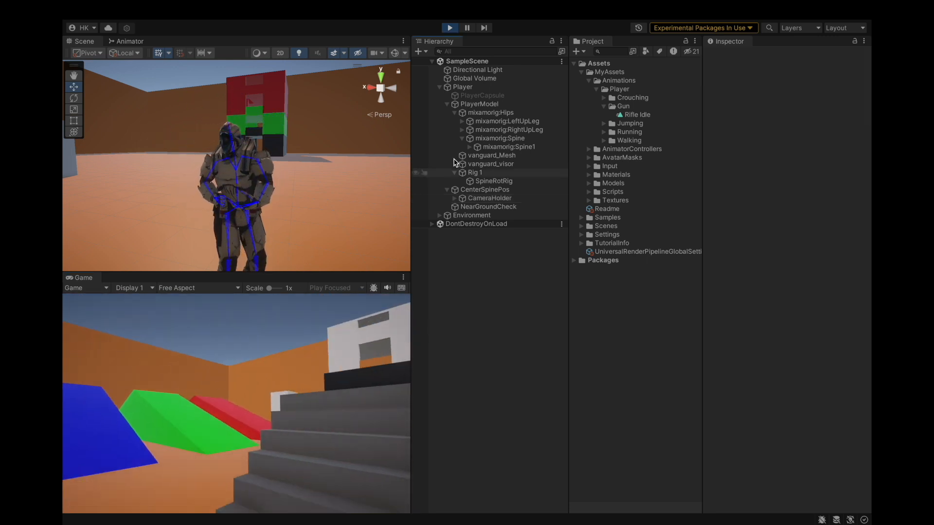
{"action": "left_click", "coordinate": [452, 29]}
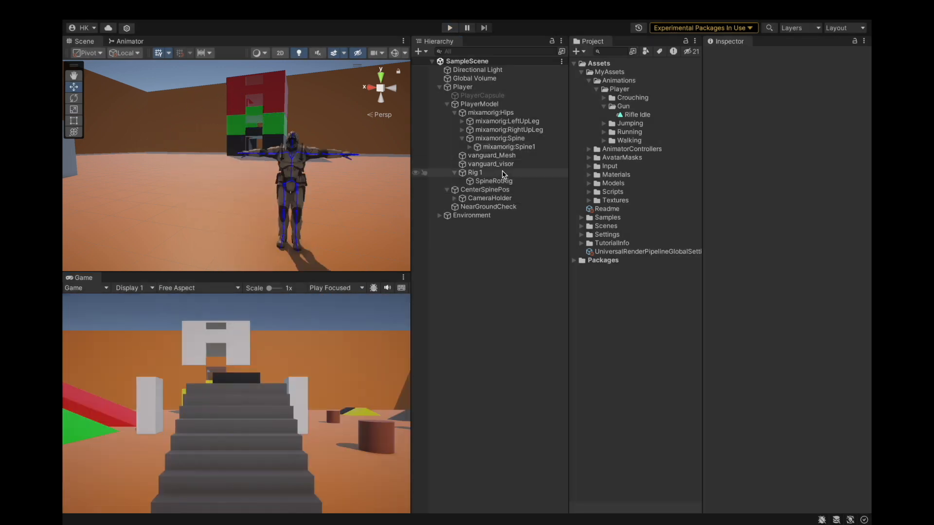
Import the Guns Pack: Low Poly Guns Collection from the Package Manager and close the Package Manager.
{"action": "key", "text": "super+space"}
{"action": "key", "text": "Escape"}
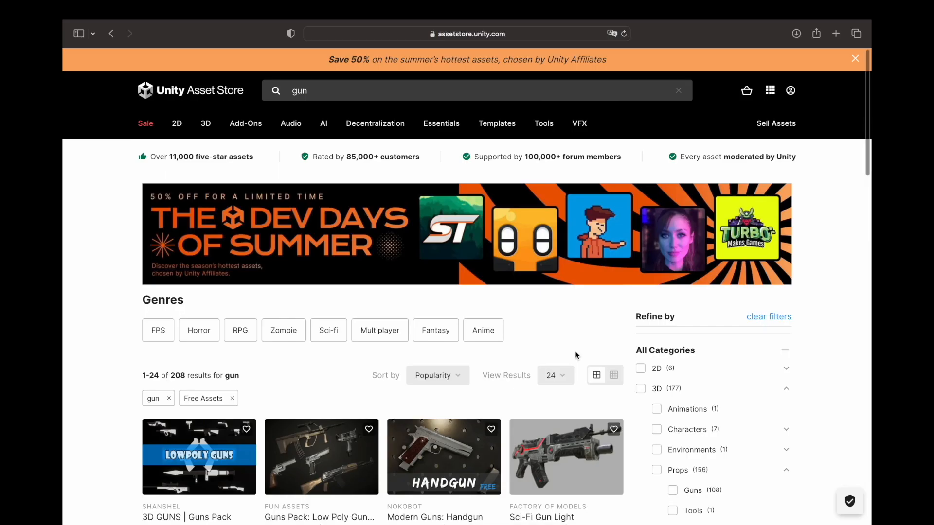
{"action": "scroll", "coordinate": [575, 351], "scroll_direction": "down", "scroll_amount": 5}
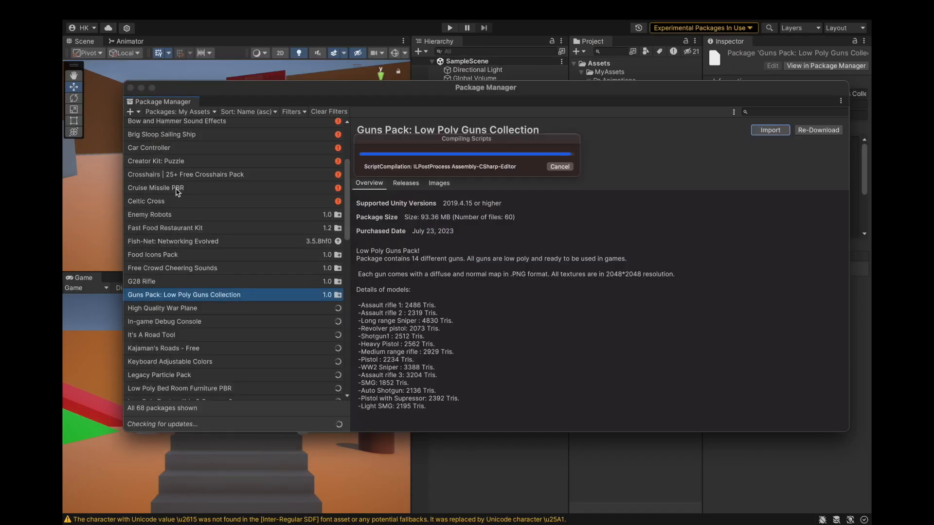
{"action": "left_click", "coordinate": [131, 89]}
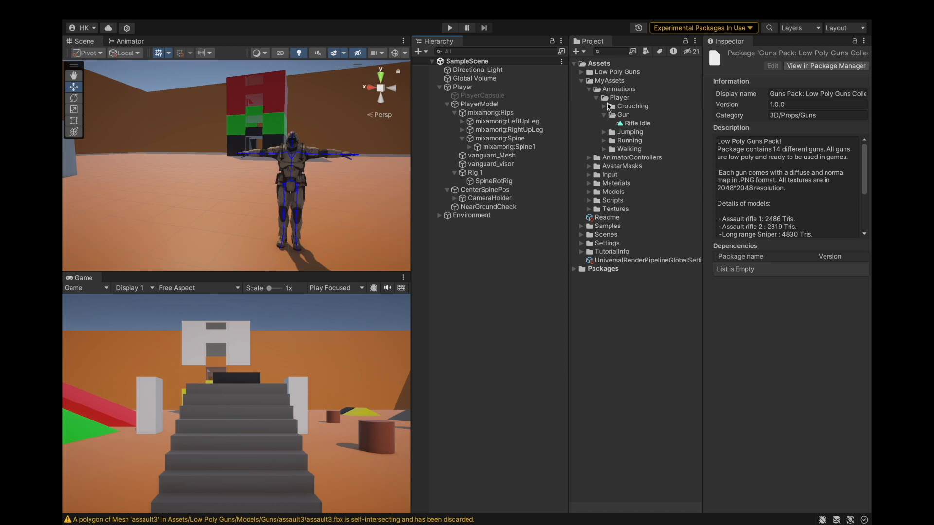
Open the Low Poly Guns Models Guns folders and browse the assault1 and assault2 model assets.
{"action": "left_click", "coordinate": [581, 80]}
{"action": "left_click", "coordinate": [582, 71]}
{"action": "left_click", "coordinate": [589, 89]}
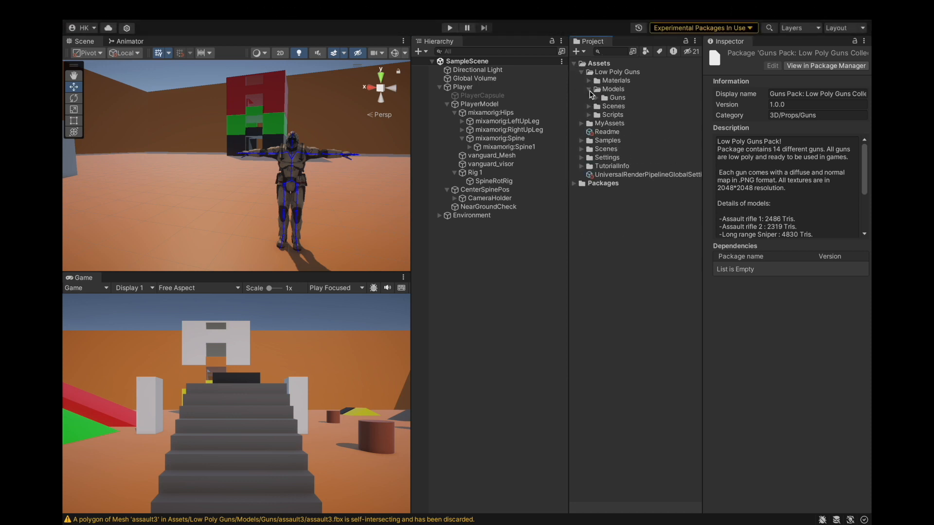
{"action": "left_click", "coordinate": [597, 97]}
{"action": "left_click", "coordinate": [603, 106]}
{"action": "left_click", "coordinate": [636, 115]}
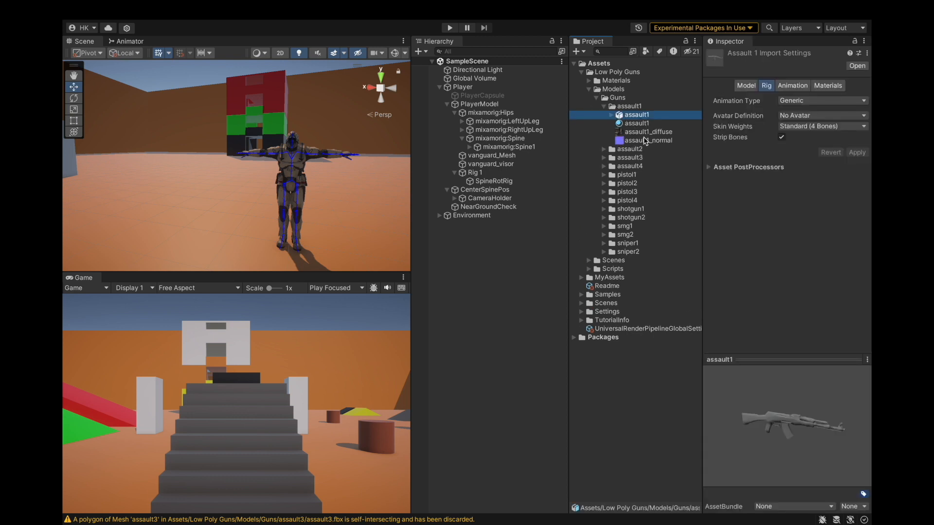
{"action": "left_click", "coordinate": [608, 150]}
{"action": "left_click", "coordinate": [603, 148]}
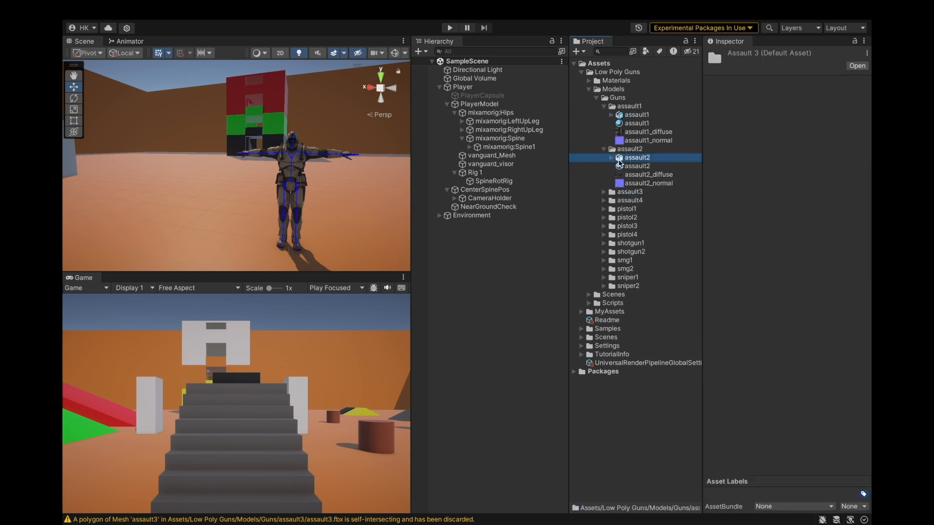
{"action": "left_click", "coordinate": [628, 158]}
{"action": "left_click", "coordinate": [605, 150]}
{"action": "left_click", "coordinate": [638, 115]}
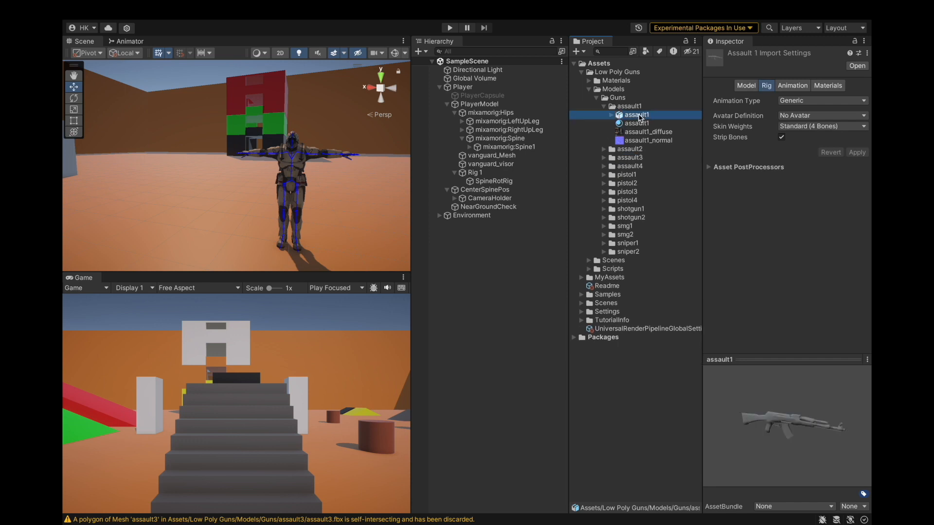
Remap the assault1 model's material to the assault1 material in its import settings and apply.
{"action": "left_click", "coordinate": [801, 87]}
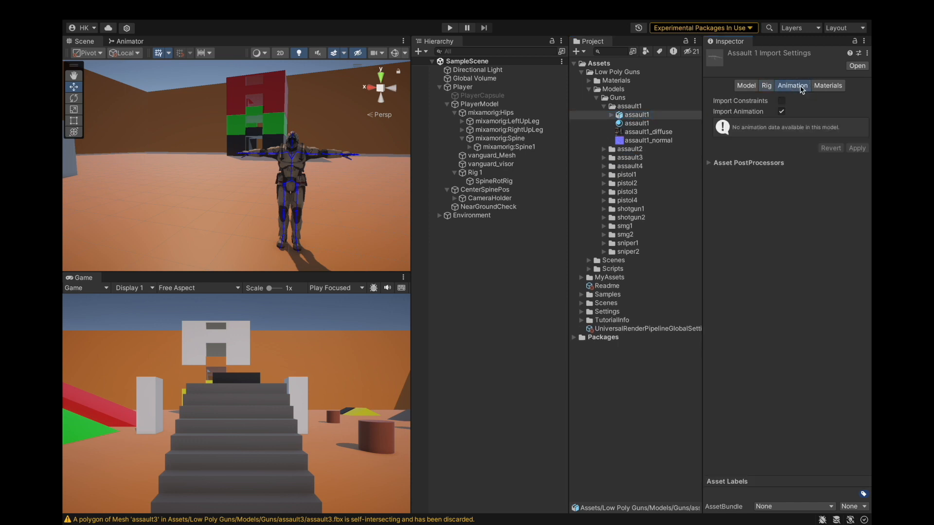
{"action": "left_click", "coordinate": [828, 86]}
{"action": "left_click_drag", "start_coordinate": [635, 123], "coordinate": [808, 198]}
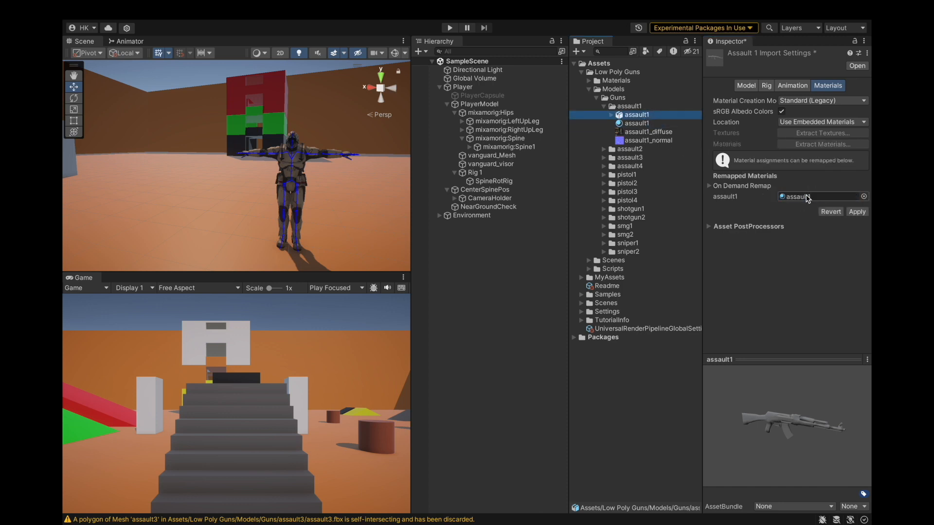
{"action": "left_click", "coordinate": [858, 212]}
Switch the assault1 material to the Universal Render Pipeline Lit shader and assign assault1_diffuse as its Base Map.
{"action": "left_click", "coordinate": [655, 125]}
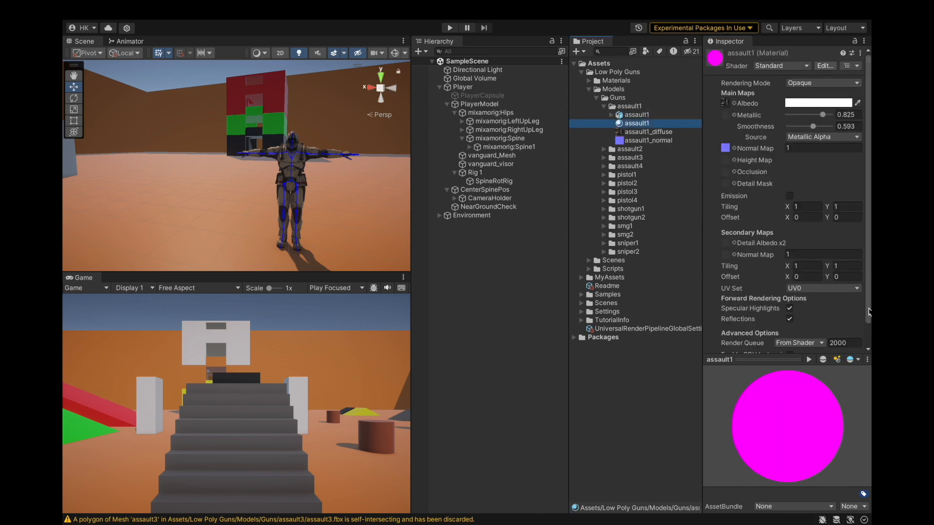
{"action": "left_click", "coordinate": [781, 66]}
{"action": "left_click", "coordinate": [762, 171]}
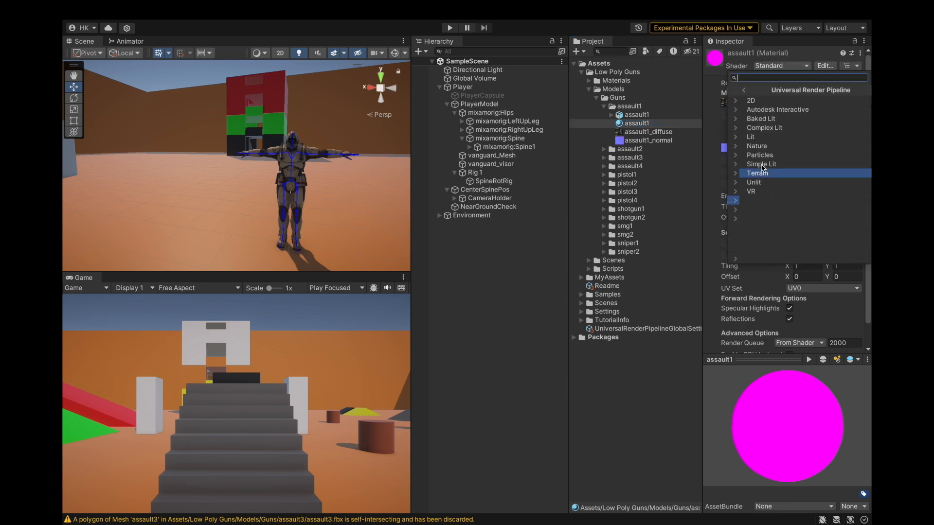
{"action": "left_click", "coordinate": [753, 137]}
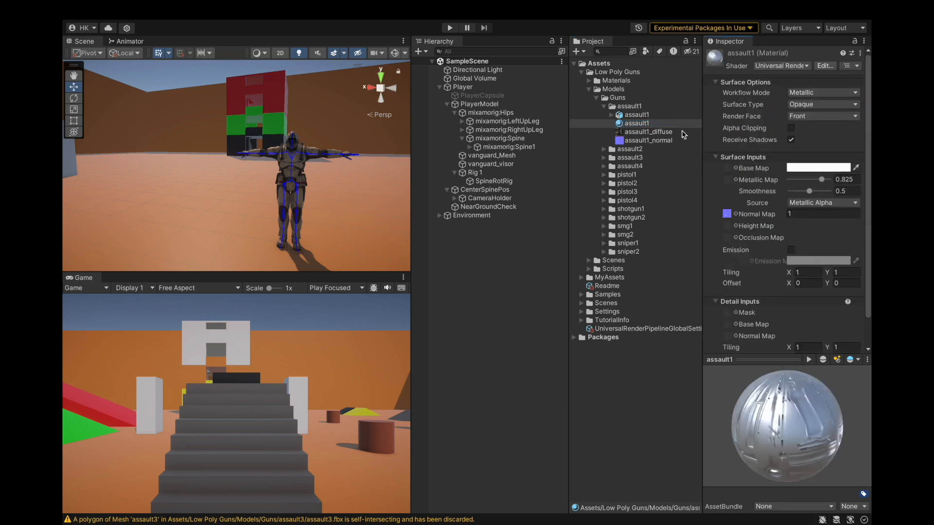
{"action": "left_click_drag", "start_coordinate": [647, 132], "coordinate": [726, 169]}
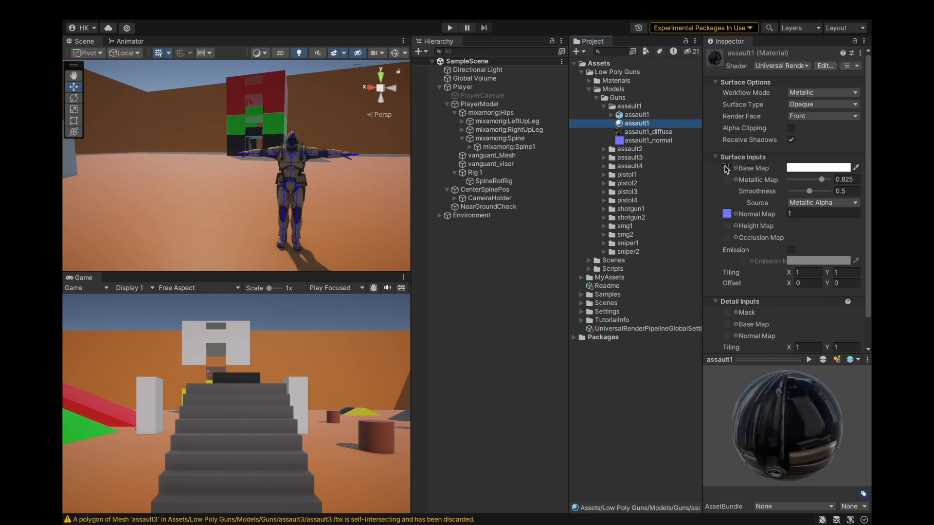
Add the assault1 gun model to the scene.
{"action": "left_click", "coordinate": [659, 115]}
{"action": "mouse_move", "coordinate": [791, 396]}
{"action": "left_mouse_down"}
{"action": "mouse_move", "coordinate": [768, 390]}
{"action": "mouse_move", "coordinate": [793, 394]}
{"action": "left_mouse_up"}
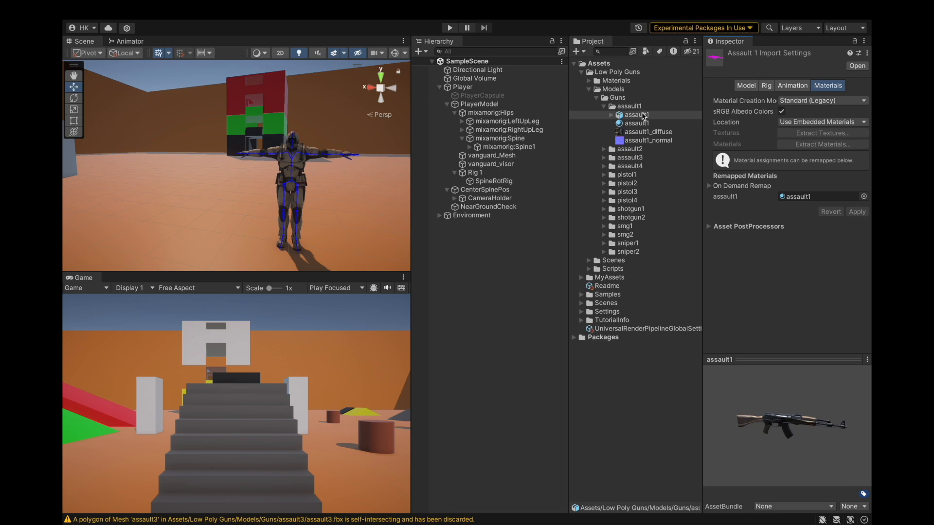
{"action": "left_click_drag", "start_coordinate": [618, 122], "coordinate": [473, 278]}
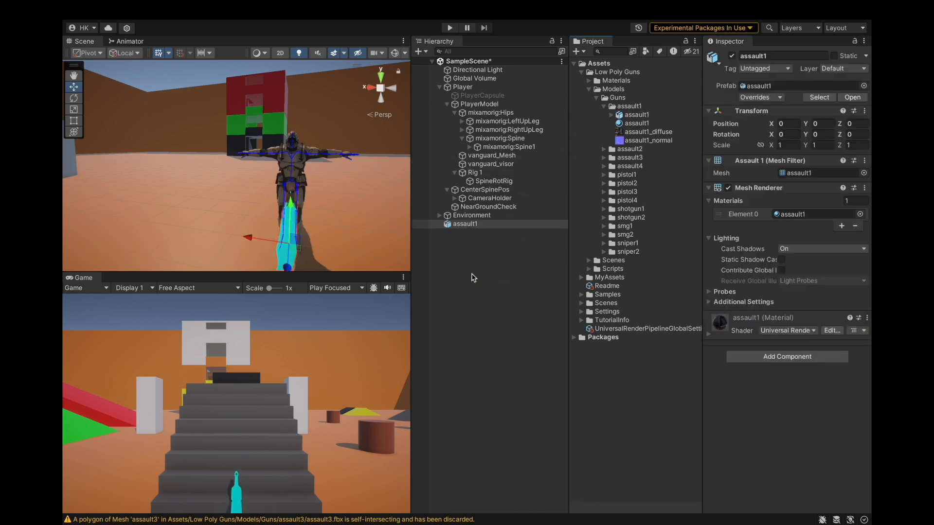
Scale the assault1 gun uniformly to 0.3.
{"action": "left_click_drag", "start_coordinate": [221, 234], "coordinate": [511, 225], "text": "alt"}
{"action": "scroll", "coordinate": [263, 220], "scroll_direction": "down", "scroll_amount": 5}
{"action": "scroll", "coordinate": [263, 221], "scroll_direction": "up", "scroll_amount": 5}
{"action": "left_click_drag", "start_coordinate": [180, 222], "coordinate": [225, 223], "text": "alt"}
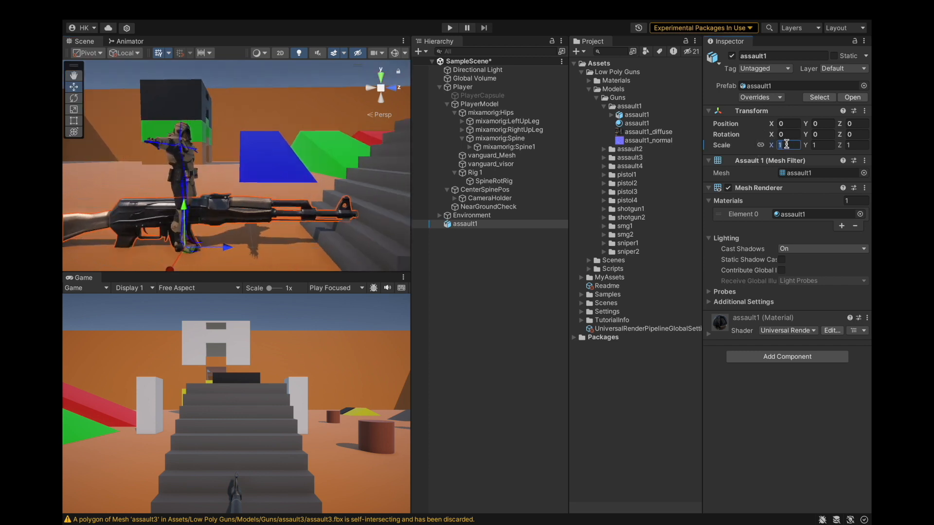
{"action": "type", "text": "0.2"}
{"action": "scroll", "coordinate": [244, 180], "scroll_direction": "up", "scroll_amount": 5}
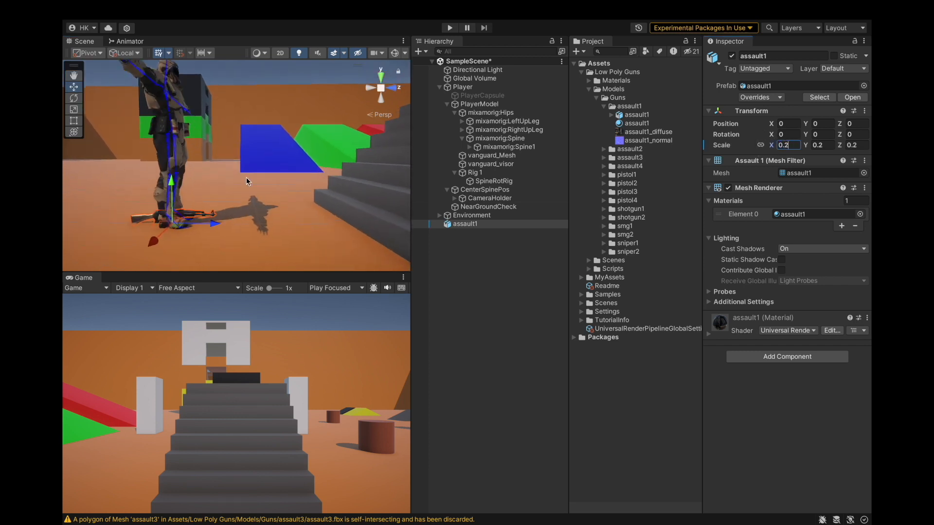
{"action": "key", "text": "BackSpace"}
{"action": "type", "text": "3"}
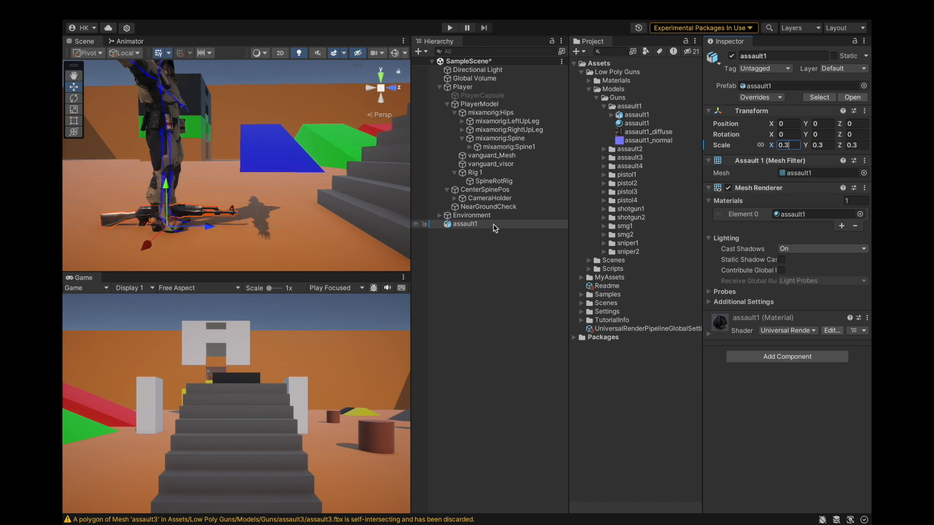
Unpack the assault1 prefab completely and rename the object Ak47.
{"action": "scroll", "coordinate": [241, 232], "scroll_direction": "down", "scroll_amount": 4}
{"action": "scroll", "coordinate": [248, 174], "scroll_direction": "up", "scroll_amount": 3}
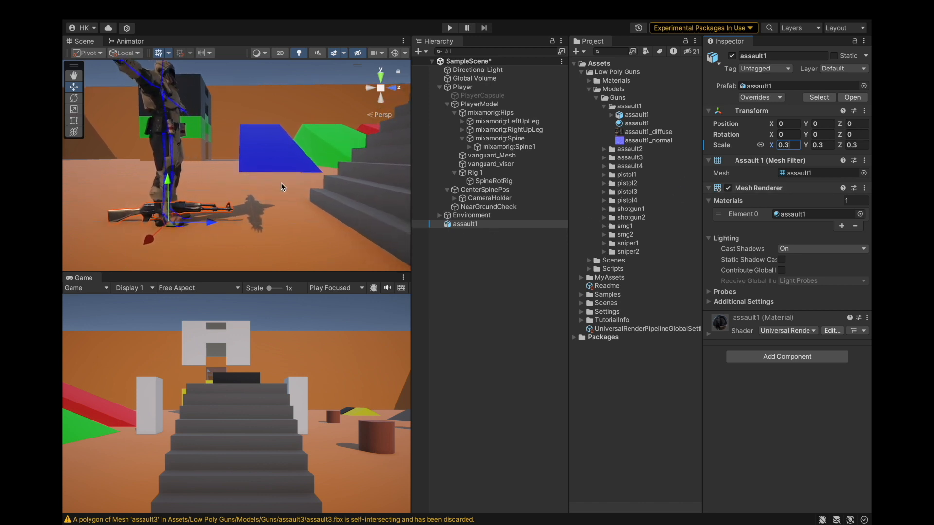
{"action": "scroll", "coordinate": [278, 223], "scroll_direction": "up", "scroll_amount": 2}
{"action": "left_click", "coordinate": [489, 225]}
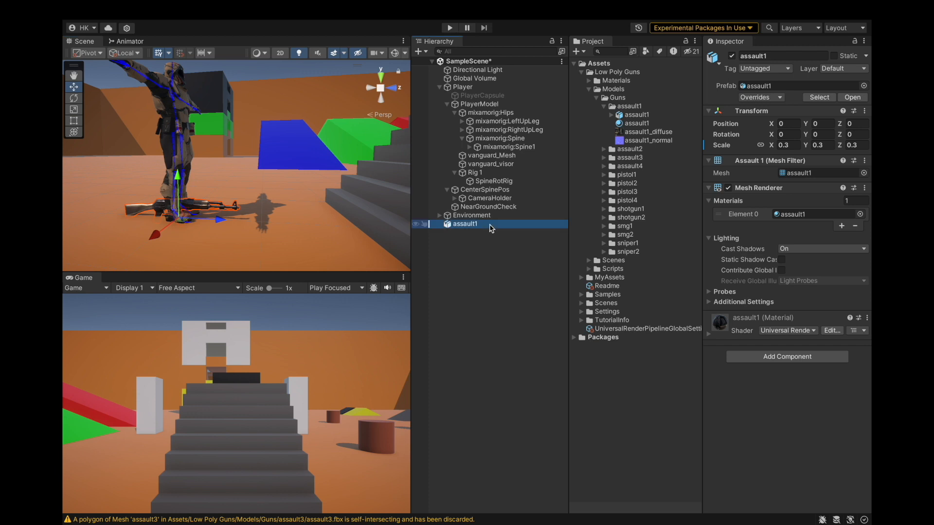
{"action": "right_click", "coordinate": [490, 226]}
{"action": "mouse_move", "coordinate": [585, 267]}
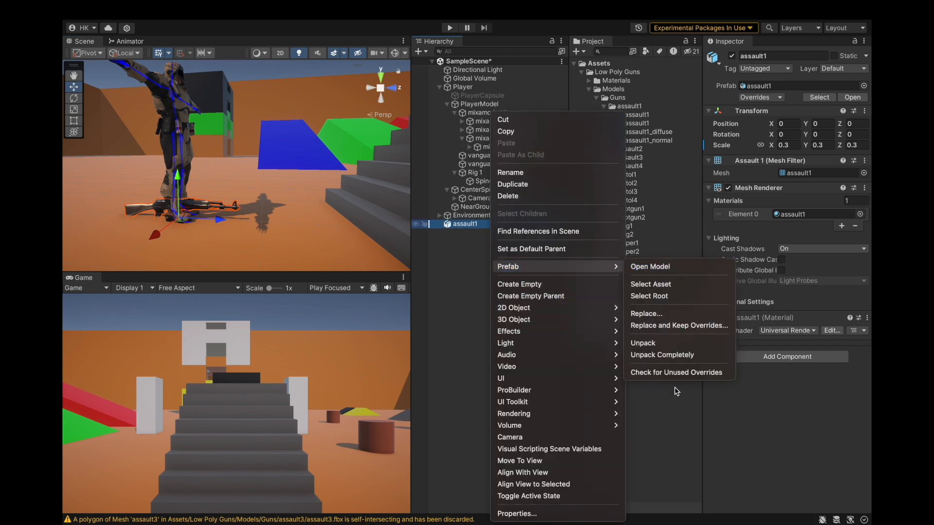
{"action": "left_click", "coordinate": [681, 355]}
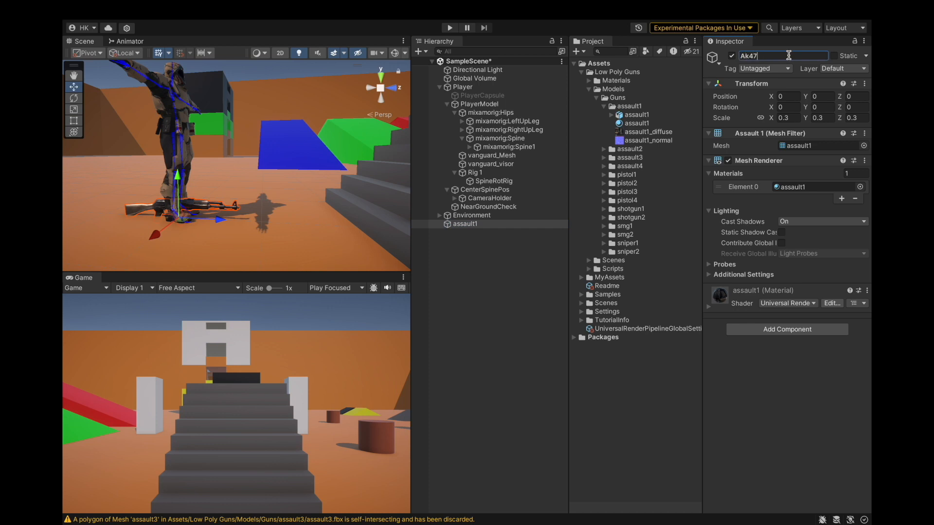
{"action": "left_click", "coordinate": [505, 226]}
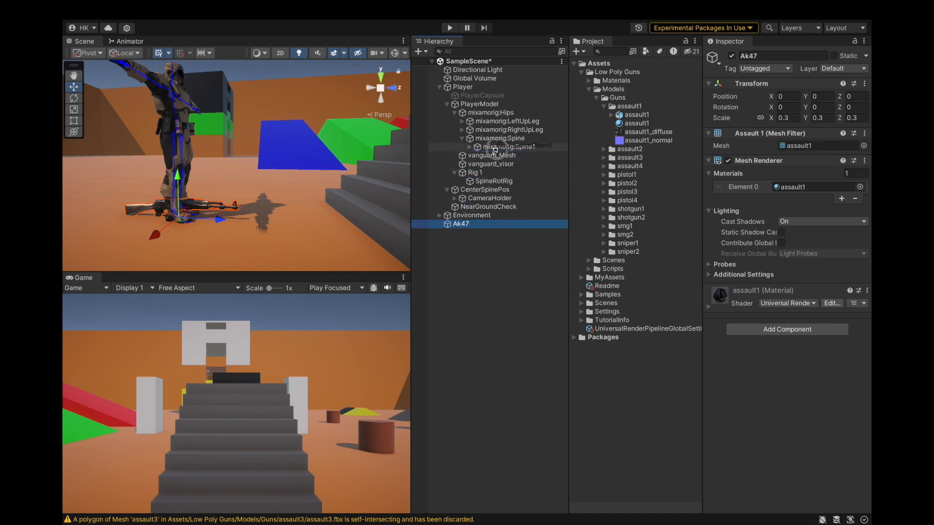
Parent Ak47 under CameraHolder and set its Y position to 0.
{"action": "left_click_drag", "start_coordinate": [495, 154], "coordinate": [485, 201]}
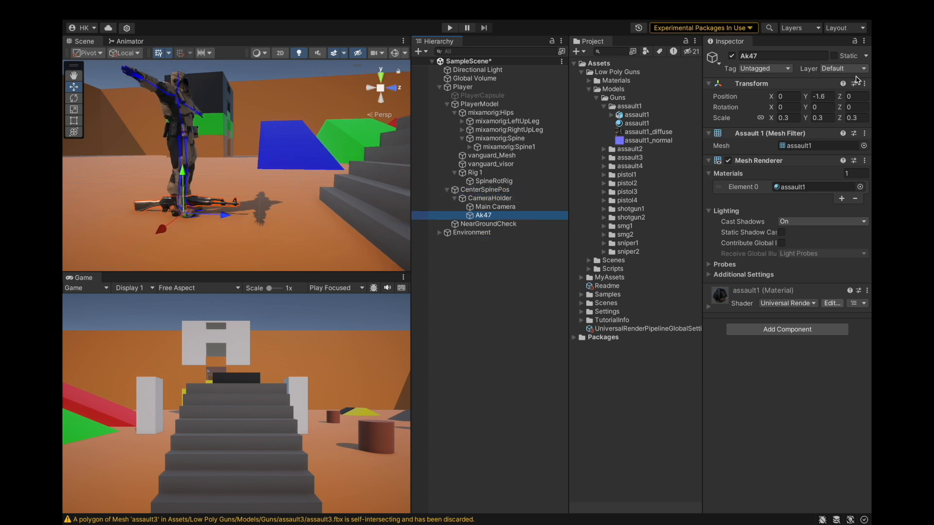
{"action": "left_click", "coordinate": [822, 96]}
{"action": "type", "text": "0"}
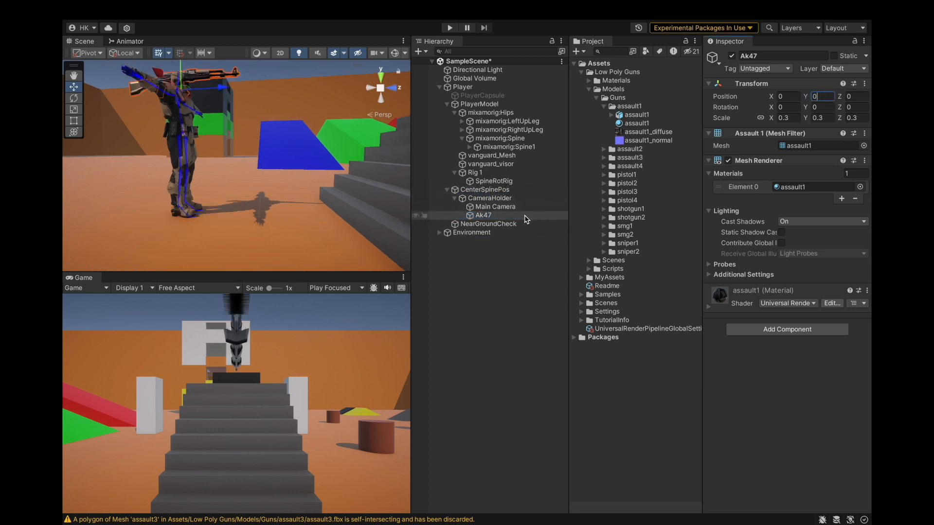
Reparent Ak47 under the mixamorig right hand bone of the character.
{"action": "left_click_drag", "start_coordinate": [185, 134], "coordinate": [211, 197], "text": "alt"}
{"action": "scroll", "coordinate": [206, 171], "scroll_direction": "down", "scroll_amount": 5}
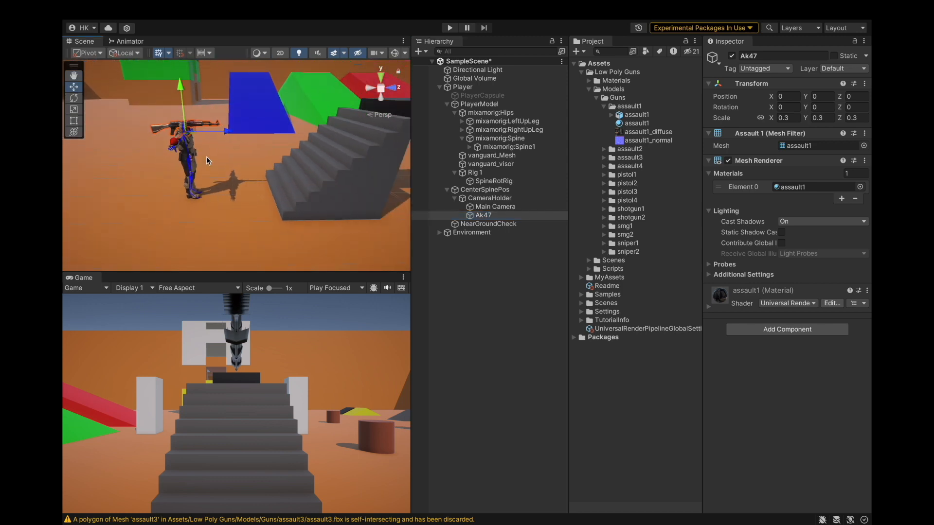
{"action": "scroll", "coordinate": [199, 100], "scroll_direction": "up", "scroll_amount": 5}
{"action": "left_click_drag", "start_coordinate": [258, 219], "coordinate": [310, 152], "text": "alt"}
{"action": "scroll", "coordinate": [242, 150], "scroll_direction": "up", "scroll_amount": 2}
{"action": "left_click", "coordinate": [470, 147]}
{"action": "left_click", "coordinate": [477, 156]}
{"action": "left_click", "coordinate": [484, 181]}
{"action": "left_click", "coordinate": [492, 190]}
{"action": "left_click", "coordinate": [500, 198]}
{"action": "left_click", "coordinate": [507, 207]}
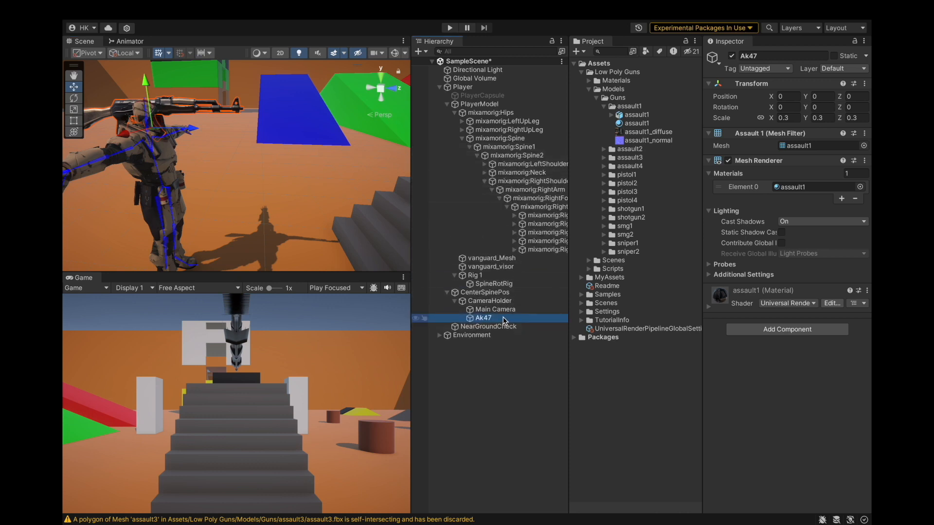
{"action": "left_click_drag", "start_coordinate": [533, 210], "coordinate": [532, 209]}
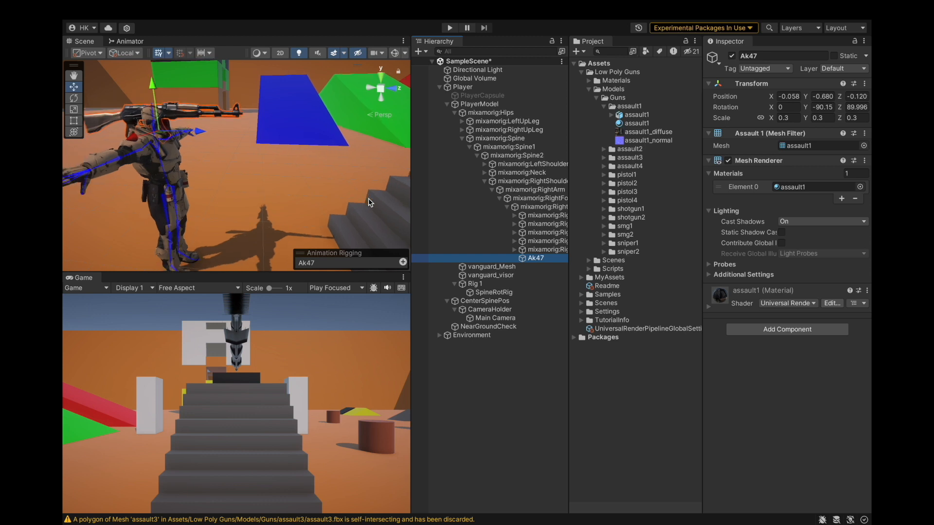
Reset Ak47's position and rotation to 0 on every axis.
{"action": "left_click", "coordinate": [793, 98]}
{"action": "type", "text": "00"}
{"action": "left_click", "coordinate": [856, 97]}
{"action": "type", "text": "0"}
{"action": "left_click", "coordinate": [826, 107]}
{"action": "type", "text": "0"}
{"action": "left_click", "coordinate": [859, 107]}
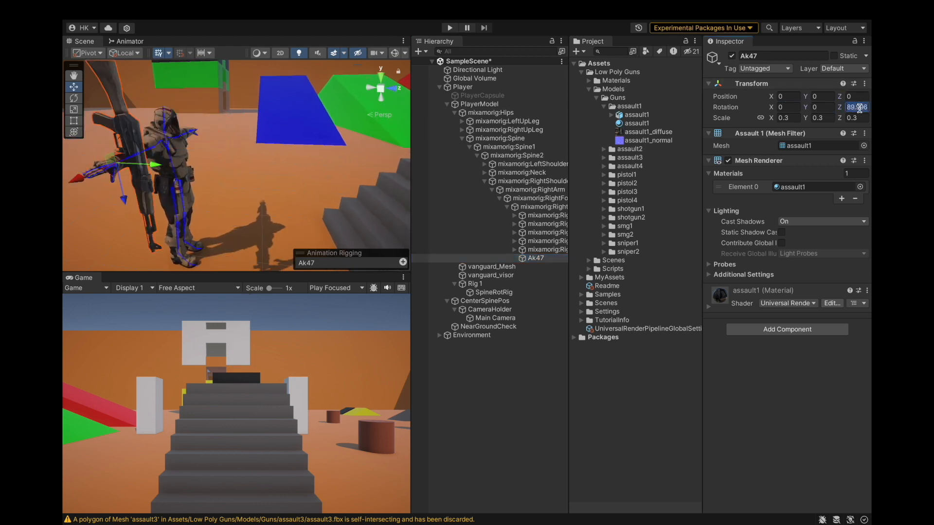
{"action": "type", "text": "0"}
Set Ak47's uniform scale to 0.2.
{"action": "scroll", "coordinate": [320, 197], "scroll_direction": "down", "scroll_amount": 5}
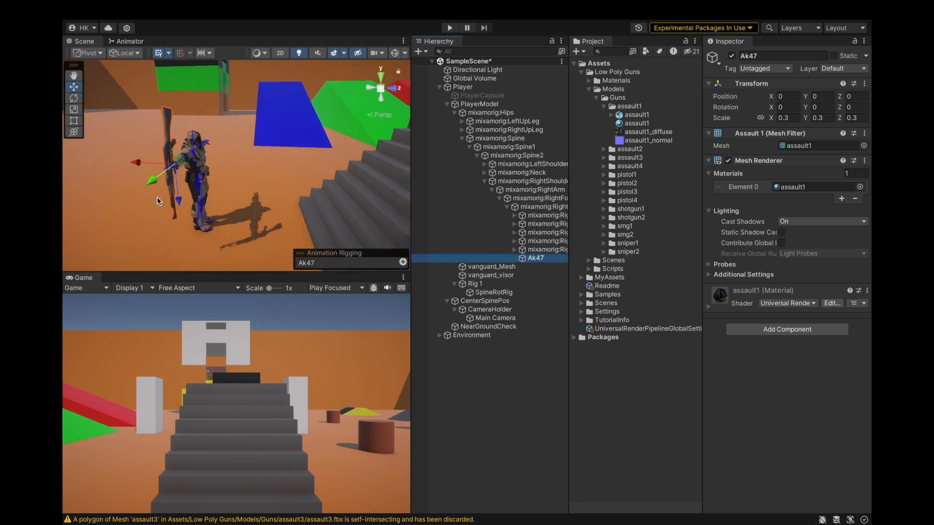
{"action": "scroll", "coordinate": [209, 180], "scroll_direction": "up", "scroll_amount": 5}
{"action": "left_click_drag", "start_coordinate": [224, 155], "coordinate": [417, 153], "text": "alt"}
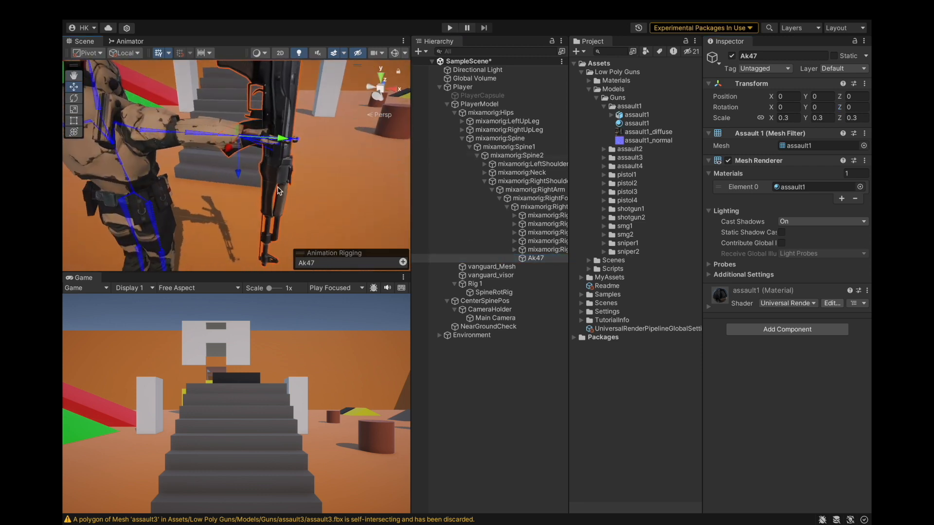
{"action": "scroll", "coordinate": [284, 153], "scroll_direction": "up", "scroll_amount": 5}
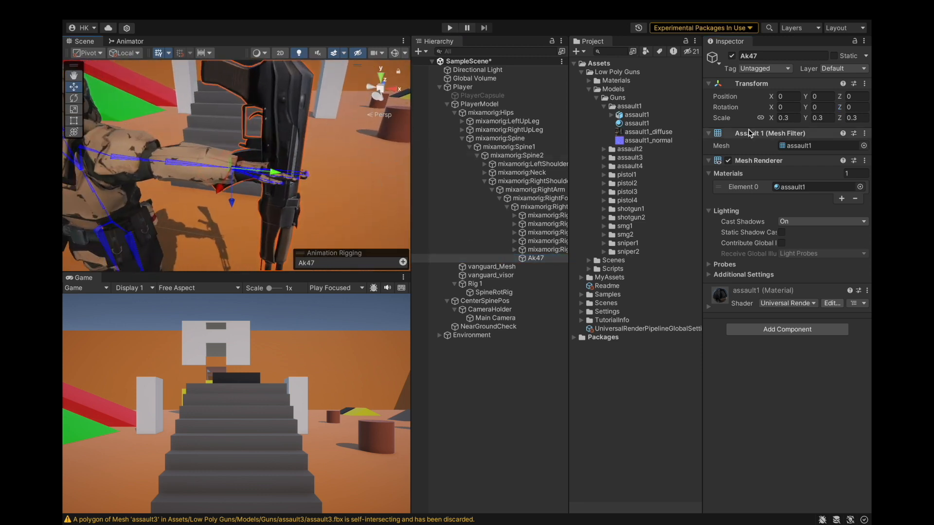
{"action": "type", "text": "0.2"}
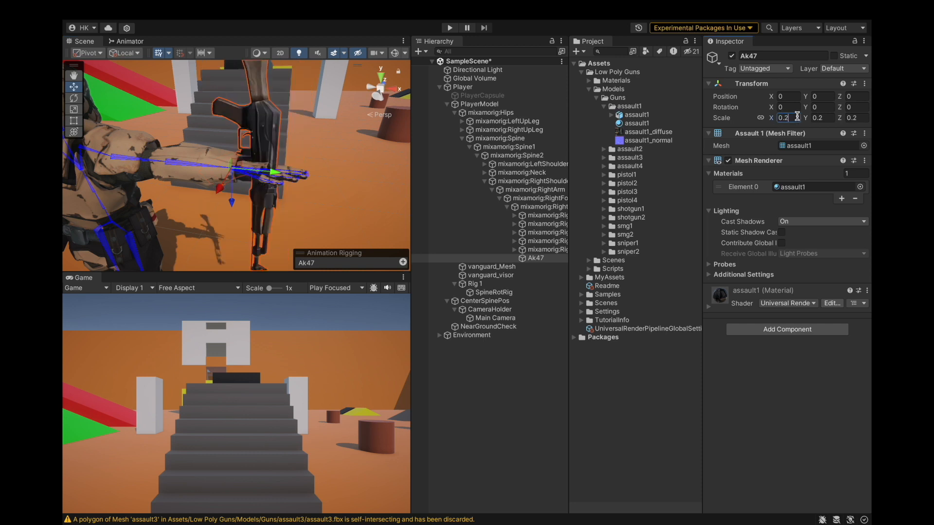
Save the project.
{"action": "scroll", "coordinate": [312, 179], "scroll_direction": "down", "scroll_amount": 5}
{"action": "left_click_drag", "start_coordinate": [305, 176], "coordinate": [121, 137], "text": "alt"}
{"action": "left_click", "coordinate": [130, 10]}
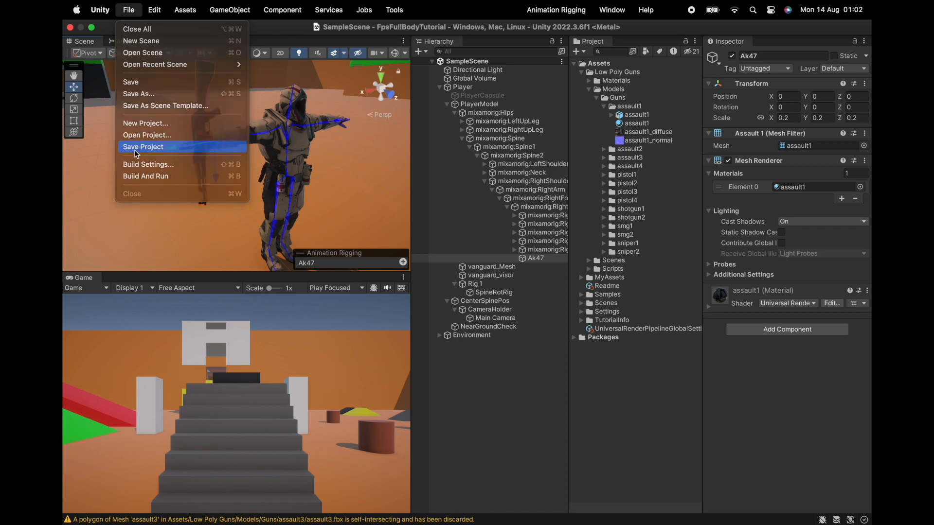
{"action": "left_click", "coordinate": [146, 146]}
Enter Play mode and set Ak47's X rotation to -90.
{"action": "left_click", "coordinate": [449, 28]}
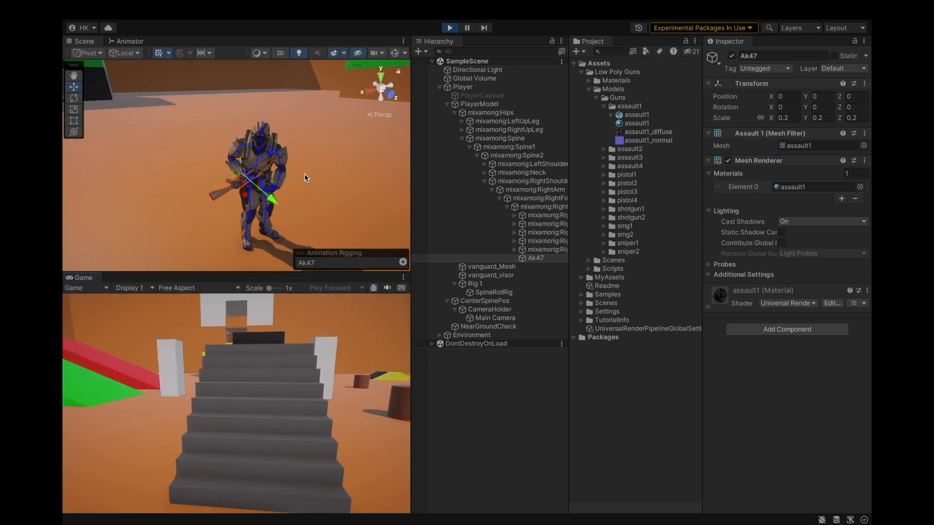
{"action": "scroll", "coordinate": [294, 185], "scroll_direction": "up", "scroll_amount": 4}
{"action": "left_click_drag", "start_coordinate": [318, 163], "coordinate": [466, 129], "text": "alt"}
{"action": "scroll", "coordinate": [258, 173], "scroll_direction": "up", "scroll_amount": 5}
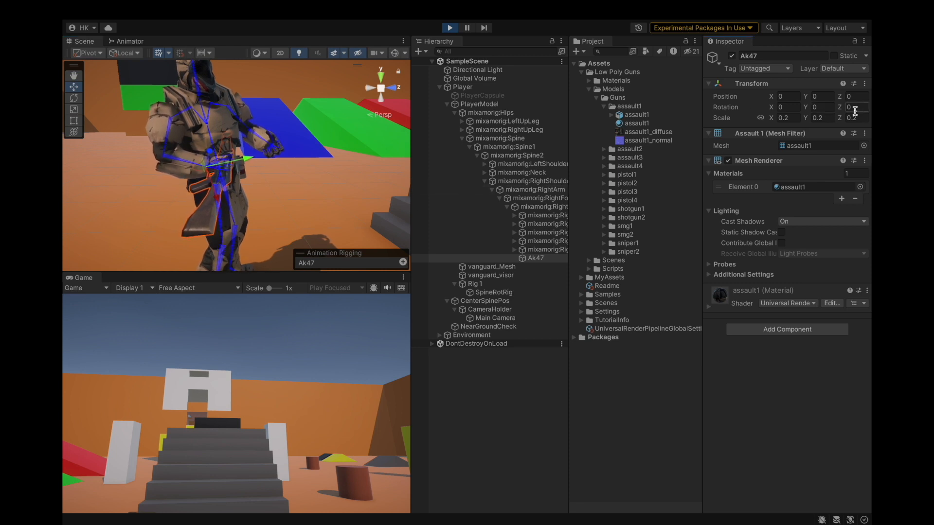
{"action": "type", "text": "90"}
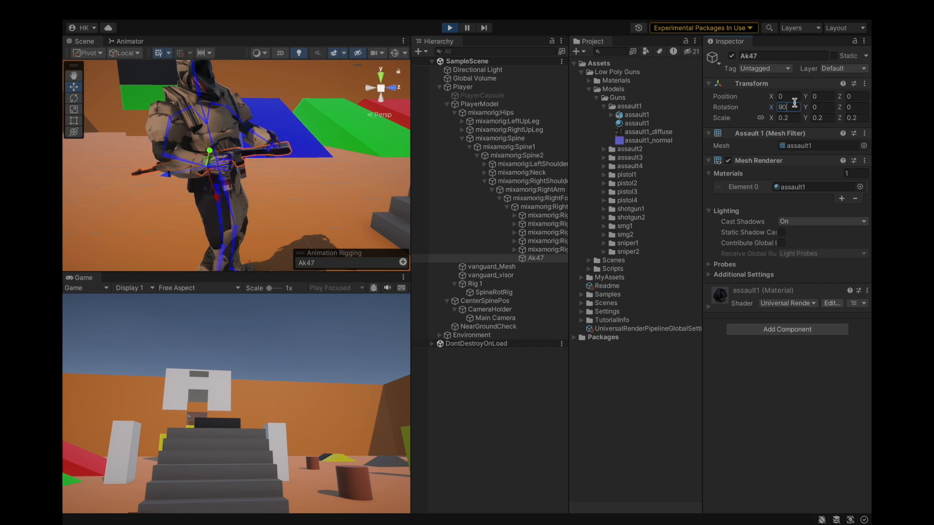
{"action": "type", "text": "-"}
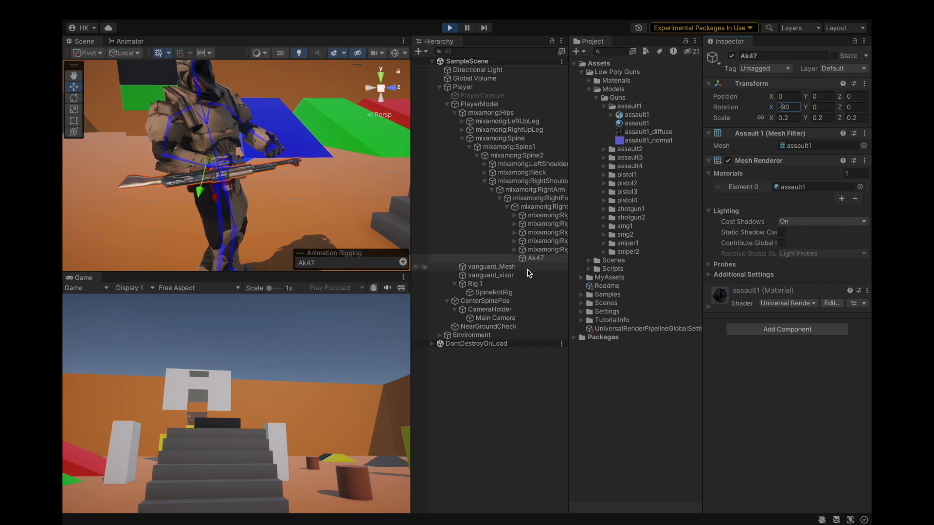
Set Ak47's Z rotation to 90.
{"action": "left_click_drag", "start_coordinate": [242, 209], "coordinate": [492, 139], "text": "alt"}
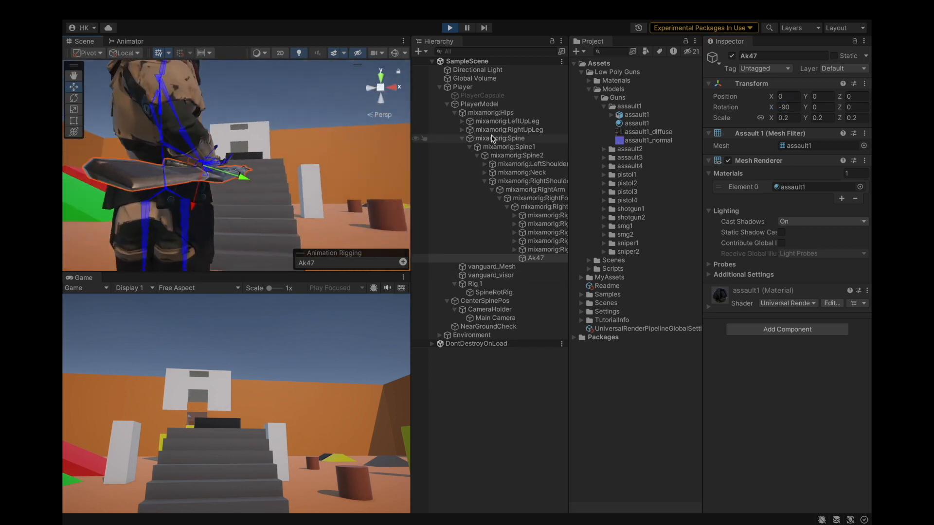
{"action": "left_click_drag", "start_coordinate": [262, 204], "coordinate": [340, 165], "text": "alt"}
{"action": "left_click", "coordinate": [854, 107]}
{"action": "type", "text": "90"}
Inspect how the rifle sits in the character's hand in the Scene and Game views.
{"action": "left_click_drag", "start_coordinate": [311, 224], "coordinate": [209, 226], "text": "alt"}
{"action": "left_click", "coordinate": [536, 258]}
{"action": "left_click_drag", "start_coordinate": [302, 190], "coordinate": [151, 209], "text": "alt"}
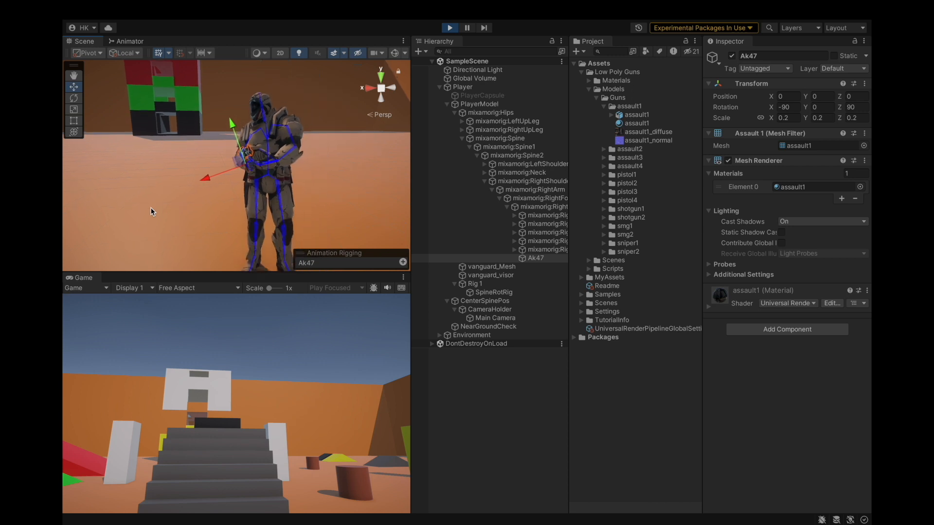
{"action": "left_click", "coordinate": [277, 307]}
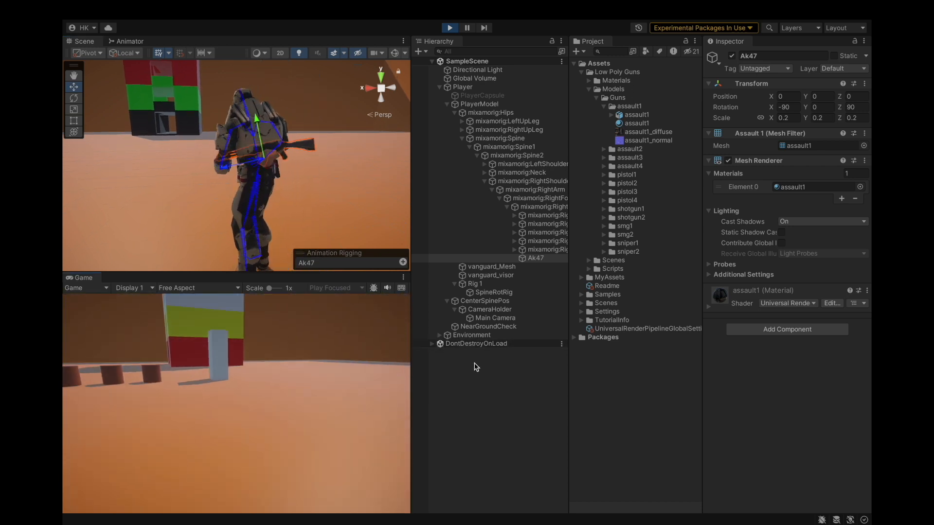
{"action": "left_click", "coordinate": [497, 336]}
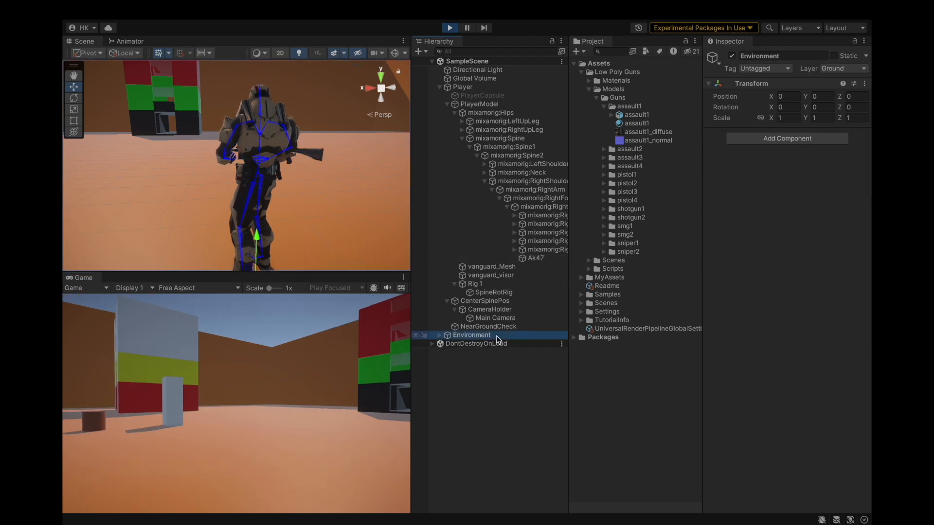
{"action": "left_click_drag", "start_coordinate": [203, 123], "coordinate": [442, 168], "text": "alt"}
{"action": "left_click_drag", "start_coordinate": [233, 148], "coordinate": [414, 138], "text": "alt"}
{"action": "scroll", "coordinate": [229, 145], "scroll_direction": "up", "scroll_amount": 2}
{"action": "scroll", "coordinate": [232, 170], "scroll_direction": "up", "scroll_amount": 2}
{"action": "left_click_drag", "start_coordinate": [245, 174], "coordinate": [224, 168], "text": "alt"}
Set Ak47's Z rotation to 110 and move the rifle into the hand, about (-0.008, 0.261, -0.002).
{"action": "left_click", "coordinate": [535, 258]}
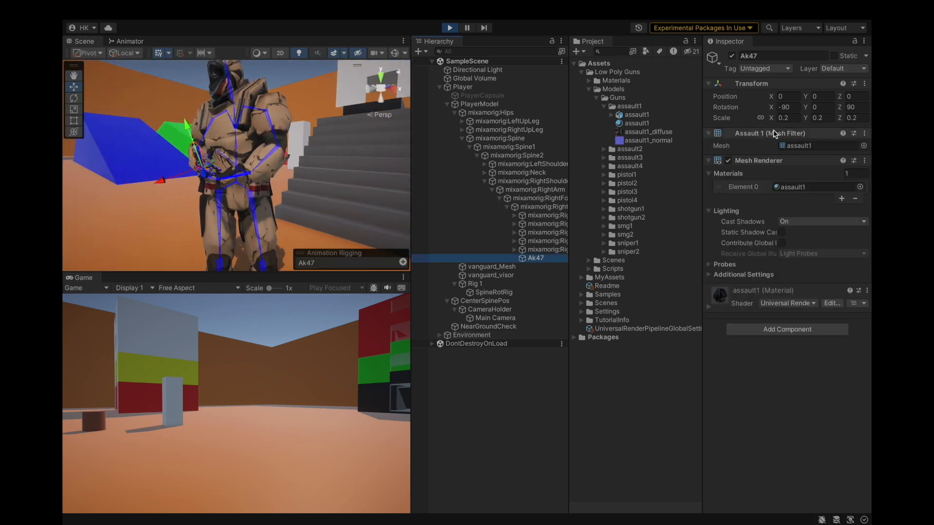
{"action": "type", "text": "100"}
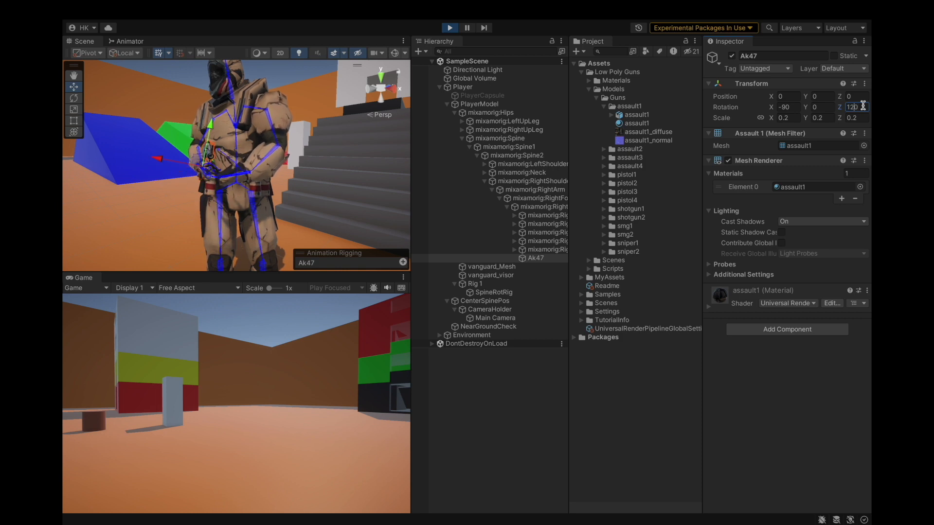
{"action": "key", "text": "BackSpace"}
{"action": "type", "text": "1"}
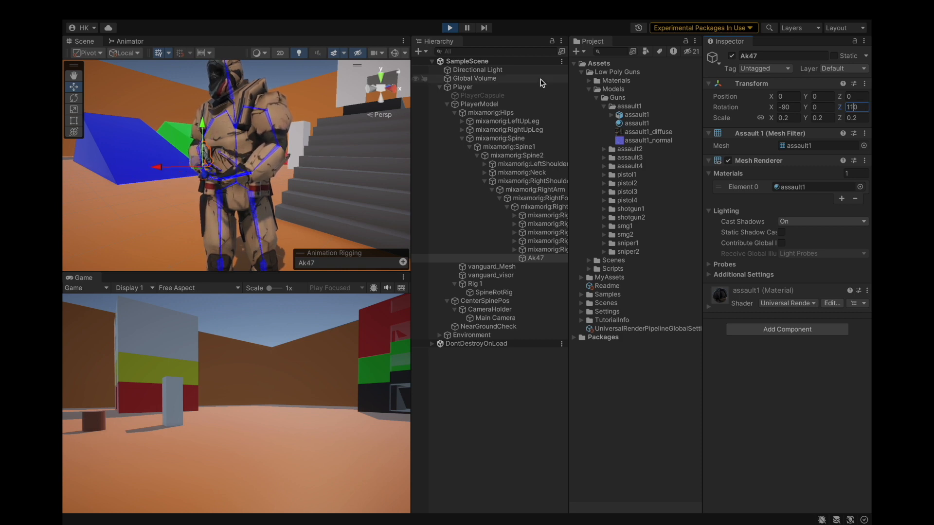
{"action": "left_click_drag", "start_coordinate": [280, 176], "coordinate": [121, 185], "text": "alt"}
{"action": "left_click_drag", "start_coordinate": [238, 176], "coordinate": [216, 145]}
Copy Ak47's Transform component values.
{"action": "scroll", "coordinate": [216, 144], "scroll_direction": "down", "scroll_amount": 6}
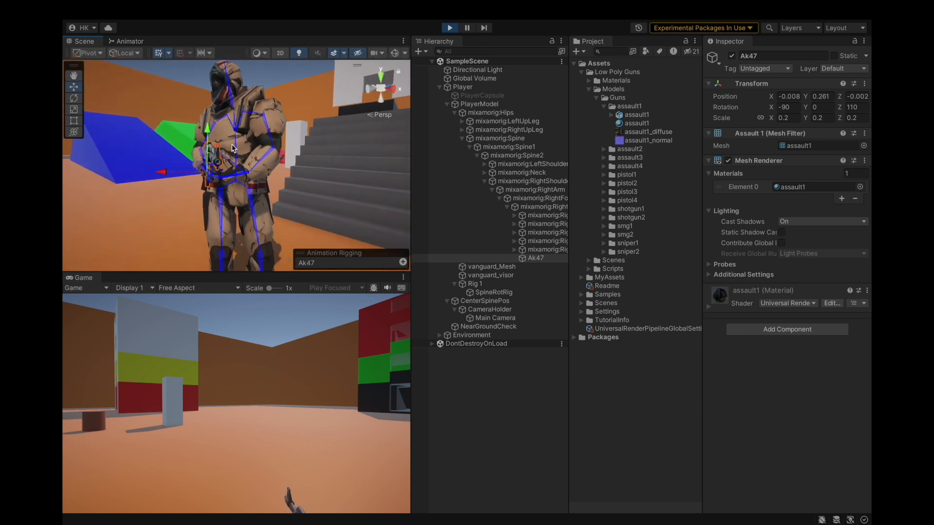
{"action": "scroll", "coordinate": [286, 200], "scroll_direction": "up", "scroll_amount": 4}
{"action": "mouse_move", "coordinate": [285, 201]}
{"action": "left_mouse_down", "text": "alt"}
{"action": "mouse_move", "coordinate": [344, 184]}
{"action": "mouse_move", "coordinate": [379, 199]}
{"action": "mouse_move", "coordinate": [296, 190]}
{"action": "left_mouse_up", "text": "alt"}
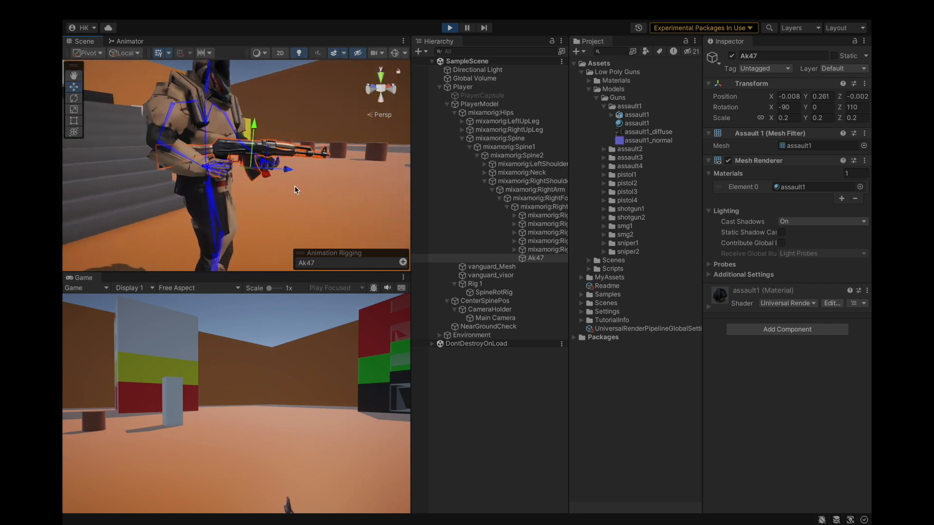
{"action": "scroll", "coordinate": [296, 190], "scroll_direction": "up", "scroll_amount": 5}
{"action": "left_click_drag", "start_coordinate": [217, 166], "coordinate": [253, 196], "text": "alt"}
{"action": "scroll", "coordinate": [265, 188], "scroll_direction": "down", "scroll_amount": 5}
{"action": "scroll", "coordinate": [253, 196], "scroll_direction": "down", "scroll_amount": 3}
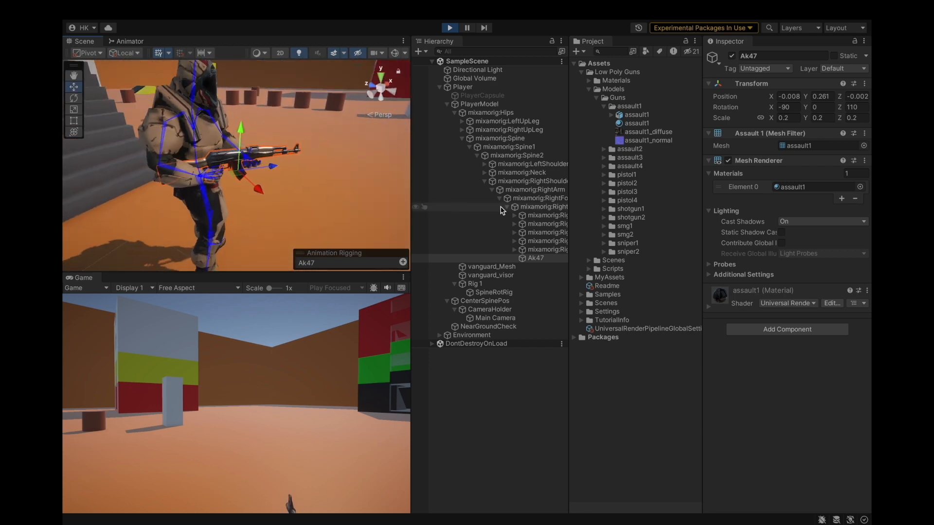
{"action": "left_click", "coordinate": [865, 84]}
{"action": "mouse_move", "coordinate": [797, 173]}
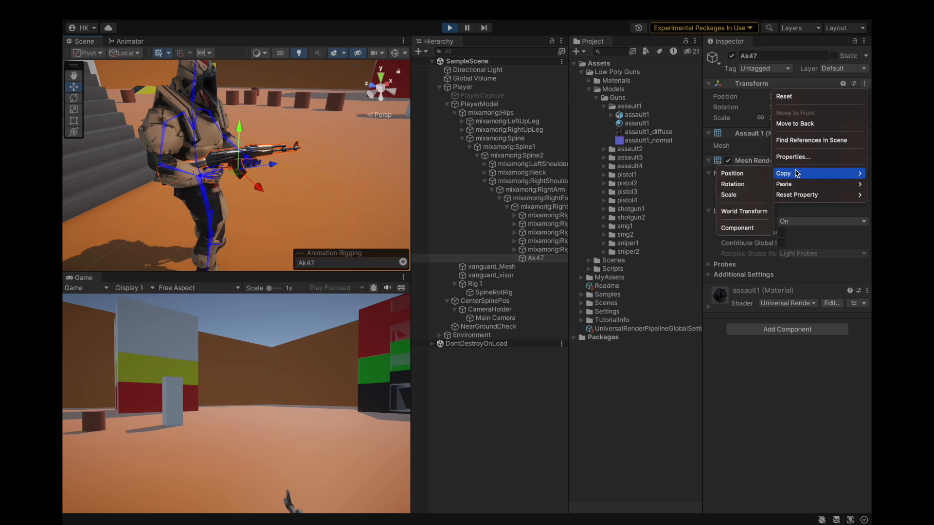
{"action": "left_click", "coordinate": [736, 227]}
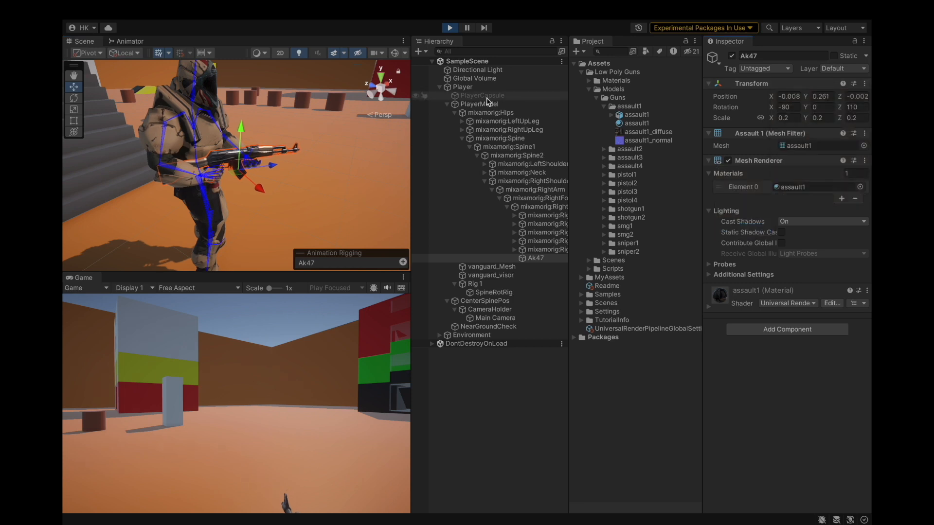
Exit Play mode, paste the copied Transform values onto Ak47, and save the project.
{"action": "left_click", "coordinate": [450, 28]}
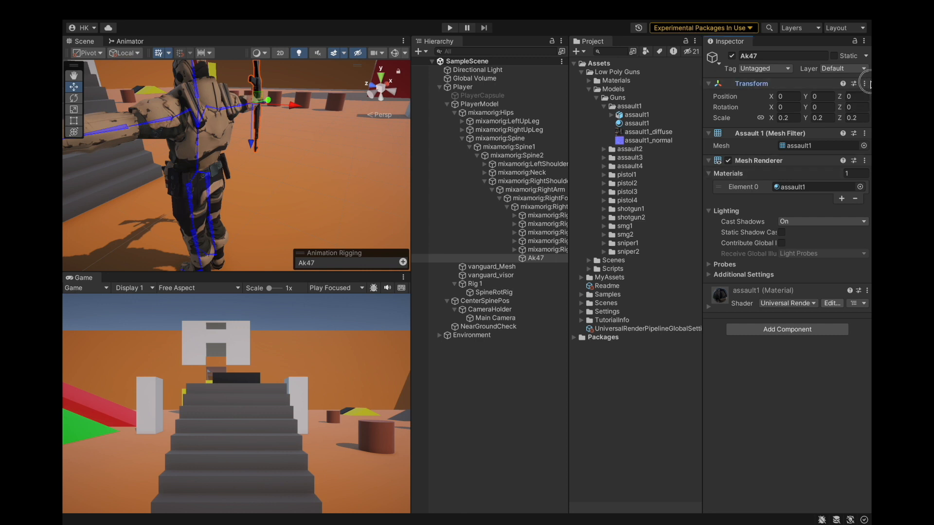
{"action": "left_click", "coordinate": [870, 84]}
{"action": "left_click", "coordinate": [867, 84]}
{"action": "left_click", "coordinate": [867, 84]}
{"action": "left_click", "coordinate": [834, 84]}
{"action": "left_click", "coordinate": [866, 85]}
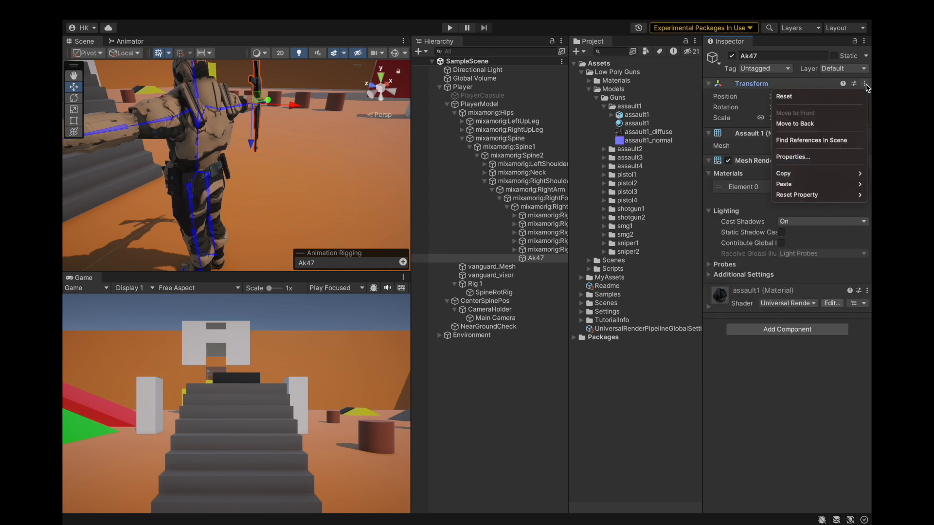
{"action": "mouse_move", "coordinate": [803, 184]}
{"action": "left_click", "coordinate": [739, 250]}
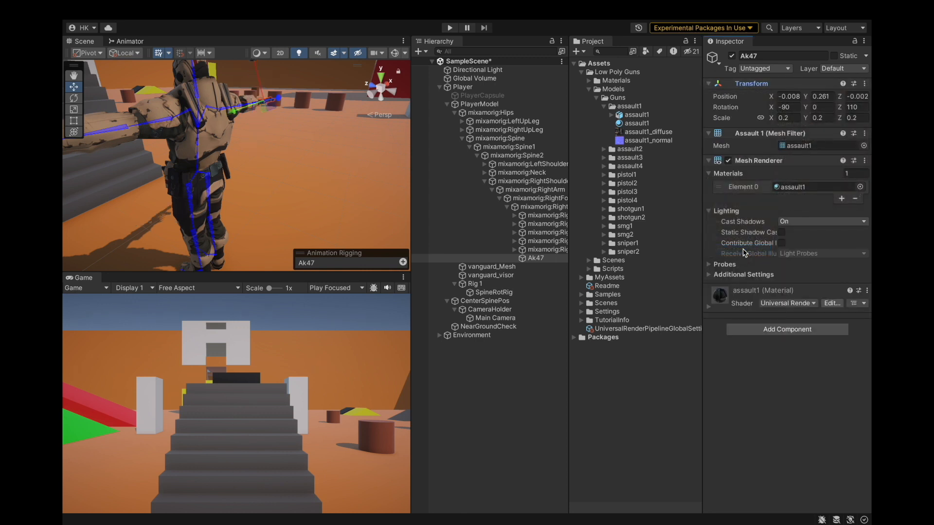
{"action": "left_click", "coordinate": [129, 10]}
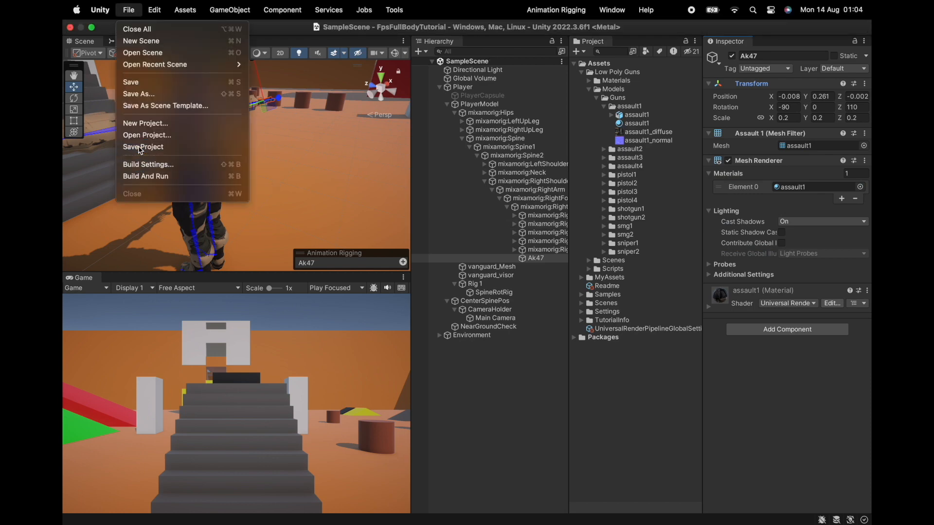
{"action": "left_click", "coordinate": [136, 147]}
Create an empty child named GunHolder under the right hand bone.
{"action": "scroll", "coordinate": [258, 131], "scroll_direction": "up", "scroll_amount": 2}
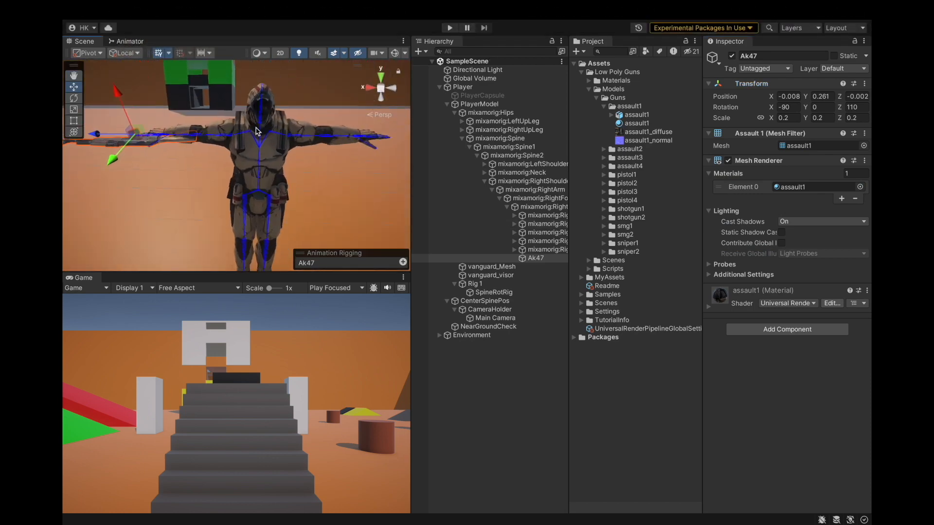
{"action": "right_click", "coordinate": [543, 210]}
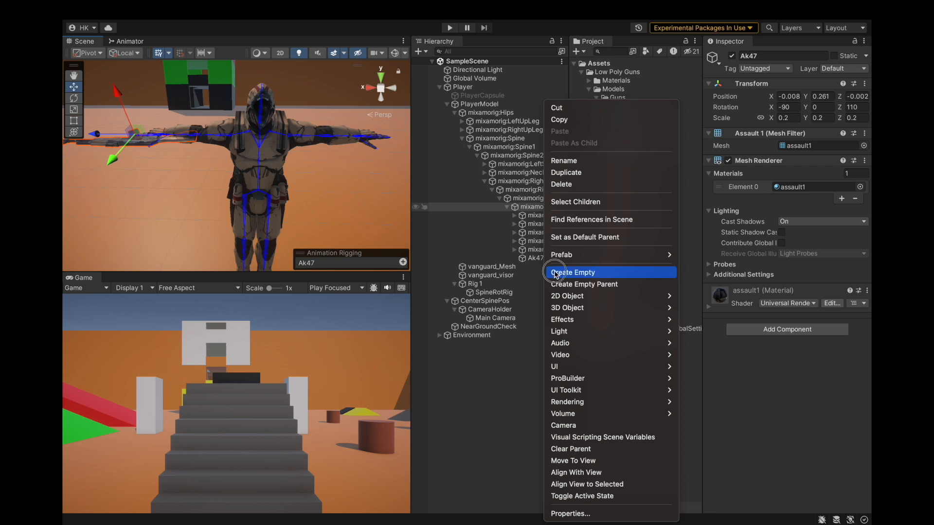
{"action": "left_click", "coordinate": [589, 271]}
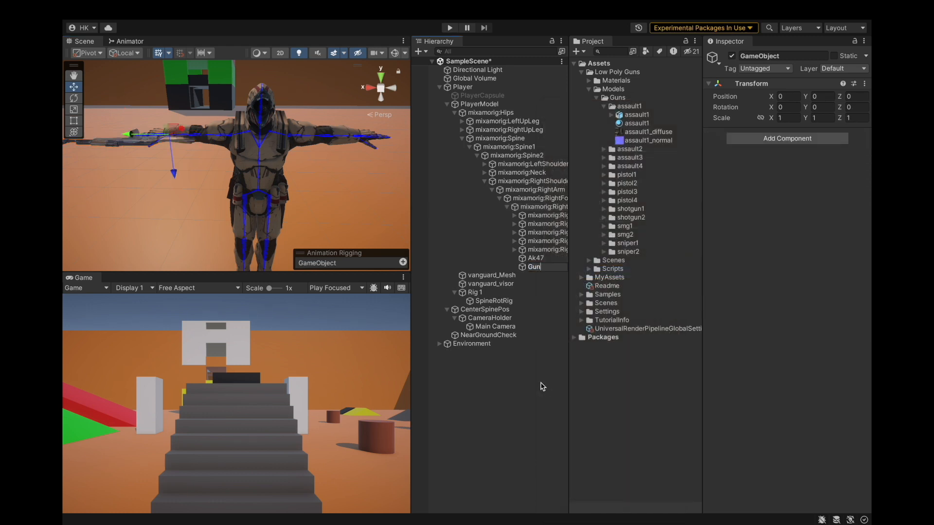
{"action": "key", "text": "Return"}
Copy Ak47's world transform and paste the component values onto GunHolder.
{"action": "left_click", "coordinate": [536, 258]}
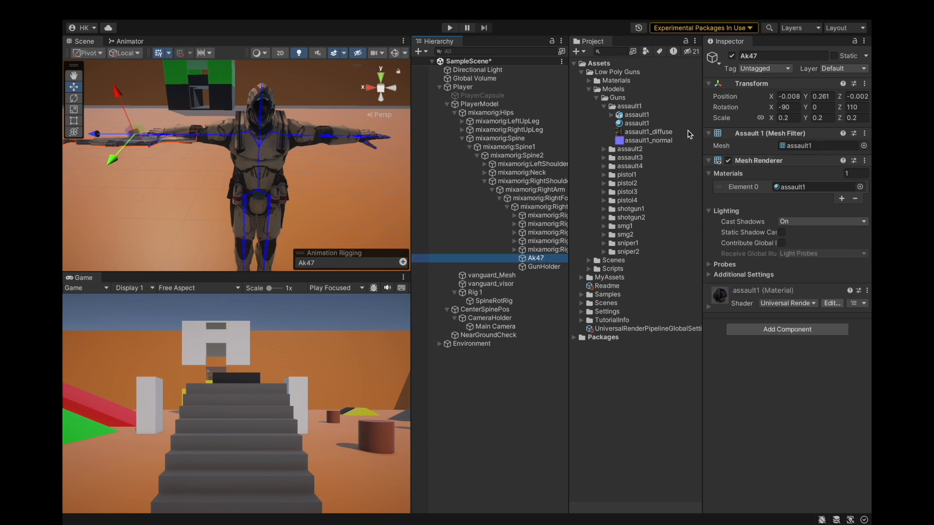
{"action": "left_click", "coordinate": [865, 87]}
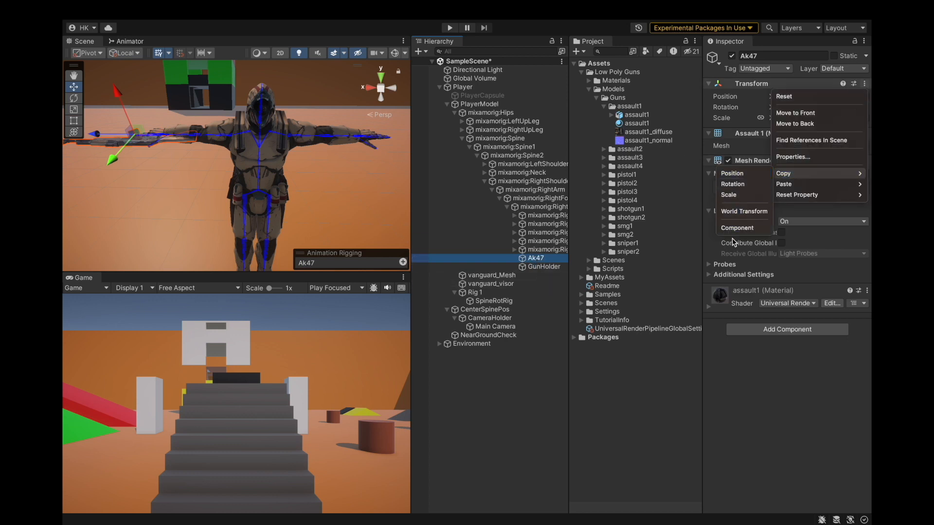
{"action": "left_click", "coordinate": [753, 212]}
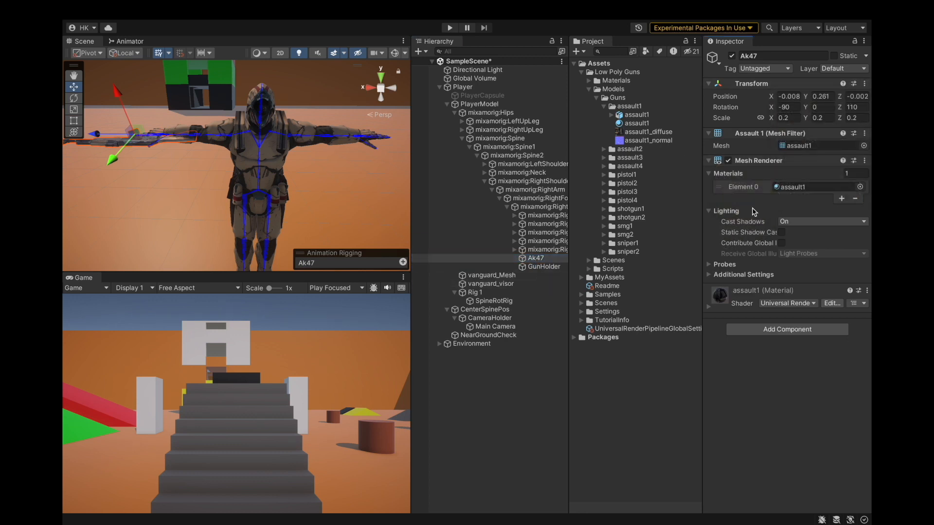
{"action": "left_click", "coordinate": [866, 84]}
{"action": "mouse_move", "coordinate": [781, 183]}
{"action": "left_click", "coordinate": [736, 249]}
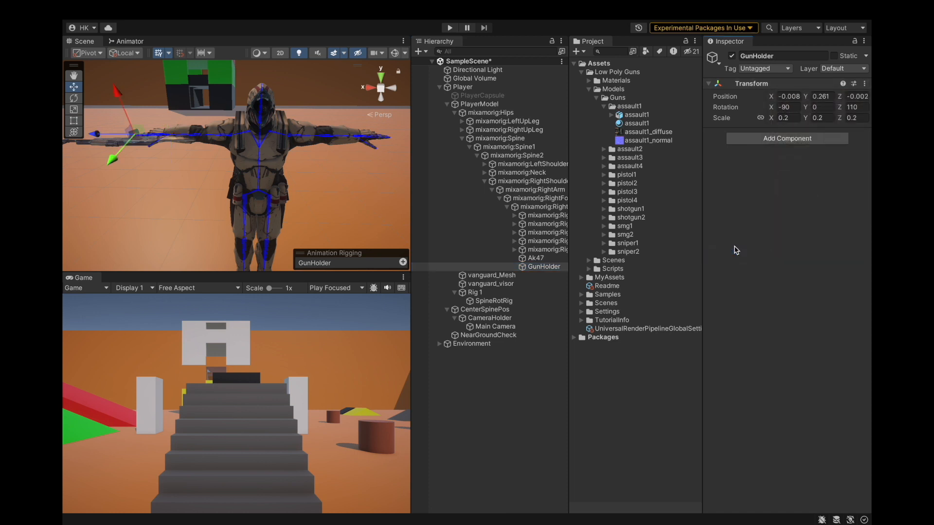
Parent Ak47 under GunHolder and save the project.
{"action": "left_click", "coordinate": [557, 258]}
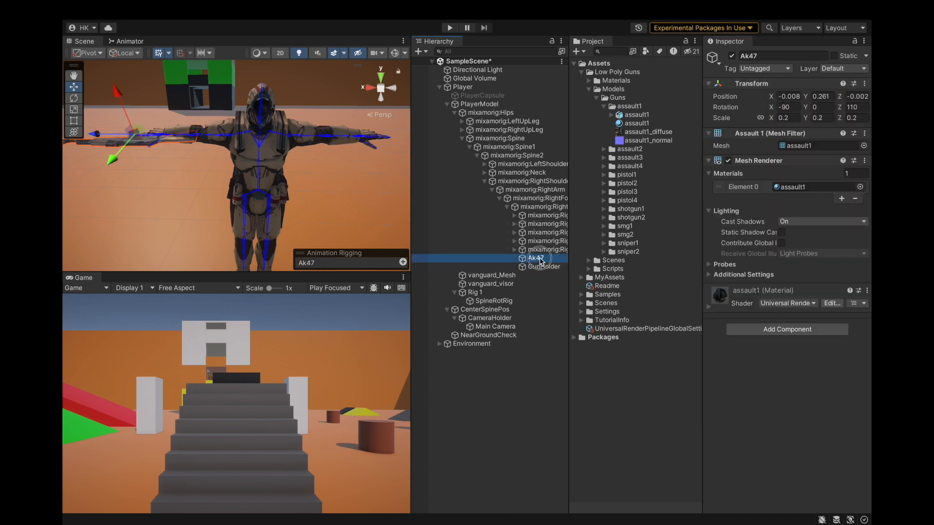
{"action": "left_click_drag", "start_coordinate": [541, 269], "coordinate": [542, 267]}
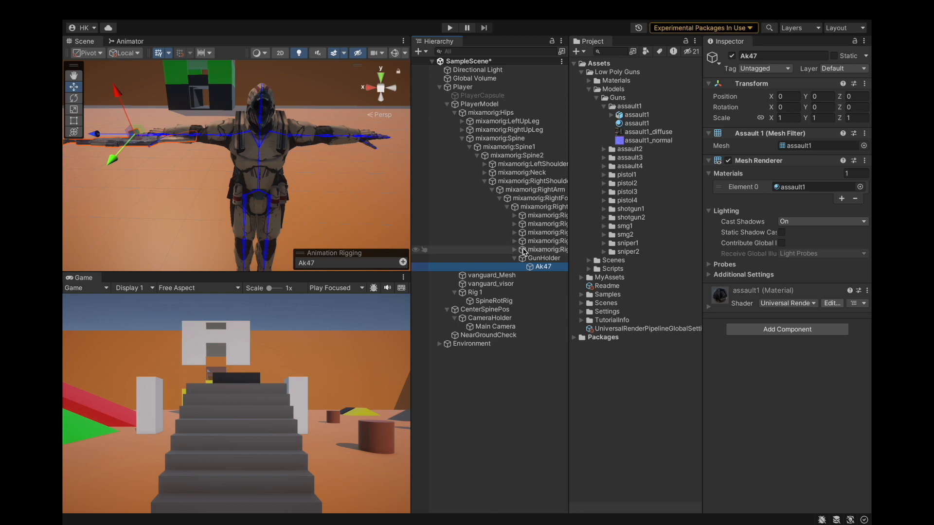
{"action": "key", "text": "super+s"}
{"action": "left_click", "coordinate": [119, 6]}
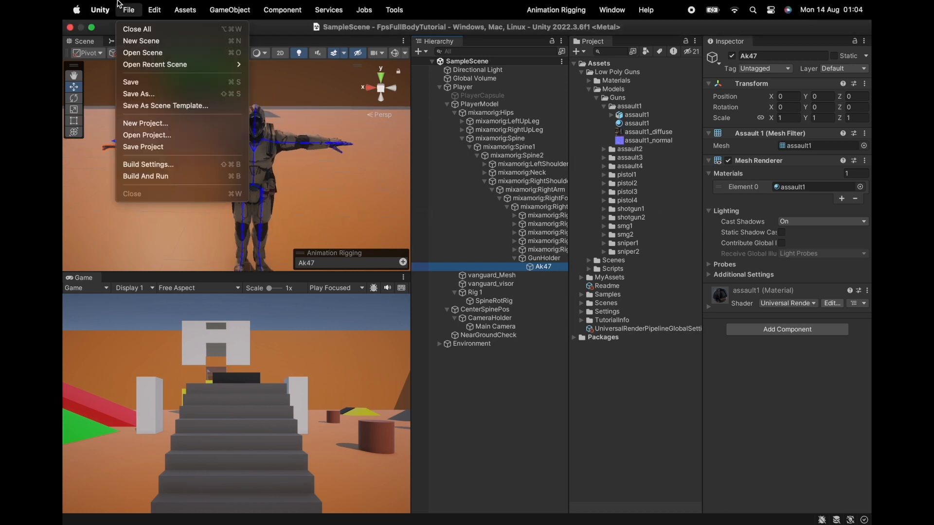
{"action": "left_click", "coordinate": [144, 146]}
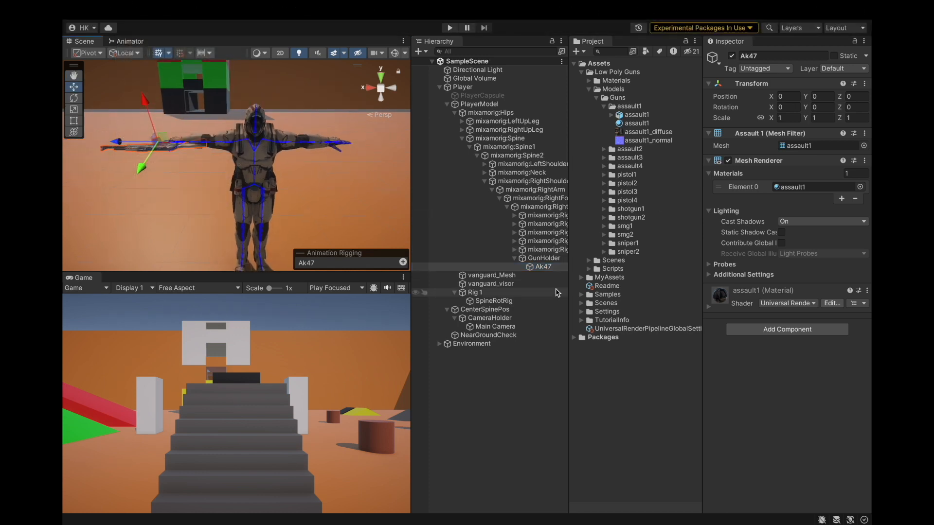
Inspect GunHolder, Main Camera and the Spine bone, testing the held rifle briefly in Play mode.
{"action": "left_click", "coordinate": [515, 258]}
{"action": "left_click", "coordinate": [541, 260]}
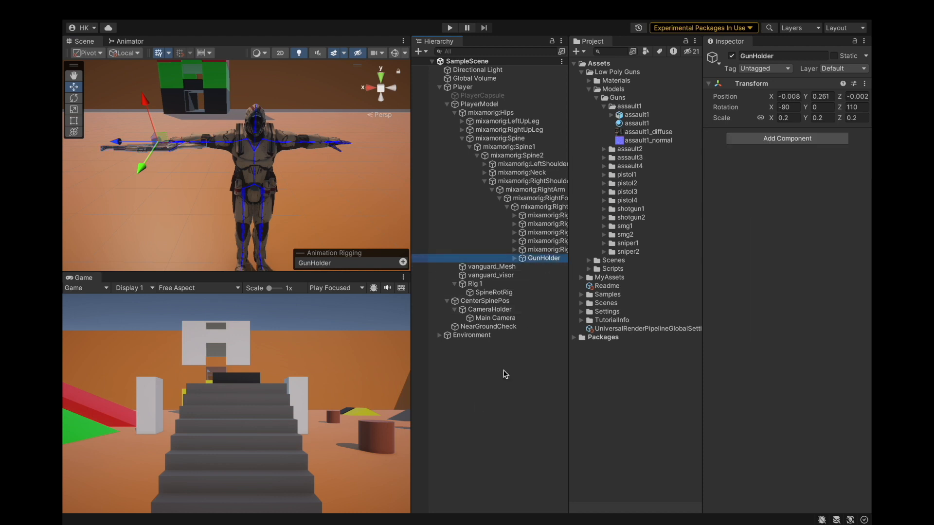
{"action": "left_click", "coordinate": [480, 345]}
{"action": "left_click_drag", "start_coordinate": [220, 179], "coordinate": [329, 174], "text": "alt"}
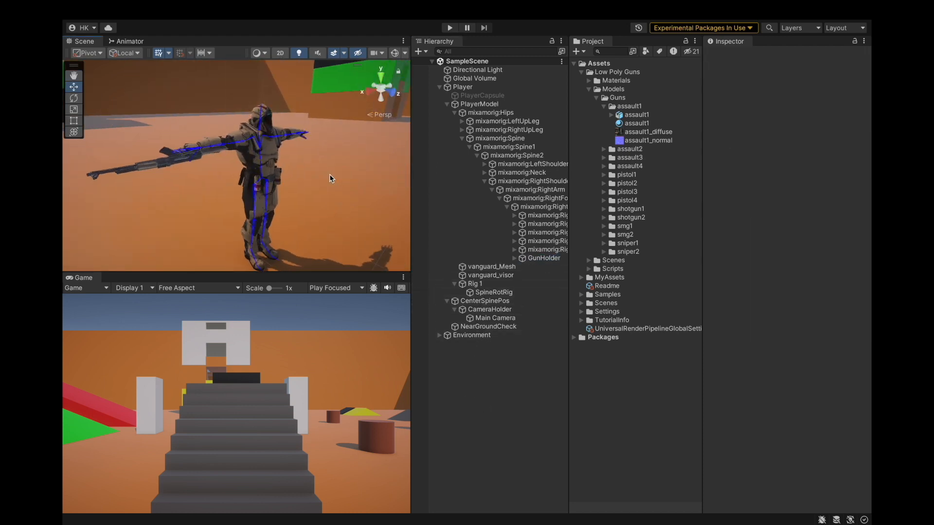
{"action": "left_click", "coordinate": [497, 318]}
{"action": "scroll", "coordinate": [242, 187], "scroll_direction": "down", "scroll_amount": 2}
{"action": "scroll", "coordinate": [242, 187], "scroll_direction": "up", "scroll_amount": 5}
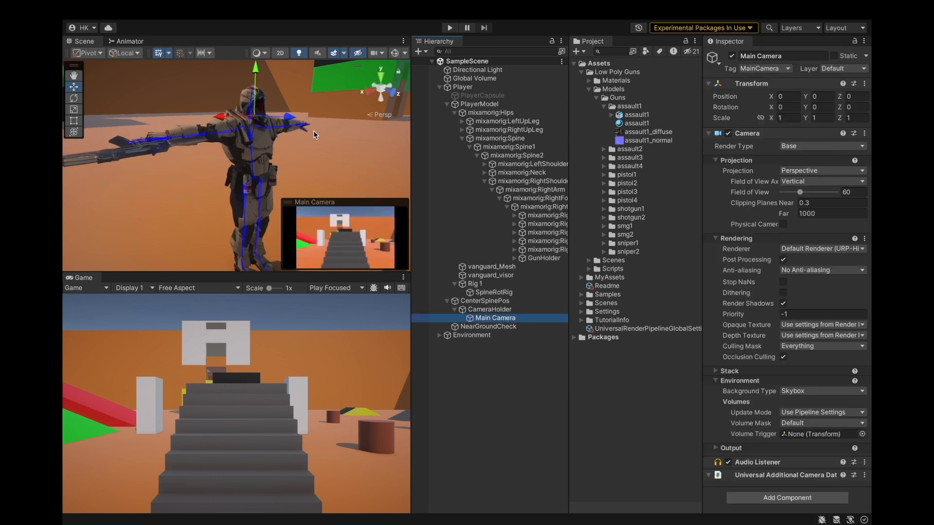
{"action": "scroll", "coordinate": [235, 151], "scroll_direction": "down", "scroll_amount": 2}
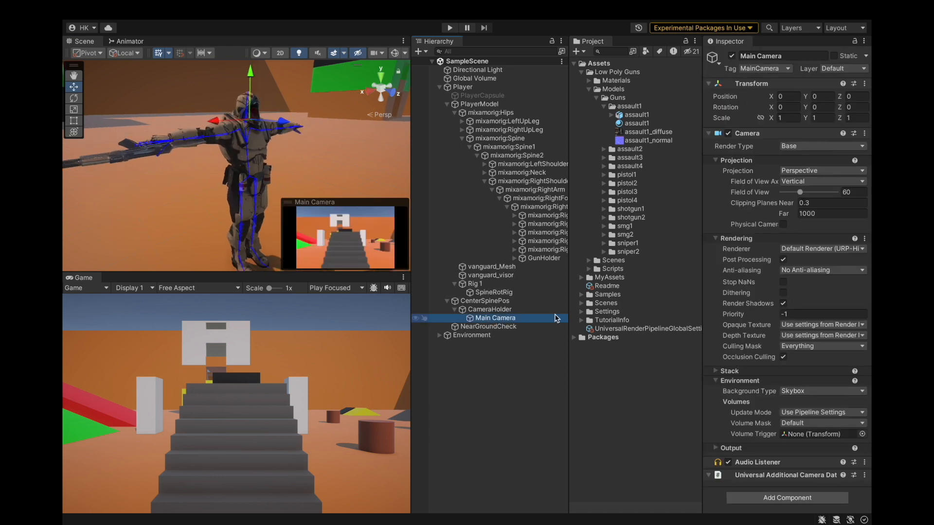
{"action": "left_click", "coordinate": [449, 28]}
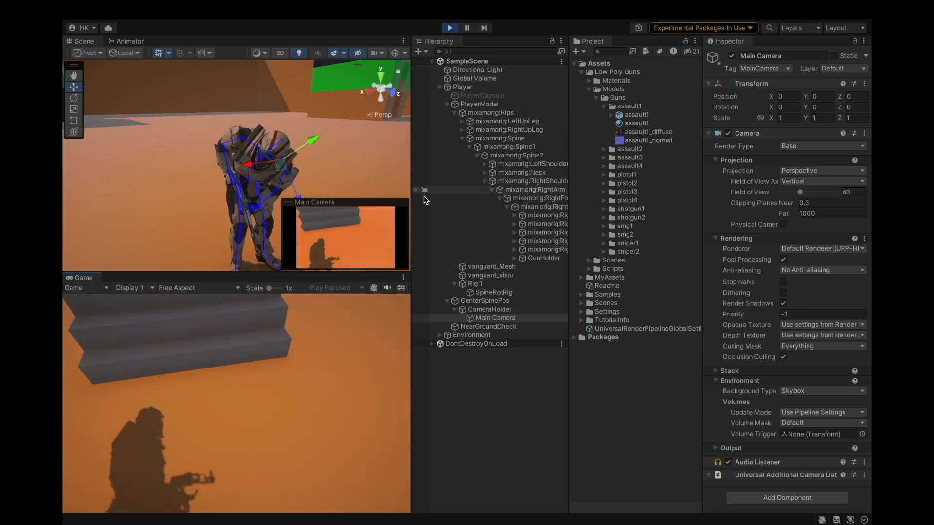
{"action": "left_click", "coordinate": [525, 140]}
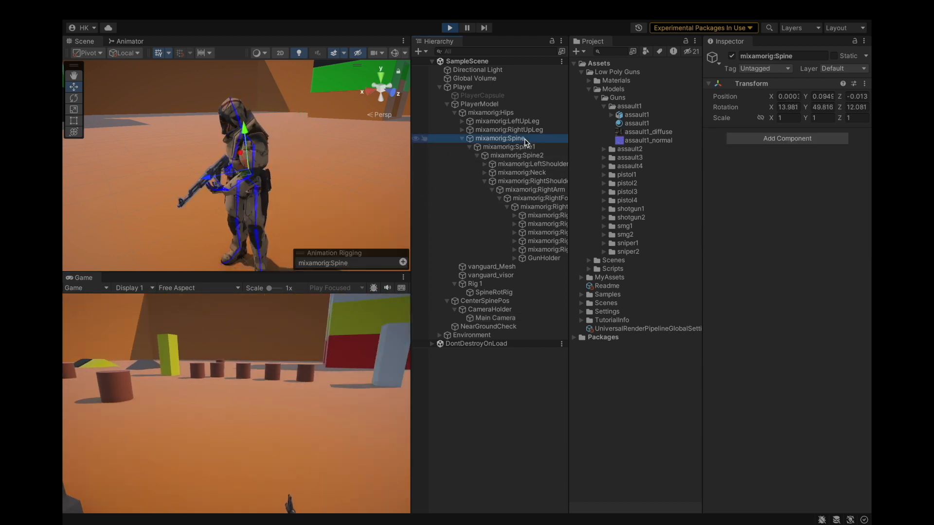
{"action": "left_click", "coordinate": [450, 28]}
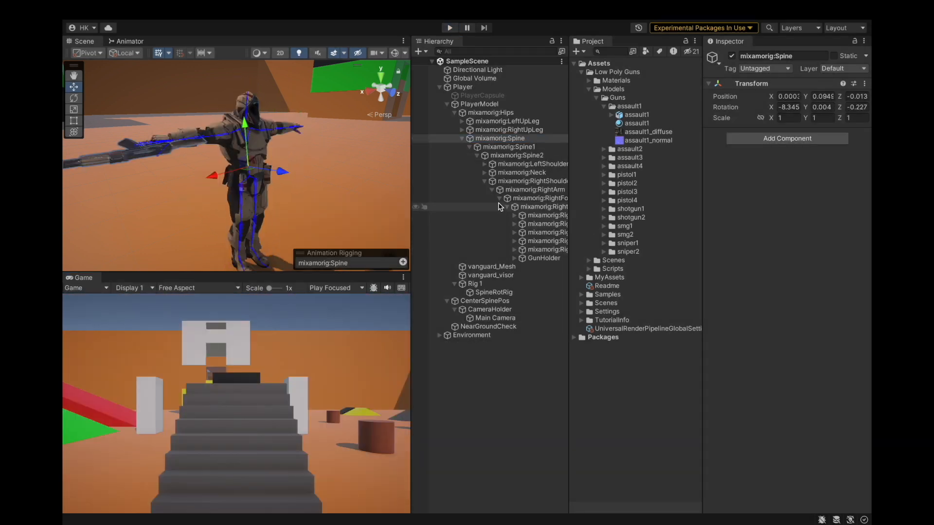
Duplicate the SpineRotRig object under Rig 1 and rename the copy Spine1RotRig.
{"action": "left_click", "coordinate": [485, 181]}
{"action": "left_click", "coordinate": [470, 147]}
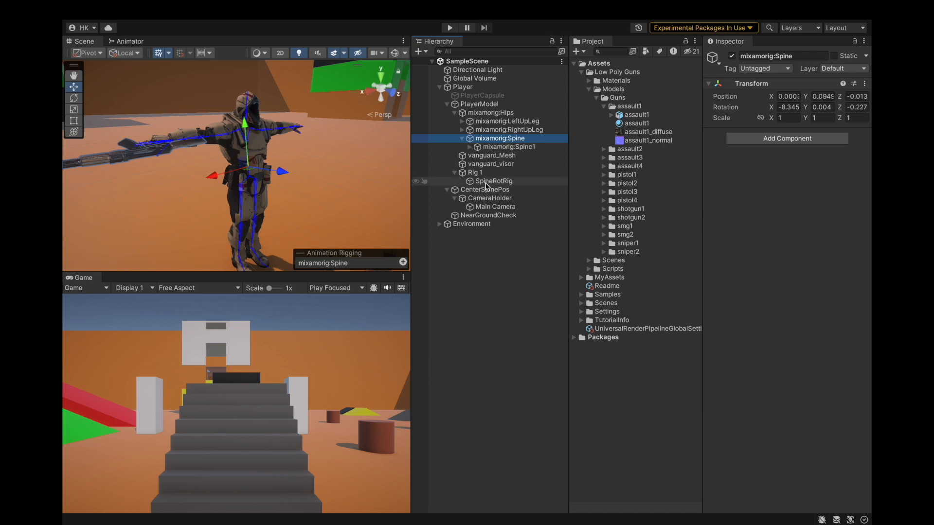
{"action": "left_click", "coordinate": [492, 181]}
{"action": "left_click", "coordinate": [476, 174]}
{"action": "right_click", "coordinate": [499, 181]}
{"action": "left_click", "coordinate": [516, 161]}
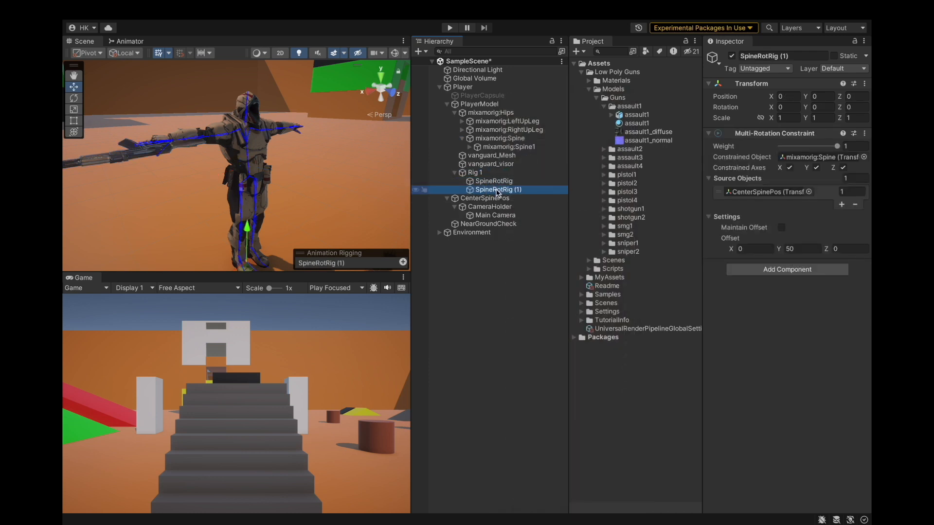
{"action": "right_click", "coordinate": [497, 193]}
{"action": "left_click", "coordinate": [520, 146]}
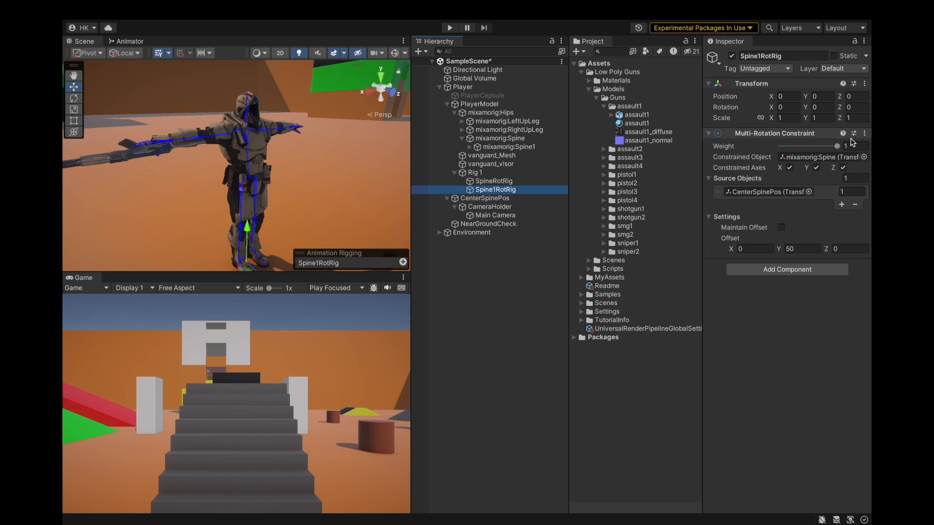
Try assigning the spine bones to Spine1RotRig's constrained object field.
{"action": "left_click_drag", "start_coordinate": [516, 138], "coordinate": [843, 160]}
{"action": "left_click", "coordinate": [786, 193]}
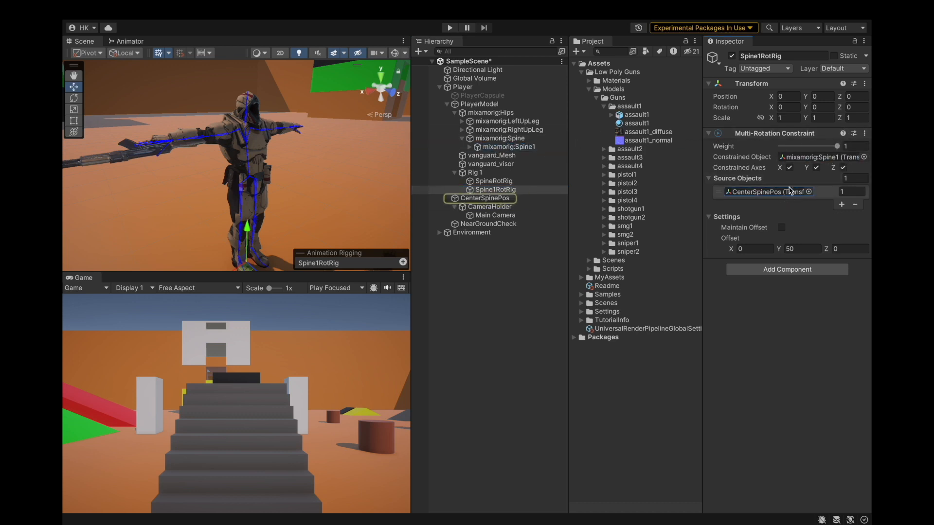
{"action": "left_click_drag", "start_coordinate": [491, 138], "coordinate": [807, 145]}
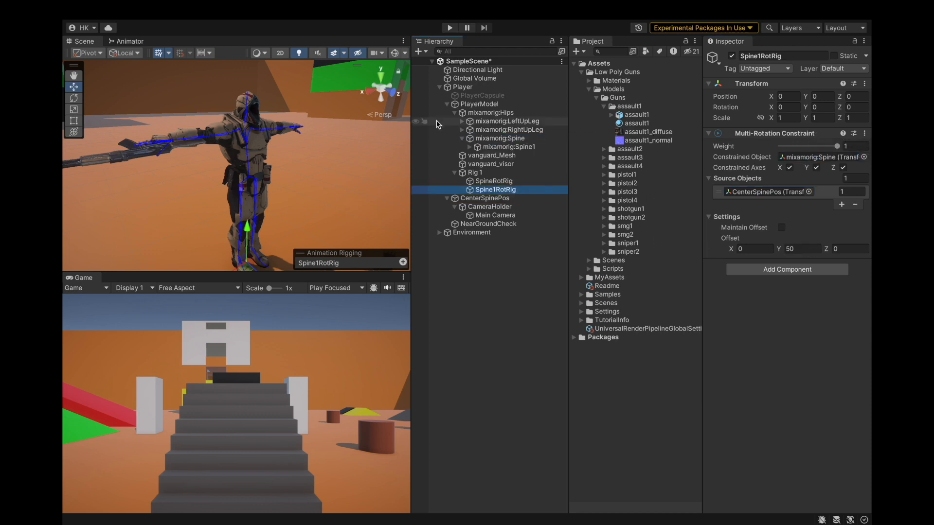
Save the project.
{"action": "mouse_move", "coordinate": [206, 4]}
{"action": "left_click", "coordinate": [129, 10]}
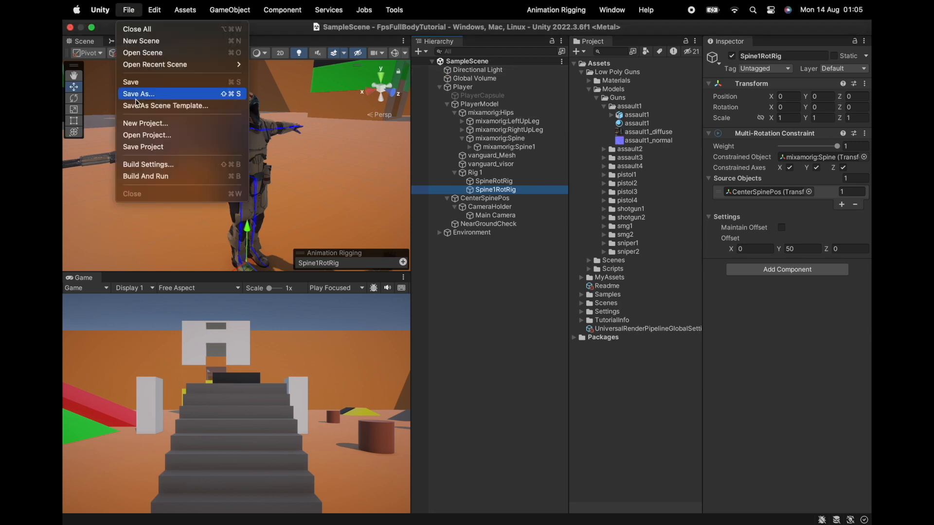
{"action": "left_click", "coordinate": [141, 146]}
Enter Play mode and try Spine1RotRig's offset Y at 0 before exiting Play mode.
{"action": "left_click", "coordinate": [449, 28]}
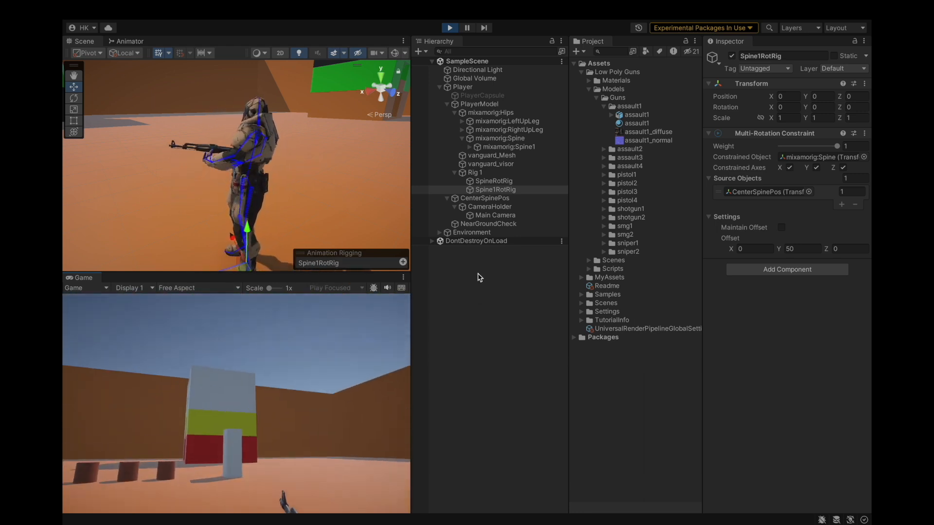
{"action": "left_click", "coordinate": [485, 316]}
{"action": "left_click", "coordinate": [492, 190]}
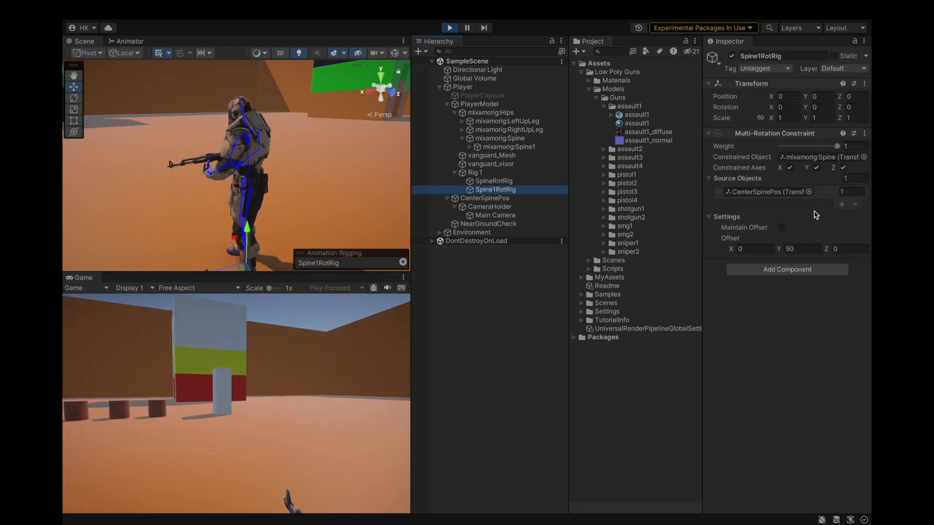
{"action": "type", "text": "0"}
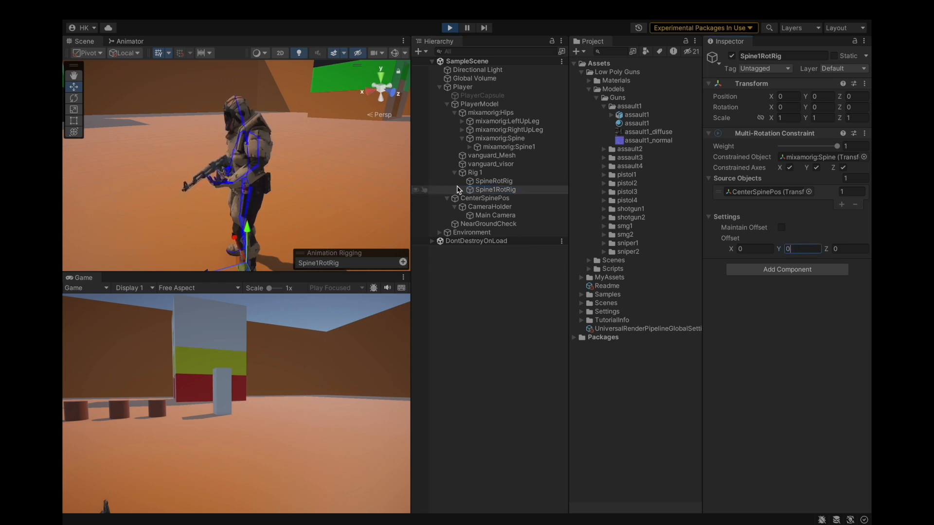
{"action": "left_click_drag", "start_coordinate": [211, 178], "coordinate": [393, 156], "text": "alt"}
{"action": "left_click", "coordinate": [762, 192]}
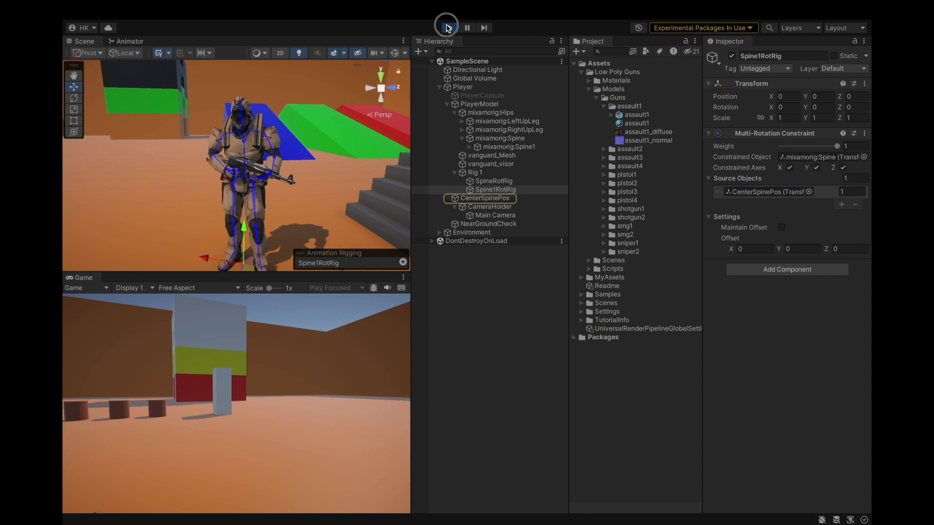
{"action": "left_click", "coordinate": [447, 26]}
Set Spine1RotRig to constrain mixamorig:Spine1 with mixamorig:Spine as its source object, and save the project.
{"action": "left_click", "coordinate": [512, 181]}
{"action": "left_click", "coordinate": [515, 190]}
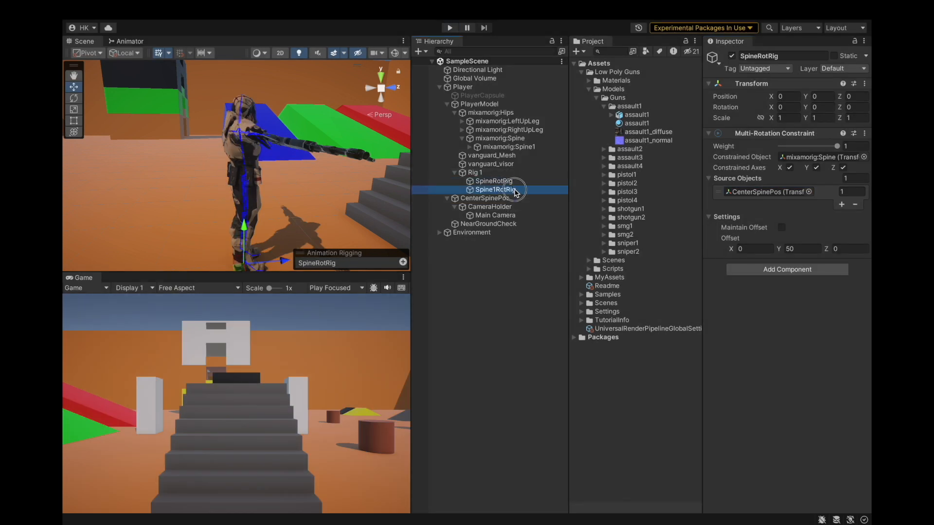
{"action": "left_click", "coordinate": [825, 157]}
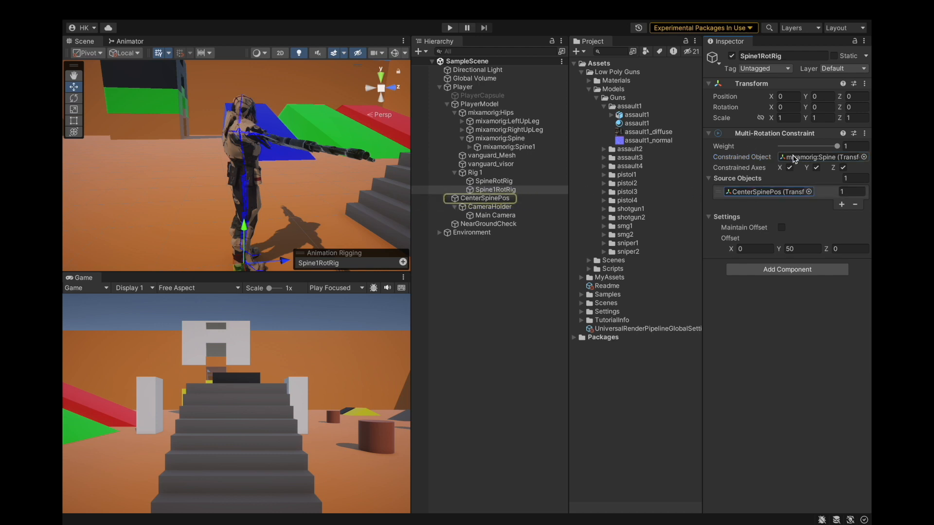
{"action": "left_click_drag", "start_coordinate": [509, 146], "coordinate": [760, 148]}
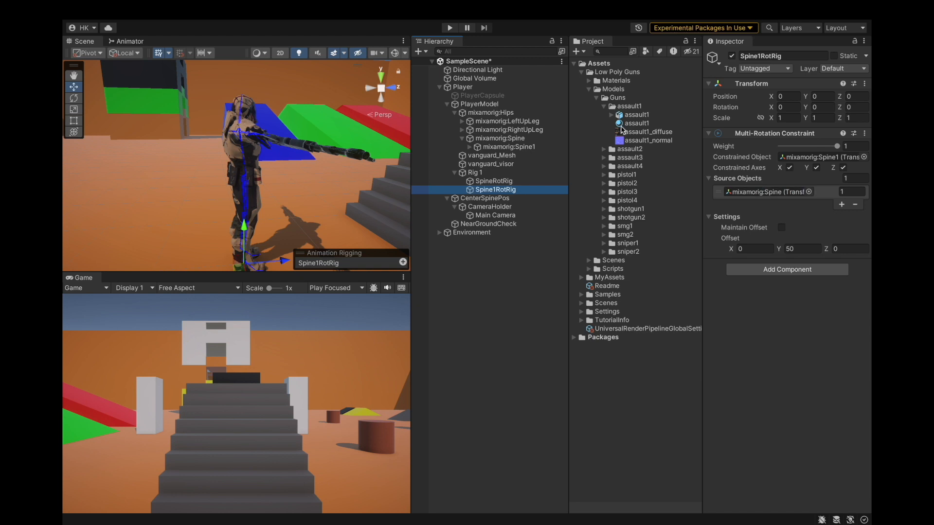
{"action": "left_click", "coordinate": [129, 9]}
{"action": "left_click", "coordinate": [141, 146]}
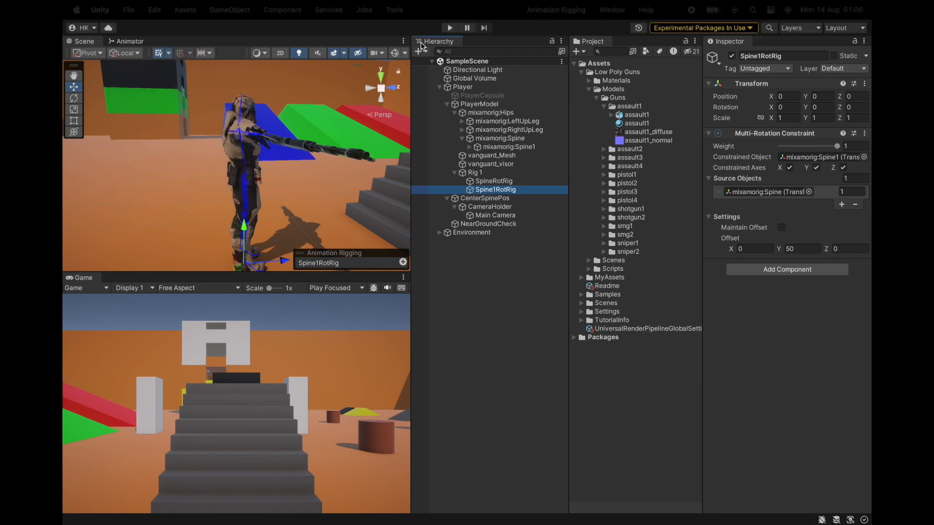
Run a quick Play test, then set Spine1RotRig's offset Y to 0 and save the project.
{"action": "left_click", "coordinate": [447, 28]}
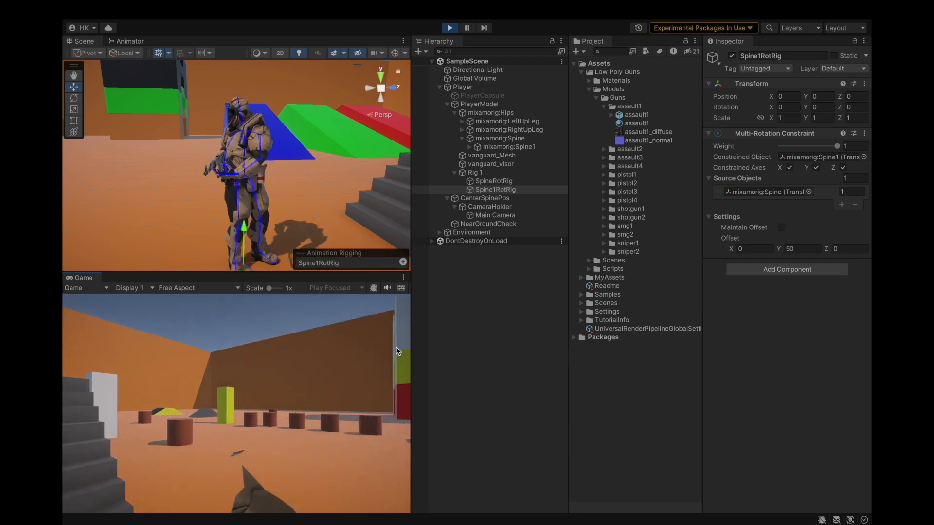
{"action": "key", "text": "ctrl+p"}
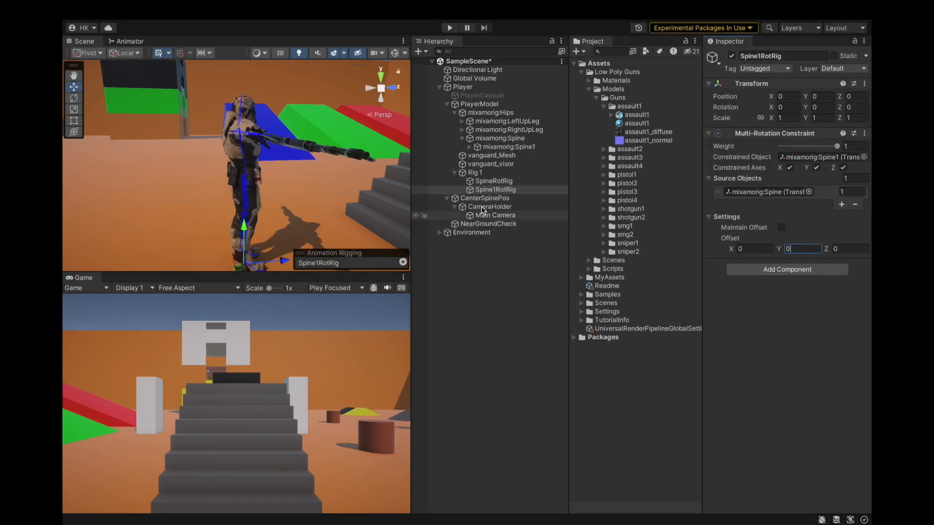
{"action": "left_click", "coordinate": [127, 8]}
{"action": "left_click", "coordinate": [141, 146]}
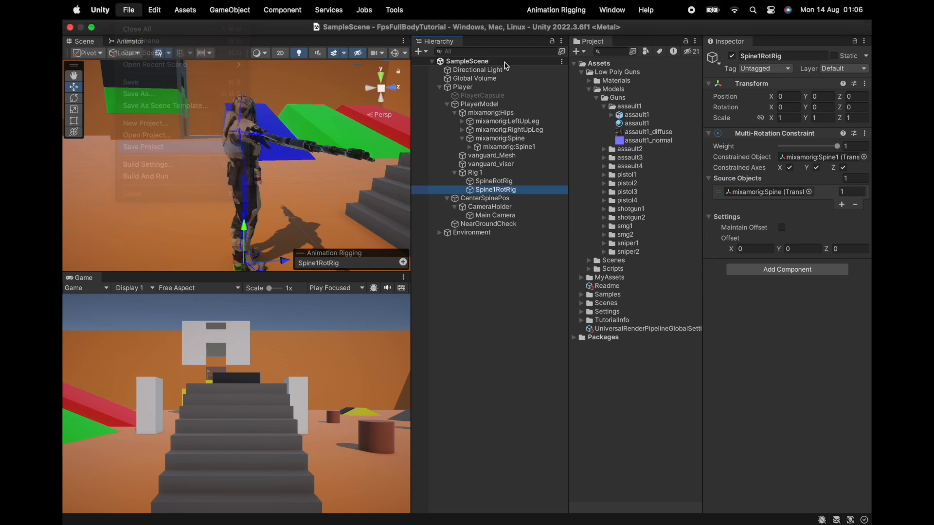
Enter Play mode and walk the player forward and backward to test the spine rotation rigs.
{"action": "left_click", "coordinate": [444, 29]}
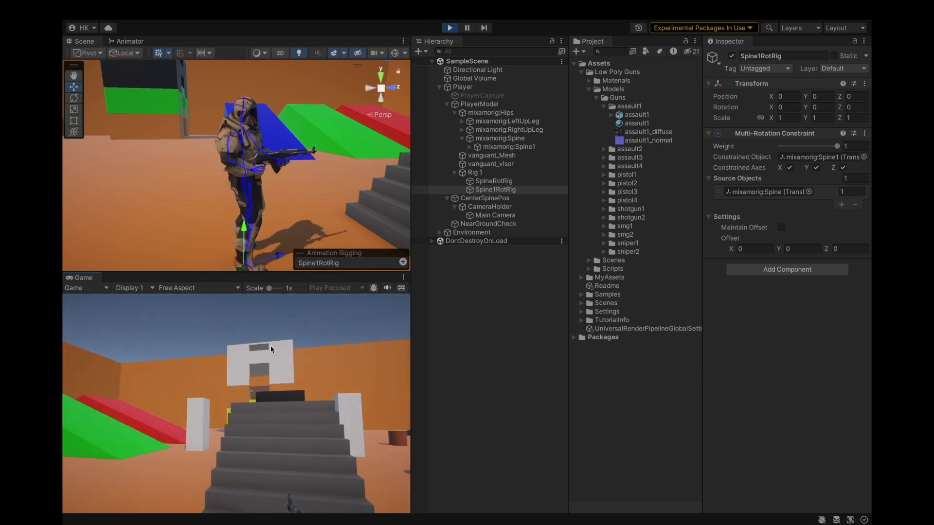
{"action": "key", "text": "w"}
{"action": "key", "text": "s"}
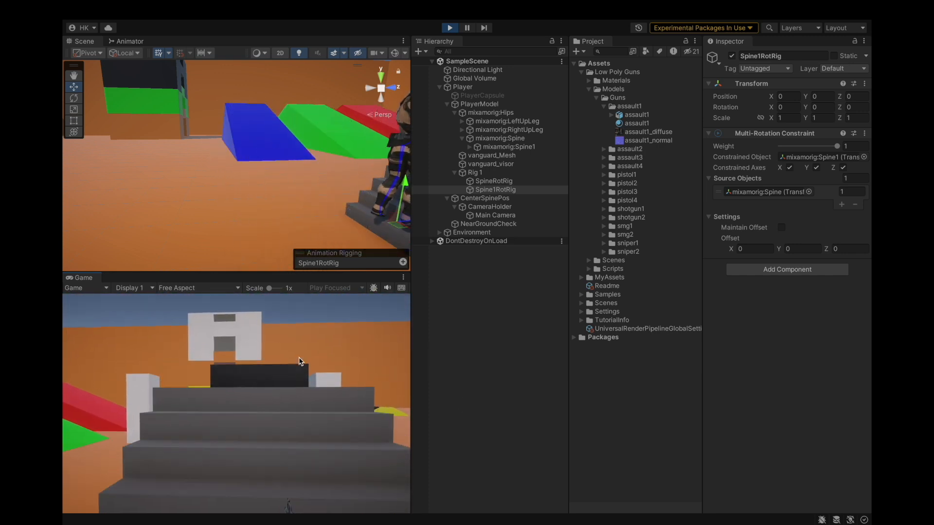
{"action": "key", "text": "s"}
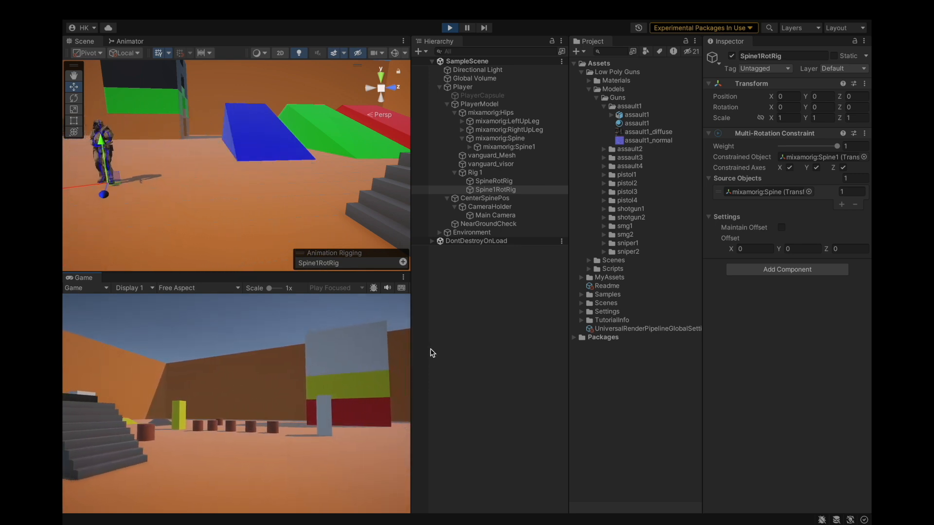
{"action": "key", "text": "w"}
{"action": "key", "text": "s"}
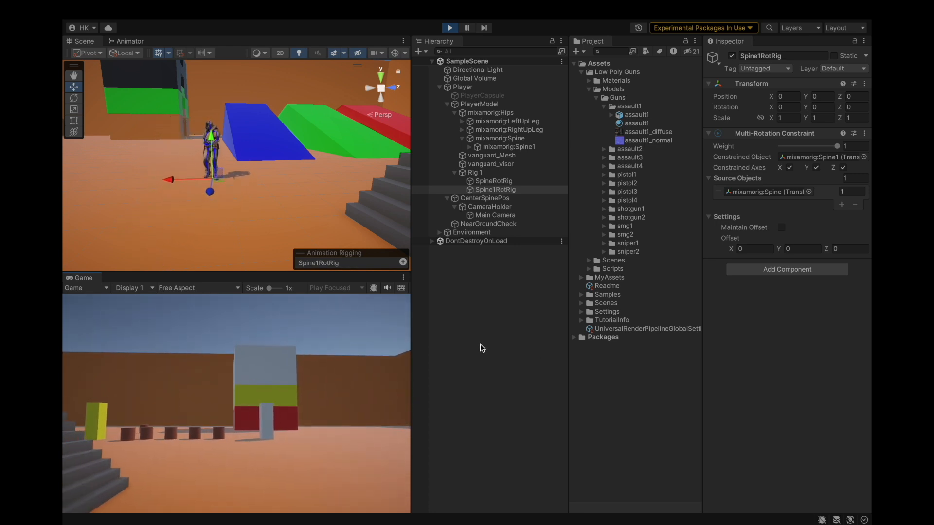
{"action": "key", "text": "w"}
{"action": "key", "text": "w"}
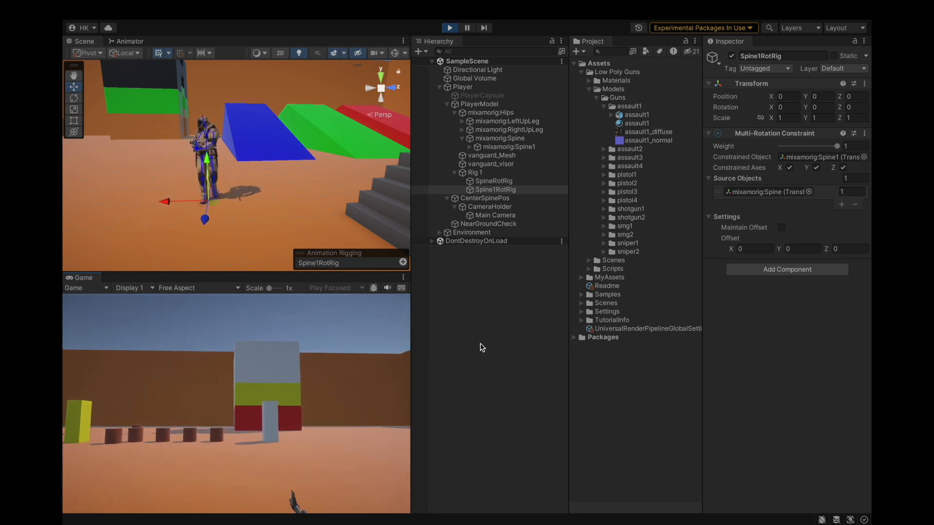
Inspect the Spine1 and Spine bone transforms while moving in Play mode.
{"action": "left_click", "coordinate": [535, 147]}
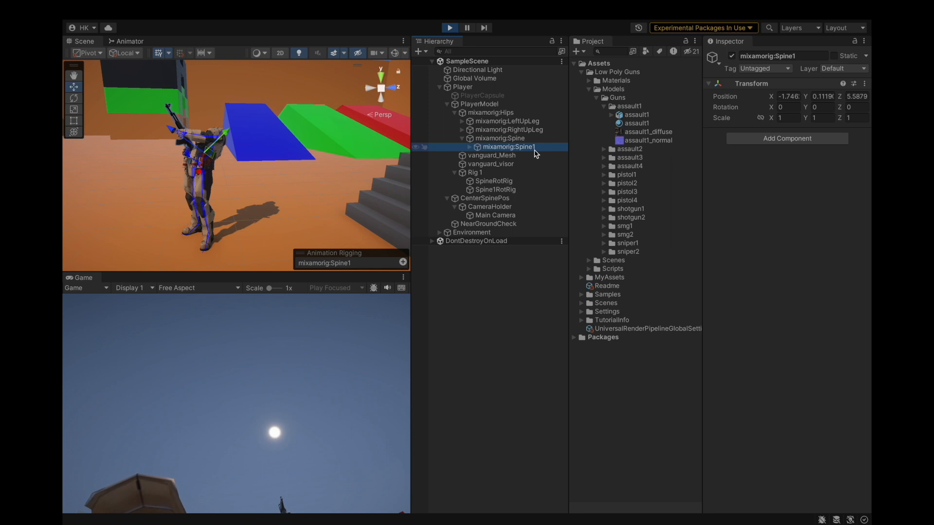
{"action": "left_click", "coordinate": [361, 341]}
{"action": "key", "text": "s"}
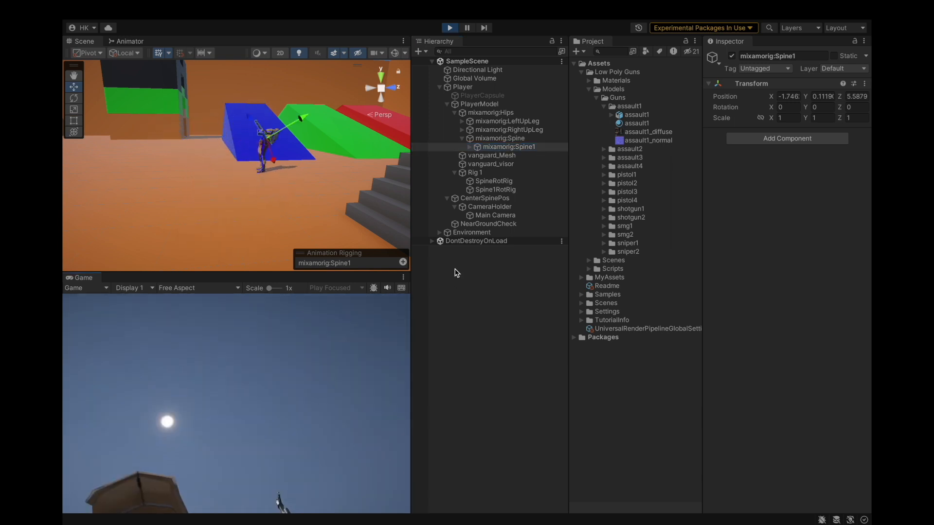
{"action": "left_click", "coordinate": [506, 139]}
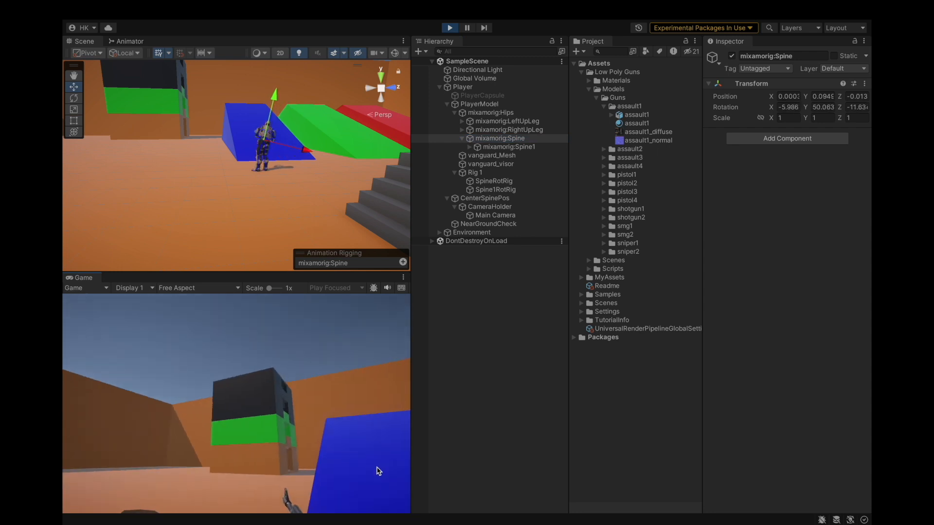
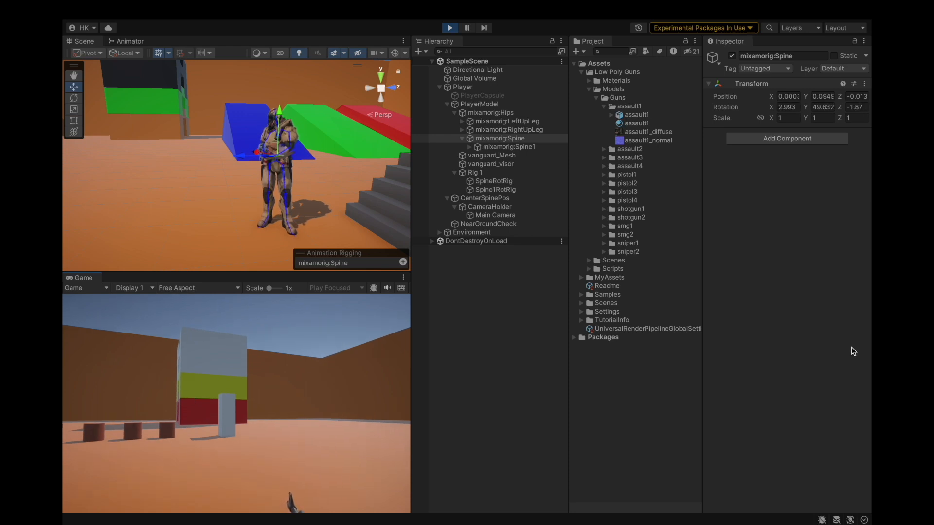
Inspect the Spine2 bone transform while walking the player back and forth in Play mode, then exit Play mode.
{"action": "left_click", "coordinate": [470, 147]}
{"action": "left_click", "coordinate": [516, 155]}
{"action": "left_click", "coordinate": [298, 377]}
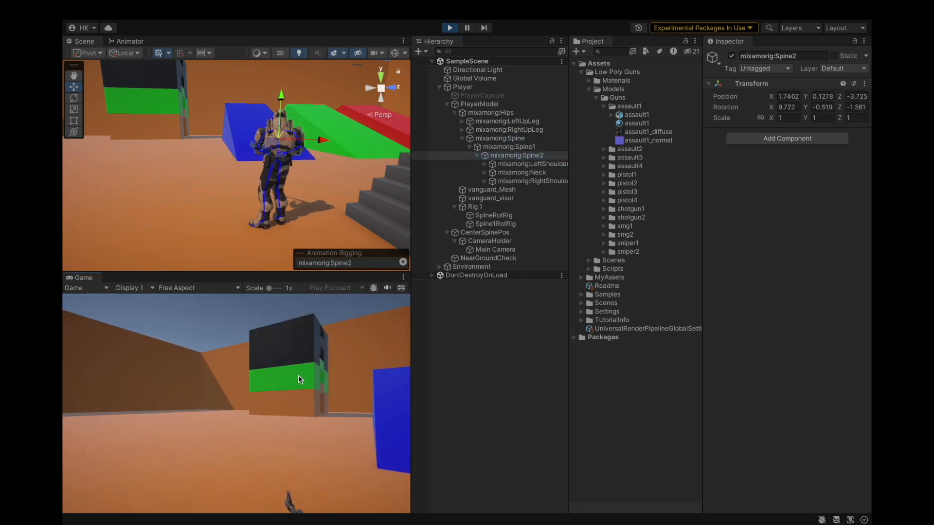
{"action": "key", "text": "s"}
{"action": "key", "text": "s"}
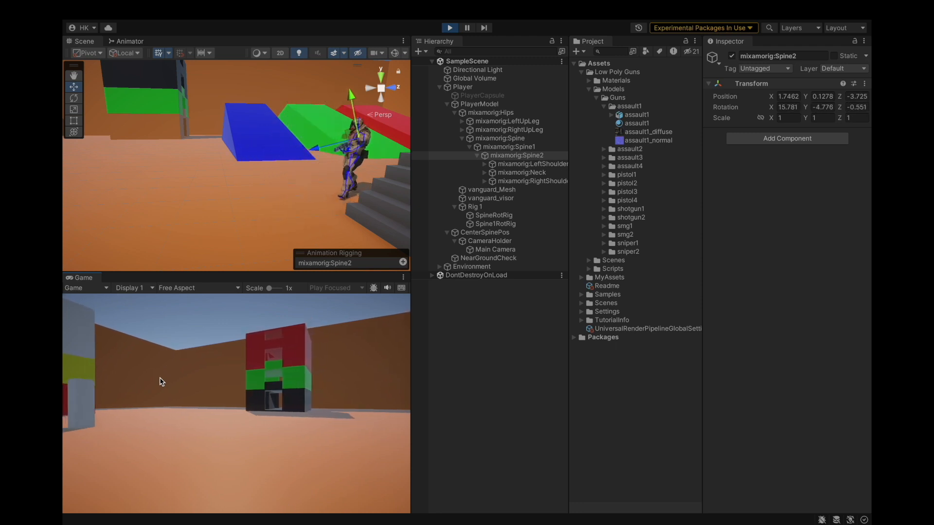
{"action": "key", "text": "w"}
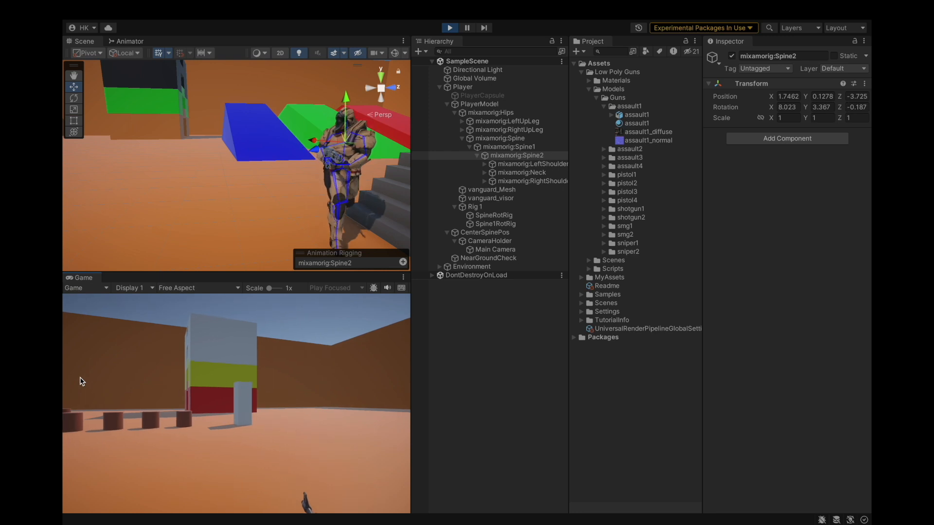
{"action": "key", "text": "s"}
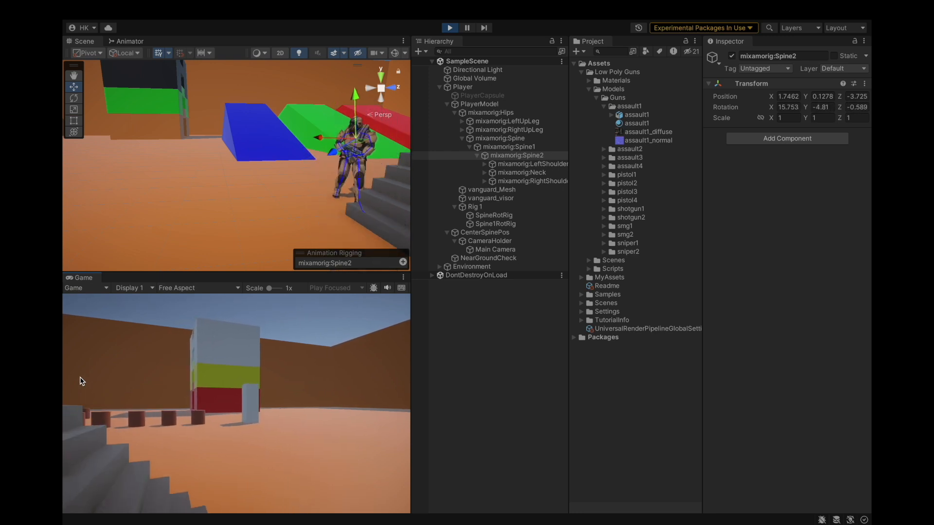
{"action": "left_click", "coordinate": [449, 27]}
Duplicate Spine1RotRig under Rig 1 and rename the copy Spine2RotRig.
{"action": "left_click", "coordinate": [487, 232]}
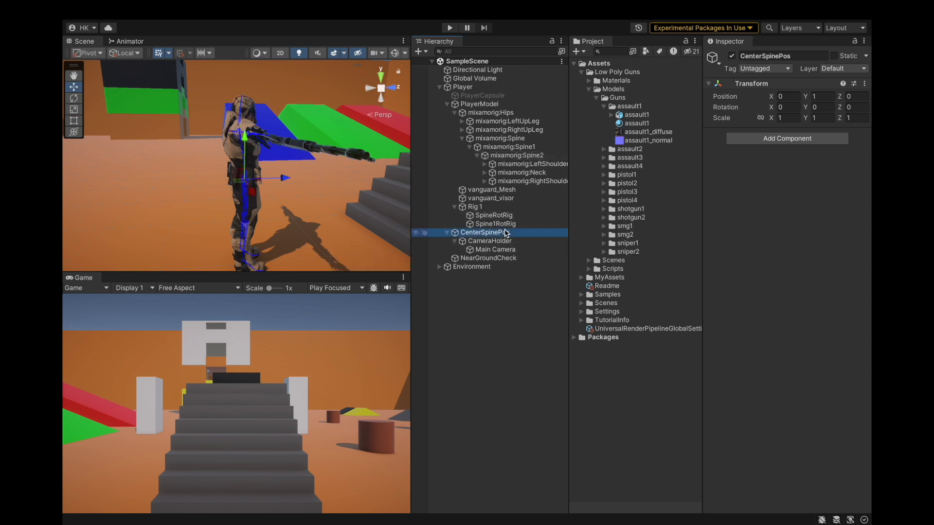
{"action": "left_click", "coordinate": [496, 224]}
{"action": "key", "text": "ctrl+d"}
{"action": "right_click", "coordinate": [505, 233]}
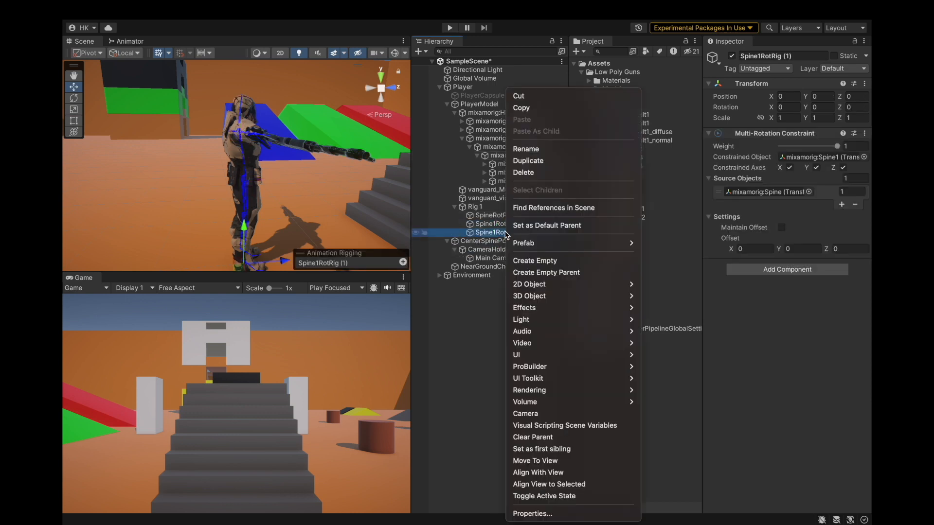
{"action": "left_click", "coordinate": [539, 158]}
{"action": "right_click", "coordinate": [506, 242]}
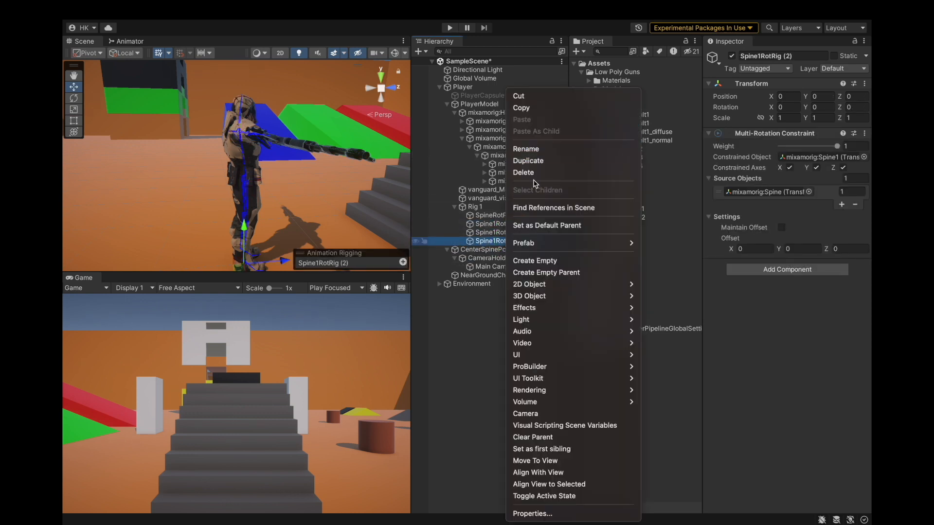
{"action": "left_click", "coordinate": [535, 170]}
{"action": "right_click", "coordinate": [506, 235]}
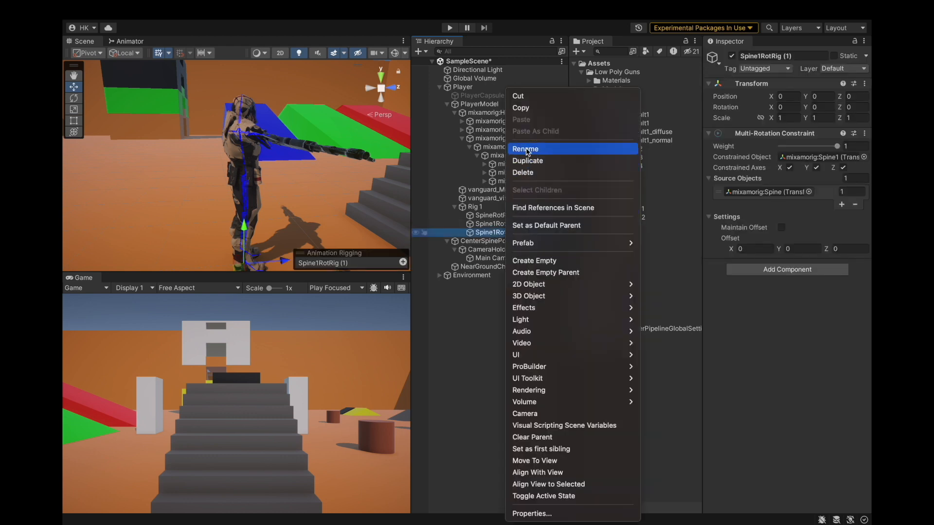
{"action": "left_click", "coordinate": [531, 150]}
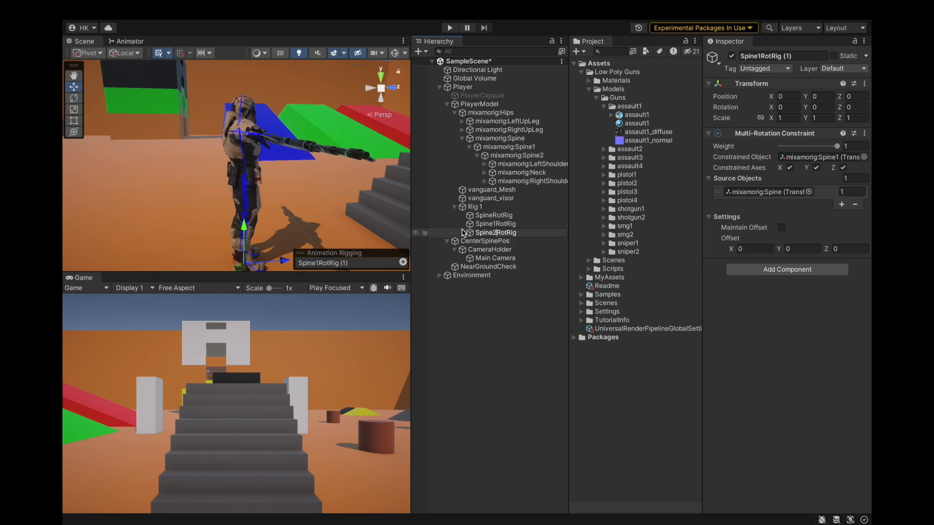
{"action": "key", "text": "Return"}
Set Spine2RotRig to constrain mixamorig:Spine2 with mixamorig:Spine1 as its source object, and save the project.
{"action": "left_click_drag", "start_coordinate": [529, 155], "coordinate": [822, 158]}
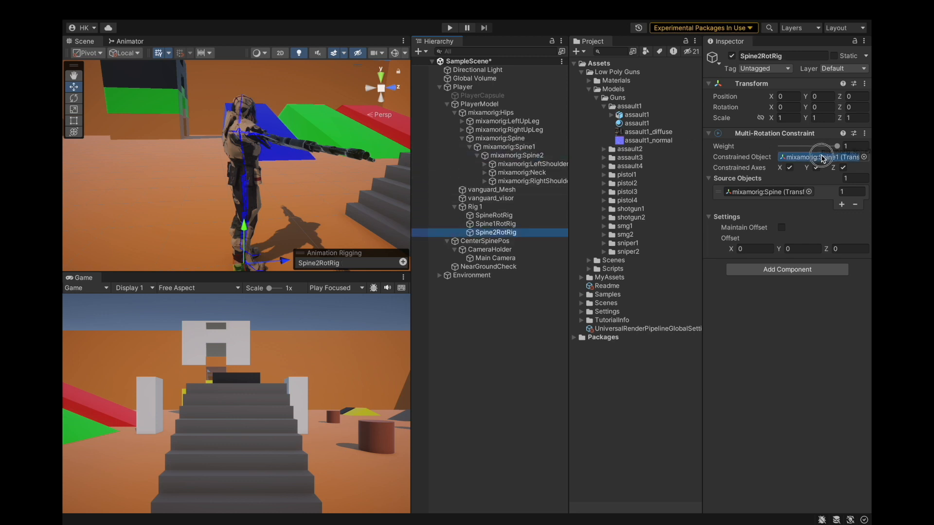
{"action": "left_click", "coordinate": [779, 193]}
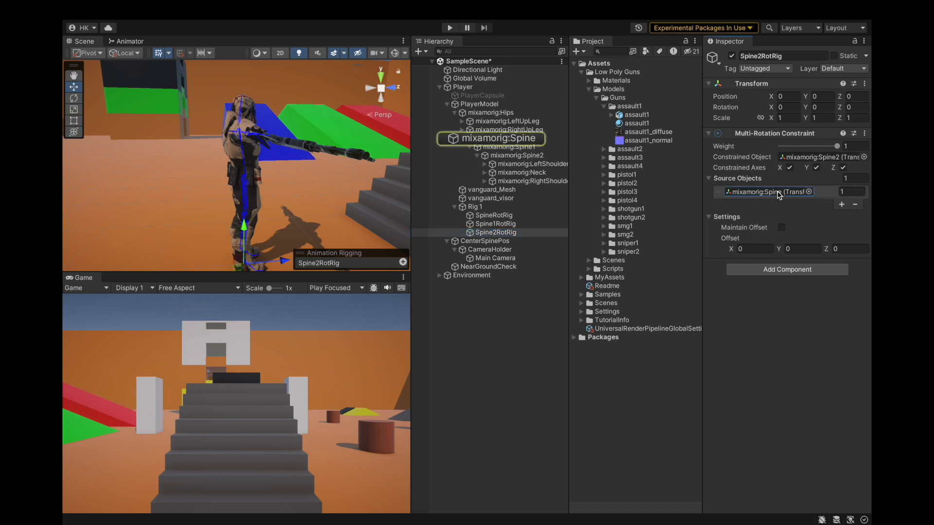
{"action": "left_click_drag", "start_coordinate": [517, 147], "coordinate": [744, 200]}
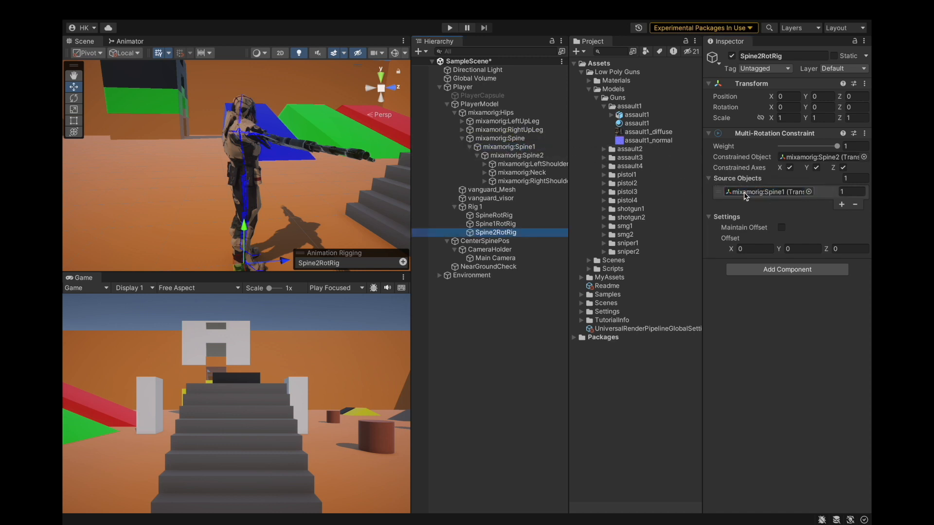
{"action": "mouse_move", "coordinate": [64, 4]}
{"action": "left_click", "coordinate": [139, 10]}
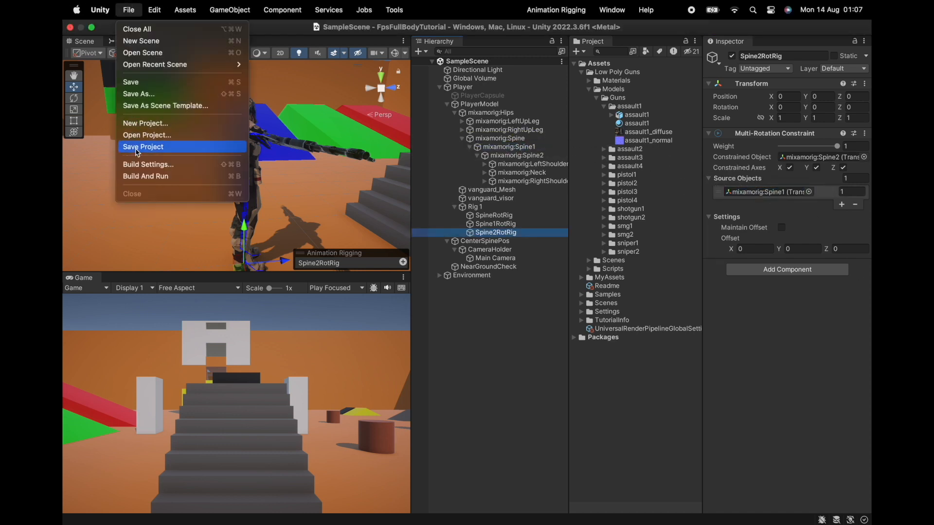
{"action": "left_click", "coordinate": [141, 146]}
Enter Play mode and walk the player forward and backward while inspecting the Hips and Spine1 bones.
{"action": "left_click", "coordinate": [448, 28]}
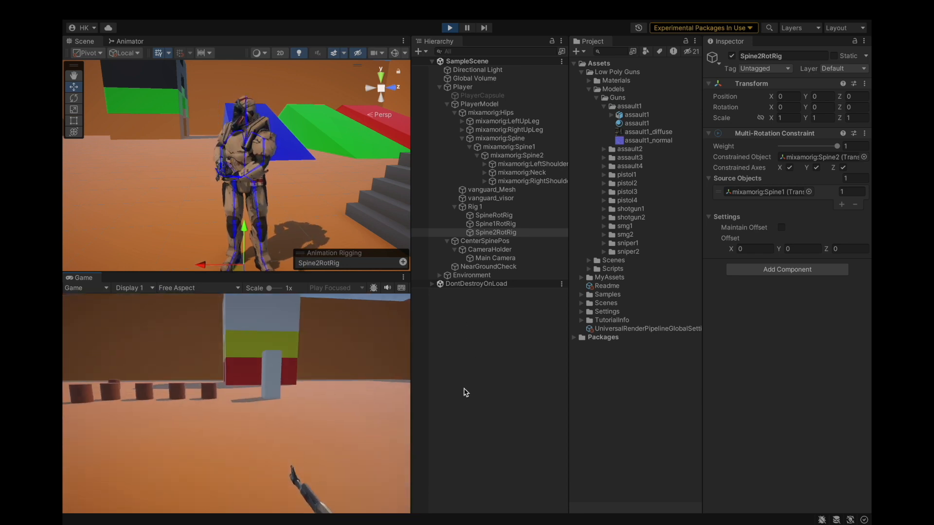
{"action": "left_click", "coordinate": [474, 352]}
{"action": "left_click_drag", "start_coordinate": [192, 205], "coordinate": [387, 187], "text": "alt"}
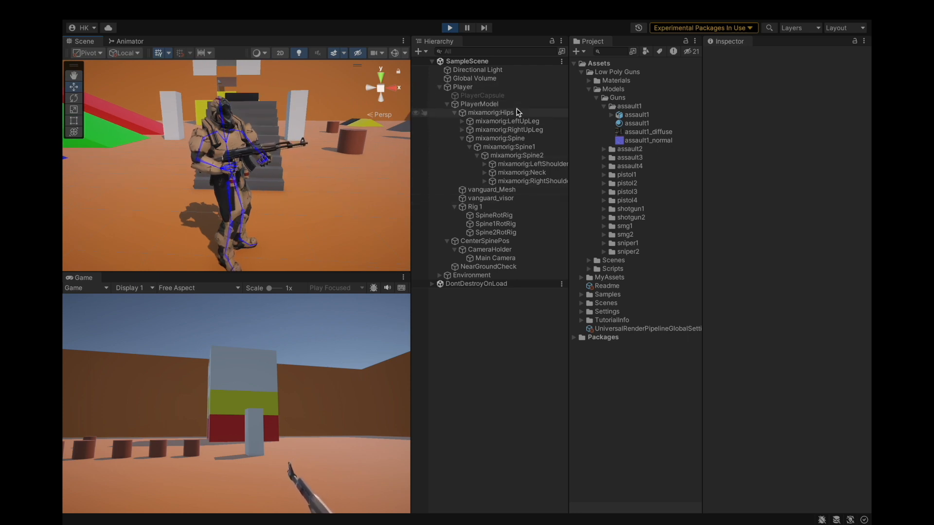
{"action": "left_click", "coordinate": [522, 148]}
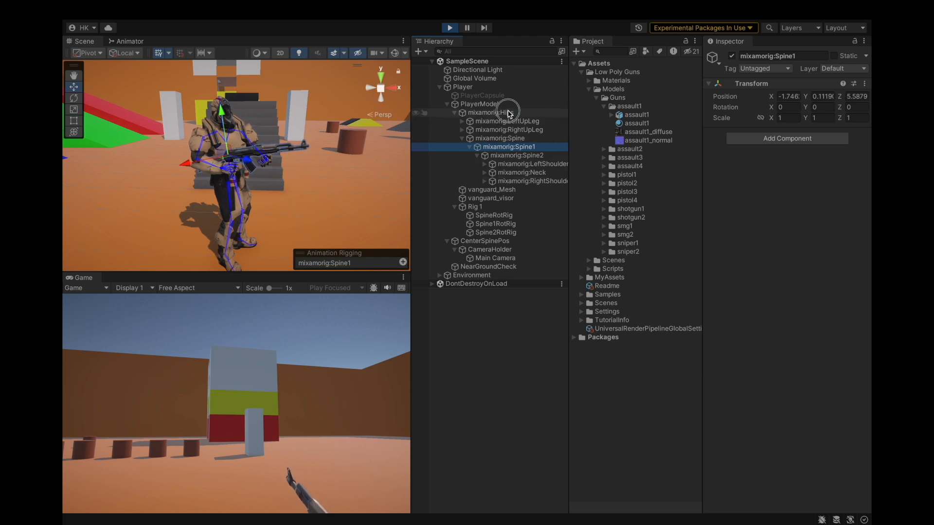
{"action": "left_click", "coordinate": [509, 114]}
{"action": "scroll", "coordinate": [332, 158], "scroll_direction": "up", "scroll_amount": 4}
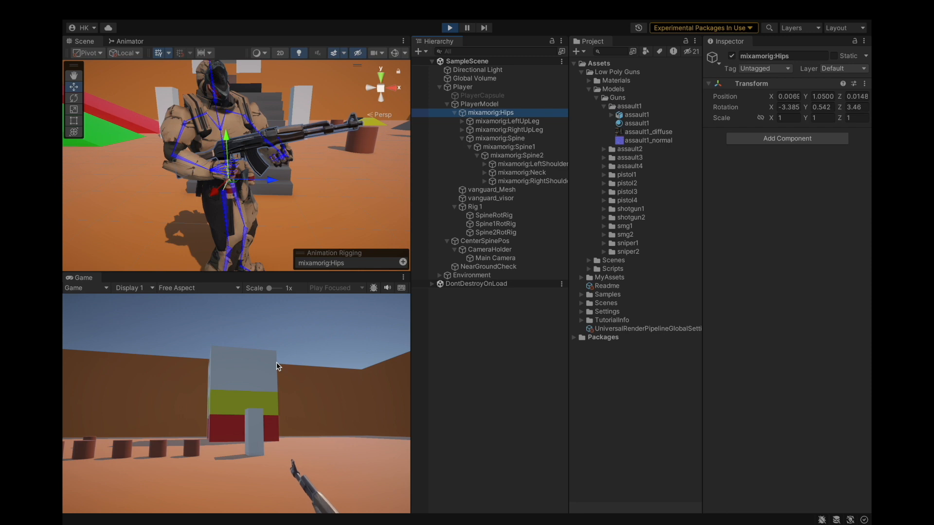
{"action": "left_click", "coordinate": [276, 363]}
{"action": "key", "text": "s"}
{"action": "key", "text": "w"}
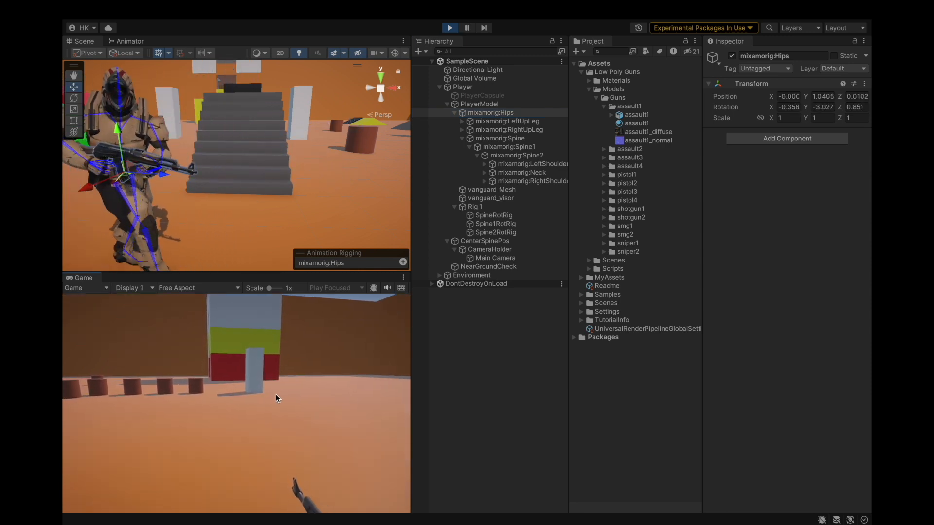
{"action": "key", "text": "s"}
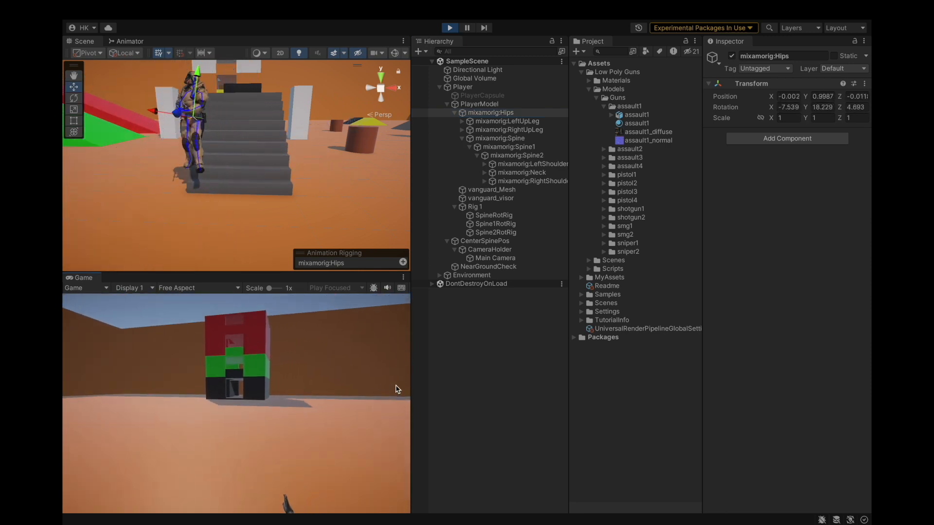
{"action": "key", "text": "w"}
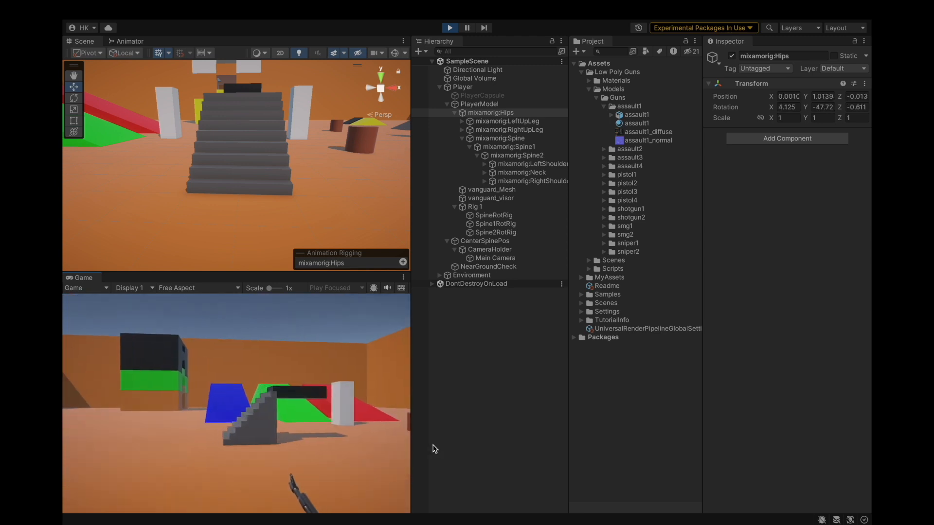
Jump and walk around repeatedly to test how the spine rigs behave in motion.
{"action": "key", "text": "space"}
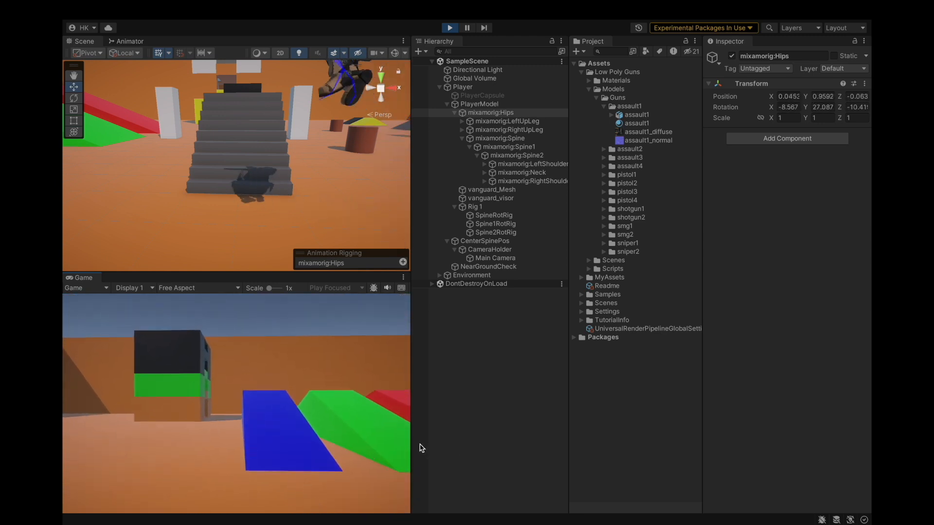
{"action": "key", "text": "space"}
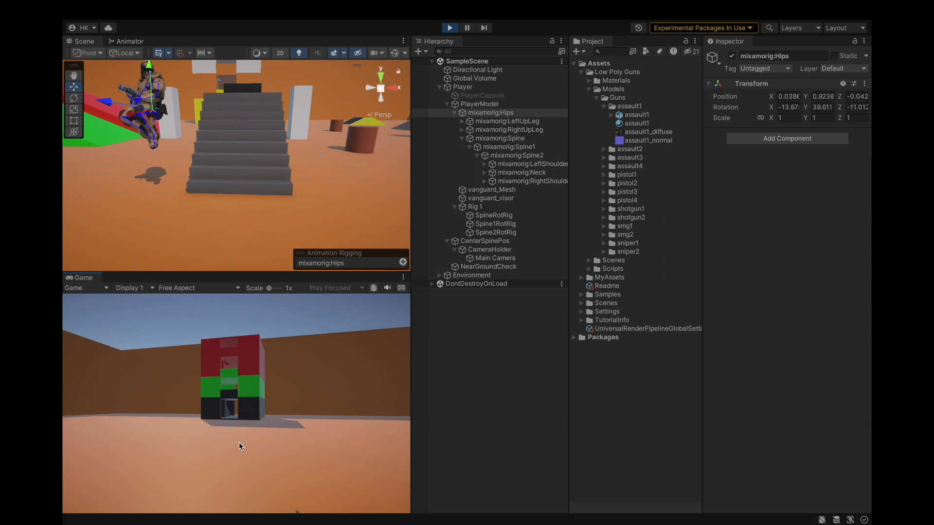
{"action": "key", "text": "space"}
{"action": "key", "text": "s"}
{"action": "key", "text": "space"}
{"action": "key", "text": "space"}
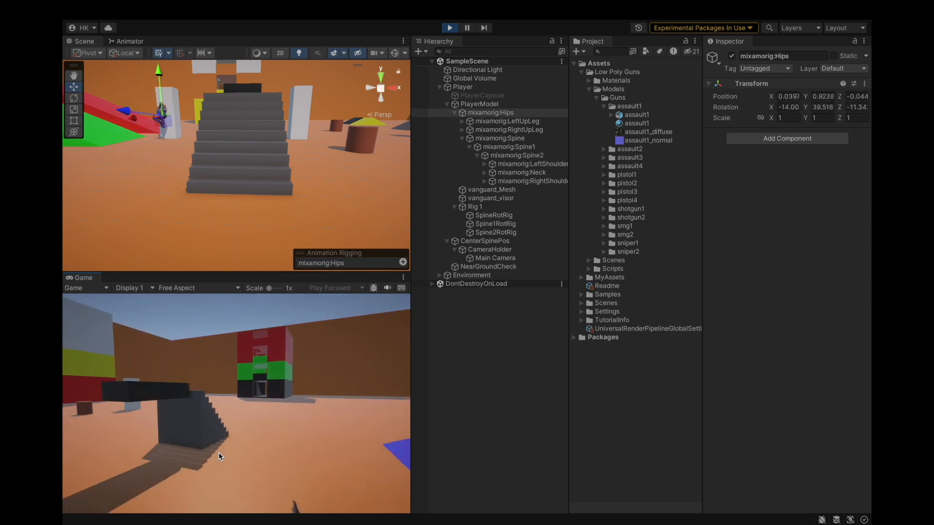
{"action": "key", "text": "w"}
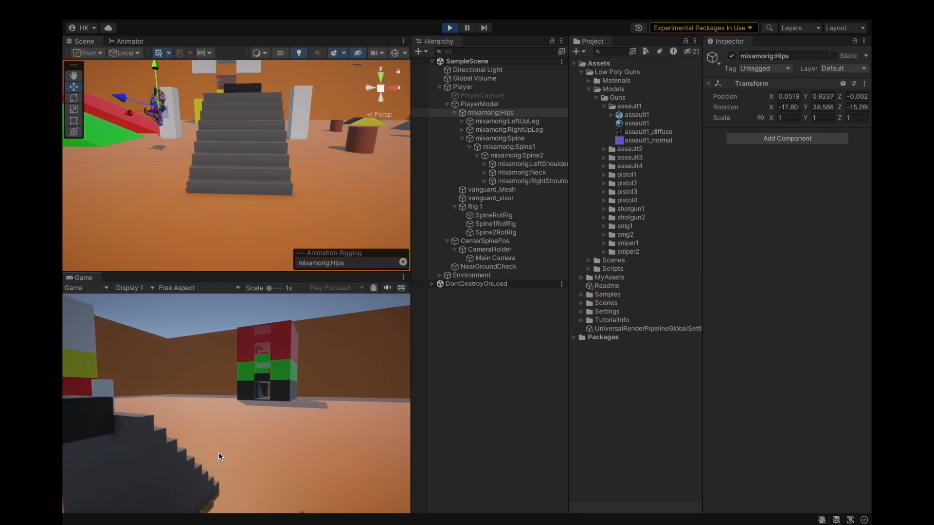
{"action": "key", "text": "w"}
{"action": "key", "text": "space"}
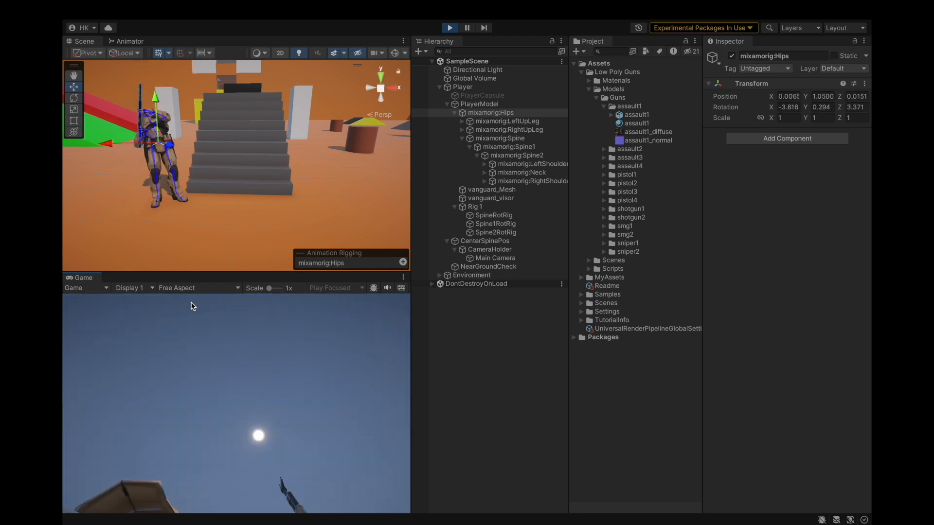
{"action": "left_click", "coordinate": [226, 228]}
{"action": "left_click_drag", "start_coordinate": [222, 165], "coordinate": [295, 224], "text": "alt"}
{"action": "scroll", "coordinate": [295, 223], "scroll_direction": "down", "scroll_amount": 5}
{"action": "left_click", "coordinate": [438, 401]}
{"action": "key", "text": "space"}
{"action": "key", "text": "space"}
{"action": "key", "text": "w"}
{"action": "key", "text": "space"}
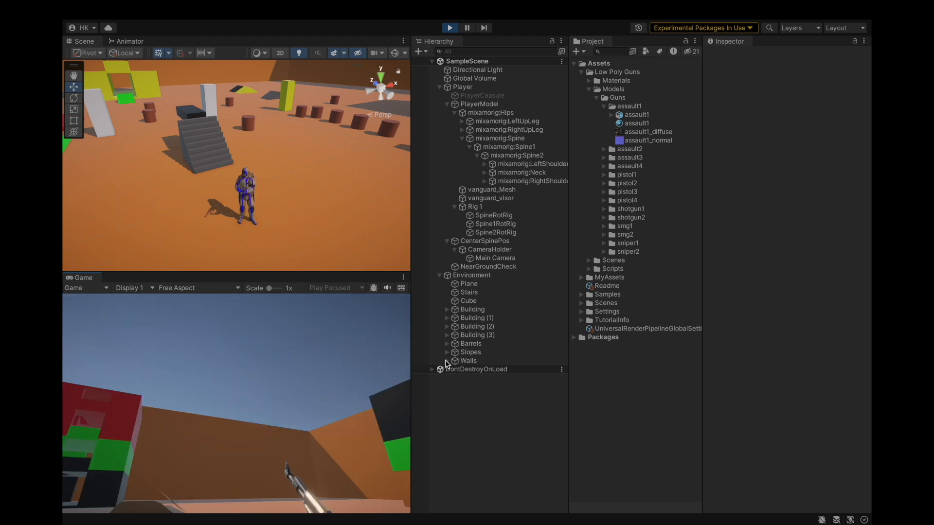
Inspect the Spine1 bone up close in the Scene view, then exit Play mode.
{"action": "left_click", "coordinate": [533, 139]}
{"action": "left_click", "coordinate": [538, 147]}
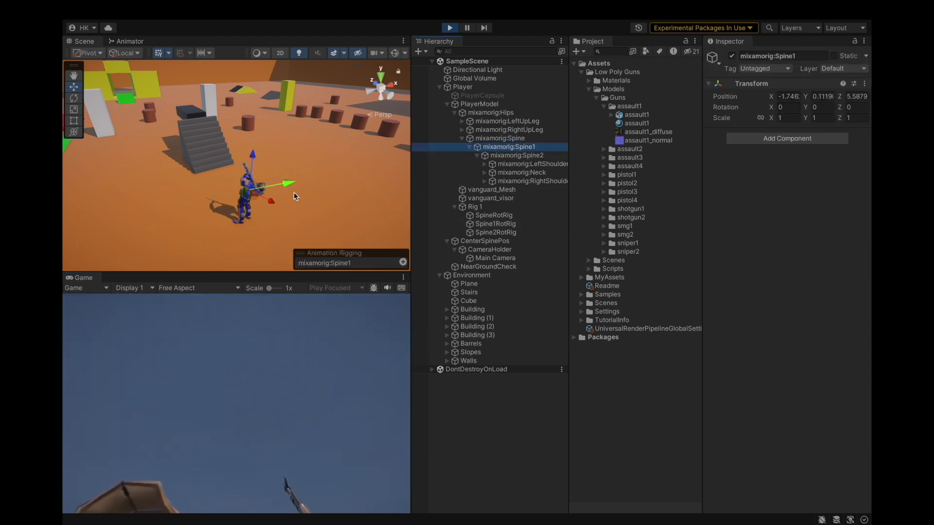
{"action": "scroll", "coordinate": [296, 197], "scroll_direction": "up", "scroll_amount": 10}
{"action": "middle_click_drag", "start_coordinate": [205, 232], "coordinate": [163, 219]}
{"action": "left_click_drag", "start_coordinate": [163, 237], "coordinate": [313, 192], "text": "alt"}
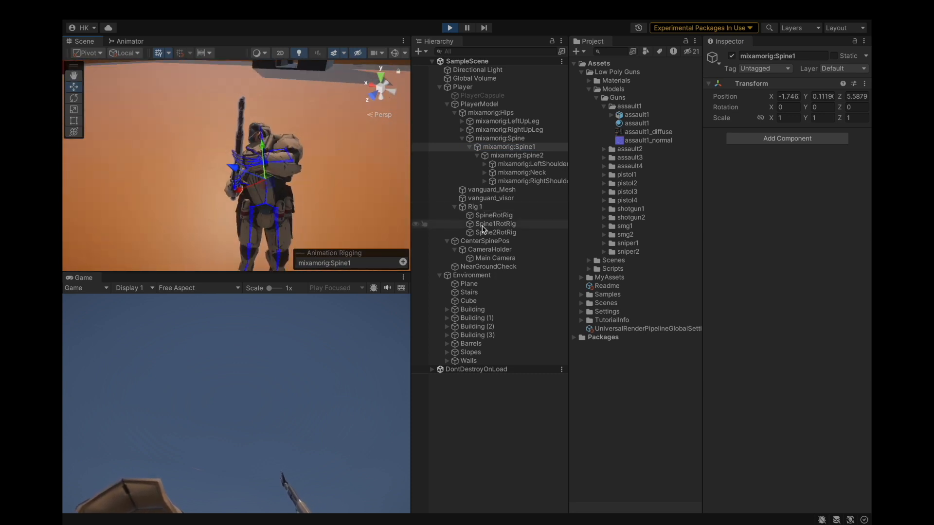
{"action": "left_click", "coordinate": [449, 27]}
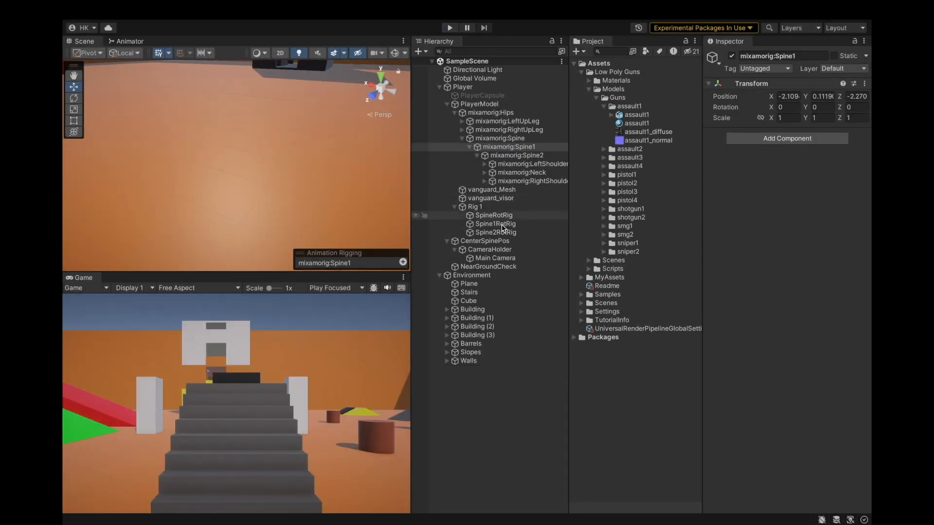
Compare the constraint settings of the three spine rotation rigs under Rig 1.
{"action": "left_click", "coordinate": [501, 232]}
{"action": "left_click", "coordinate": [494, 215], "text": "ctrl"}
{"action": "left_click", "coordinate": [512, 216], "text": "ctrl"}
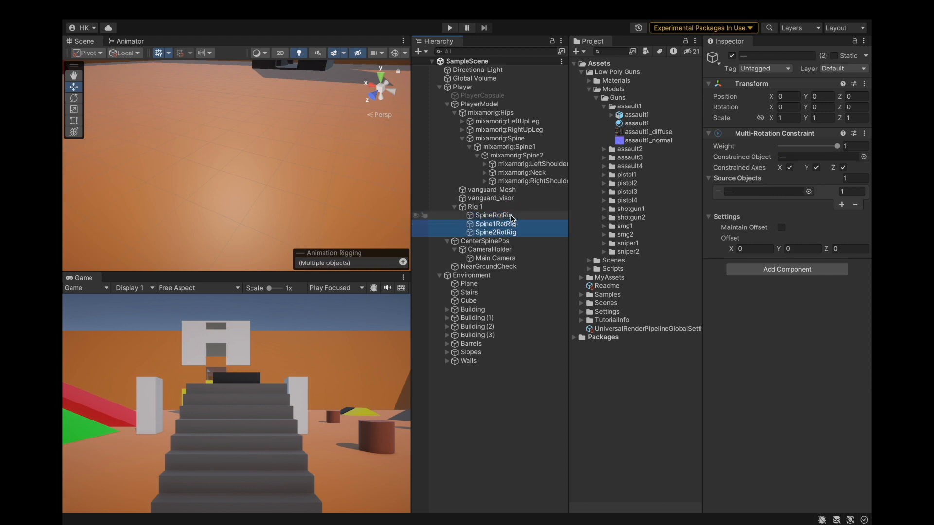
{"action": "left_click", "coordinate": [508, 236], "text": "super"}
{"action": "left_click", "coordinate": [509, 226], "text": "super"}
{"action": "right_click", "coordinate": [510, 232]}
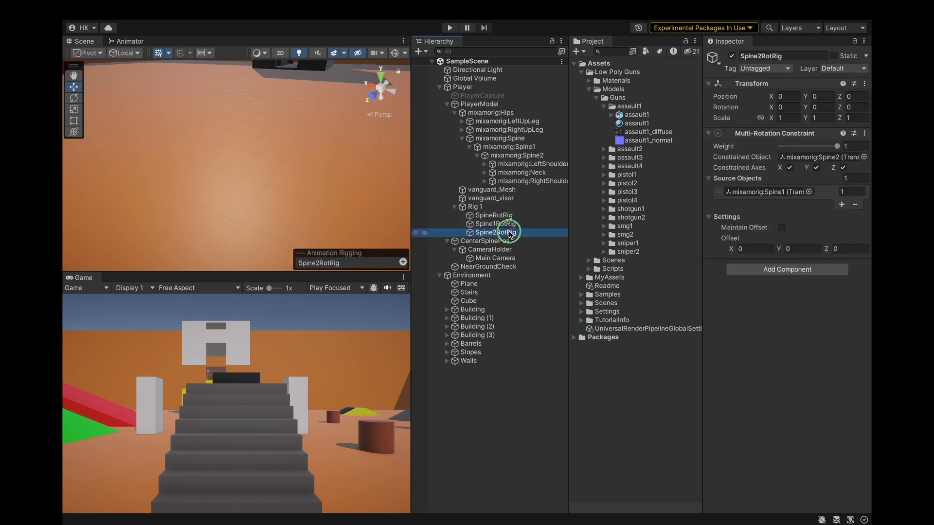
{"action": "left_click", "coordinate": [509, 217]}
{"action": "left_click", "coordinate": [511, 209]}
Delete the SpineRotRig object from Rig 1.
{"action": "right_click", "coordinate": [512, 215]}
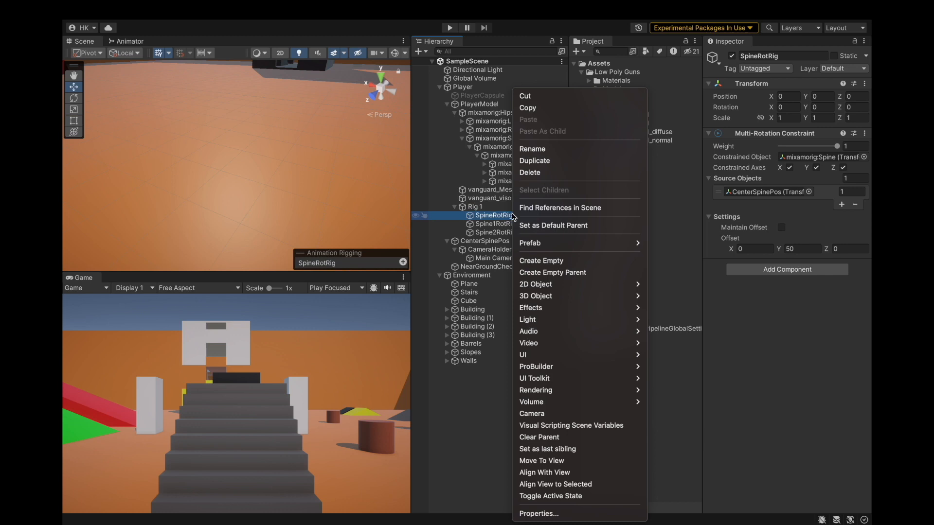
{"action": "left_click", "coordinate": [537, 152]}
{"action": "right_click", "coordinate": [465, 215]}
{"action": "left_click", "coordinate": [498, 175]}
Set Spine1RotRig's source object to CenterSpinePos and save the project.
{"action": "left_click", "coordinate": [516, 225]}
{"action": "left_click", "coordinate": [515, 217]}
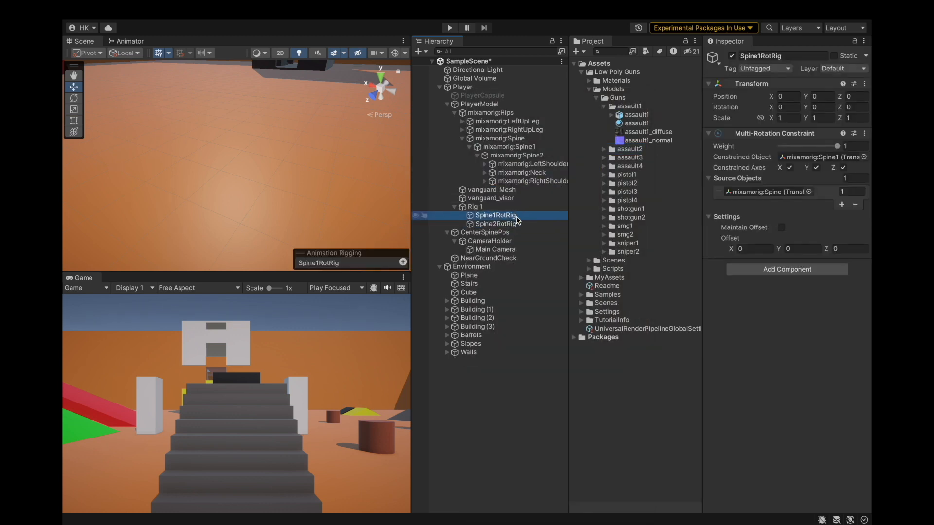
{"action": "left_click", "coordinate": [518, 223]}
{"action": "left_click", "coordinate": [518, 216]}
{"action": "left_click", "coordinate": [767, 192]}
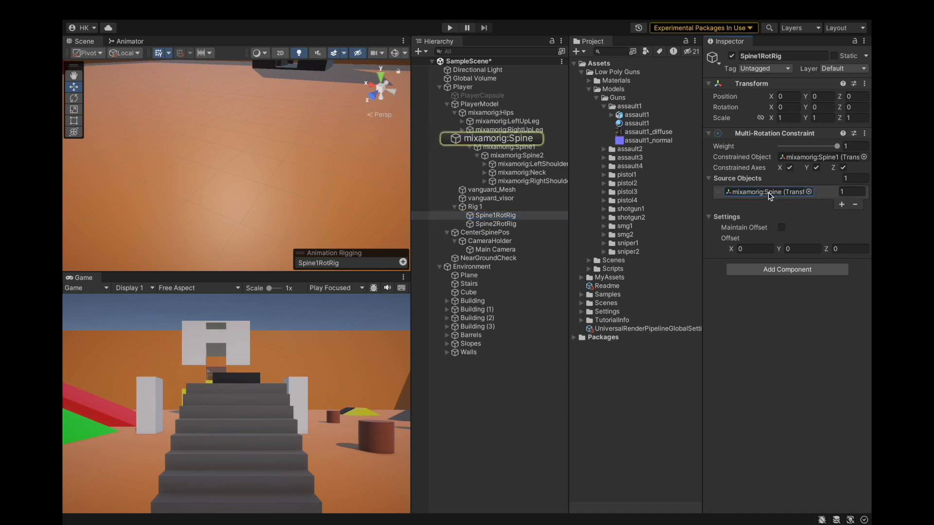
{"action": "left_click", "coordinate": [496, 233]}
{"action": "left_click_drag", "start_coordinate": [497, 235], "coordinate": [768, 192]}
{"action": "left_click", "coordinate": [129, 10]}
{"action": "left_click", "coordinate": [144, 147]}
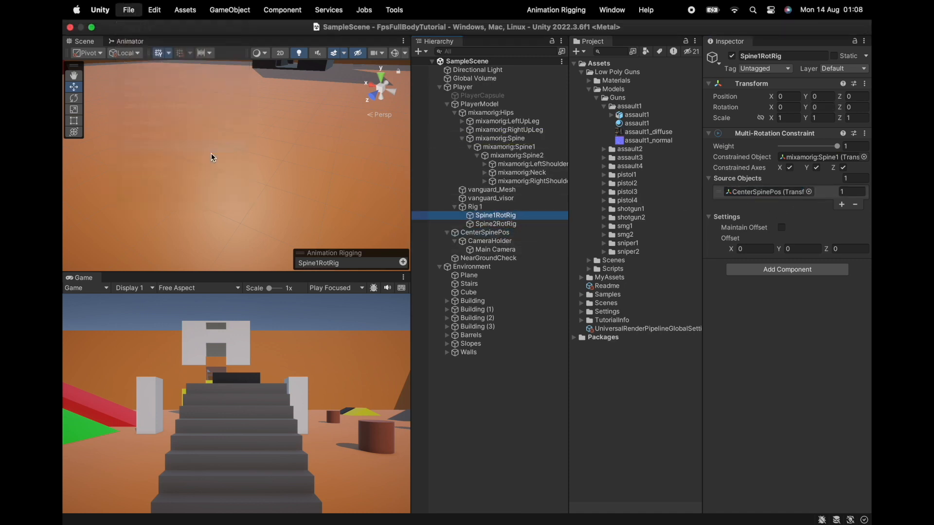
Enter Play mode and set Spine1RotRig's rotation offset Y to 50.
{"action": "left_click_drag", "start_coordinate": [229, 154], "coordinate": [320, 159], "text": "alt"}
{"action": "scroll", "coordinate": [292, 156], "scroll_direction": "up", "scroll_amount": 4}
{"action": "left_click_drag", "start_coordinate": [235, 154], "coordinate": [382, 115], "text": "alt"}
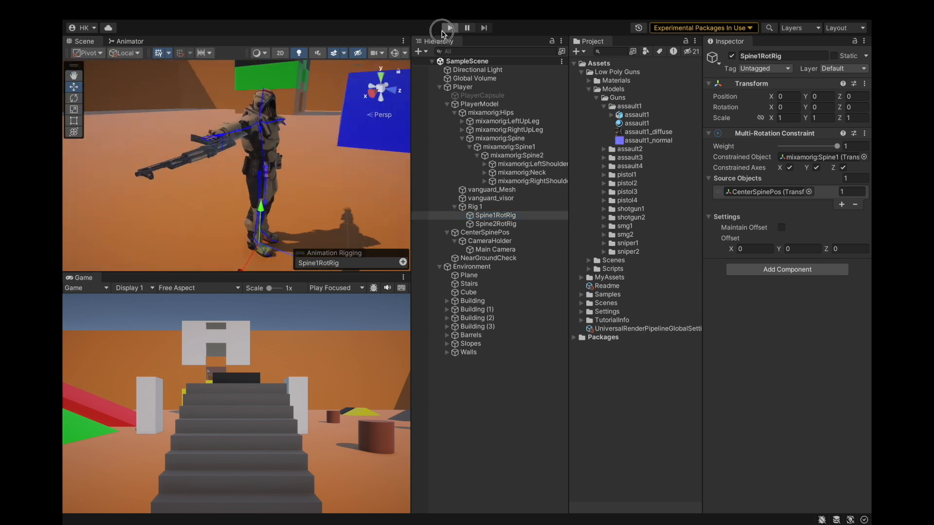
{"action": "left_click", "coordinate": [449, 29]}
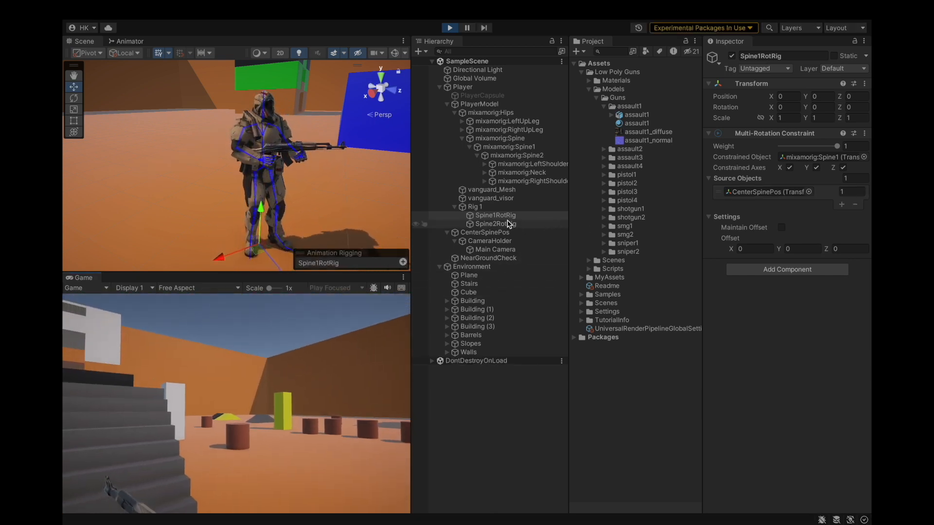
{"action": "left_click", "coordinate": [510, 216]}
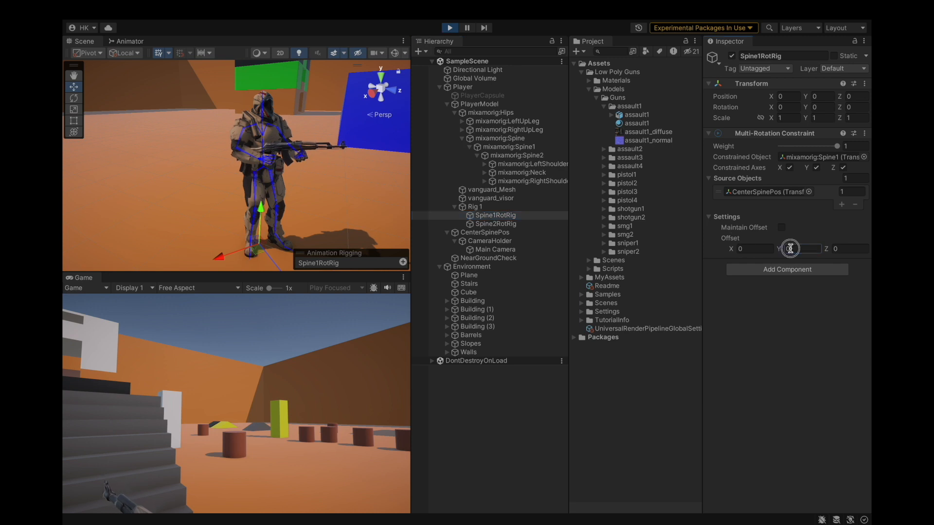
{"action": "type", "text": "50"}
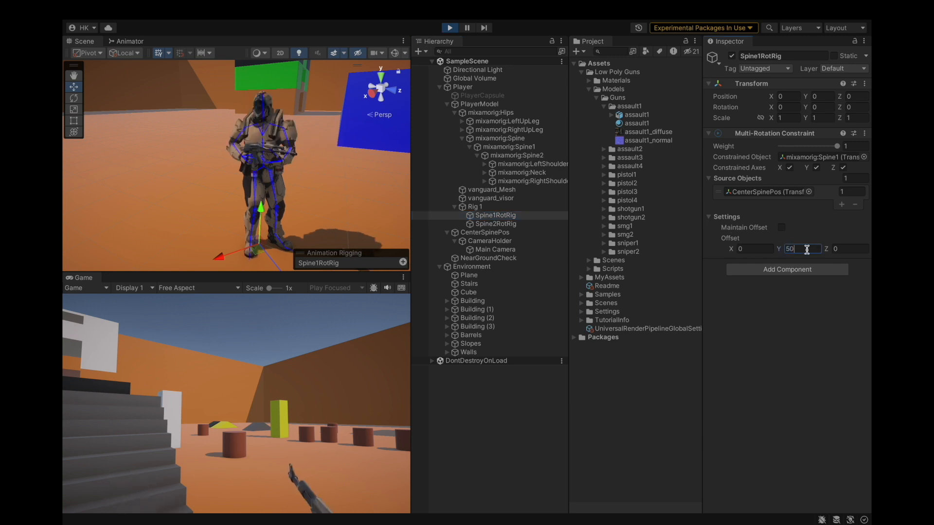
Exit Play mode and save the project.
{"action": "left_click_drag", "start_coordinate": [347, 182], "coordinate": [289, 181], "text": "alt"}
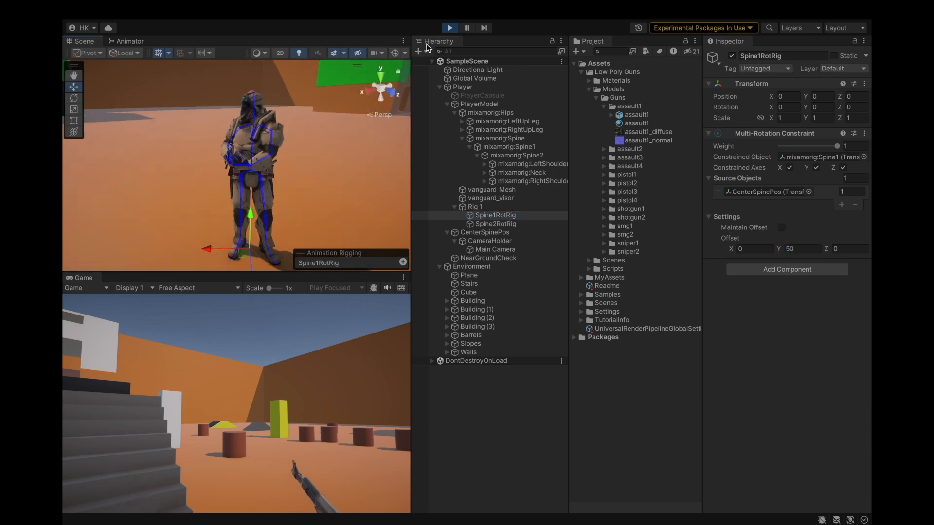
{"action": "left_click", "coordinate": [450, 29]}
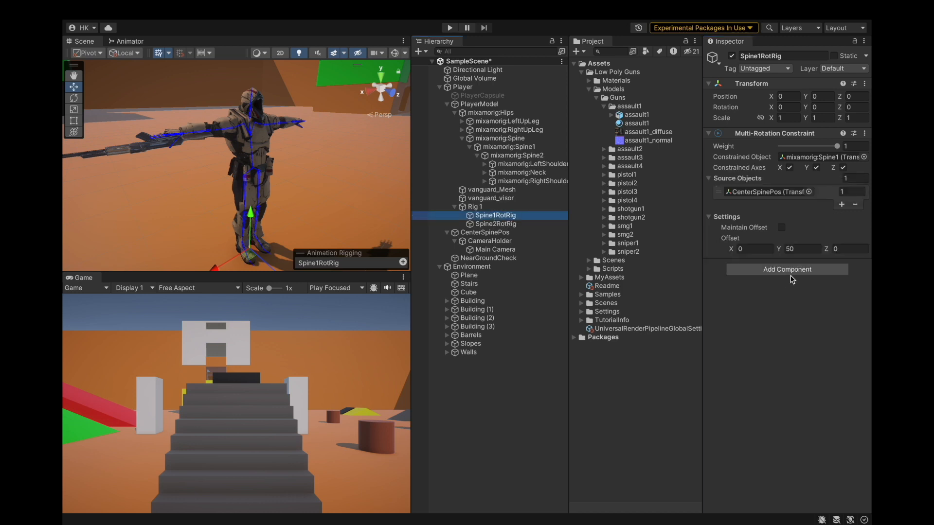
{"action": "left_click", "coordinate": [127, 6]}
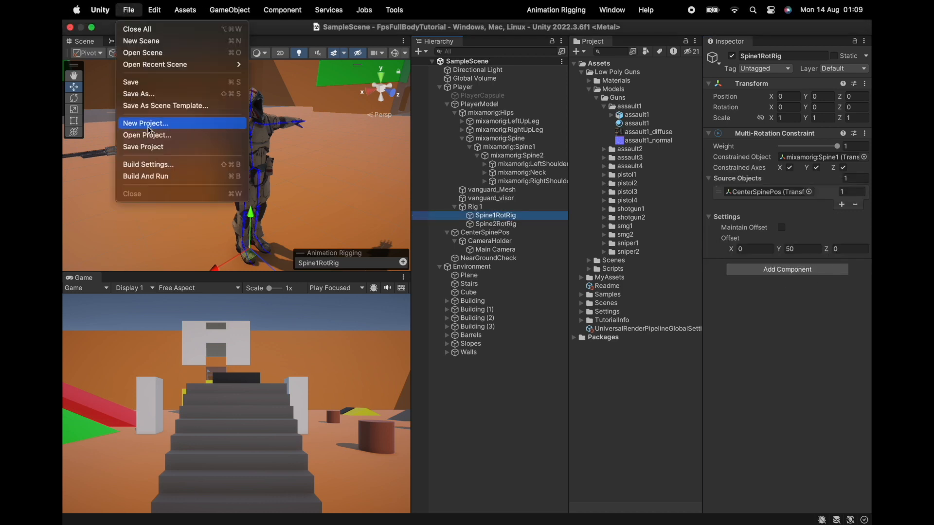
{"action": "left_click", "coordinate": [149, 146]}
Enter Play mode and test walking the player around the scene.
{"action": "left_click_drag", "start_coordinate": [253, 174], "coordinate": [261, 159], "text": "alt"}
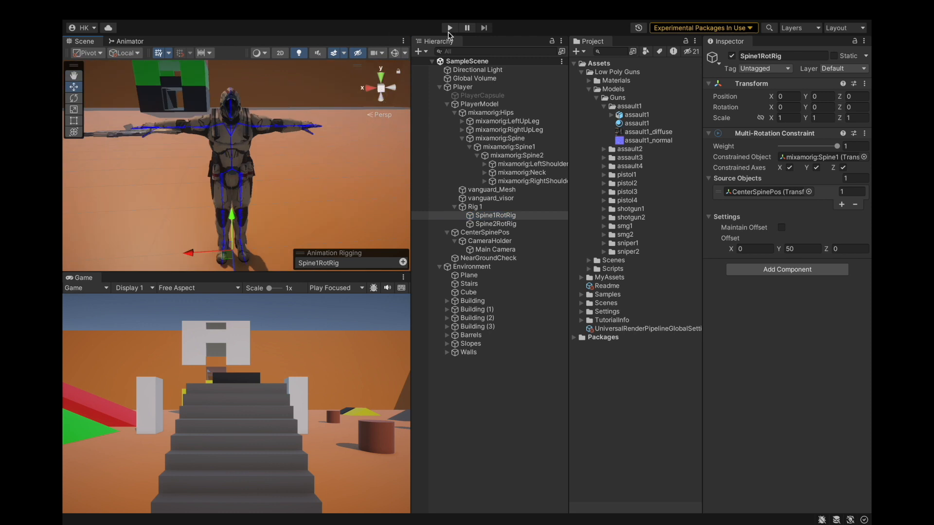
{"action": "left_click", "coordinate": [449, 29]}
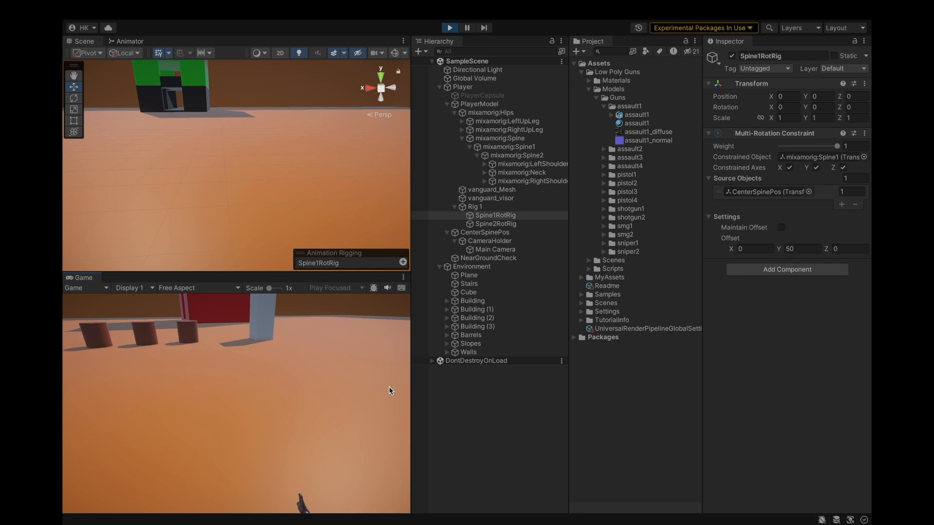
{"action": "key", "text": "a"}
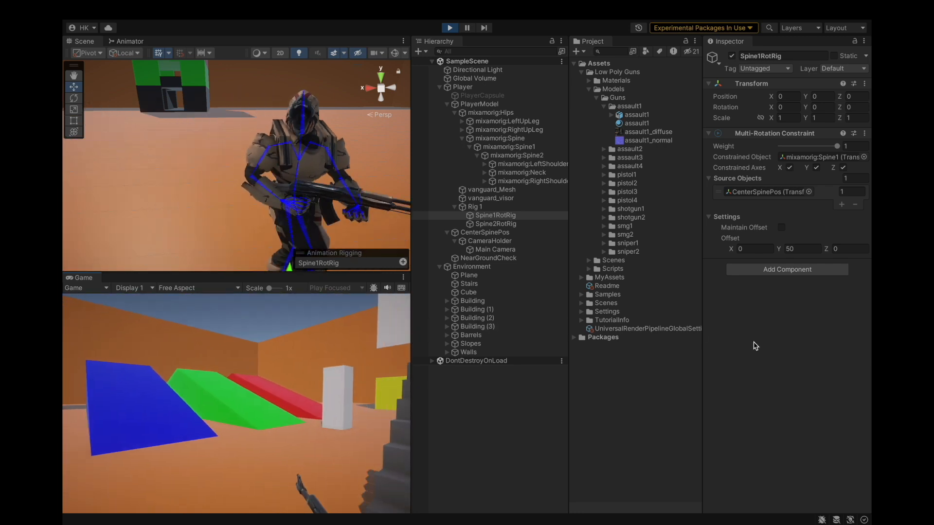
{"action": "key", "text": "s"}
{"action": "key", "text": "s"}
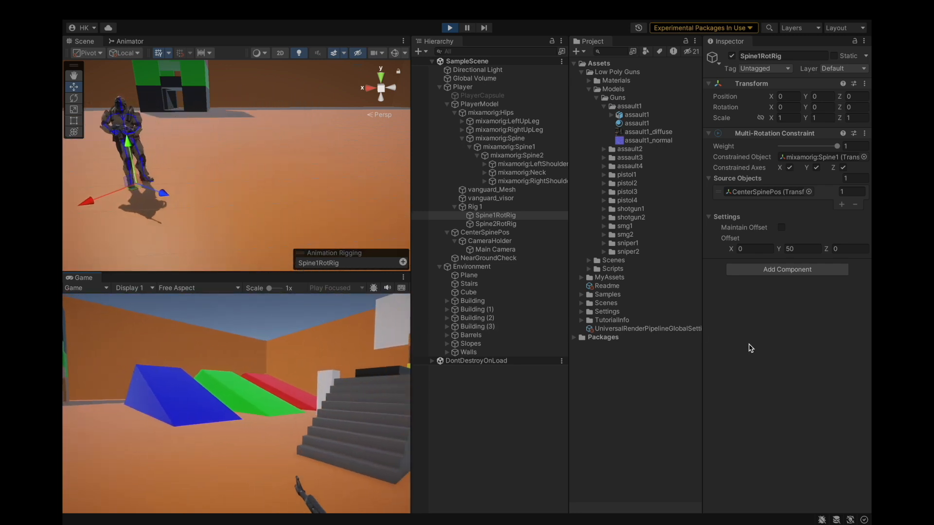
{"action": "left_click_drag", "start_coordinate": [245, 192], "coordinate": [358, 179], "text": "alt"}
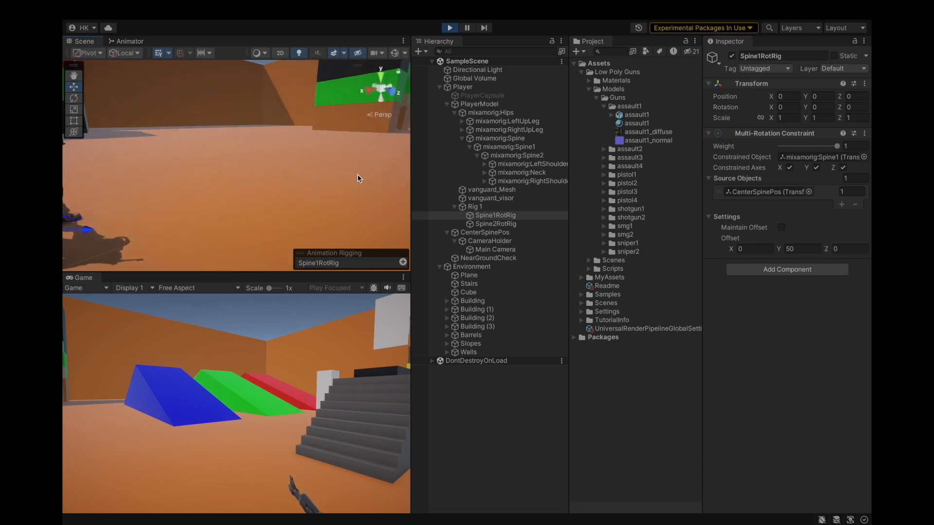
Try different field of view values on the Main Camera, ending at 60, and exit Play mode.
{"action": "scroll", "coordinate": [358, 179], "scroll_direction": "down", "scroll_amount": 4}
{"action": "left_click", "coordinate": [504, 250]}
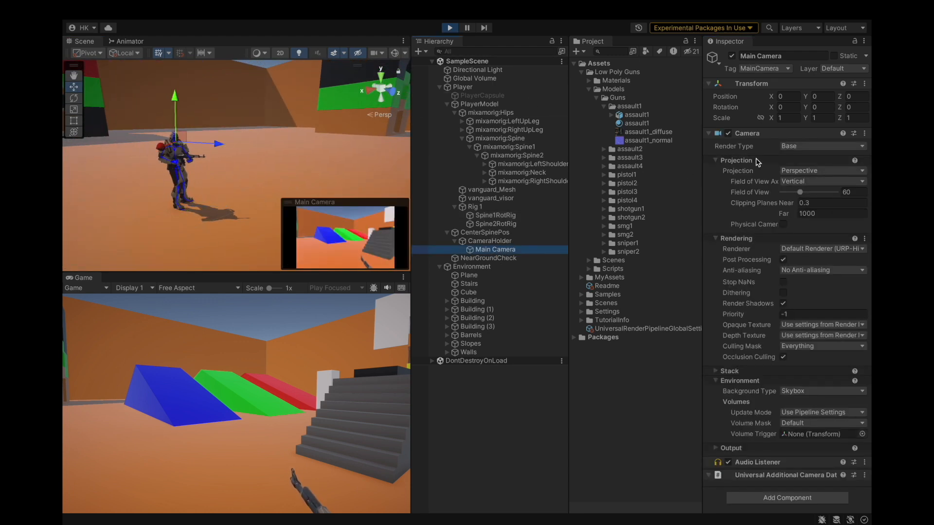
{"action": "mouse_move", "coordinate": [802, 196]}
{"action": "left_mouse_down"}
{"action": "mouse_move", "coordinate": [825, 194]}
{"action": "mouse_move", "coordinate": [805, 197]}
{"action": "left_mouse_up"}
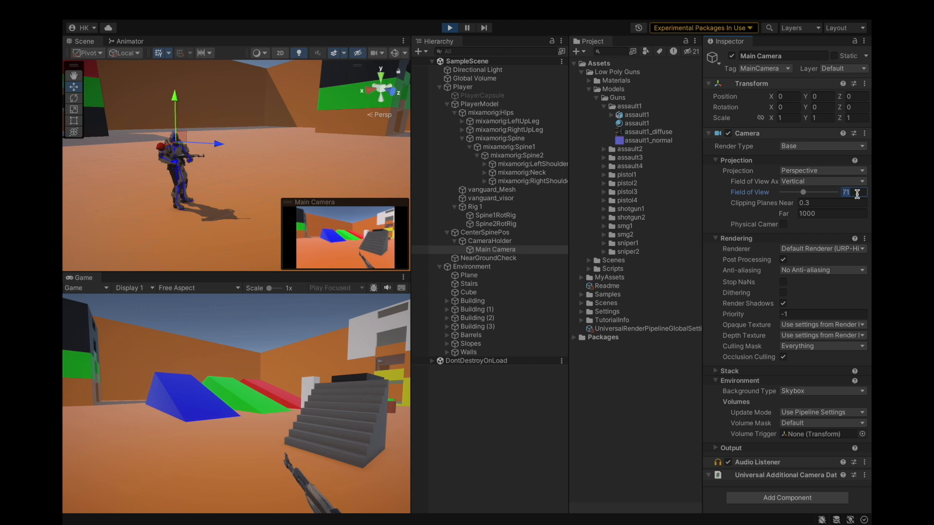
{"action": "type", "text": "60"}
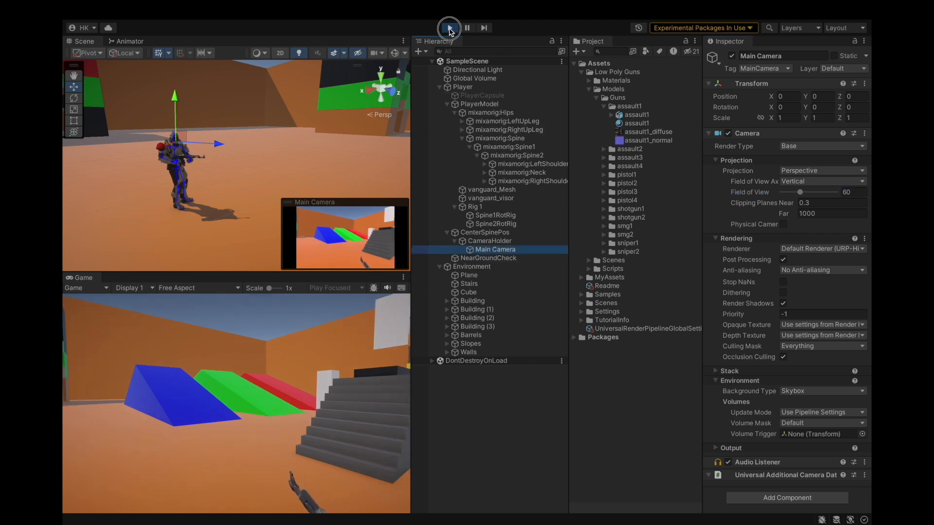
{"action": "left_click", "coordinate": [449, 28]}
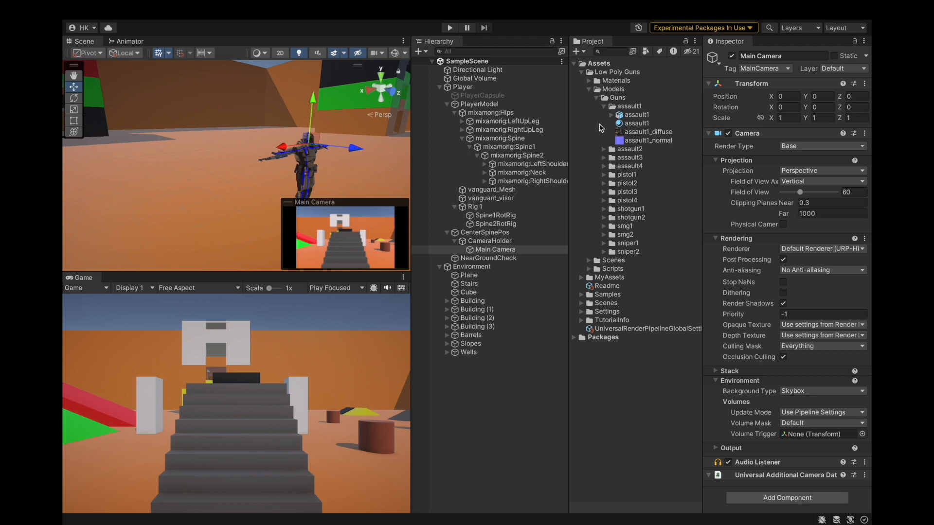
Open the Rifle Idle clip from MyAssets/Animations/Player/Gun in the Animation window.
{"action": "left_click", "coordinate": [587, 87]}
{"action": "left_click", "coordinate": [581, 66]}
{"action": "left_click", "coordinate": [582, 72]}
{"action": "left_click", "coordinate": [582, 91]}
{"action": "left_click", "coordinate": [582, 80]}
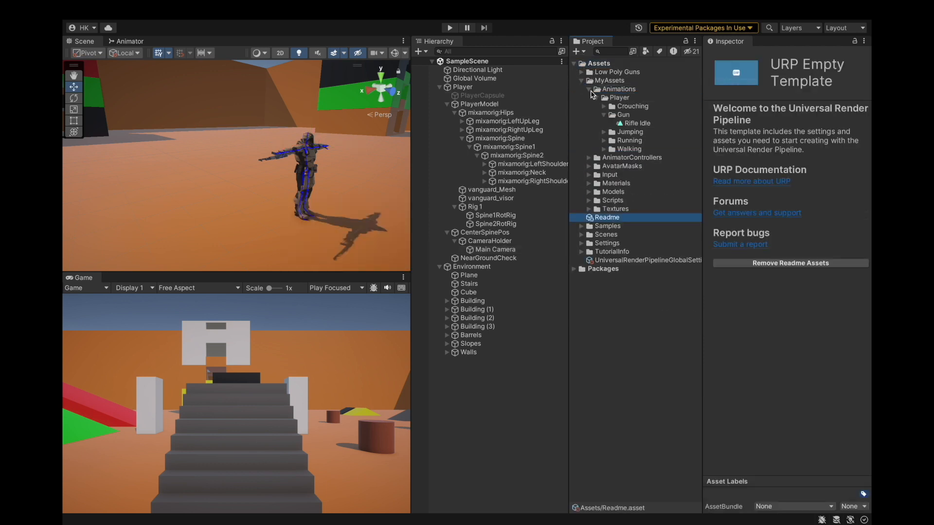
{"action": "left_click", "coordinate": [634, 124]}
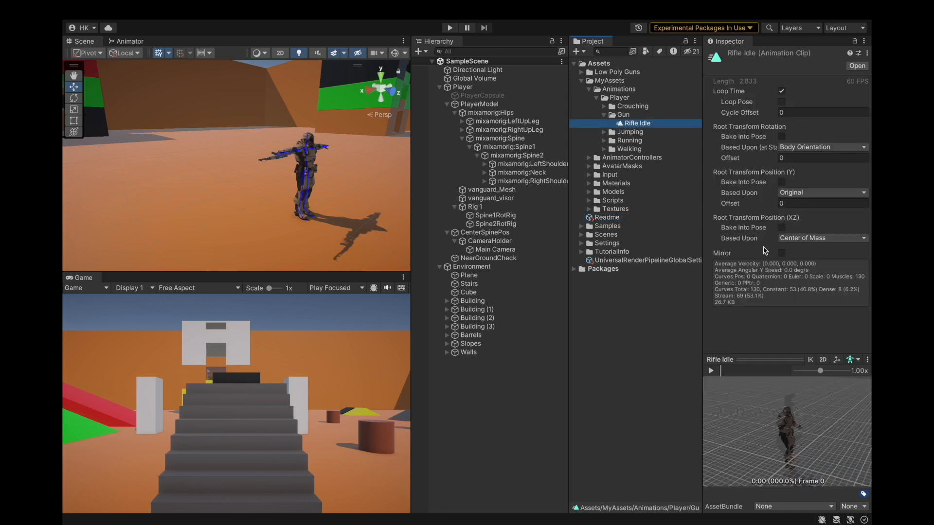
{"action": "double_click", "coordinate": [636, 123]}
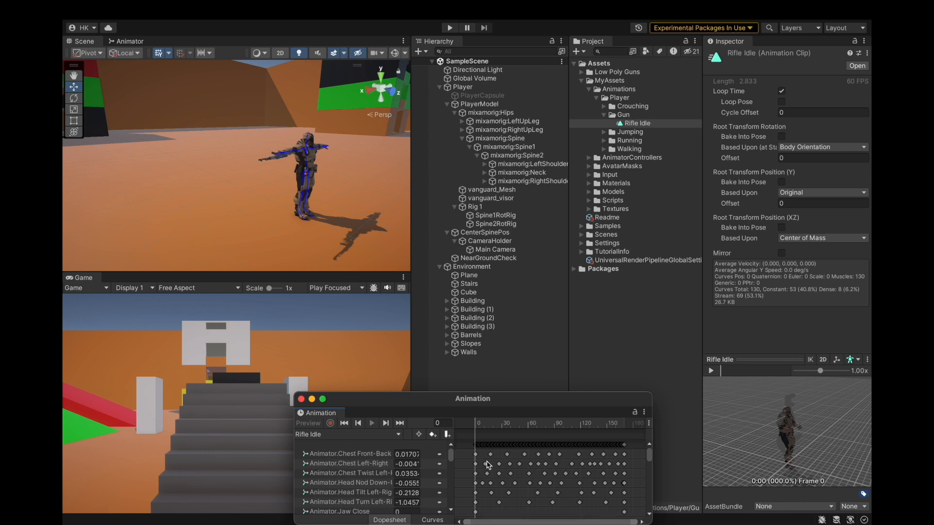
{"action": "left_click_drag", "start_coordinate": [369, 408], "coordinate": [328, 249]}
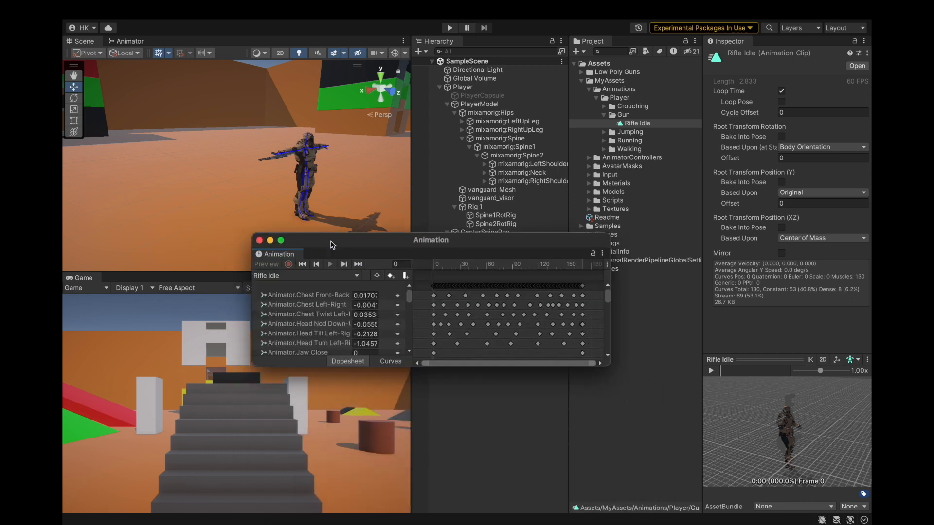
Delete the Rifle Idle keyframes near the end of the clip's timeline.
{"action": "left_click", "coordinate": [449, 296]}
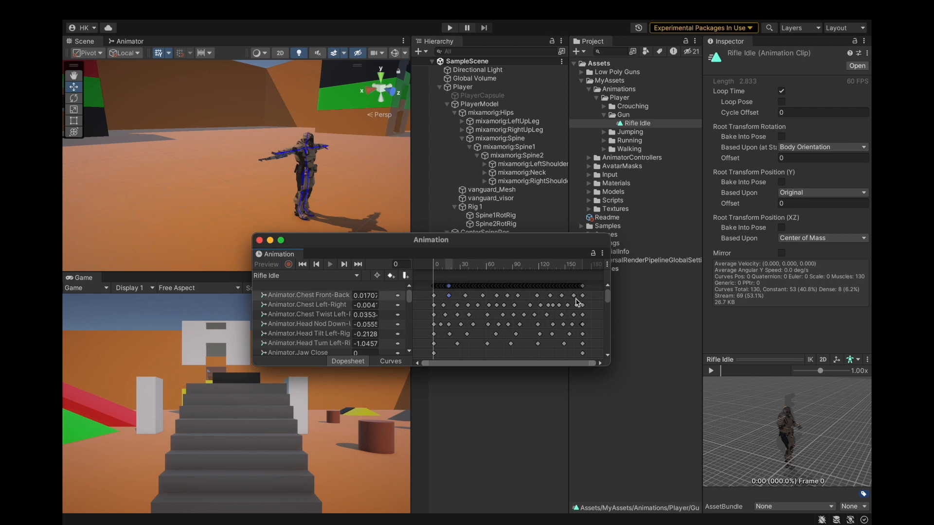
{"action": "scroll", "coordinate": [601, 366], "scroll_direction": "right", "scroll_amount": 3}
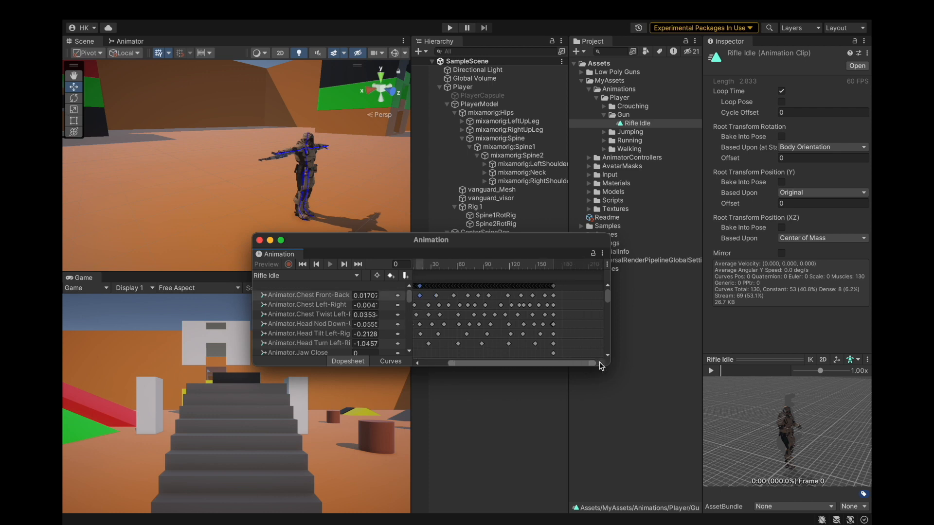
{"action": "double_click", "coordinate": [417, 366]}
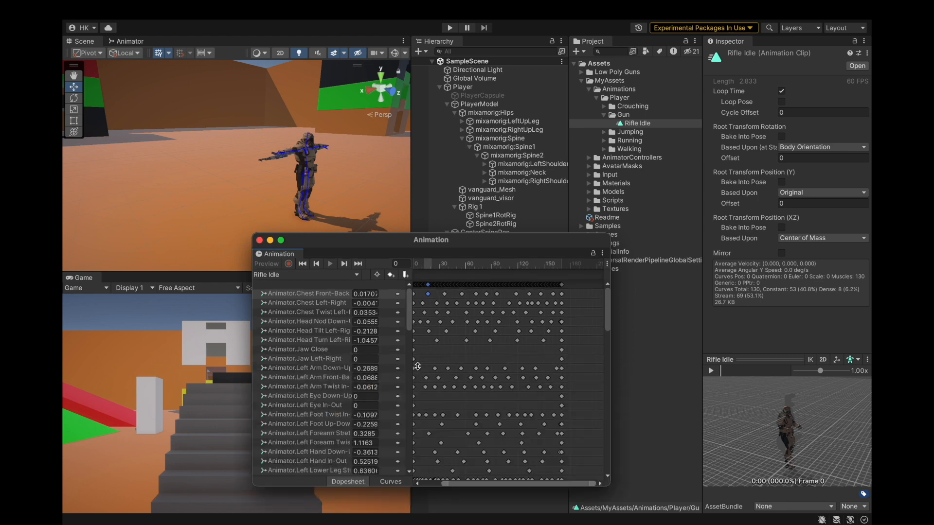
{"action": "right_click", "coordinate": [483, 353]}
{"action": "left_click", "coordinate": [551, 294]}
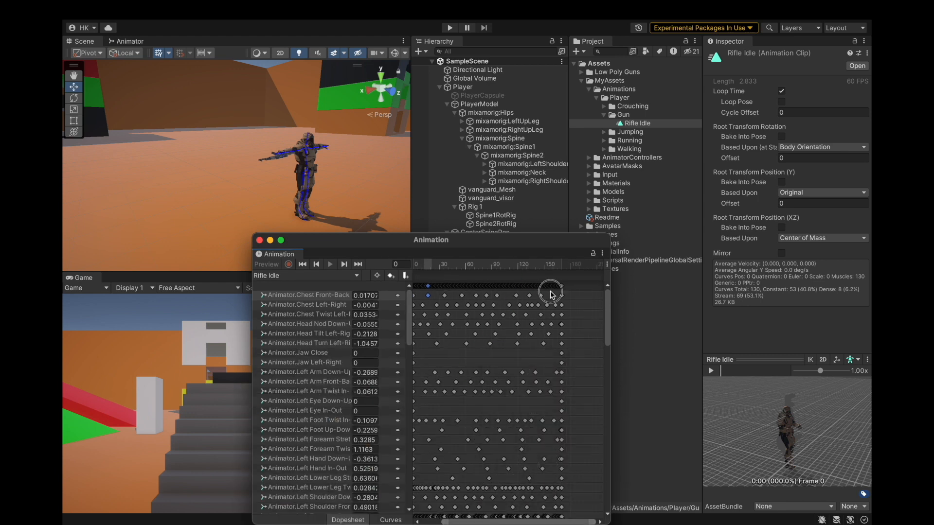
{"action": "left_click", "coordinate": [547, 290]}
{"action": "key", "text": "Delete"}
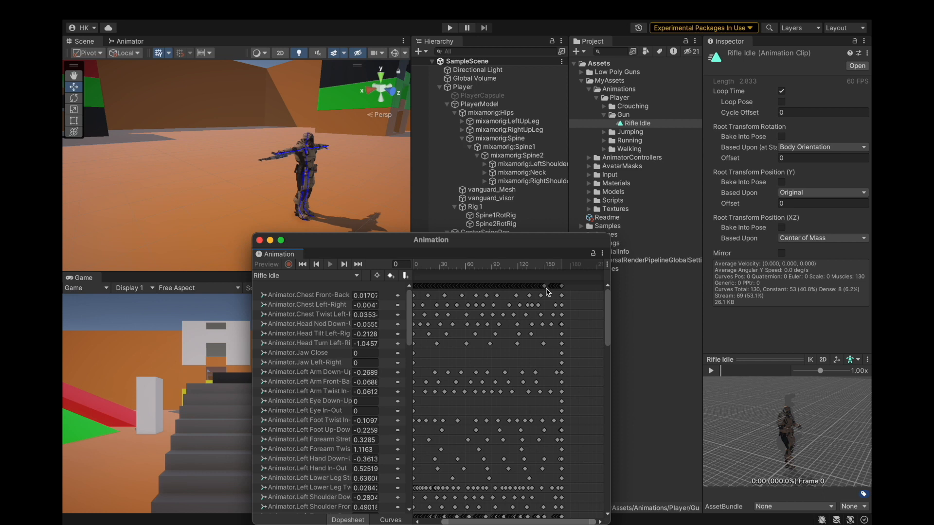
{"action": "left_click", "coordinate": [523, 288]}
{"action": "key", "text": "Delete"}
{"action": "left_click", "coordinate": [506, 287]}
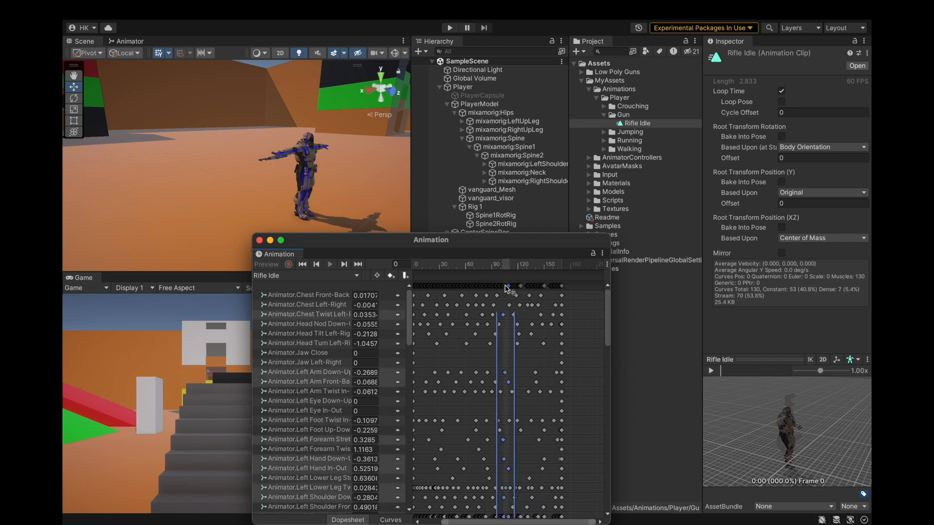
{"action": "left_click", "coordinate": [490, 287]}
Delete all remaining Rifle Idle keyframes after frame 0 and close the Animation window.
{"action": "scroll", "coordinate": [490, 287], "scroll_direction": "up", "scroll_amount": 5}
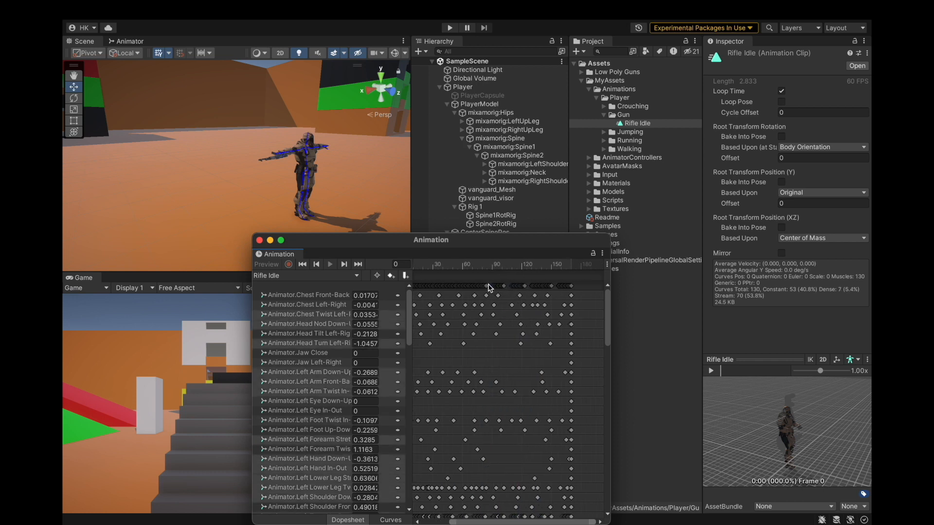
{"action": "left_click_drag", "start_coordinate": [533, 519], "coordinate": [443, 521]}
{"action": "left_click", "coordinate": [437, 287]}
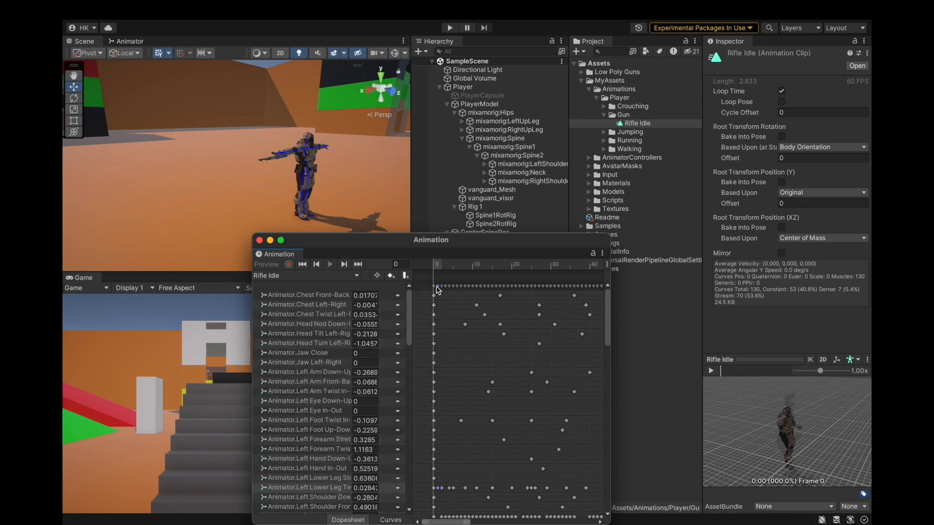
{"action": "left_click_drag", "start_coordinate": [439, 285], "coordinate": [557, 378]}
{"action": "key", "text": "Delete"}
{"action": "scroll", "coordinate": [509, 297], "scroll_direction": "down", "scroll_amount": 10}
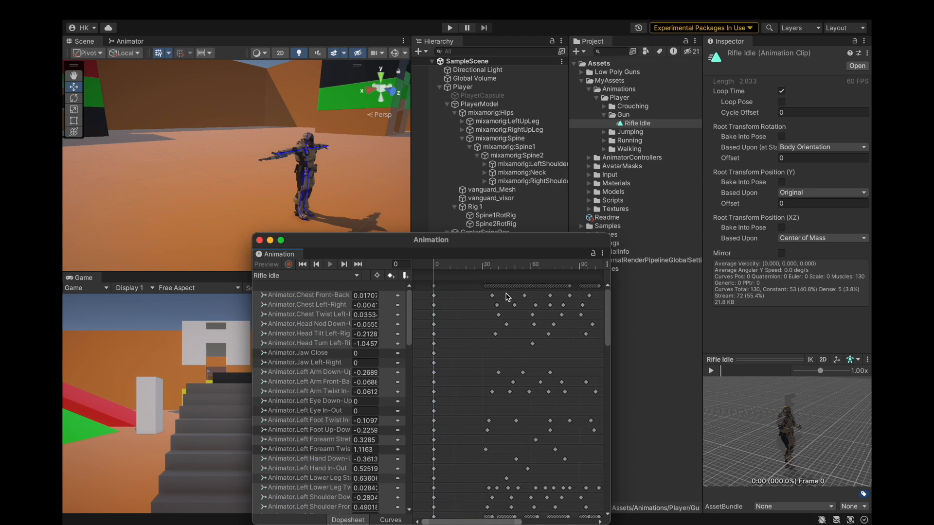
{"action": "left_click_drag", "start_coordinate": [452, 287], "coordinate": [611, 360]}
{"action": "key", "text": "Delete"}
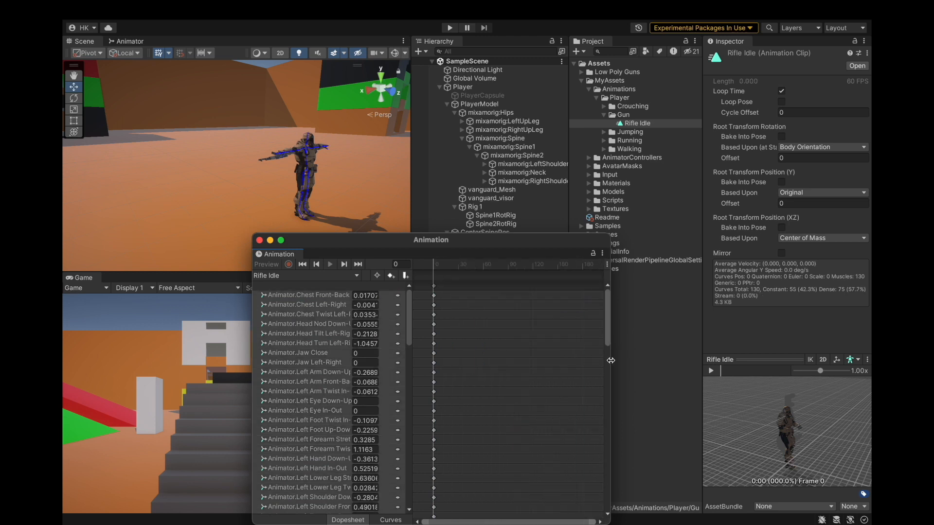
{"action": "left_click", "coordinate": [260, 240]}
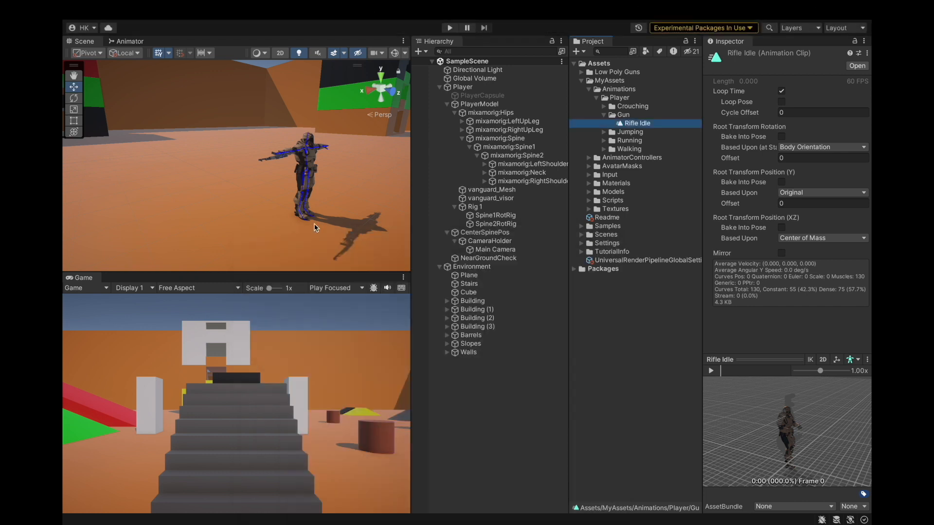
Enter Play mode to test the rifle pose, then select the Player object.
{"action": "mouse_move", "coordinate": [157, 4]}
{"action": "left_click", "coordinate": [449, 28]}
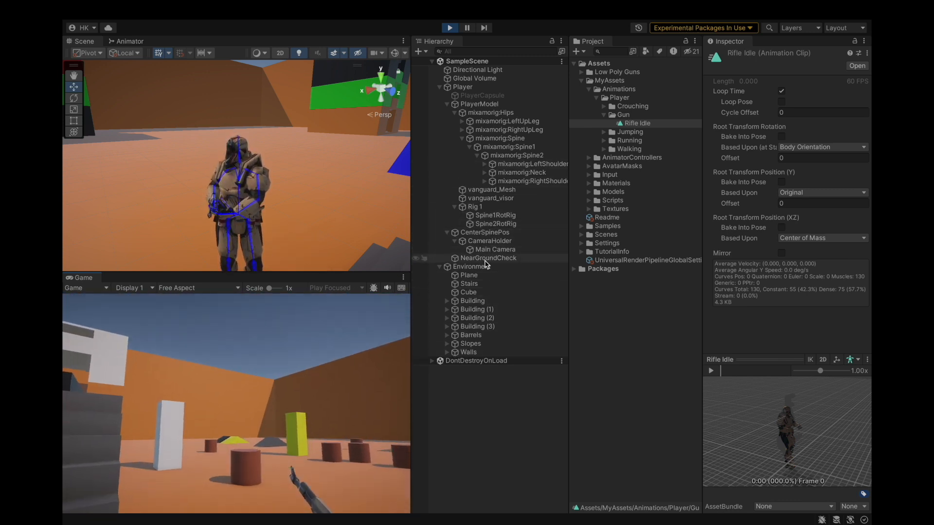
{"action": "left_click", "coordinate": [501, 421]}
{"action": "scroll", "coordinate": [288, 184], "scroll_direction": "down", "scroll_amount": 5}
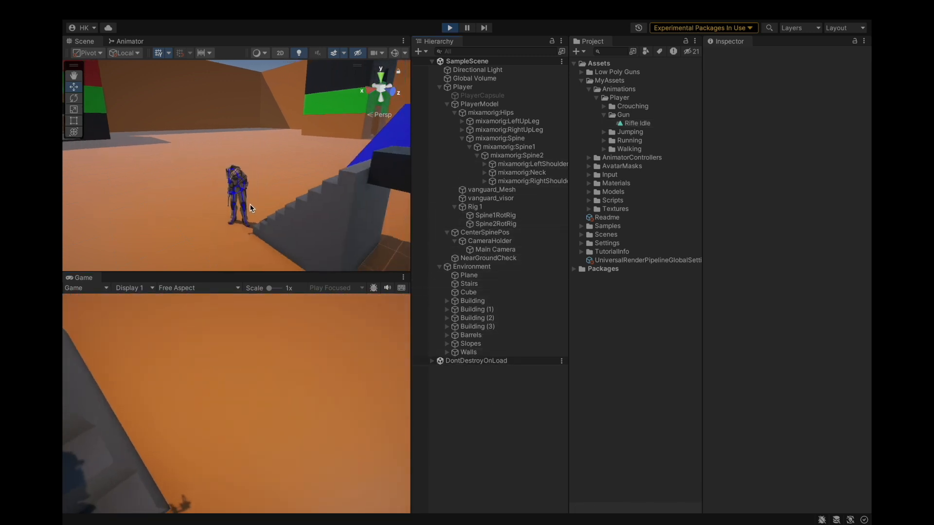
{"action": "scroll", "coordinate": [251, 206], "scroll_direction": "up", "scroll_amount": 7}
{"action": "left_click_drag", "start_coordinate": [243, 189], "coordinate": [321, 185], "text": "alt"}
{"action": "scroll", "coordinate": [273, 192], "scroll_direction": "down", "scroll_amount": 4}
{"action": "scroll", "coordinate": [263, 159], "scroll_direction": "up", "scroll_amount": 3}
{"action": "scroll", "coordinate": [282, 161], "scroll_direction": "down", "scroll_amount": 5}
{"action": "scroll", "coordinate": [316, 165], "scroll_direction": "up", "scroll_amount": 5}
{"action": "left_click", "coordinate": [464, 87]}
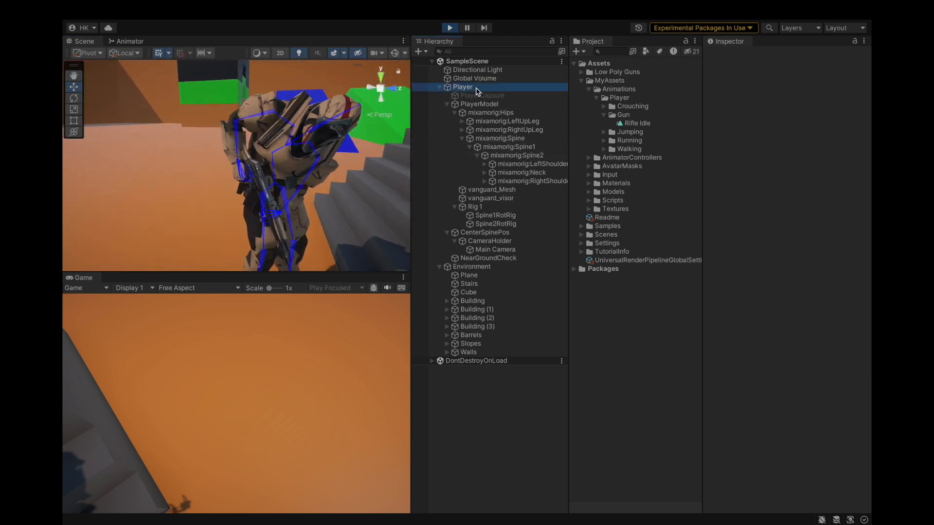
{"action": "scroll", "coordinate": [316, 187], "scroll_direction": "down", "scroll_amount": 3}
{"action": "scroll", "coordinate": [286, 179], "scroll_direction": "up", "scroll_amount": 3}
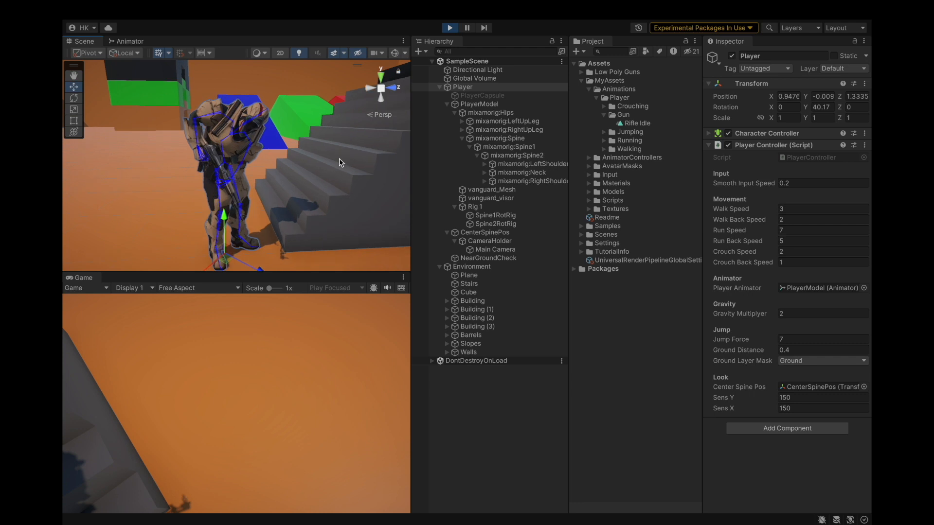
Inspect the Spine1 and Spine bones' transforms during play, then exit Play mode.
{"action": "left_click", "coordinate": [514, 148]}
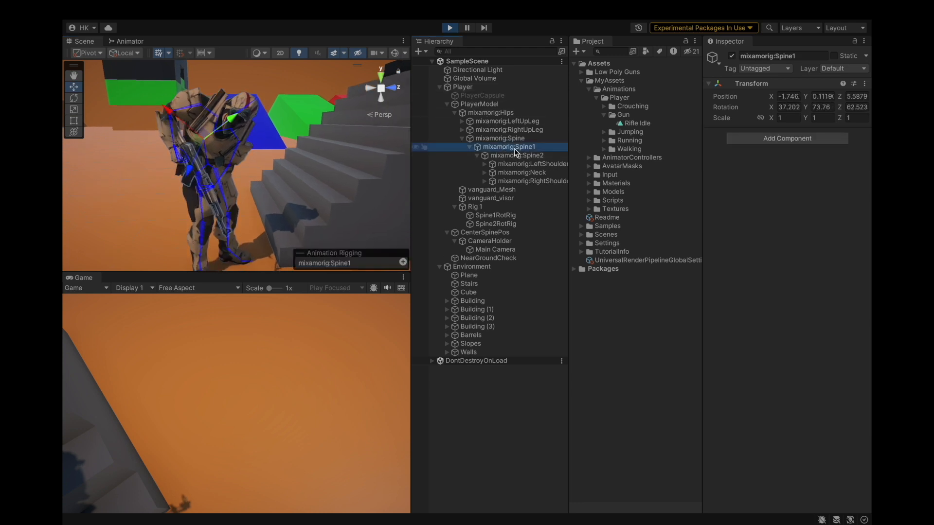
{"action": "left_click", "coordinate": [519, 139]}
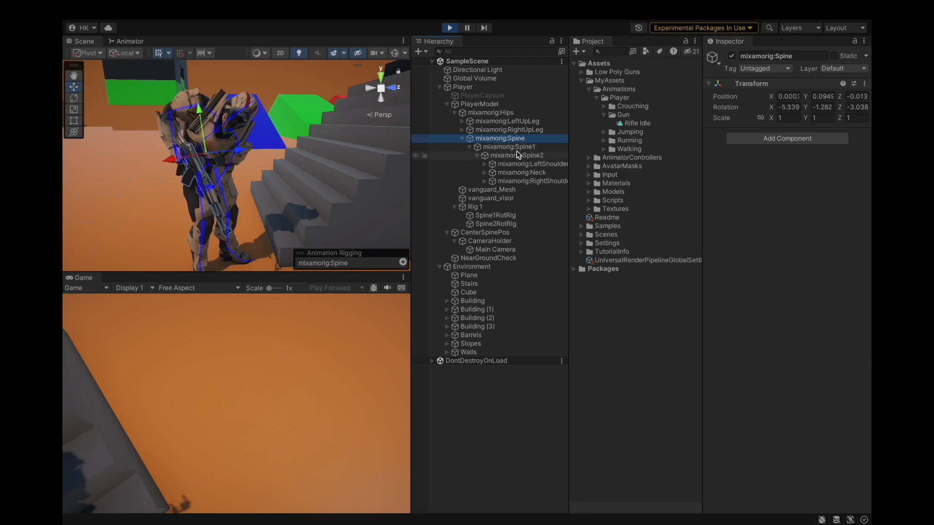
{"action": "left_click", "coordinate": [450, 28]}
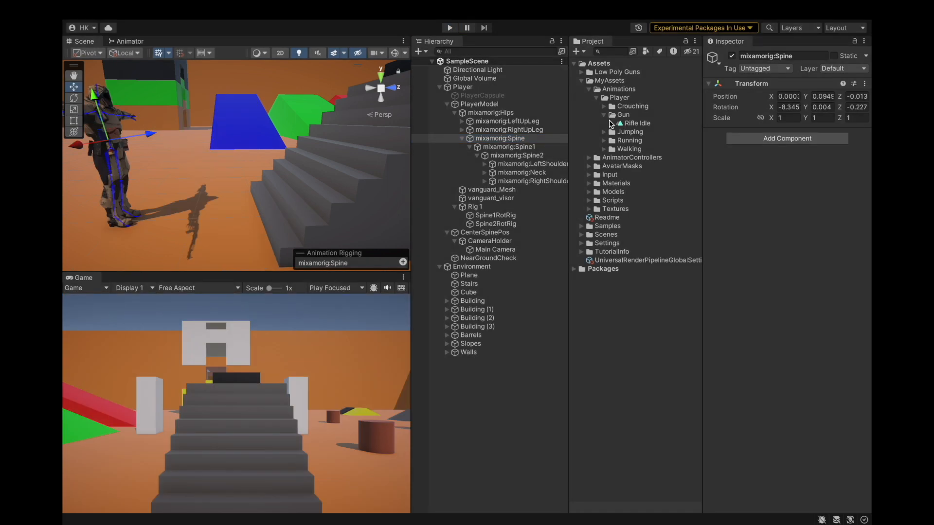
Create a new avatar mask named MovementMask in the MyAssets/AvatarMasks folder.
{"action": "left_click", "coordinate": [598, 98]}
{"action": "left_click", "coordinate": [589, 89]}
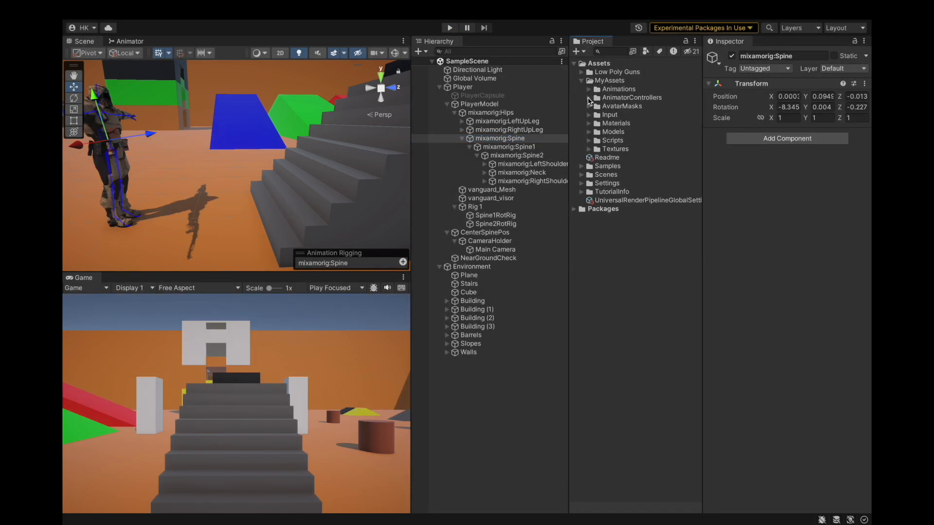
{"action": "left_click", "coordinate": [589, 108]}
{"action": "right_click", "coordinate": [603, 108]}
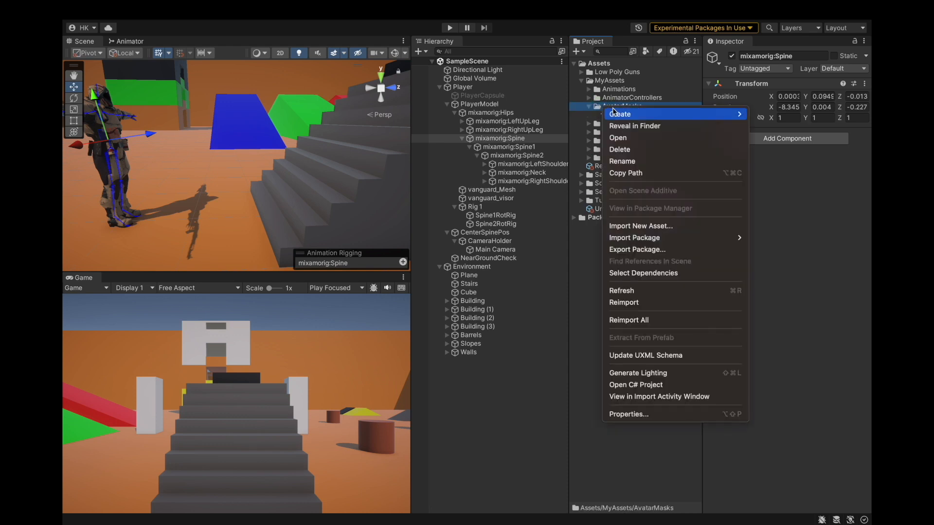
{"action": "mouse_move", "coordinate": [614, 112]}
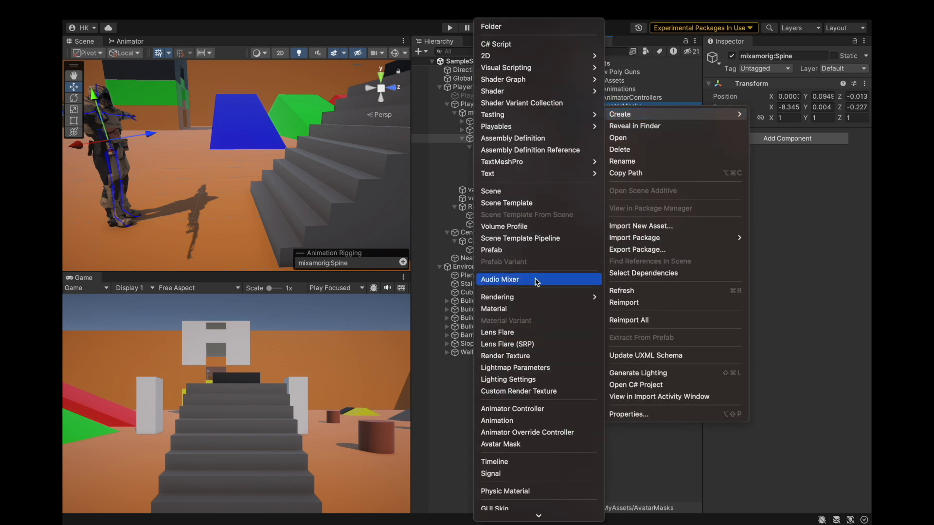
{"action": "scroll", "coordinate": [493, 382], "scroll_direction": "down", "scroll_amount": 3}
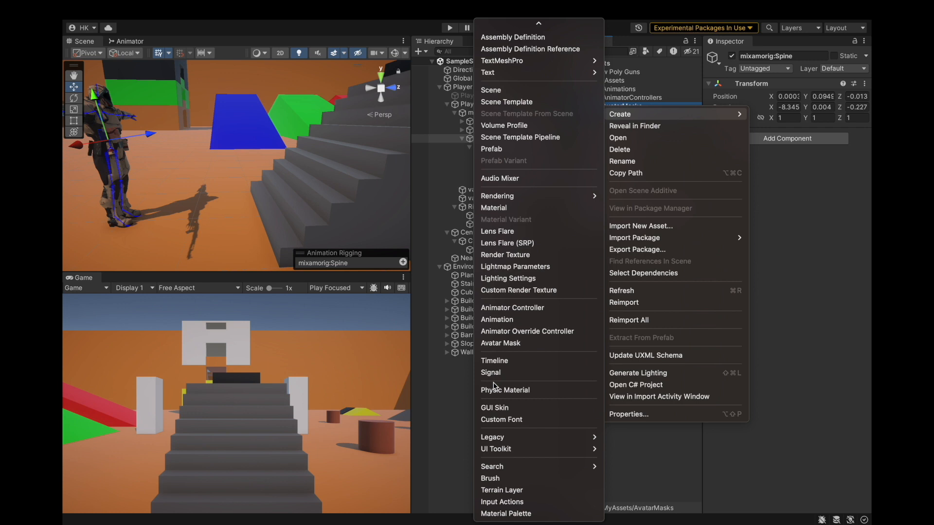
{"action": "left_click", "coordinate": [506, 340]}
{"action": "key", "text": "BackSpace"}
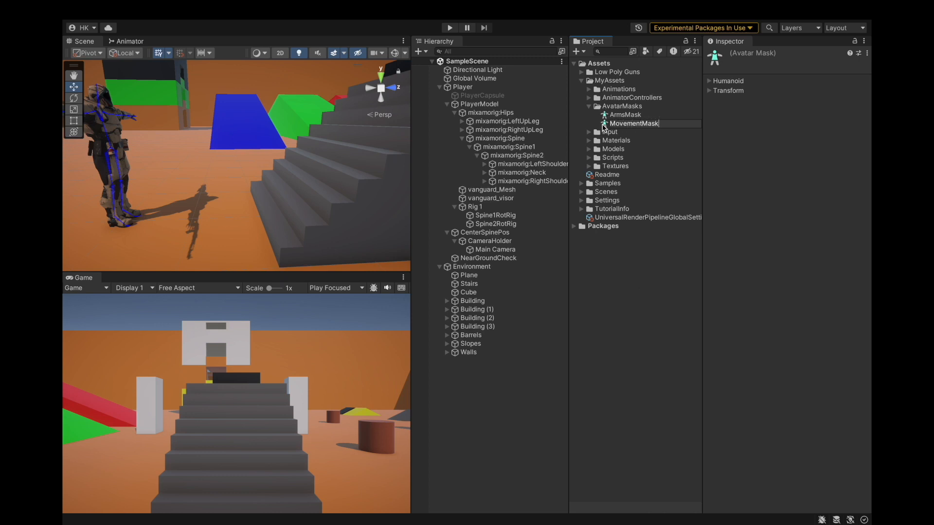
{"action": "key", "text": "Return"}
Set MovementMask's transform skeleton source to the Vanguard avatar and import its skeleton.
{"action": "left_click", "coordinate": [713, 83]}
{"action": "left_click", "coordinate": [714, 83]}
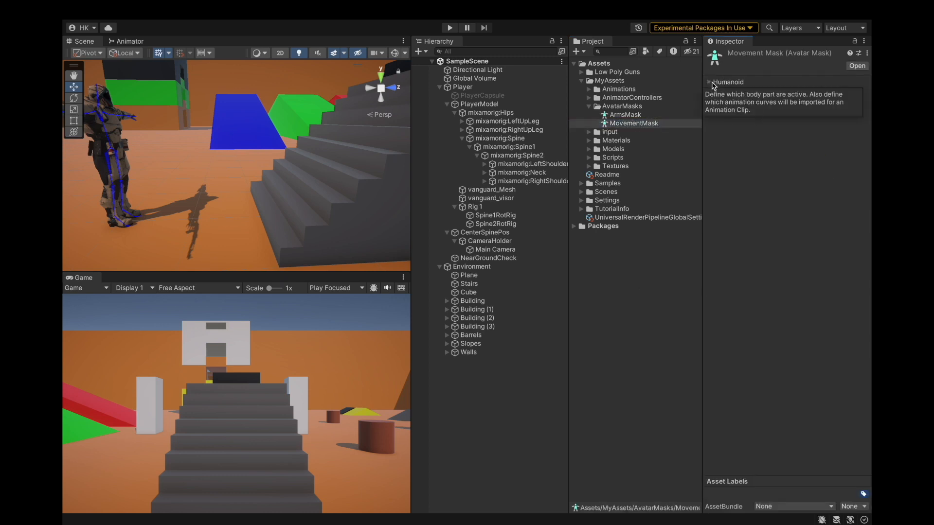
{"action": "left_click", "coordinate": [714, 92]}
{"action": "left_click", "coordinate": [864, 102]}
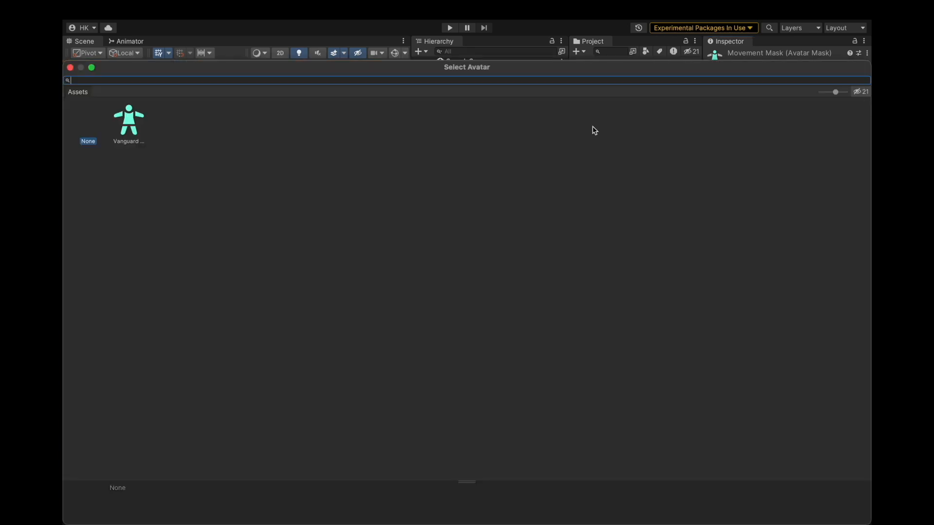
{"action": "double_click", "coordinate": [139, 128]}
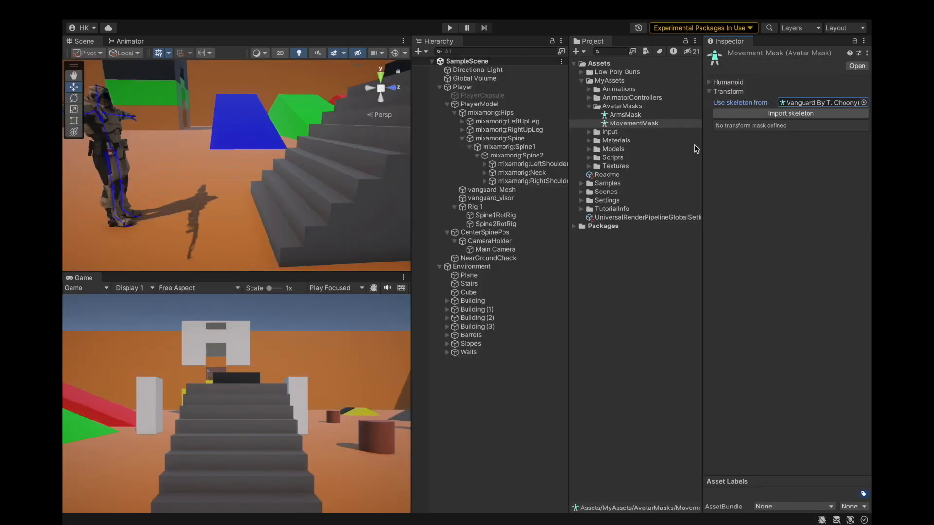
{"action": "left_click", "coordinate": [756, 112]}
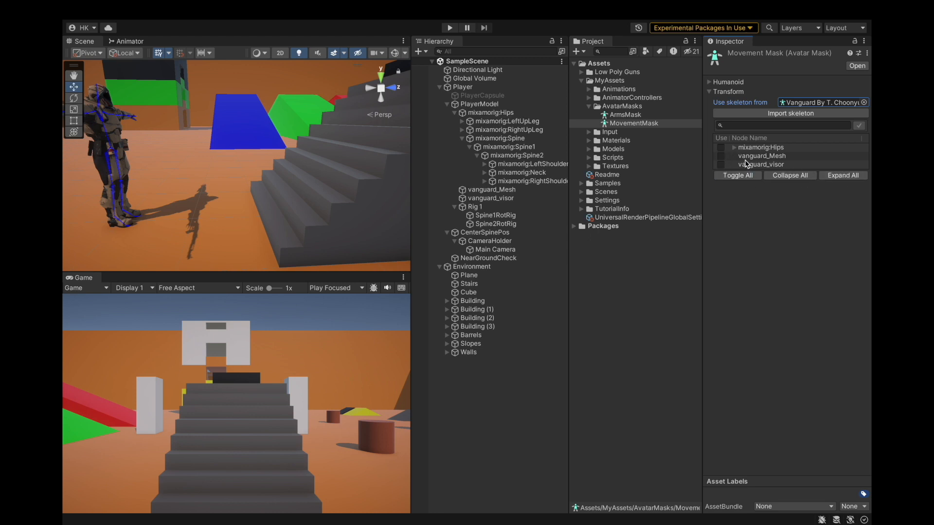
Enable mixamorig:Hips and every bone of both leg chains in MovementMask's transform list.
{"action": "left_click", "coordinate": [735, 148]}
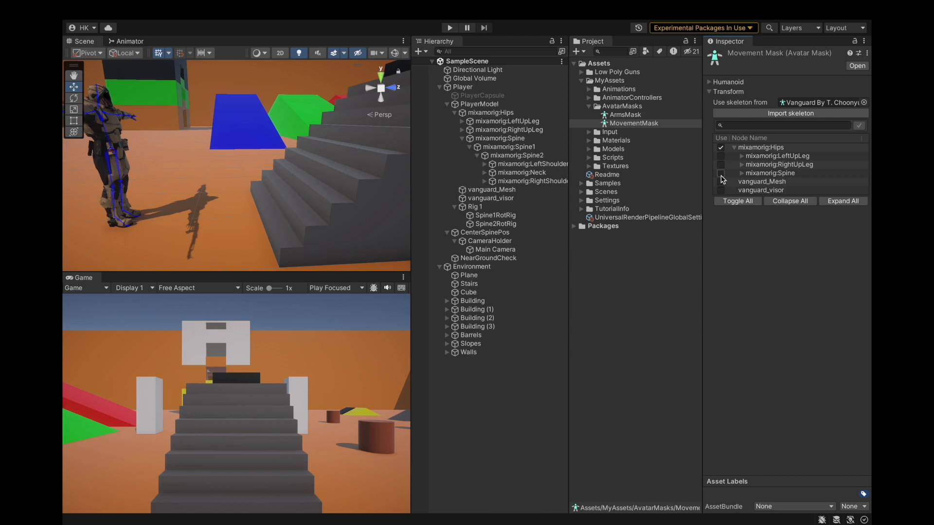
{"action": "left_click", "coordinate": [741, 174]}
{"action": "left_click", "coordinate": [742, 174]}
{"action": "left_click", "coordinate": [721, 156]}
{"action": "left_click", "coordinate": [721, 165]}
{"action": "left_click", "coordinate": [741, 165]}
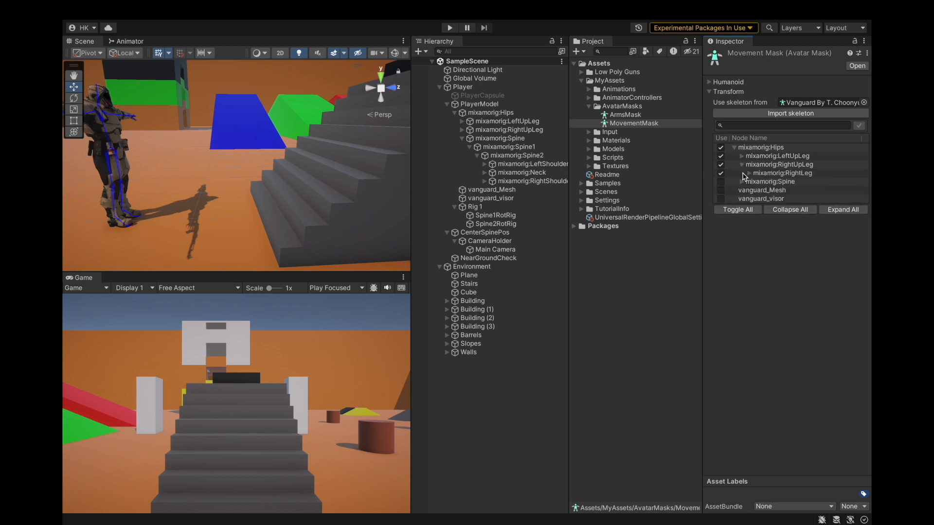
{"action": "left_click", "coordinate": [748, 174]}
{"action": "left_click", "coordinate": [757, 182]}
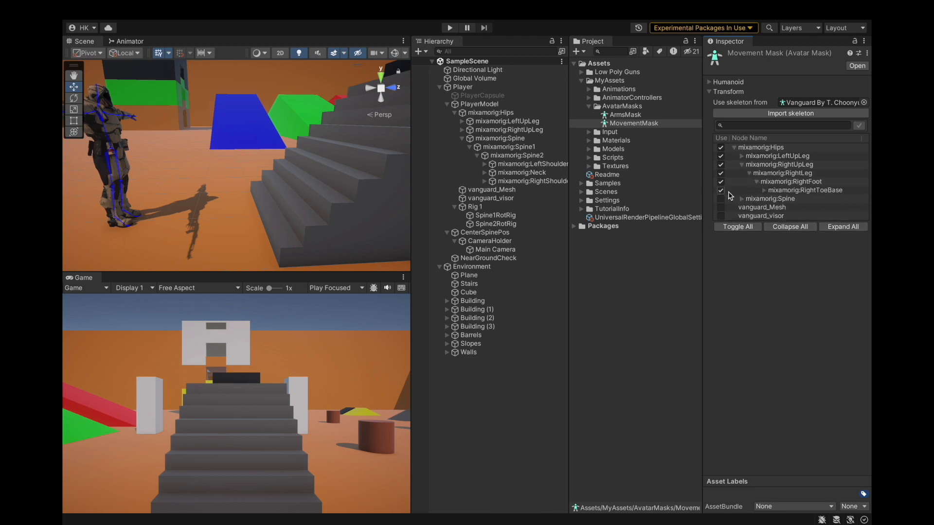
{"action": "left_click", "coordinate": [764, 190]}
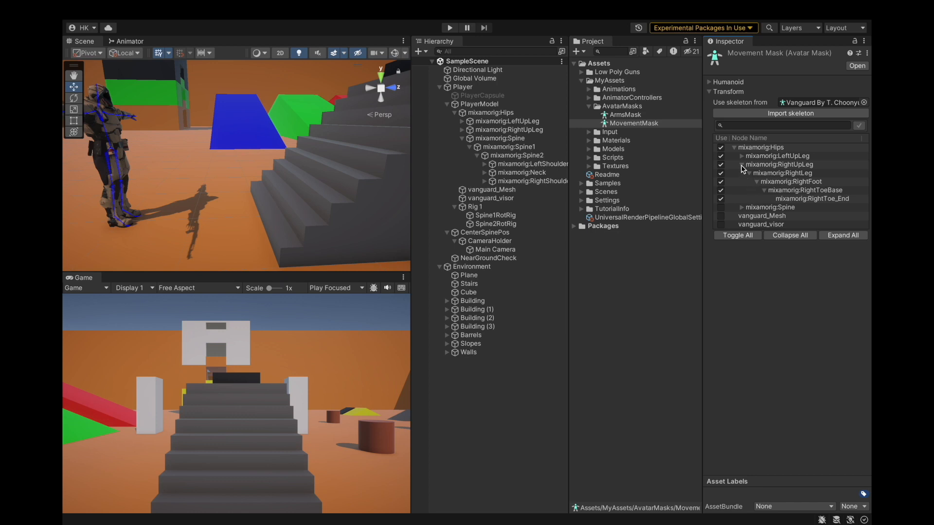
{"action": "left_click", "coordinate": [742, 166]}
{"action": "left_click", "coordinate": [742, 156]}
{"action": "left_click", "coordinate": [749, 164]}
{"action": "left_click", "coordinate": [757, 173]}
{"action": "left_click", "coordinate": [761, 181]}
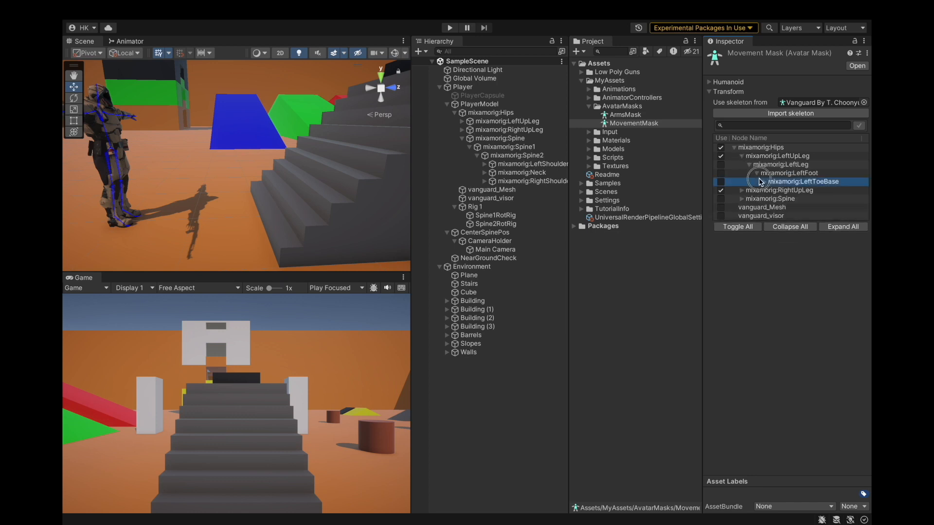
{"action": "left_click", "coordinate": [763, 183]}
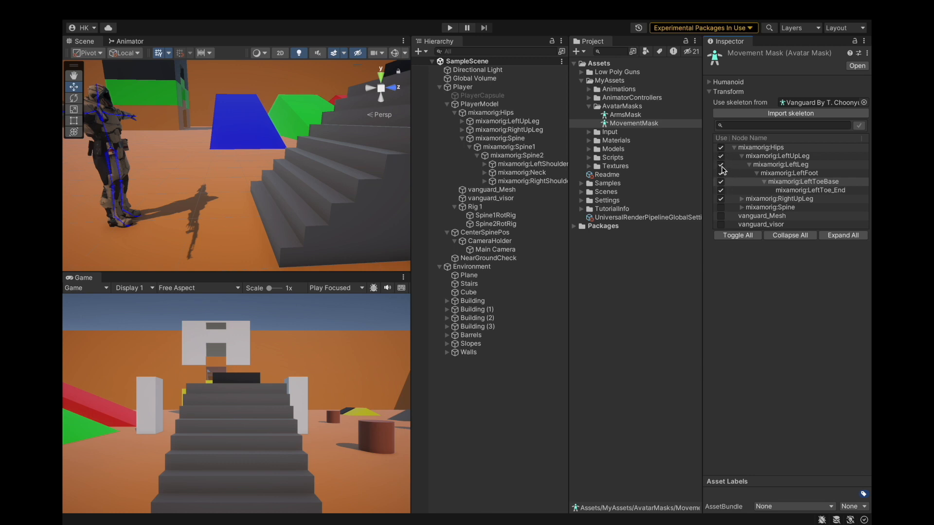
{"action": "left_click", "coordinate": [735, 147]}
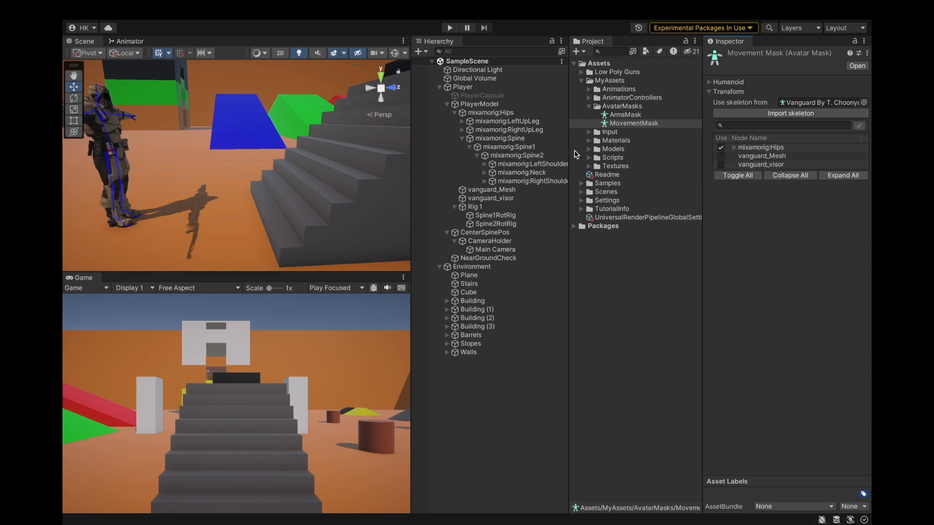
Assign MovementMask as the mask of the Animator's Base Layer.
{"action": "left_click", "coordinate": [118, 44]}
{"action": "left_click", "coordinate": [139, 77]}
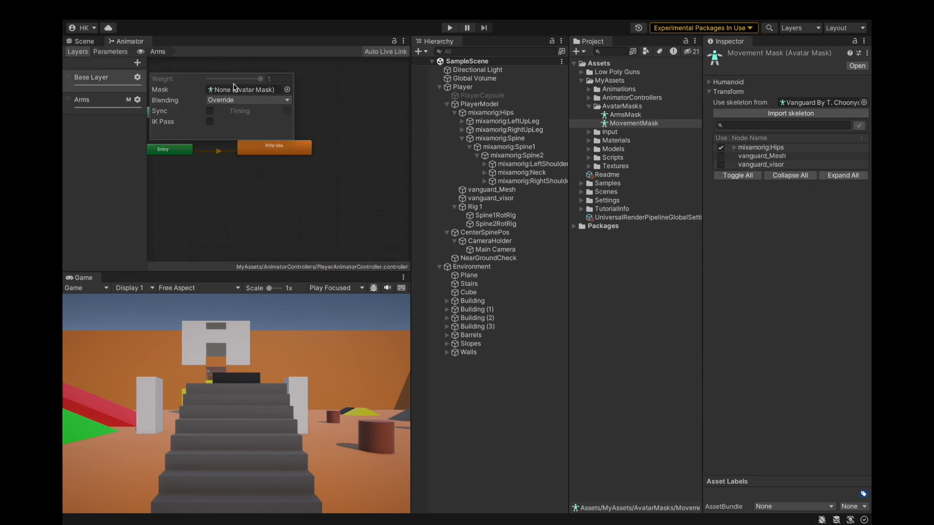
{"action": "left_click", "coordinate": [286, 92]}
{"action": "double_click", "coordinate": [181, 131]}
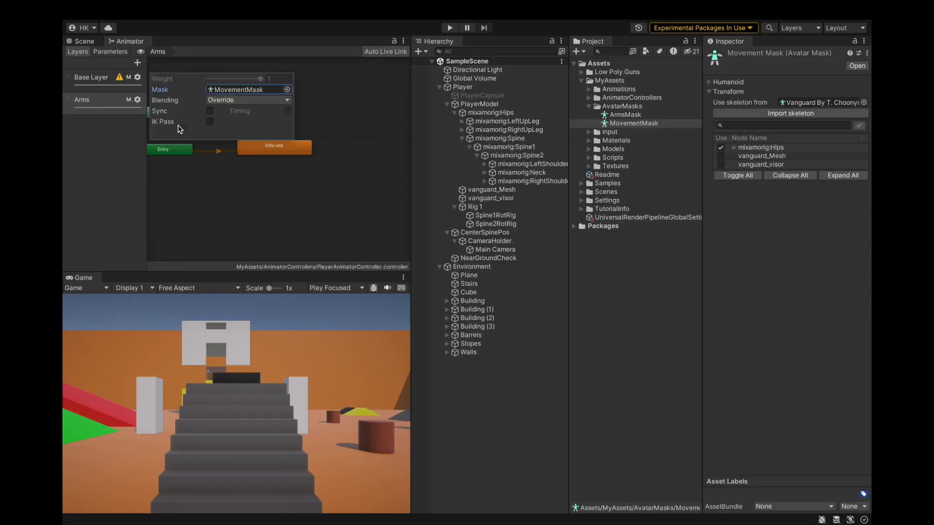
{"action": "left_click", "coordinate": [129, 159]}
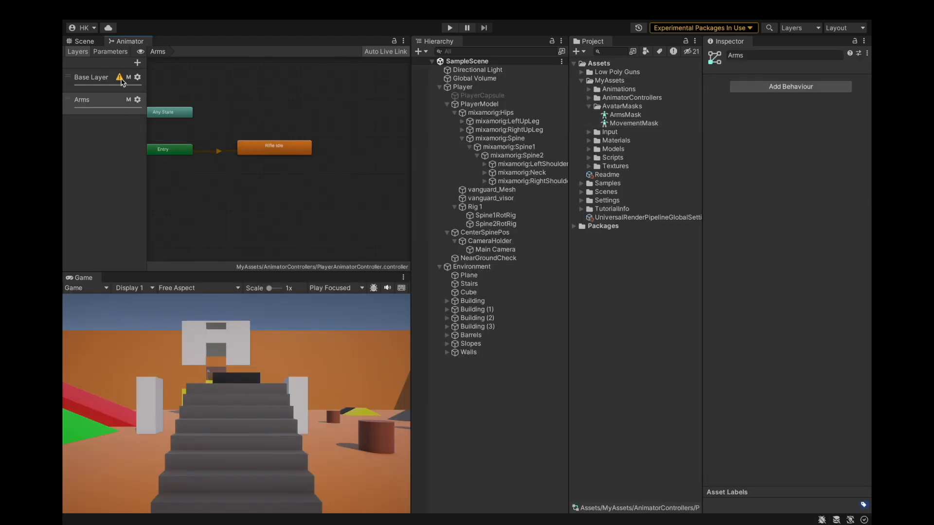
Enter Play mode and walk the player around the scene to test the masked animations, then stop playing.
{"action": "left_click", "coordinate": [116, 85]}
{"action": "left_click", "coordinate": [105, 101]}
{"action": "left_click", "coordinate": [97, 41]}
{"action": "left_click", "coordinate": [450, 28]}
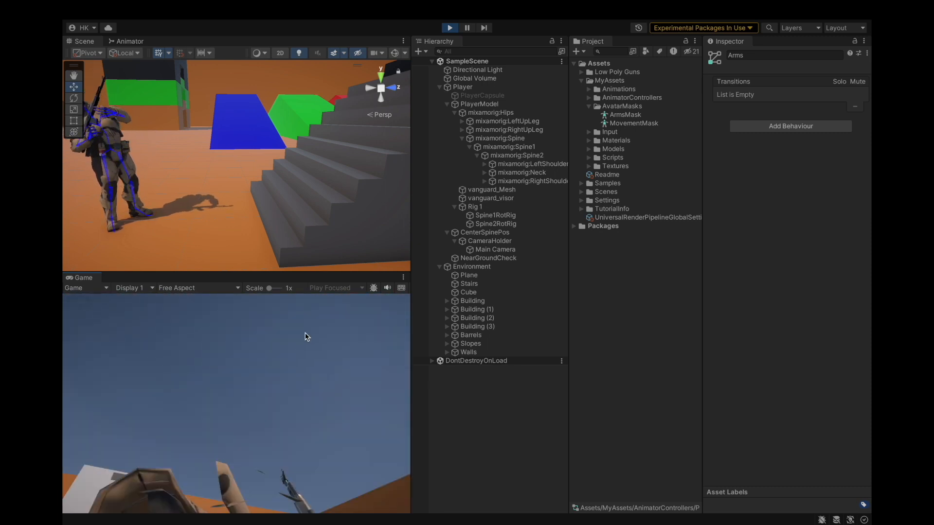
{"action": "left_click", "coordinate": [465, 404]}
{"action": "left_click", "coordinate": [314, 331]}
{"action": "key", "text": "w"}
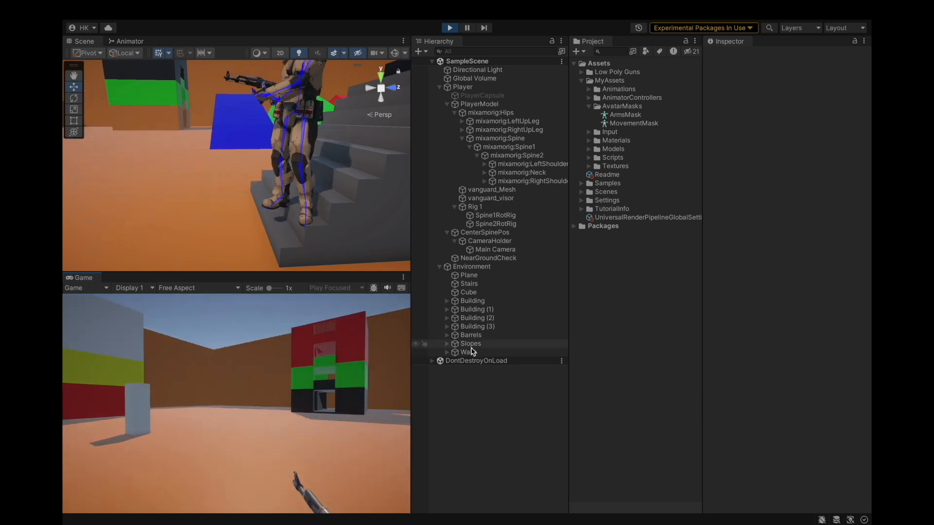
{"action": "key", "text": "s"}
{"action": "key", "text": "s"}
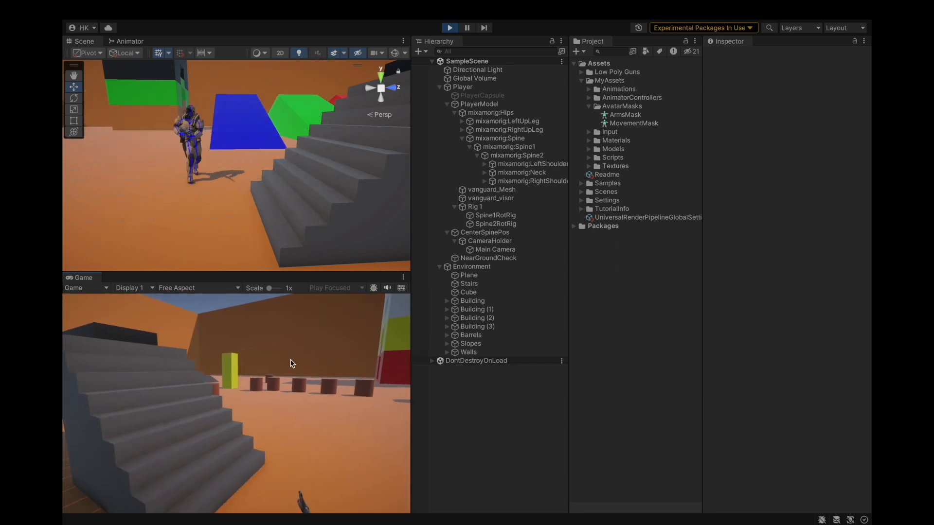
{"action": "key", "text": "w"}
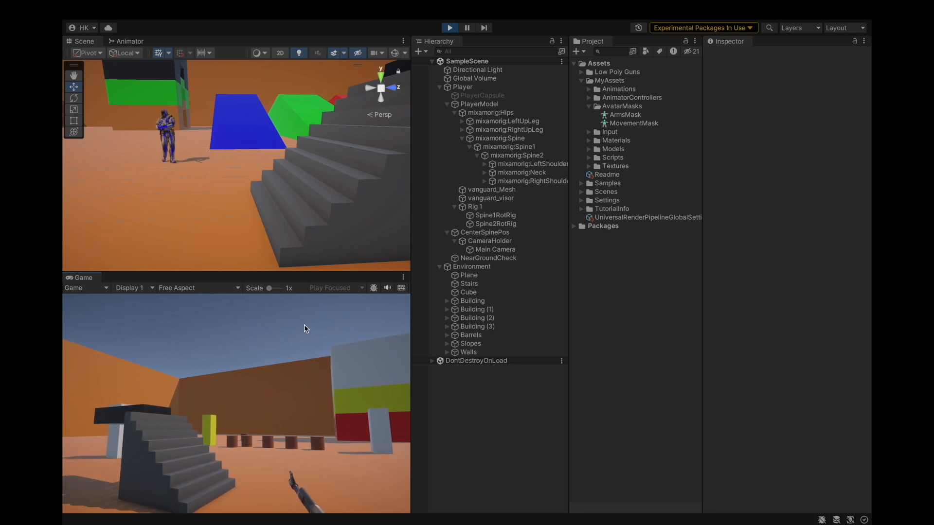
{"action": "key", "text": "w"}
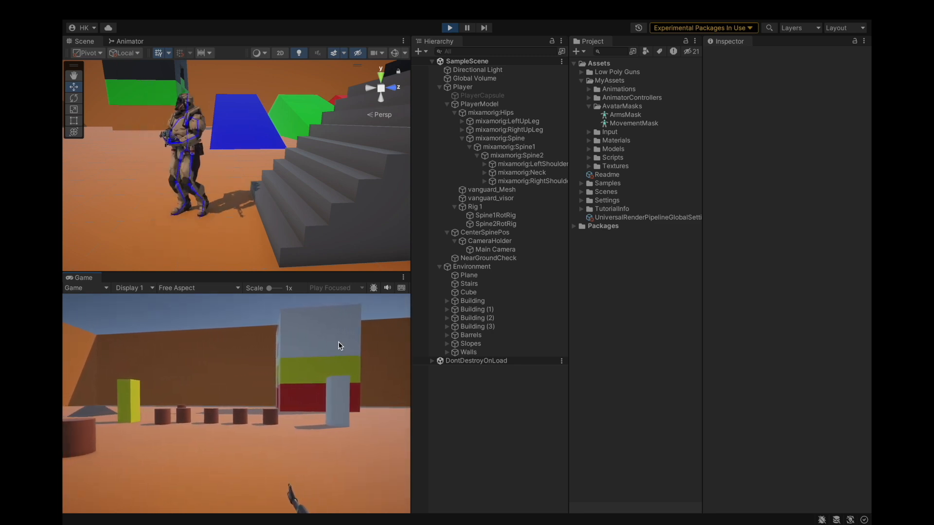
{"action": "key", "text": "d"}
{"action": "key", "text": "a"}
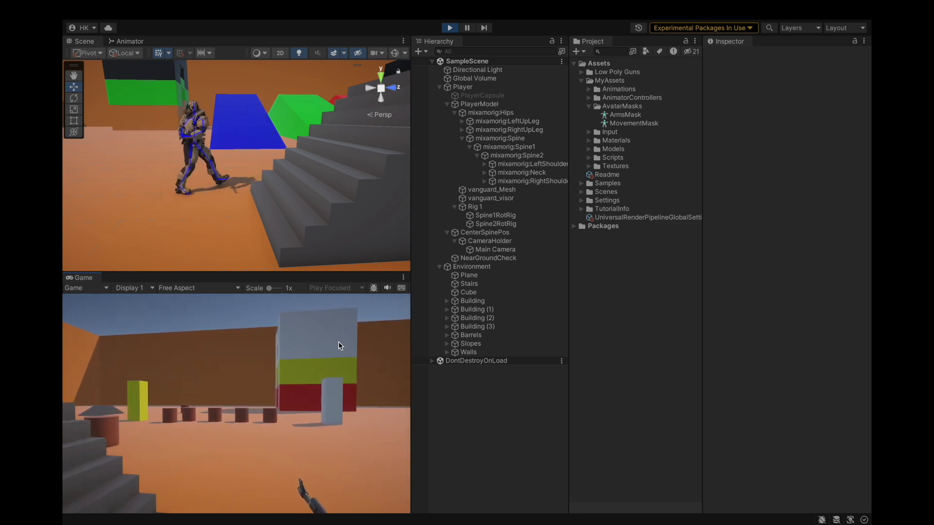
{"action": "key", "text": "s"}
{"action": "key", "text": "s"}
{"action": "key", "text": "d"}
{"action": "key", "text": "w"}
{"action": "key", "text": "w"}
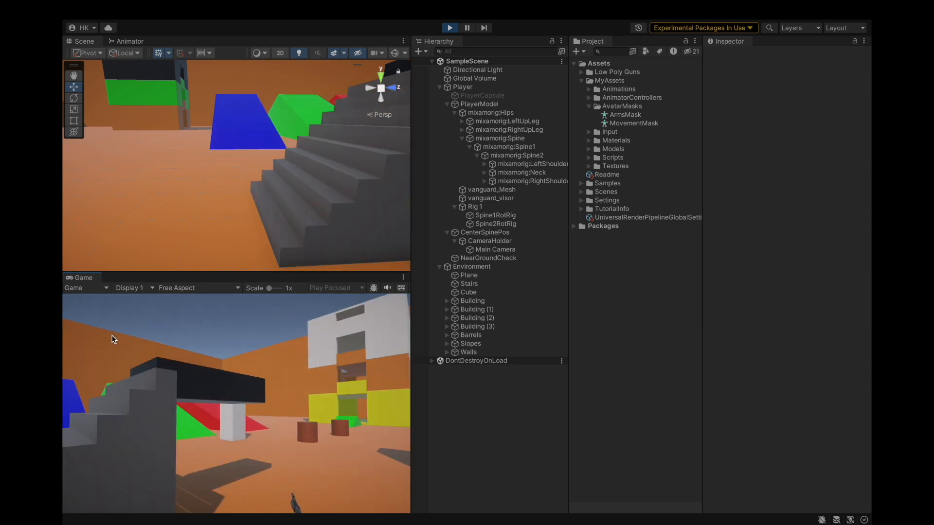
{"action": "key", "text": "w"}
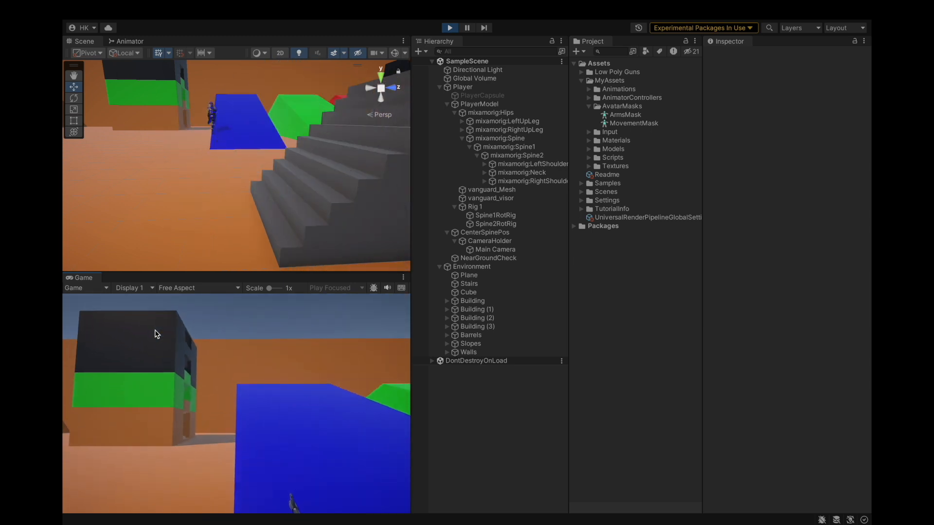
{"action": "key", "text": "w"}
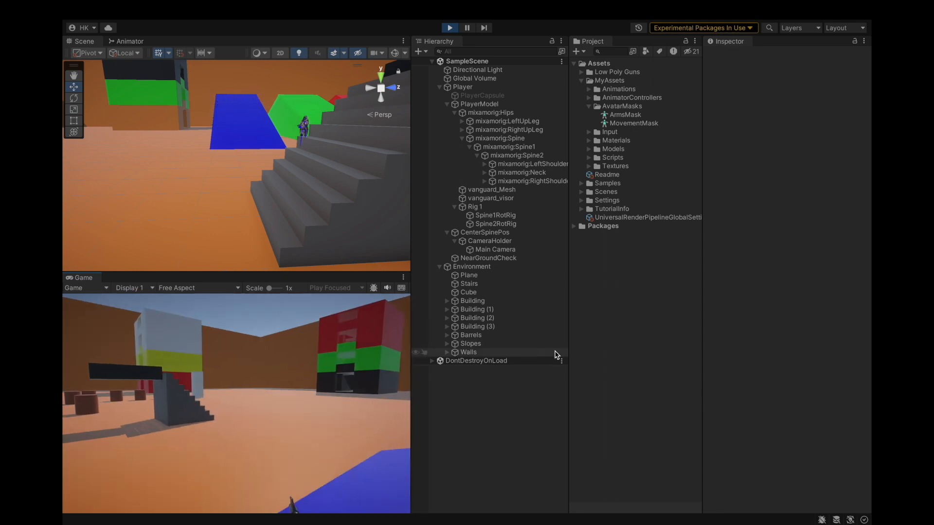
{"action": "key", "text": "w"}
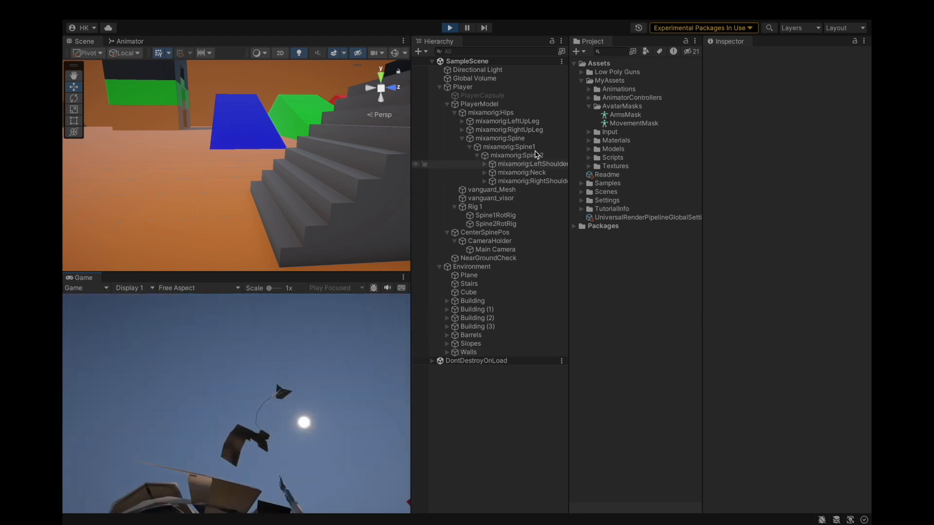
{"action": "left_click", "coordinate": [449, 28]}
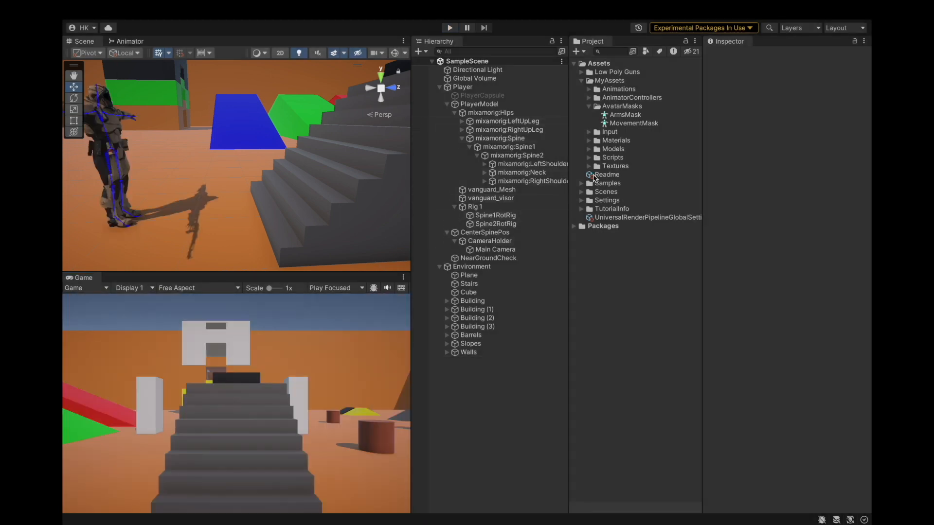
Create a C# script named FollowTransformRot in the MyAssets Scripts folder.
{"action": "left_click", "coordinate": [589, 106]}
{"action": "left_click", "coordinate": [589, 140]}
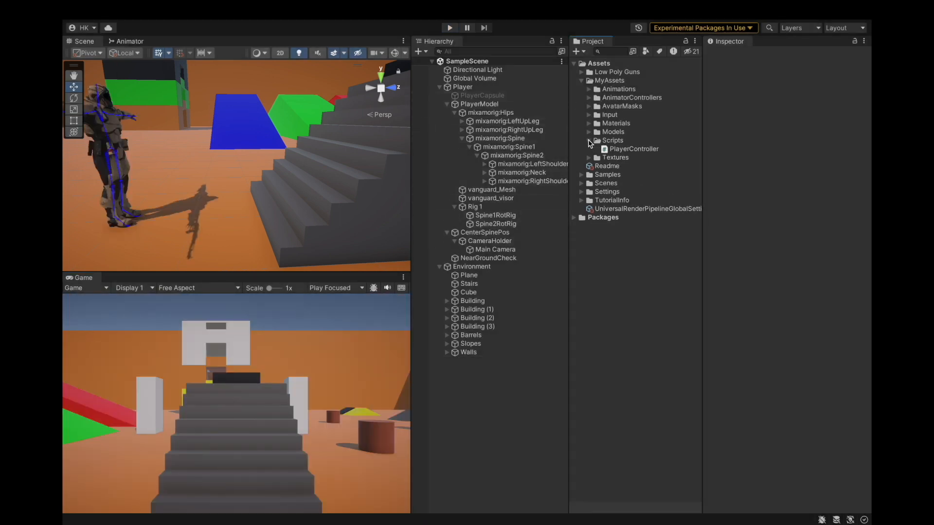
{"action": "right_click", "coordinate": [605, 142]}
{"action": "mouse_move", "coordinate": [621, 144]}
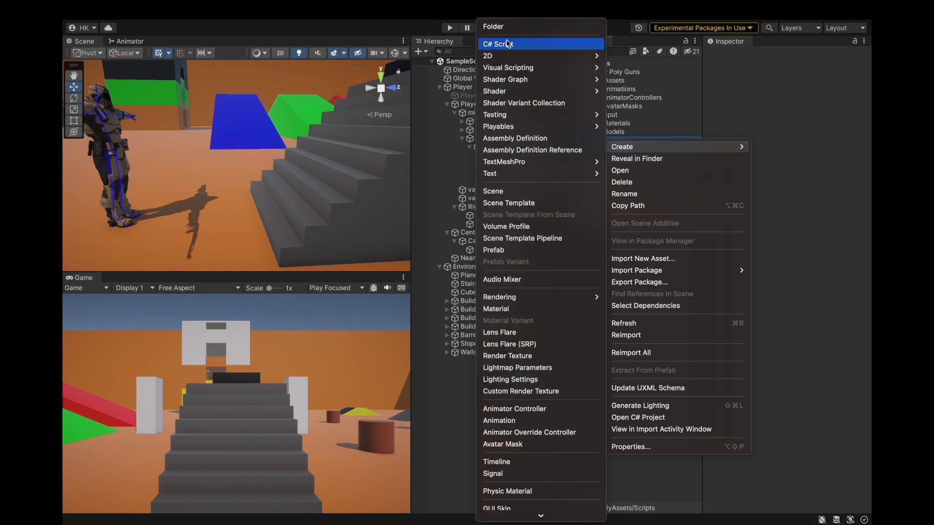
{"action": "left_click", "coordinate": [508, 40]}
{"action": "type", "text": "FollowTransformRo"}
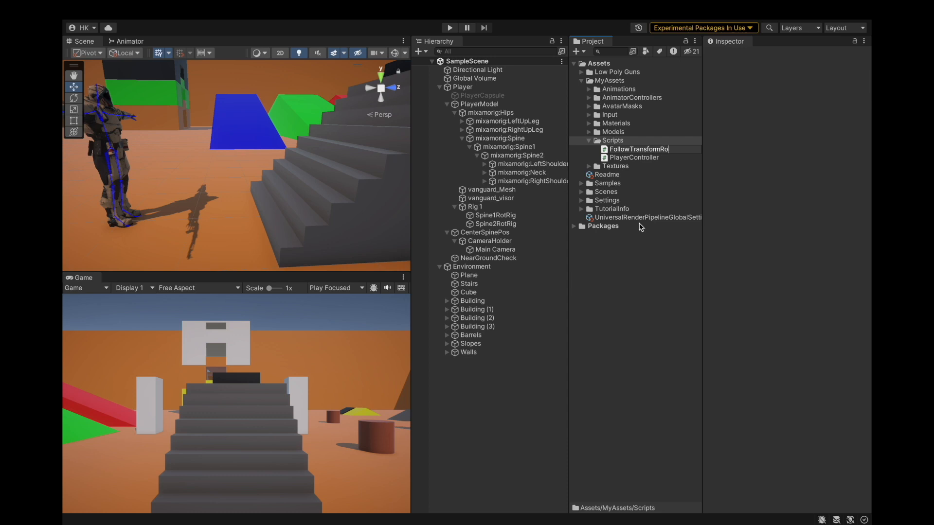
{"action": "type", "text": "t"}
{"action": "key", "text": "Return"}
Create a second C# script in the Scripts folder named FollowTransformPos.
{"action": "left_click", "coordinate": [633, 141]}
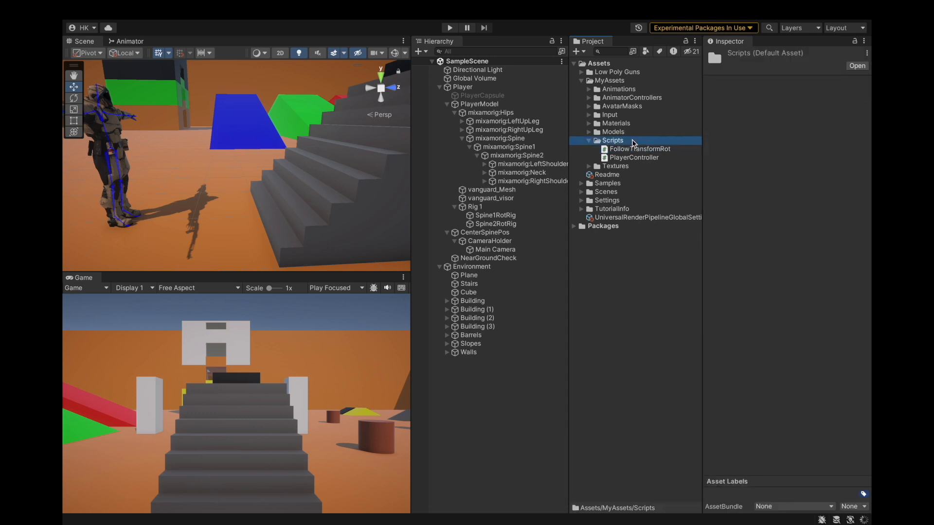
{"action": "right_click", "coordinate": [633, 140]}
{"action": "mouse_move", "coordinate": [647, 144]}
{"action": "type", "text": "FollowTransformPos"}
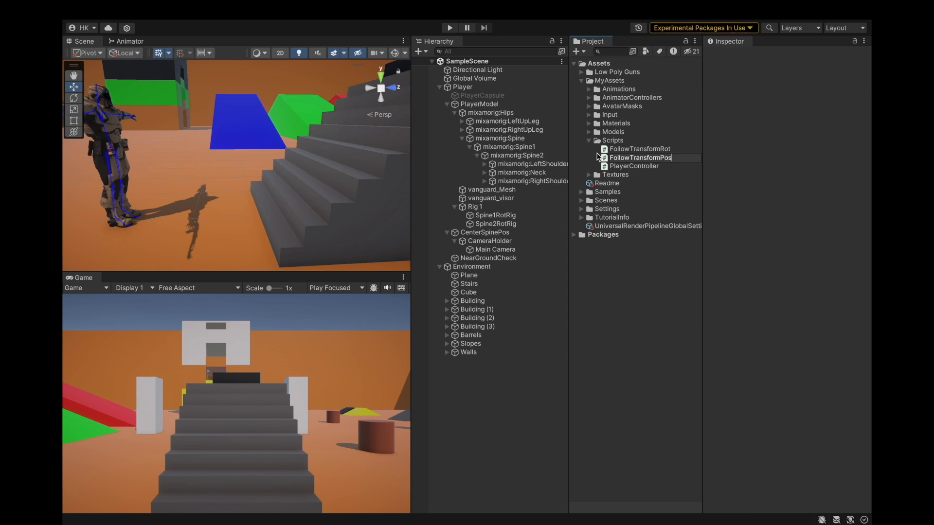
Open the C# project in Visual Studio and open the FollowTransformRot and FollowTransformPos scripts.
{"action": "left_click", "coordinate": [616, 149]}
{"action": "right_click", "coordinate": [626, 150]}
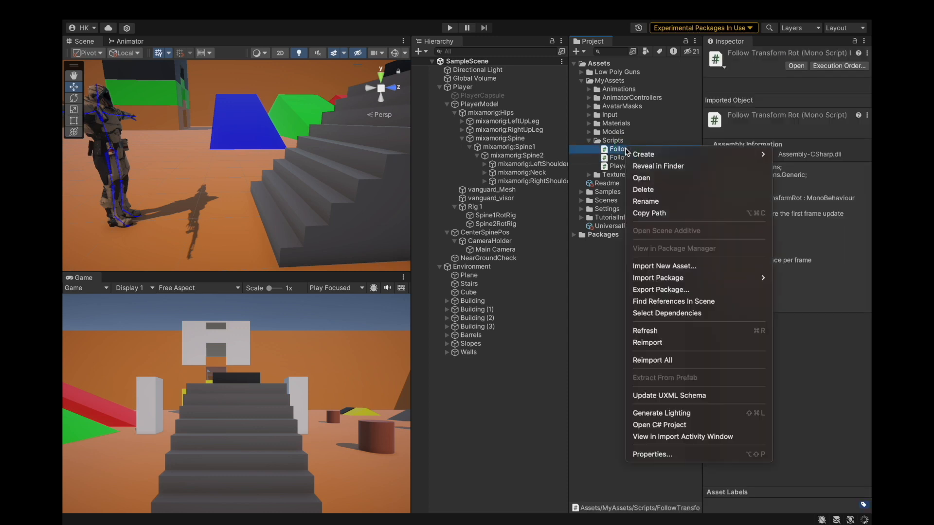
{"action": "left_click", "coordinate": [658, 425]}
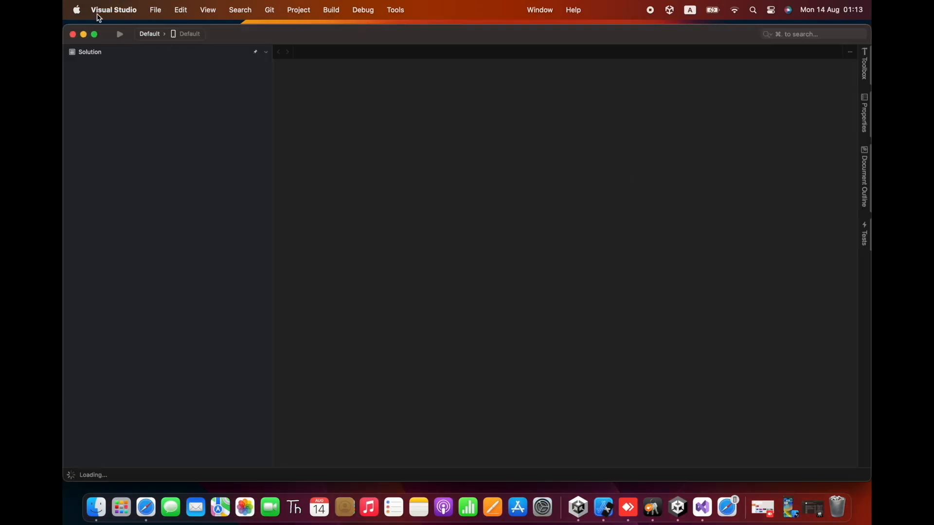
{"action": "left_click", "coordinate": [96, 33]}
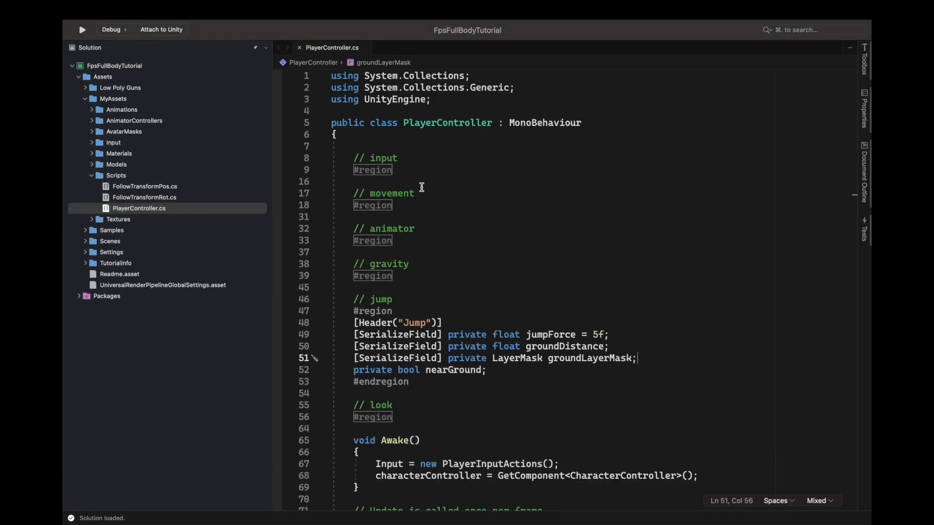
{"action": "double_click", "coordinate": [178, 197]}
{"action": "double_click", "coordinate": [178, 186]}
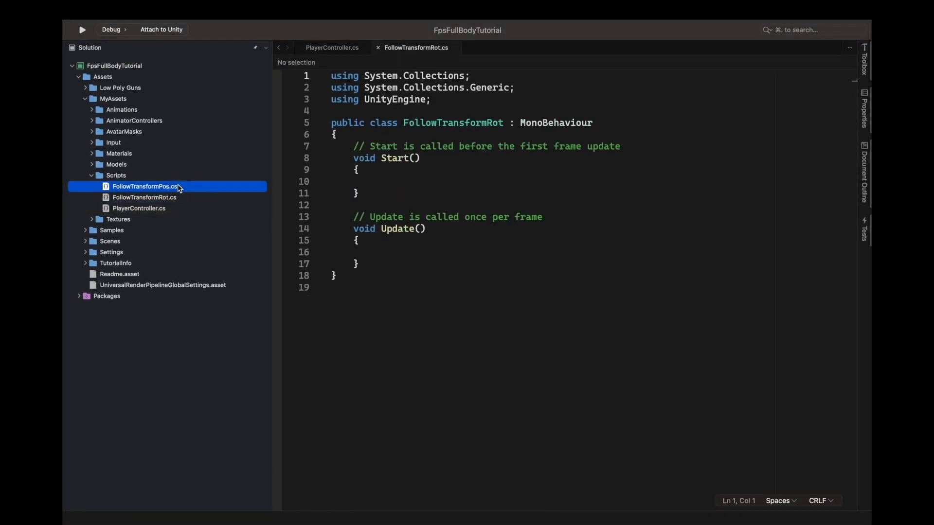
Declare a serialized private Transform field named target in the FollowTransformPos class.
{"action": "left_click", "coordinate": [396, 135]}
{"action": "key", "text": "Return"}
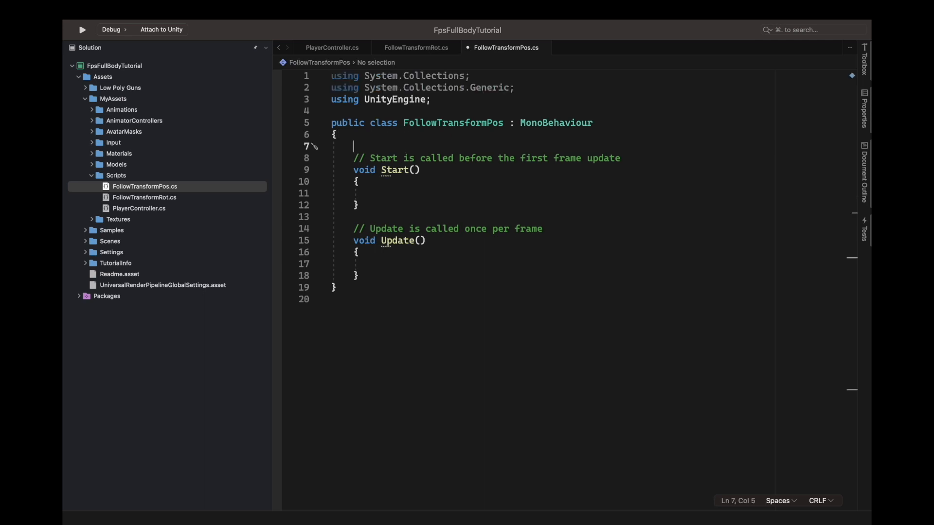
{"action": "type", "text": "[SerializeField]"}
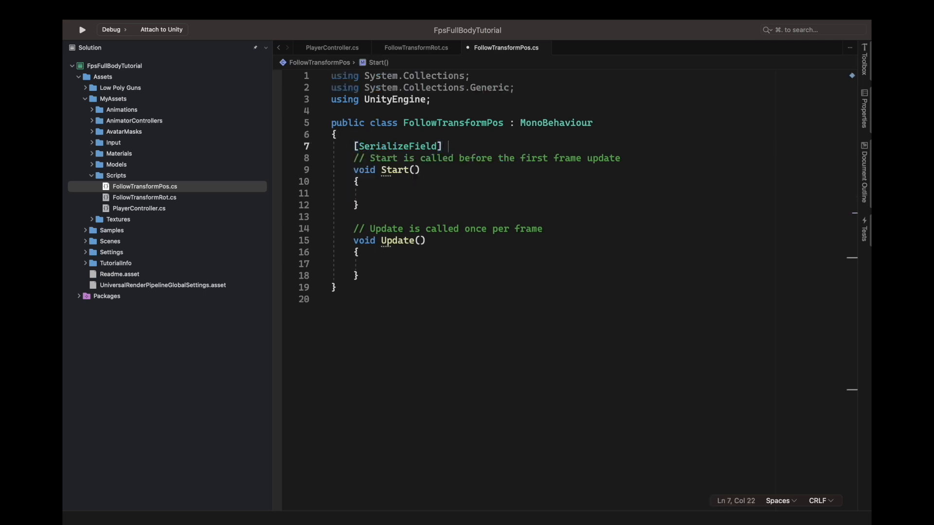
{"action": "type", "text": " private tra"}
{"action": "key", "text": "Down"}
{"action": "key", "text": "Down"}
{"action": "key", "text": "Down"}
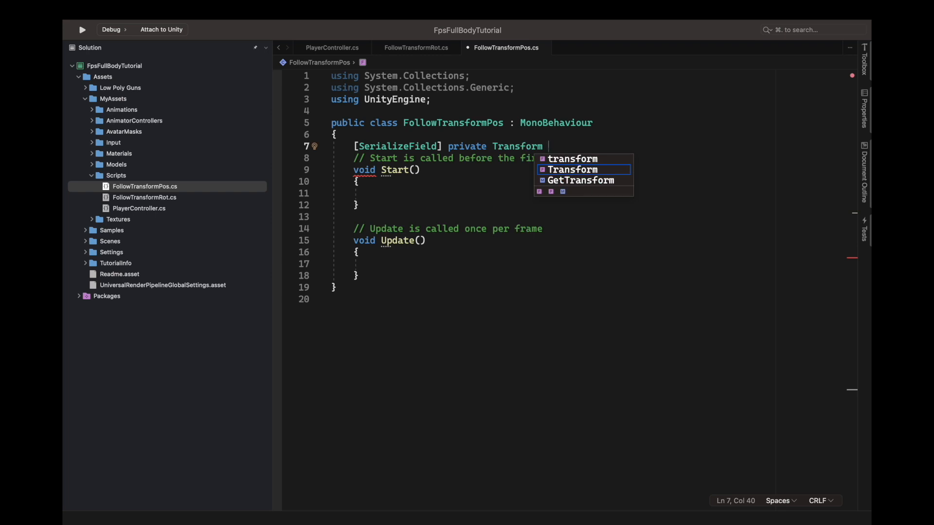
{"action": "type", "text": "target"}
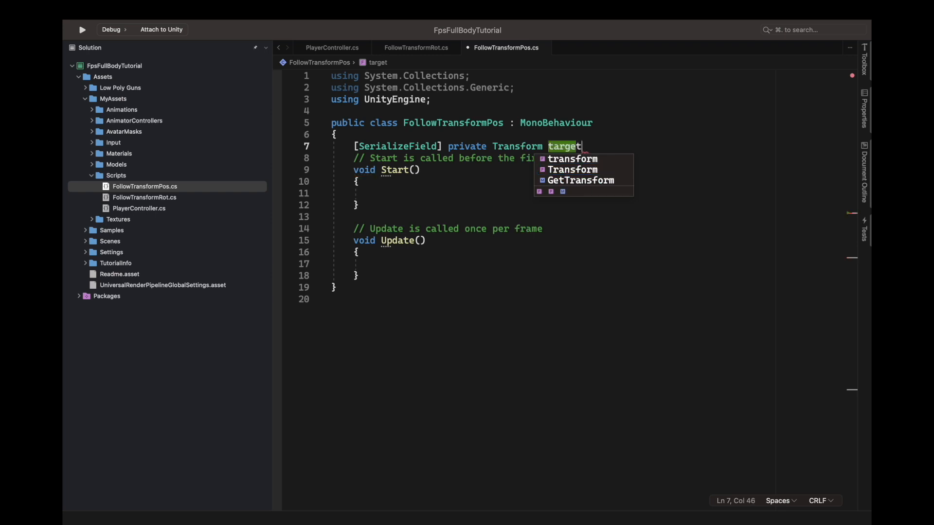
{"action": "type", "text": ";"}
In FollowTransformPos's Update, set transform.position = target.position;.
{"action": "left_click", "coordinate": [433, 195]}
{"action": "left_click", "coordinate": [425, 253]}
{"action": "left_click", "coordinate": [433, 263]}
{"action": "scroll", "coordinate": [446, 287], "scroll_direction": "down", "scroll_amount": 1}
{"action": "scroll", "coordinate": [446, 287], "scroll_direction": "up", "scroll_amount": 1}
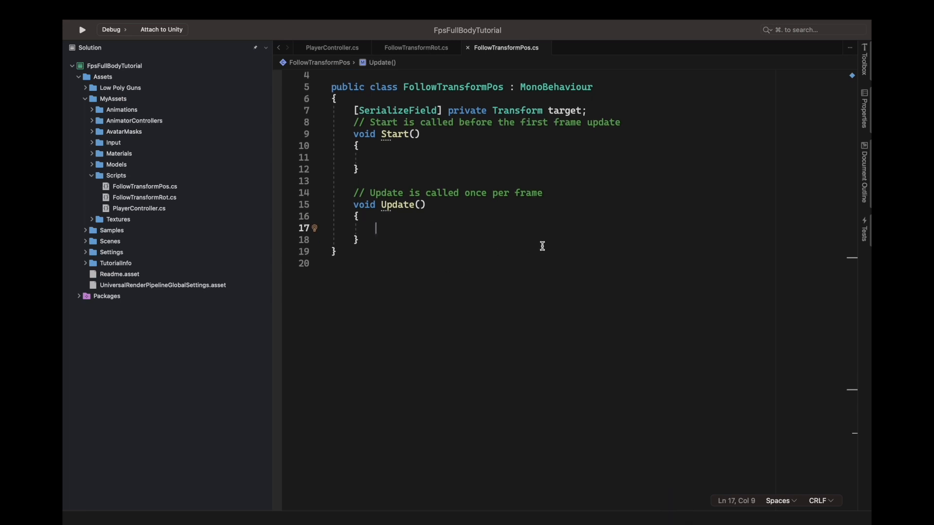
{"action": "type", "text": "transform.position"}
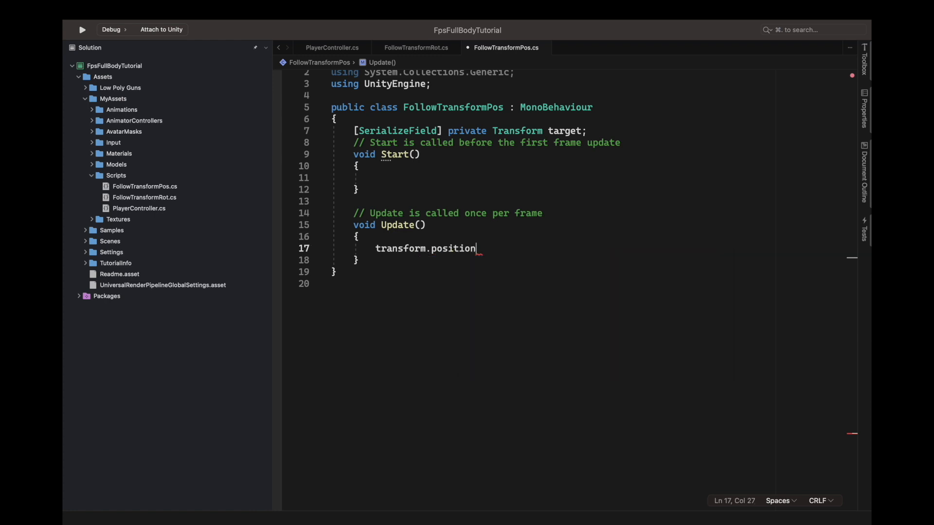
{"action": "type", "text": " = target.po"}
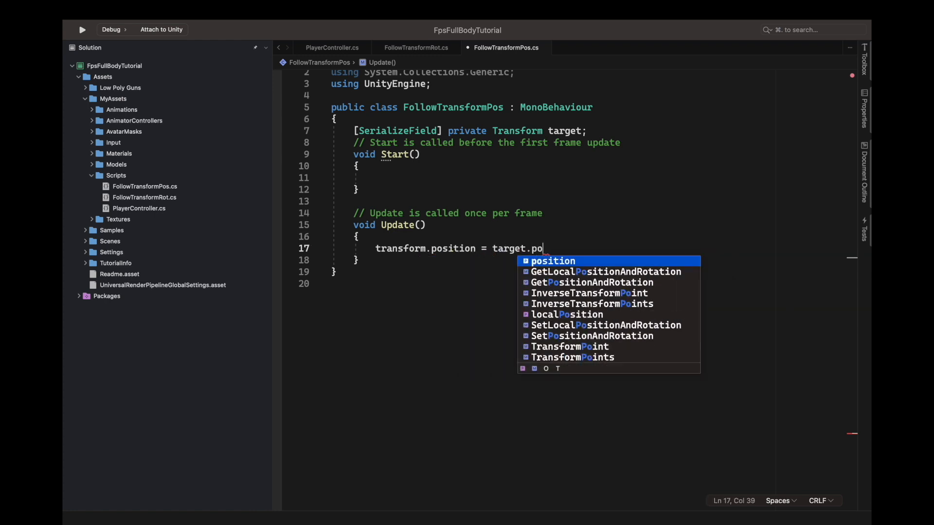
{"action": "key", "text": "Return"}
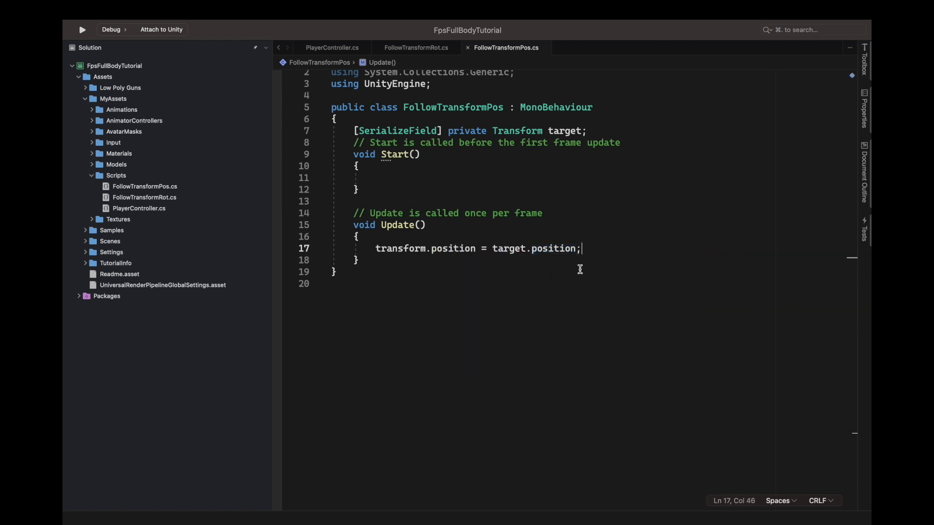
Declare a serialized private Transform target field in FollowTransformRot and save the script.
{"action": "left_click", "coordinate": [416, 47]}
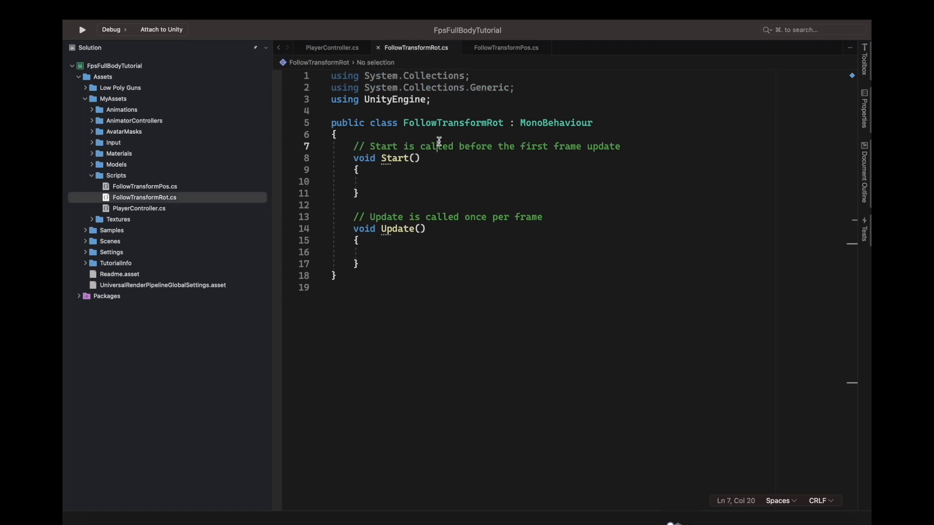
{"action": "key", "text": "Return"}
{"action": "type", "text": "[se"}
{"action": "key", "text": "Return"}
{"action": "type", "text": "] private Transform targer"}
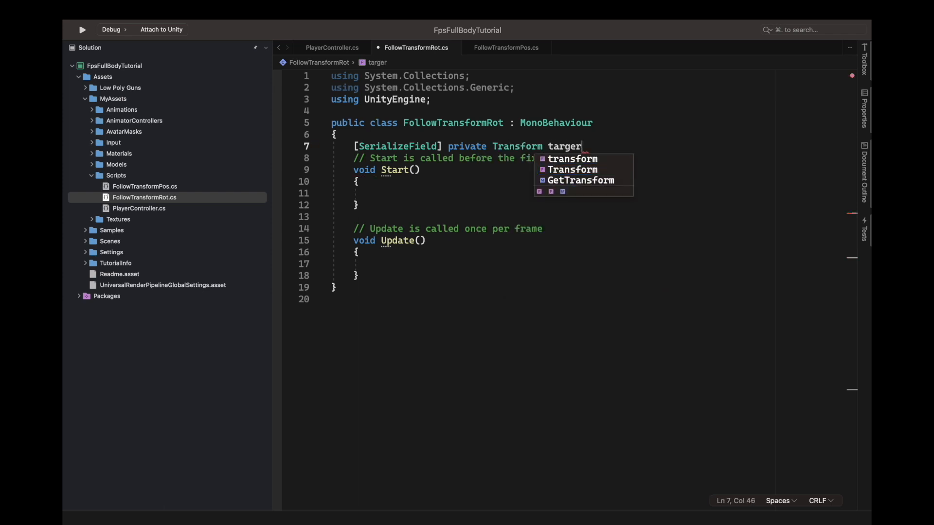
{"action": "type", "text": "\\t"}
{"action": "key", "text": "BackSpace"}
{"action": "key", "text": "BackSpace"}
{"action": "key", "text": "BackSpace"}
{"action": "type", "text": "t"}
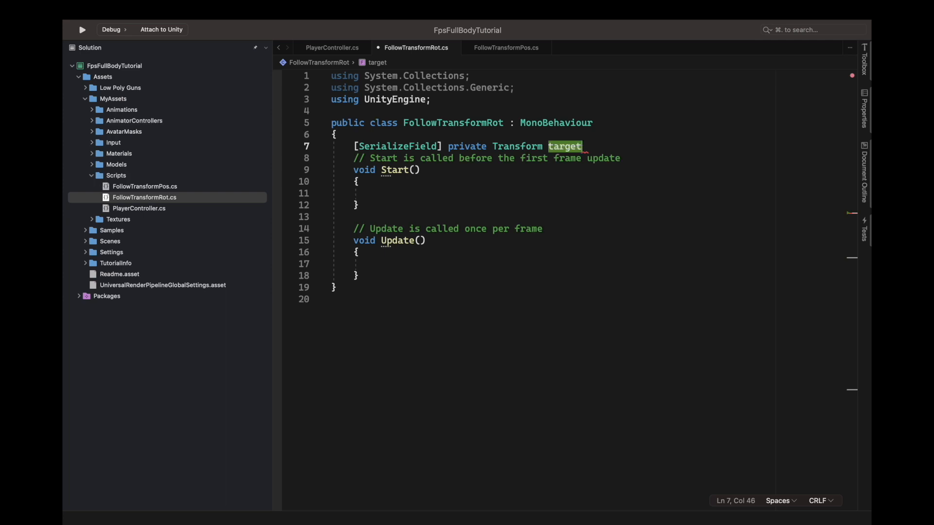
{"action": "type", "text": ";"}
{"action": "key", "text": "super+s"}
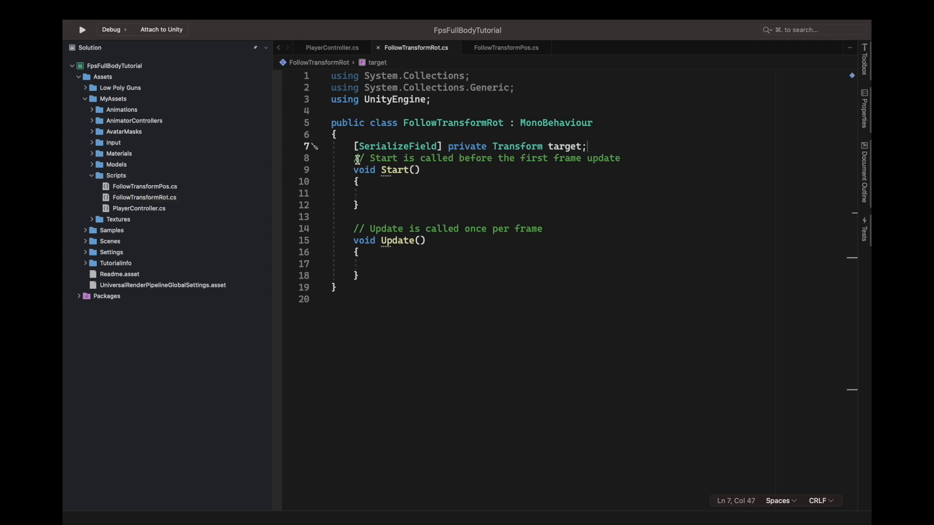
In FollowTransformRot's Update, set transform.rotation = target.rotation; and return to Unity.
{"action": "left_click", "coordinate": [424, 264]}
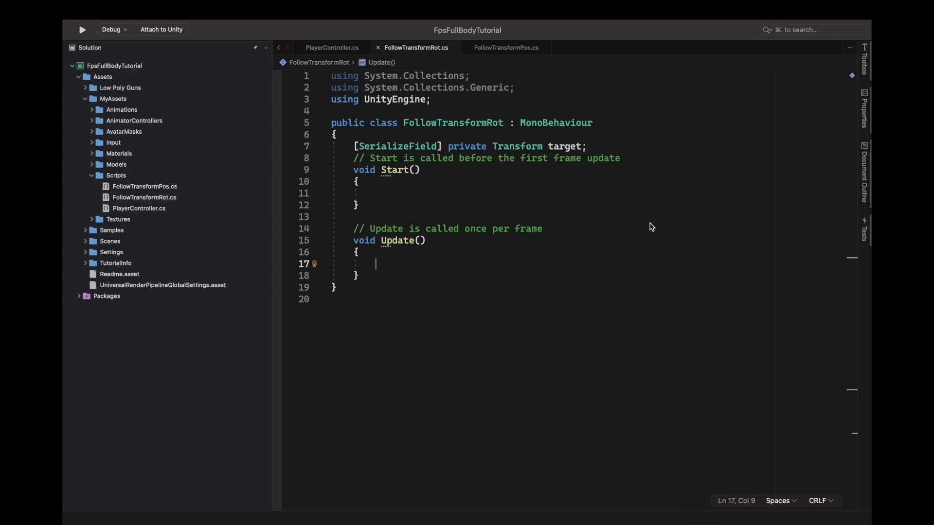
{"action": "type", "text": "transform."}
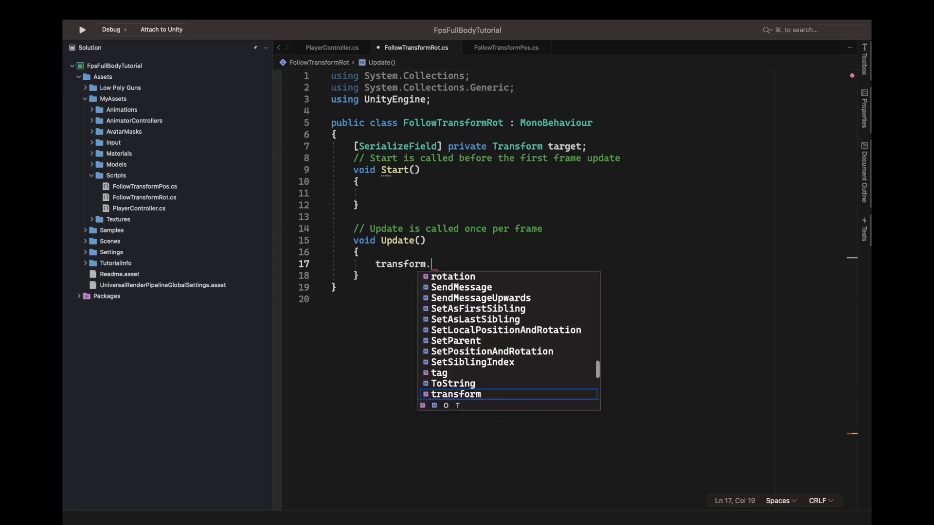
{"action": "type", "text": "rotation = target"}
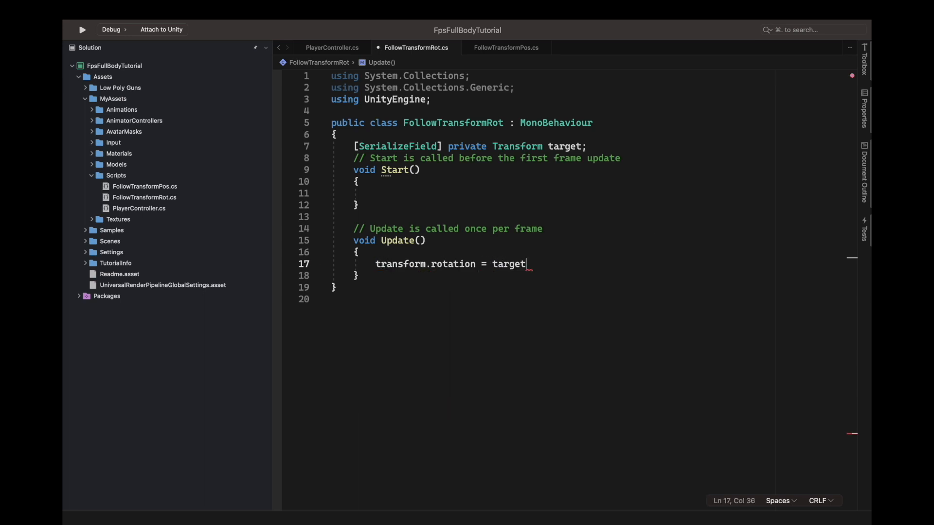
{"action": "key", "text": "BackSpace"}
{"action": "type", "text": ".rotation;"}
{"action": "left_click", "coordinate": [511, 48]}
{"action": "left_click", "coordinate": [378, 47]}
{"action": "left_click", "coordinate": [378, 47]}
{"action": "key", "text": "super+Tab"}
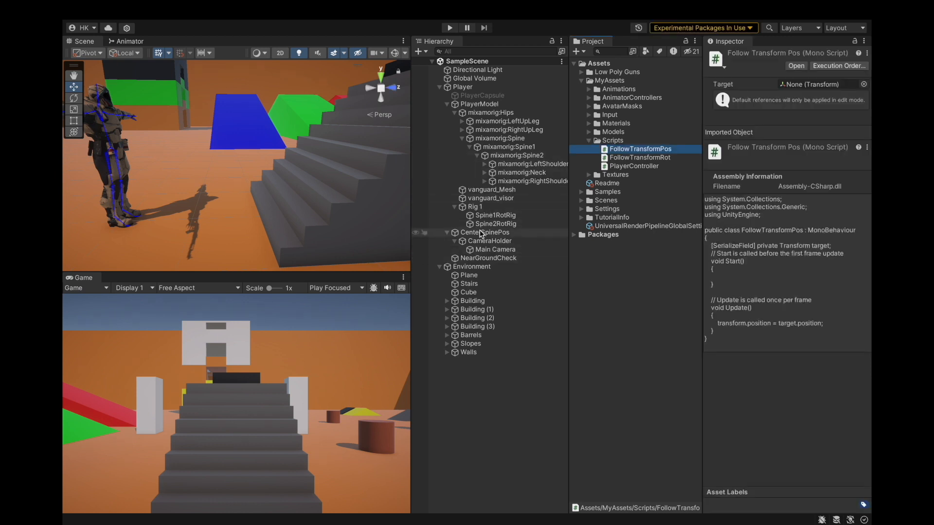
{"action": "left_click", "coordinate": [523, 233]}
{"action": "left_click", "coordinate": [798, 139]}
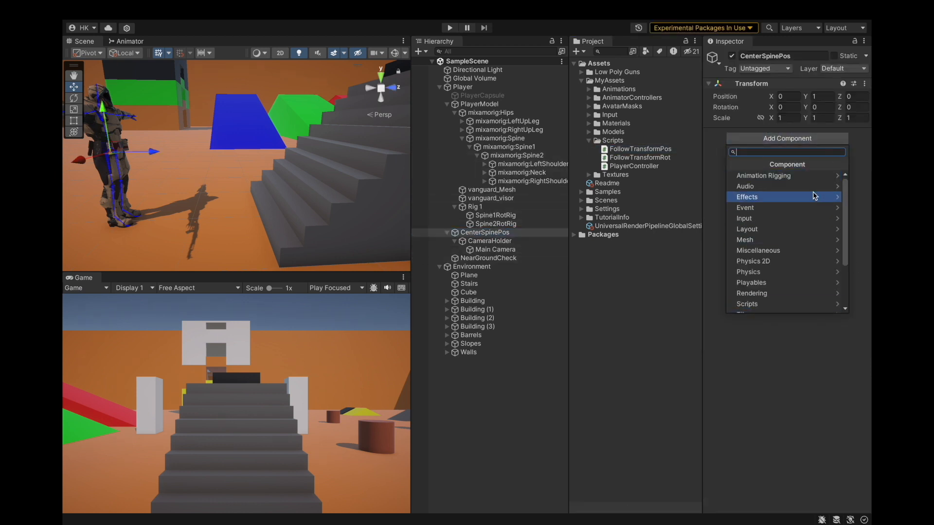
{"action": "type", "text": "foll"}
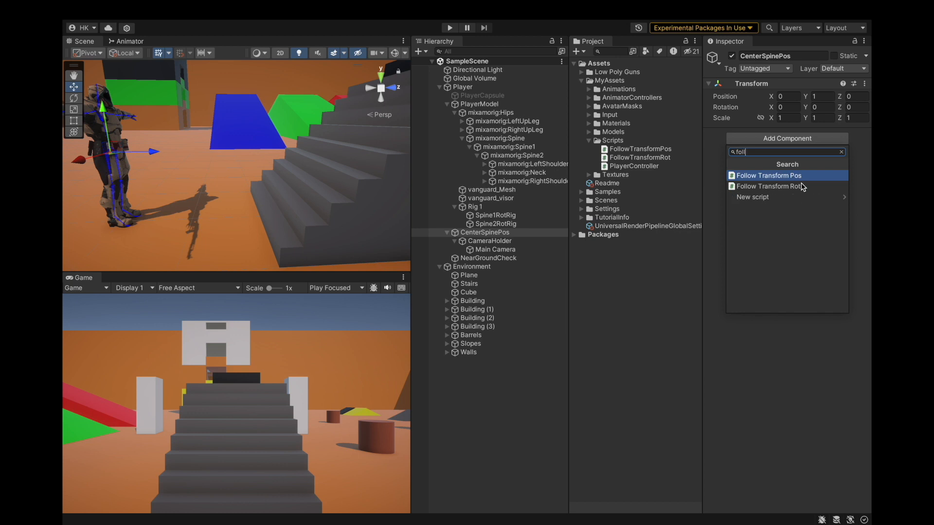
{"action": "key", "text": "Return"}
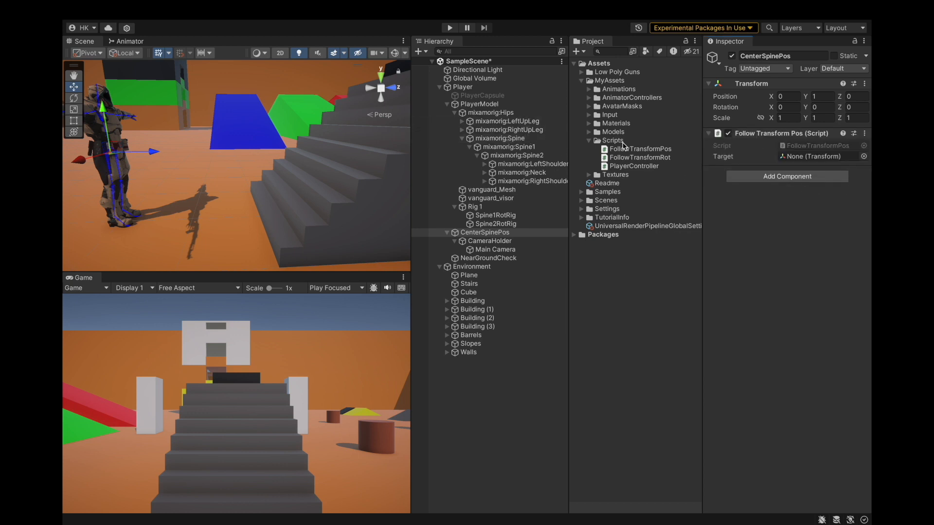
{"action": "left_click", "coordinate": [865, 133]}
{"action": "left_click", "coordinate": [821, 189]}
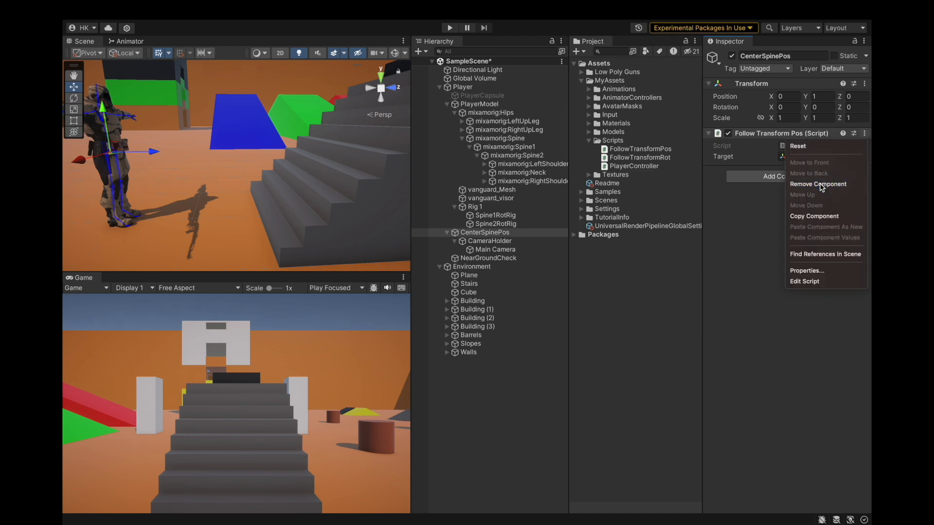
Add a Follow Transform Pos component to CenterSpinePos and set its Target to mixamorig:Spine.
{"action": "left_click", "coordinate": [522, 139]}
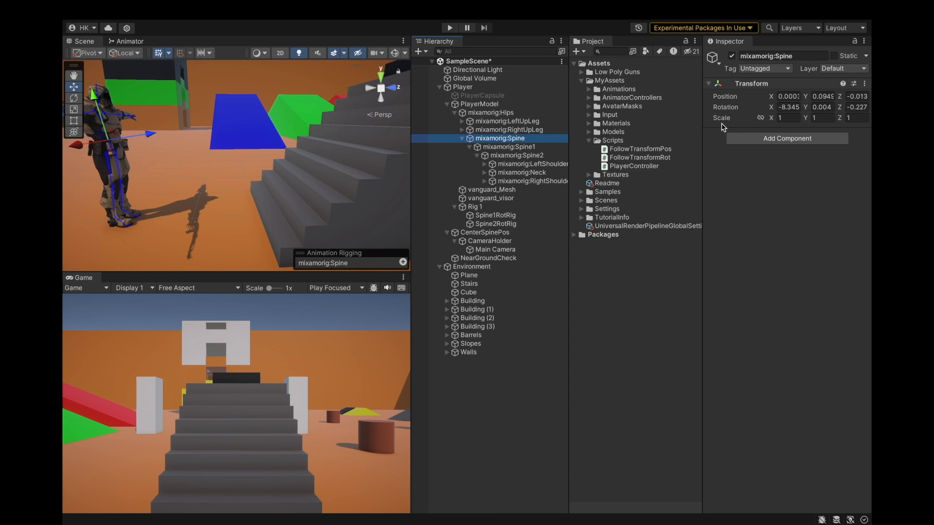
{"action": "left_click", "coordinate": [512, 242]}
{"action": "left_click", "coordinate": [516, 231]}
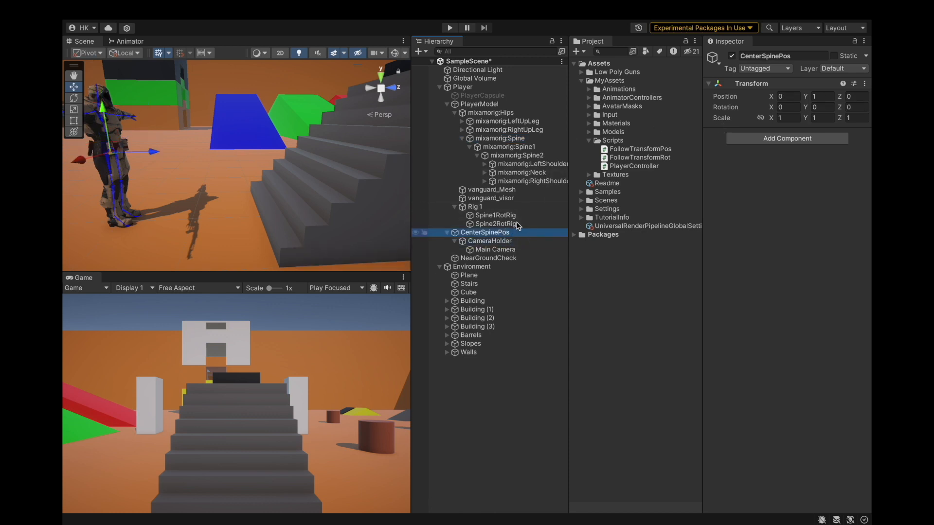
{"action": "left_click", "coordinate": [761, 139]}
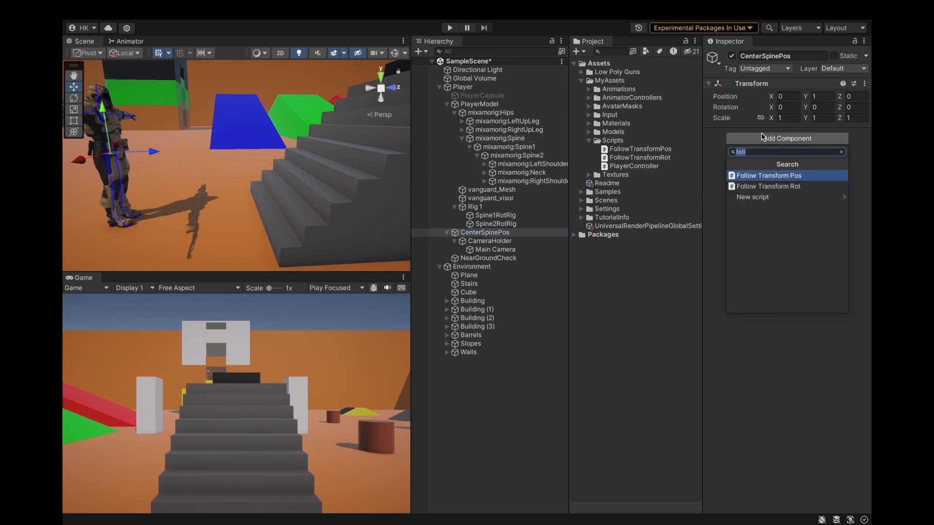
{"action": "left_click", "coordinate": [776, 176]}
{"action": "left_click", "coordinate": [520, 140]}
{"action": "left_click_drag", "start_coordinate": [519, 141], "coordinate": [798, 157]}
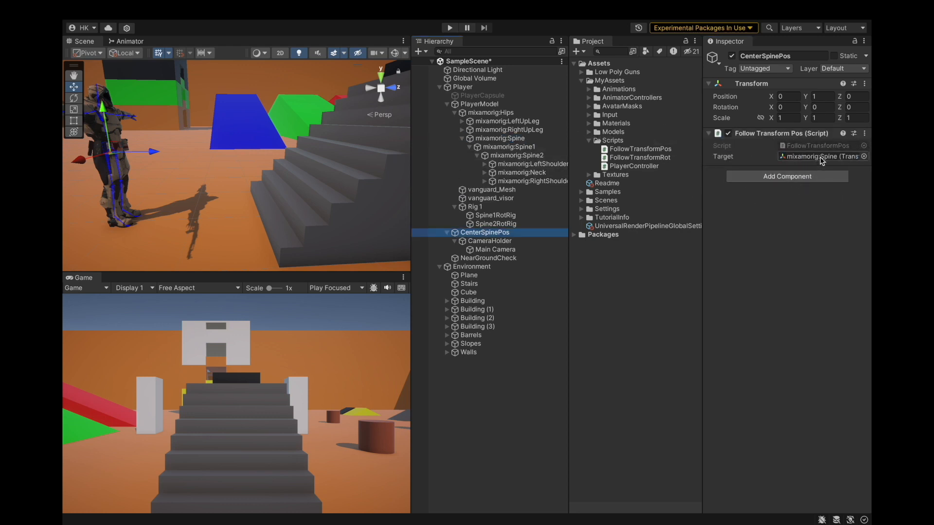
Check Spine1RotRig's constrained bone, then set CenterSpinePos's Follow Transform Pos target to mixamorig:Spine1.
{"action": "left_click", "coordinate": [496, 215]}
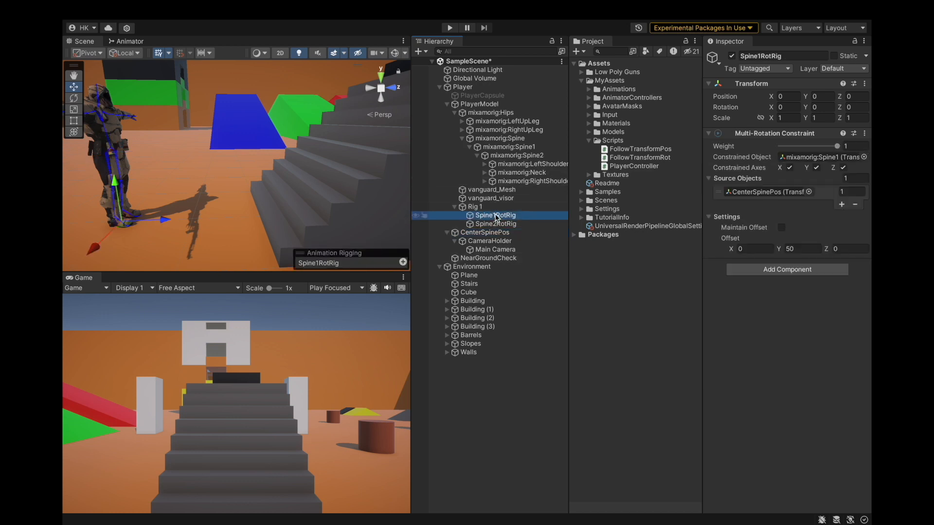
{"action": "left_click", "coordinate": [806, 157]}
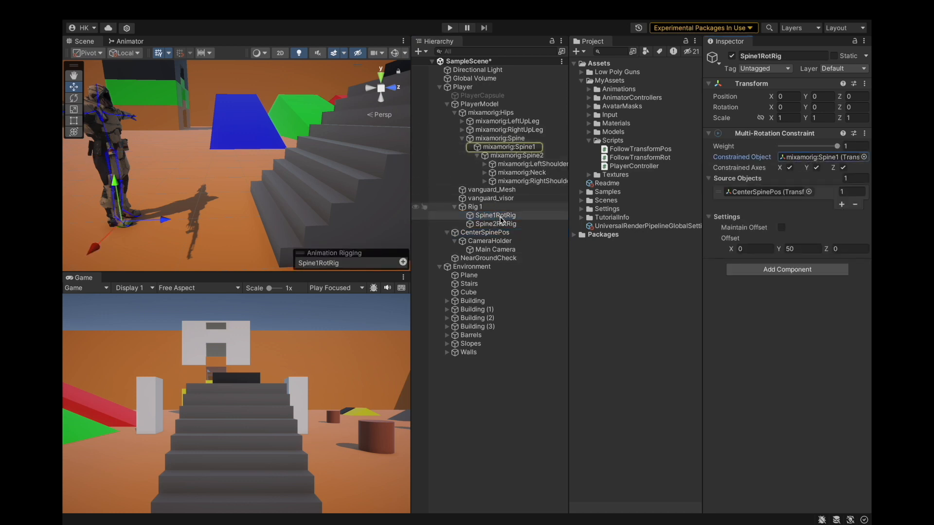
{"action": "left_click", "coordinate": [507, 233]}
{"action": "left_click_drag", "start_coordinate": [506, 147], "coordinate": [743, 157]}
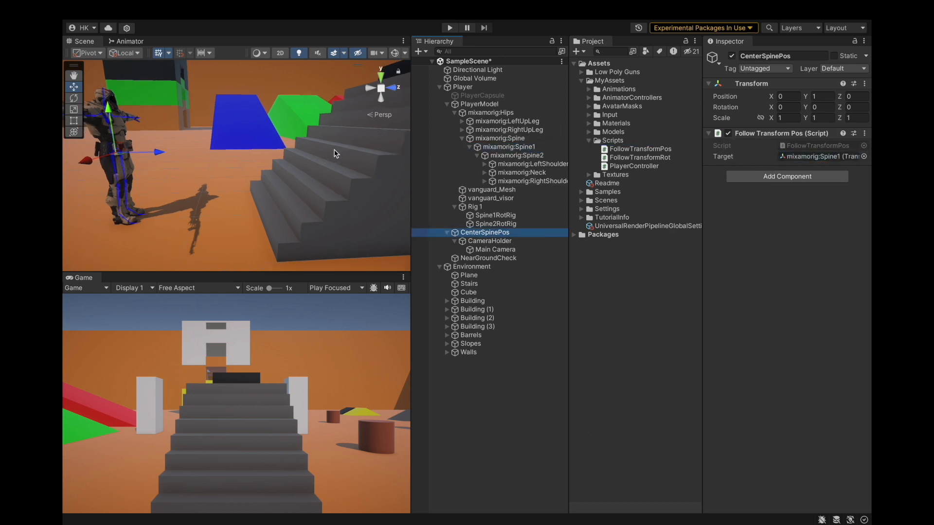
Enter Play mode to test the first-person setup.
{"action": "scroll", "coordinate": [324, 181], "scroll_direction": "down", "scroll_amount": 3}
{"action": "scroll", "coordinate": [292, 166], "scroll_direction": "up", "scroll_amount": 2}
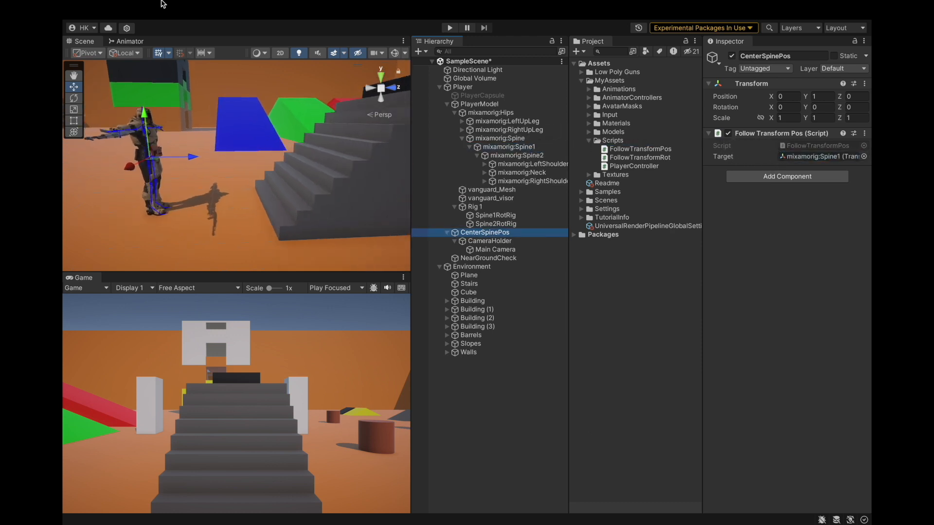
{"action": "mouse_move", "coordinate": [163, 4]}
{"action": "left_click", "coordinate": [126, 8]}
{"action": "left_click", "coordinate": [141, 146]}
{"action": "left_click", "coordinate": [450, 28]}
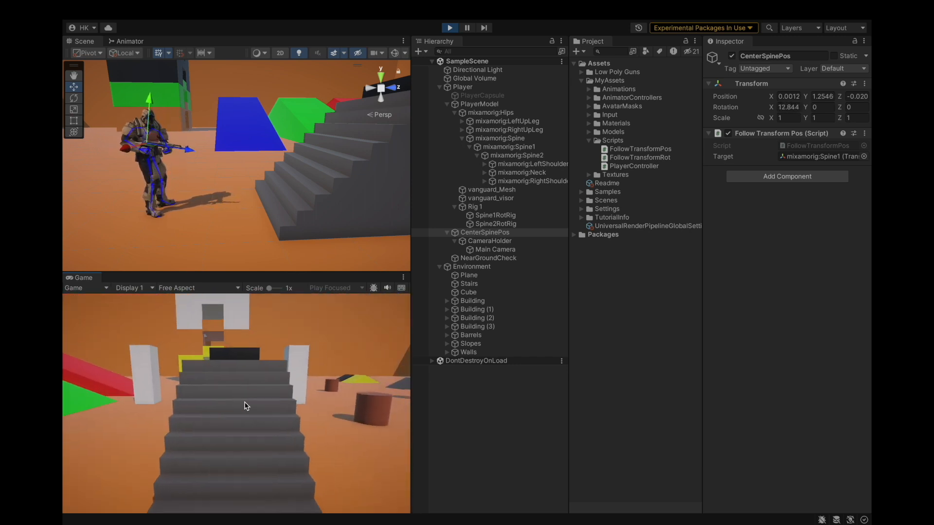
During play, set CameraHolder's Y position to 0.2.
{"action": "left_click", "coordinate": [441, 404]}
{"action": "left_click", "coordinate": [490, 241]}
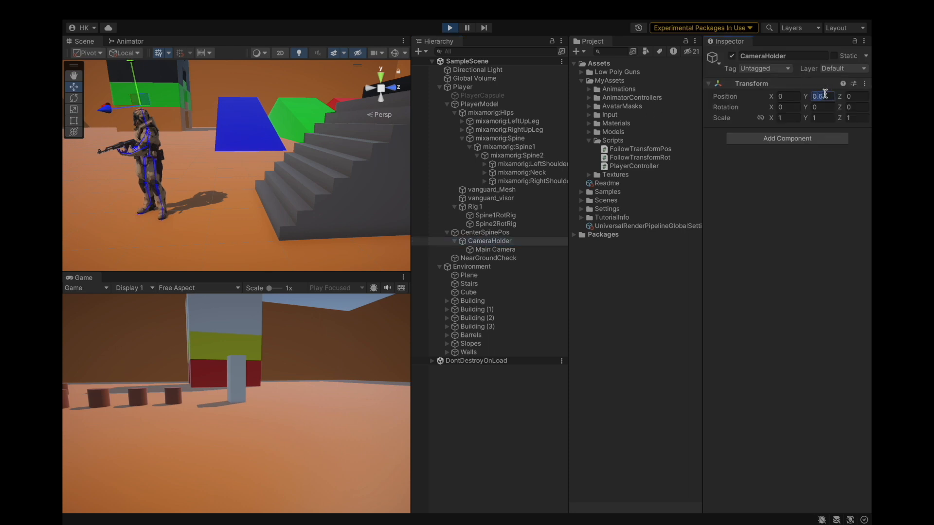
{"action": "type", "text": "4"}
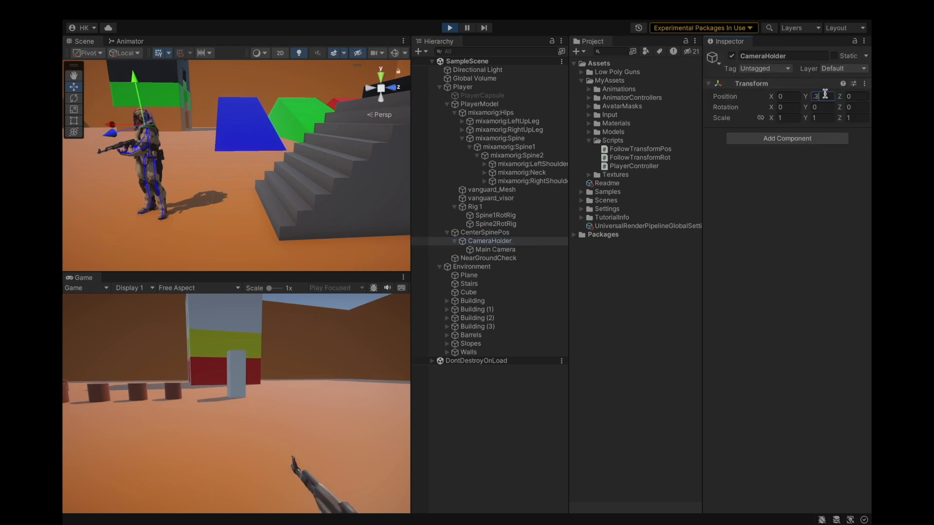
{"action": "type", "text": "2"}
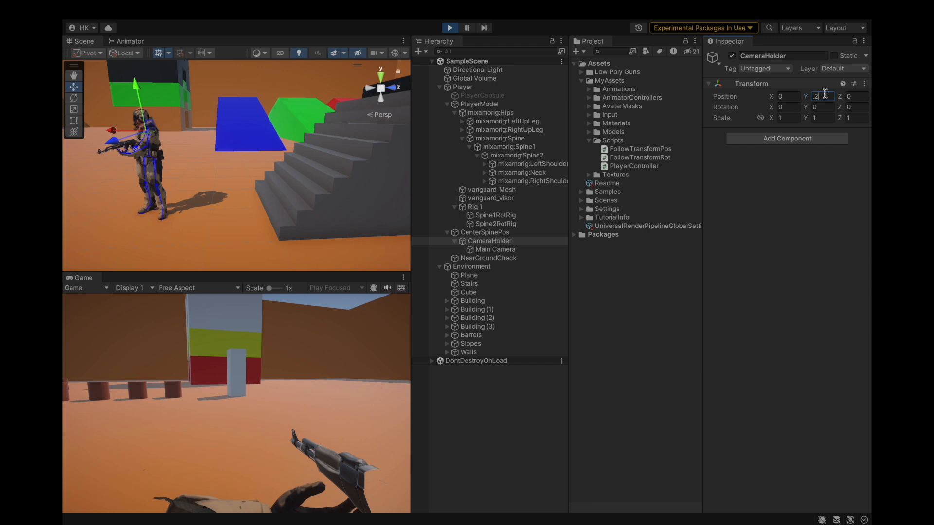
Try smaller near clipping plane values on Main Camera during play, ending back at 0.3.
{"action": "left_click", "coordinate": [475, 242]}
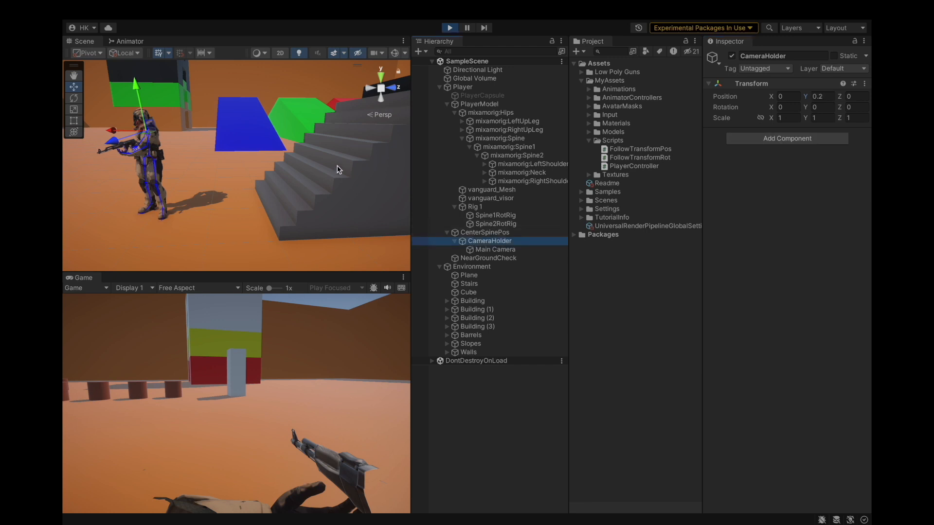
{"action": "left_click_drag", "start_coordinate": [238, 168], "coordinate": [329, 183], "text": "alt"}
{"action": "scroll", "coordinate": [329, 183], "scroll_direction": "down", "scroll_amount": 4}
{"action": "scroll", "coordinate": [292, 171], "scroll_direction": "up", "scroll_amount": 3}
{"action": "left_click_drag", "start_coordinate": [280, 156], "coordinate": [245, 207], "text": "alt"}
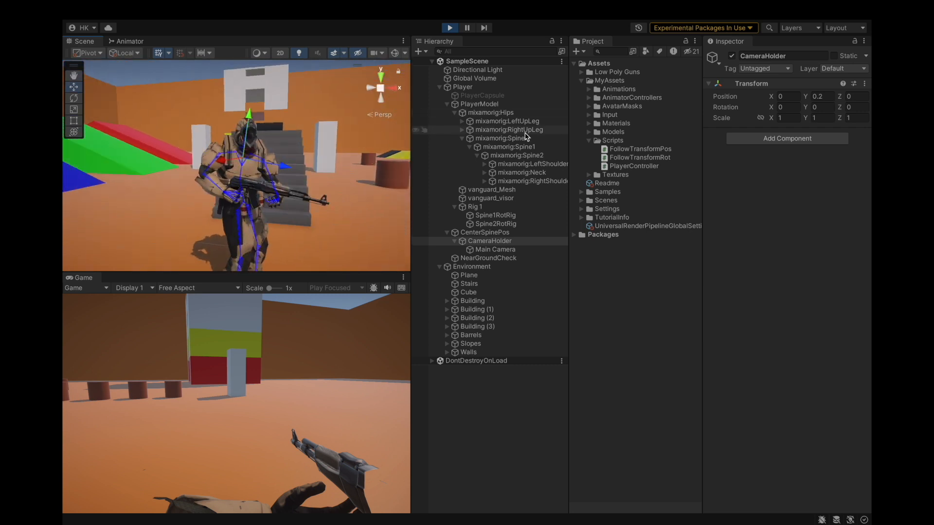
{"action": "left_click", "coordinate": [495, 249]}
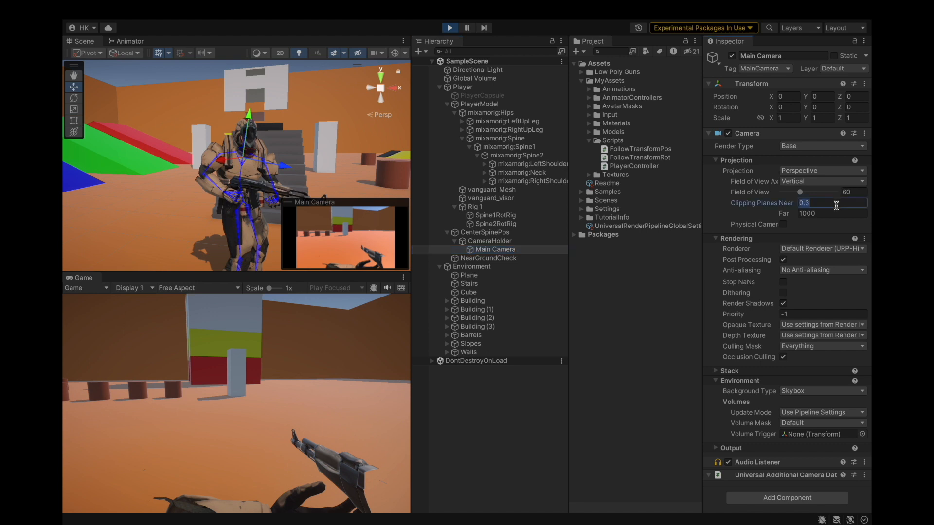
{"action": "type", "text": "0.1"}
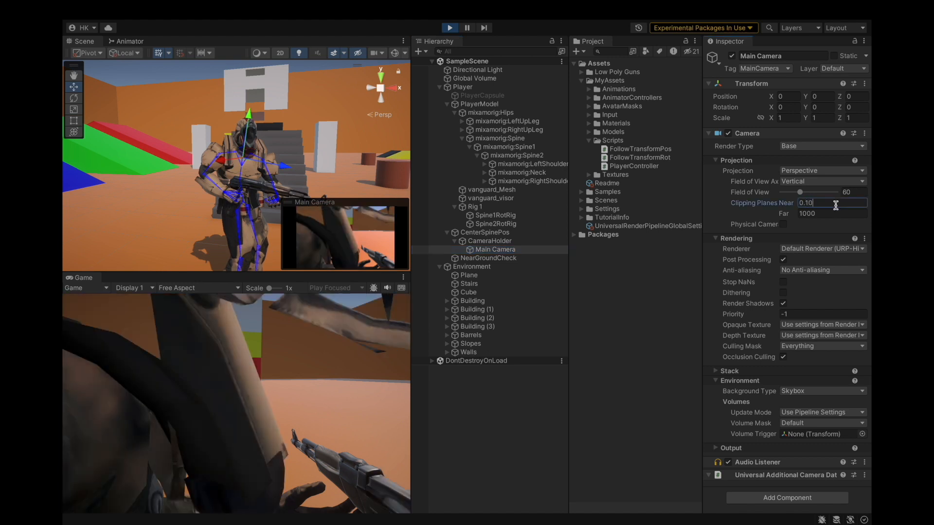
{"action": "type", "text": "0"}
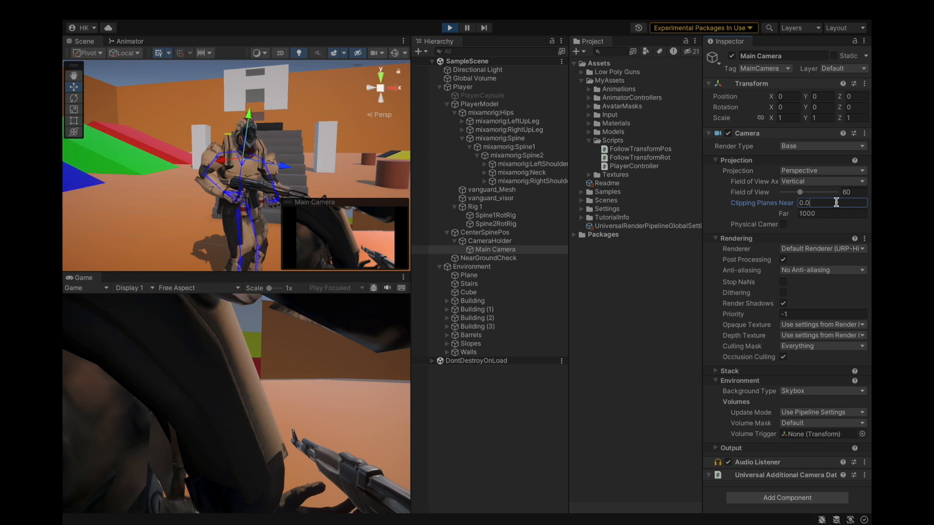
{"action": "type", "text": "3"}
{"action": "left_click", "coordinate": [496, 249]}
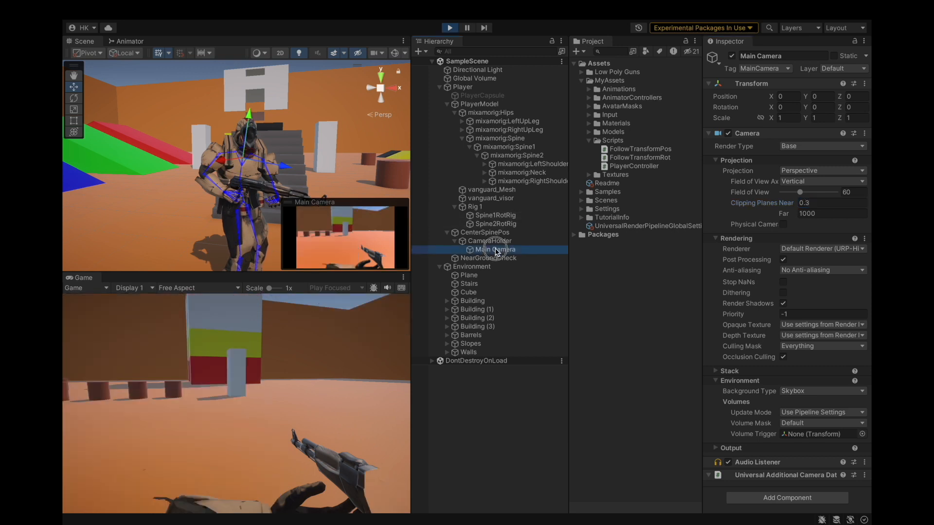
Walk the player forward in the Game view to test the first-person camera and weapon view.
{"action": "left_click", "coordinate": [293, 341]}
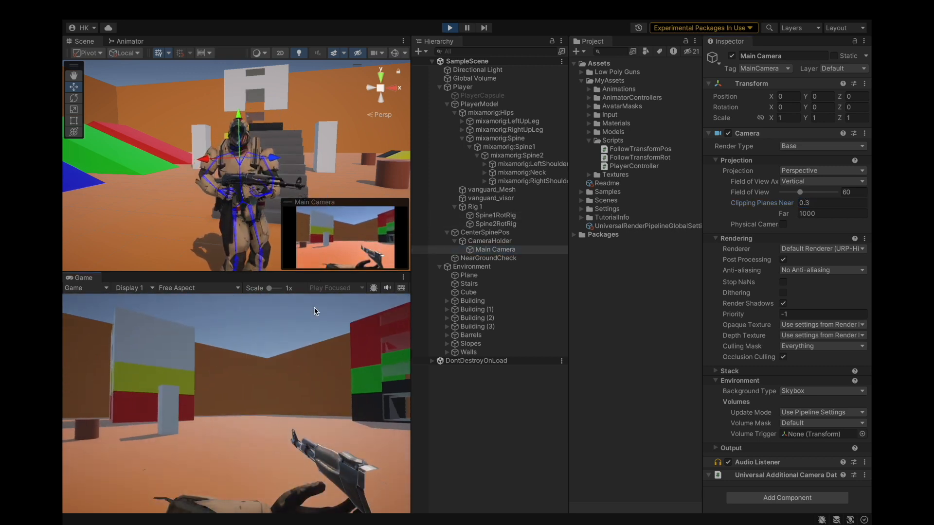
{"action": "key", "text": "w"}
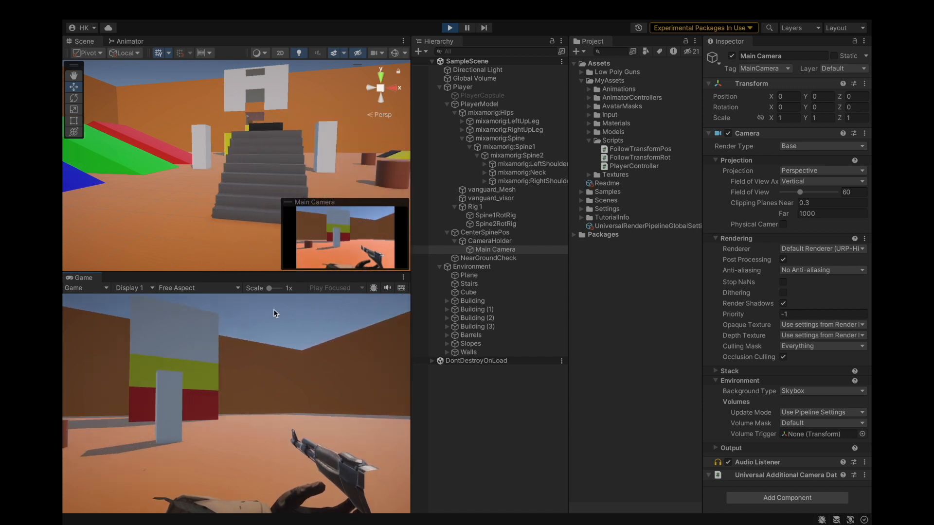
{"action": "key", "text": "w"}
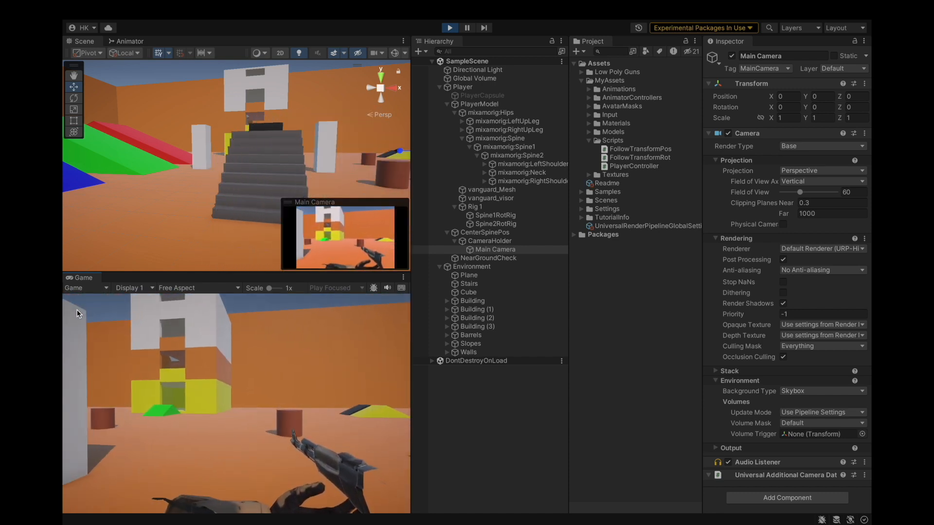
{"action": "key", "text": "w"}
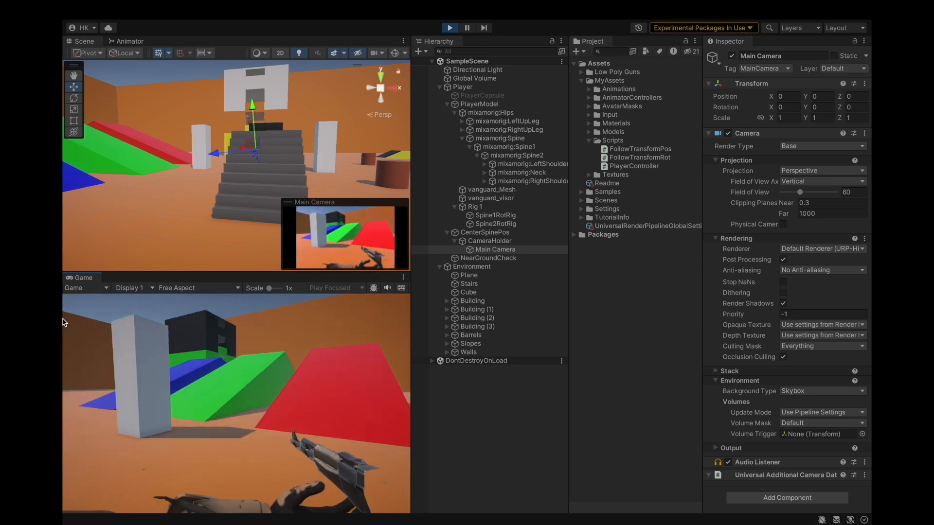
{"action": "key", "text": "w"}
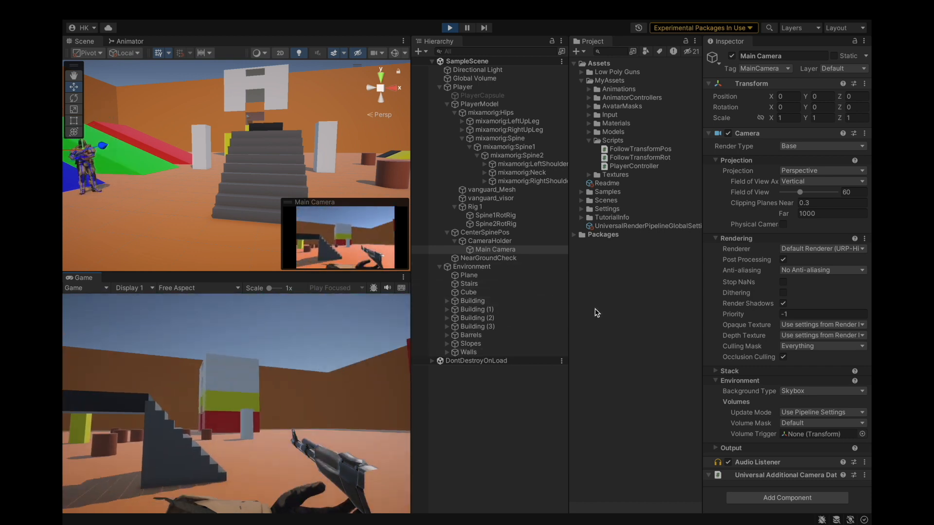
{"action": "key", "text": "w"}
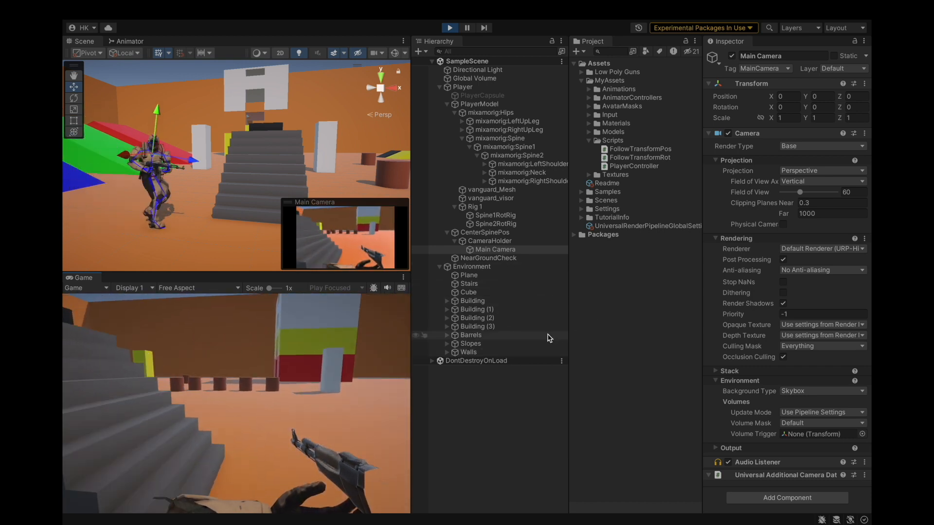
{"action": "key", "text": "w"}
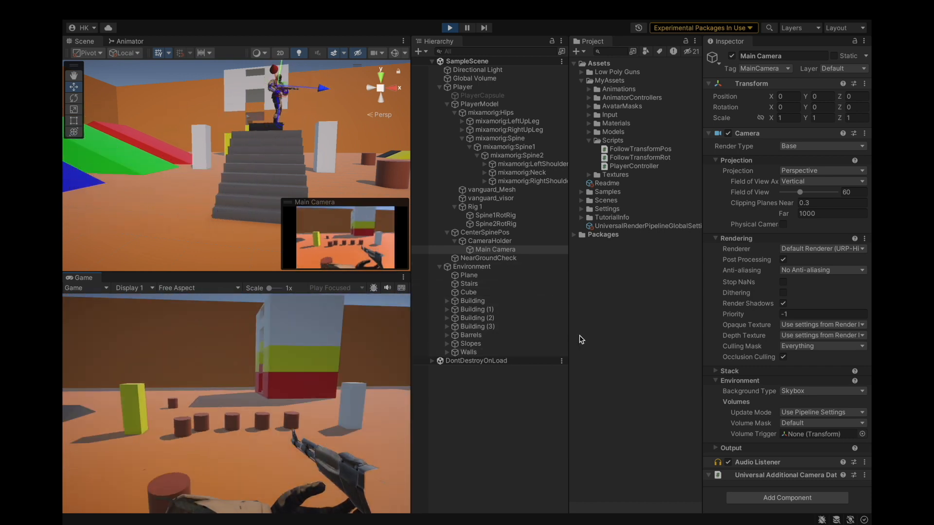
{"action": "key", "text": "w"}
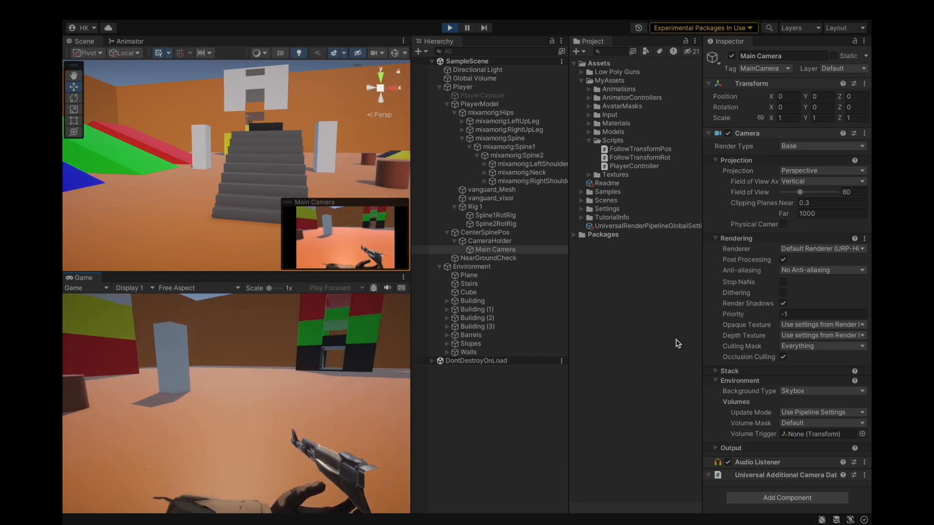
{"action": "key", "text": "w"}
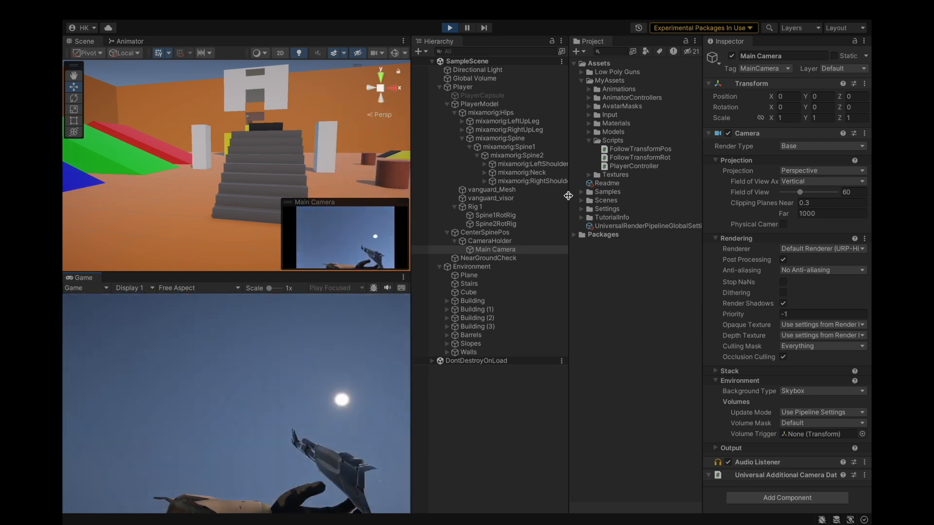
Inspect the spine and camera objects during play, then exit Play mode.
{"action": "left_click", "coordinate": [520, 140]}
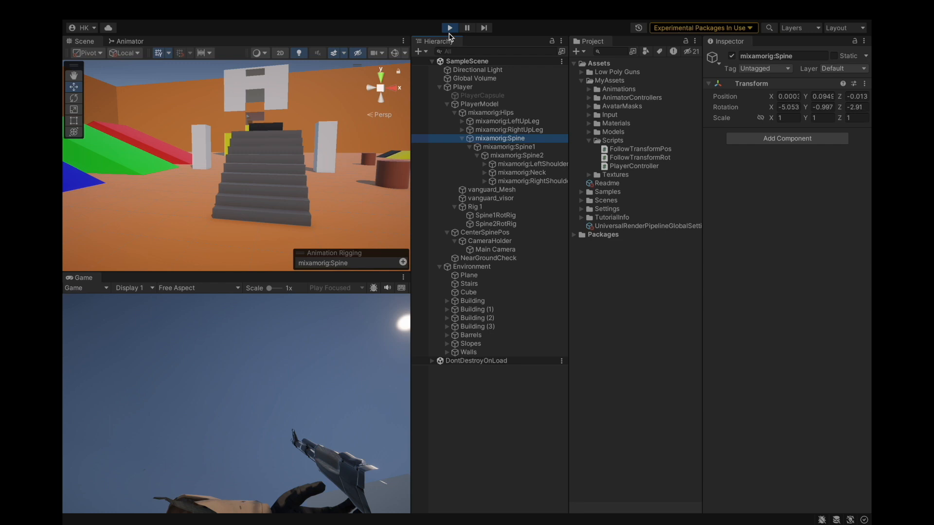
{"action": "left_click", "coordinate": [484, 241]}
{"action": "left_click", "coordinate": [483, 232]}
{"action": "left_click", "coordinate": [484, 241]}
{"action": "left_click", "coordinate": [453, 28]}
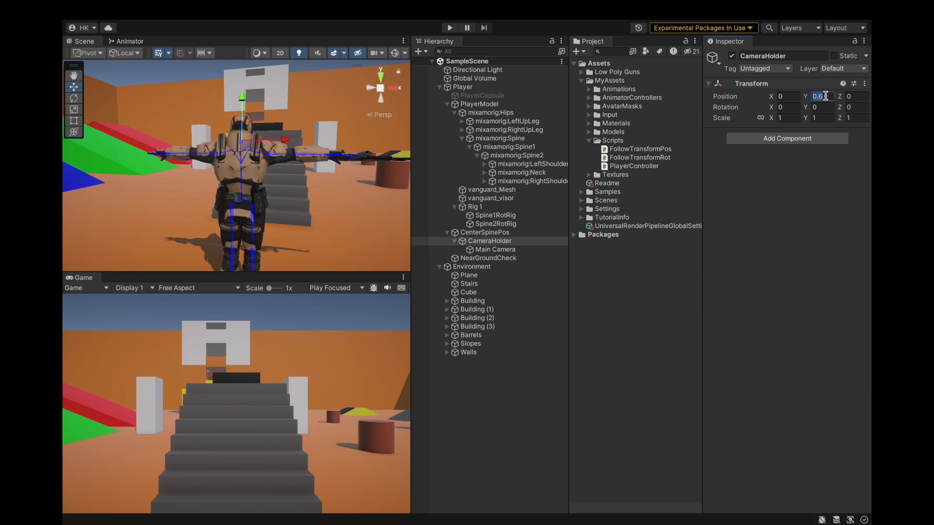
Set Spine2RotRig's Multi-Rotation Constraint source object to mixamorig:Spine1.
{"action": "left_click", "coordinate": [488, 241]}
{"action": "left_click", "coordinate": [129, 9]}
{"action": "left_click", "coordinate": [128, 148]}
{"action": "left_click", "coordinate": [500, 139]}
{"action": "left_click", "coordinate": [501, 224]}
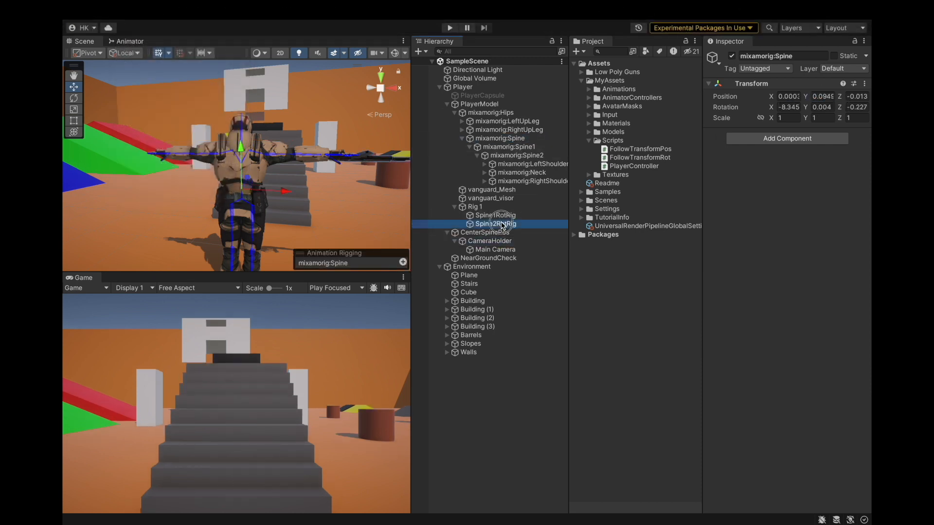
{"action": "left_click_drag", "start_coordinate": [517, 156], "coordinate": [767, 192]}
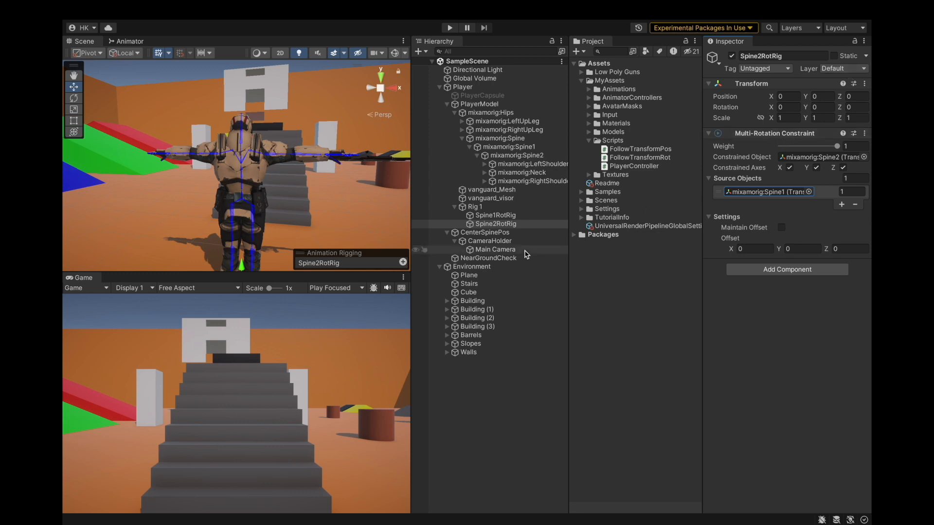
Create an empty child object under Rig 1 and name it Spine1PosRig.
{"action": "left_click", "coordinate": [479, 233]}
{"action": "left_click", "coordinate": [493, 242]}
{"action": "left_click", "coordinate": [500, 250]}
{"action": "left_click", "coordinate": [500, 233]}
{"action": "left_click", "coordinate": [492, 208]}
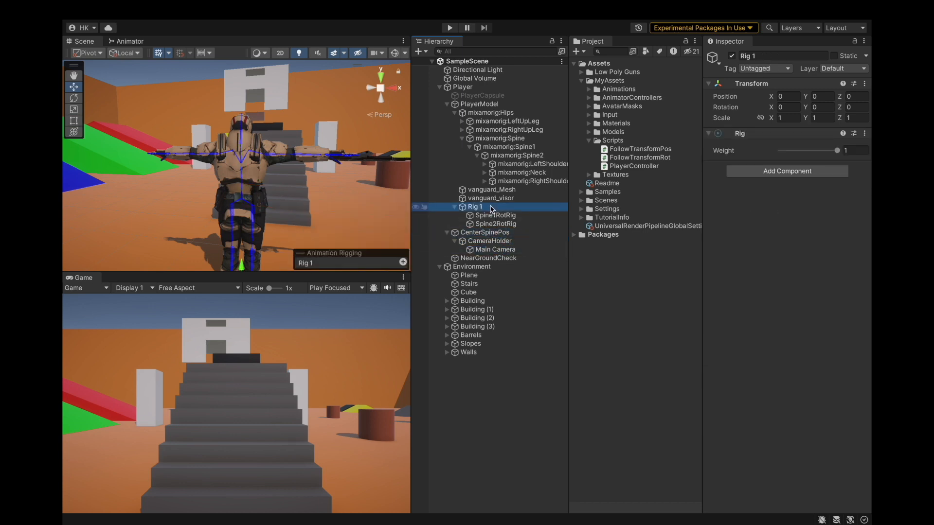
{"action": "right_click", "coordinate": [490, 208]}
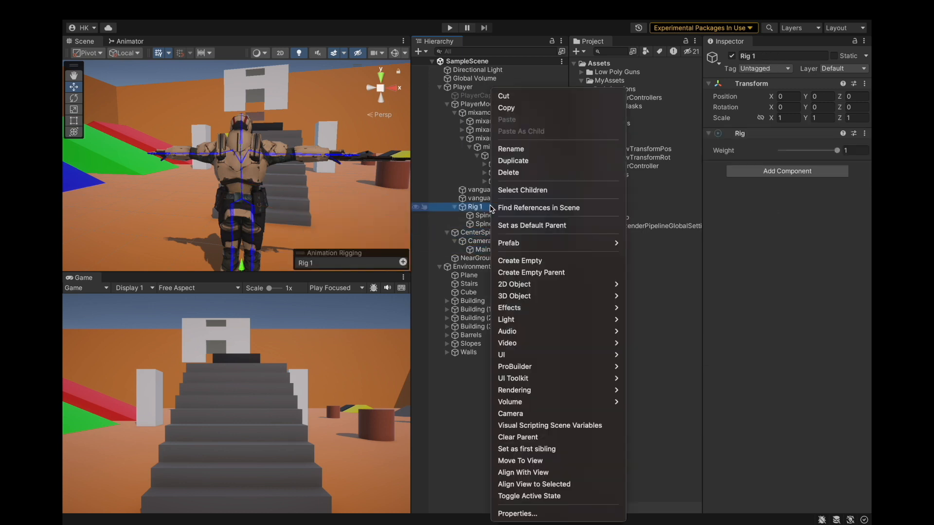
{"action": "left_click", "coordinate": [522, 262]}
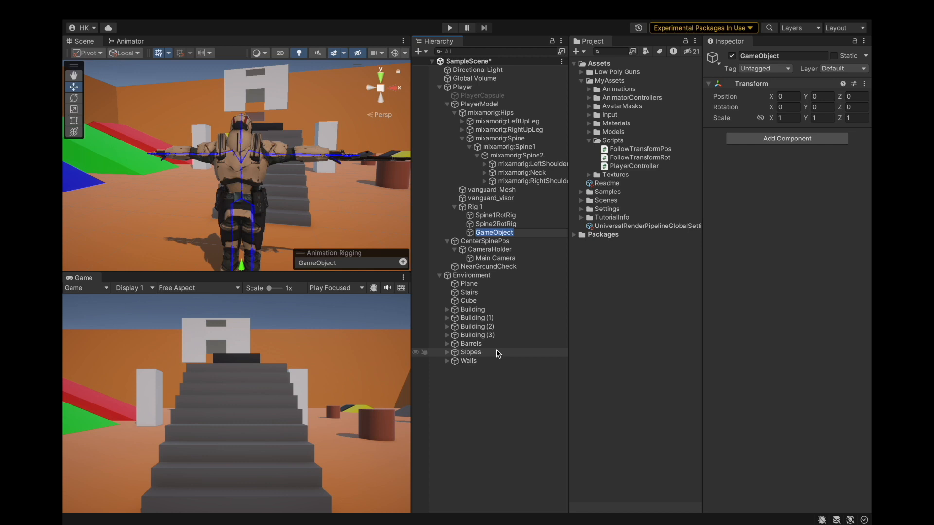
{"action": "scroll", "coordinate": [314, 223], "scroll_direction": "down", "scroll_amount": 3}
{"action": "left_click_drag", "start_coordinate": [320, 224], "coordinate": [222, 190], "text": "alt"}
{"action": "left_click_drag", "start_coordinate": [278, 195], "coordinate": [158, 194], "text": "alt"}
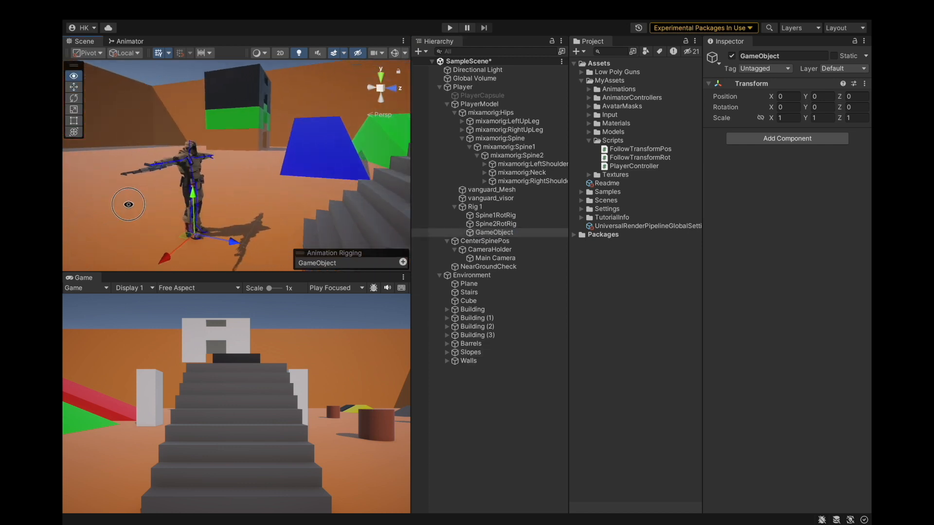
{"action": "left_click", "coordinate": [806, 56]}
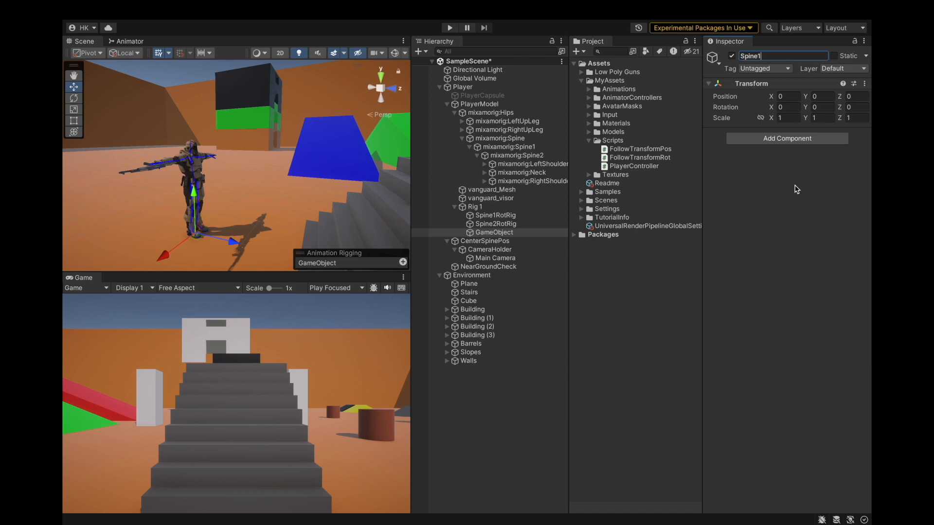
{"action": "type", "text": "Spine1PosRig"}
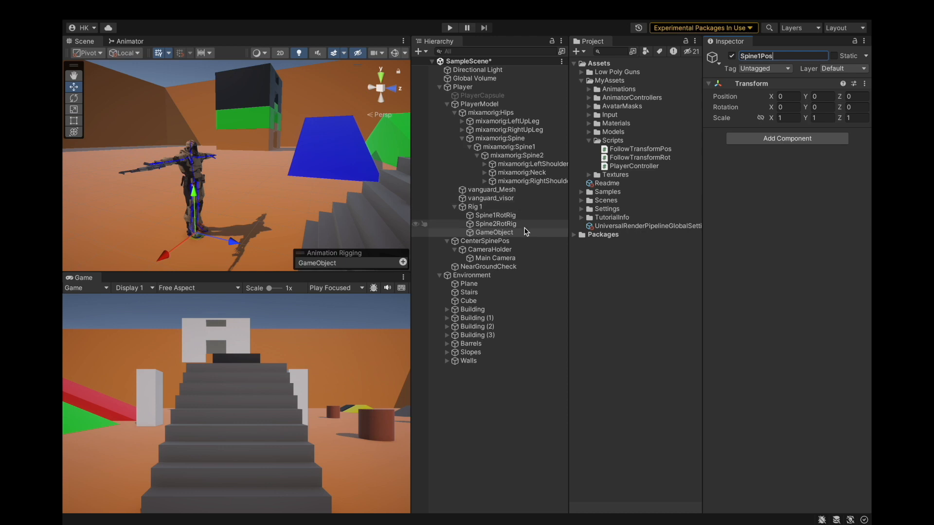
Add a Multi-Position Constraint to Spine1PosRig, set its constrained object to mixamorig:Hips and add one source object.
{"action": "left_click", "coordinate": [492, 233]}
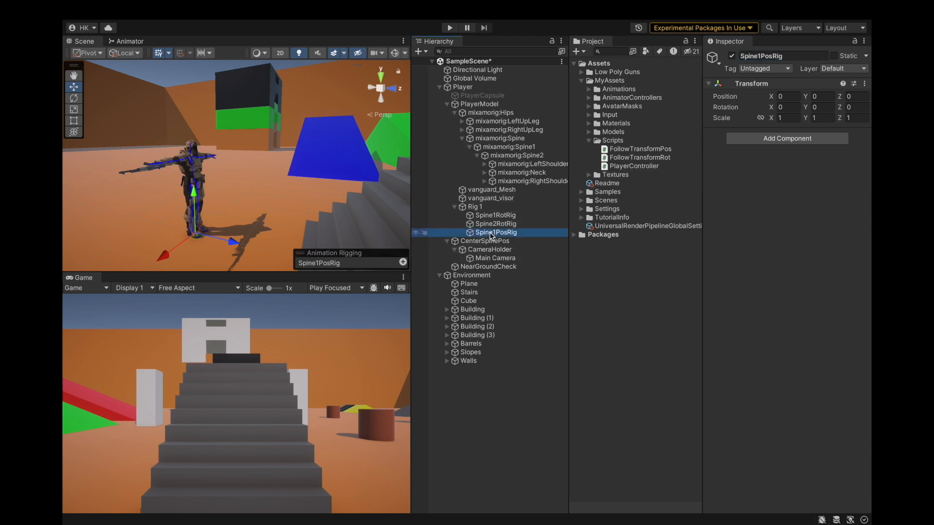
{"action": "left_click", "coordinate": [788, 139]}
{"action": "type", "text": "mult"}
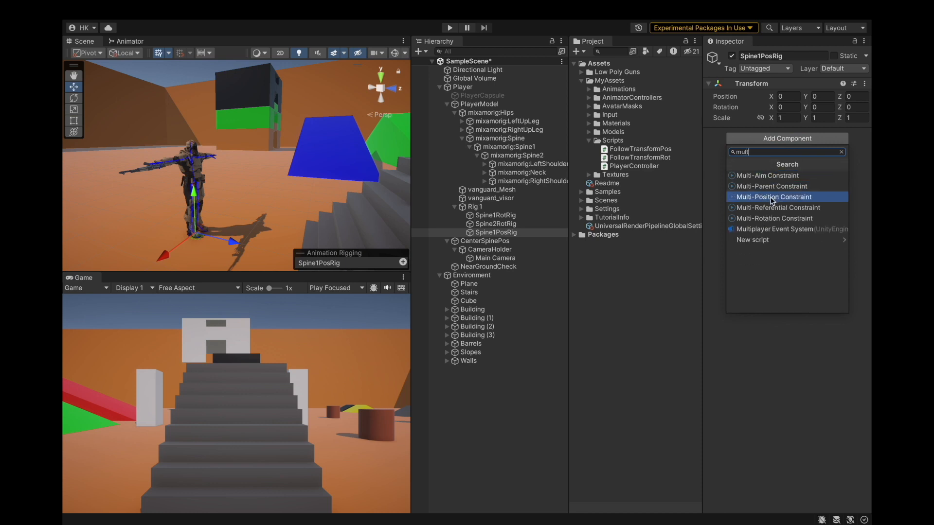
{"action": "left_click", "coordinate": [772, 198]}
{"action": "left_click_drag", "start_coordinate": [492, 113], "coordinate": [803, 158]}
{"action": "left_click", "coordinate": [823, 157]}
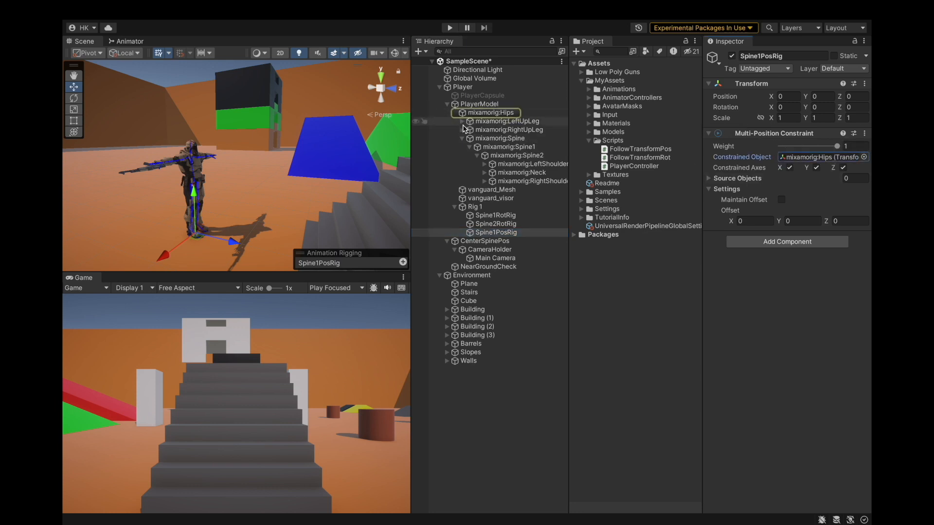
{"action": "left_click", "coordinate": [518, 114]}
{"action": "left_click_drag", "start_coordinate": [519, 117], "coordinate": [740, 179]}
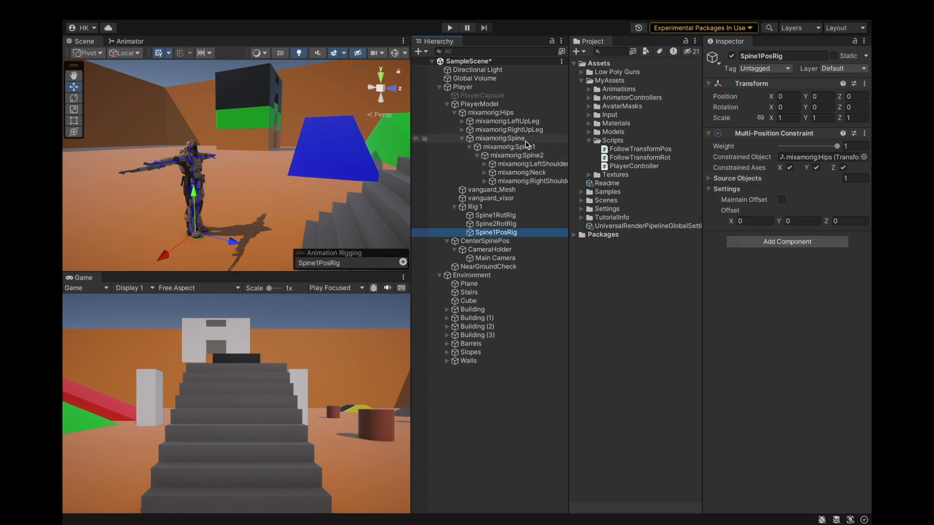
Set Spine1PosRig's constrained object to mixamorig:Spine and review its source objects list.
{"action": "left_click_drag", "start_coordinate": [558, 141], "coordinate": [805, 157]}
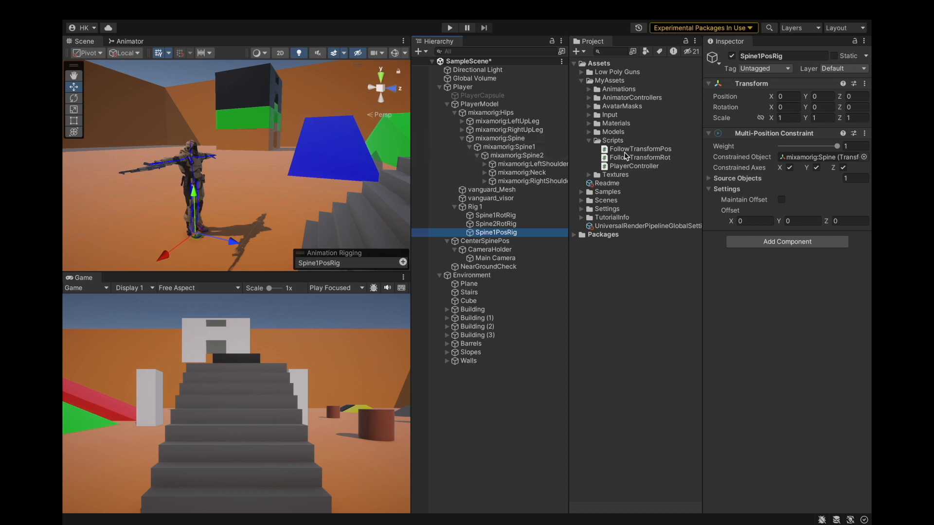
{"action": "left_click", "coordinate": [720, 178]}
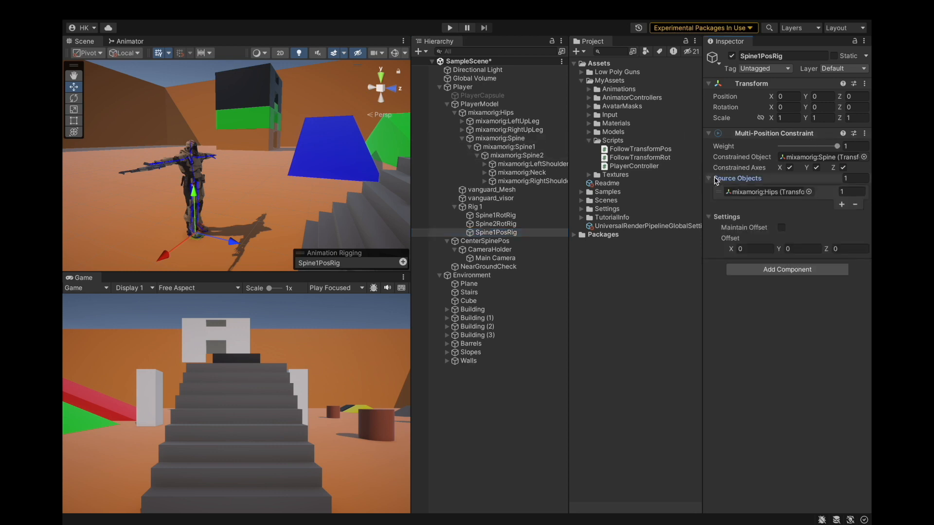
{"action": "left_click", "coordinate": [718, 178]}
Compare the Transform positions of mixamorig:Spine and mixamorig:Hips.
{"action": "scroll", "coordinate": [238, 177], "scroll_direction": "up", "scroll_amount": 3}
{"action": "left_click_drag", "start_coordinate": [230, 180], "coordinate": [267, 168], "text": "alt"}
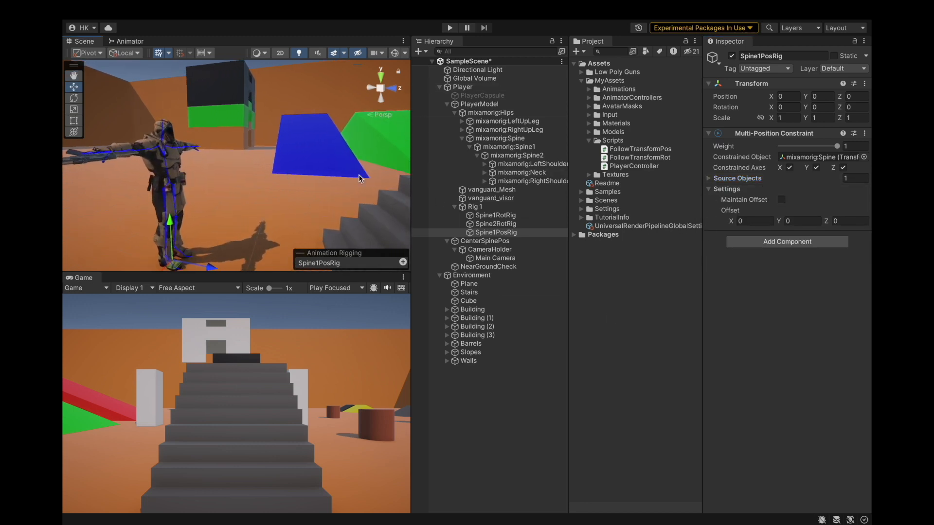
{"action": "left_click", "coordinate": [533, 139]}
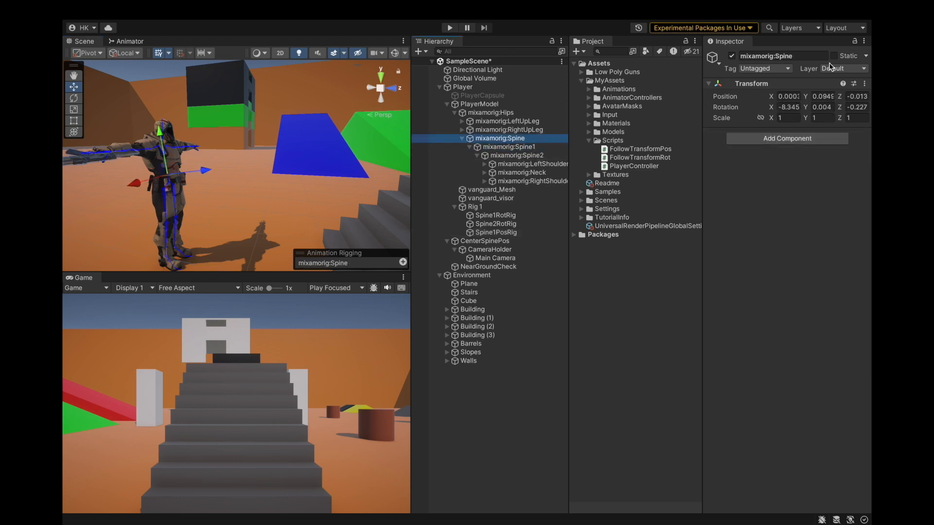
{"action": "left_click", "coordinate": [537, 113]}
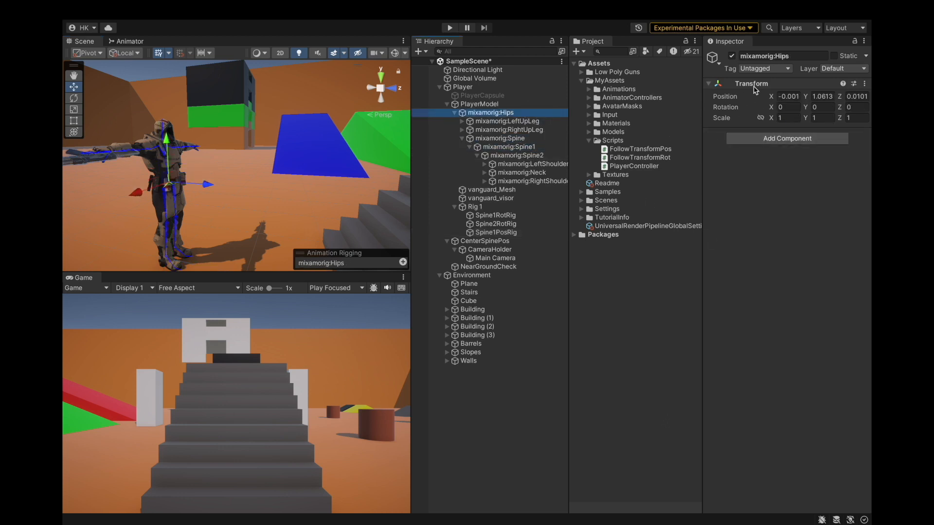
{"action": "left_click", "coordinate": [517, 140]}
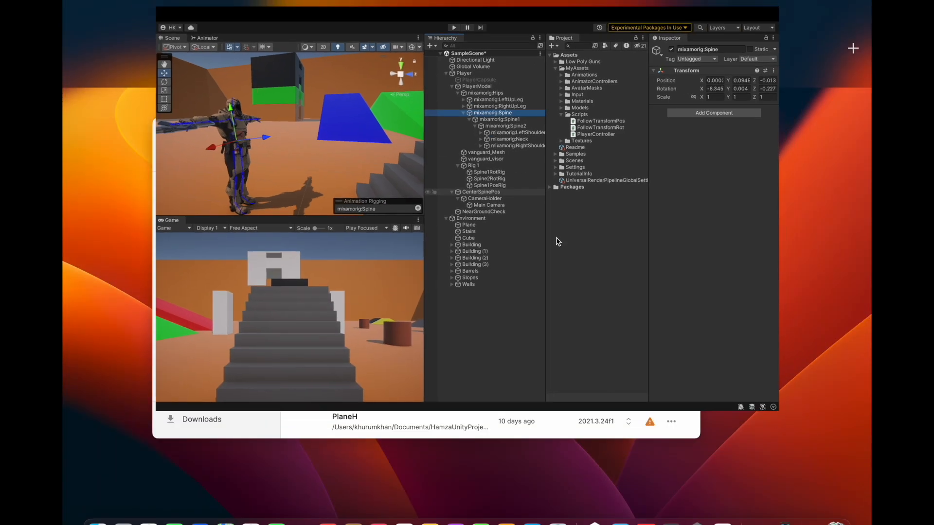
Switch to the Calculator app.
{"action": "key", "text": "super+space"}
{"action": "type", "text": "cal"}
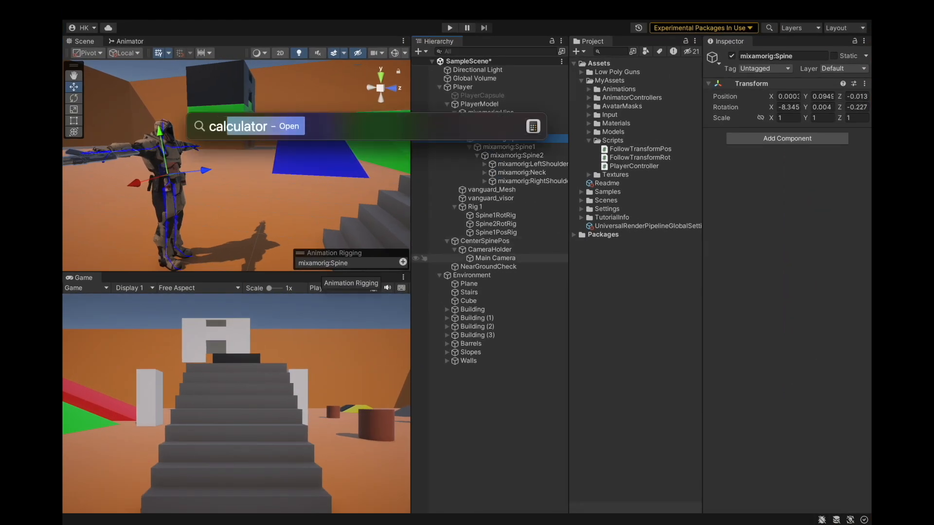
{"action": "key", "text": "Return"}
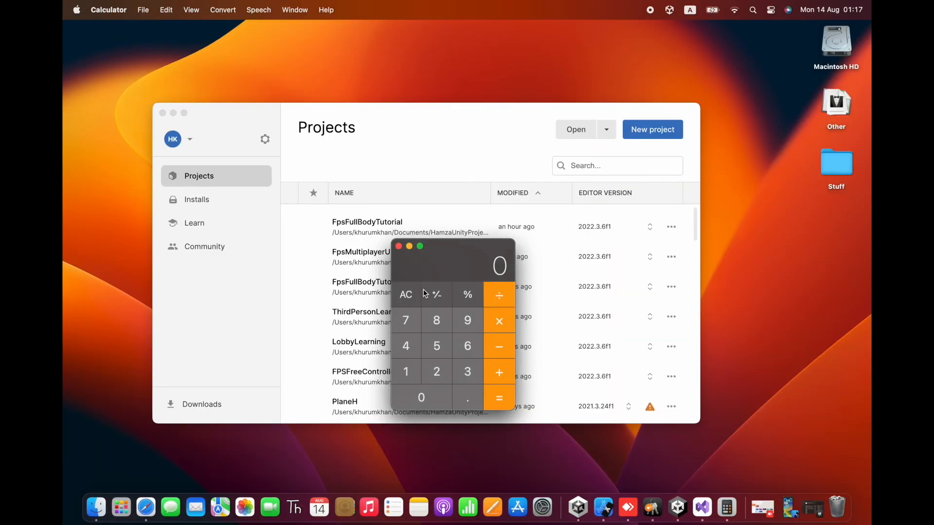
{"action": "key", "text": "XF86AudioMute"}
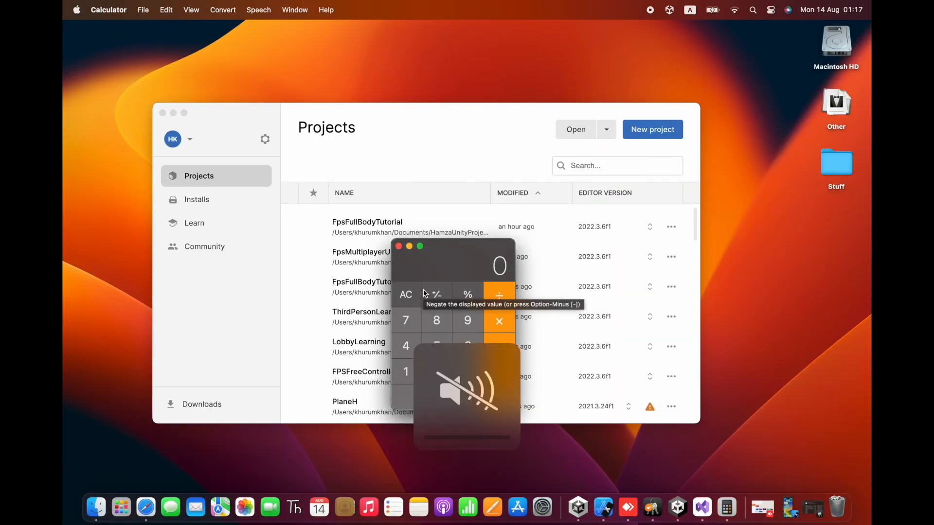
{"action": "key", "text": "ctrl+Right"}
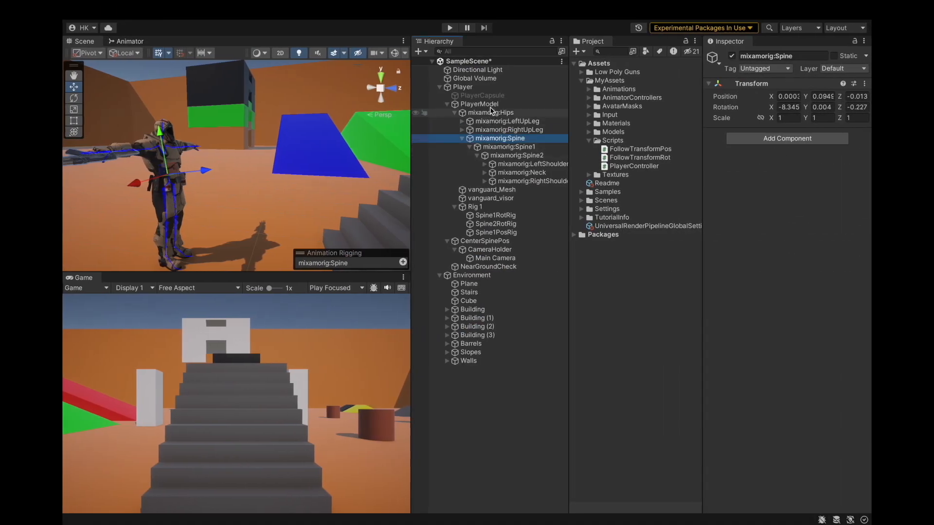
Subtract the Spine's X position from the Hips' X position in Calculator and set Spine1PosRig's Offset X to -0.0019944.
{"action": "left_click", "coordinate": [490, 113]}
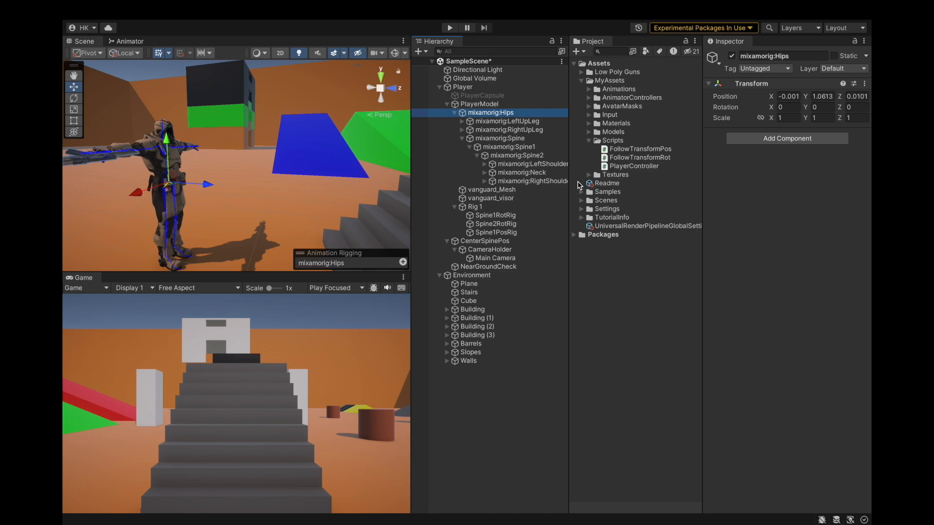
{"action": "left_click", "coordinate": [785, 96]}
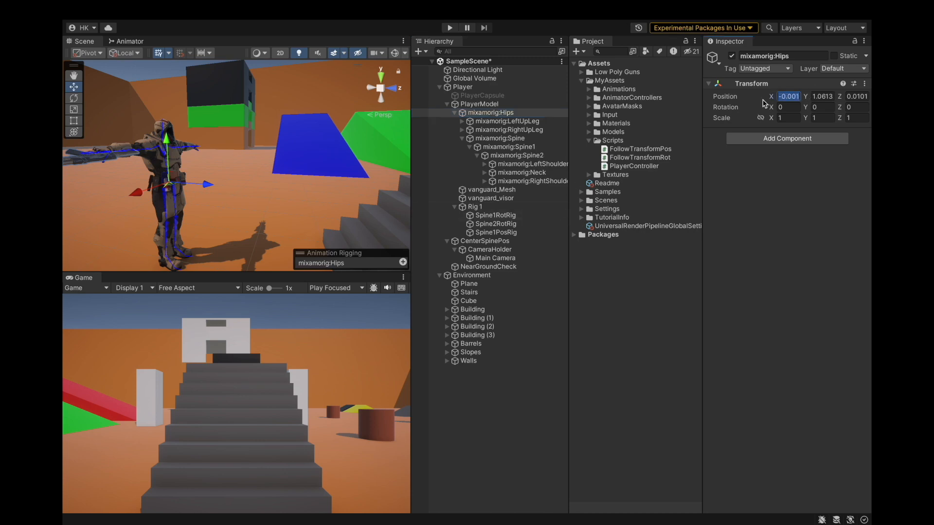
{"action": "left_click", "coordinate": [527, 114]}
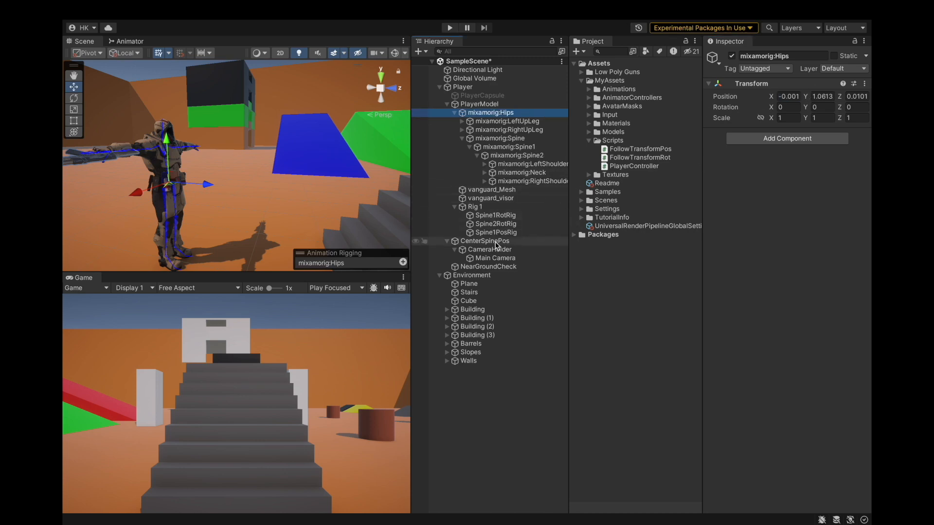
{"action": "key", "text": "ctrl+Left"}
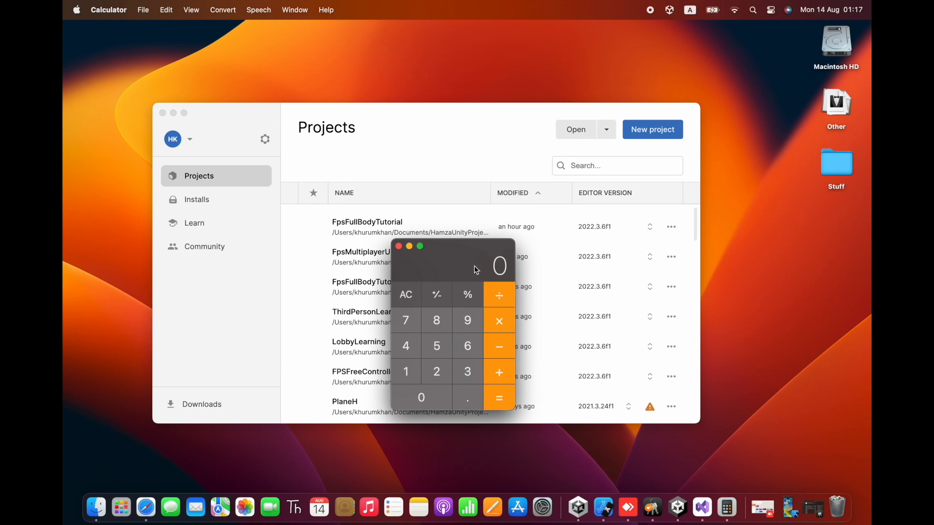
{"action": "key", "text": "ctrl+Right"}
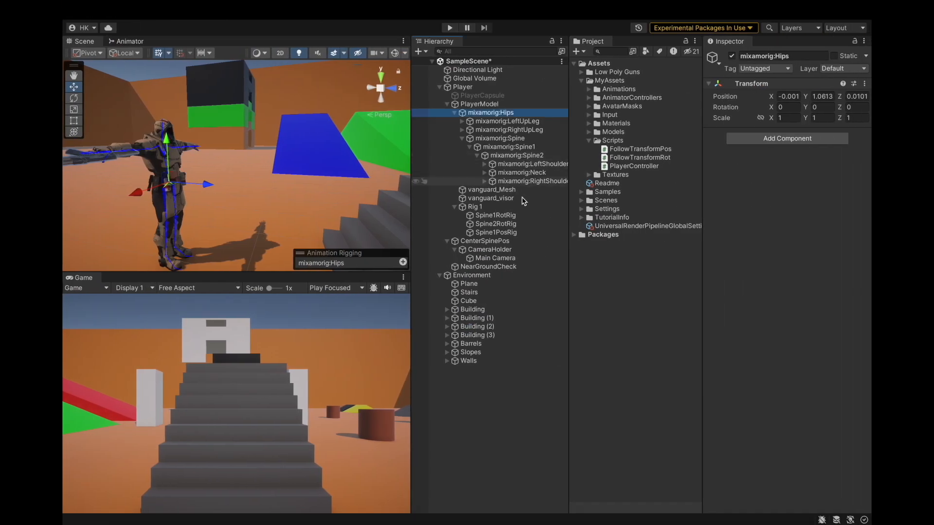
{"action": "left_click", "coordinate": [509, 139]}
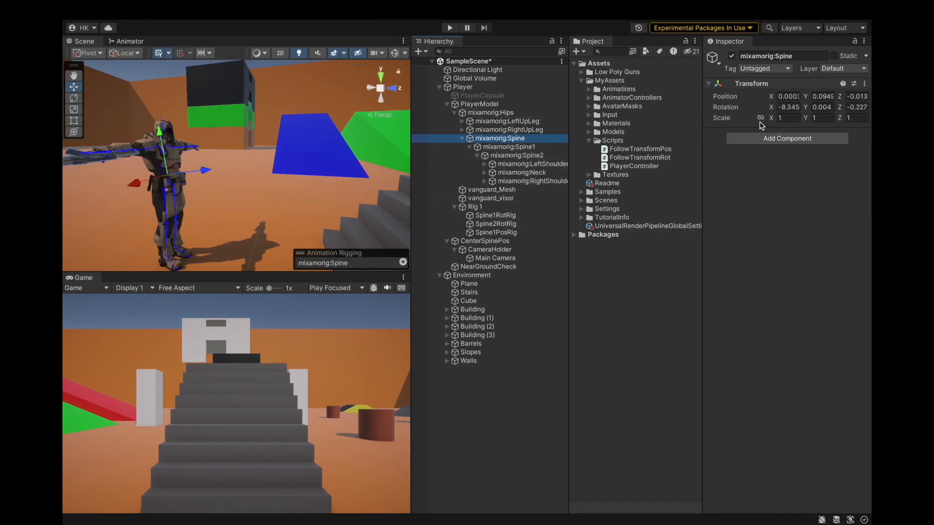
{"action": "key", "text": "ctrl+Left"}
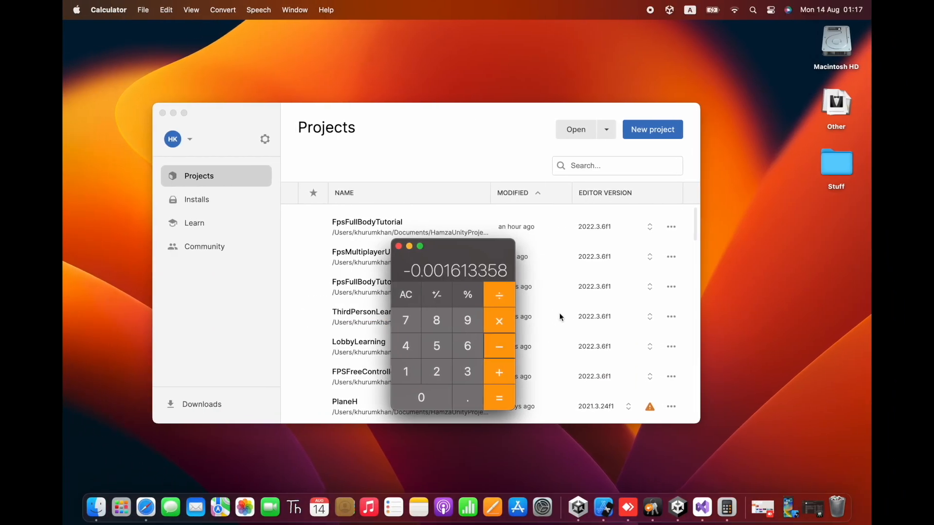
{"action": "type", "text": "0.000381054"}
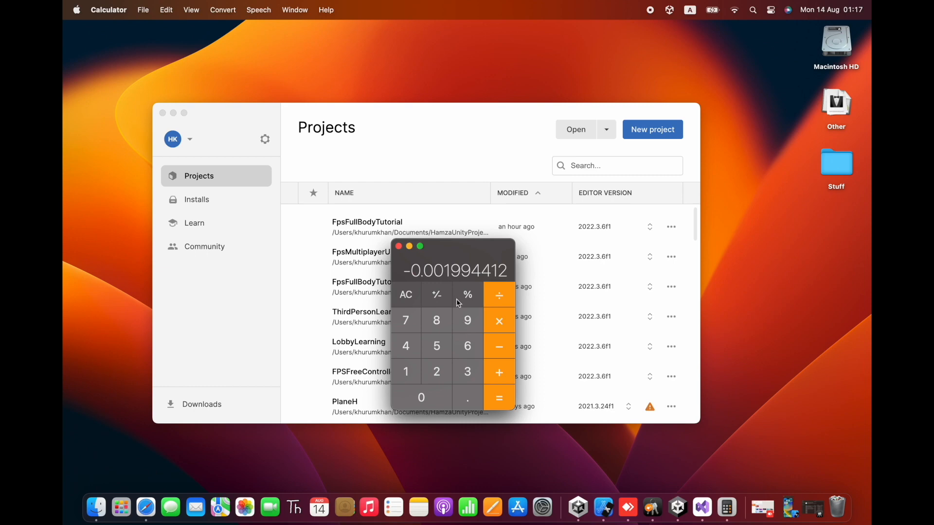
{"action": "key", "text": "ctrl+Right"}
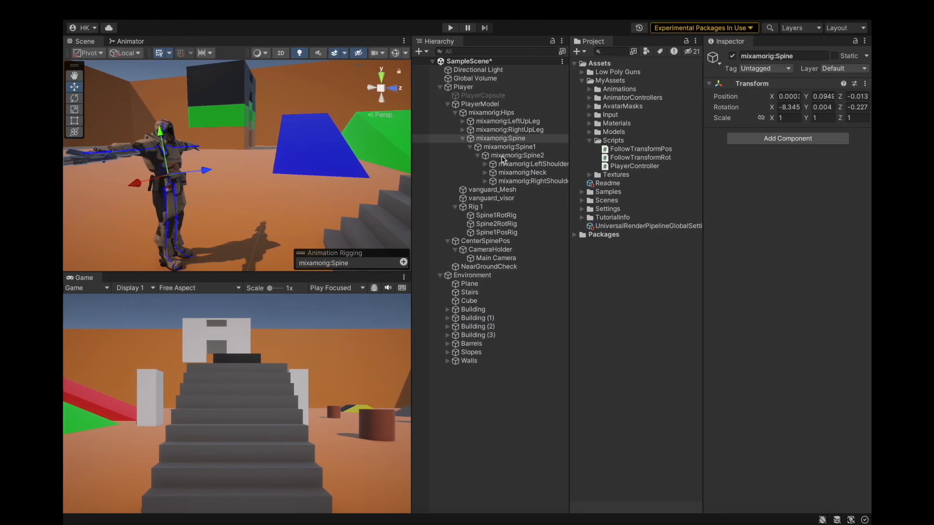
{"action": "left_click", "coordinate": [496, 233]}
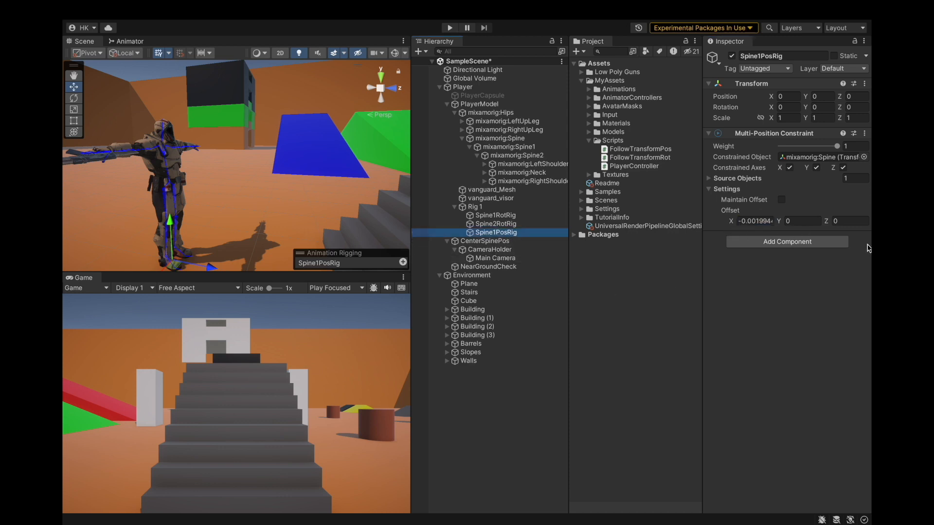
Subtract the Spine's Y position from the Hips' Y position in Calculator and set Spine1PosRig's Offset Y to 0.96642388.
{"action": "left_click", "coordinate": [510, 113]}
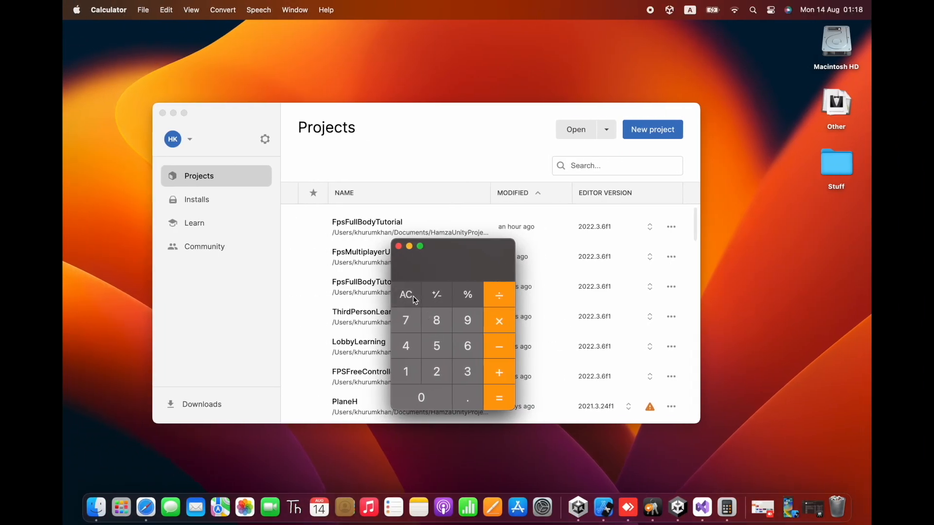
{"action": "left_click", "coordinate": [413, 295]}
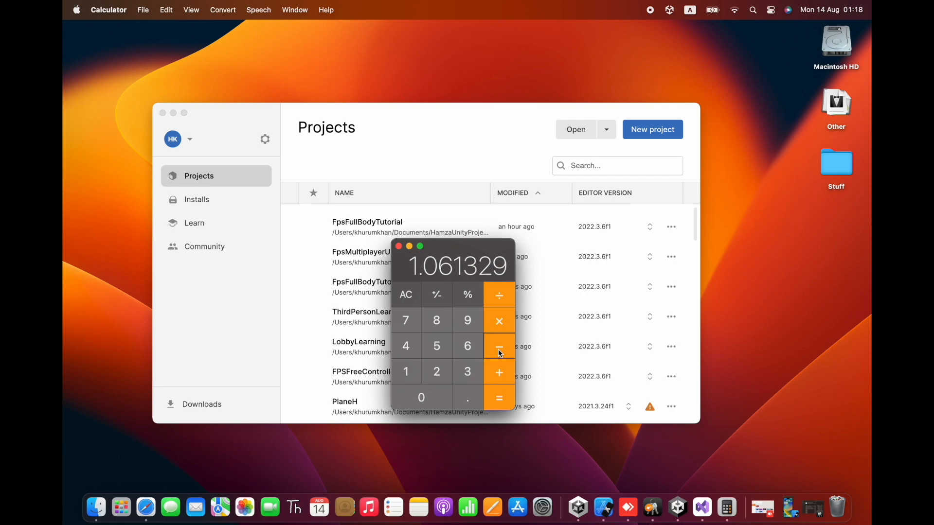
{"action": "key", "text": "ctrl+Right"}
{"action": "left_click", "coordinate": [512, 233]}
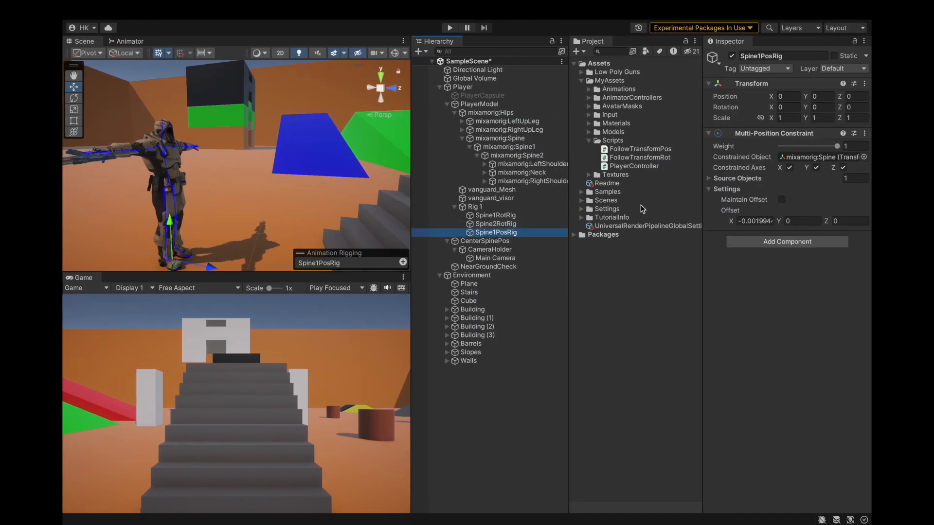
{"action": "left_click", "coordinate": [500, 139]}
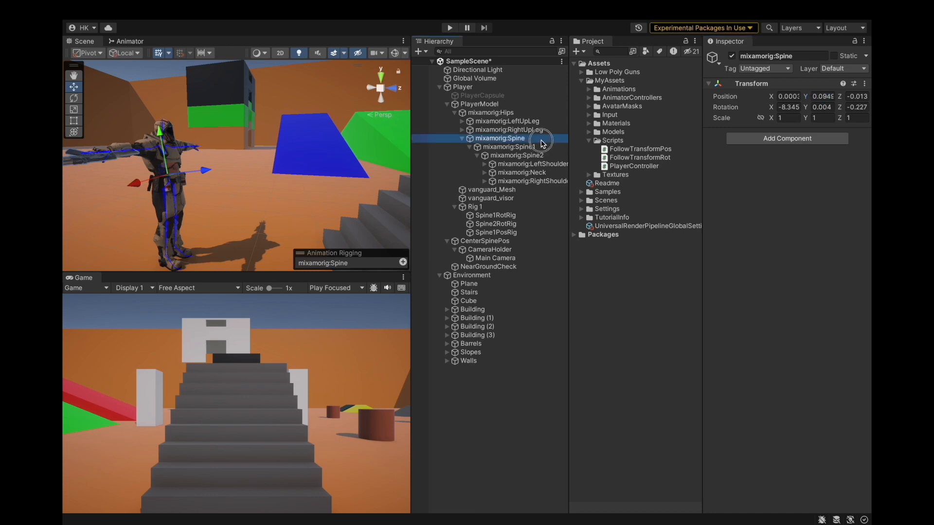
{"action": "key", "text": "ctrl+Left"}
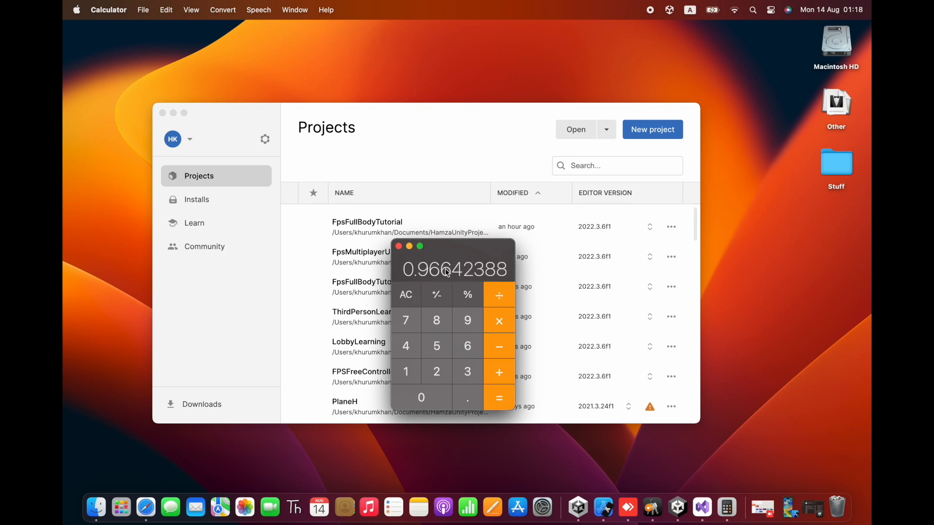
{"action": "key", "text": "ctrl+Right"}
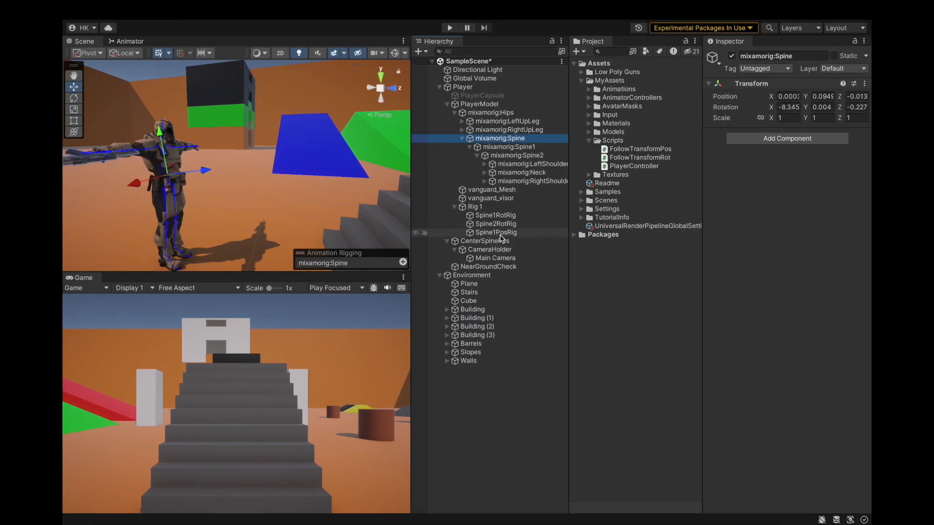
{"action": "left_click", "coordinate": [498, 233]}
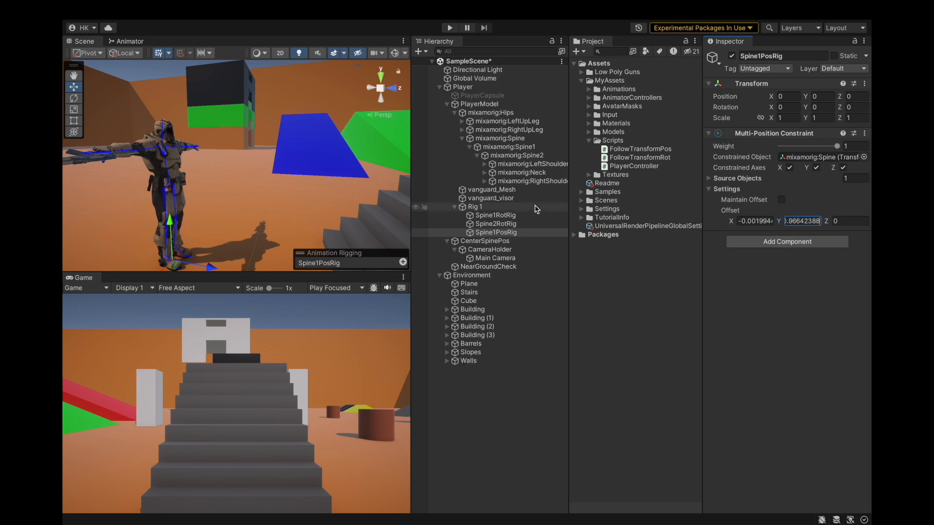
Subtract the Spine's Z position from the Hips' Z position in Calculator and set Spine1PosRig's Offset Z to -0.01392063.
{"action": "left_click", "coordinate": [501, 113]}
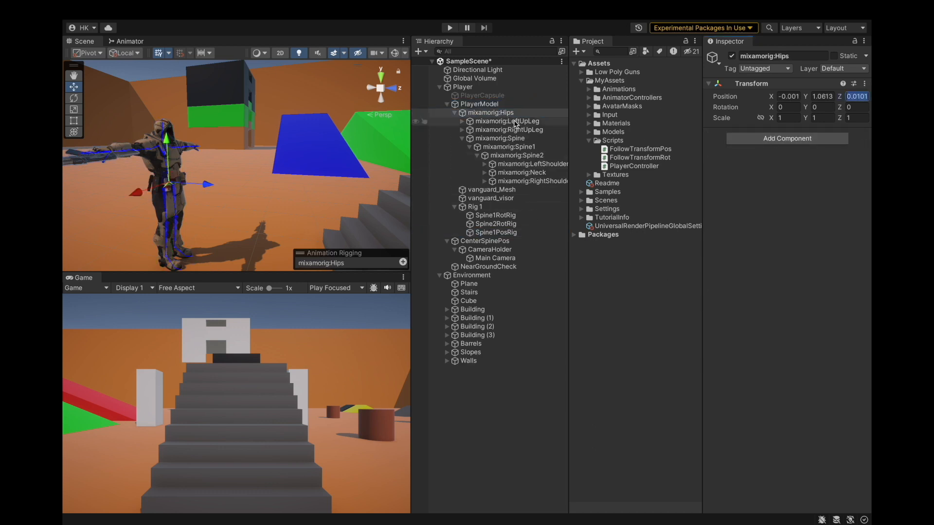
{"action": "left_click", "coordinate": [501, 114]}
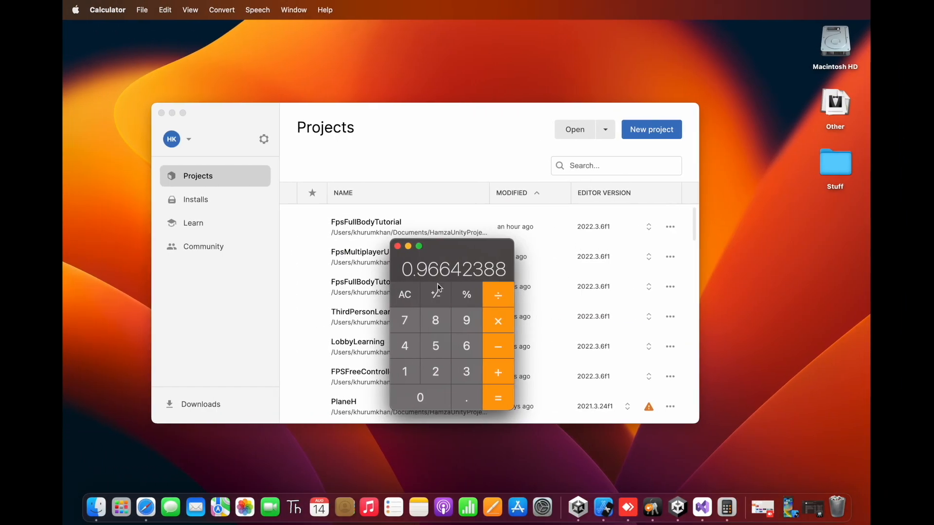
{"action": "left_click", "coordinate": [399, 296]}
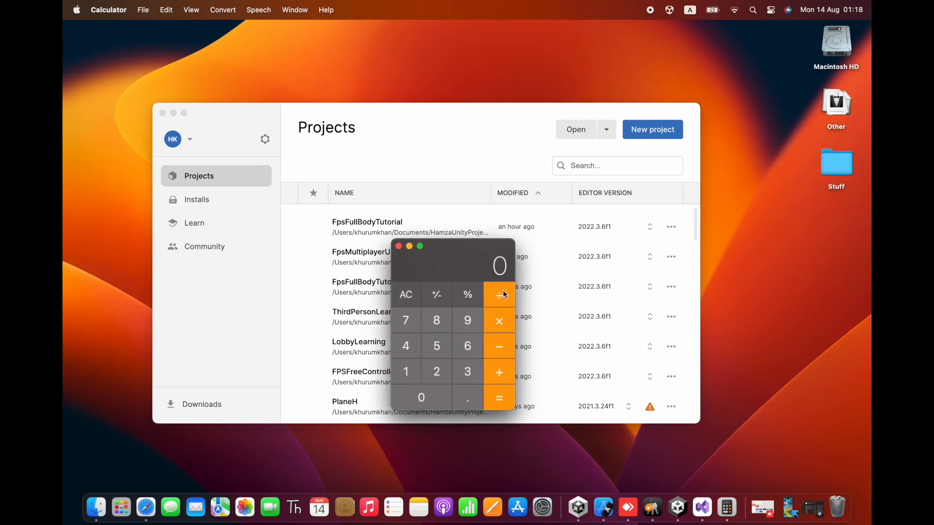
{"action": "type", "text": "0.01011179"}
{"action": "key", "text": "ctrl+Right"}
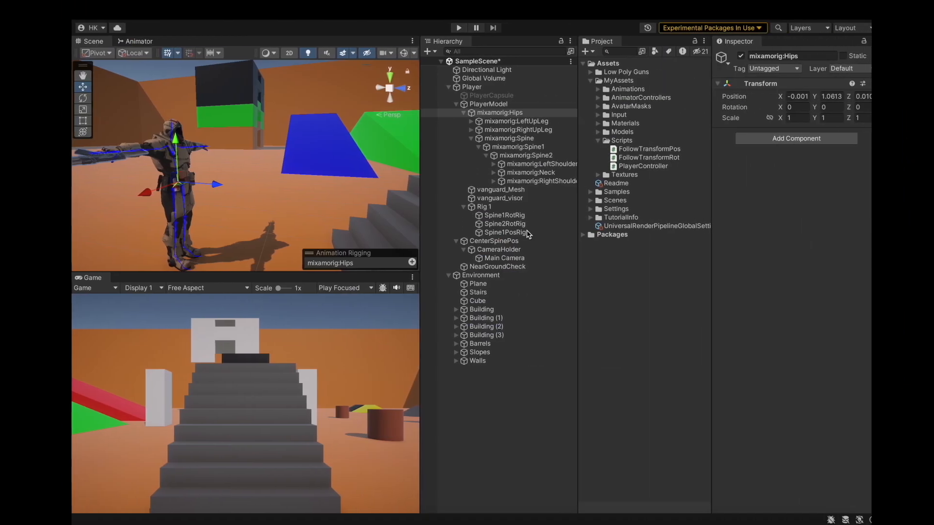
{"action": "left_click", "coordinate": [510, 140]}
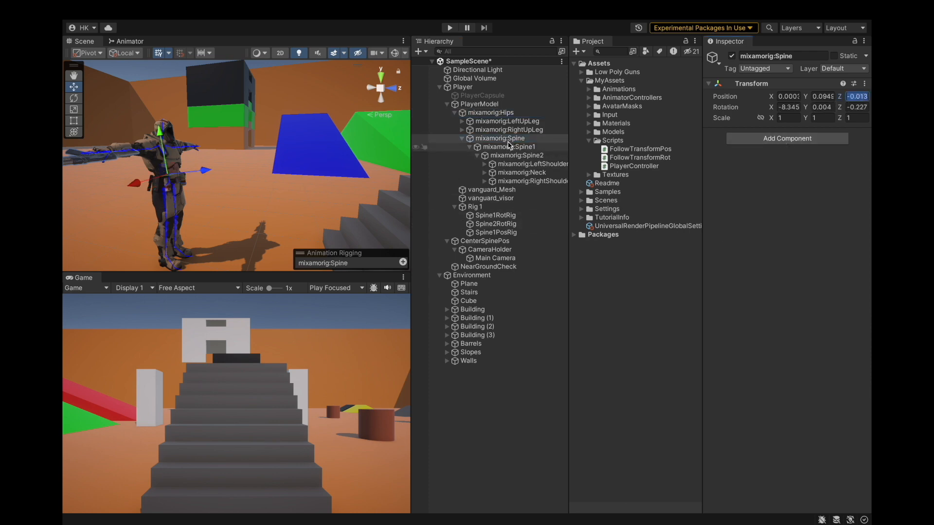
{"action": "key", "text": "ctrl+Left"}
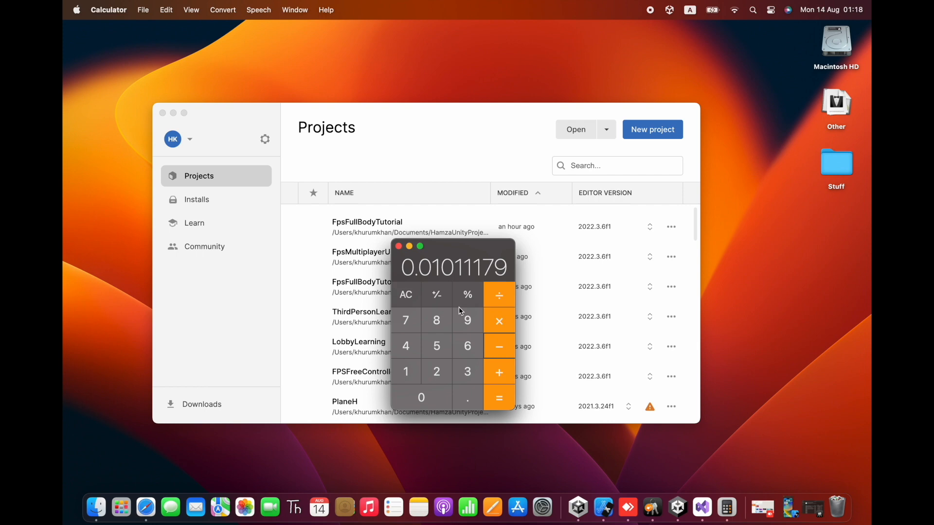
{"action": "type", "text": "-0.01392063"}
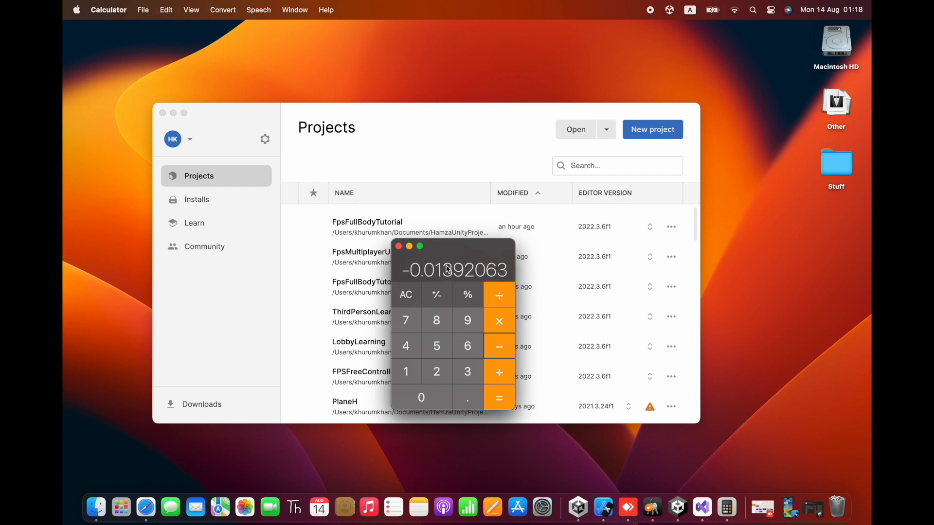
{"action": "key", "text": "ctrl+Right"}
{"action": "left_click", "coordinate": [493, 234]}
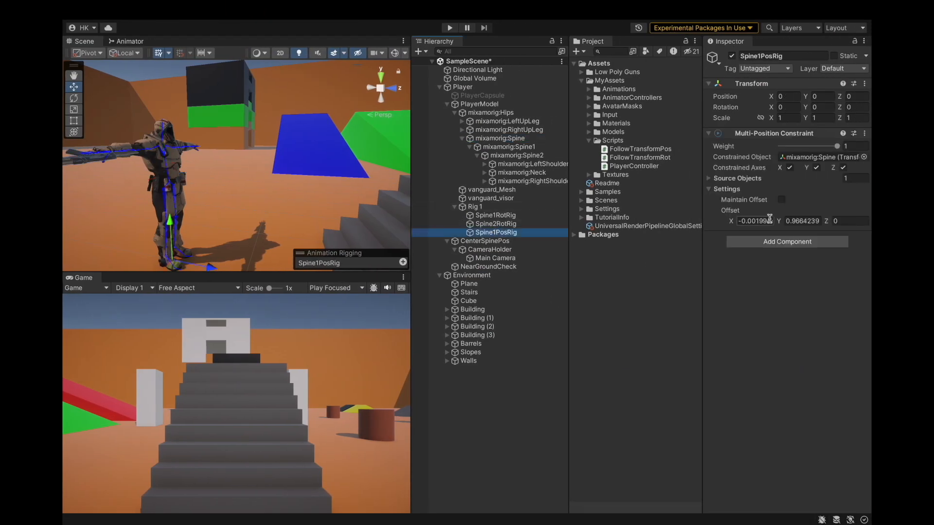
{"action": "left_click", "coordinate": [847, 223]}
{"action": "left_click", "coordinate": [533, 233]}
Save the project.
{"action": "mouse_move", "coordinate": [307, 3]}
{"action": "left_click", "coordinate": [132, 9]}
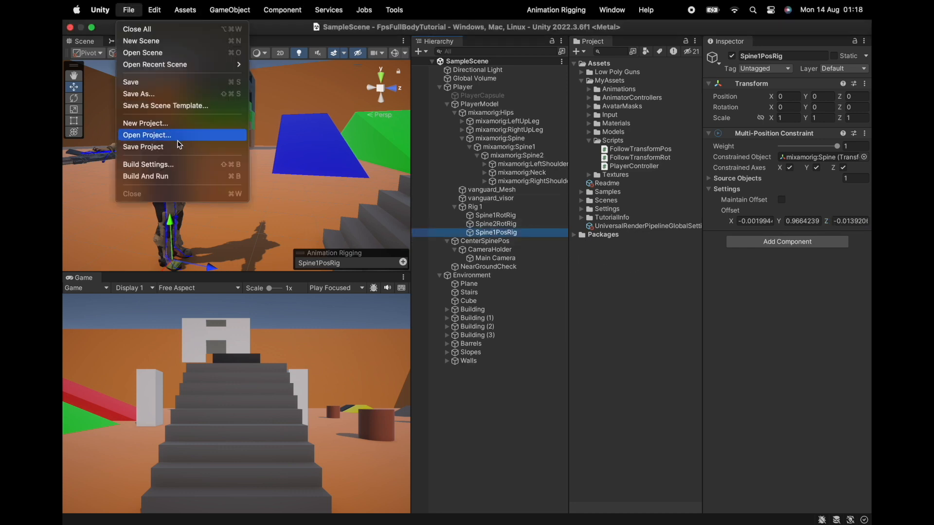
{"action": "left_click", "coordinate": [146, 146]}
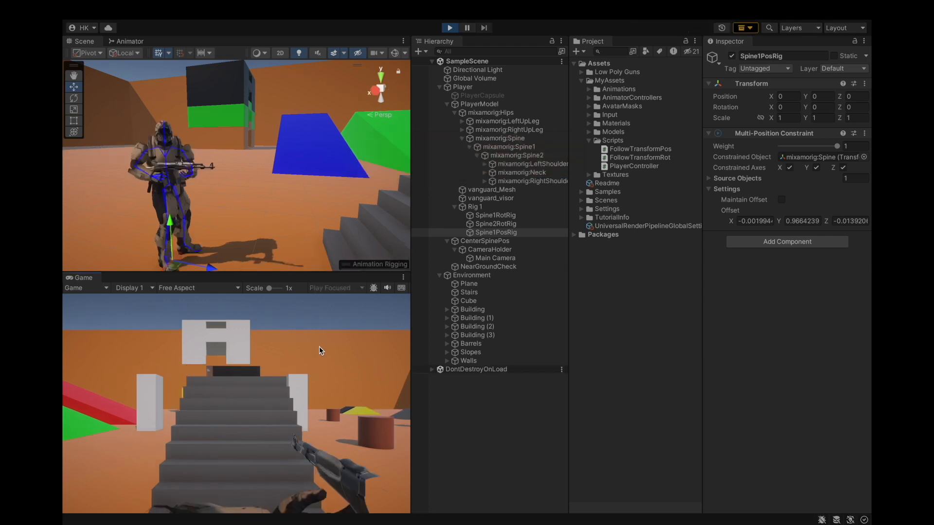
Enter play mode and walk forward to test the spine position constraint in the first-person view.
{"action": "key", "text": "w"}
{"action": "key", "text": "w"}
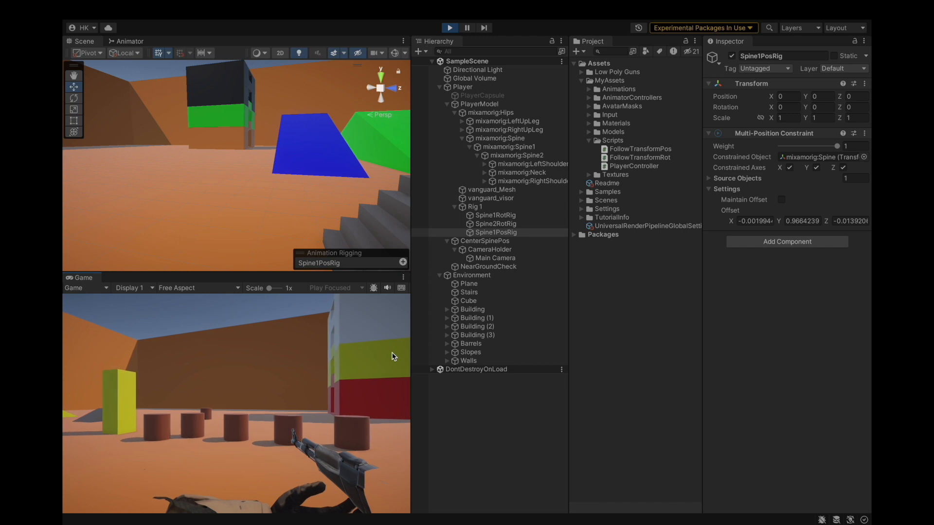
{"action": "key", "text": "w"}
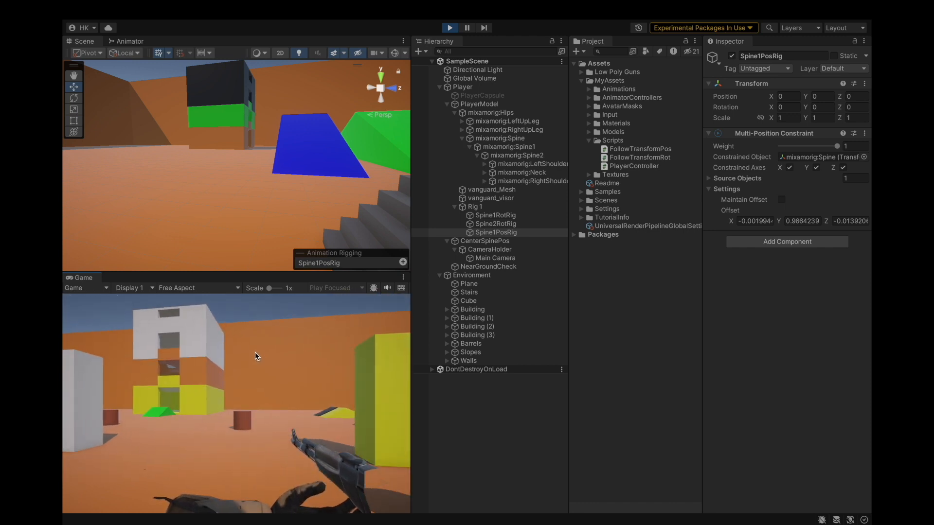
{"action": "key", "text": "w"}
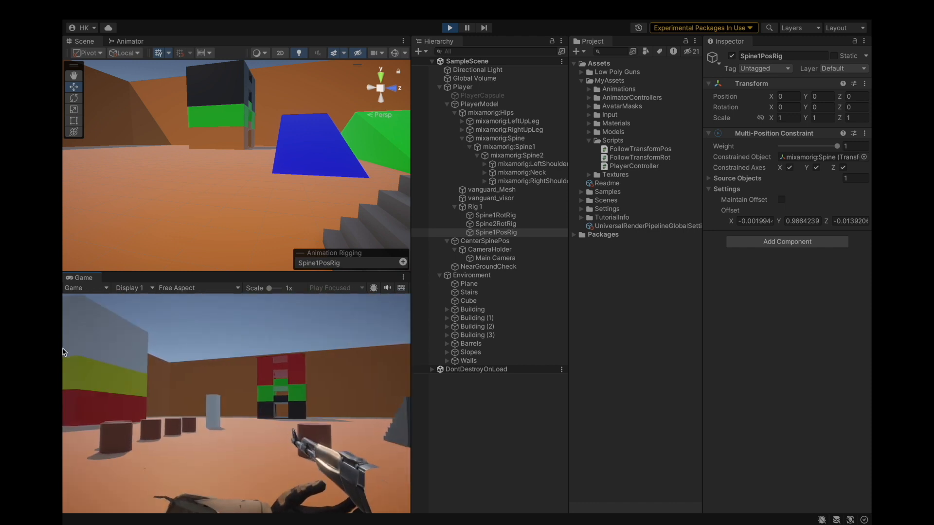
{"action": "key", "text": "w"}
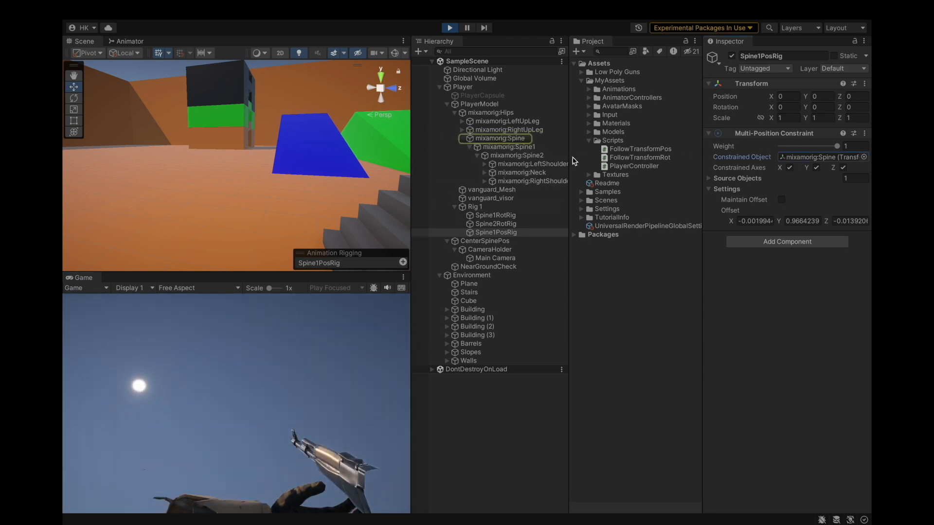
Inspect the position constraint's source object and the Spine bone's transform while moving the player around.
{"action": "left_click", "coordinate": [713, 179]}
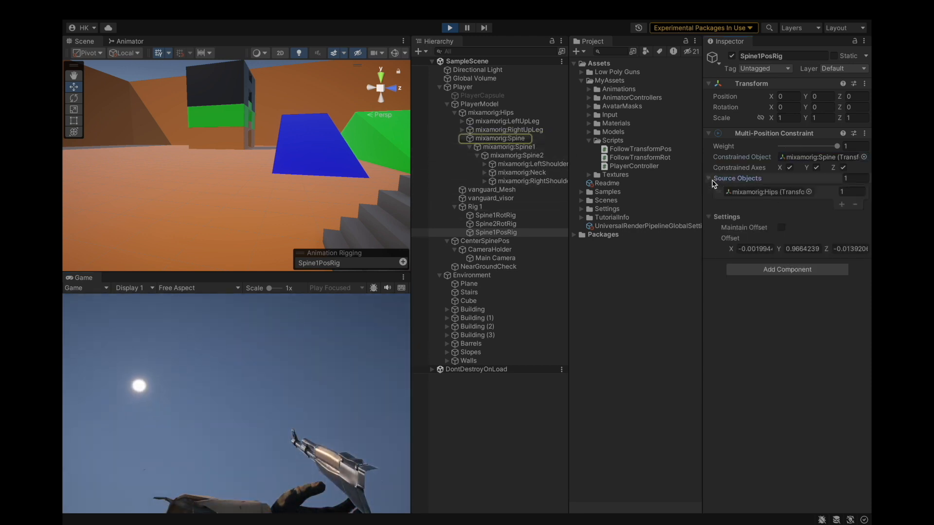
{"action": "left_click", "coordinate": [791, 191]}
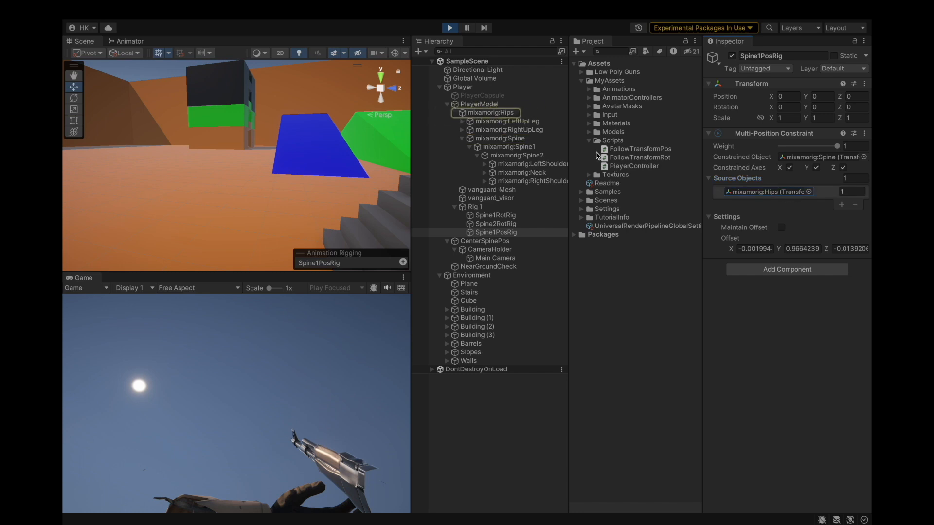
{"action": "left_click", "coordinate": [500, 138]}
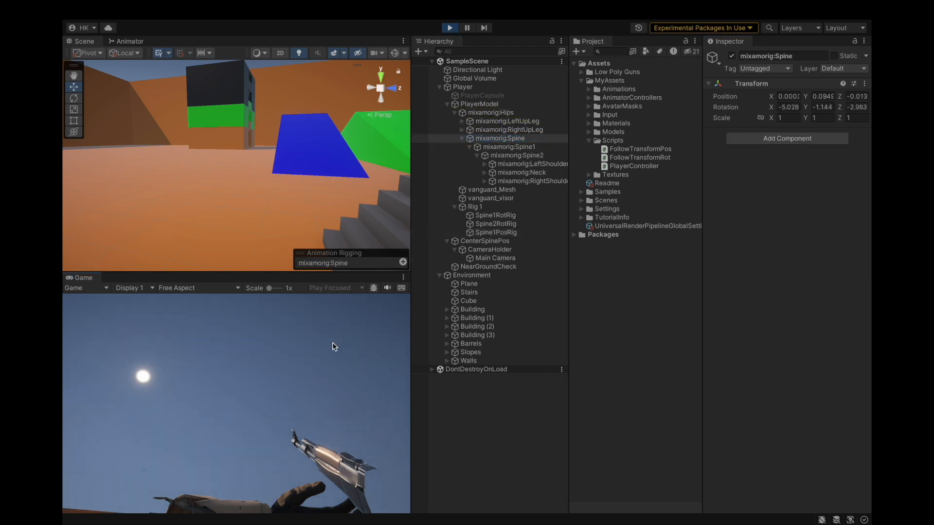
{"action": "key", "text": "w"}
{"action": "key", "text": "a"}
{"action": "key", "text": "s"}
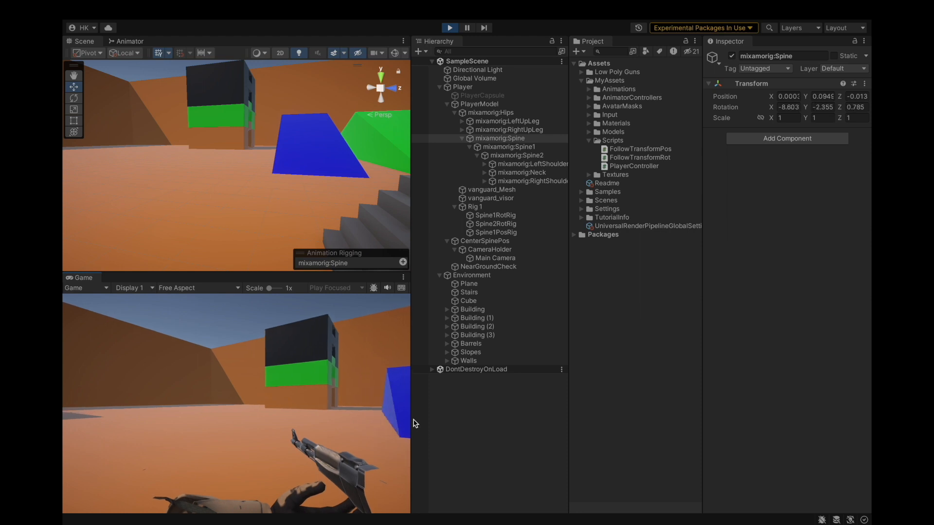
{"action": "key", "text": "w"}
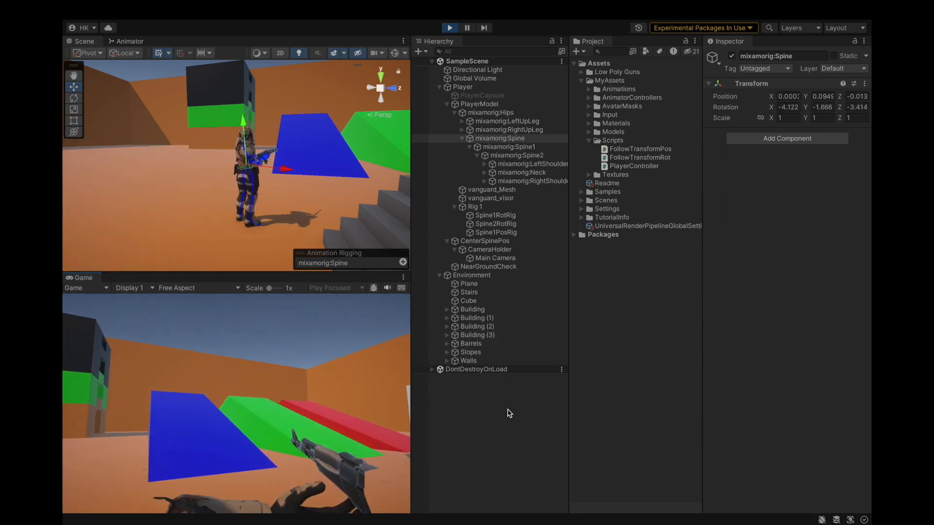
{"action": "key", "text": "s"}
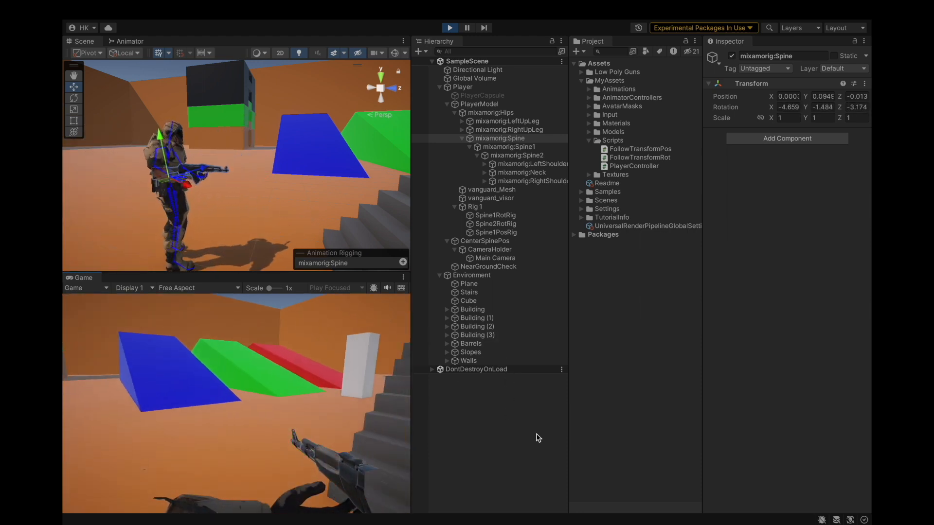
{"action": "key", "text": "s"}
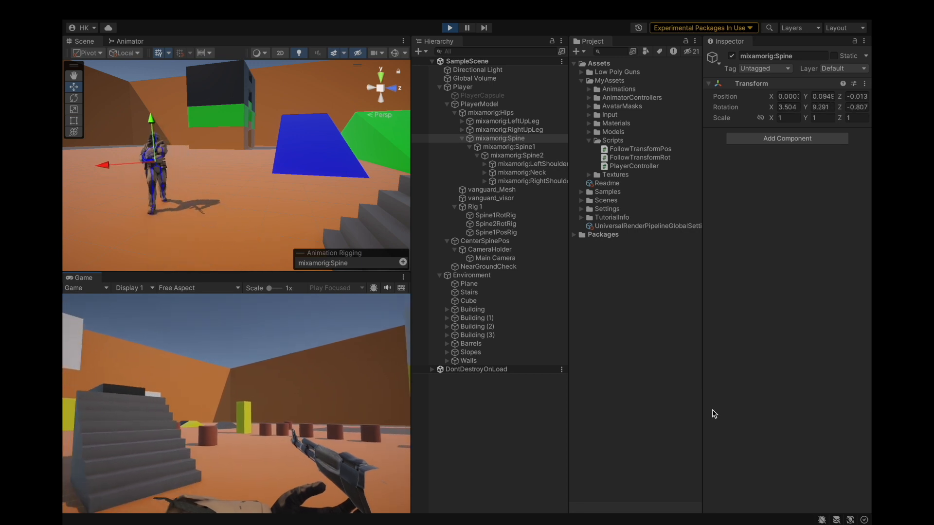
{"action": "key", "text": "s"}
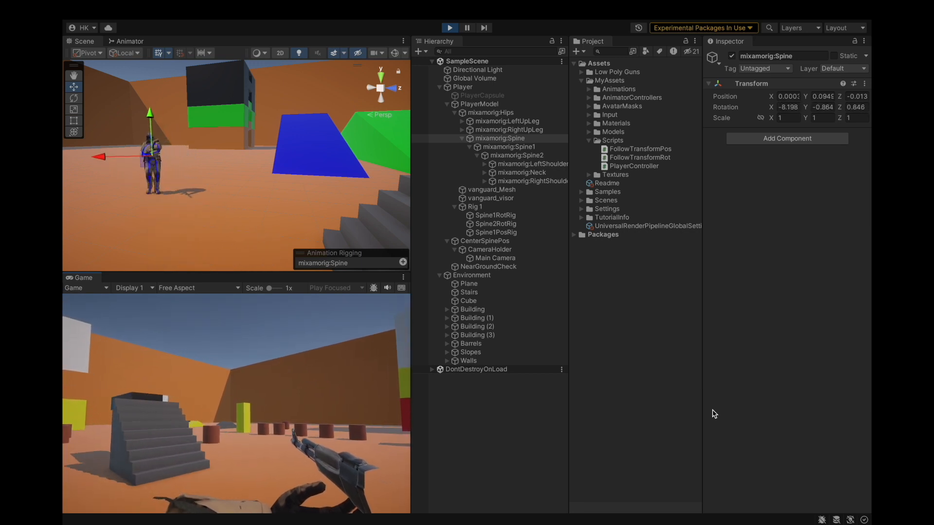
{"action": "key", "text": "w"}
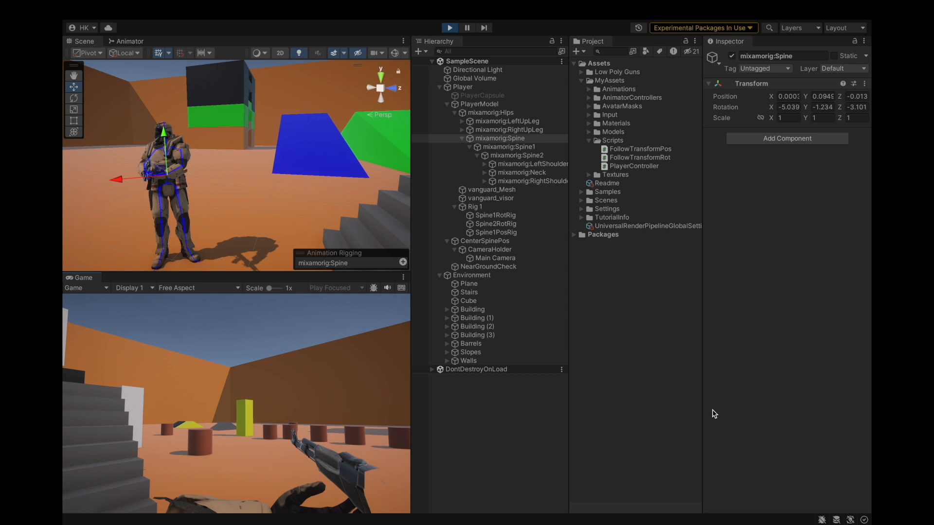
Inspect the rig constraint objects and the Spine, Spine1 and Spine2 bones during play.
{"action": "left_click", "coordinate": [495, 216]}
{"action": "left_click", "coordinate": [508, 225]}
{"action": "left_click", "coordinate": [508, 233]}
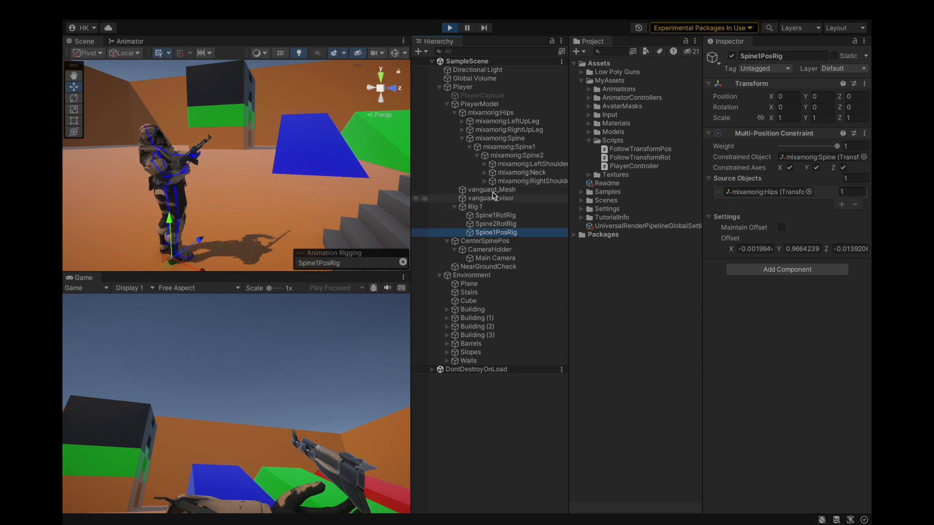
{"action": "left_click", "coordinate": [492, 139]}
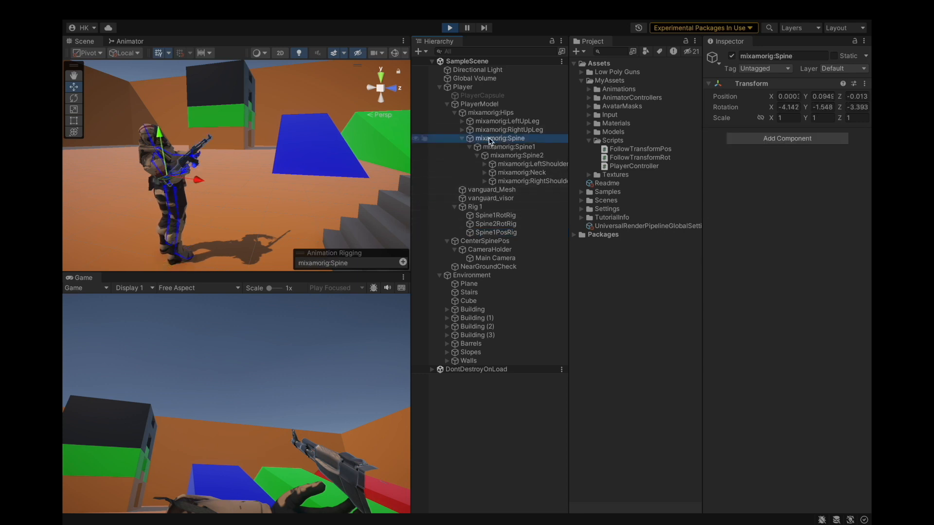
{"action": "left_click", "coordinate": [515, 147]}
{"action": "left_click", "coordinate": [515, 155]}
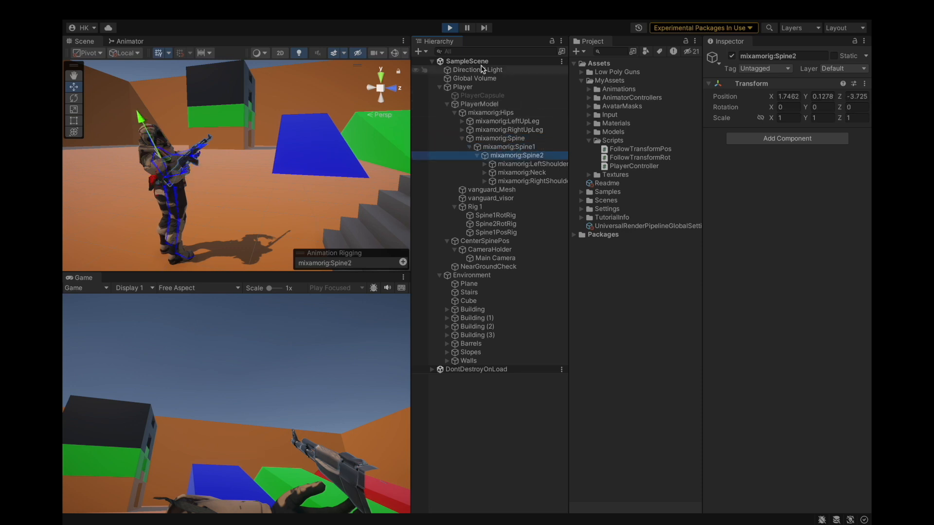
Exit play mode, set Spine1PosRig's Constrained Object to mixamorig:Spine1, and save the project.
{"action": "left_click", "coordinate": [450, 28]}
{"action": "left_click", "coordinate": [504, 233]}
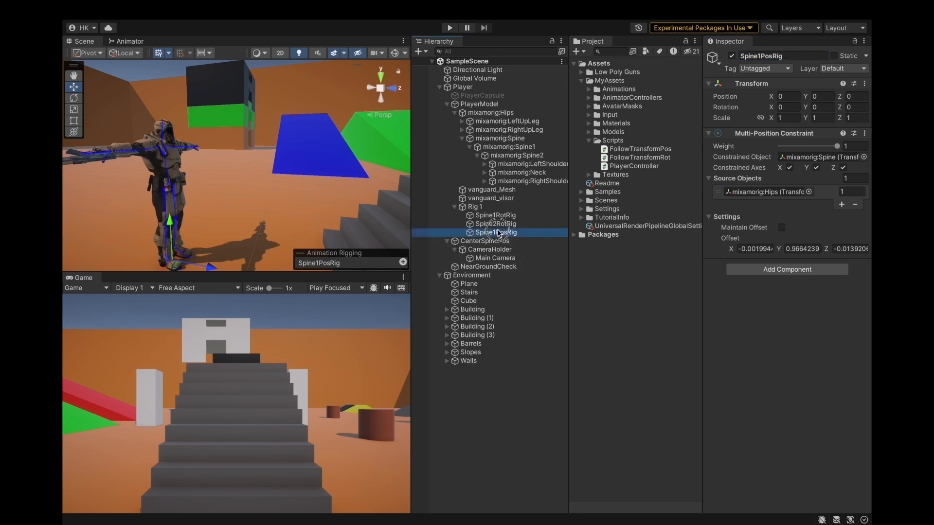
{"action": "left_click_drag", "start_coordinate": [520, 144], "coordinate": [796, 155]}
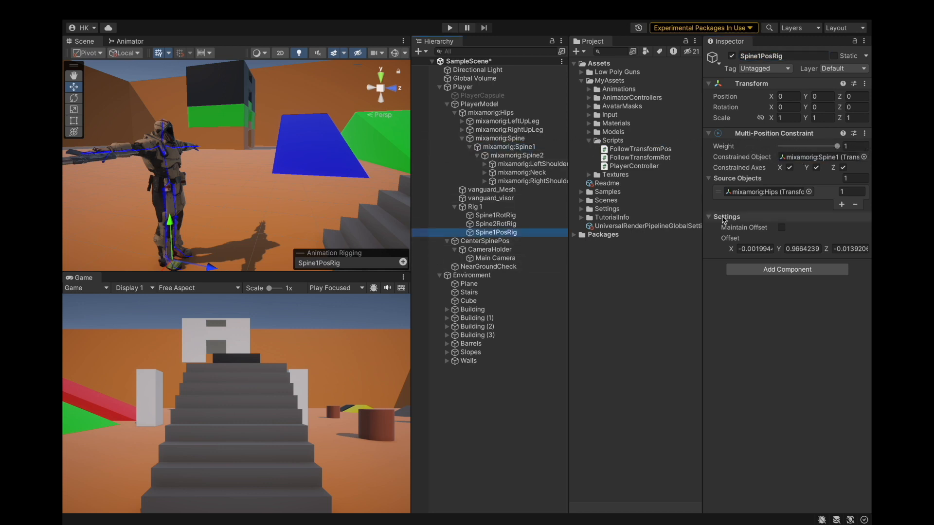
{"action": "left_click", "coordinate": [137, 8]}
{"action": "left_click", "coordinate": [146, 146]}
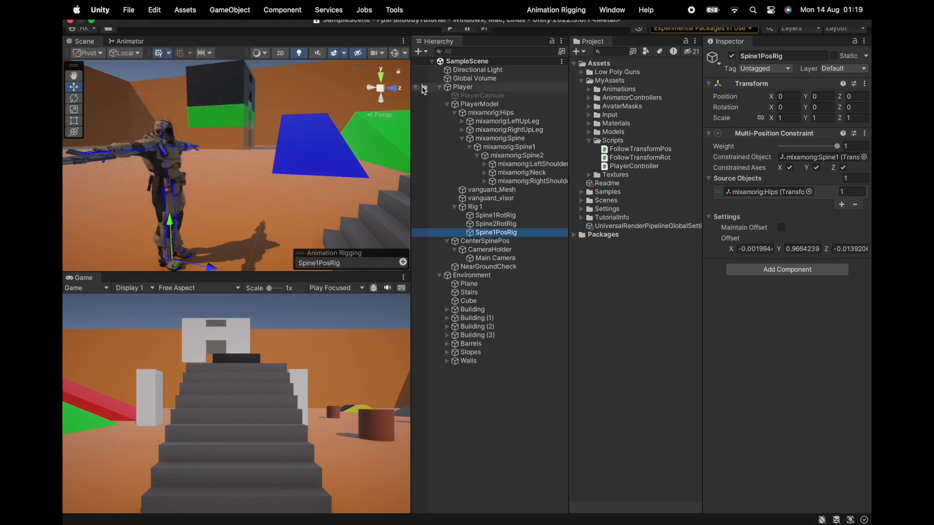
Enter play mode and walk around to test the updated spine position constraint.
{"action": "left_click", "coordinate": [455, 30]}
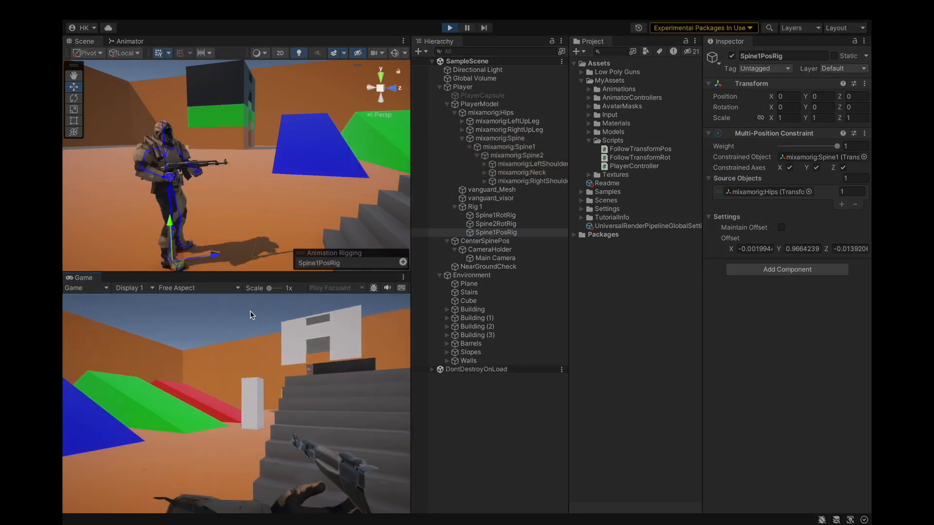
{"action": "key", "text": "a"}
{"action": "key", "text": "w"}
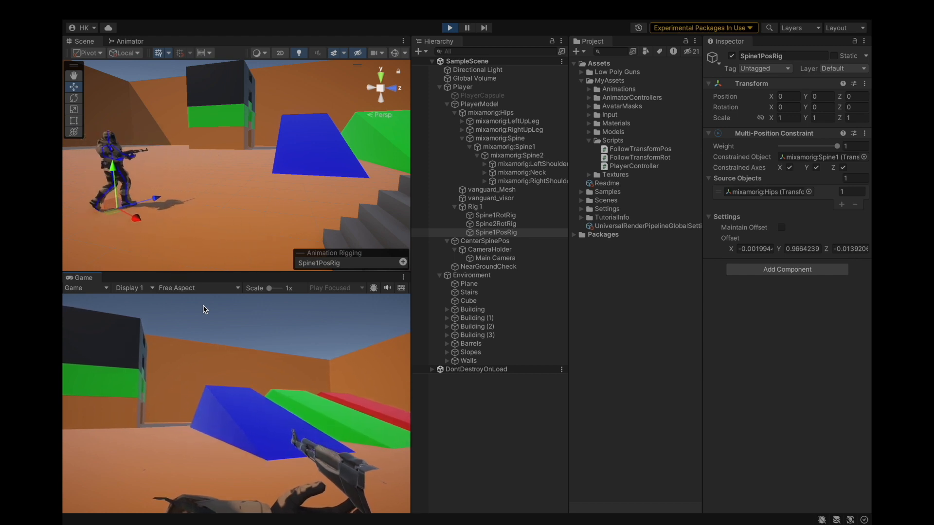
{"action": "key", "text": "w"}
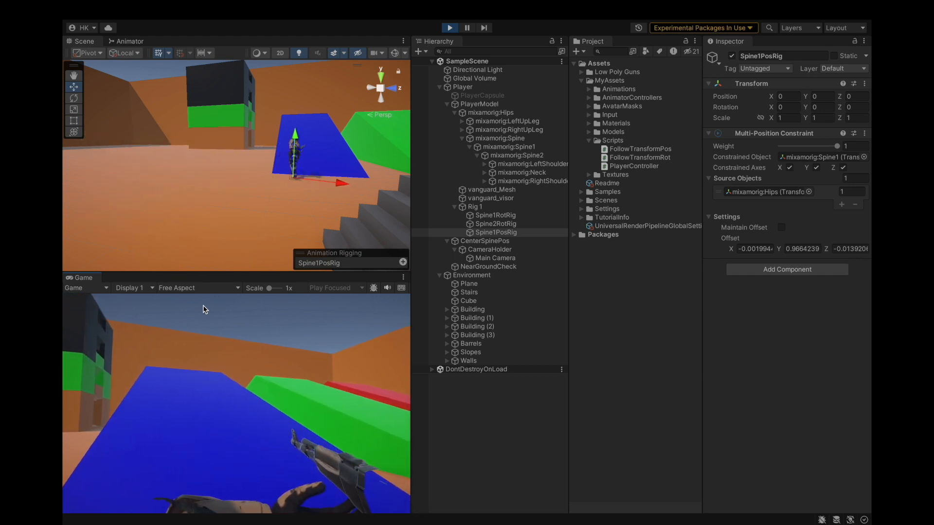
{"action": "key", "text": "w"}
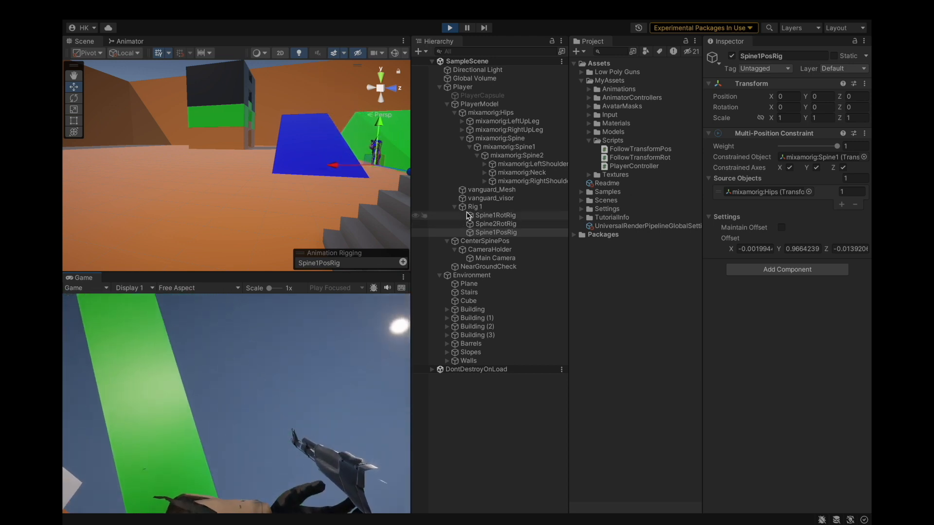
{"action": "left_click", "coordinate": [500, 138]}
{"action": "left_click", "coordinate": [234, 407]}
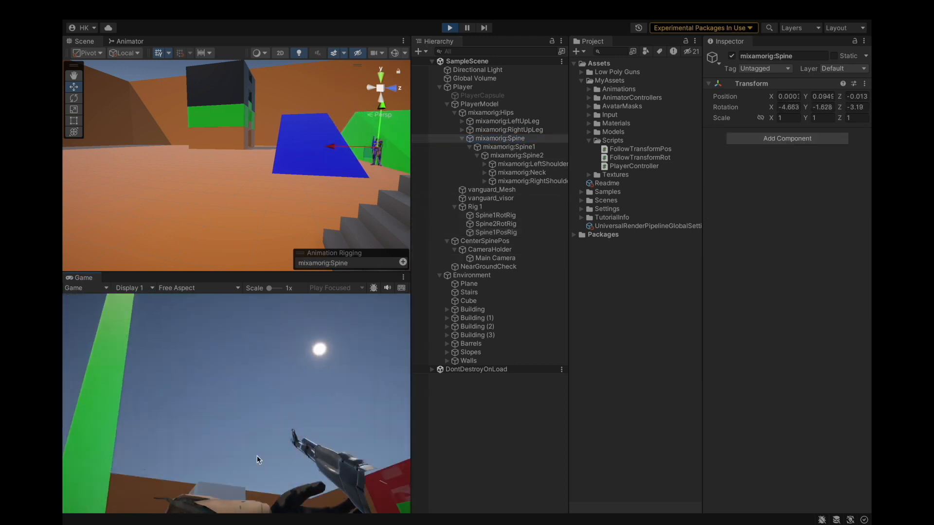
{"action": "key", "text": "w"}
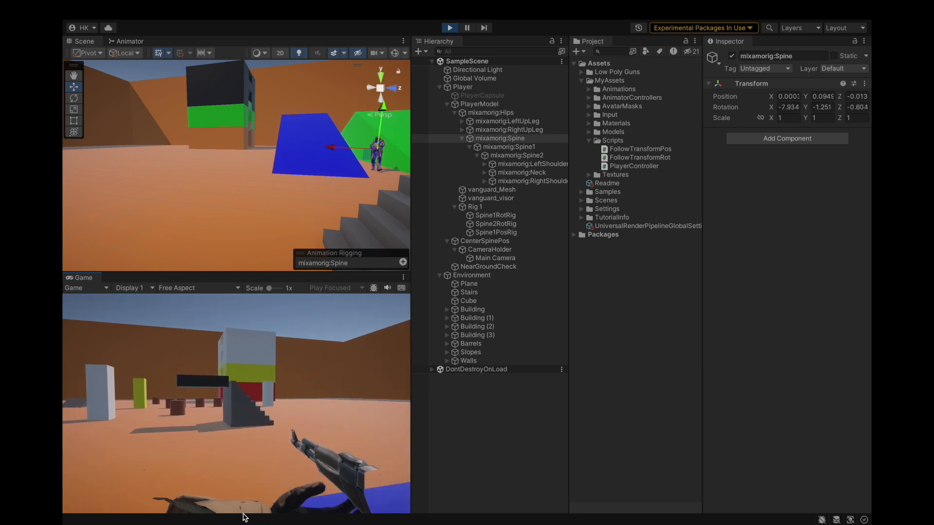
Inspect the Spine1 and Spine2 bones, the rotation constraints' source objects, and CenterSpinePos's follow target during play.
{"action": "key", "text": "w"}
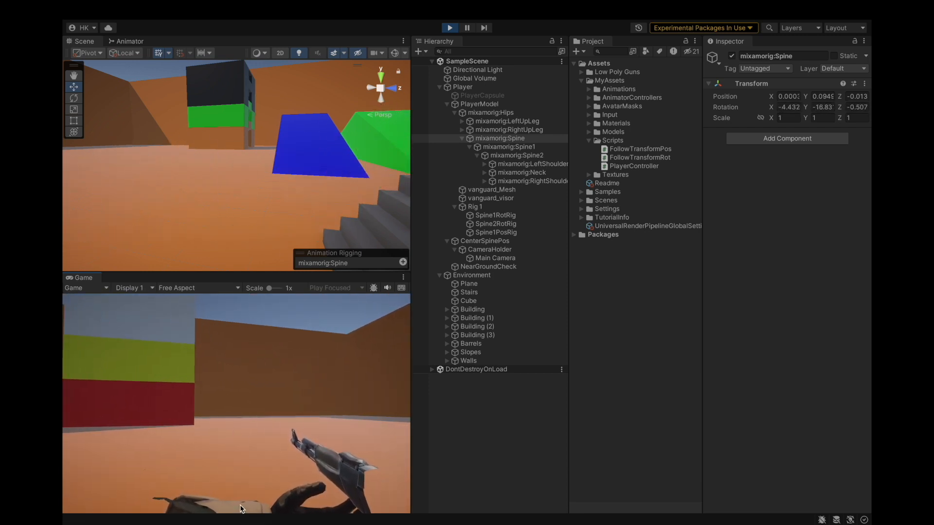
{"action": "left_click", "coordinate": [486, 147]}
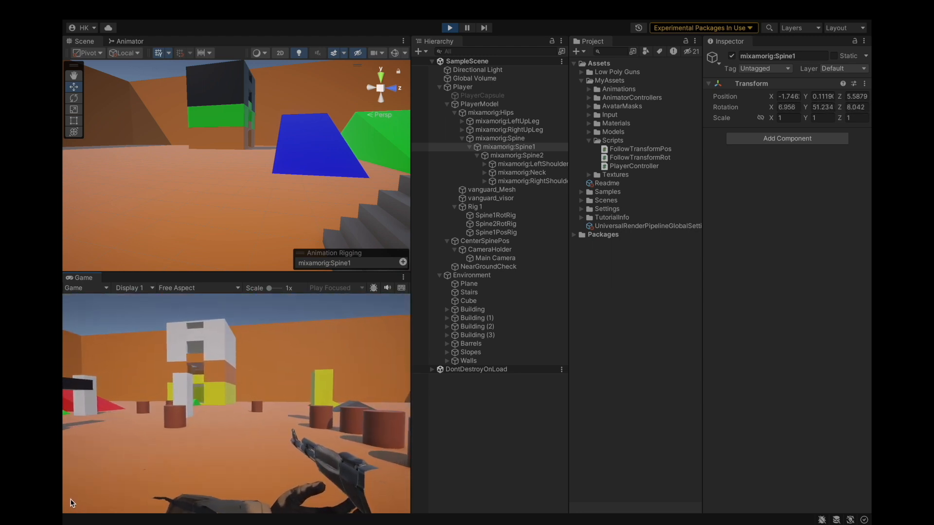
{"action": "left_click", "coordinate": [533, 156]}
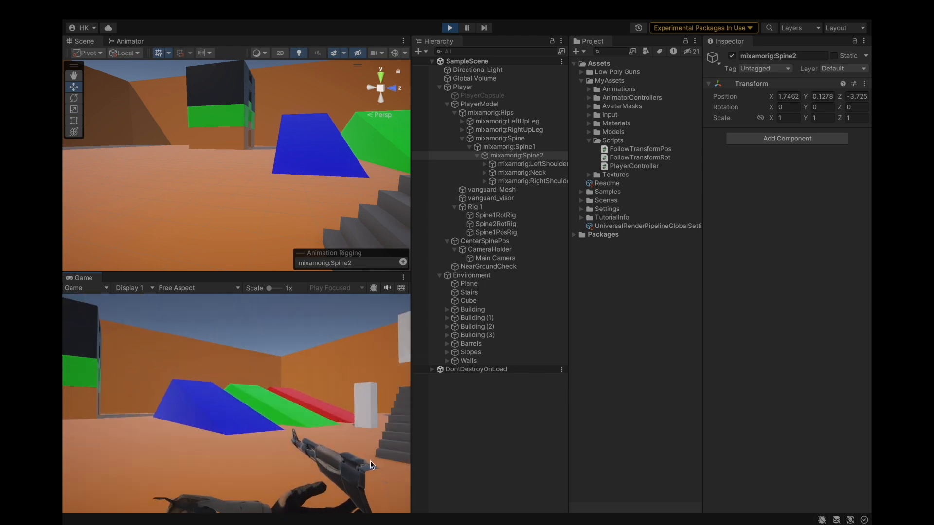
{"action": "left_click", "coordinate": [507, 224]}
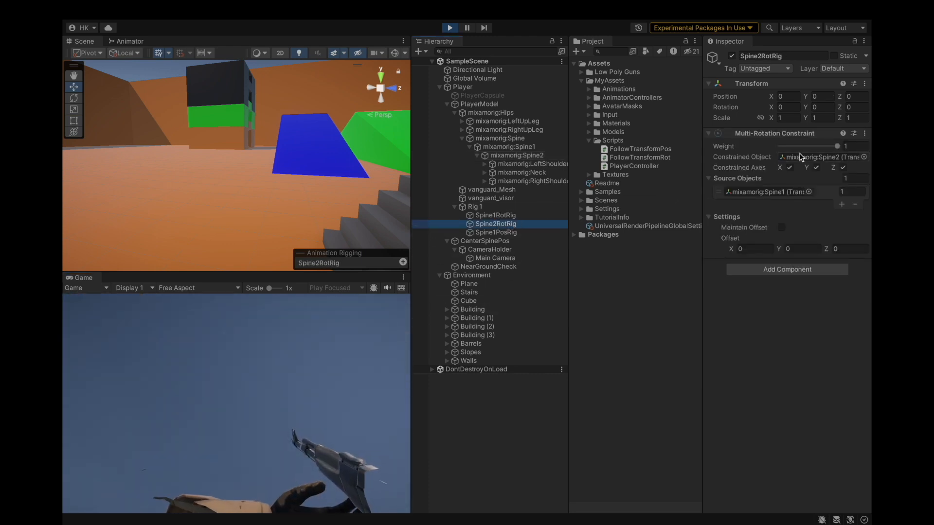
{"action": "left_click", "coordinate": [778, 194]}
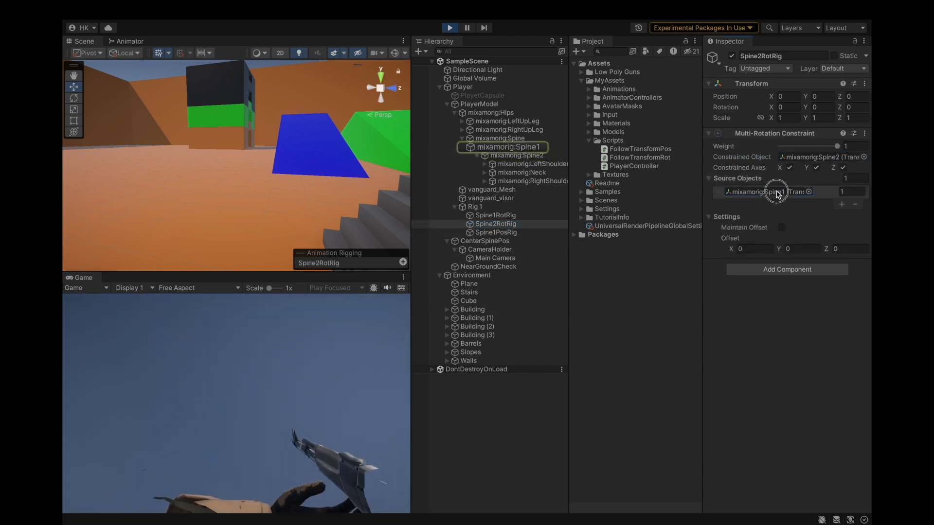
{"action": "left_click", "coordinate": [517, 217]}
{"action": "left_click", "coordinate": [779, 191]}
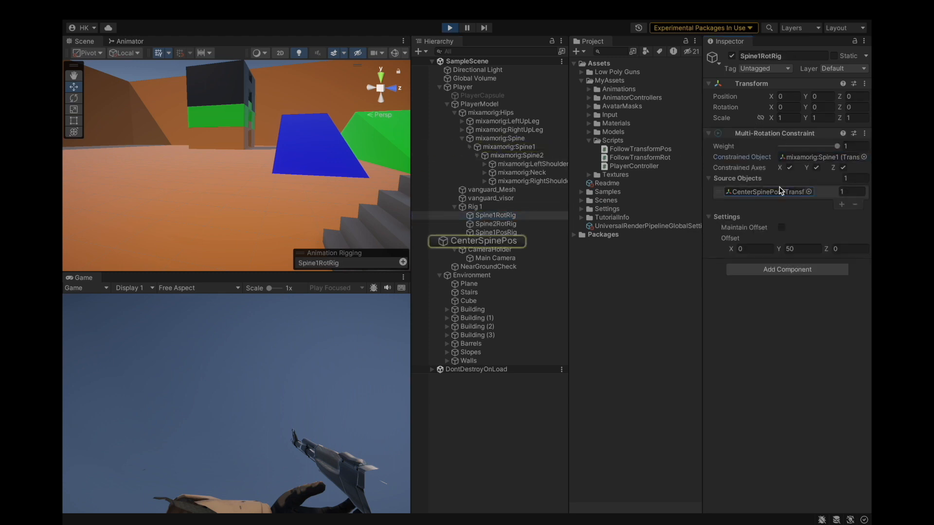
{"action": "left_click", "coordinate": [499, 241]}
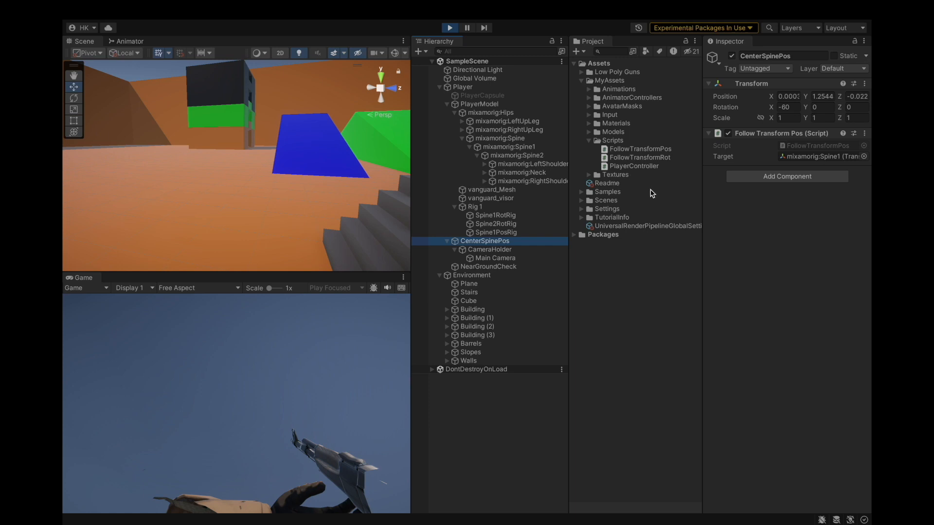
{"action": "left_click", "coordinate": [782, 153]}
{"action": "left_click", "coordinate": [511, 216]}
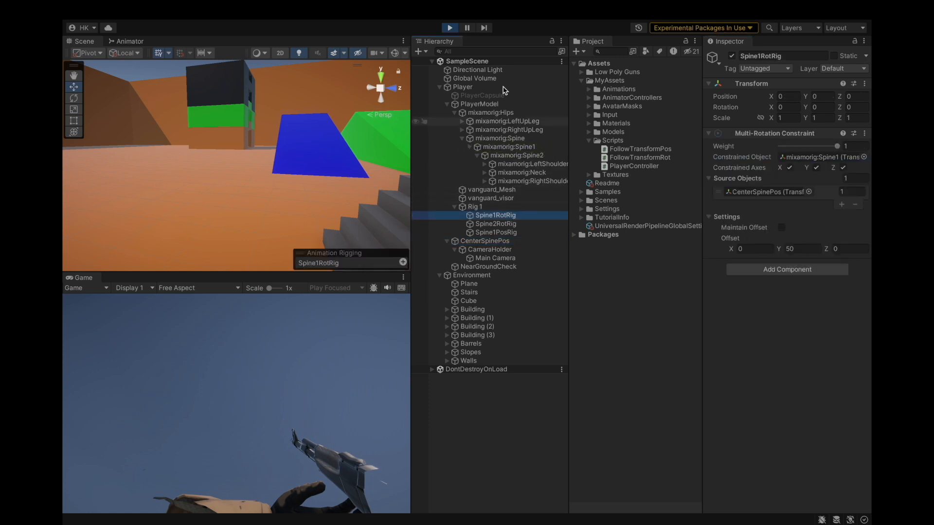
Walk, strafe and jump around the level in play mode to test the spine rig behaviour.
{"action": "left_click", "coordinate": [246, 345]}
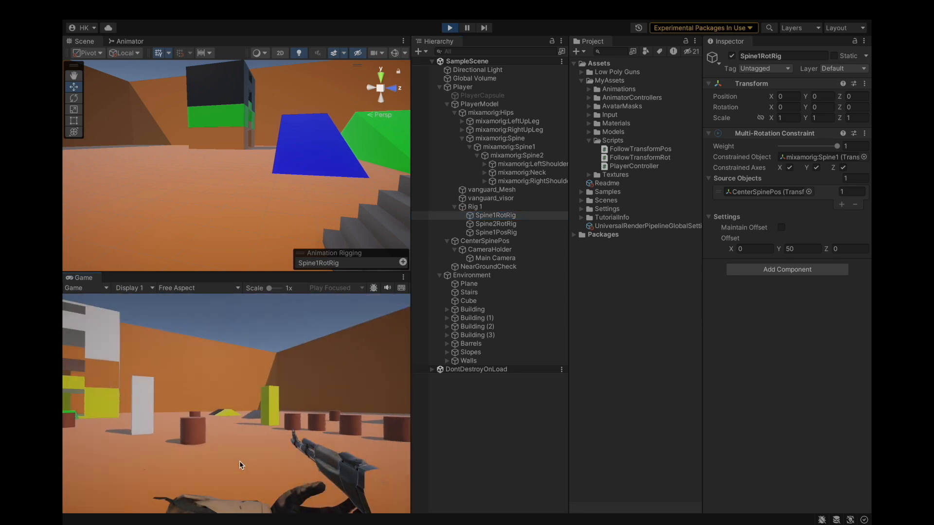
{"action": "key", "text": "w"}
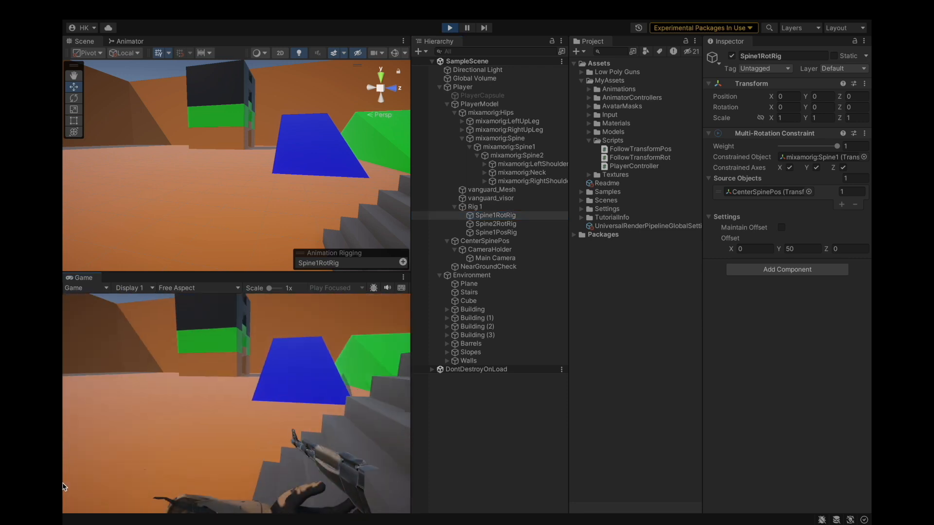
{"action": "key", "text": "w"}
{"action": "key", "text": "s"}
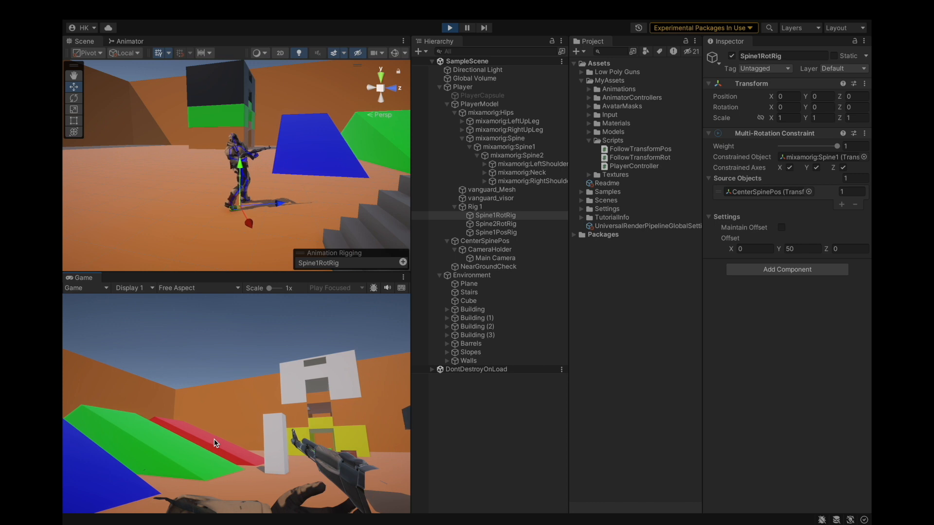
{"action": "key", "text": "a"}
{"action": "key", "text": "d"}
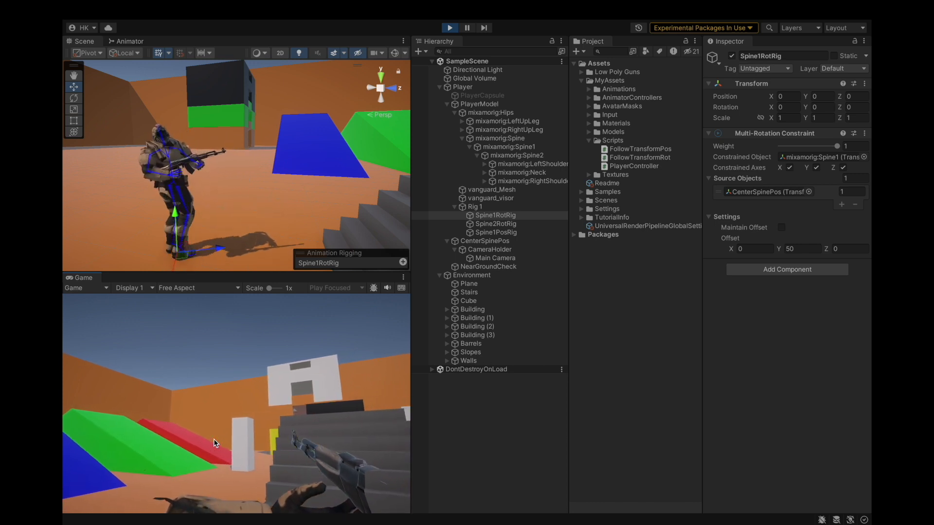
{"action": "key", "text": "a"}
{"action": "key", "text": "a"}
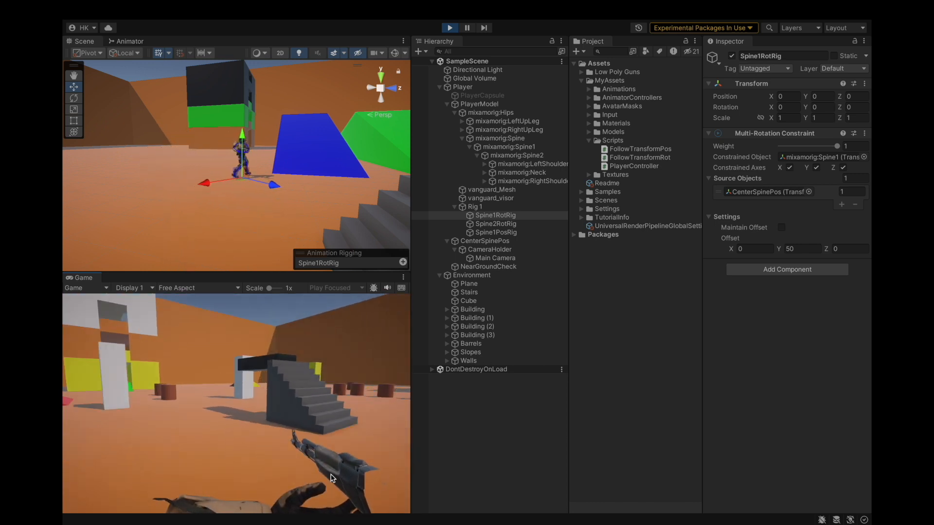
{"action": "key", "text": "w"}
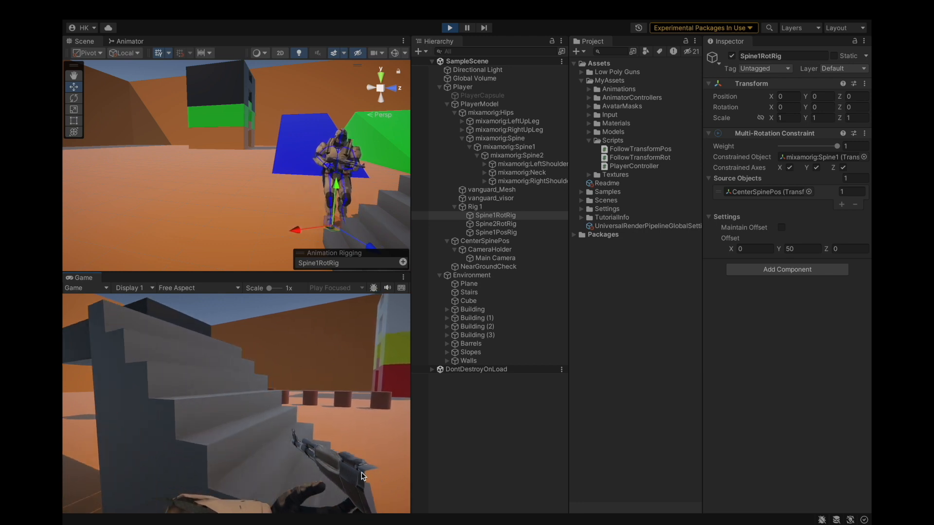
{"action": "key", "text": "d"}
{"action": "key", "text": "space"}
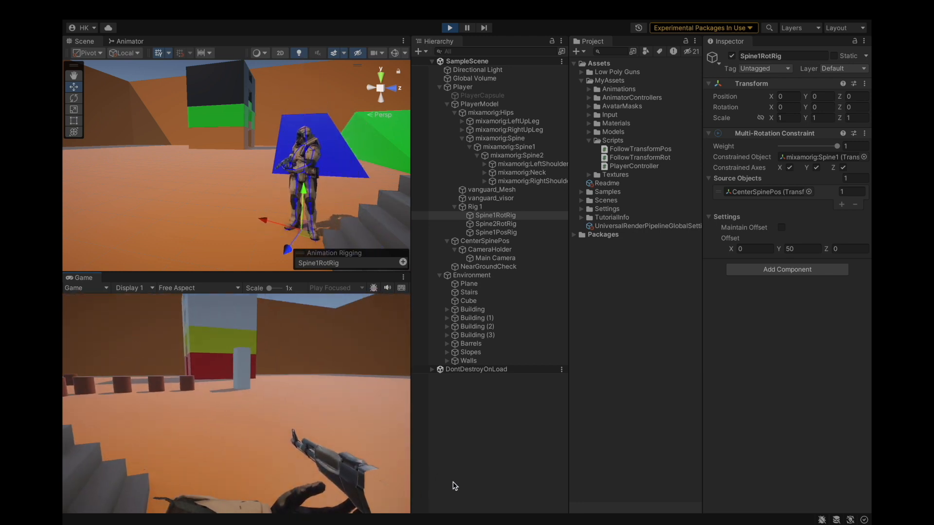
{"action": "key", "text": "w"}
{"action": "key", "text": "space"}
{"action": "key", "text": "w"}
{"action": "key", "text": "d"}
{"action": "key", "text": "space"}
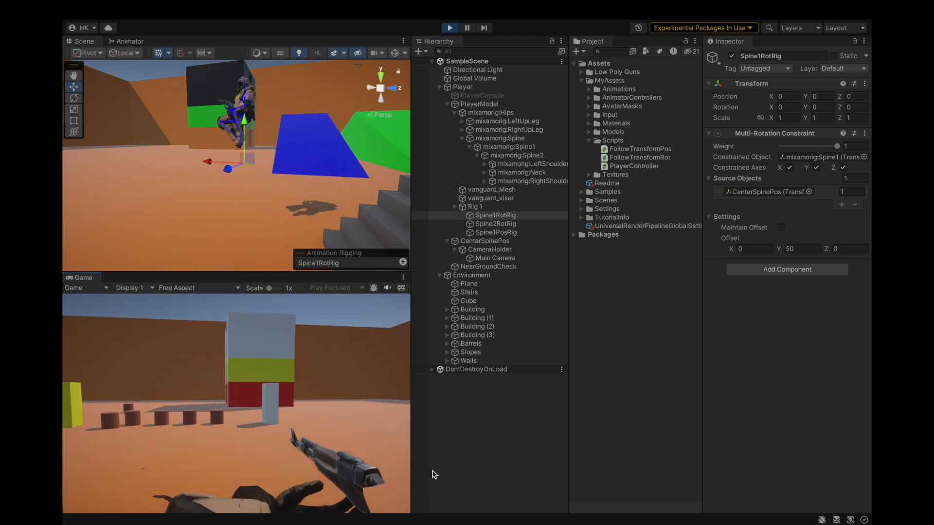
{"action": "key", "text": "space"}
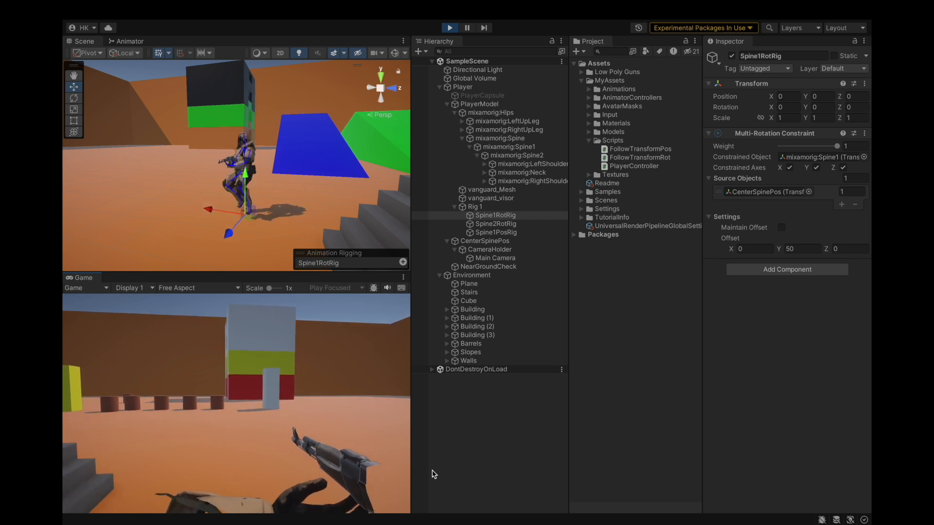
{"action": "key", "text": "w"}
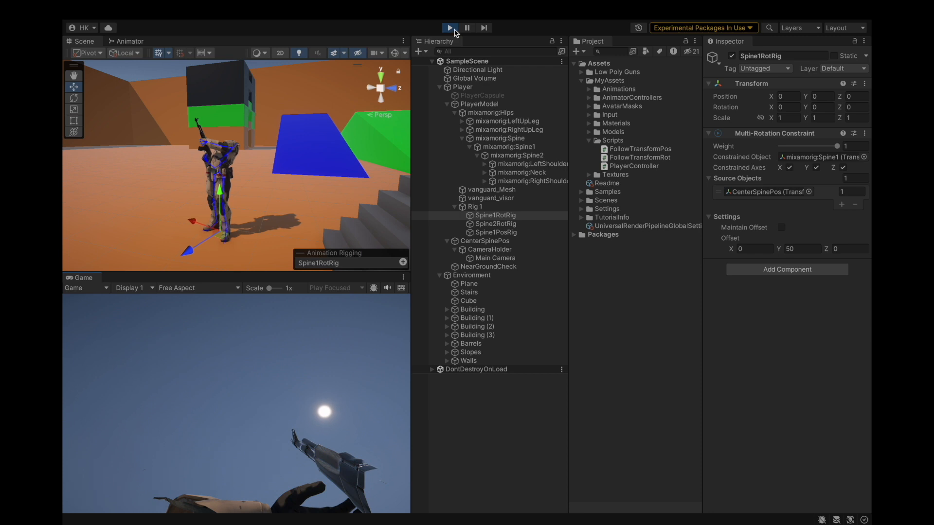
Exit play mode and select the Spine2RotRig constraint object to examine it on the character.
{"action": "left_click", "coordinate": [449, 28]}
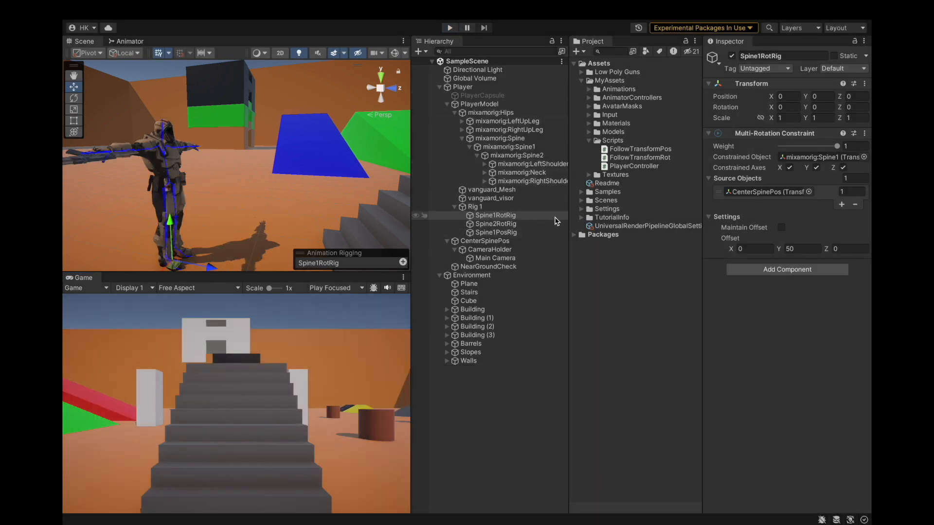
{"action": "left_click", "coordinate": [504, 223]}
{"action": "left_click_drag", "start_coordinate": [322, 202], "coordinate": [418, 124], "text": "alt"}
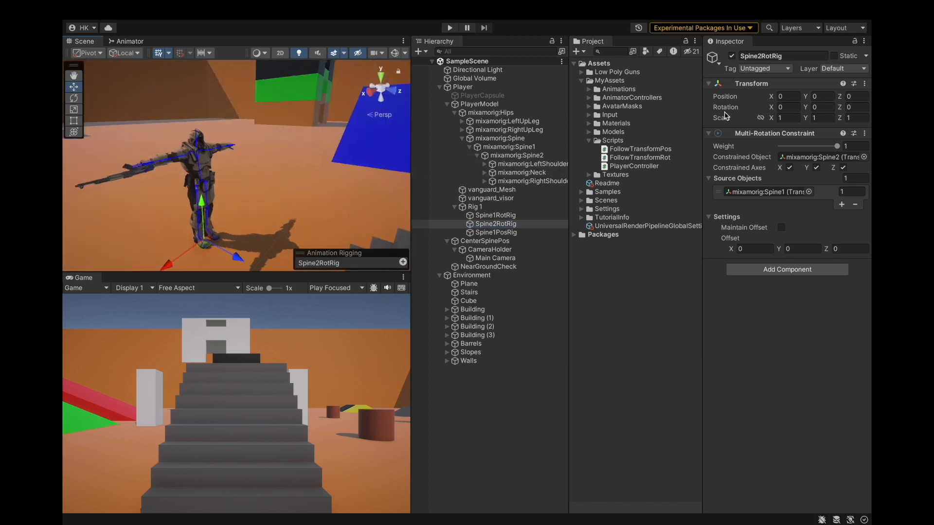
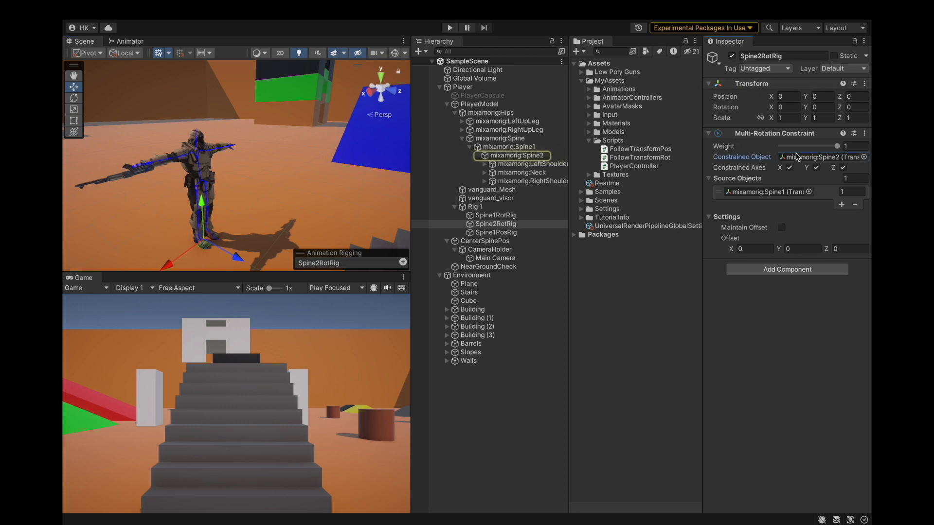
Inspect the Spine2RotRig source bone, the Spine1 and Spine bones, and CenterSpinePos's follow script.
{"action": "left_click", "coordinate": [748, 195]}
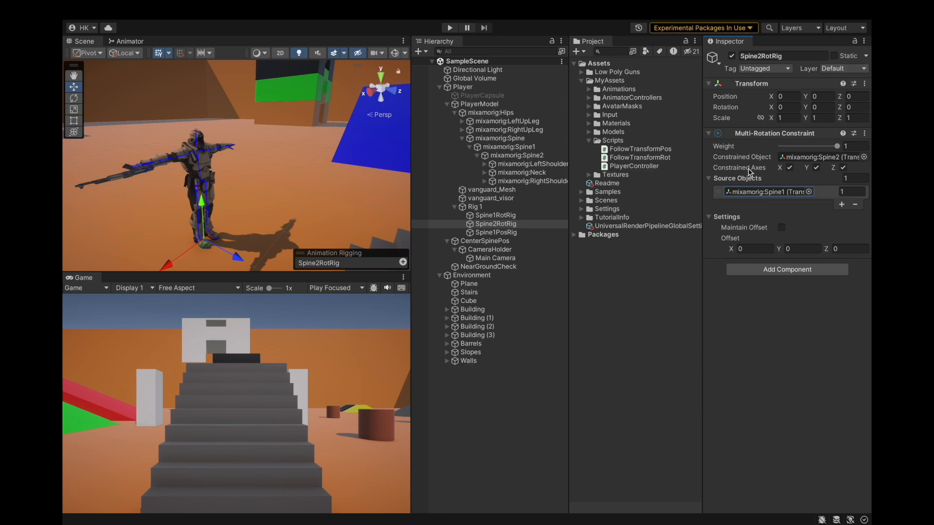
{"action": "left_click", "coordinate": [543, 148]}
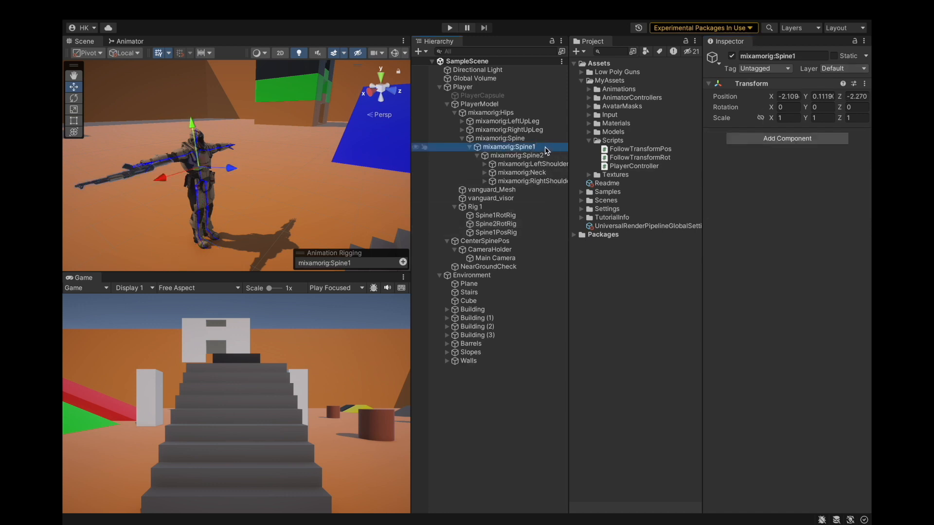
{"action": "left_click", "coordinate": [496, 138]}
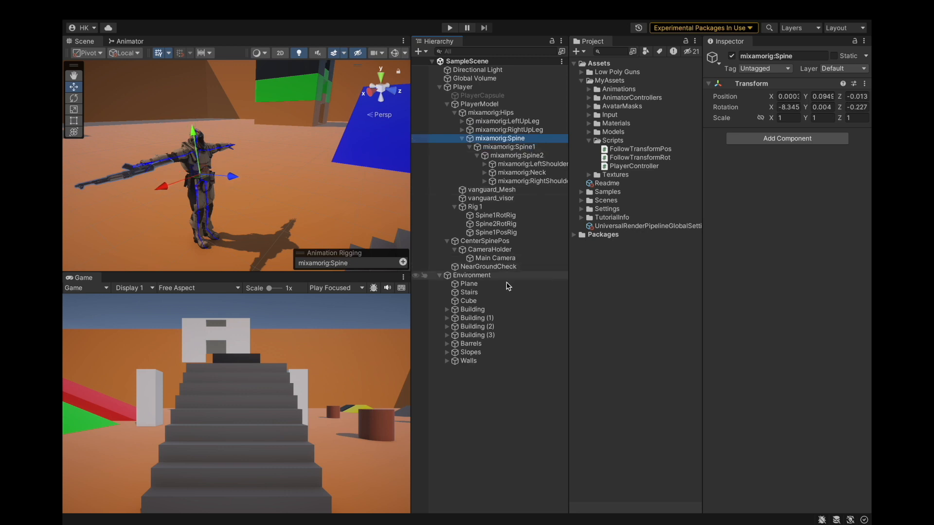
{"action": "left_click", "coordinate": [506, 241]}
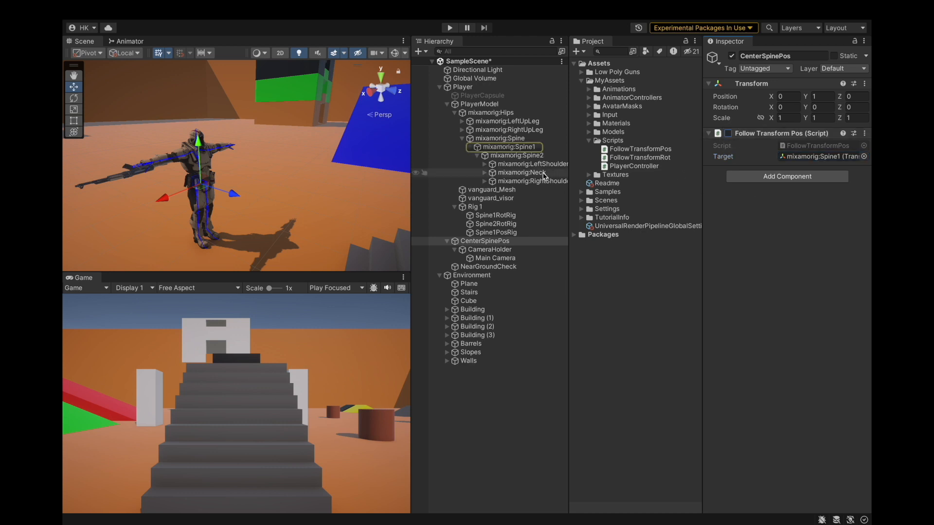
{"action": "left_click", "coordinate": [509, 147]}
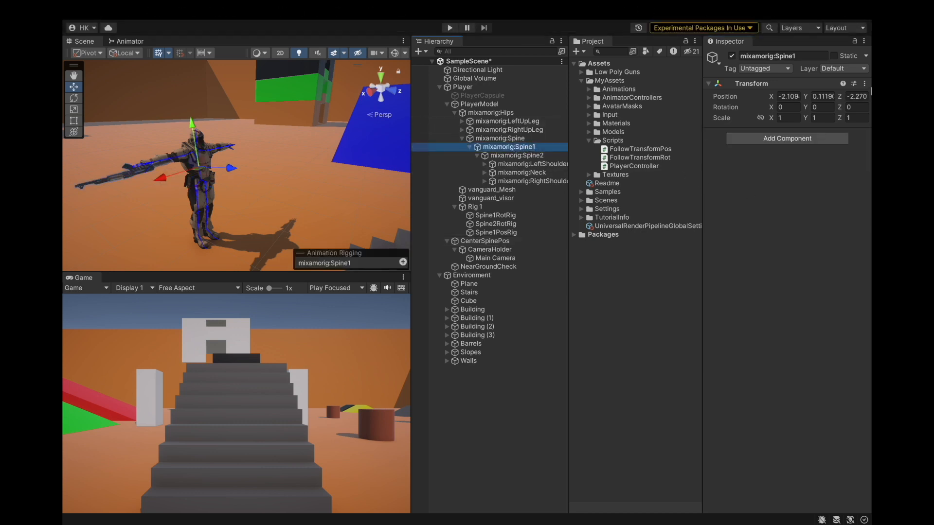
Copy the Transform component of the mixamorig:Spine1 bone.
{"action": "left_click", "coordinate": [866, 88]}
{"action": "left_click", "coordinate": [865, 83]}
{"action": "mouse_move", "coordinate": [798, 174]}
{"action": "left_click", "coordinate": [738, 213]}
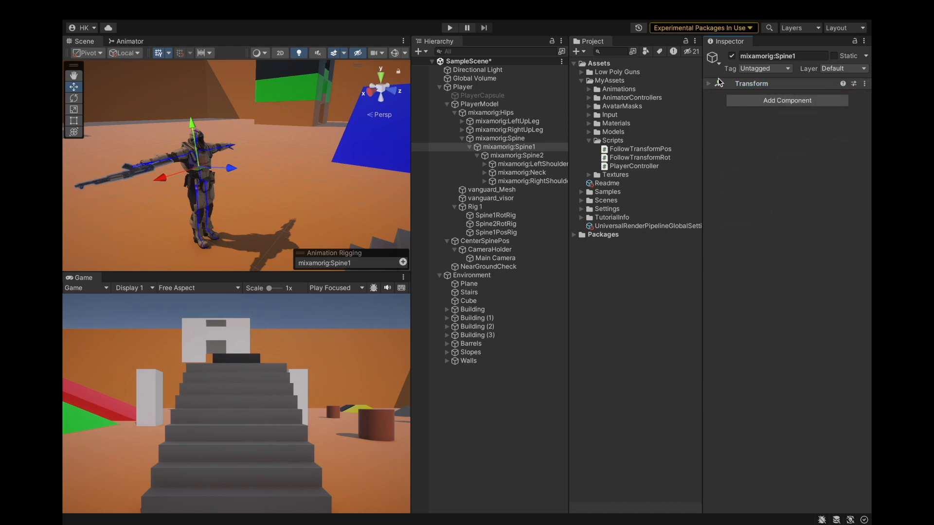
{"action": "left_click", "coordinate": [721, 83]}
Paste the copied Transform values onto CenterSpinePos and zero its rotation and X and Z position, keeping Y at 1.2669.
{"action": "left_click", "coordinate": [485, 241]}
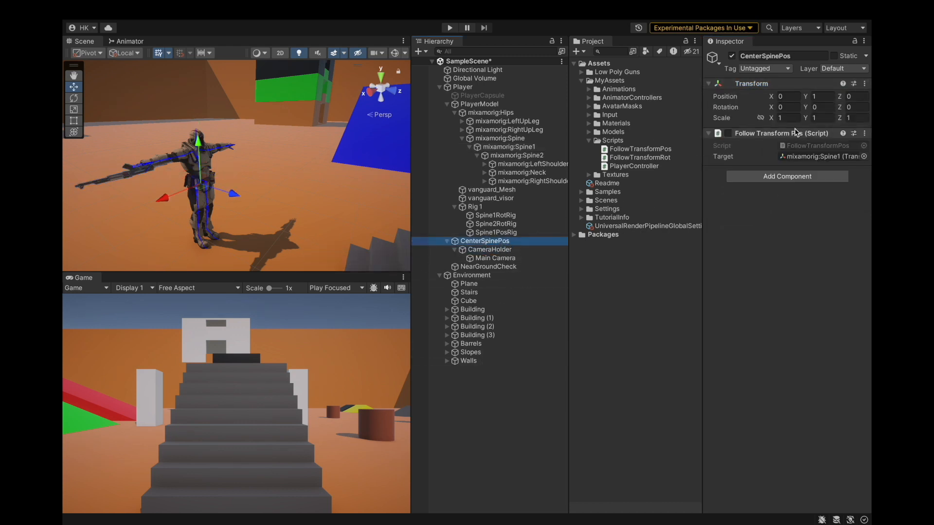
{"action": "left_click", "coordinate": [867, 87]}
{"action": "left_click", "coordinate": [865, 83]}
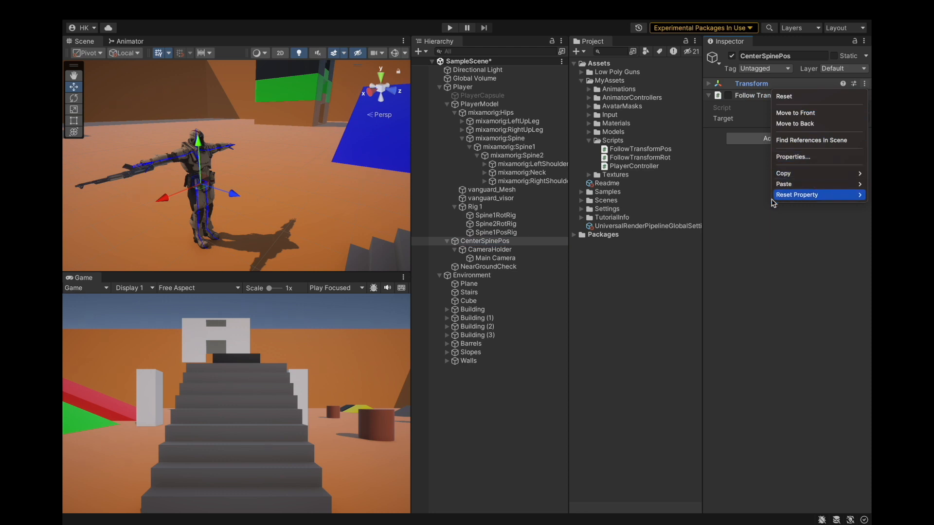
{"action": "mouse_move", "coordinate": [782, 188]}
{"action": "left_click", "coordinate": [744, 220]}
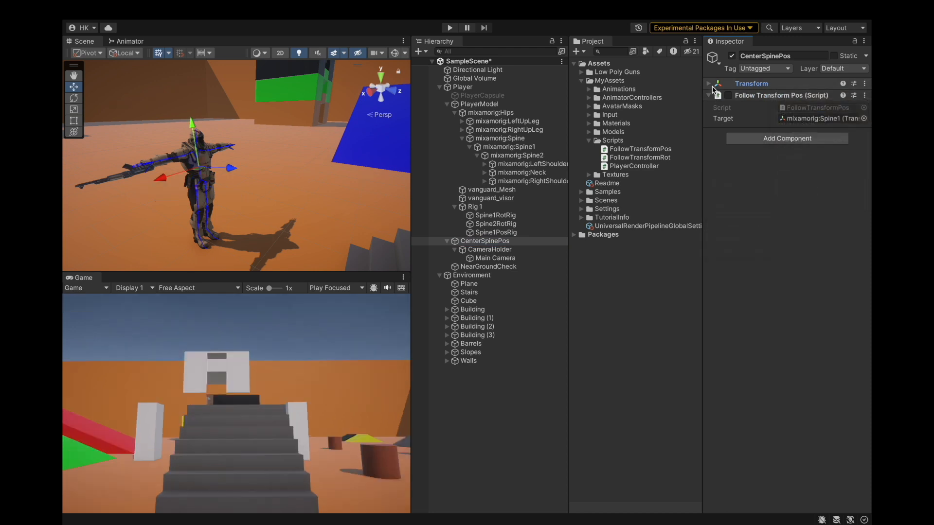
{"action": "left_click", "coordinate": [712, 82]}
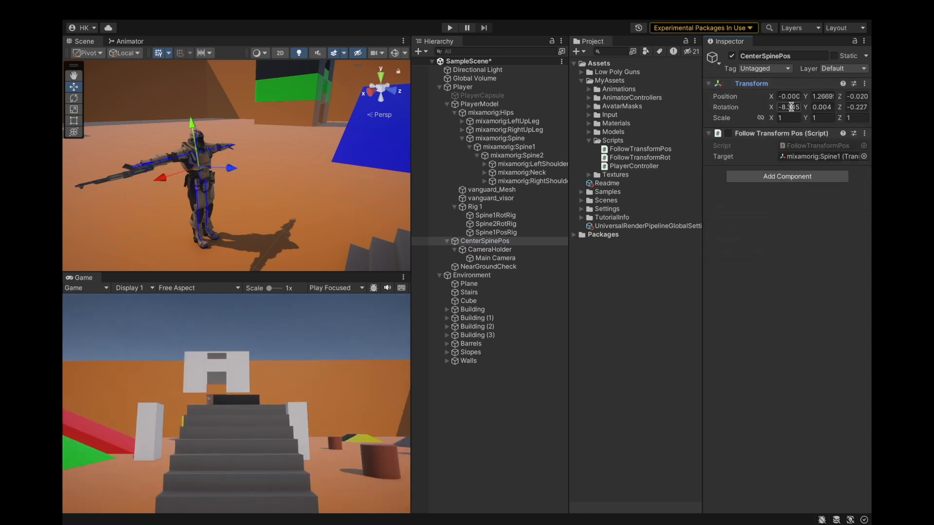
{"action": "type", "text": "0"}
{"action": "left_click", "coordinate": [817, 107]}
{"action": "type", "text": "0"}
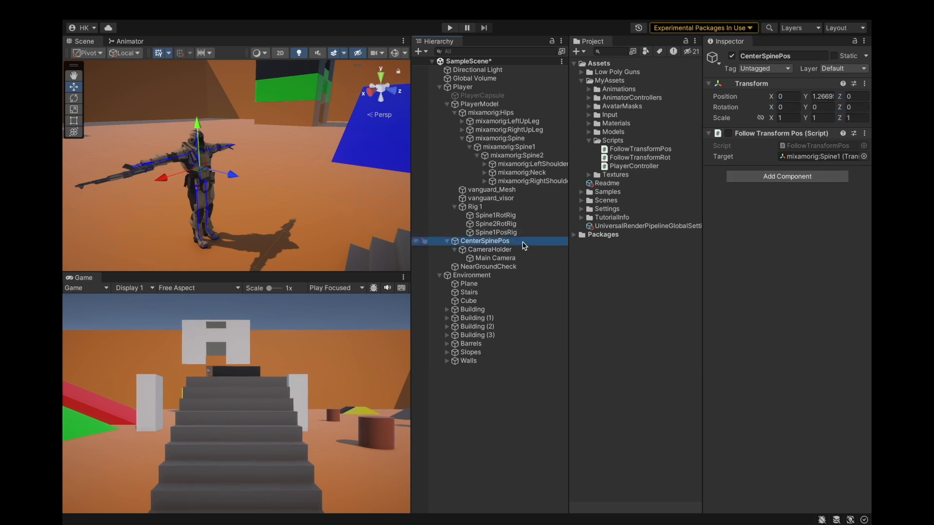
Save the project and review the Spine1 bone with its Spine1RotRig and Spine1PosRig constraints.
{"action": "left_click", "coordinate": [129, 11]}
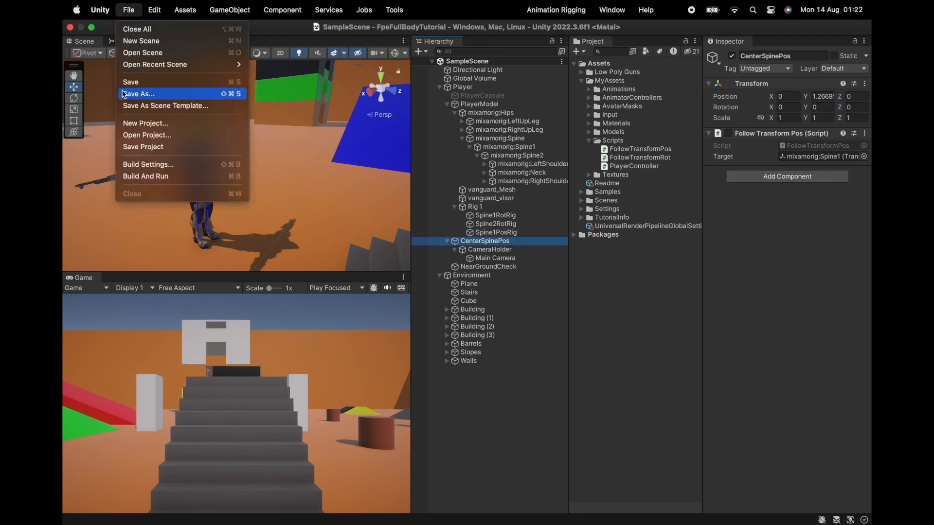
{"action": "left_click", "coordinate": [150, 149]}
{"action": "left_click", "coordinate": [522, 146]}
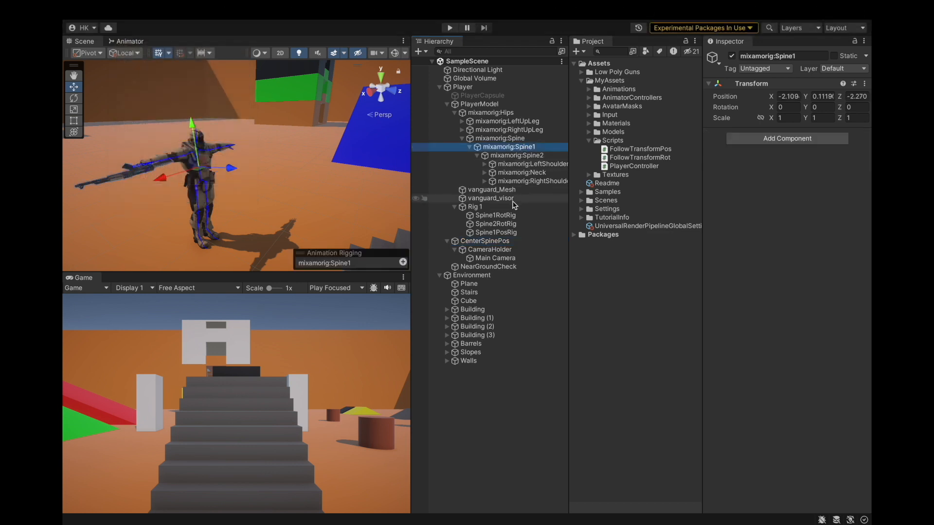
{"action": "left_click", "coordinate": [506, 215]}
{"action": "left_click", "coordinate": [512, 233]}
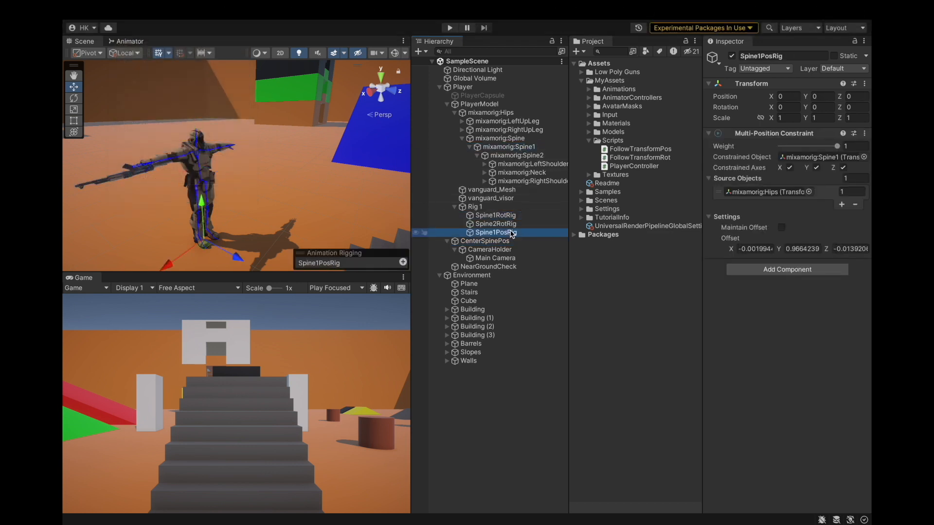
Enter play mode and walk, strafe and look around to test the centered spine pivot, then exit play mode.
{"action": "left_click", "coordinate": [448, 29]}
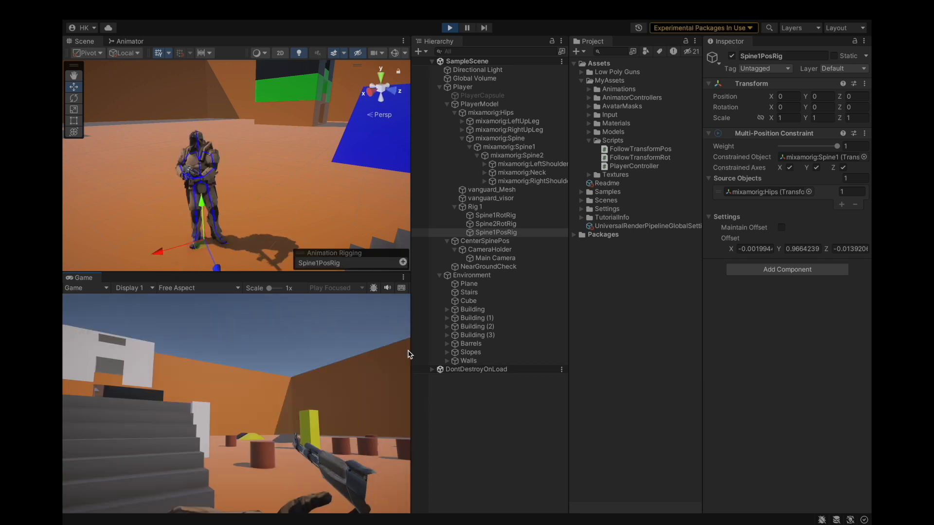
{"action": "key", "text": "w"}
{"action": "key", "text": "w"}
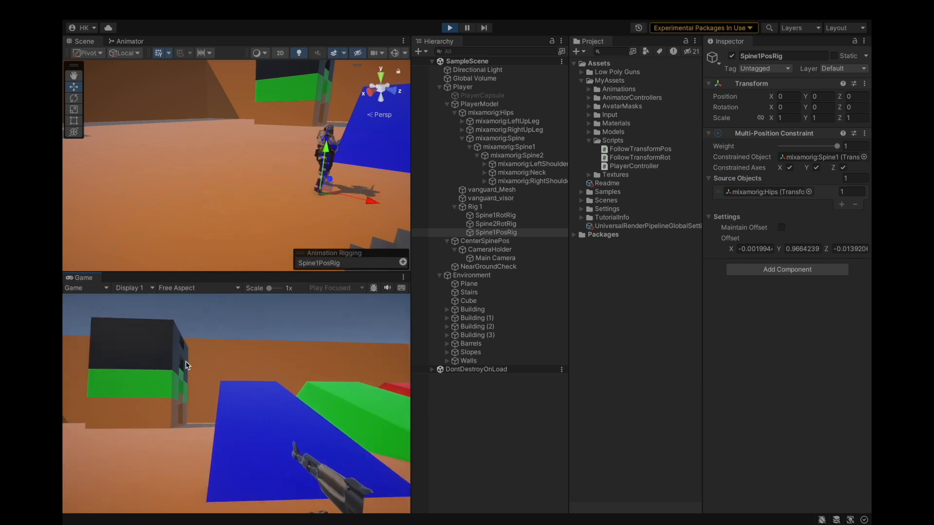
{"action": "key", "text": "w"}
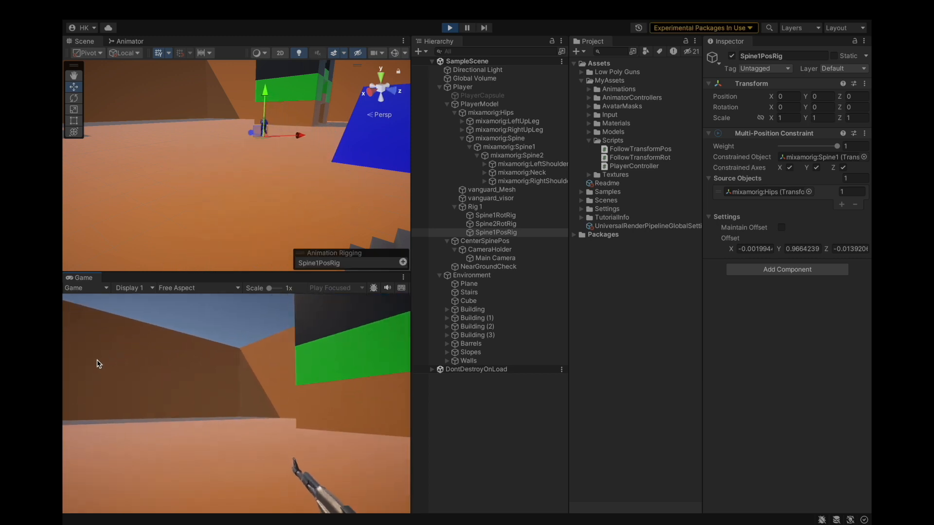
{"action": "key", "text": "w"}
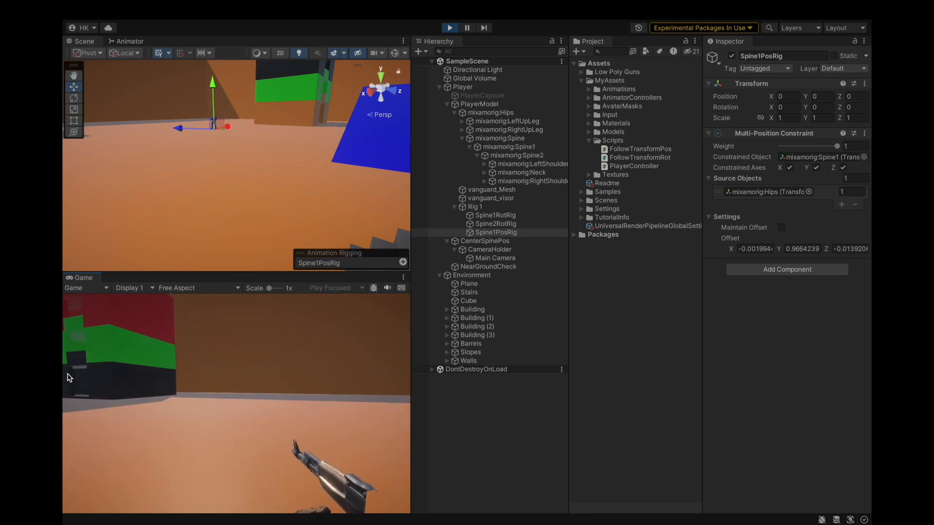
{"action": "key", "text": "w"}
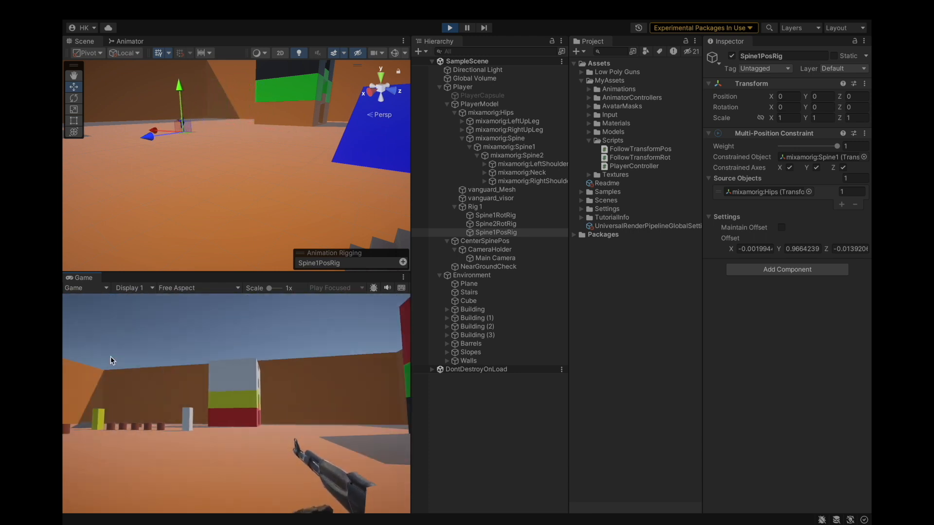
{"action": "key", "text": "w"}
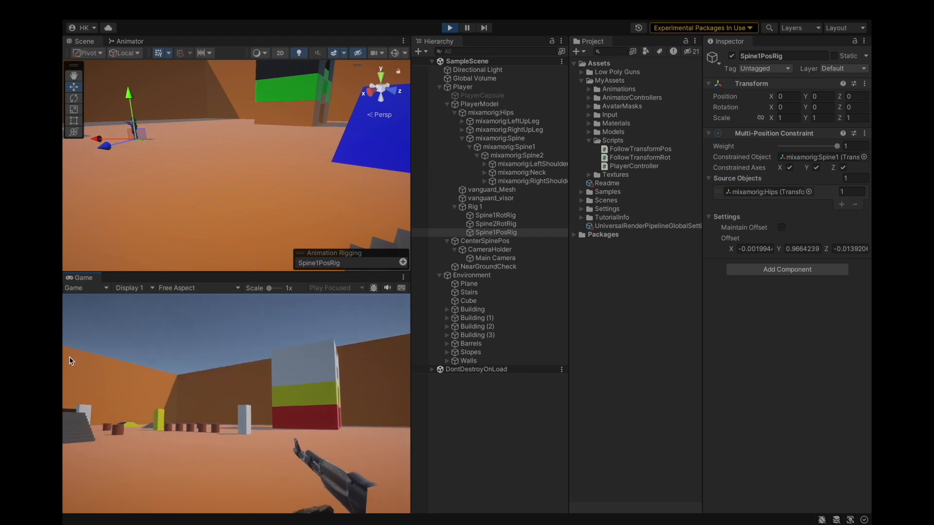
{"action": "key", "text": "w"}
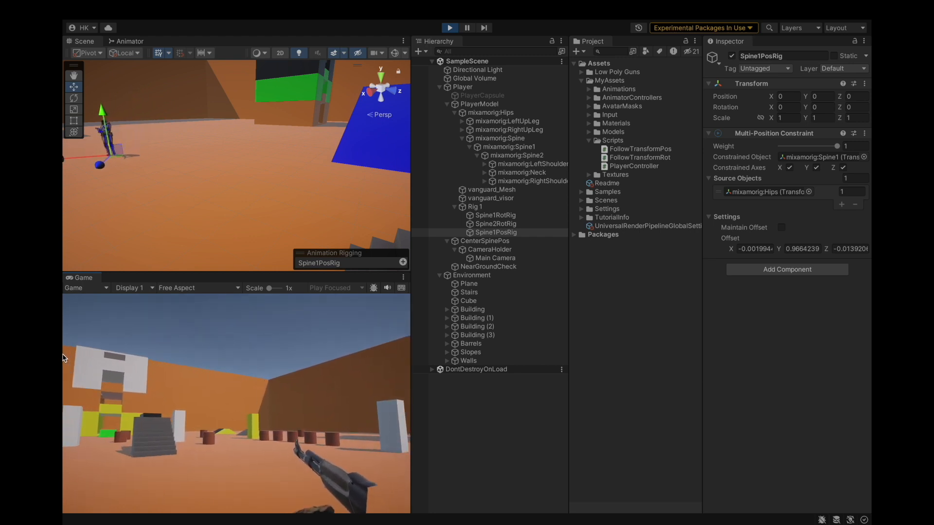
{"action": "key", "text": "w"}
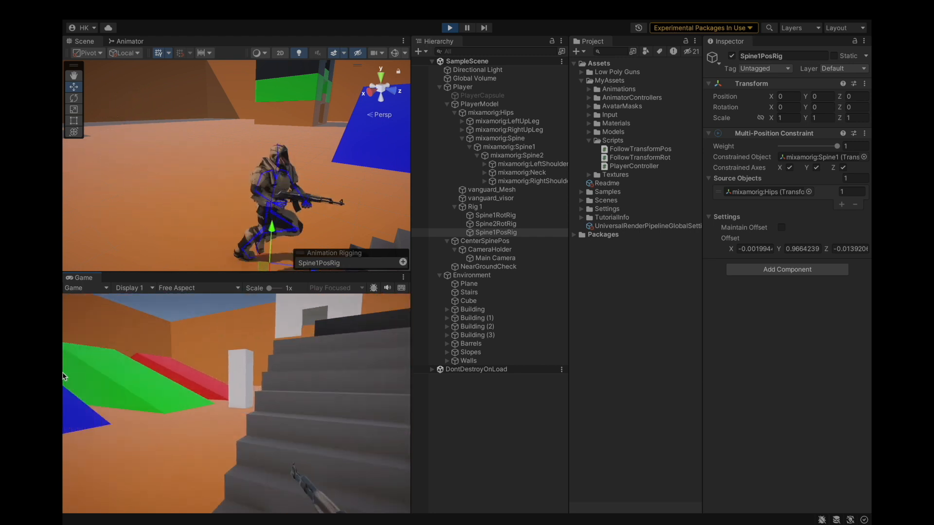
{"action": "key", "text": "w"}
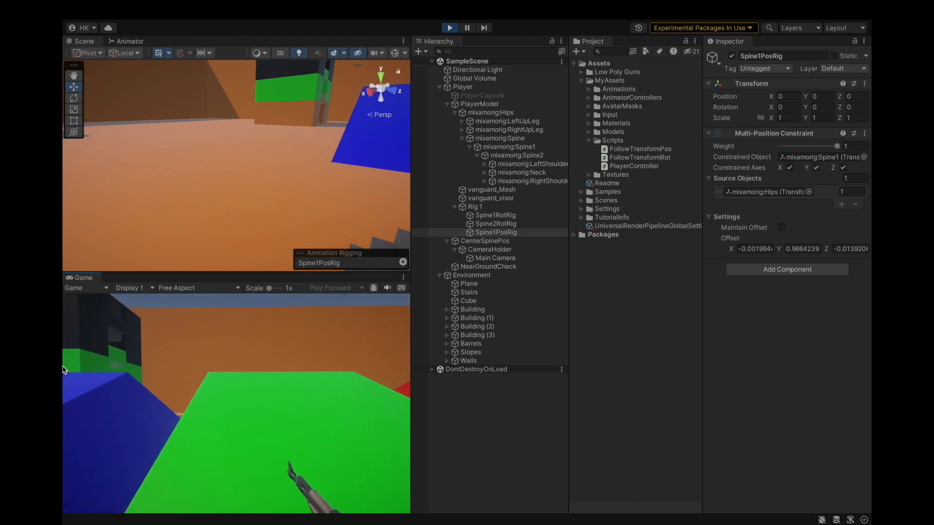
{"action": "key", "text": "w"}
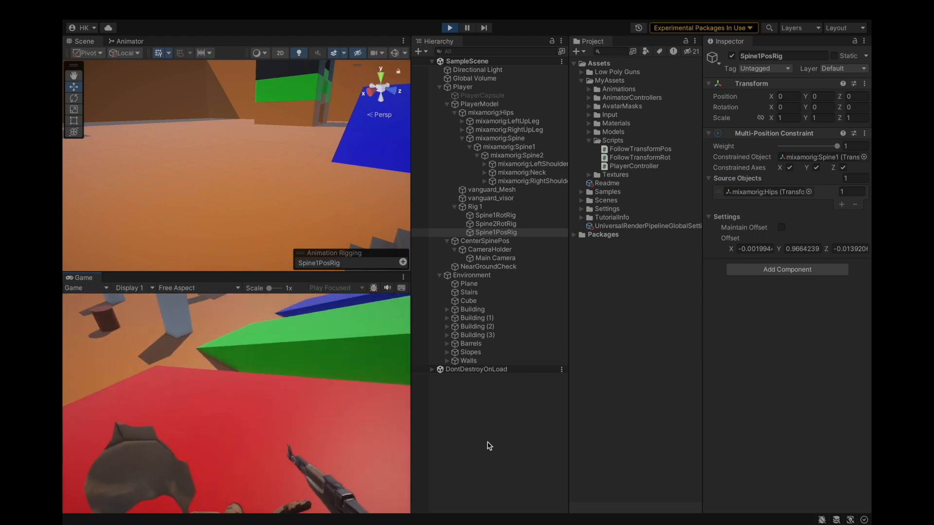
{"action": "key", "text": "w"}
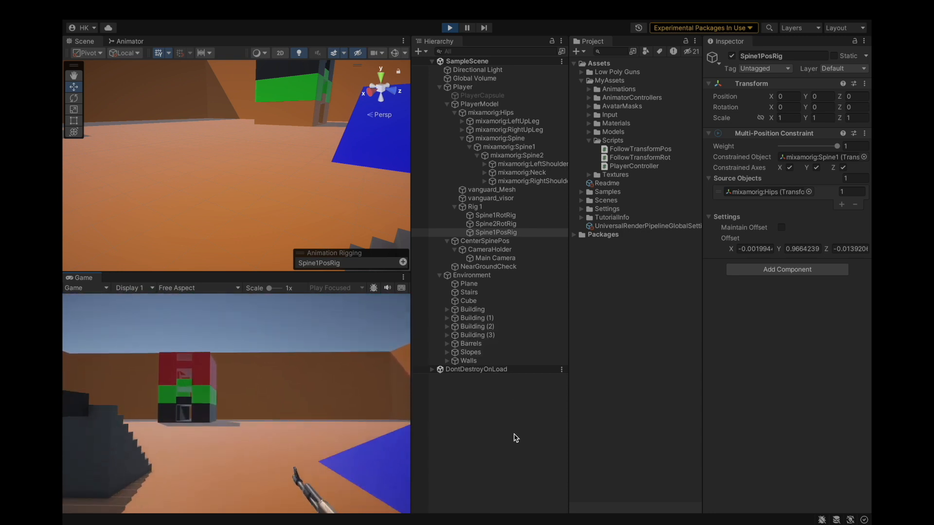
{"action": "key", "text": "a"}
{"action": "key", "text": "d"}
{"action": "key", "text": "a"}
{"action": "key", "text": "d"}
{"action": "key", "text": "w"}
{"action": "key", "text": "w"}
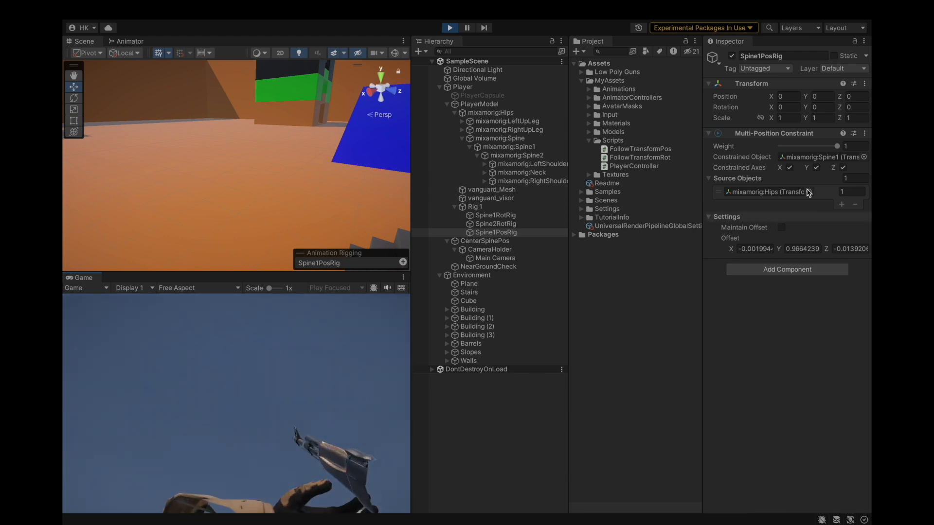
{"action": "left_click", "coordinate": [449, 28]}
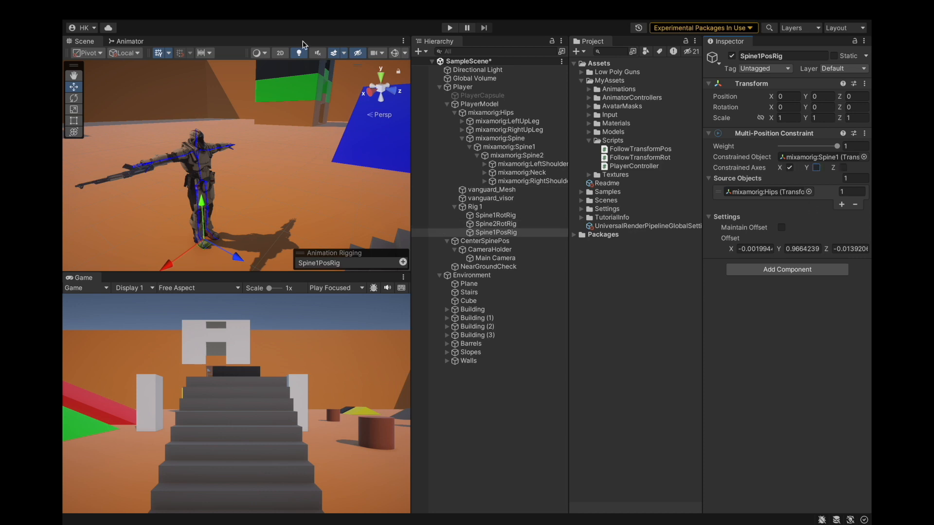
Limit Spine1PosRig's constrained axes to X only and save the project.
{"action": "left_click", "coordinate": [129, 9]}
{"action": "left_click", "coordinate": [132, 146]}
Enter play mode again and walk around while watching the Spine1 bone's transform.
{"action": "left_click", "coordinate": [448, 26]}
{"action": "left_click", "coordinate": [450, 28]}
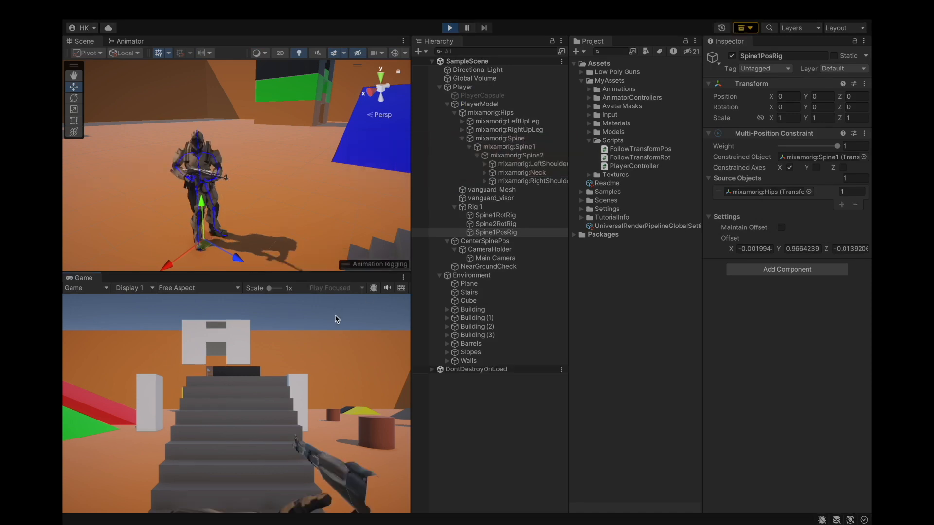
{"action": "key", "text": "w"}
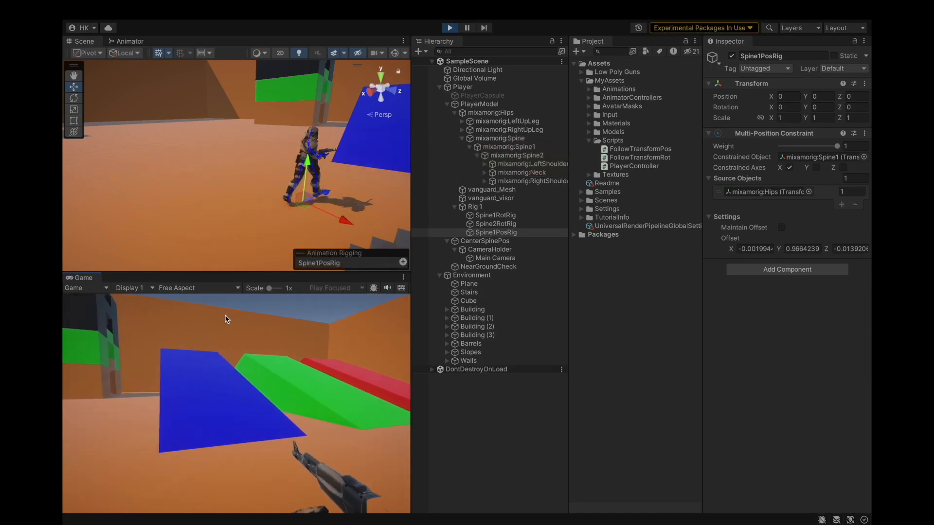
{"action": "key", "text": "w"}
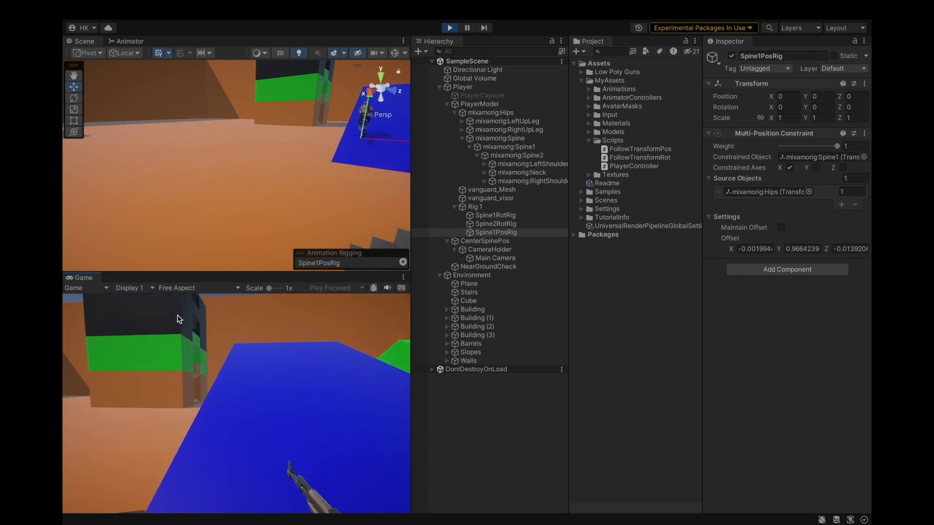
{"action": "key", "text": "w"}
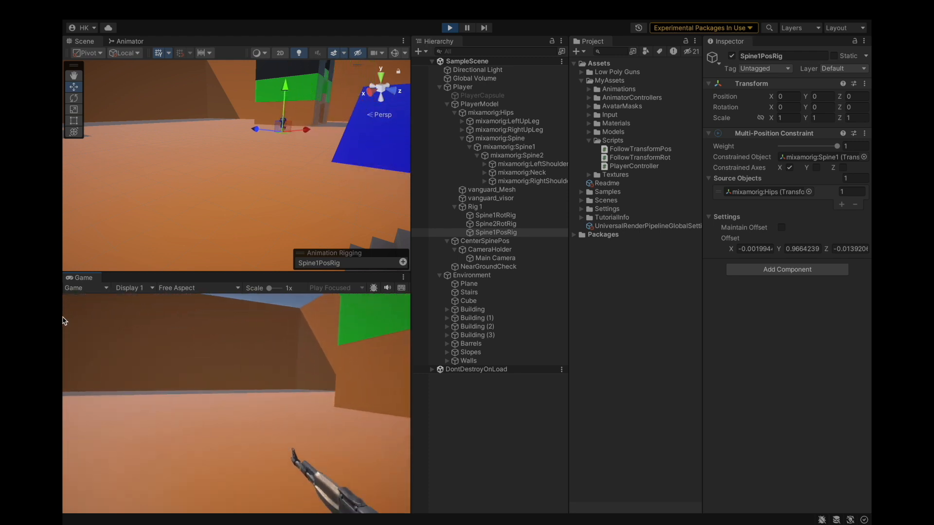
{"action": "left_click", "coordinate": [530, 148]}
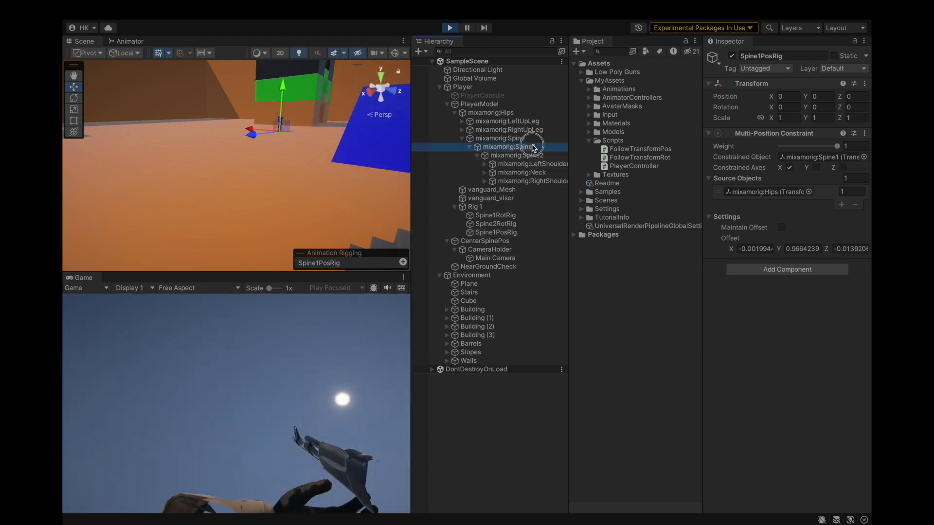
{"action": "left_click", "coordinate": [249, 334]}
{"action": "key", "text": "w"}
{"action": "key", "text": "w"}
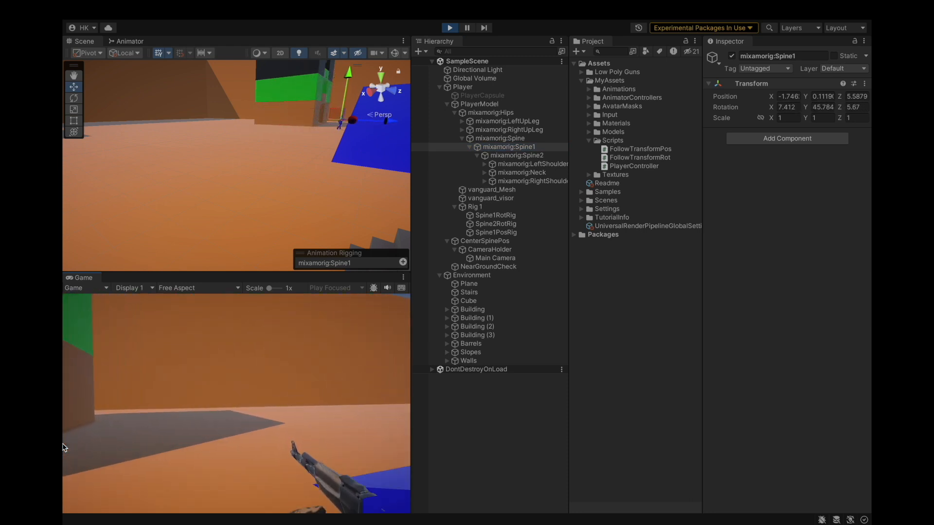
{"action": "key", "text": "w"}
{"action": "key", "text": "w"}
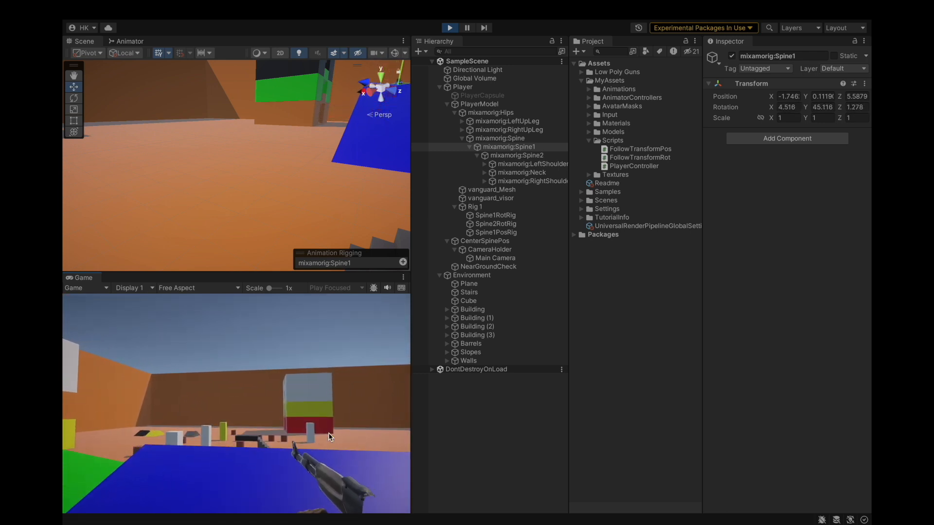
{"action": "key", "text": "w"}
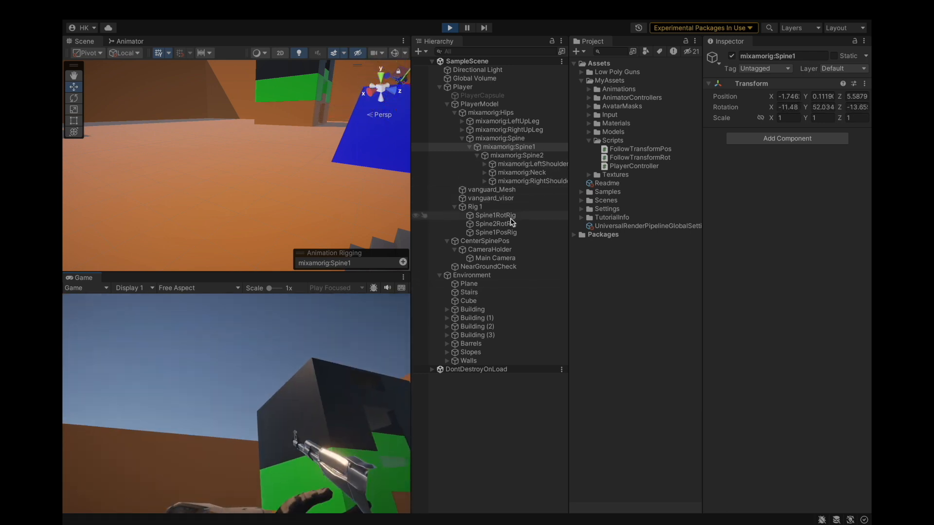
Inspect the Spine2RotRig constraint and the Spine2 bone, then jump and walk forward while watching the character.
{"action": "left_click", "coordinate": [509, 233]}
{"action": "left_click", "coordinate": [515, 217]}
{"action": "left_click", "coordinate": [516, 225]}
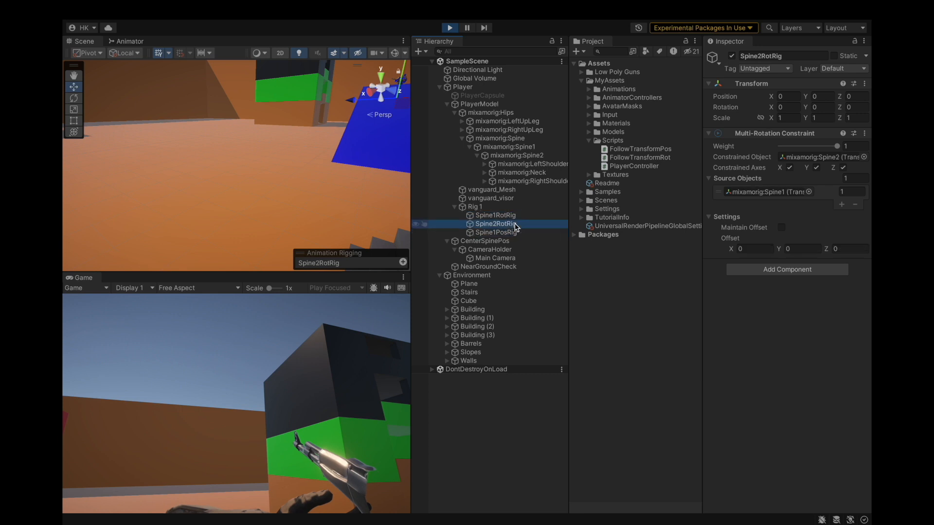
{"action": "left_click", "coordinate": [536, 156]}
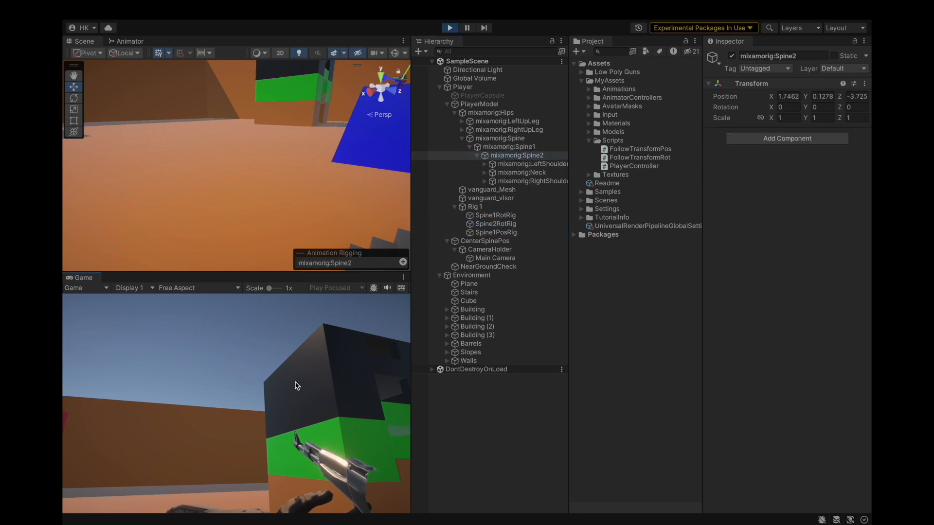
{"action": "key", "text": "space"}
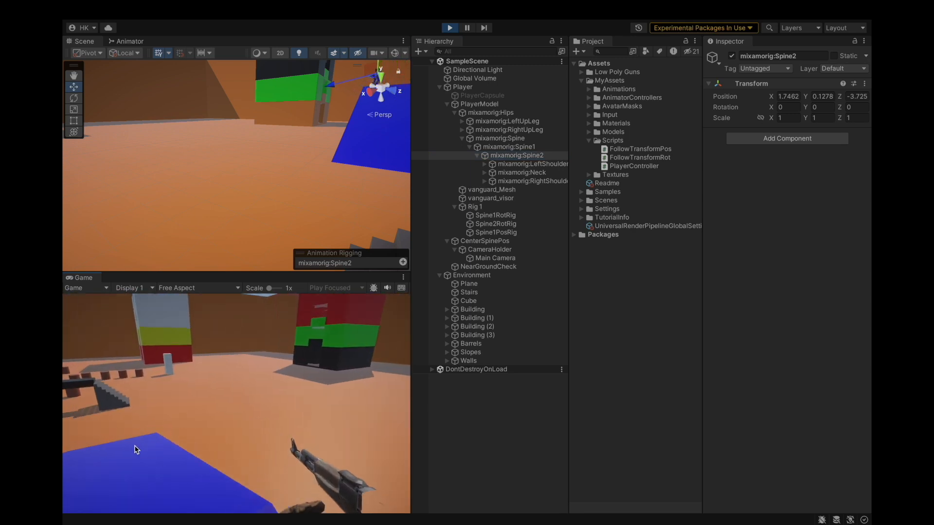
{"action": "key", "text": "w"}
{"action": "key", "text": "w"}
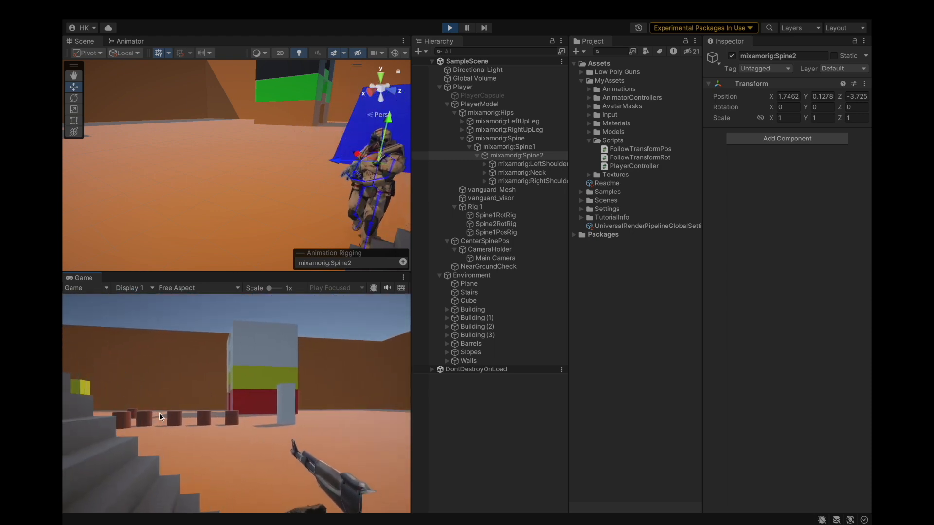
{"action": "key", "text": "w"}
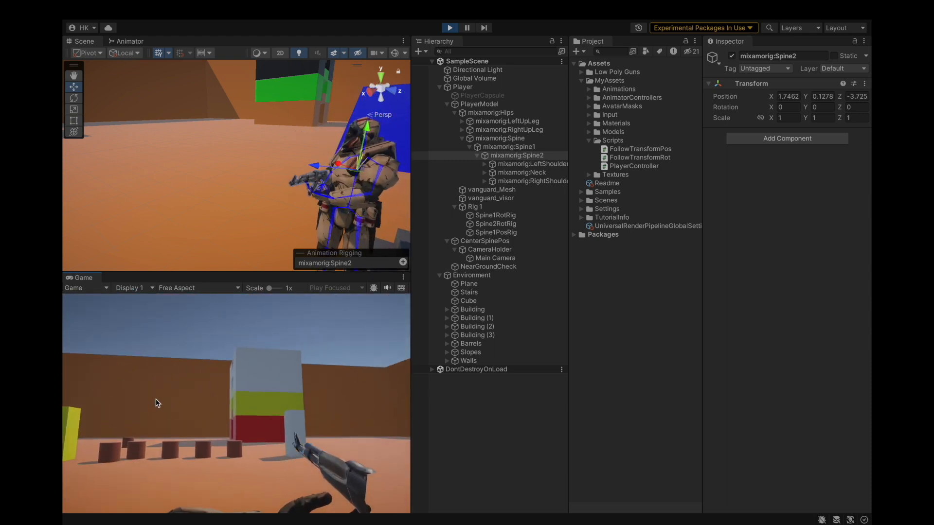
Inspect the Spine bone and the constrained object of Spine1PosRig.
{"action": "left_click", "coordinate": [500, 138]}
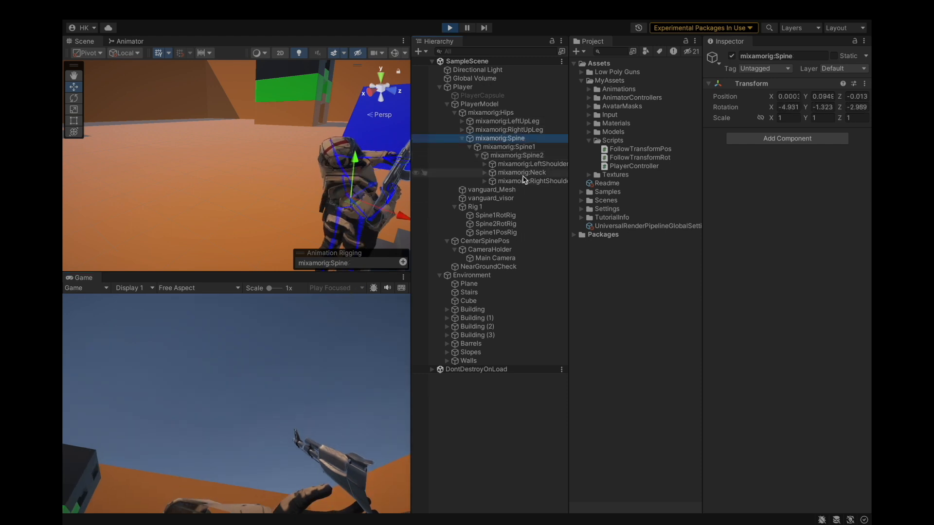
{"action": "left_click", "coordinate": [516, 233]}
{"action": "left_click", "coordinate": [826, 162]}
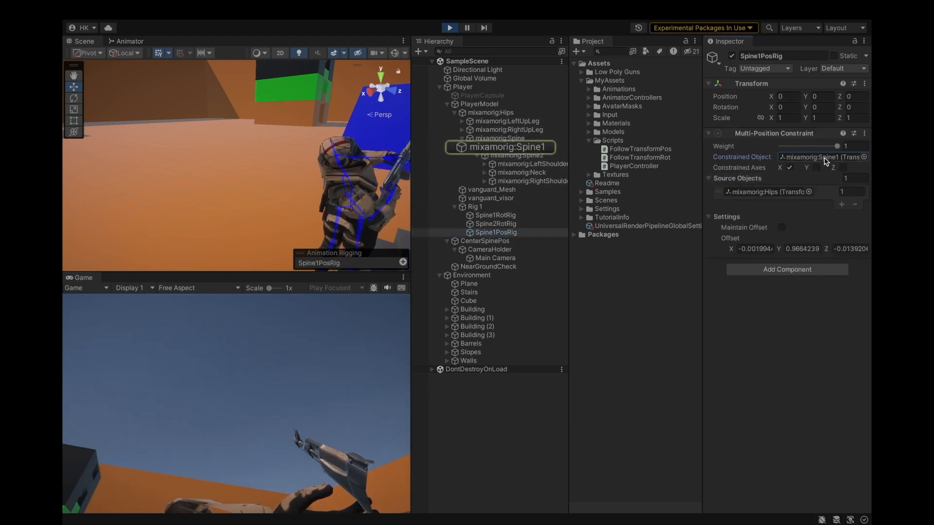
Walk, jump, back up and strafe while watching the Spine bone, then exit play mode.
{"action": "left_click", "coordinate": [534, 139]}
{"action": "left_click", "coordinate": [311, 346]}
{"action": "key", "text": "w"}
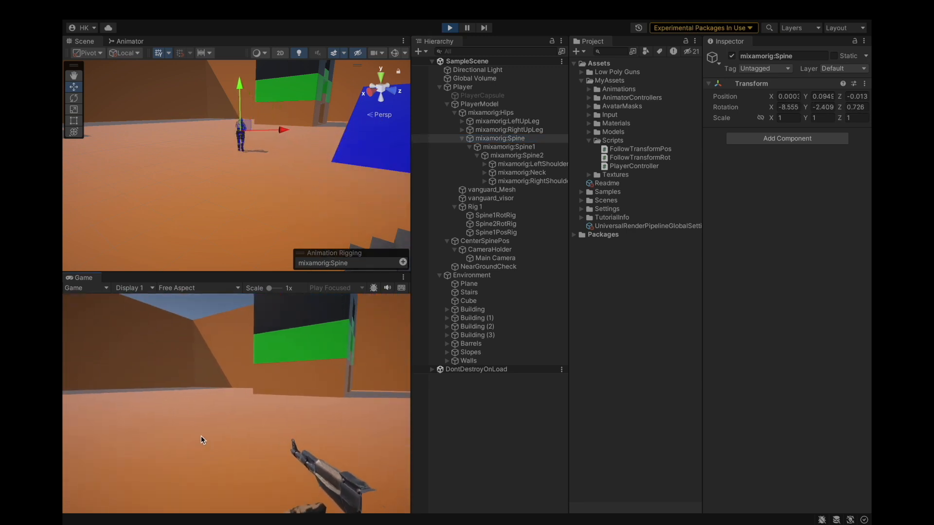
{"action": "key", "text": "w"}
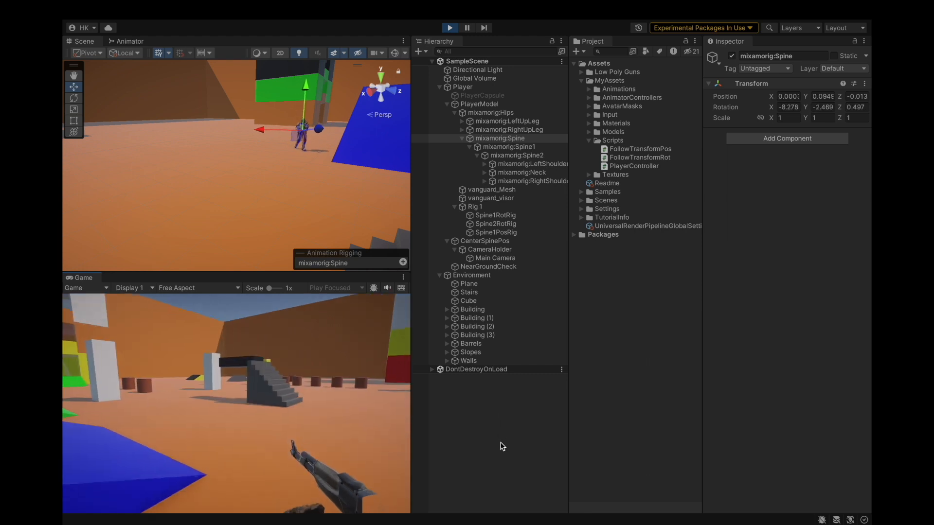
{"action": "key", "text": "w"}
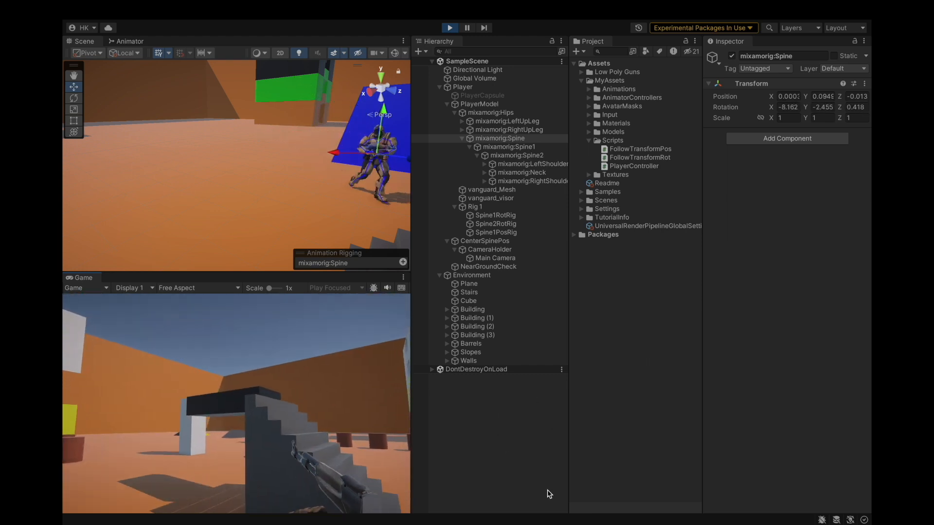
{"action": "key", "text": "w"}
{"action": "key", "text": "space"}
{"action": "key", "text": "space"}
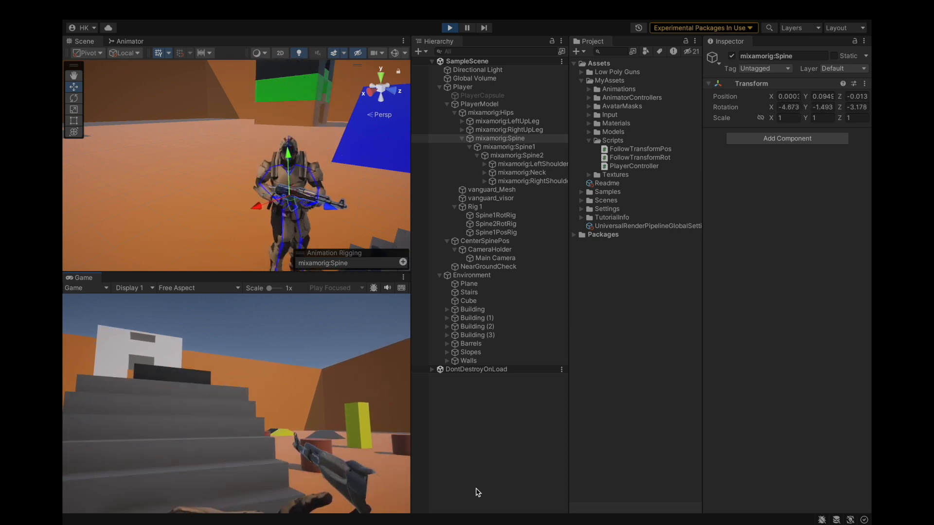
{"action": "key", "text": "space"}
{"action": "key", "text": "s"}
{"action": "key", "text": "space"}
{"action": "key", "text": "space"}
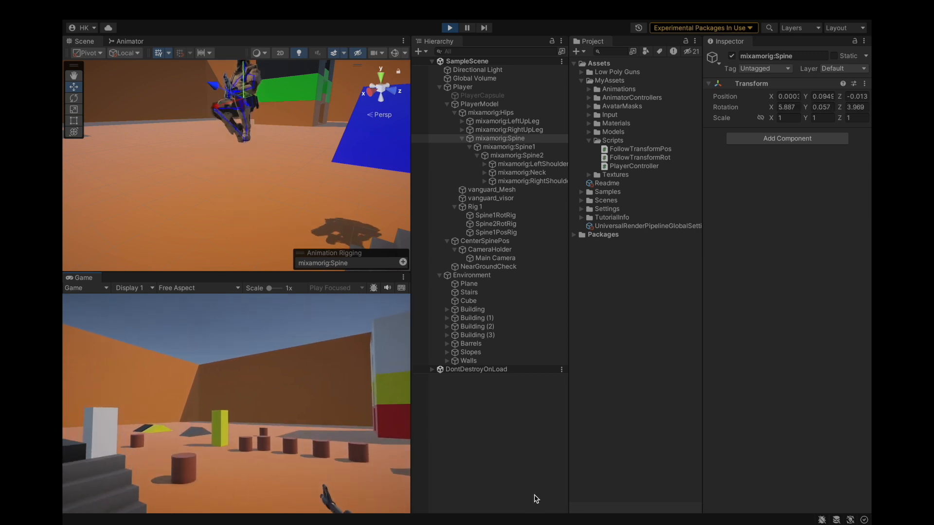
{"action": "key", "text": "space"}
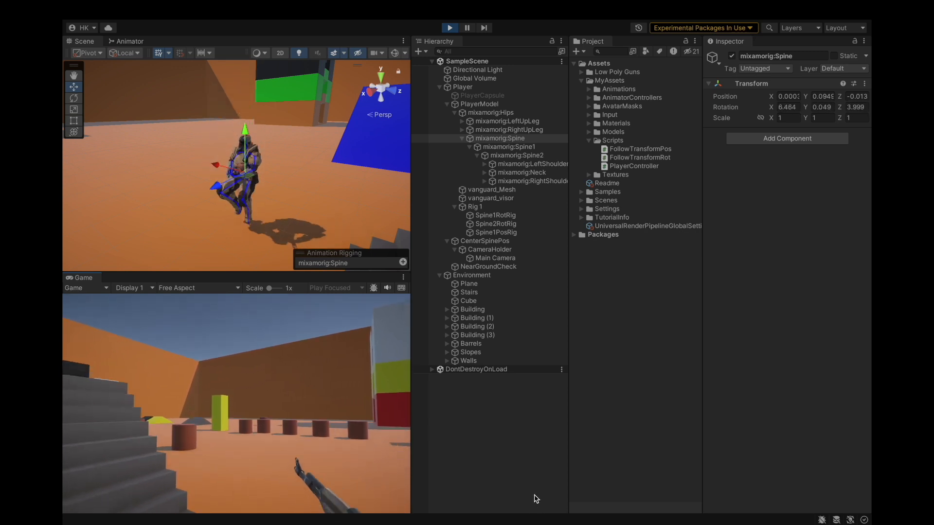
{"action": "key", "text": "d"}
{"action": "left_click", "coordinate": [496, 232]}
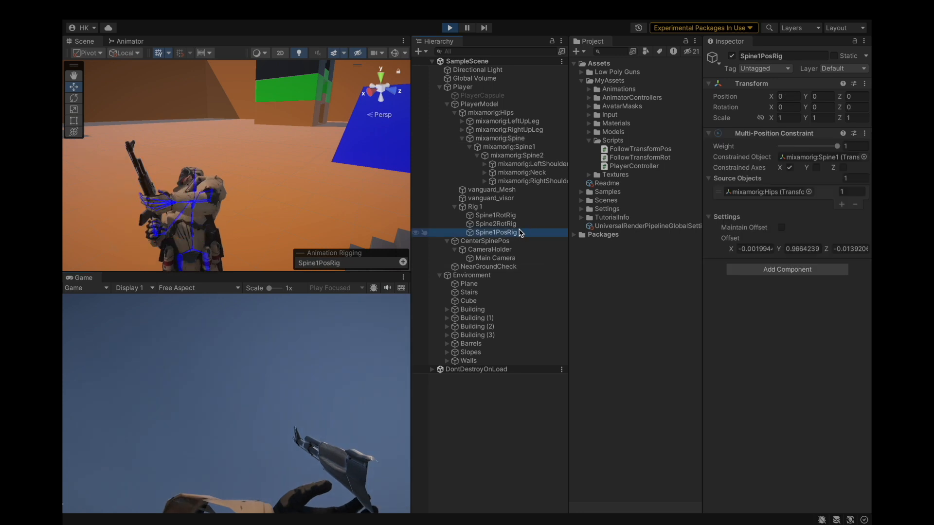
{"action": "left_click", "coordinate": [450, 28]}
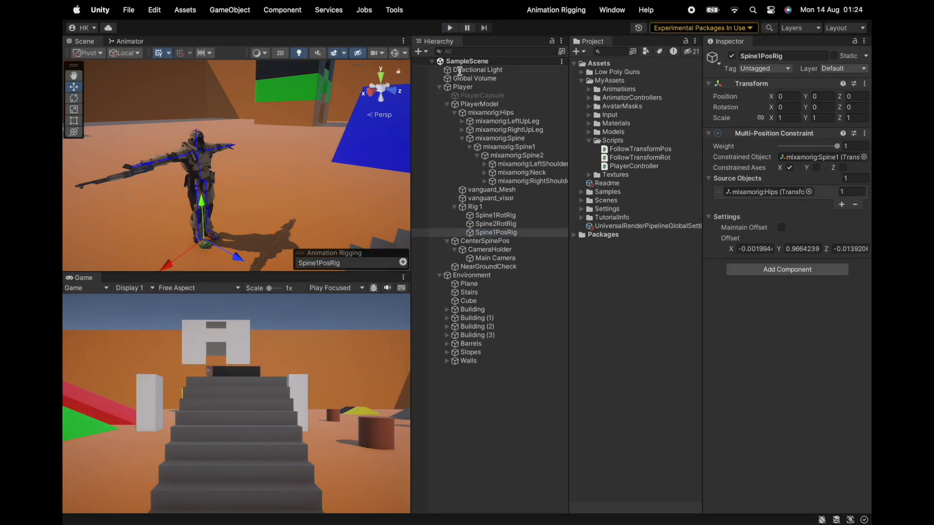
Review the Spine2RotRig and Spine1RotRig constraint settings and orbit around the character.
{"action": "left_click", "coordinate": [497, 225]}
{"action": "left_click", "coordinate": [501, 215]}
{"action": "left_click", "coordinate": [501, 224]}
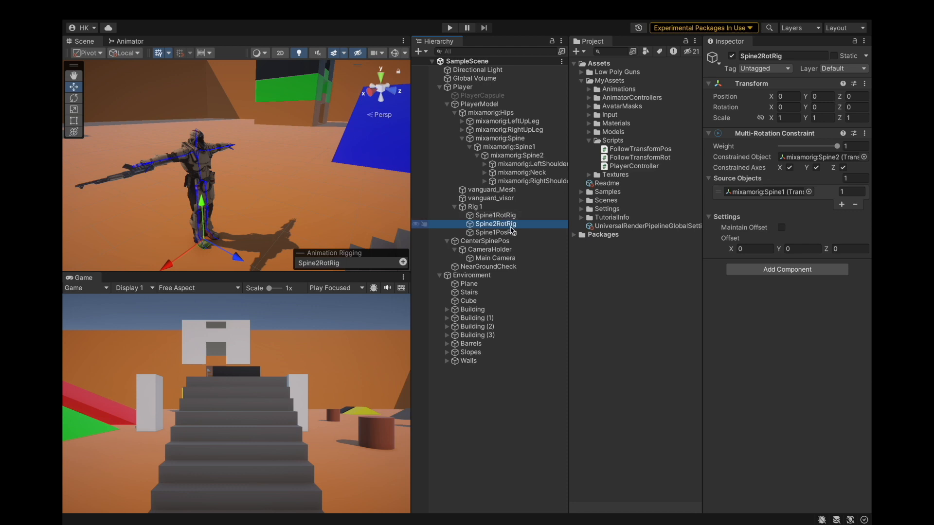
{"action": "left_click", "coordinate": [539, 233]}
{"action": "left_click", "coordinate": [540, 224]}
{"action": "left_click", "coordinate": [544, 217]}
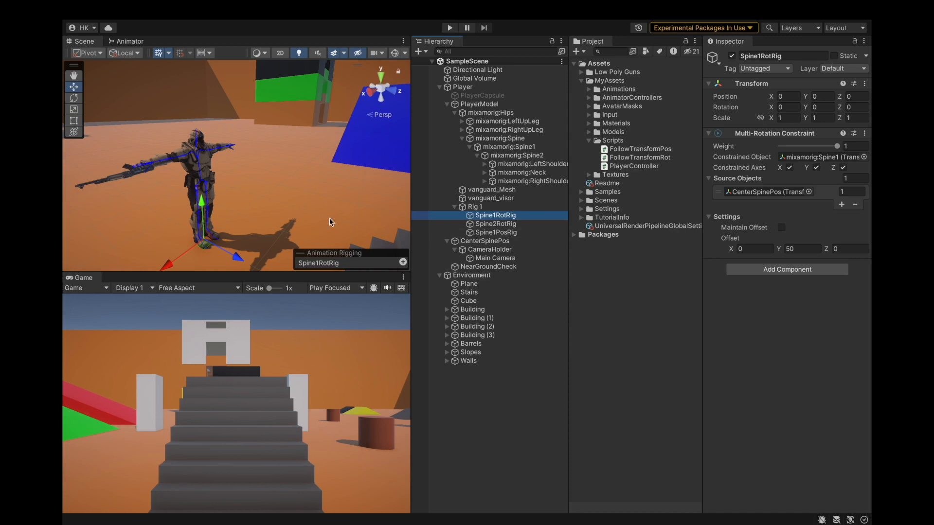
{"action": "left_click_drag", "start_coordinate": [238, 164], "coordinate": [302, 173], "text": "alt"}
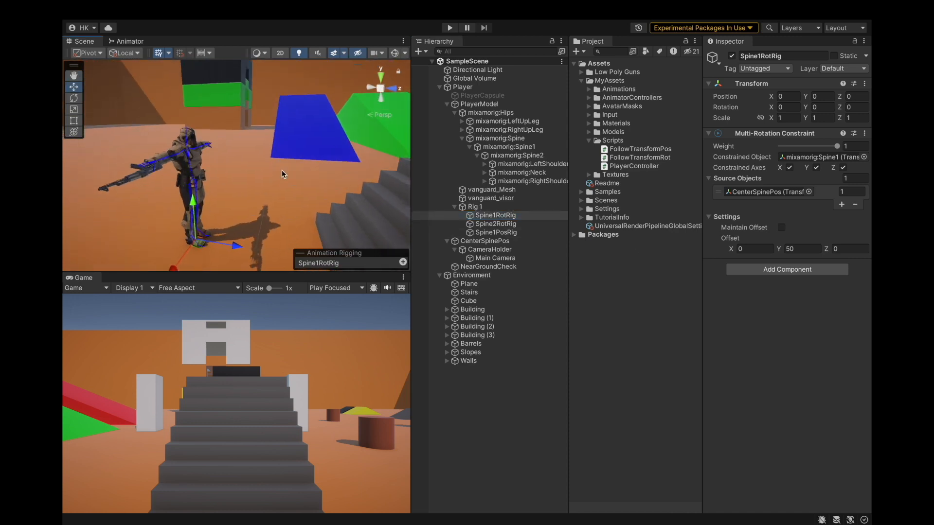
Set Spine1PosRig's constraint weight to 0 and save the project.
{"action": "left_click", "coordinate": [522, 234]}
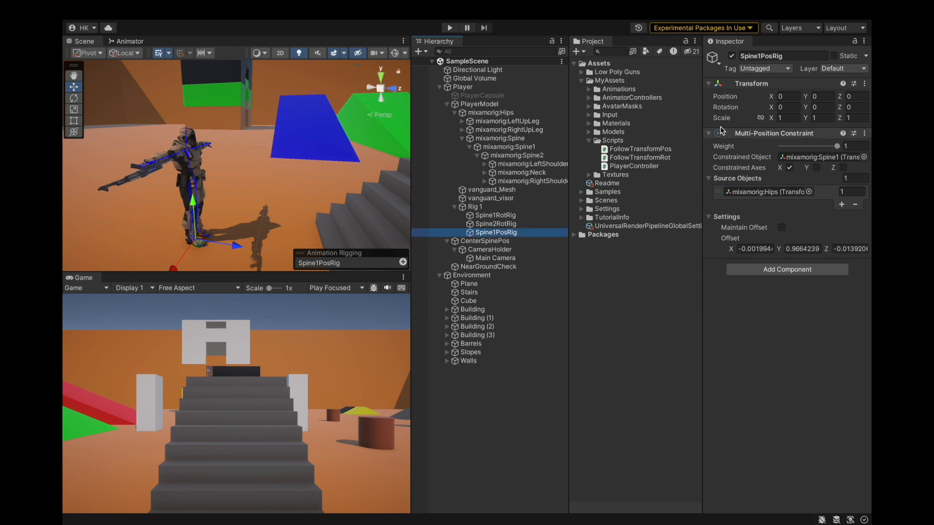
{"action": "left_click_drag", "start_coordinate": [835, 150], "coordinate": [771, 146]}
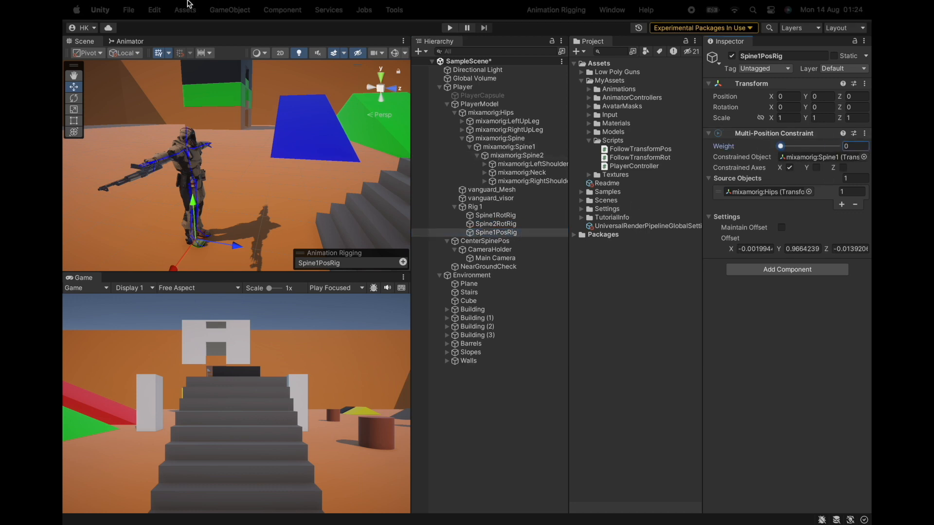
{"action": "left_click", "coordinate": [128, 9]}
{"action": "left_click", "coordinate": [132, 147]}
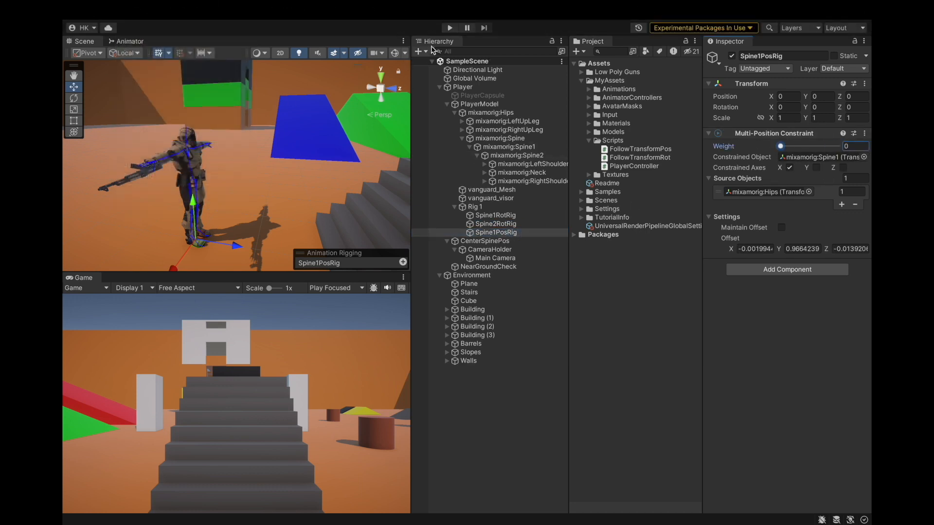
Enter play mode and walk backward and forward to test the spine without the position constraint.
{"action": "left_click", "coordinate": [449, 28]}
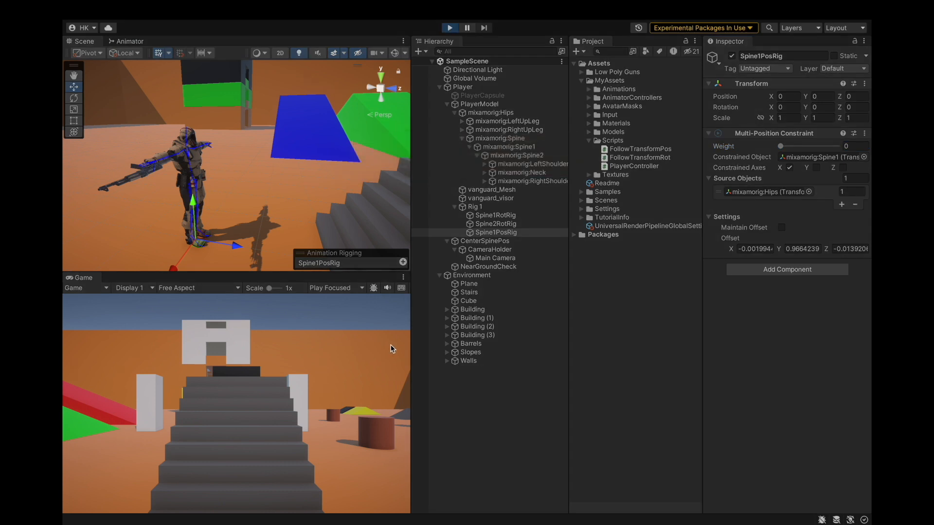
{"action": "key", "text": "s"}
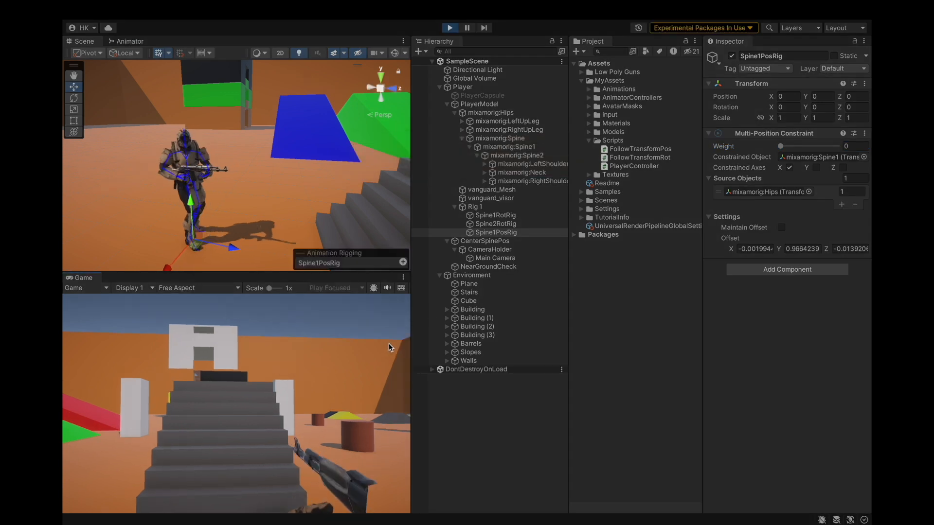
{"action": "key", "text": "s"}
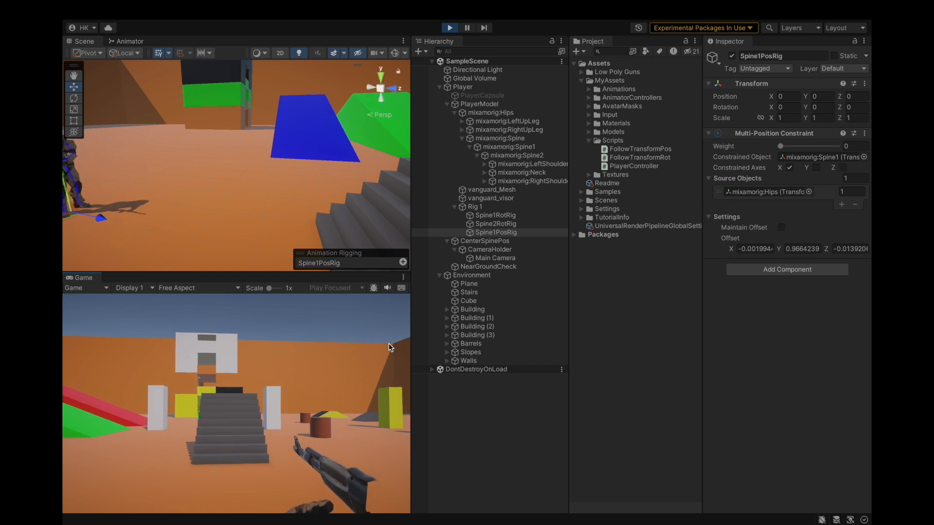
{"action": "key", "text": "w"}
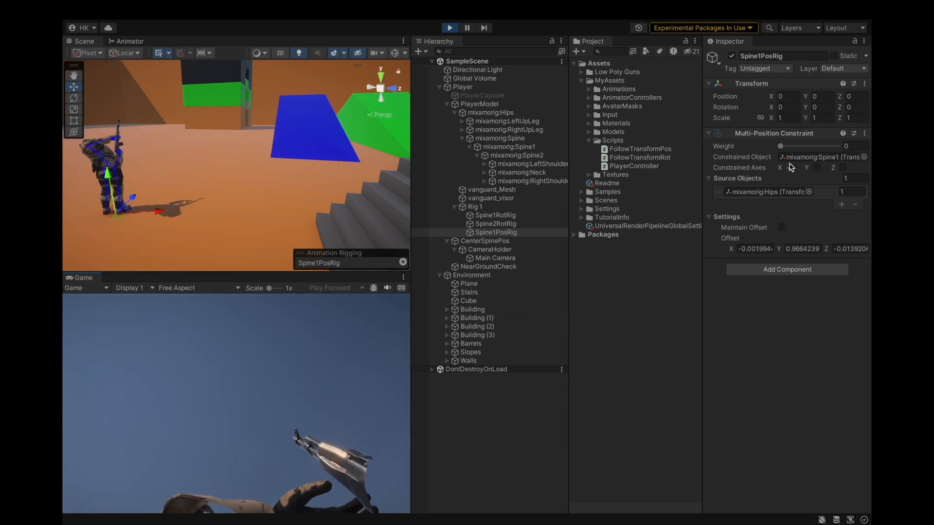
During play, raise Spine1PosRig's weight to 1, walk forward and back, then exit play mode.
{"action": "left_click_drag", "start_coordinate": [780, 146], "coordinate": [839, 146]}
{"action": "left_click", "coordinate": [348, 342]}
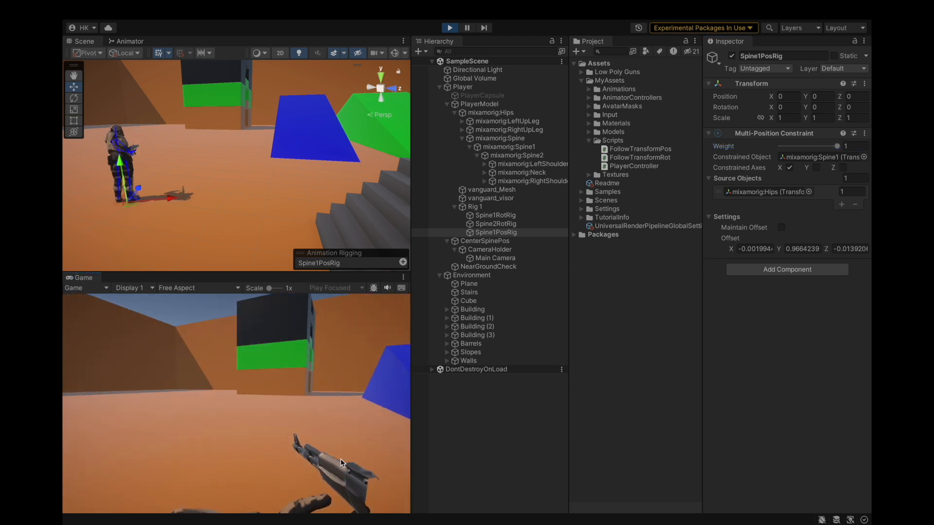
{"action": "key", "text": "w"}
{"action": "key", "text": "w"}
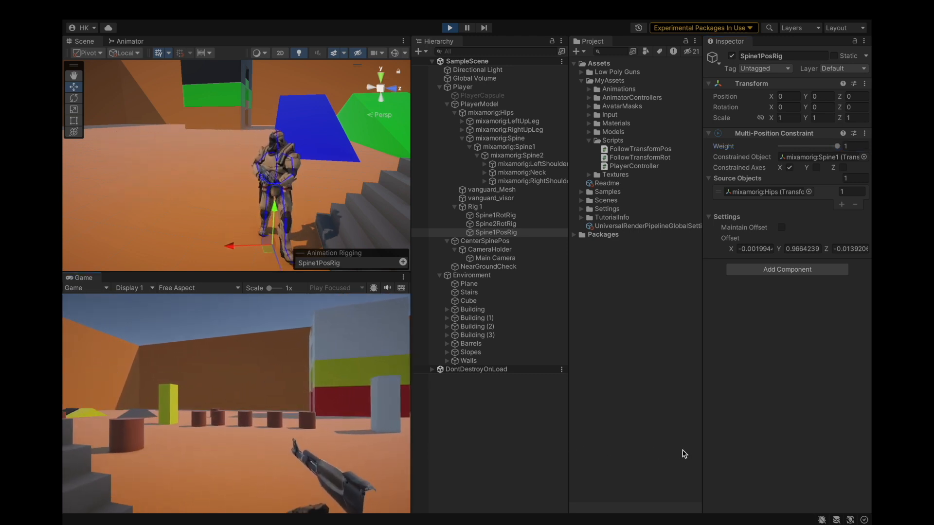
{"action": "key", "text": "s"}
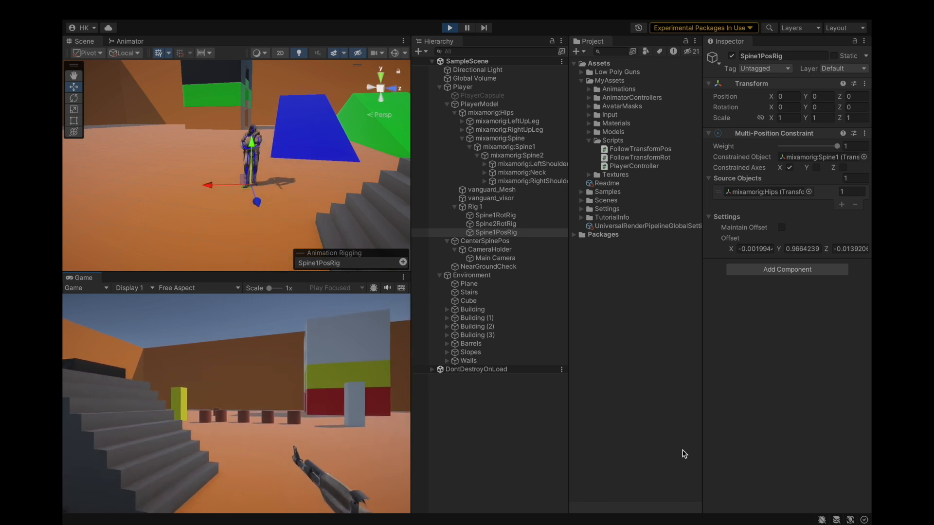
{"action": "left_click", "coordinate": [538, 147]}
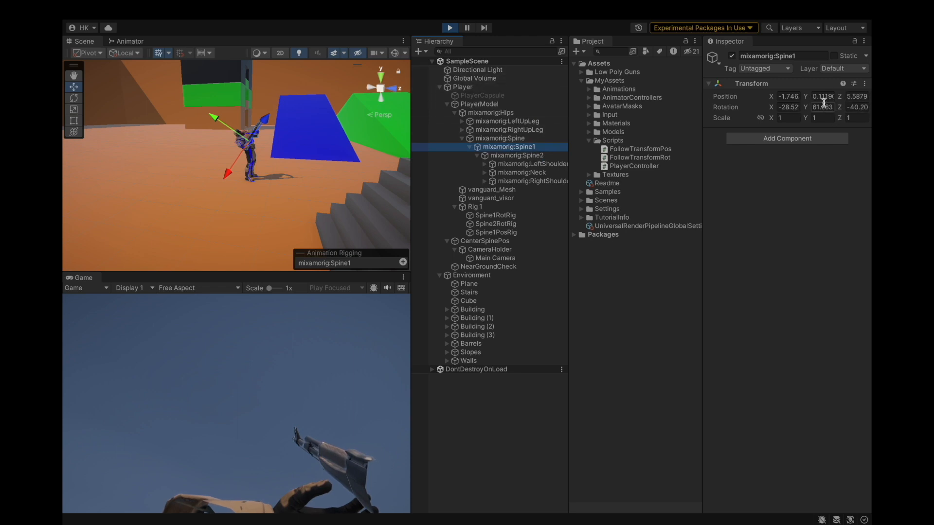
{"action": "left_click", "coordinate": [450, 28]}
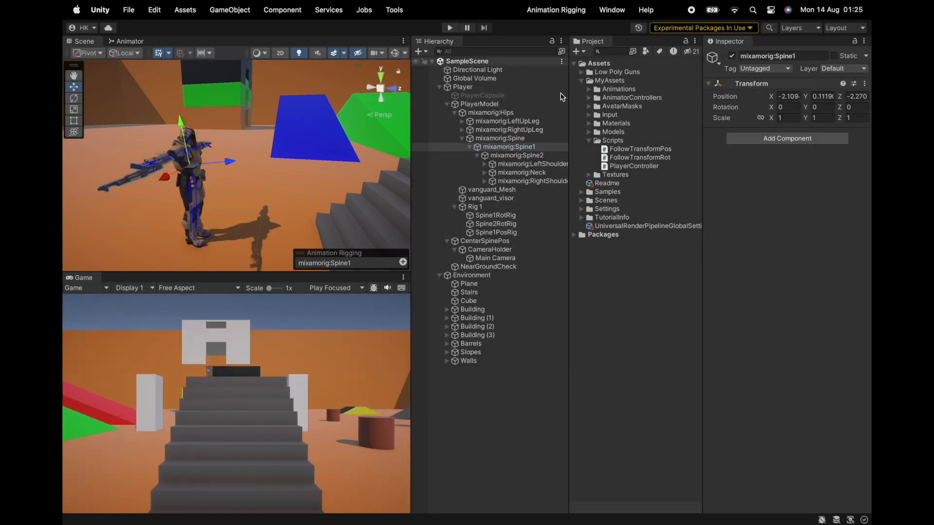
Set Spine1PosRig's source object to CenterSpinePos and save the project.
{"action": "left_click", "coordinate": [508, 242]}
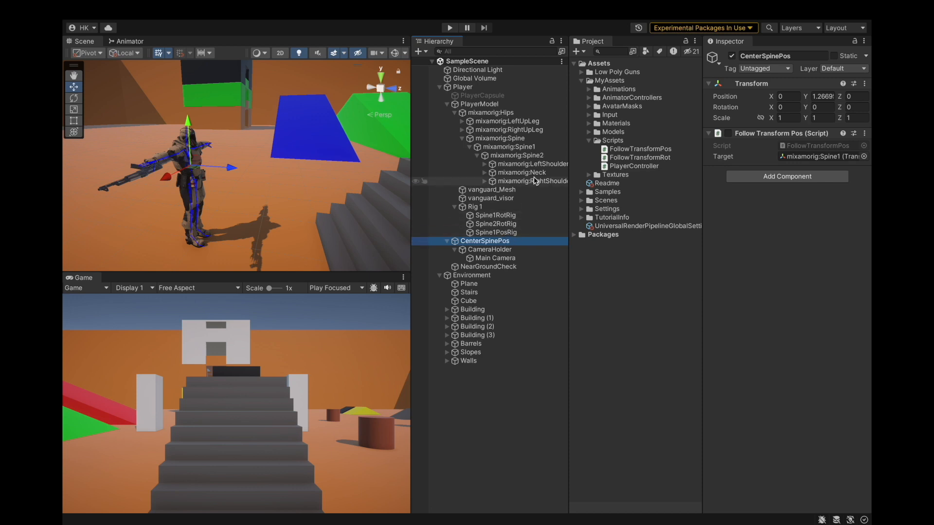
{"action": "left_click", "coordinate": [505, 233]}
{"action": "left_click", "coordinate": [777, 192]}
{"action": "left_click_drag", "start_coordinate": [505, 243], "coordinate": [747, 212]}
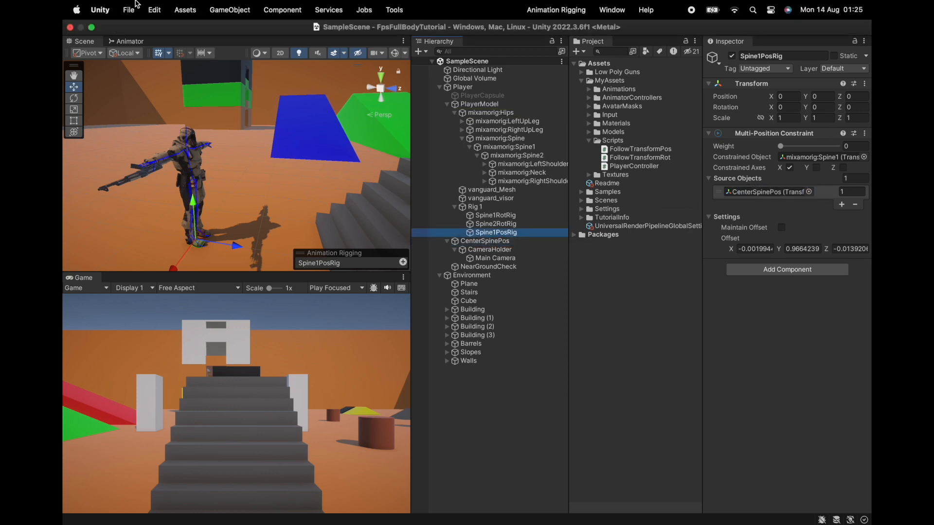
{"action": "left_click", "coordinate": [129, 9]}
{"action": "left_click", "coordinate": [146, 146]}
Enter play mode, set Spine1PosRig's weight to 1 and walk forward to test it.
{"action": "left_click", "coordinate": [450, 28]}
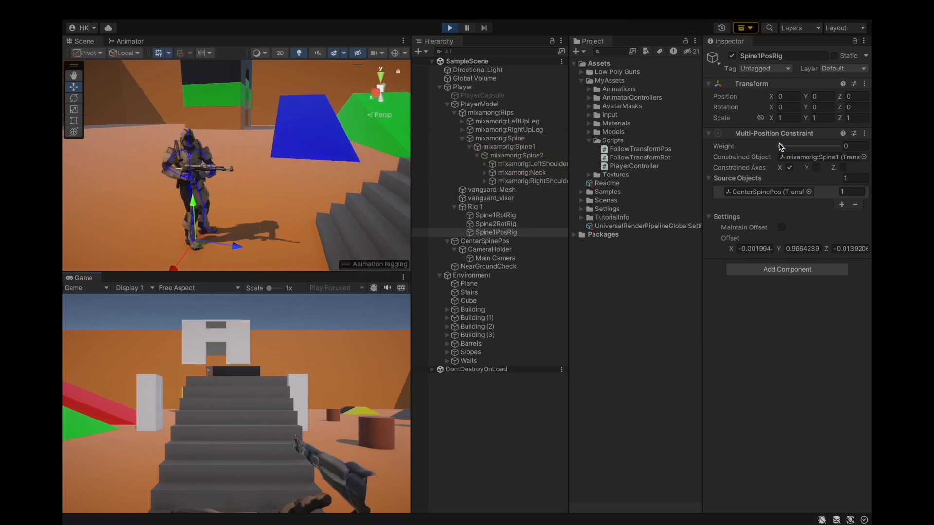
{"action": "type", "text": "1"}
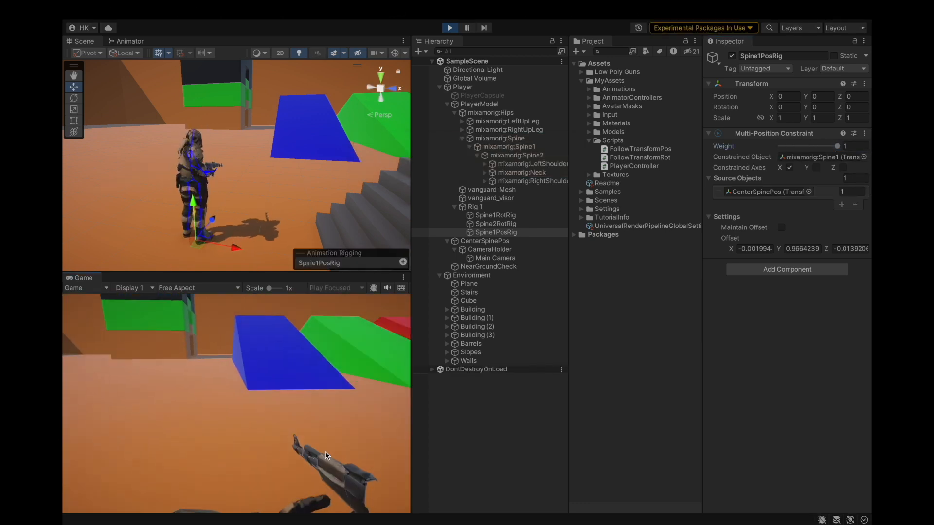
{"action": "type", "text": "ww"}
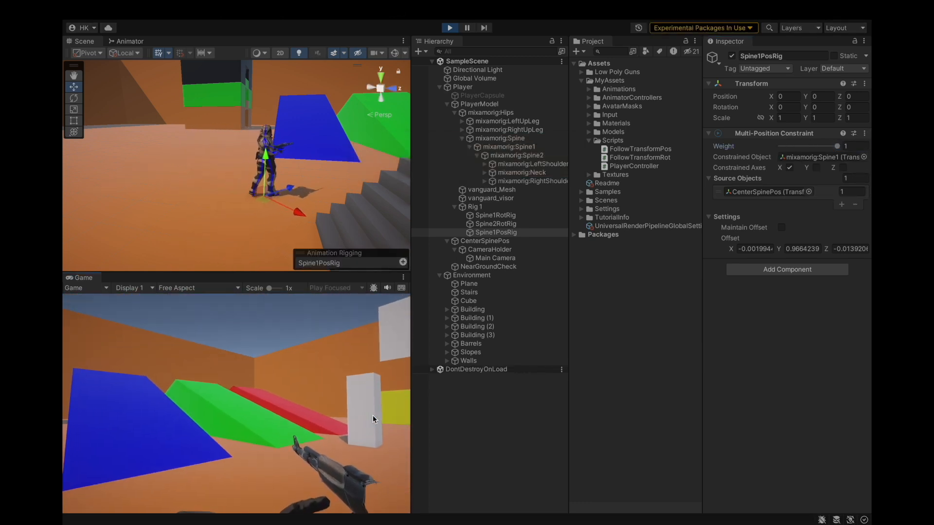
{"action": "type", "text": "w"}
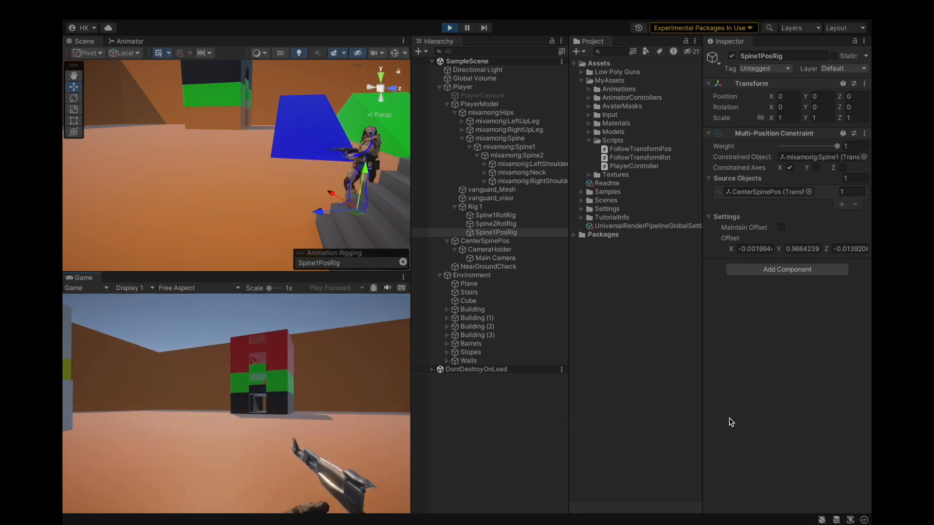
{"action": "type", "text": "w"}
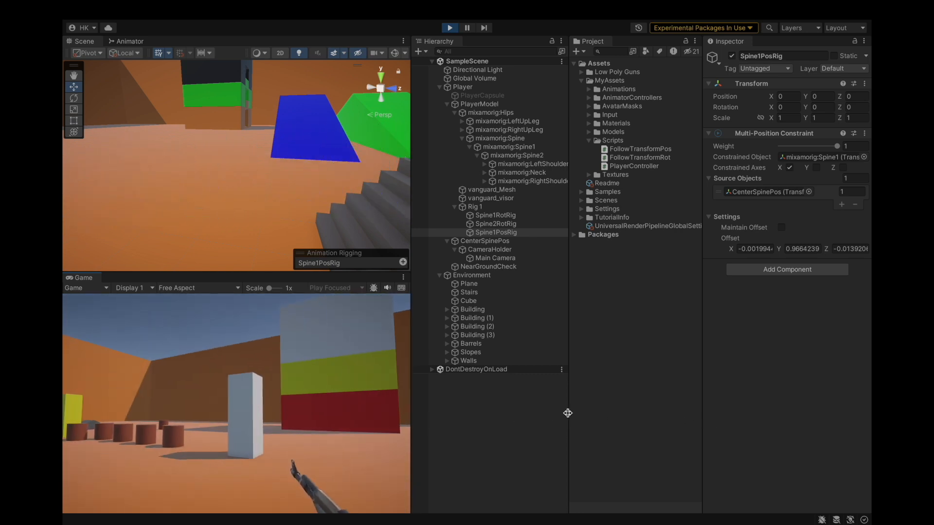
{"action": "type", "text": "w"}
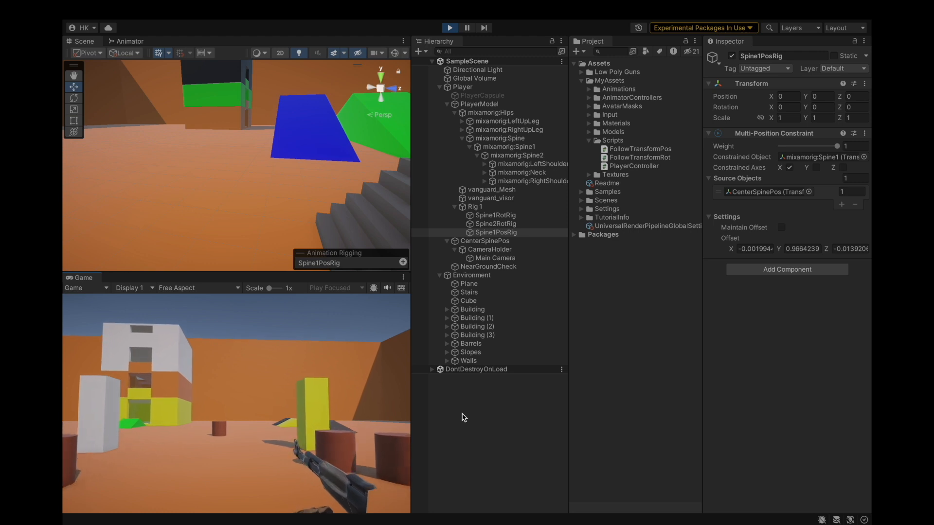
{"action": "type", "text": "w"}
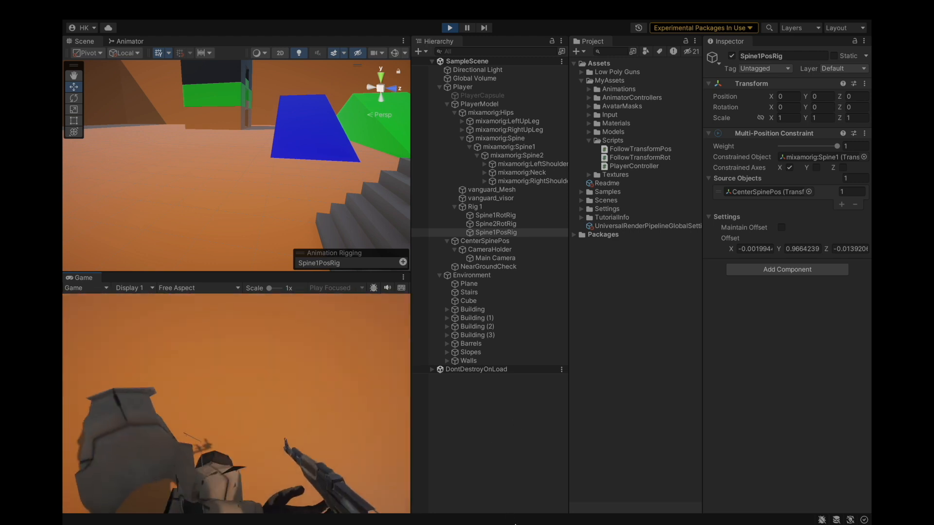
{"action": "type", "text": "w"}
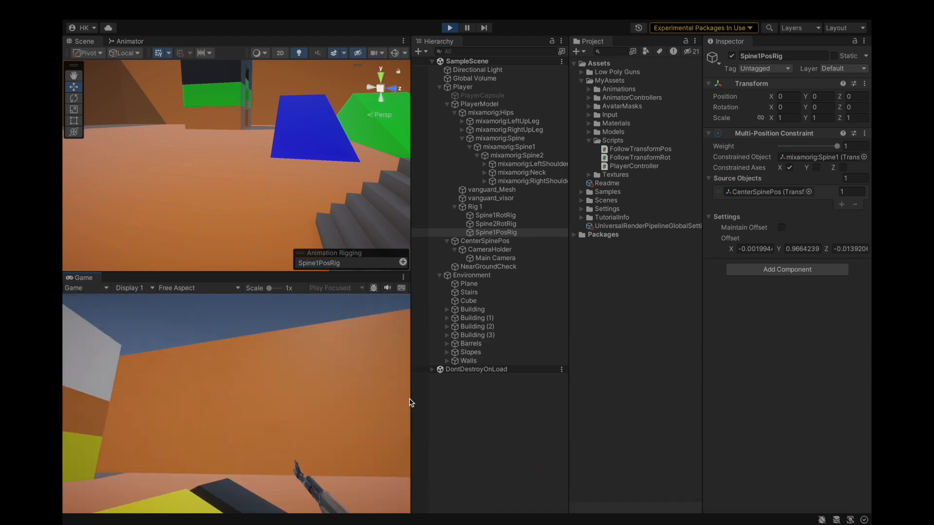
{"action": "type", "text": "w"}
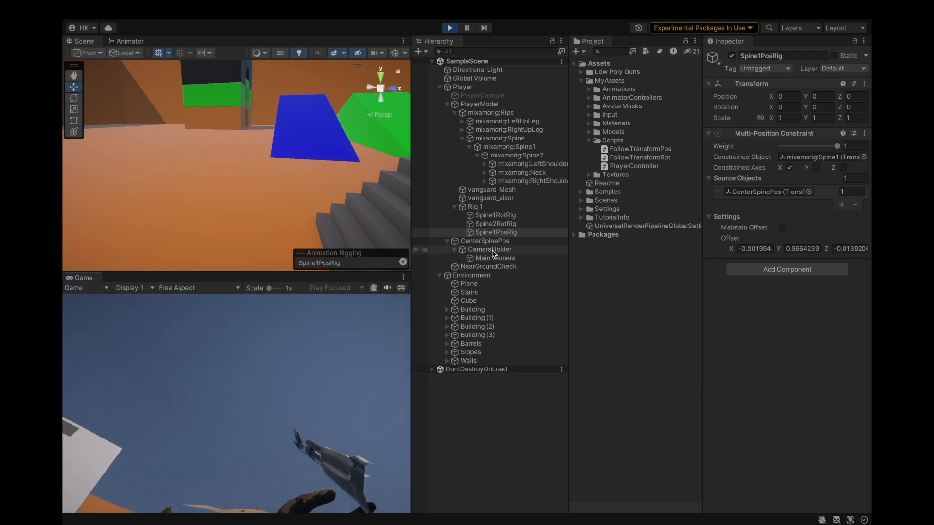
Select the Spine1 bone and inspect it up close in the scene view while playing.
{"action": "left_click", "coordinate": [529, 147]}
{"action": "left_click", "coordinate": [343, 334]}
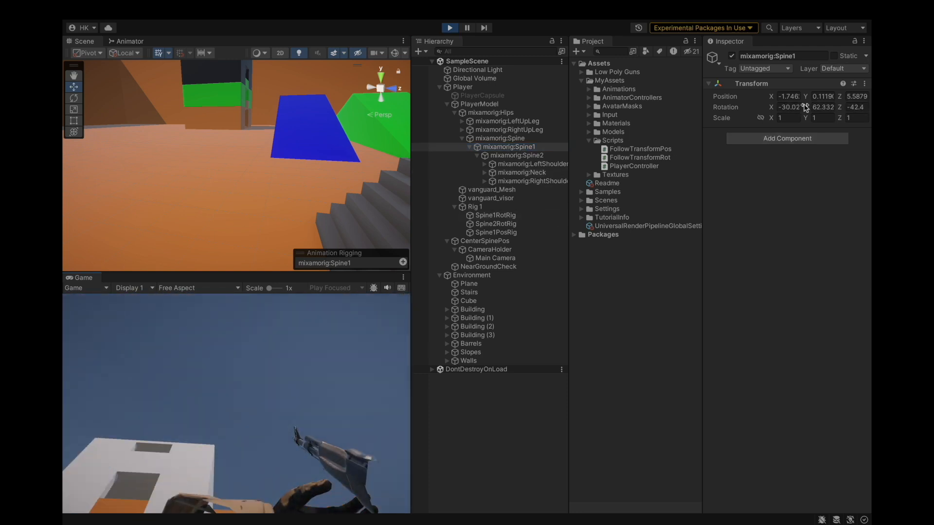
{"action": "left_click", "coordinate": [820, 96]}
{"action": "left_click", "coordinate": [509, 146]}
{"action": "key", "text": "f"}
{"action": "left_click_drag", "start_coordinate": [288, 192], "coordinate": [339, 185], "text": "alt"}
{"action": "scroll", "coordinate": [273, 175], "scroll_direction": "up", "scroll_amount": 5}
{"action": "left_click", "coordinate": [308, 356]}
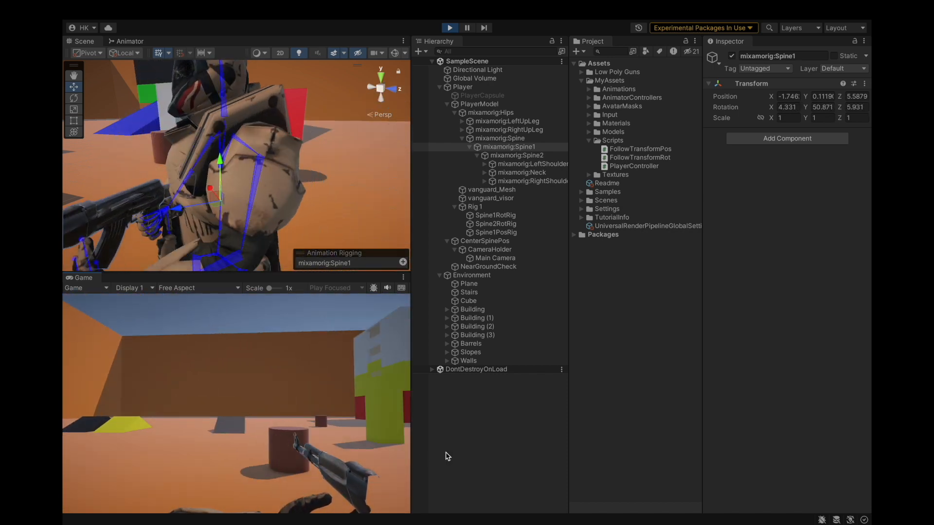
{"action": "mouse_move", "coordinate": [425, 512]}
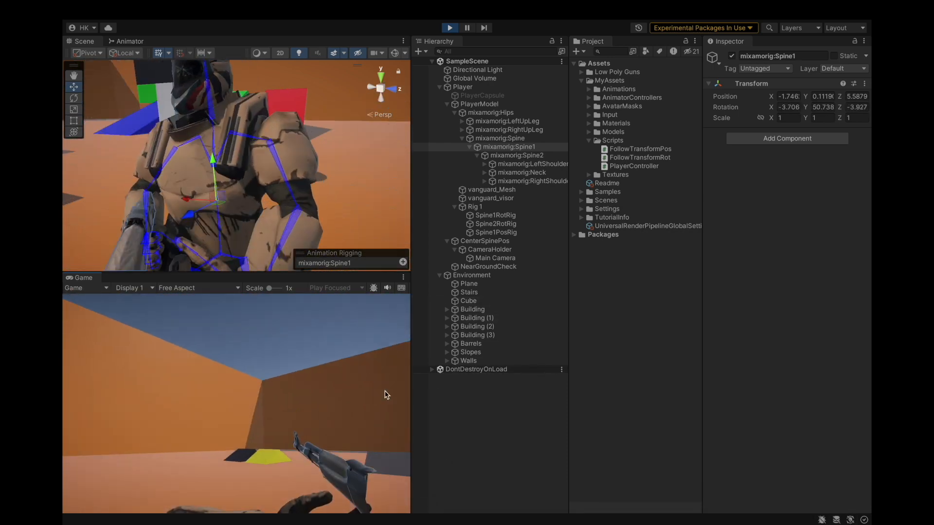
{"action": "left_click", "coordinate": [461, 392]}
{"action": "scroll", "coordinate": [228, 148], "scroll_direction": "down", "scroll_amount": 5}
{"action": "scroll", "coordinate": [229, 148], "scroll_direction": "down", "scroll_amount": 4}
{"action": "left_click_drag", "start_coordinate": [193, 171], "coordinate": [319, 149], "text": "alt"}
{"action": "scroll", "coordinate": [260, 167], "scroll_direction": "up", "scroll_amount": 3}
{"action": "left_click_drag", "start_coordinate": [223, 180], "coordinate": [264, 168], "text": "alt"}
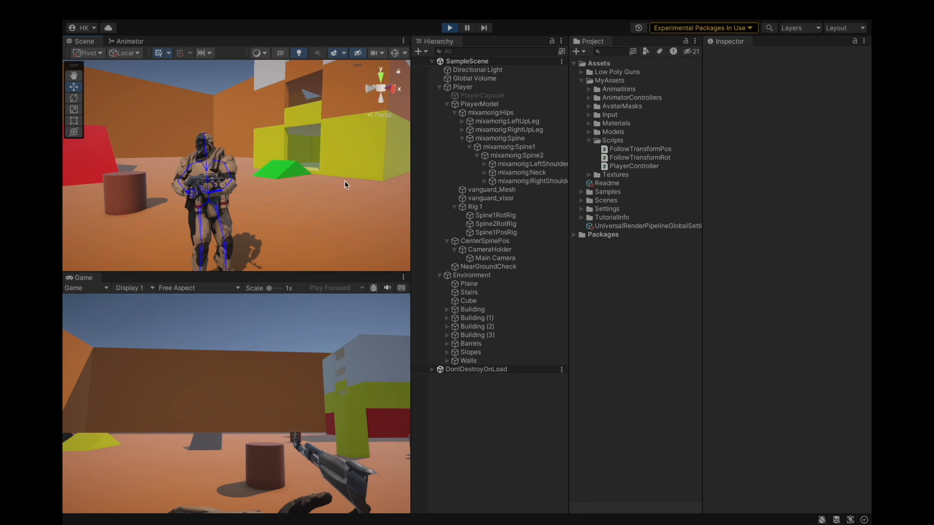
{"action": "left_click_drag", "start_coordinate": [385, 170], "coordinate": [396, 186], "text": "alt"}
Select Rig 1 and each of its constraint objects in turn, then exit play mode.
{"action": "left_click", "coordinate": [472, 207]}
{"action": "left_click", "coordinate": [496, 215]}
{"action": "left_click", "coordinate": [501, 224]}
{"action": "left_click", "coordinate": [504, 233]}
{"action": "left_click", "coordinate": [448, 31]}
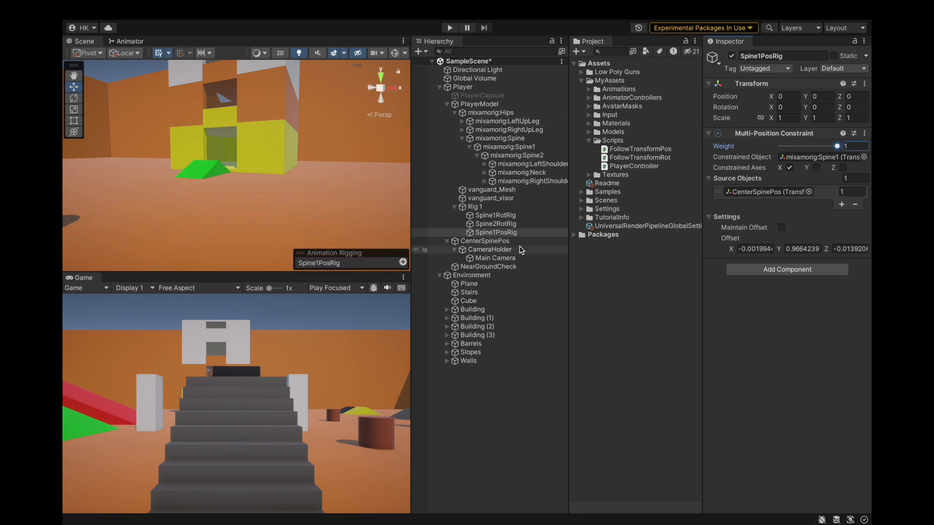
Frame the character in the scene view and save the scene and project.
{"action": "scroll", "coordinate": [230, 146], "scroll_direction": "down", "scroll_amount": 10}
{"action": "key", "text": "f"}
{"action": "left_click_drag", "start_coordinate": [248, 195], "coordinate": [134, 148], "text": "alt"}
{"action": "scroll", "coordinate": [235, 152], "scroll_direction": "down", "scroll_amount": 3}
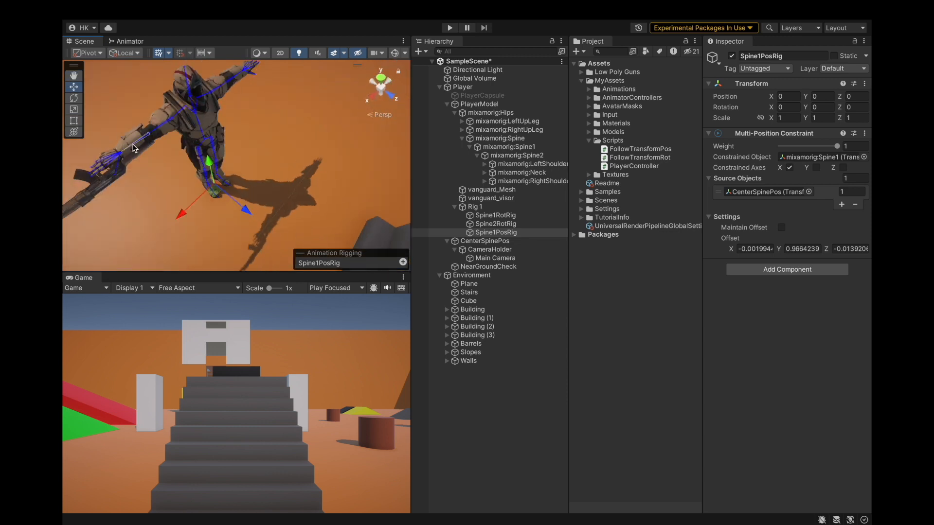
{"action": "scroll", "coordinate": [134, 148], "scroll_direction": "down", "scroll_amount": 5}
{"action": "scroll", "coordinate": [134, 148], "scroll_direction": "up", "scroll_amount": 2}
{"action": "left_click_drag", "start_coordinate": [232, 150], "coordinate": [254, 115], "text": "alt"}
{"action": "key", "text": "super+s"}
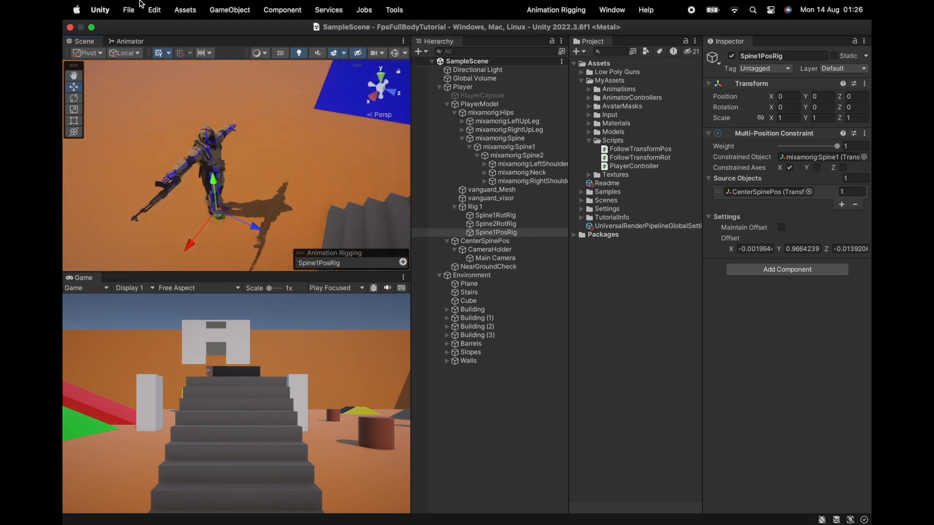
{"action": "left_click", "coordinate": [136, 9]}
{"action": "left_click", "coordinate": [146, 146]}
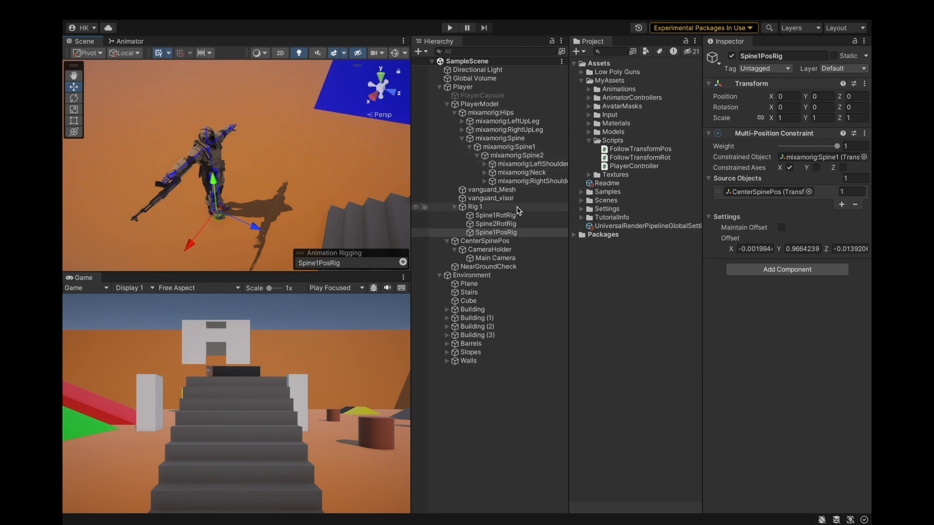
Select the Spine, Spine1 and Spine2 bones in the hierarchy to compare them.
{"action": "left_click", "coordinate": [550, 147]}
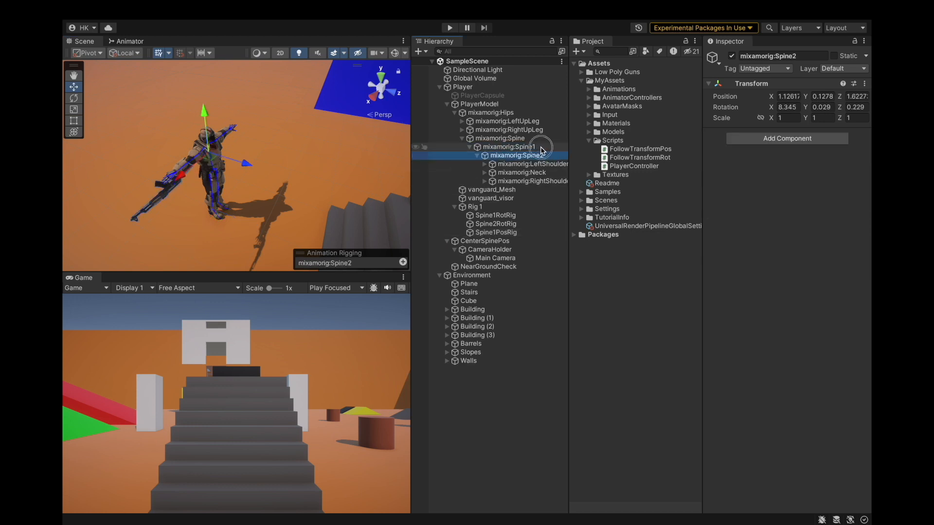
{"action": "left_click", "coordinate": [532, 140]}
{"action": "left_click", "coordinate": [531, 148]}
{"action": "left_click", "coordinate": [531, 154]}
{"action": "left_click", "coordinate": [529, 147]}
{"action": "left_click", "coordinate": [527, 139]}
{"action": "left_click", "coordinate": [527, 147]}
{"action": "left_click", "coordinate": [529, 155]}
{"action": "left_click", "coordinate": [527, 147]}
{"action": "left_click", "coordinate": [526, 139]}
{"action": "left_click", "coordinate": [527, 147]}
{"action": "left_click", "coordinate": [529, 155]}
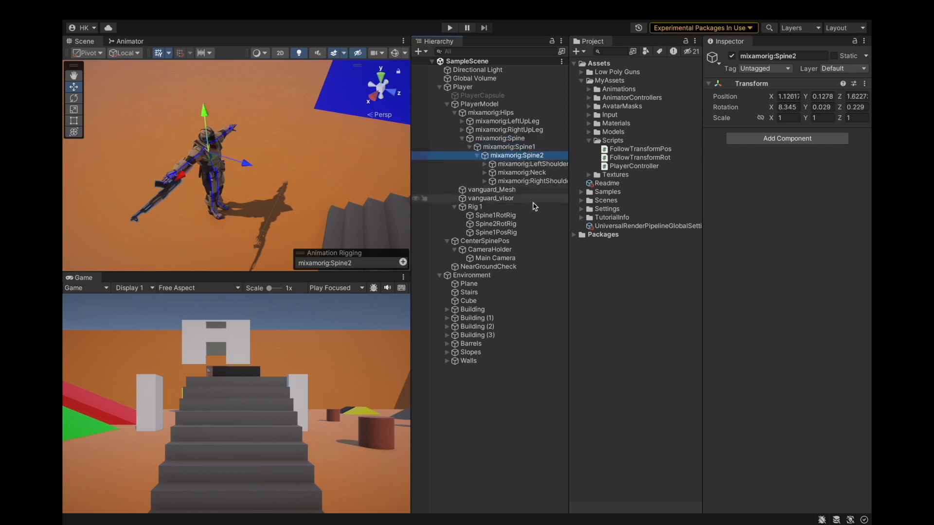
Delete the Spine1PosRig object from Rig 1.
{"action": "left_click", "coordinate": [519, 235]}
{"action": "left_click", "coordinate": [519, 227]}
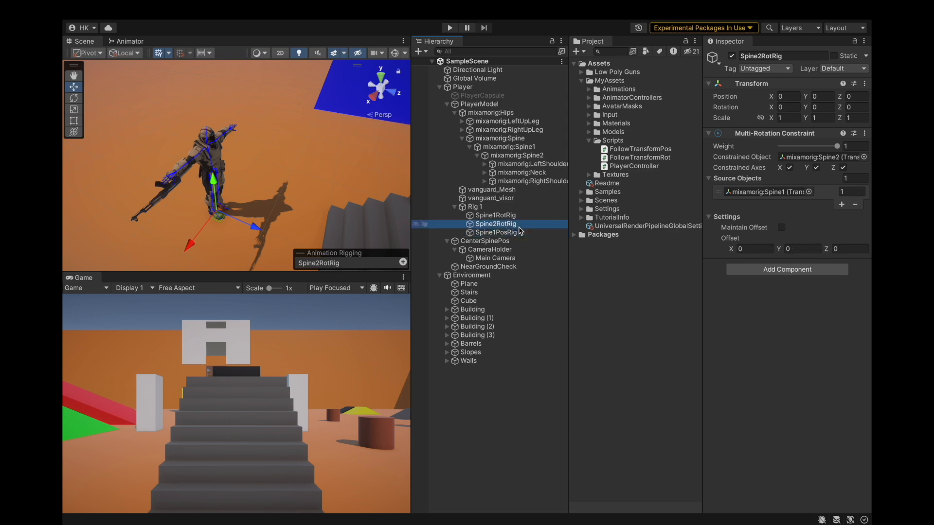
{"action": "left_click", "coordinate": [520, 233]}
{"action": "right_click", "coordinate": [520, 233]}
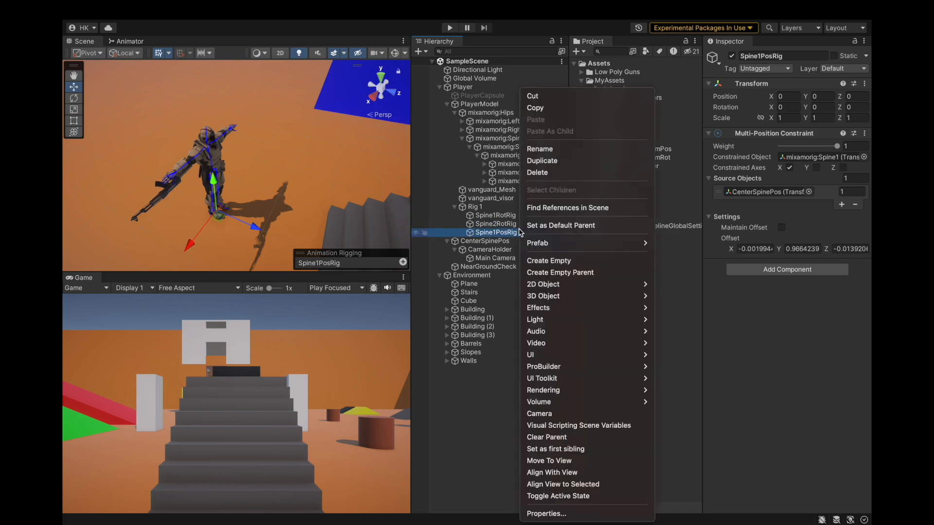
{"action": "key", "text": "Escape"}
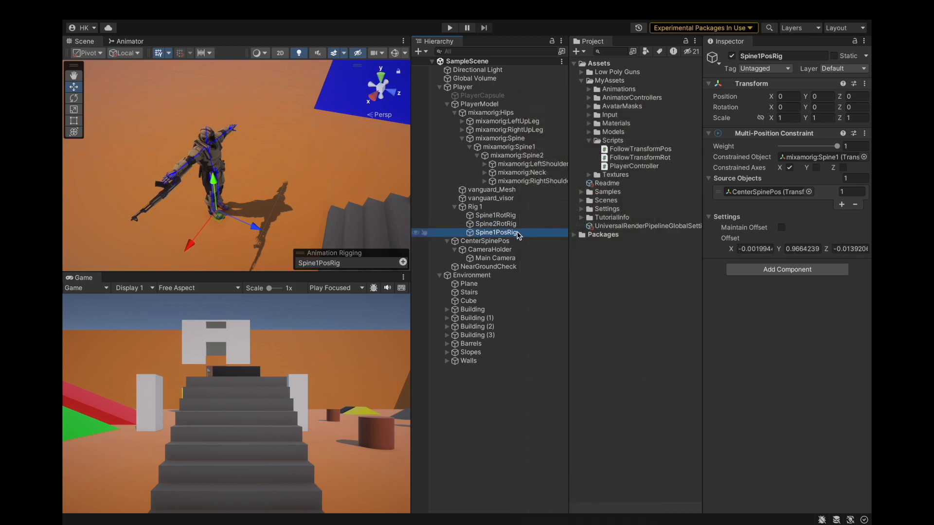
{"action": "right_click", "coordinate": [517, 236]}
{"action": "left_click", "coordinate": [538, 170]}
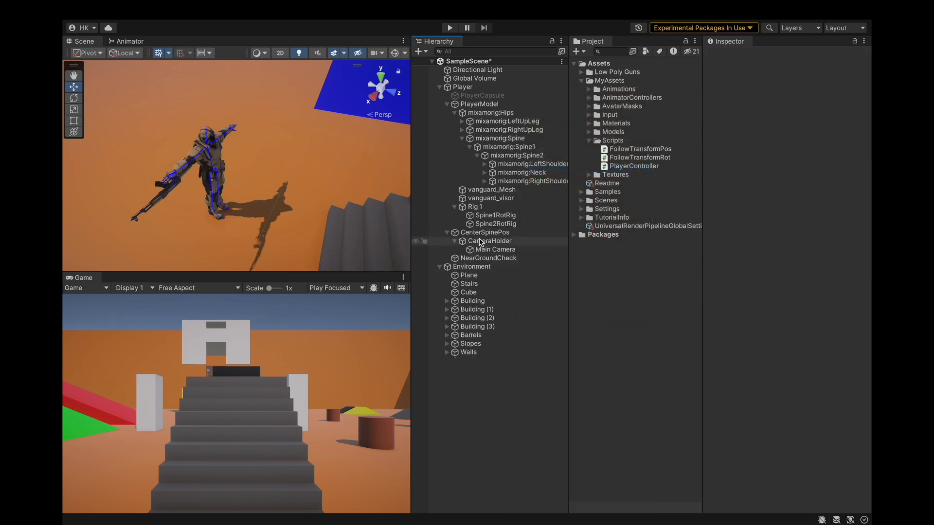
Set Spine2RotRig's source object to CenterSpinePos and save the project.
{"action": "left_click", "coordinate": [486, 216]}
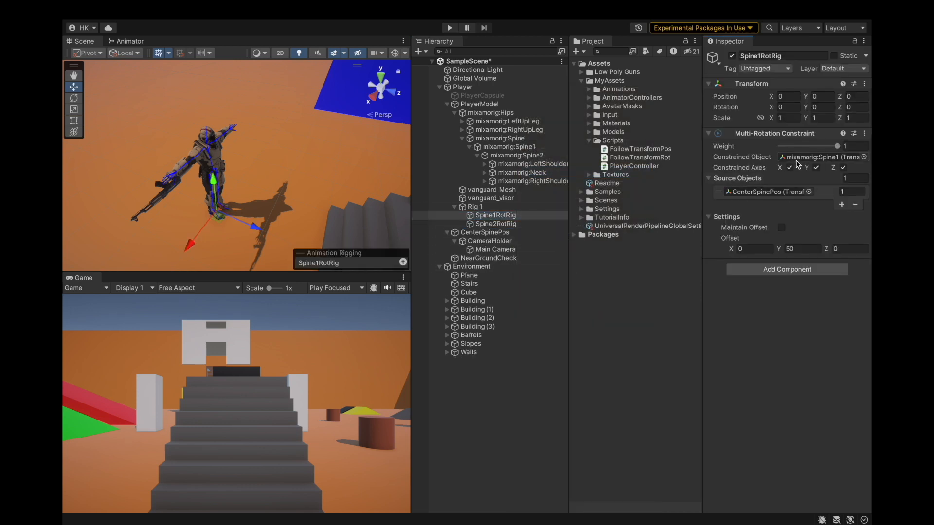
{"action": "key", "text": "Down"}
{"action": "left_click", "coordinate": [827, 157]}
{"action": "left_click", "coordinate": [766, 192]}
{"action": "left_click_drag", "start_coordinate": [490, 237], "coordinate": [666, 204]}
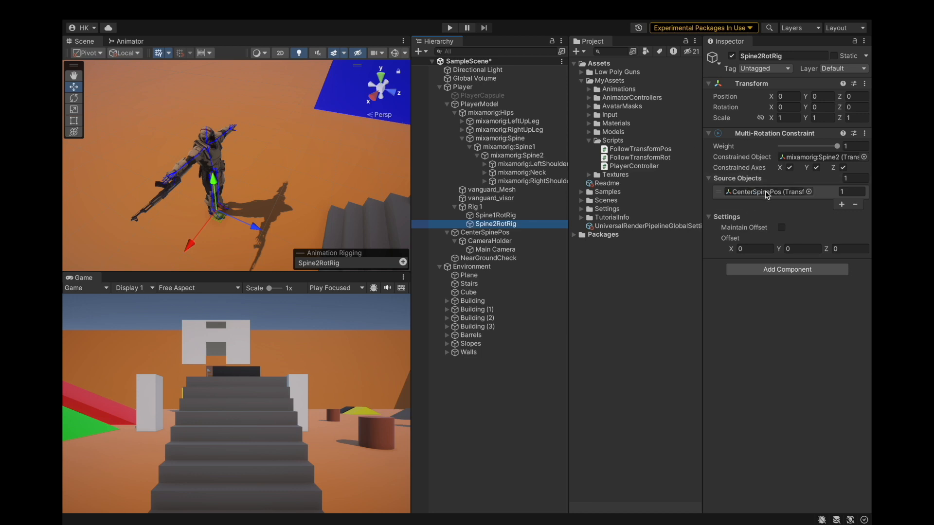
{"action": "left_click", "coordinate": [128, 10]}
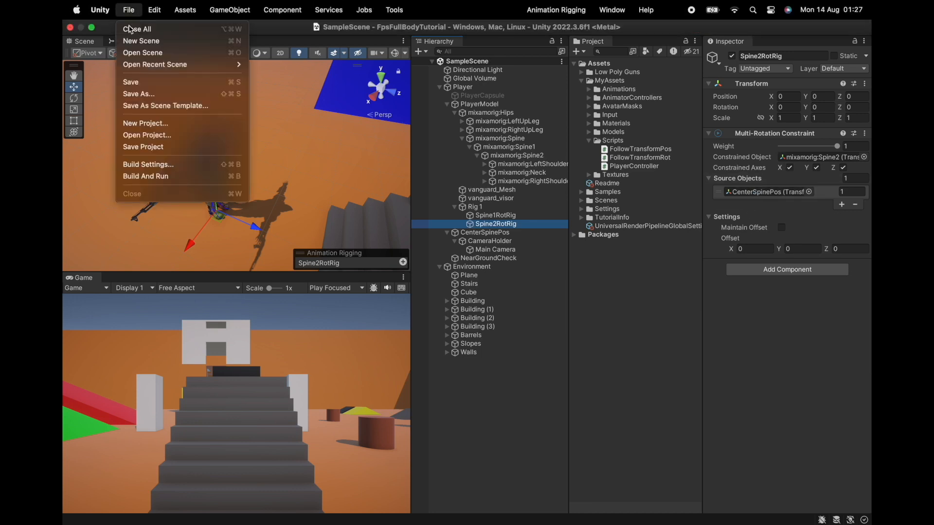
{"action": "left_click", "coordinate": [146, 147]}
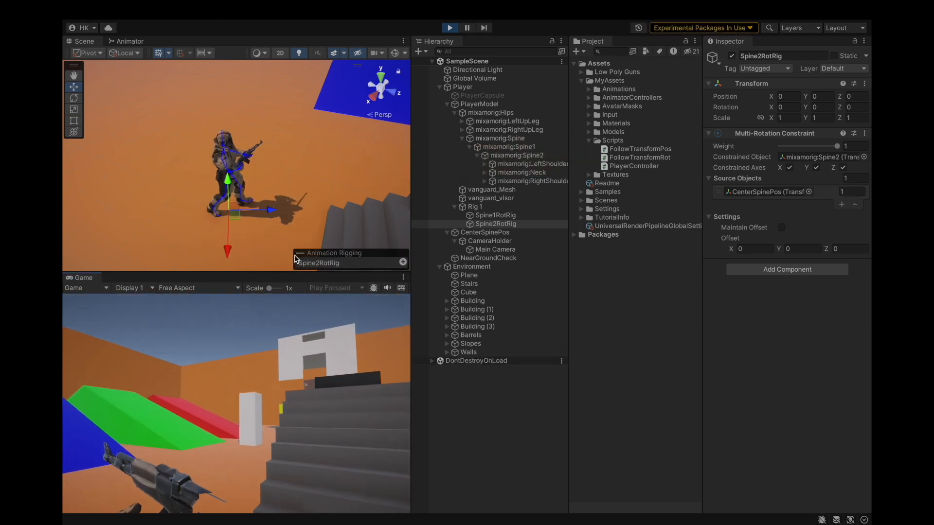
Walk forward in play mode to test the two rotation rigs, then exit play mode.
{"action": "key", "text": "w"}
{"action": "key", "text": "w"}
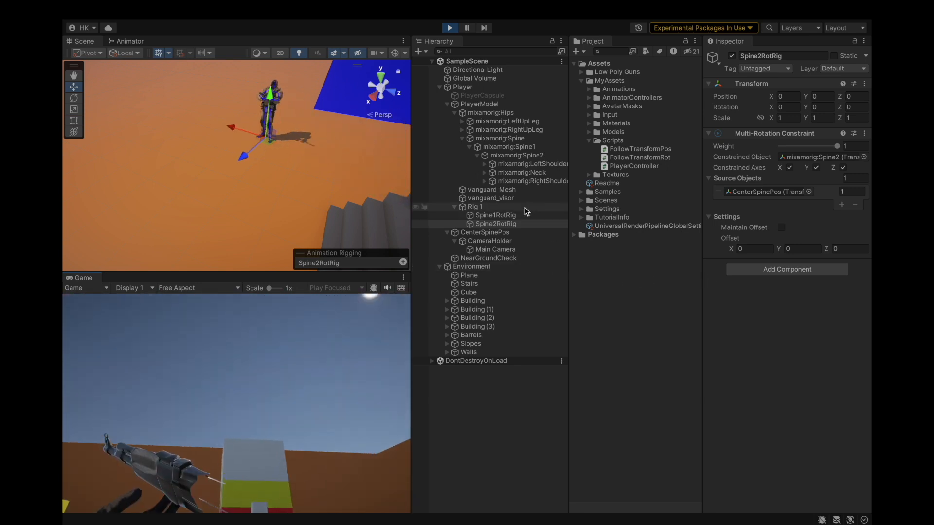
{"action": "left_click", "coordinate": [451, 29]}
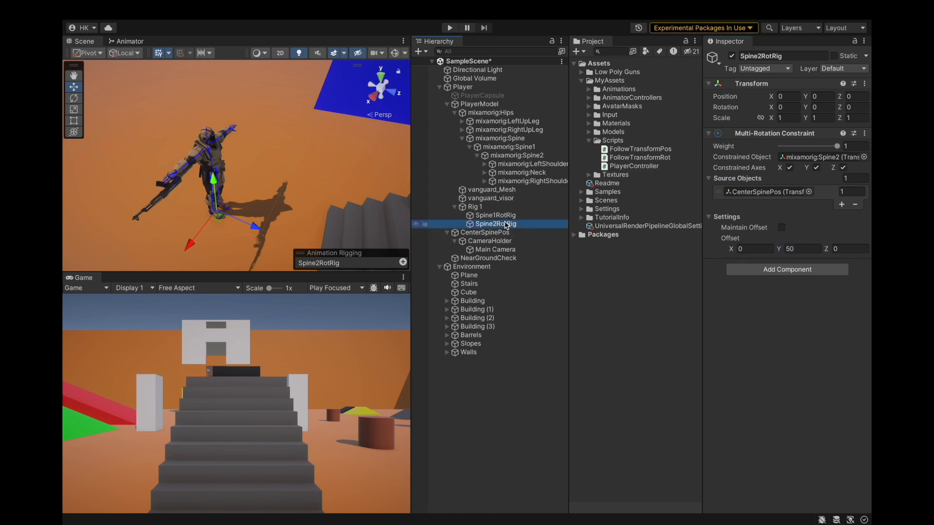
Save the scene, enter play mode and walk forward again to check the spine.
{"action": "left_click", "coordinate": [127, 6]}
{"action": "left_click", "coordinate": [145, 83]}
{"action": "key", "text": "ctrl+p"}
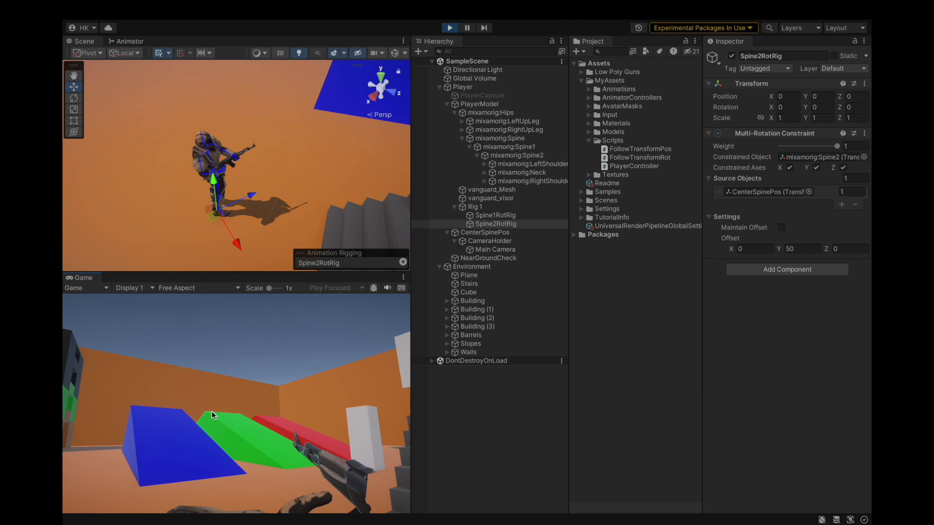
{"action": "key", "text": "w"}
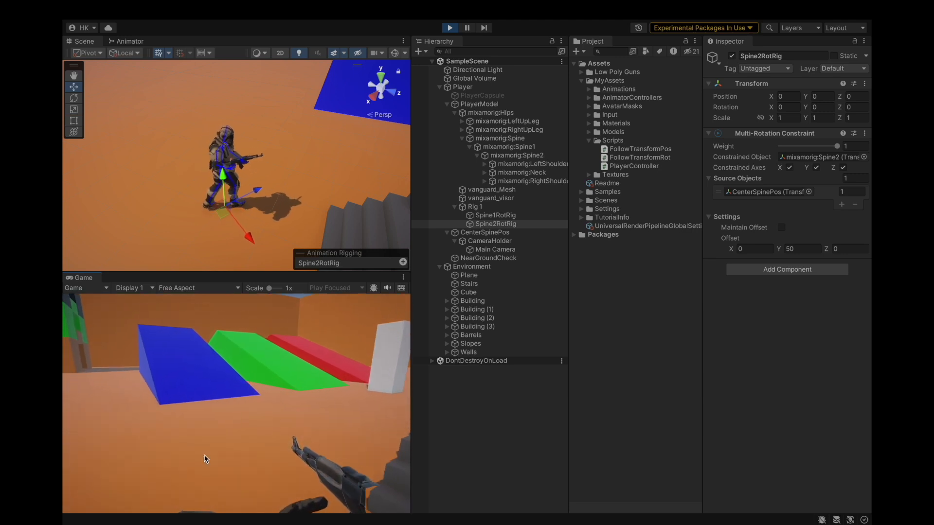
{"action": "key", "text": "w"}
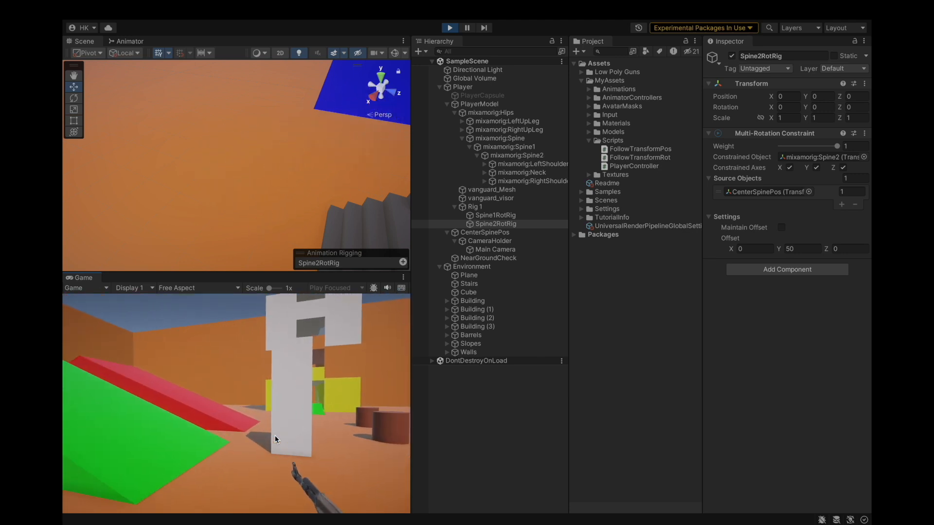
{"action": "key", "text": "w"}
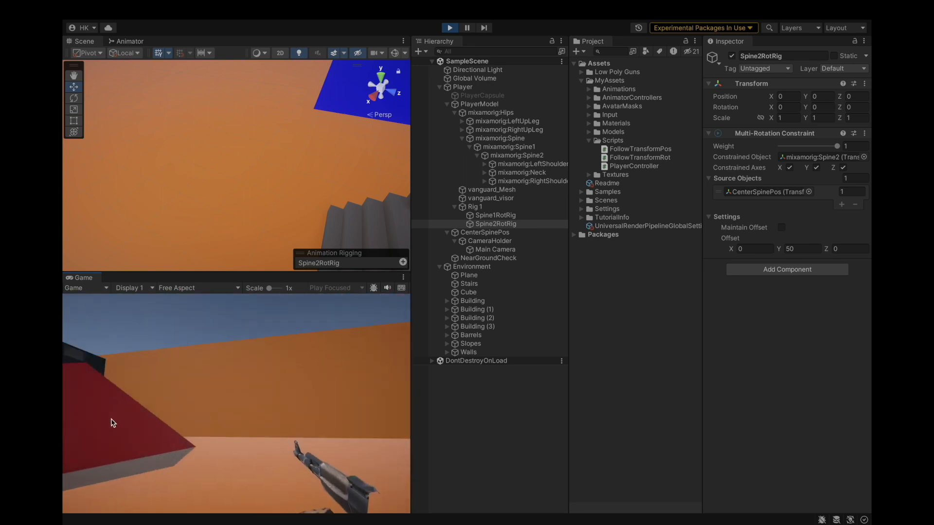
{"action": "key", "text": "w"}
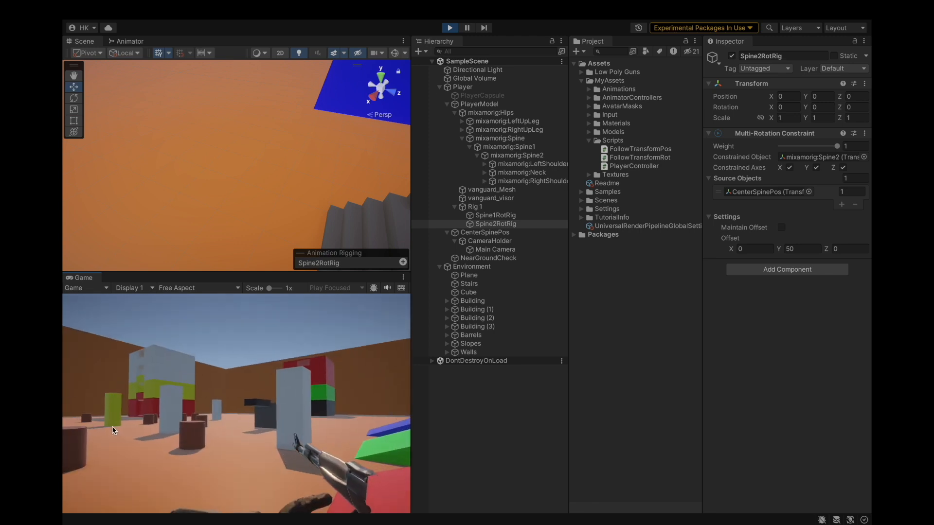
Lower the Main Camera's near clipping plane value.
{"action": "left_click", "coordinate": [492, 249]}
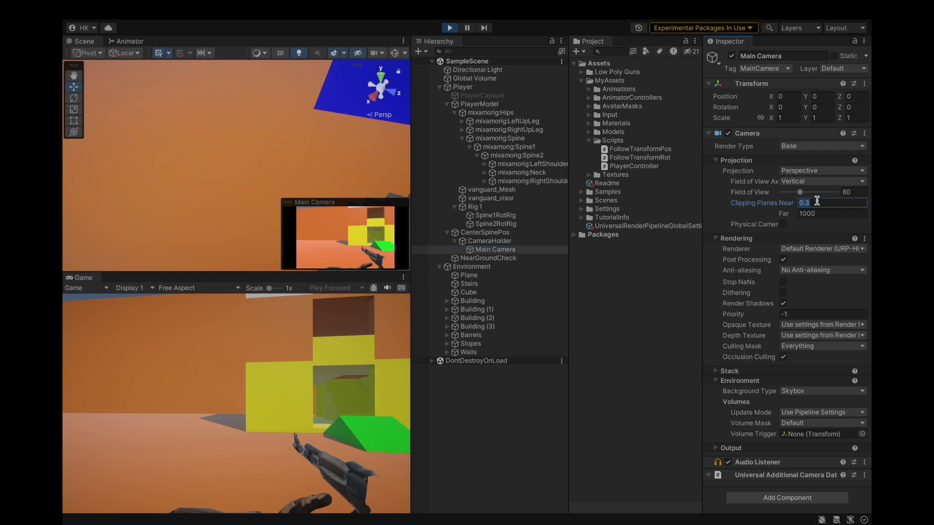
{"action": "key", "text": "BackSpace"}
{"action": "type", "text": "1"}
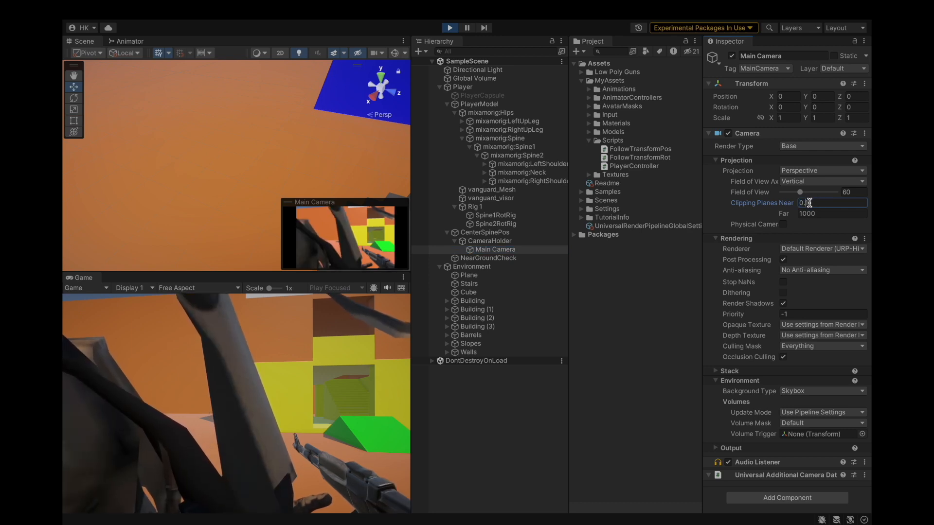
{"action": "key", "text": "BackSpace"}
{"action": "type", "text": "0f"}
Move CameraHolder to about X 0.14, Y 0.12, Z 0.09 to adjust the first-person view.
{"action": "left_click_drag", "start_coordinate": [272, 175], "coordinate": [282, 138], "text": "alt"}
{"action": "scroll", "coordinate": [236, 140], "scroll_direction": "down", "scroll_amount": 3}
{"action": "left_click", "coordinate": [493, 241]}
{"action": "left_click_drag", "start_coordinate": [192, 92], "coordinate": [193, 109]}
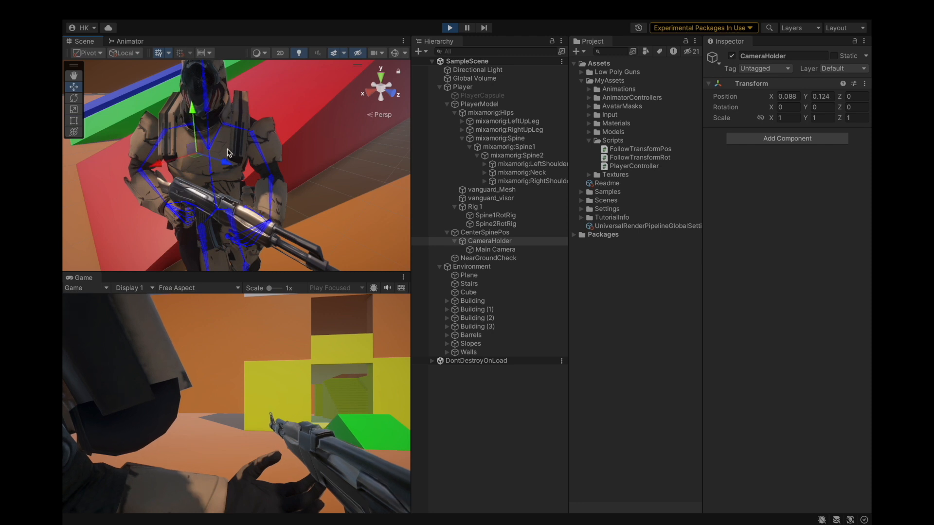
{"action": "left_click_drag", "start_coordinate": [225, 165], "coordinate": [231, 165]}
{"action": "left_click_drag", "start_coordinate": [167, 173], "coordinate": [152, 170]}
{"action": "left_click_drag", "start_coordinate": [219, 168], "coordinate": [233, 173]}
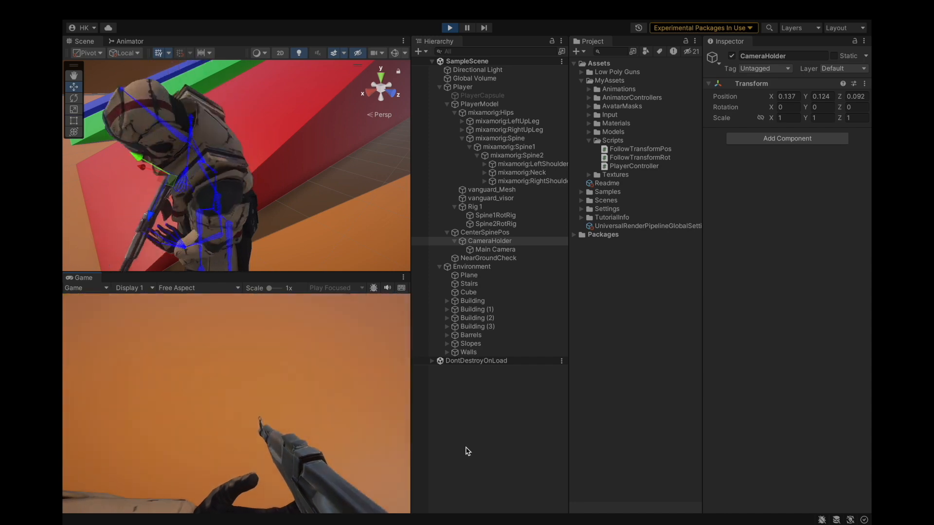
Walk forward in play mode to check the first-person view with the new camera position.
{"action": "key", "text": "w"}
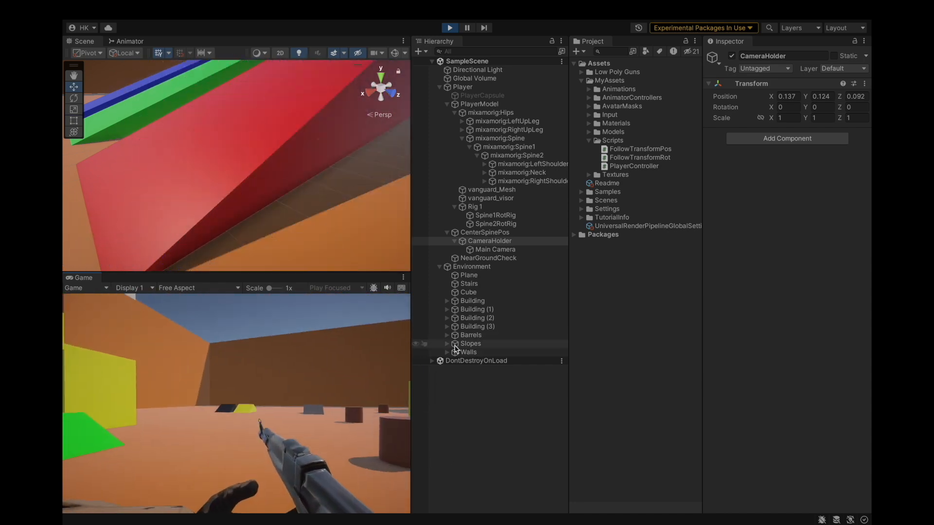
{"action": "key", "text": "w"}
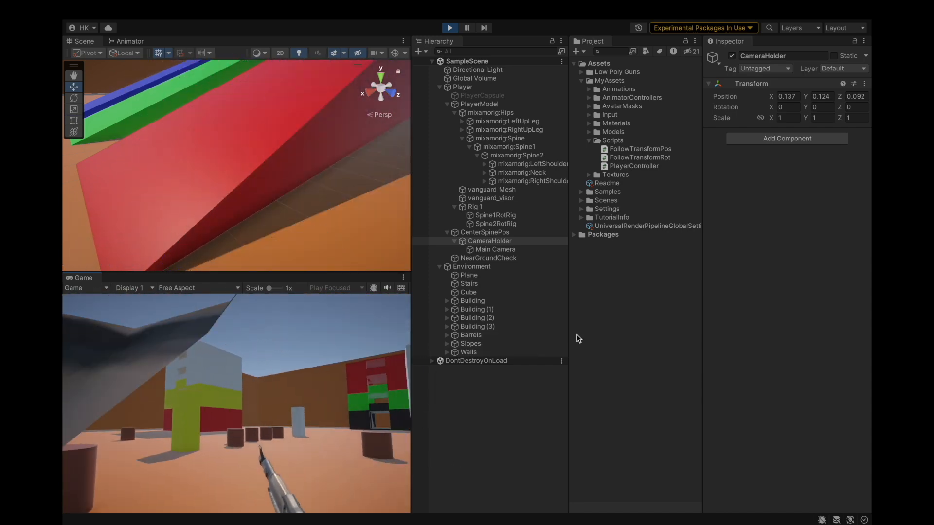
{"action": "key", "text": "w"}
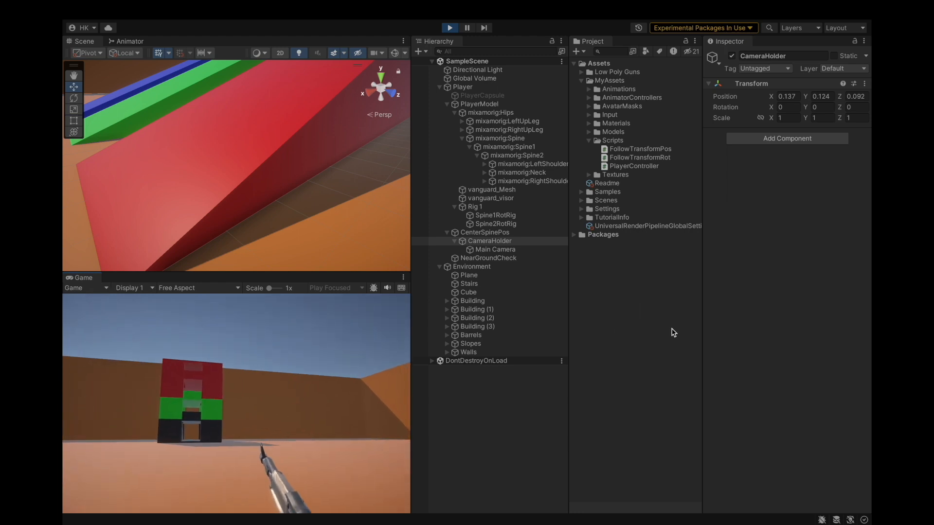
Frame CameraHolder in the scene view, move it forward to about Z 0.11, and walk forward again.
{"action": "left_click", "coordinate": [674, 332]}
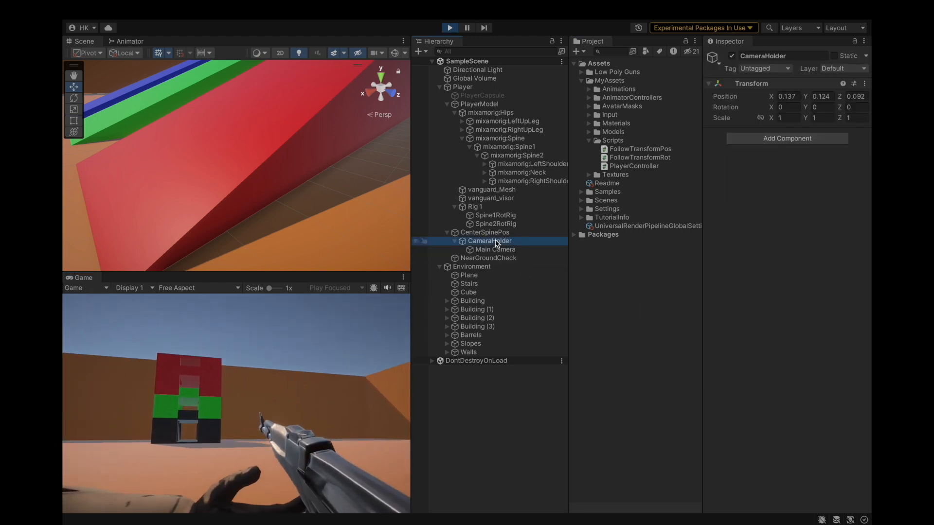
{"action": "key", "text": "f"}
{"action": "scroll", "coordinate": [262, 207], "scroll_direction": "up", "scroll_amount": 15}
{"action": "left_click_drag", "start_coordinate": [261, 206], "coordinate": [208, 192], "text": "alt"}
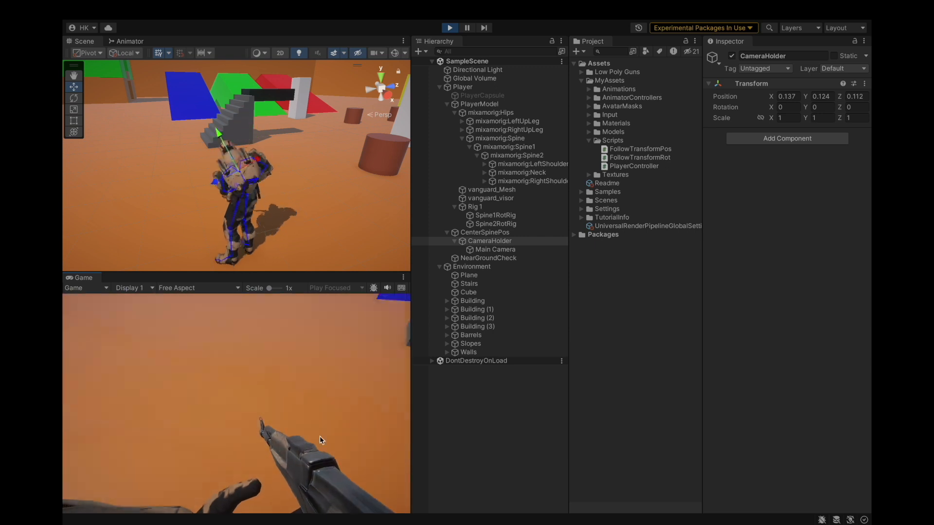
{"action": "key", "text": "w"}
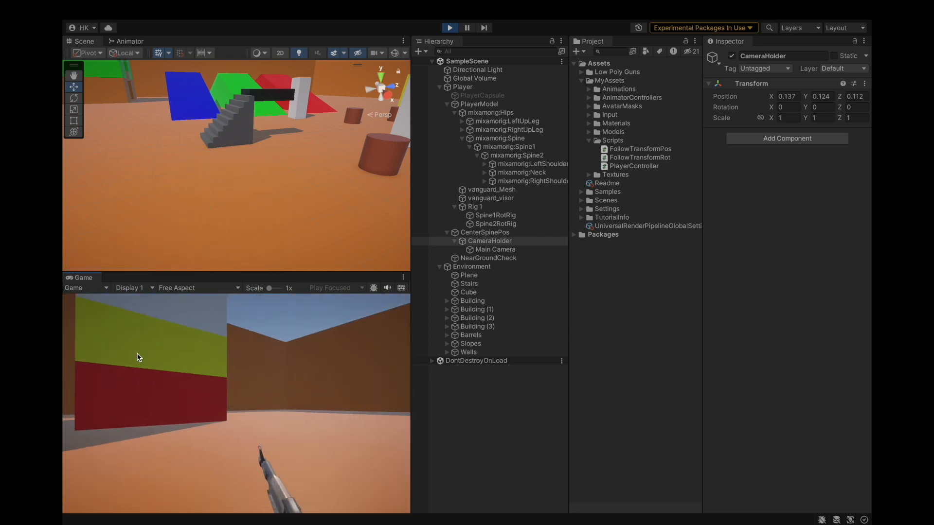
Frame CameraHolder again, move it forward to about Z 0.13, and walk forward to test the view.
{"action": "left_click", "coordinate": [485, 241]}
{"action": "key", "text": "f"}
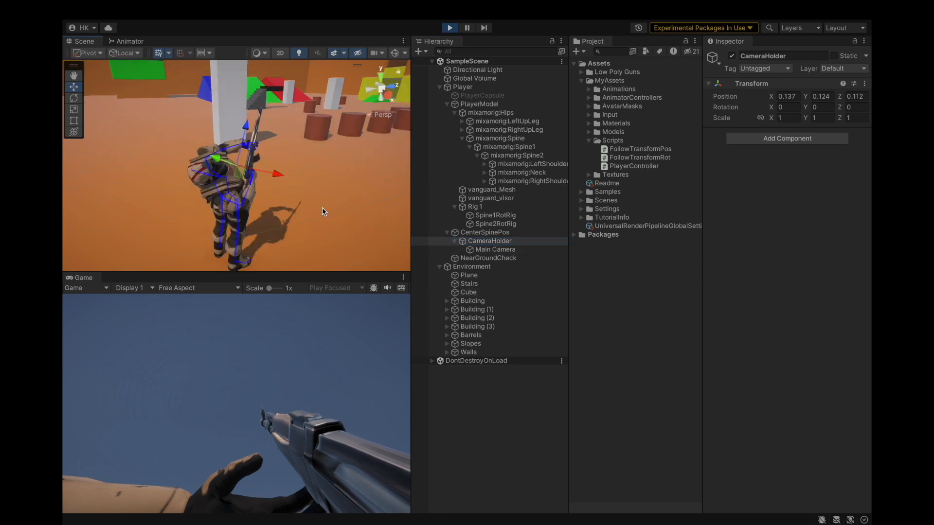
{"action": "left_click_drag", "start_coordinate": [258, 208], "coordinate": [296, 112], "text": "alt"}
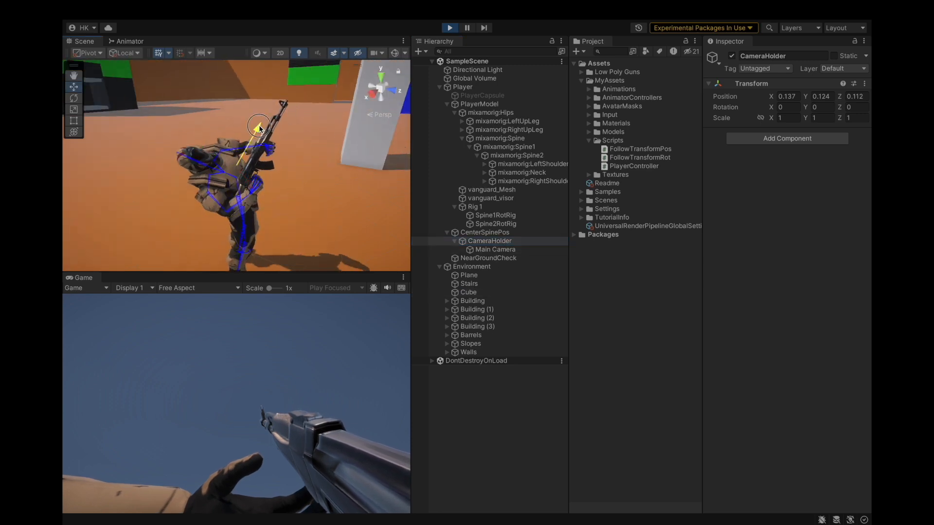
{"action": "left_click", "coordinate": [292, 324]}
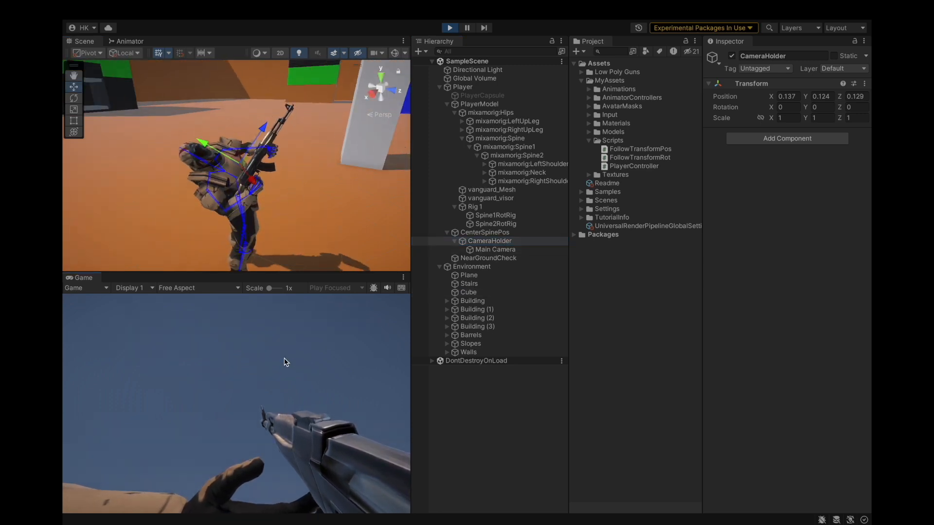
{"action": "key", "text": "w"}
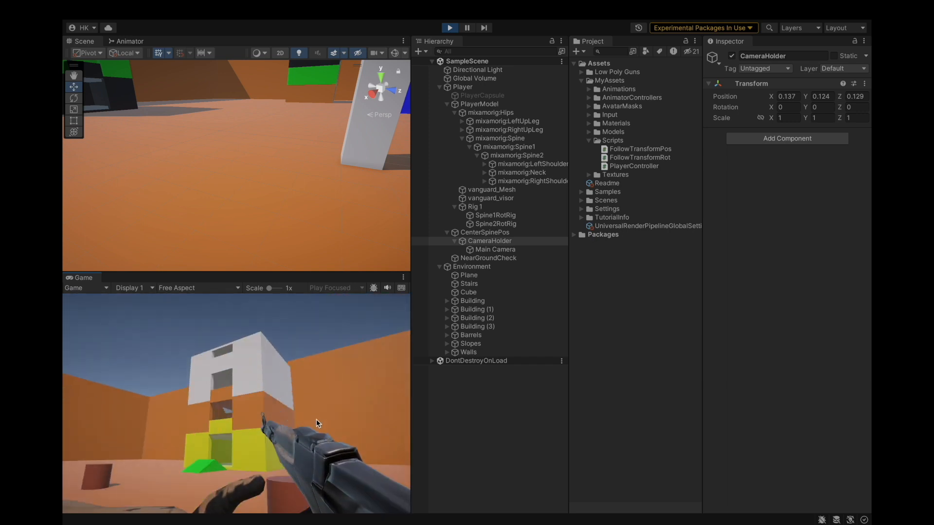
Select the mixamorig:Hips bone and walk forward to watch its transform while moving.
{"action": "left_click", "coordinate": [491, 113]}
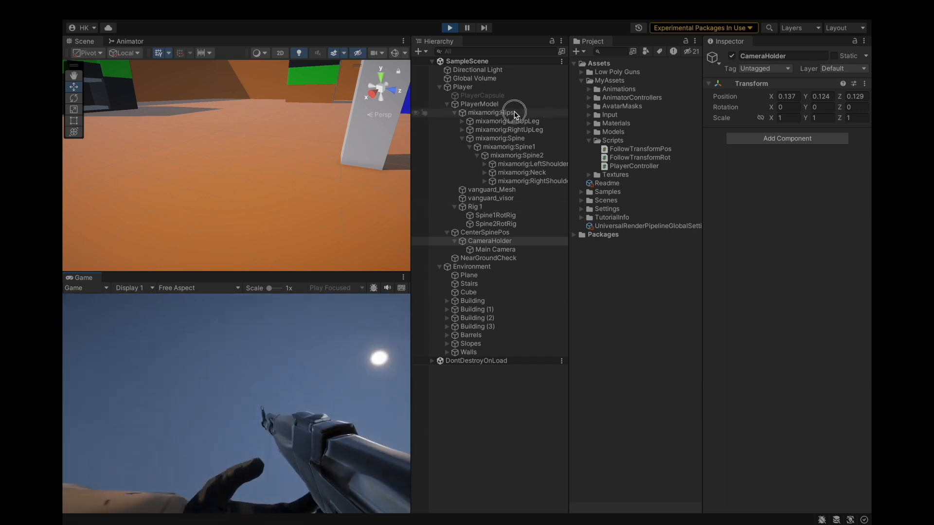
{"action": "key", "text": "w"}
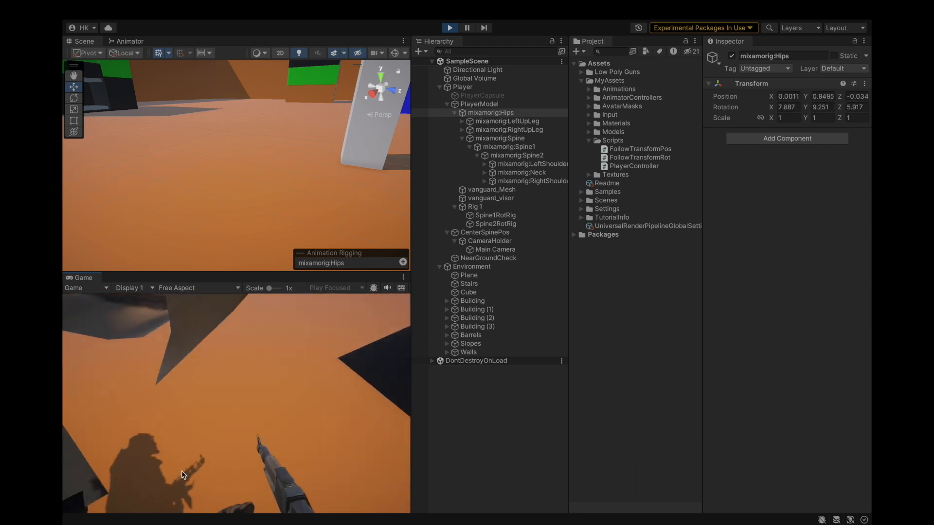
{"action": "key", "text": "w"}
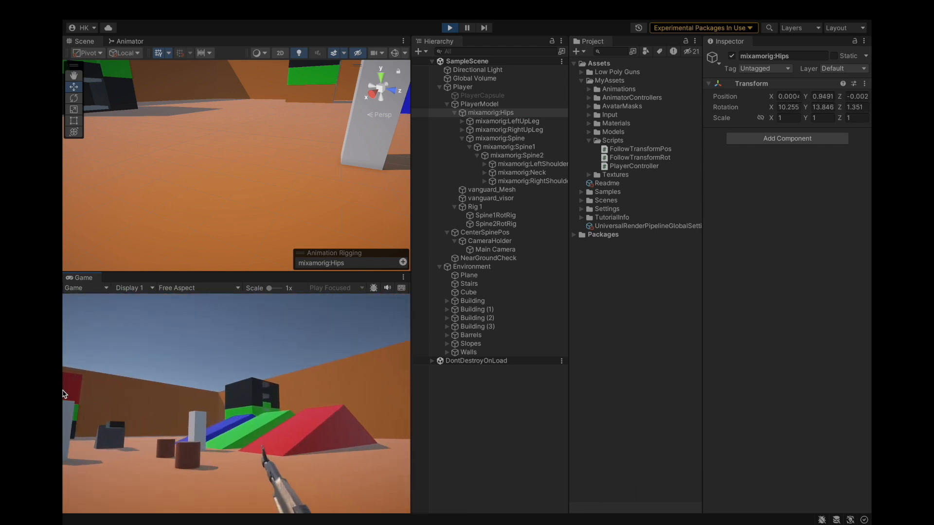
{"action": "key", "text": "w"}
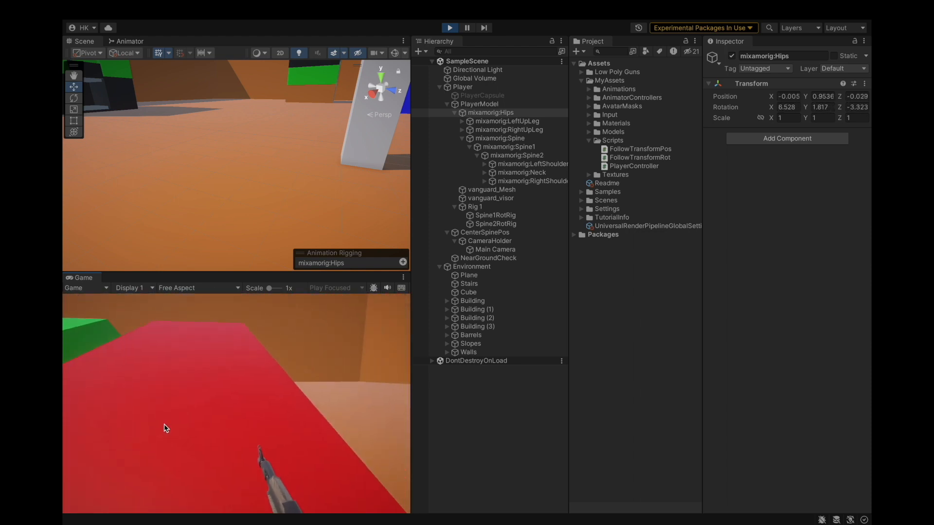
{"action": "key", "text": "w"}
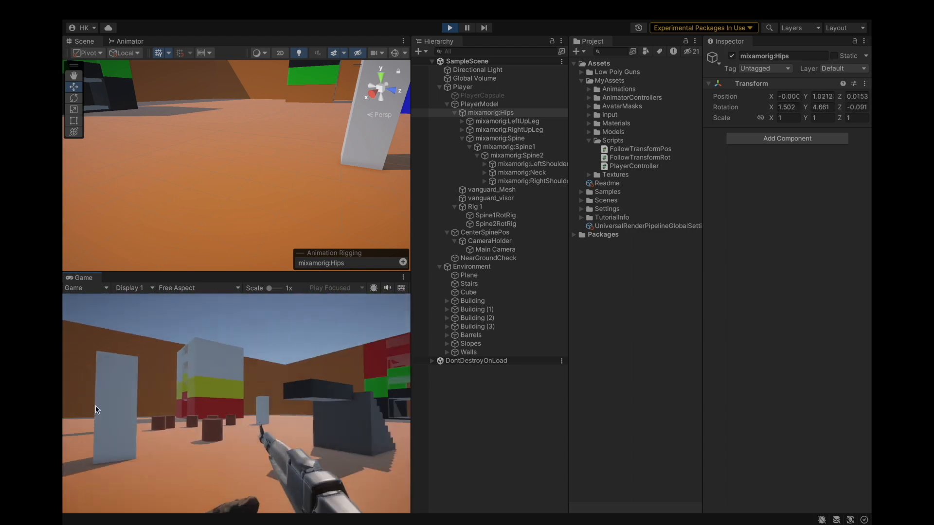
Exit play mode and save the scene.
{"action": "left_click", "coordinate": [450, 29]}
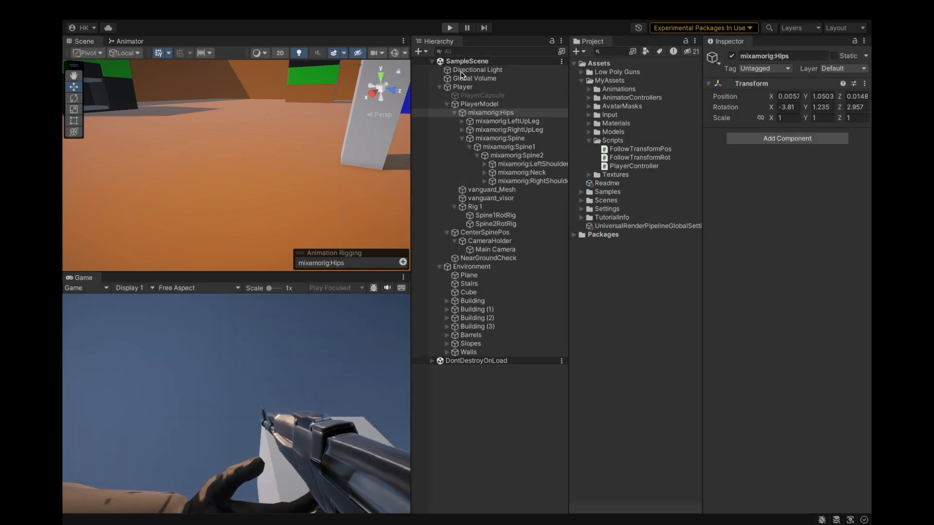
{"action": "left_click", "coordinate": [485, 233]}
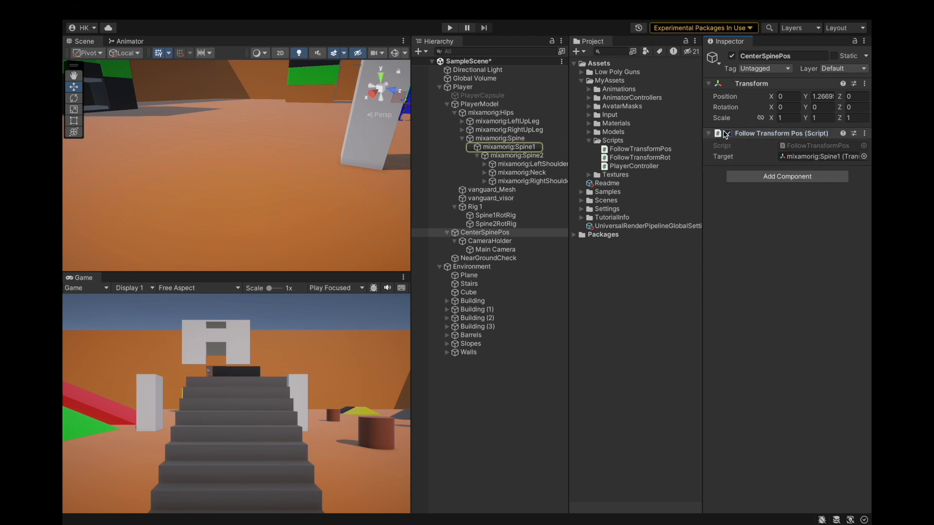
{"action": "left_click", "coordinate": [128, 10]}
{"action": "left_click", "coordinate": [144, 147]}
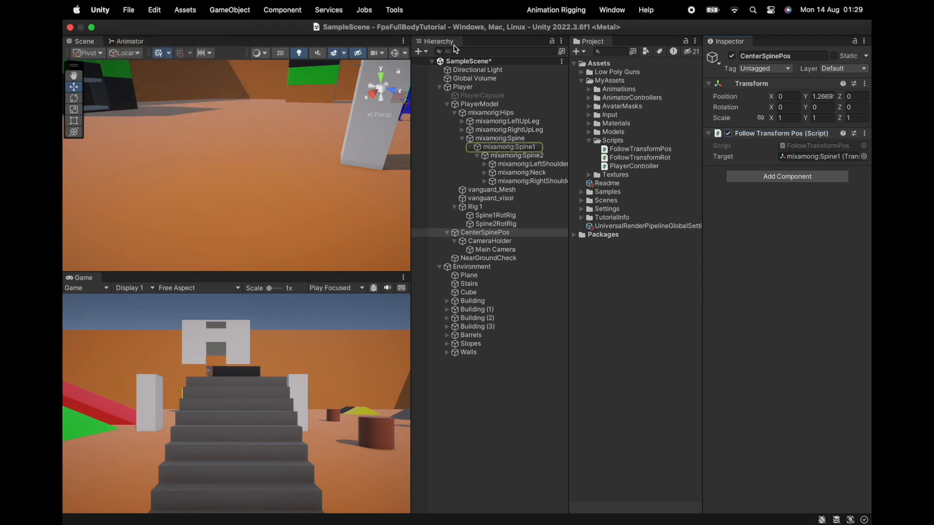
Enter play mode and test different Main Camera near clipping plane values, ending at 0.03.
{"action": "left_click", "coordinate": [450, 28]}
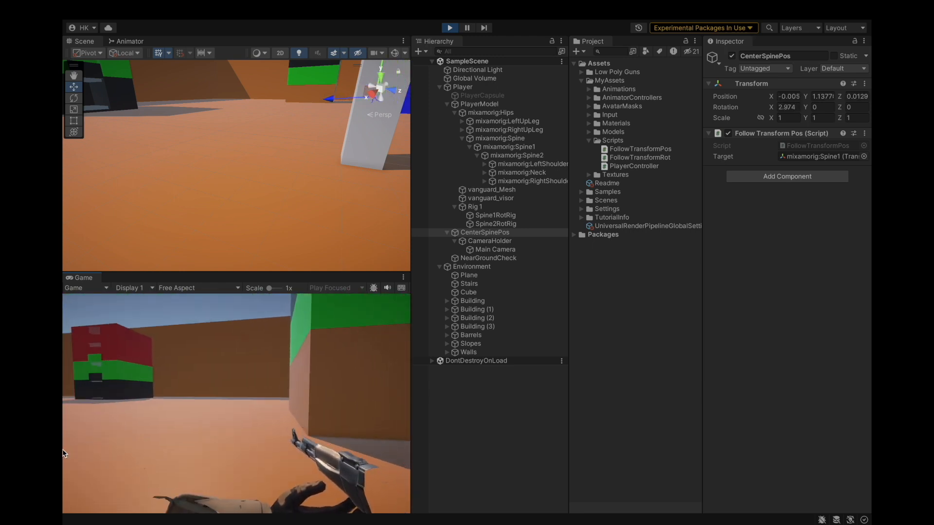
{"action": "left_click", "coordinate": [447, 432]}
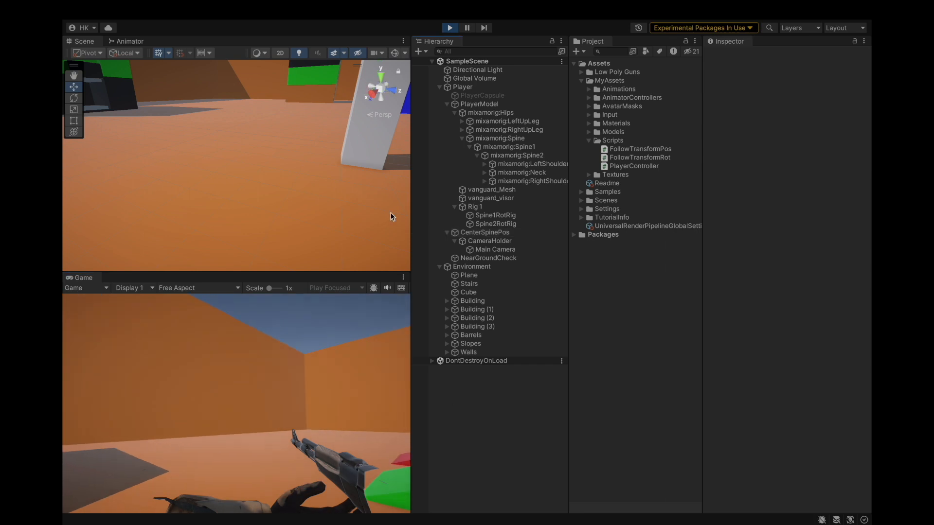
{"action": "left_click", "coordinate": [503, 250]}
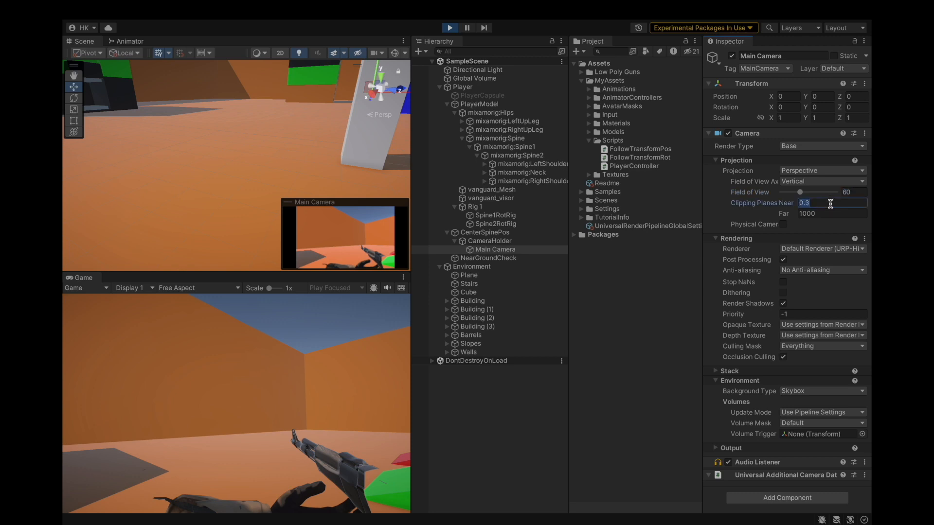
{"action": "type", "text": "2"}
{"action": "key", "text": "BackSpace"}
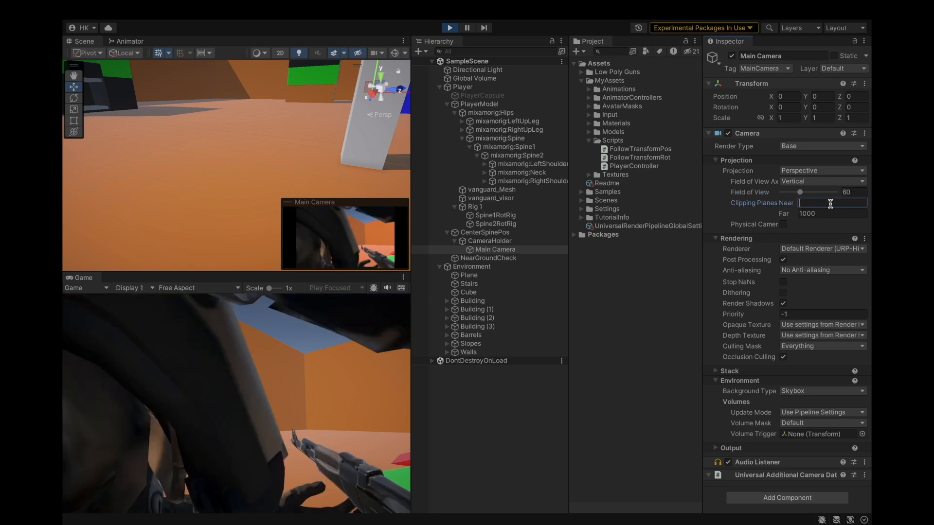
{"action": "type", "text": "0.1"}
{"action": "key", "text": "BackSpace"}
{"action": "type", "text": "01"}
{"action": "type", "text": "2"}
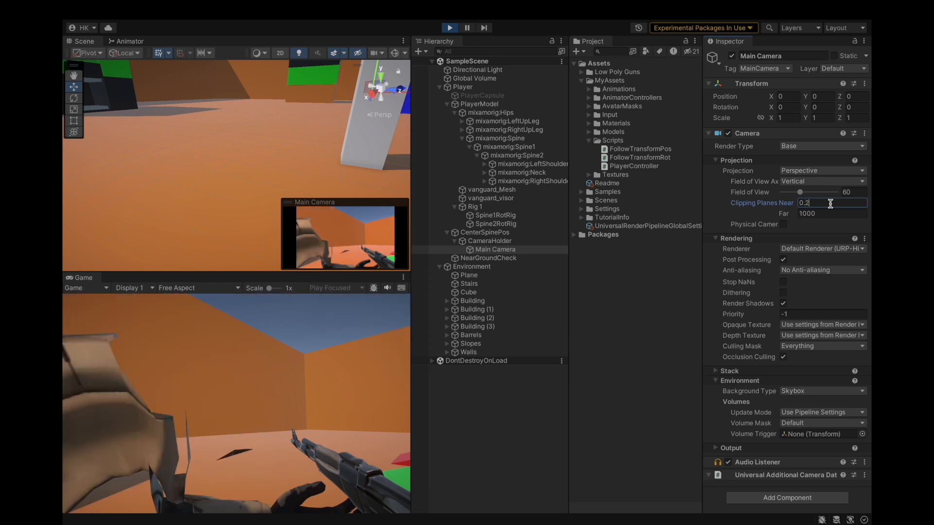
{"action": "key", "text": "BackSpace"}
{"action": "type", "text": "1"}
{"action": "key", "text": "BackSpace"}
{"action": "type", "text": "3"}
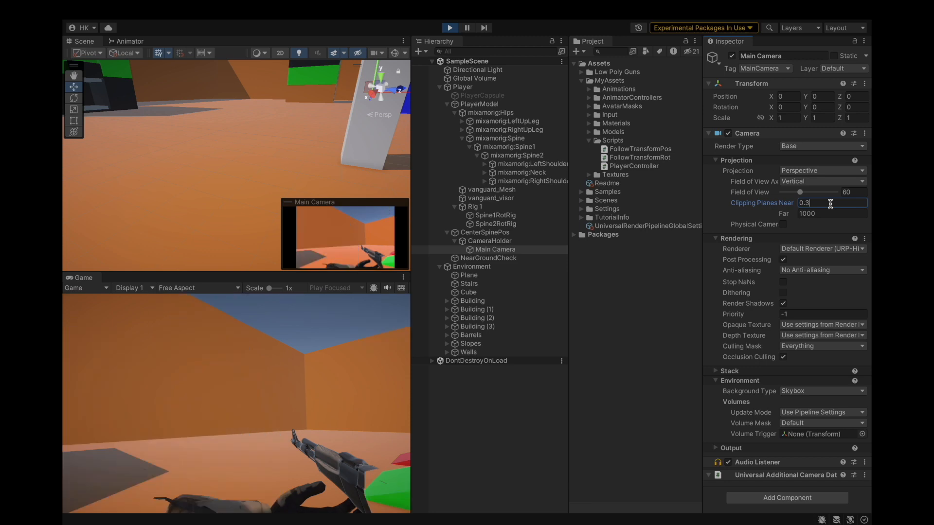
{"action": "type", "text": "0"}
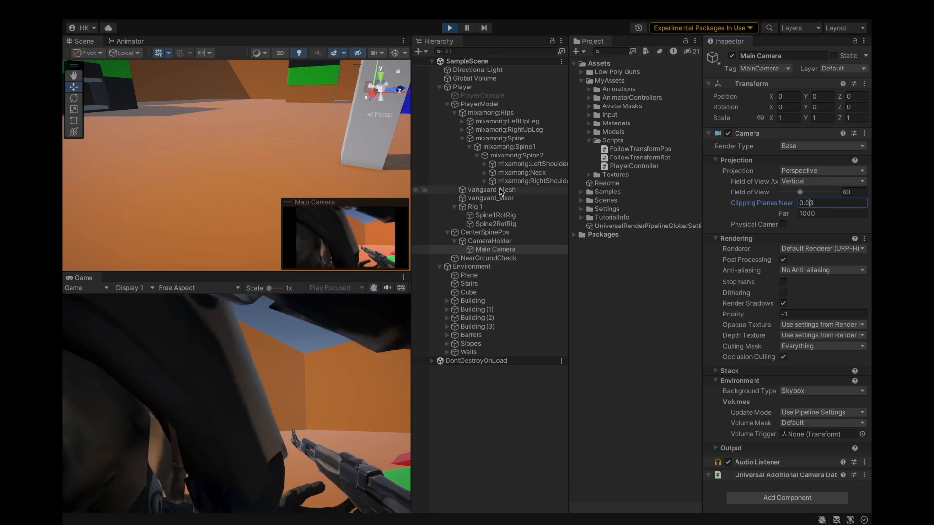
Exit play mode, set the Main Camera's near clipping plane to 0.03, and save the scene.
{"action": "left_click", "coordinate": [450, 28]}
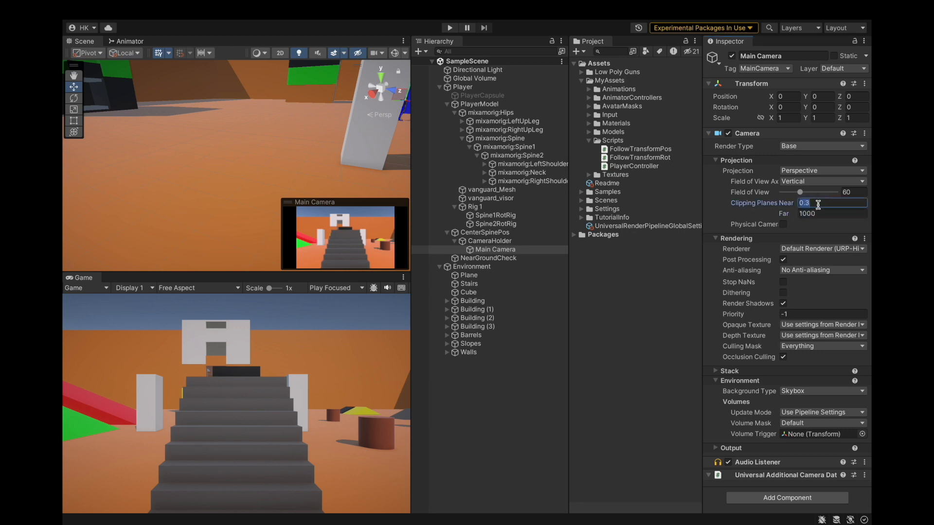
{"action": "type", "text": "0.03"}
{"action": "left_click", "coordinate": [122, 7]}
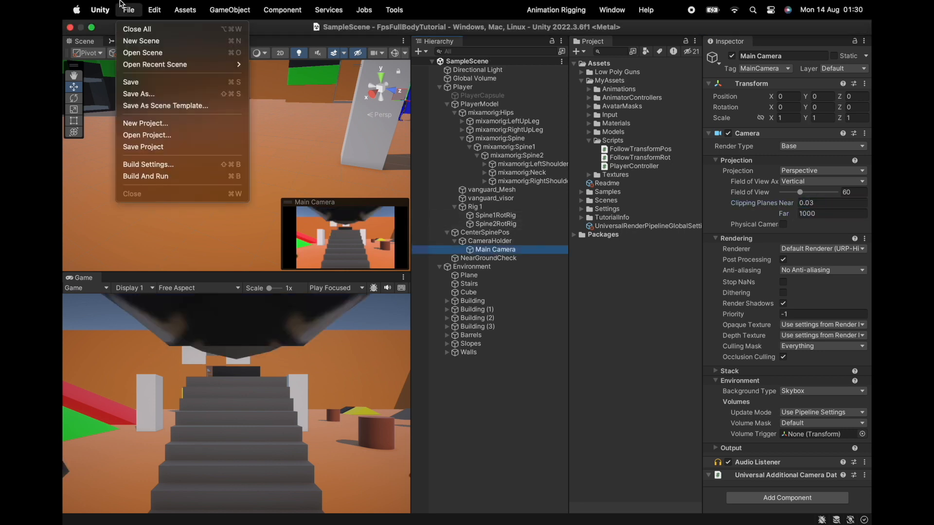
{"action": "left_click", "coordinate": [153, 147]}
Restart play mode with the Main Camera framed in the scene view.
{"action": "left_click", "coordinate": [444, 28]}
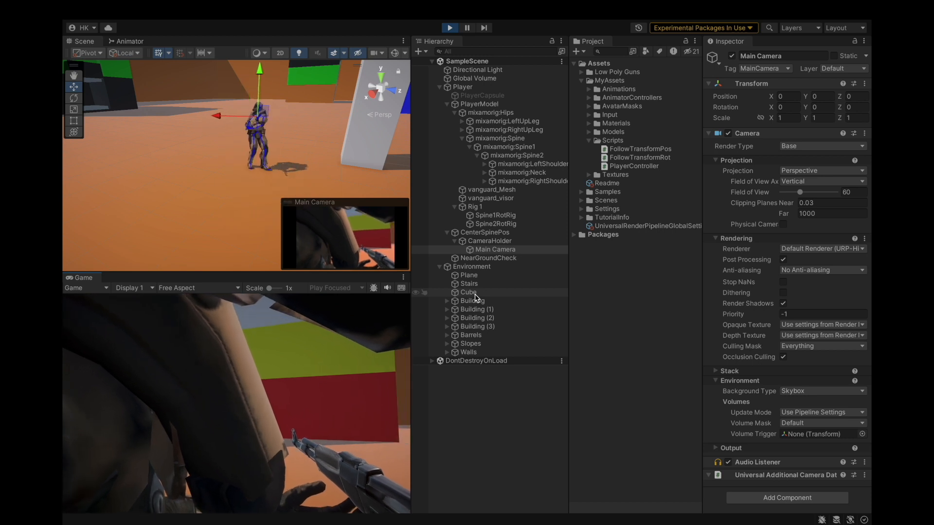
{"action": "left_click", "coordinate": [448, 30]}
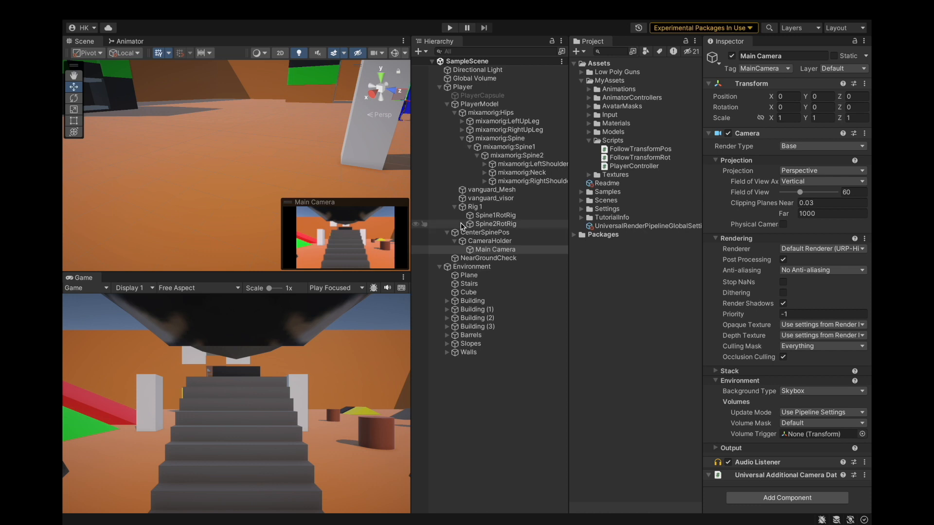
{"action": "double_click", "coordinate": [482, 249]}
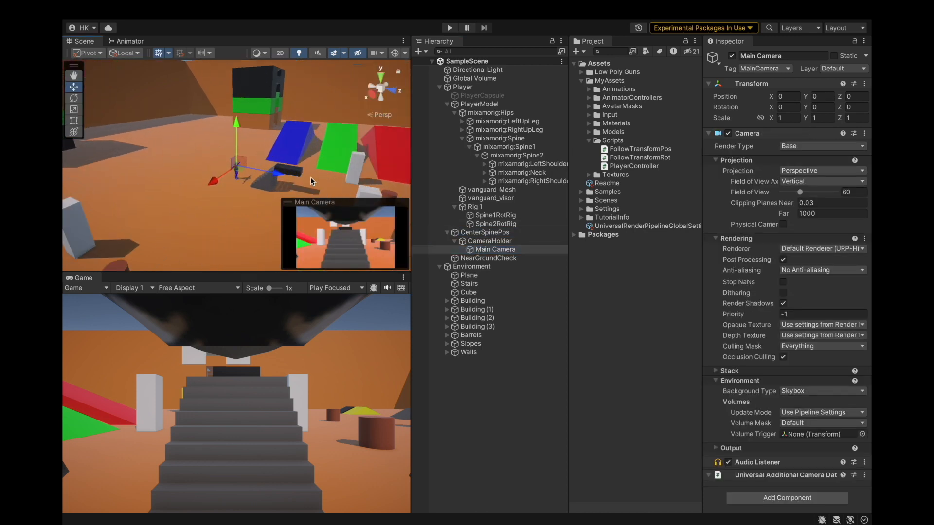
{"action": "key", "text": "ctrl+p"}
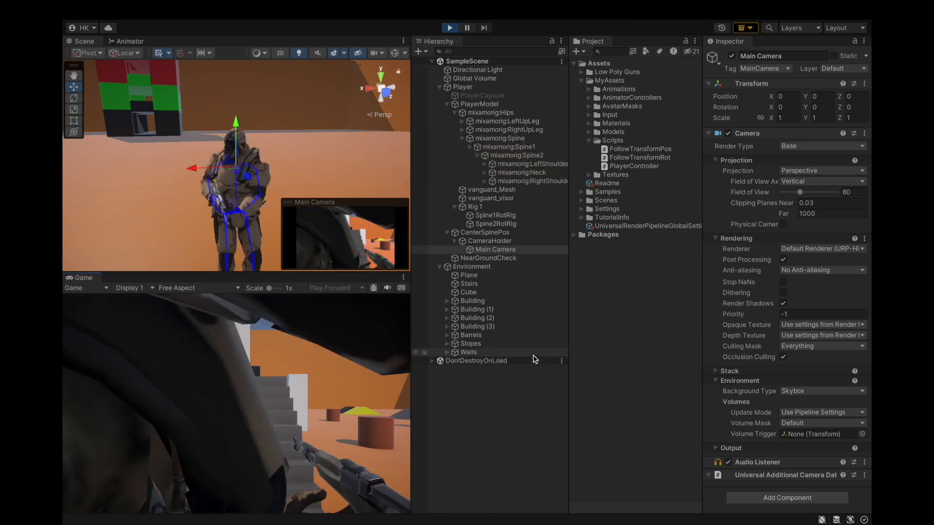
Select CameraHolder during play and reposition it to about X 0.16, Y 0.2, Z 0, undoing a forward move.
{"action": "left_click", "coordinate": [534, 354]}
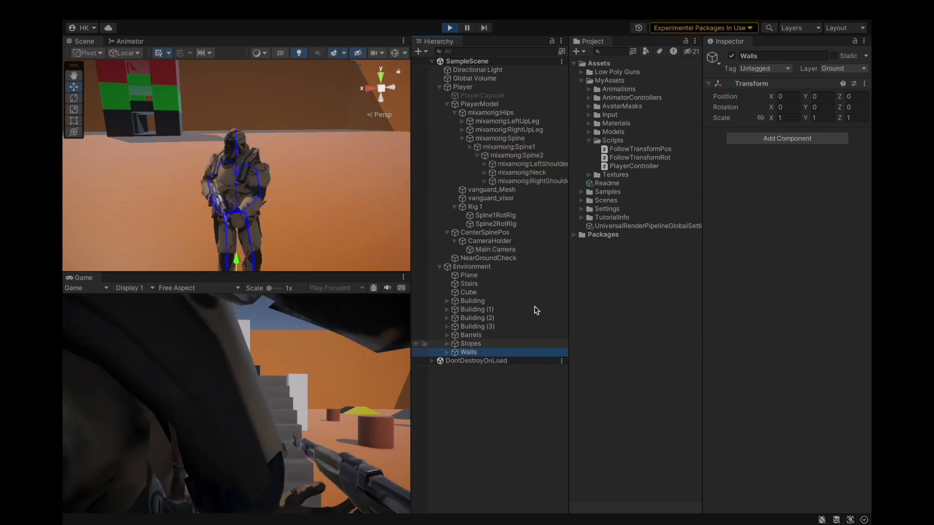
{"action": "left_click", "coordinate": [492, 248]}
{"action": "left_click", "coordinate": [492, 242]}
{"action": "scroll", "coordinate": [310, 197], "scroll_direction": "down", "scroll_amount": 10}
{"action": "scroll", "coordinate": [311, 203], "scroll_direction": "up", "scroll_amount": 5}
{"action": "scroll", "coordinate": [311, 207], "scroll_direction": "up", "scroll_amount": 5}
{"action": "left_click_drag", "start_coordinate": [304, 207], "coordinate": [430, 189], "text": "alt"}
{"action": "left_click_drag", "start_coordinate": [299, 206], "coordinate": [235, 191], "text": "alt"}
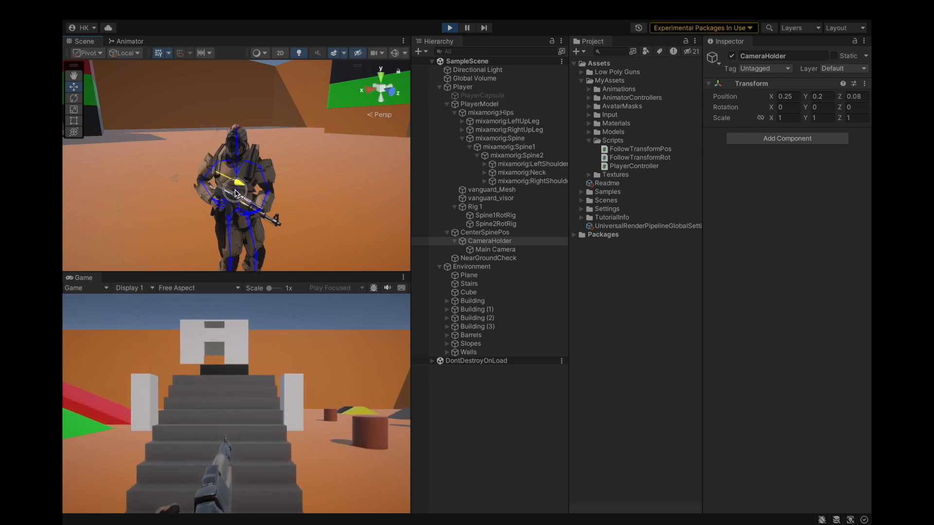
{"action": "key", "text": "ctrl+z"}
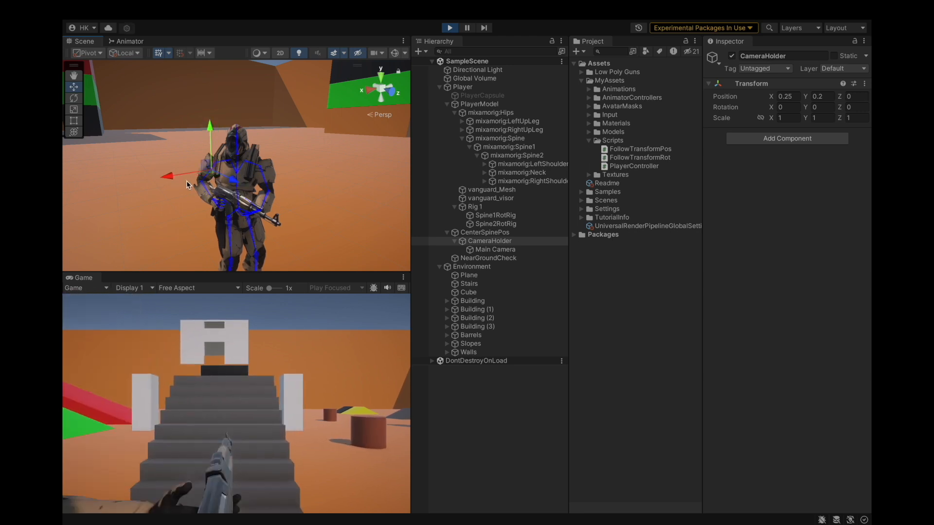
{"action": "left_click_drag", "start_coordinate": [168, 177], "coordinate": [179, 177]}
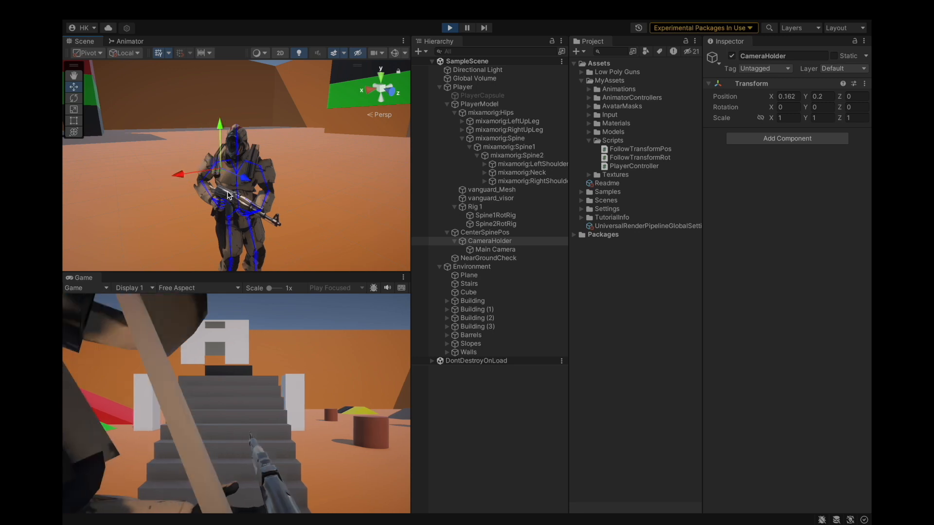
Move CameraHolder during play to about X 0.135, Y 0.117, Z 0.152 and walk forward to test the view.
{"action": "left_click_drag", "start_coordinate": [220, 126], "coordinate": [220, 129]}
{"action": "left_click_drag", "start_coordinate": [183, 170], "coordinate": [186, 181]}
{"action": "left_click_drag", "start_coordinate": [248, 185], "coordinate": [259, 190]}
{"action": "left_click_drag", "start_coordinate": [235, 147], "coordinate": [232, 143]}
{"action": "left_click_drag", "start_coordinate": [201, 191], "coordinate": [195, 191]}
{"action": "left_click", "coordinate": [246, 344]}
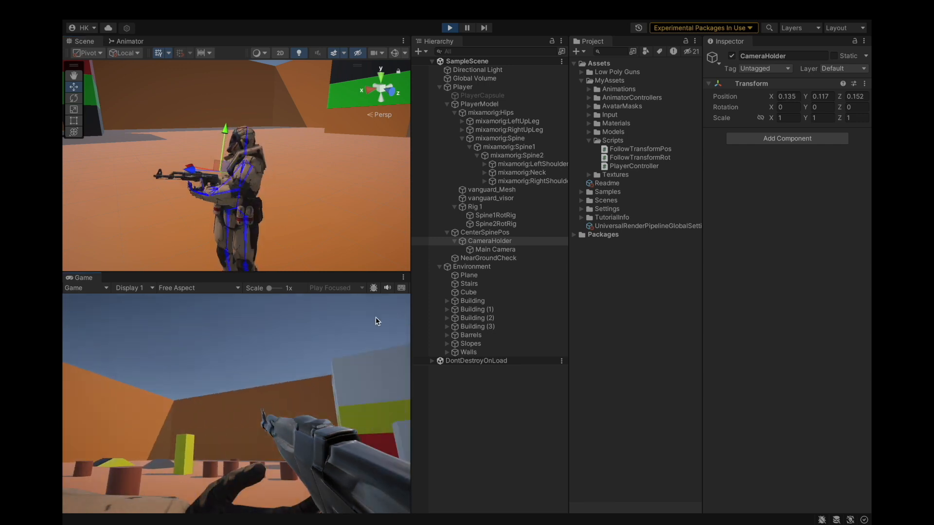
{"action": "key", "text": "w"}
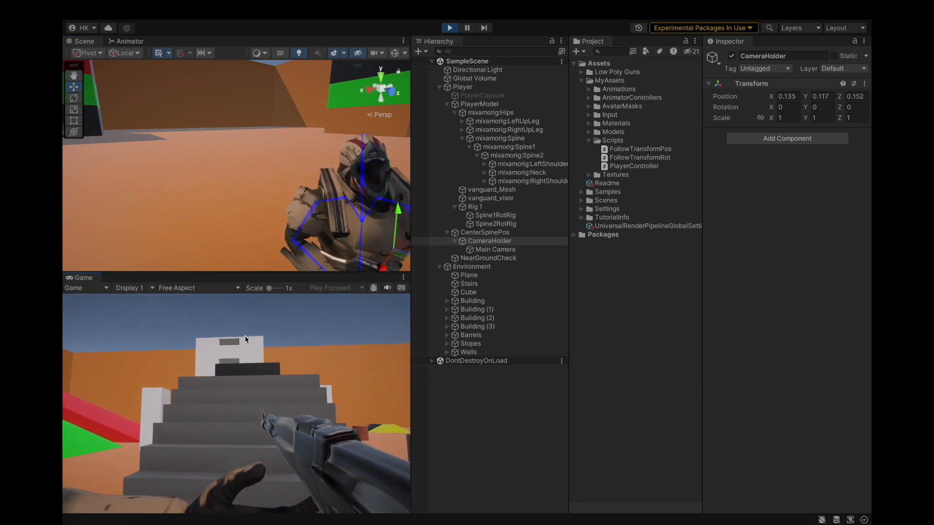
{"action": "key", "text": "w"}
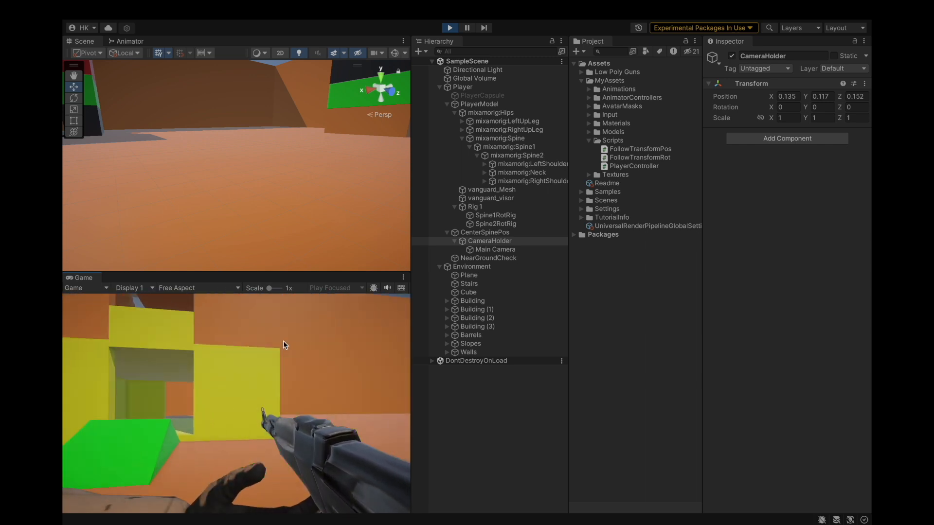
Try CameraHolder Z positions of 0.14 and then 0.1 while playing.
{"action": "left_click", "coordinate": [484, 379]}
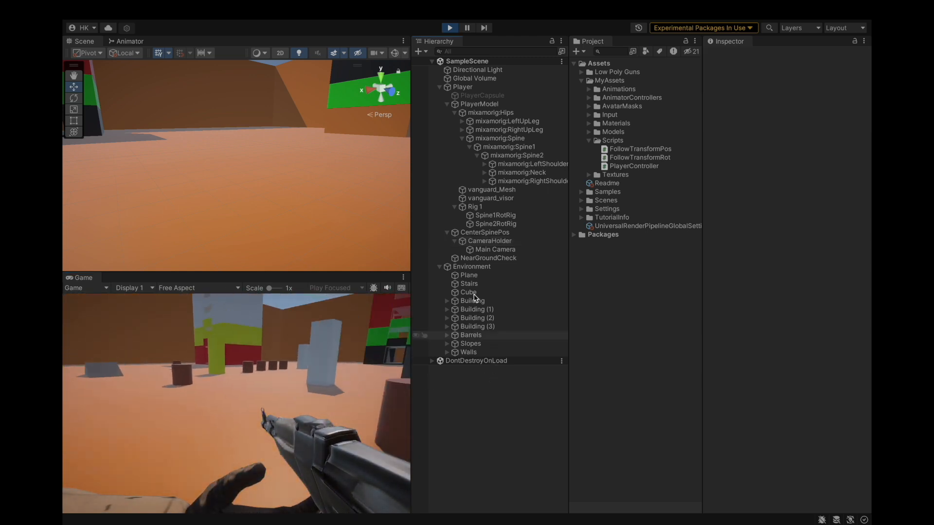
{"action": "left_click", "coordinate": [489, 242]}
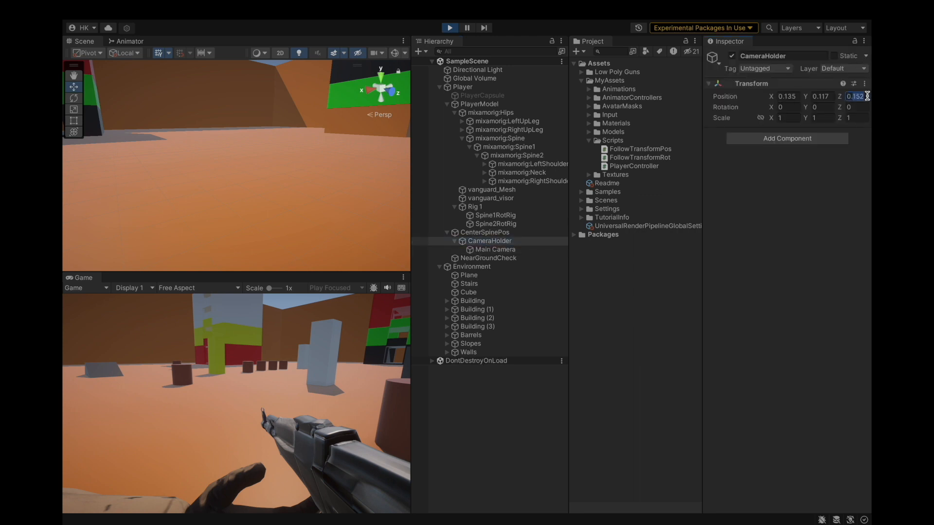
{"action": "type", "text": "0.14"}
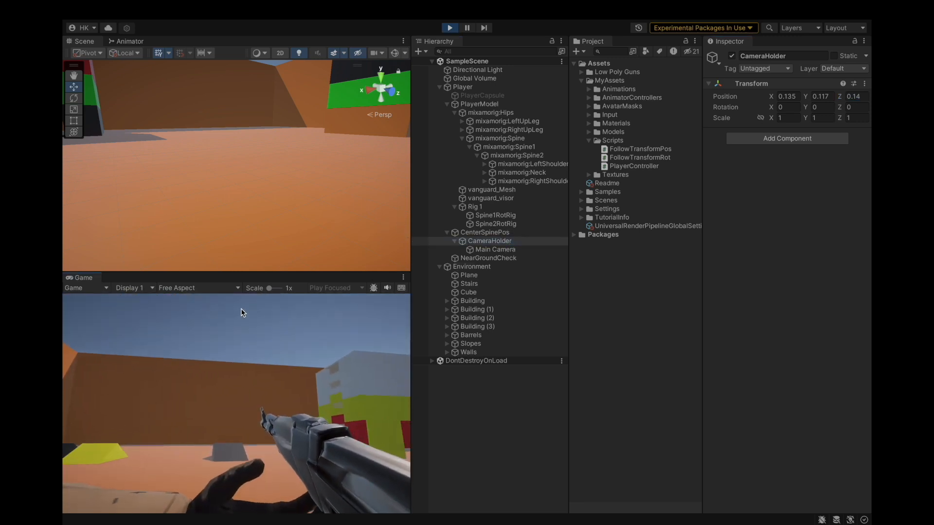
{"action": "left_click", "coordinate": [527, 242]}
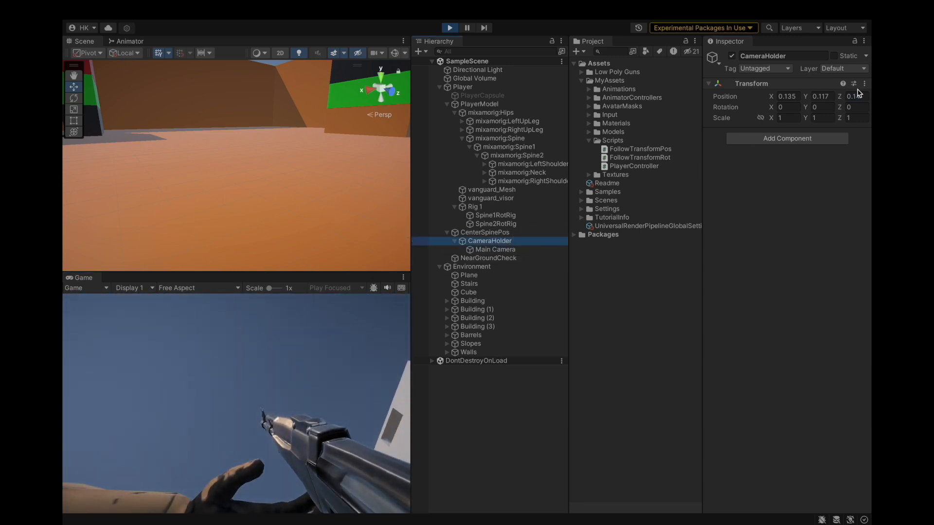
{"action": "type", "text": "0.1"}
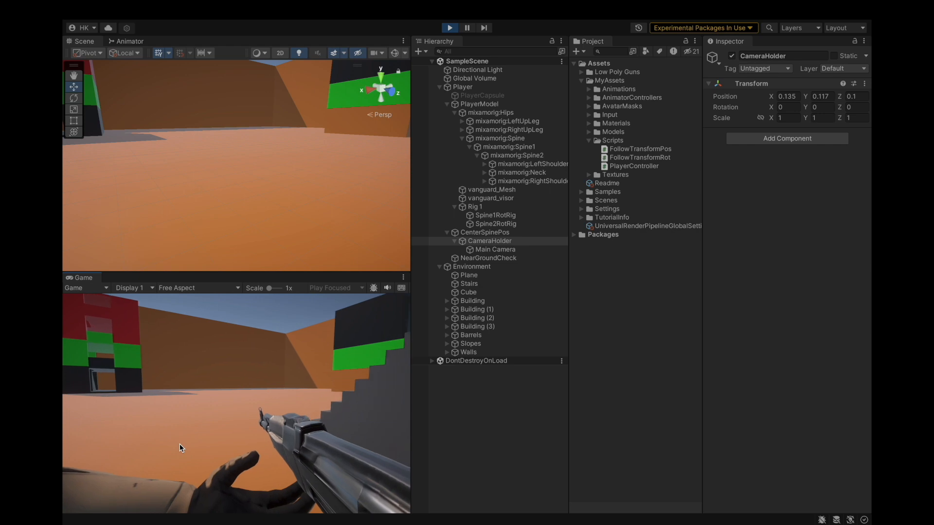
Frame CameraHolder in the scene view and drag it to about X 0.147, Y 0.125, Z 0.105.
{"action": "left_click", "coordinate": [474, 429]}
{"action": "left_click", "coordinate": [490, 241]}
{"action": "scroll", "coordinate": [311, 184], "scroll_direction": "down", "scroll_amount": 6}
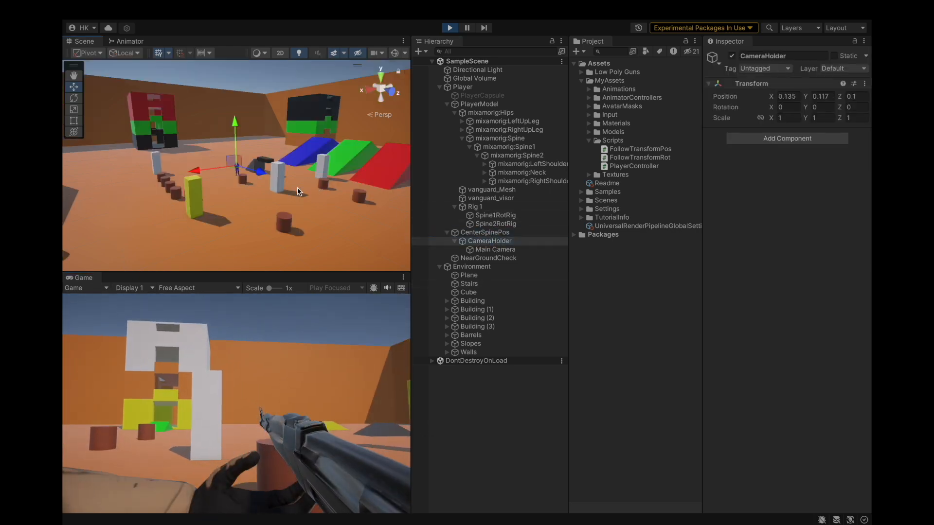
{"action": "key", "text": "f"}
{"action": "scroll", "coordinate": [273, 182], "scroll_direction": "up", "scroll_amount": 8}
{"action": "left_click_drag", "start_coordinate": [272, 182], "coordinate": [246, 152], "text": "alt"}
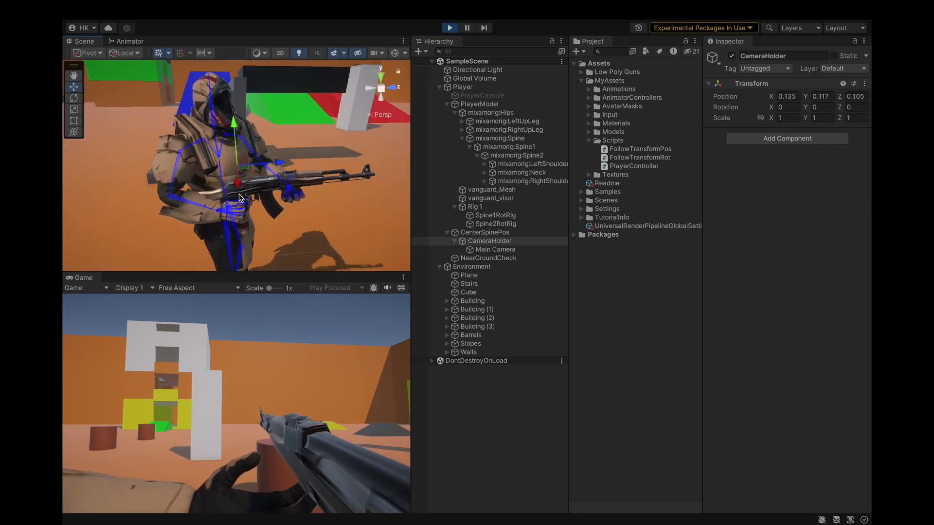
{"action": "left_click_drag", "start_coordinate": [239, 186], "coordinate": [239, 187]}
{"action": "mouse_move", "coordinate": [234, 129]}
{"action": "left_mouse_down"}
{"action": "mouse_move", "coordinate": [233, 137]}
{"action": "mouse_move", "coordinate": [234, 122]}
{"action": "left_mouse_up"}
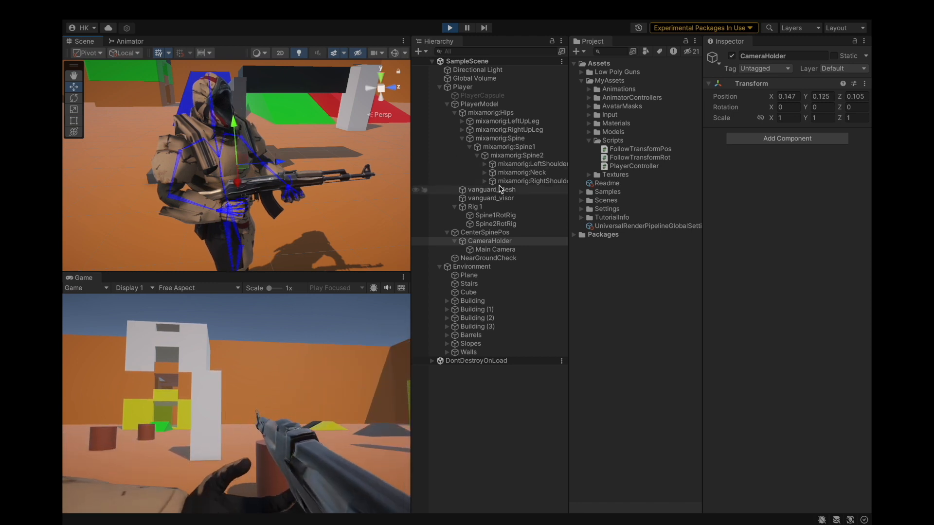
Copy CameraHolder's Transform component during play, exit play mode, and paste the component values back.
{"action": "left_click", "coordinate": [861, 85]}
{"action": "left_click", "coordinate": [864, 85]}
{"action": "mouse_move", "coordinate": [782, 178]}
{"action": "left_click", "coordinate": [733, 229]}
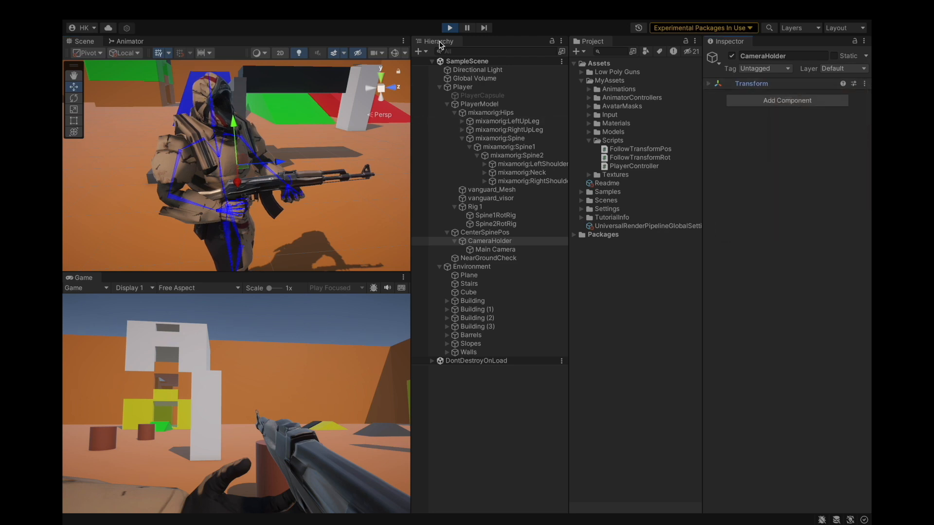
{"action": "left_click", "coordinate": [449, 28]}
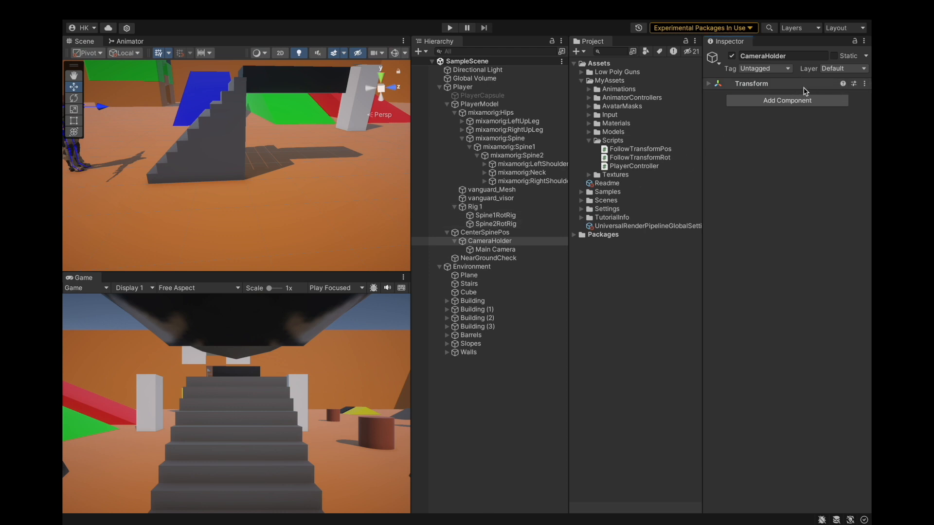
{"action": "left_click", "coordinate": [810, 86]}
{"action": "left_click", "coordinate": [865, 84]}
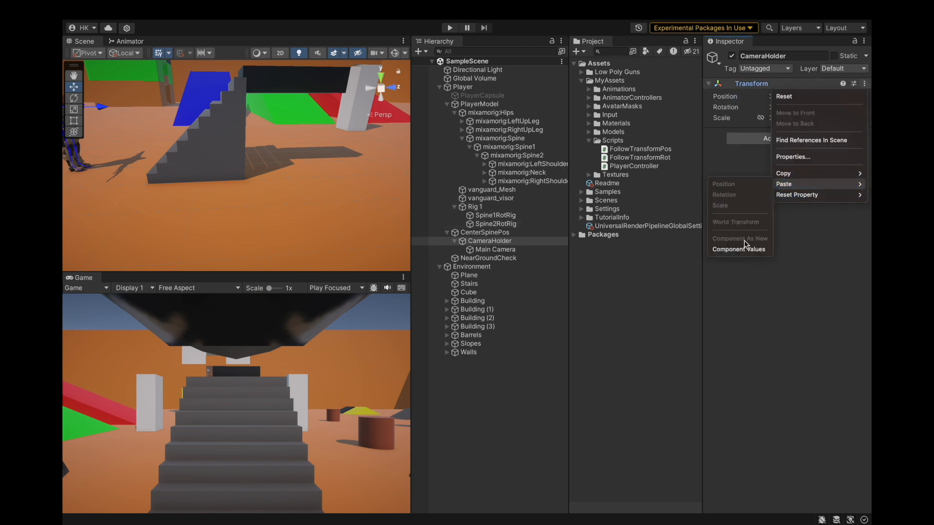
{"action": "left_click", "coordinate": [741, 249]}
Save the project.
{"action": "mouse_move", "coordinate": [183, 6]}
{"action": "left_click", "coordinate": [129, 10]}
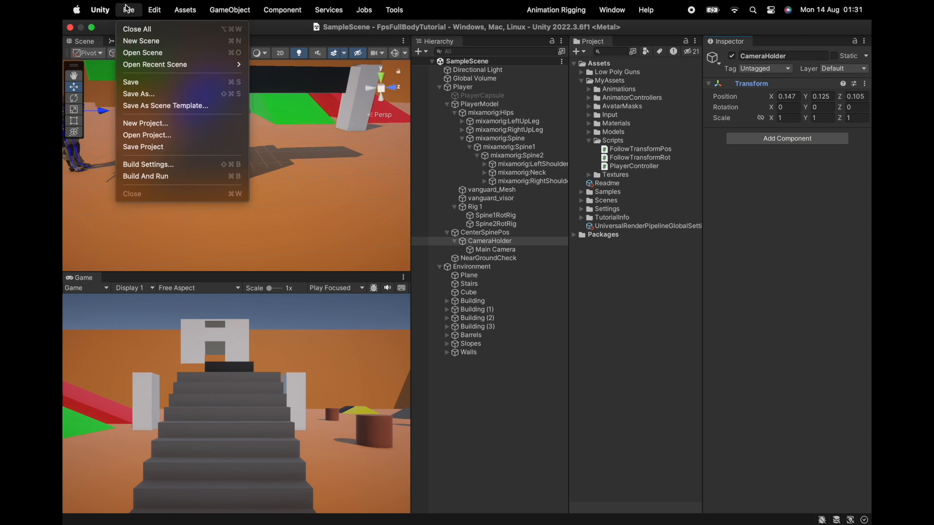
{"action": "left_click", "coordinate": [134, 147]}
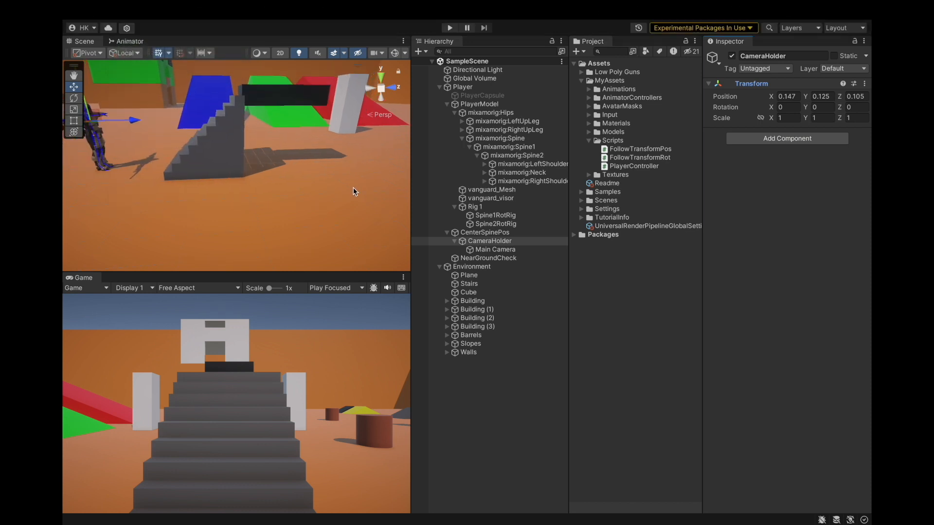
Inspect the Player, Spine1RotRig, Main Camera and NearGroundCheck objects in the hierarchy.
{"action": "left_click_drag", "start_coordinate": [354, 188], "coordinate": [331, 171], "text": "alt"}
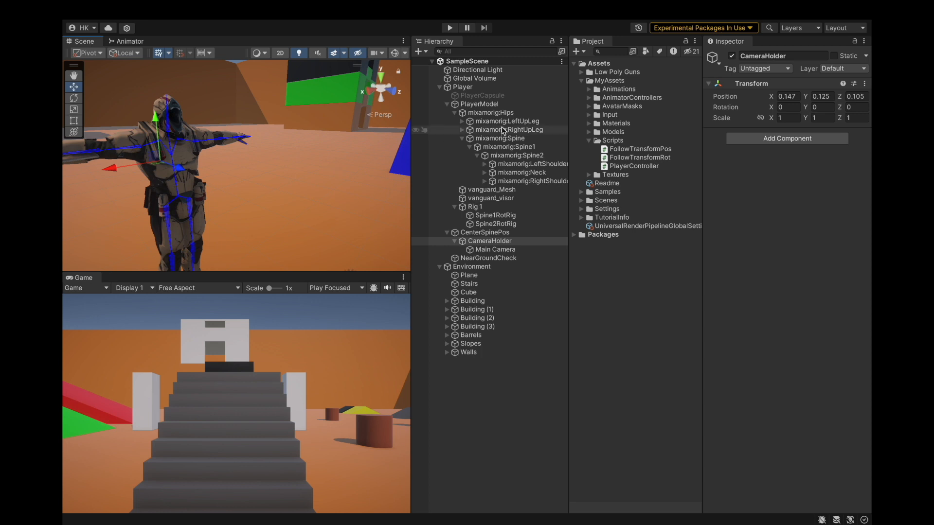
{"action": "left_click", "coordinate": [493, 88]}
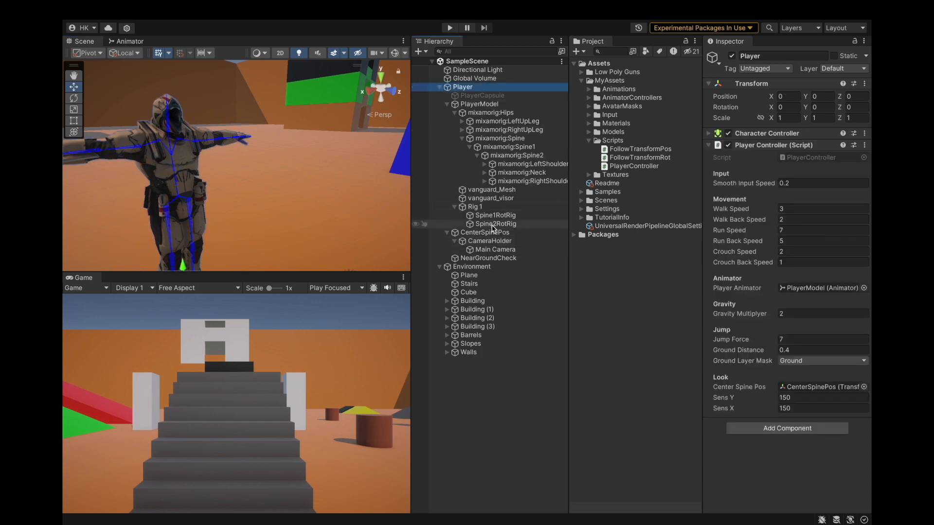
{"action": "left_click", "coordinate": [479, 216]}
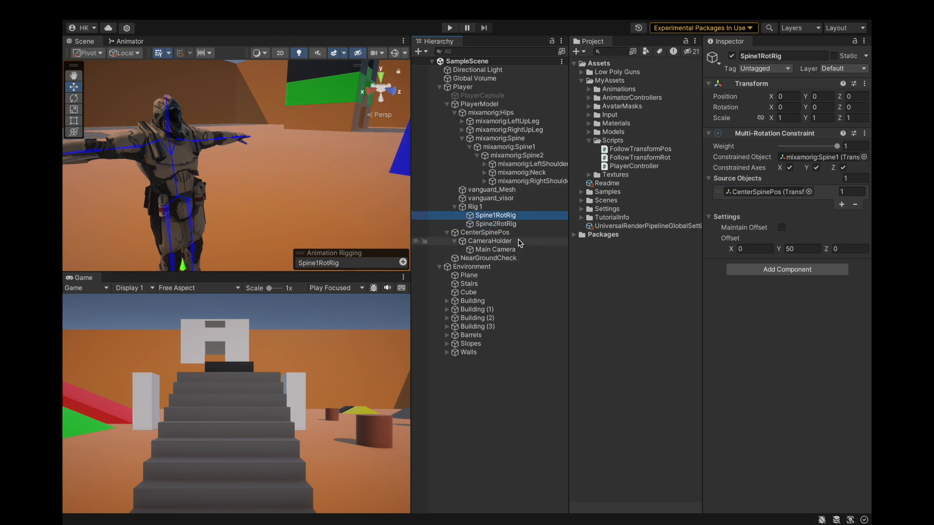
{"action": "left_click", "coordinate": [498, 250]}
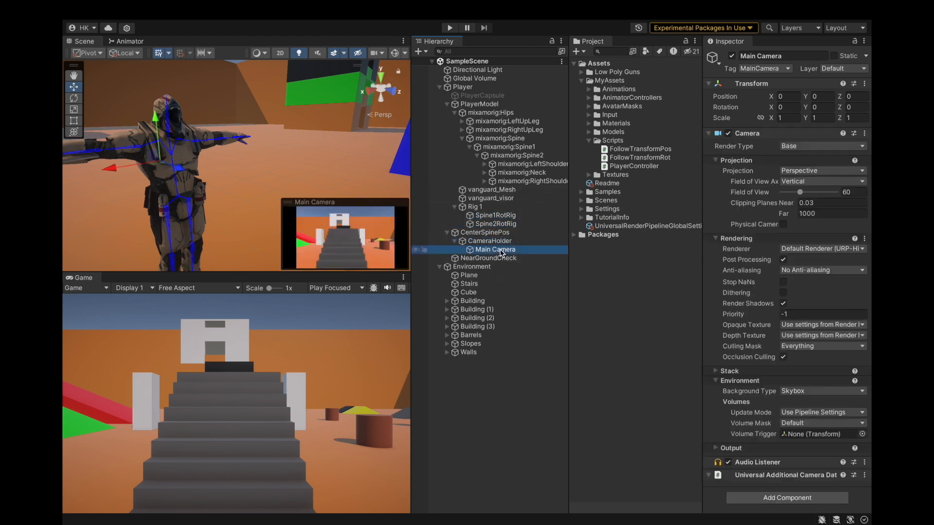
{"action": "left_click", "coordinate": [498, 259]}
{"action": "left_click", "coordinate": [439, 268]}
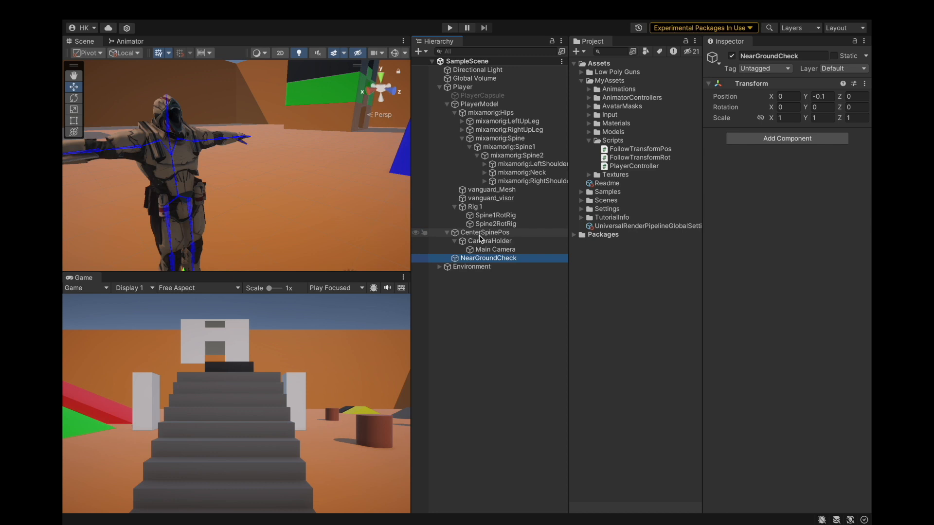
{"action": "left_click", "coordinate": [487, 232]}
{"action": "key", "text": "Down"}
{"action": "key", "text": "Down"}
Create an empty child of Rig 1 named LeftHandIK and add a Two Bone IK Constraint to it.
{"action": "right_click", "coordinate": [490, 207]}
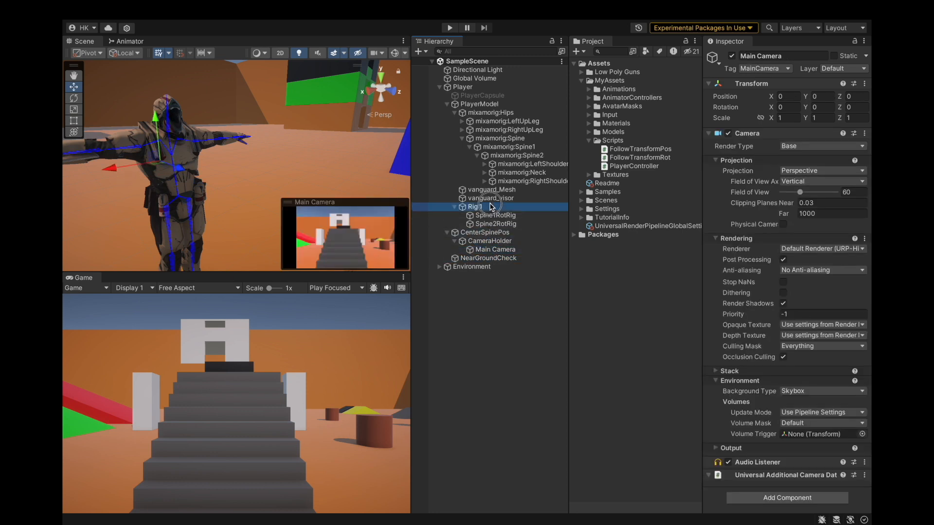
{"action": "left_click", "coordinate": [518, 261]}
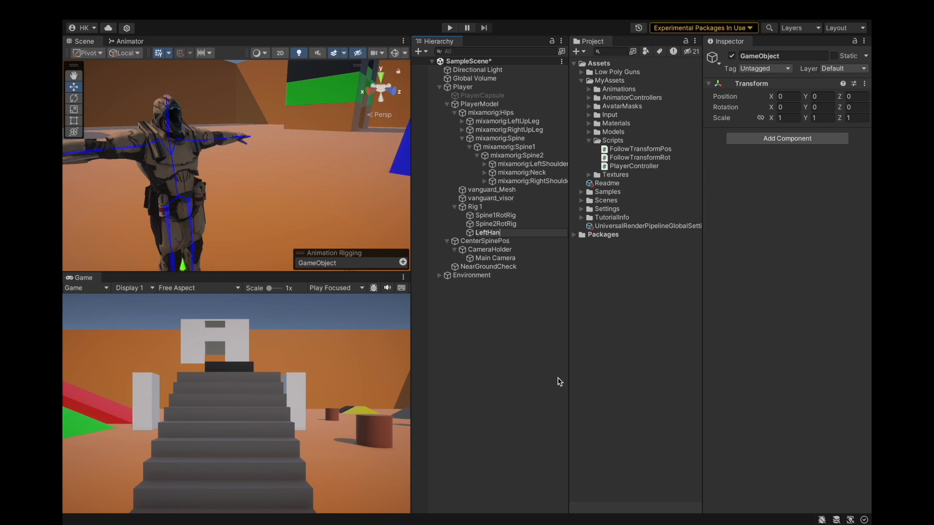
{"action": "left_click", "coordinate": [466, 234]}
{"action": "left_click", "coordinate": [786, 140]}
{"action": "type", "text": "tw"}
{"action": "key", "text": "Return"}
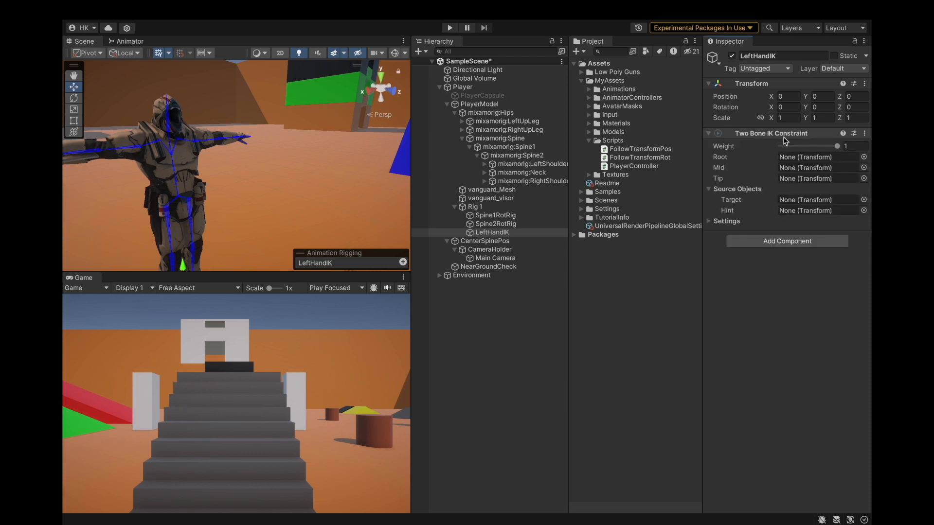
Expand the left arm bones and assign mixamorig:LeftHand as the constraint's Tip.
{"action": "left_click", "coordinate": [490, 166]}
{"action": "left_click", "coordinate": [485, 164]}
{"action": "left_click", "coordinate": [492, 172]}
{"action": "left_click", "coordinate": [500, 181]}
{"action": "left_click", "coordinate": [507, 189]}
{"action": "left_click", "coordinate": [540, 190]}
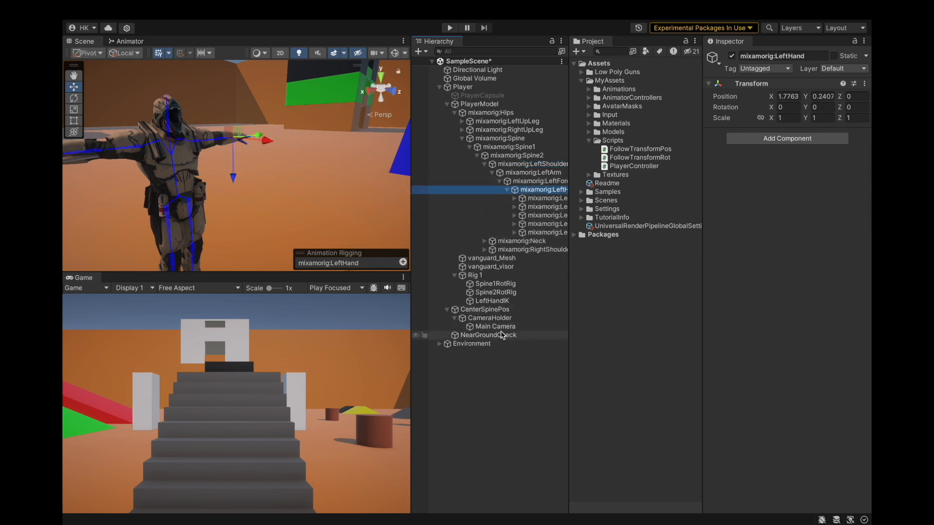
{"action": "left_click", "coordinate": [491, 301]}
{"action": "left_click_drag", "start_coordinate": [568, 195], "coordinate": [781, 179]}
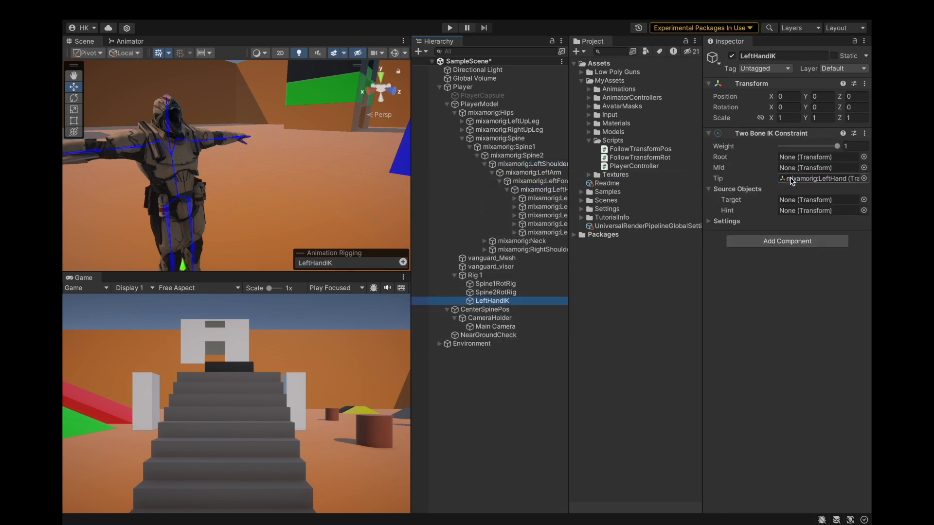
Run Auto Setup from Tip Transform on the Two Bone IK Constraint.
{"action": "right_click", "coordinate": [777, 139]}
{"action": "left_click", "coordinate": [819, 330]}
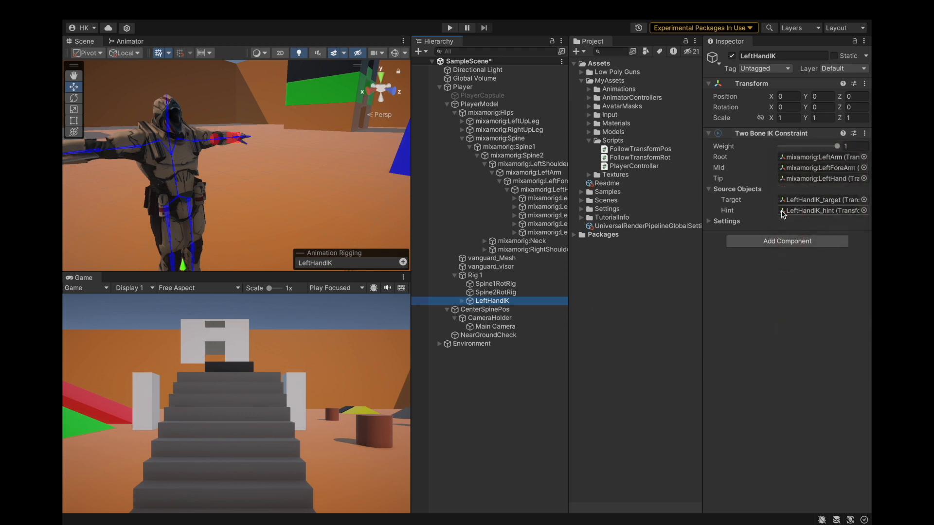
{"action": "left_click", "coordinate": [784, 212]}
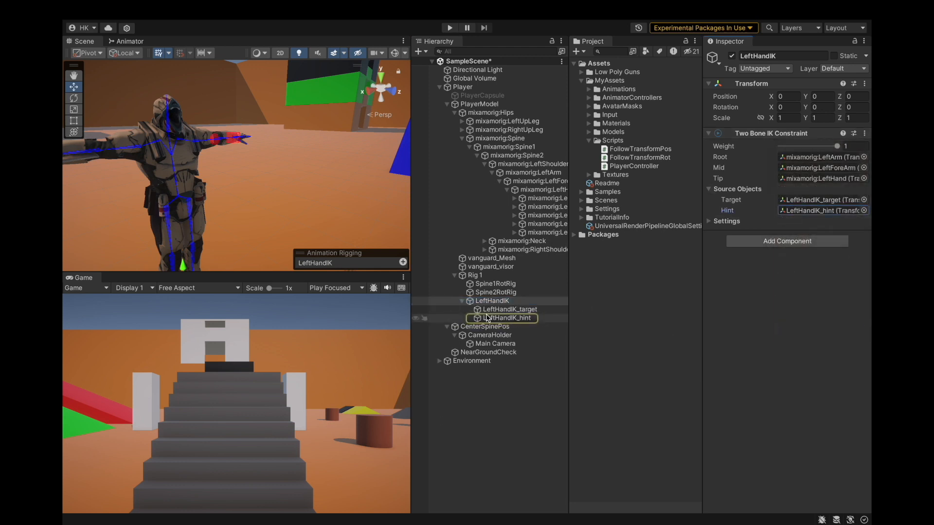
Delete the LeftHandIK_hint object and set the constraint's Hint to None.
{"action": "right_click", "coordinate": [511, 319]}
{"action": "left_click", "coordinate": [530, 172]}
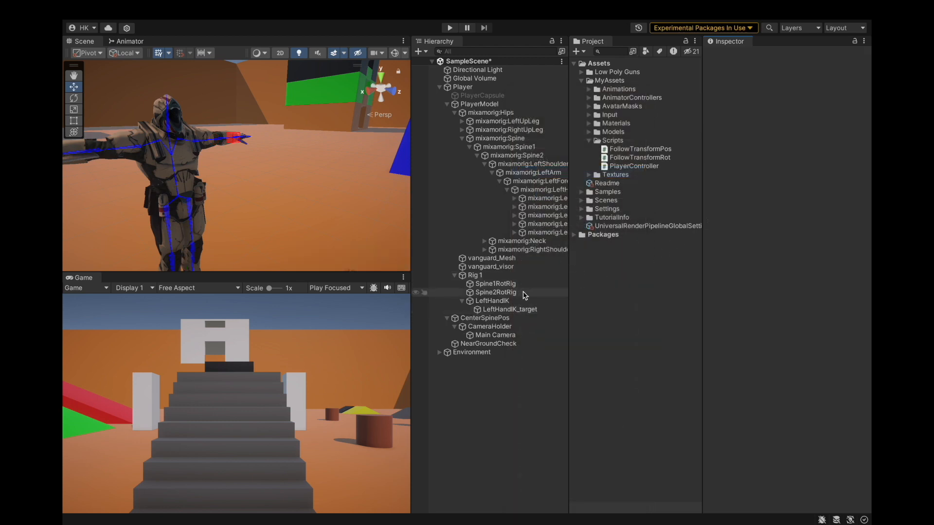
{"action": "left_click", "coordinate": [516, 301]}
{"action": "left_click", "coordinate": [863, 211]}
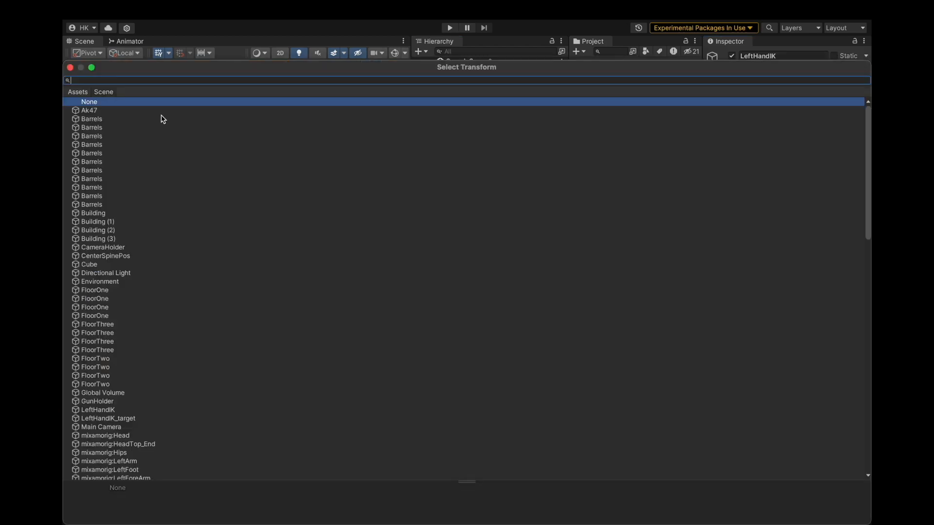
{"action": "double_click", "coordinate": [83, 100]}
Move LeftHandIK_target under mixamorig:RightHand and reset its Transform.
{"action": "left_click", "coordinate": [801, 201]}
{"action": "left_click_drag", "start_coordinate": [495, 312], "coordinate": [530, 187]}
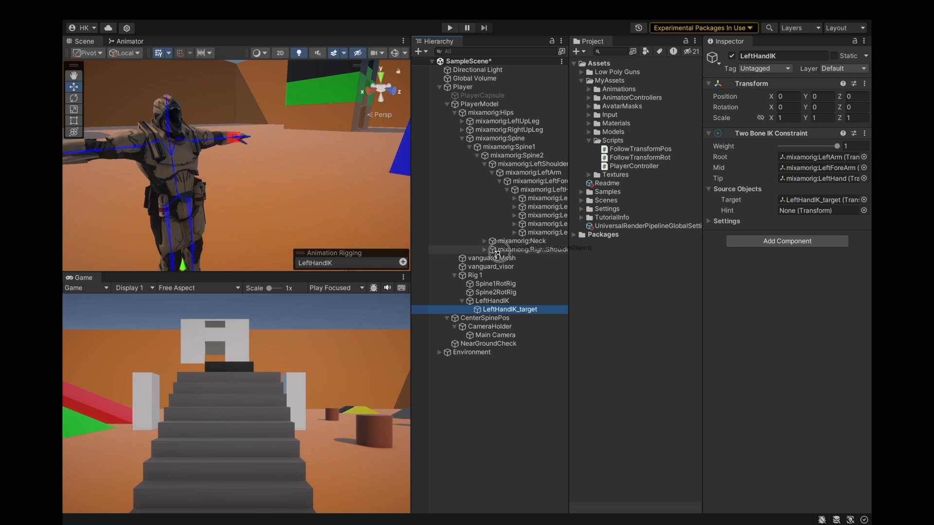
{"action": "left_click_drag", "start_coordinate": [499, 252], "coordinate": [532, 276]}
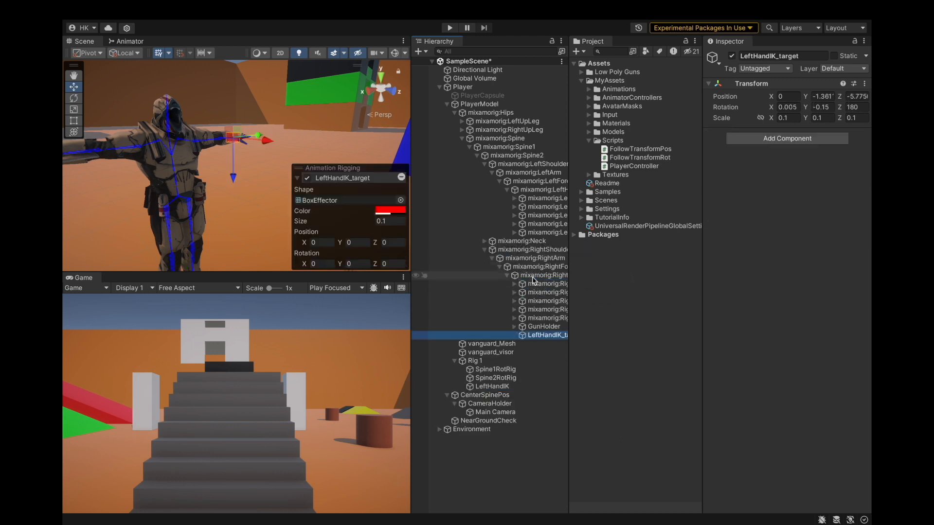
{"action": "scroll", "coordinate": [217, 174], "scroll_direction": "down", "scroll_amount": 3}
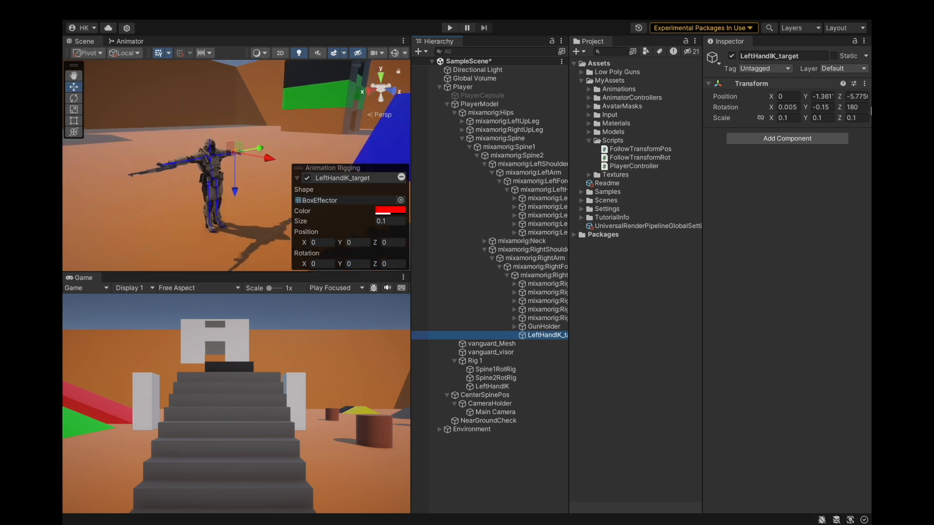
{"action": "left_click", "coordinate": [865, 83]}
{"action": "left_click", "coordinate": [832, 95]}
Save the project.
{"action": "left_click", "coordinate": [129, 10]}
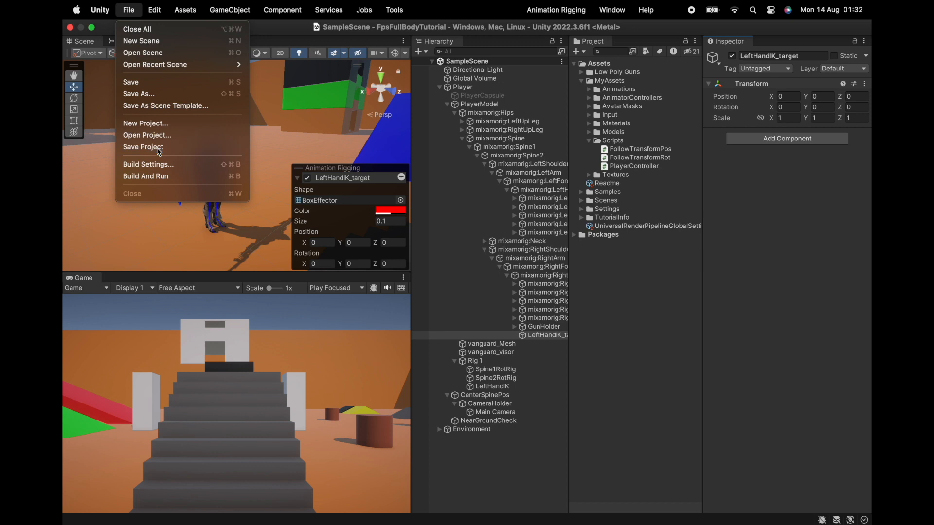
{"action": "left_click", "coordinate": [136, 147]}
{"action": "scroll", "coordinate": [223, 146], "scroll_direction": "up", "scroll_amount": 10}
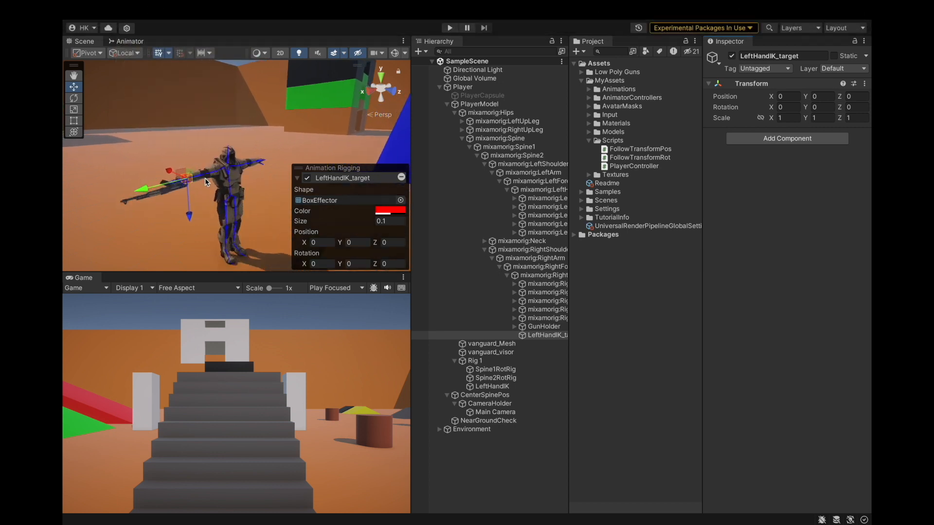
Enter Play mode, select LeftHandIK_target, and move and rotate it so the left hand reaches toward the AK47's handguard.
{"action": "scroll", "coordinate": [191, 184], "scroll_direction": "down", "scroll_amount": 8}
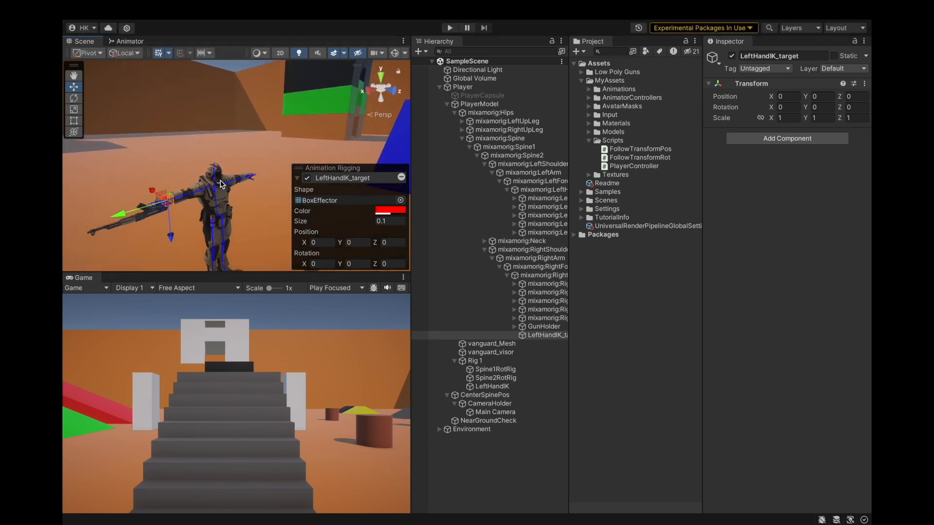
{"action": "left_click", "coordinate": [448, 28]}
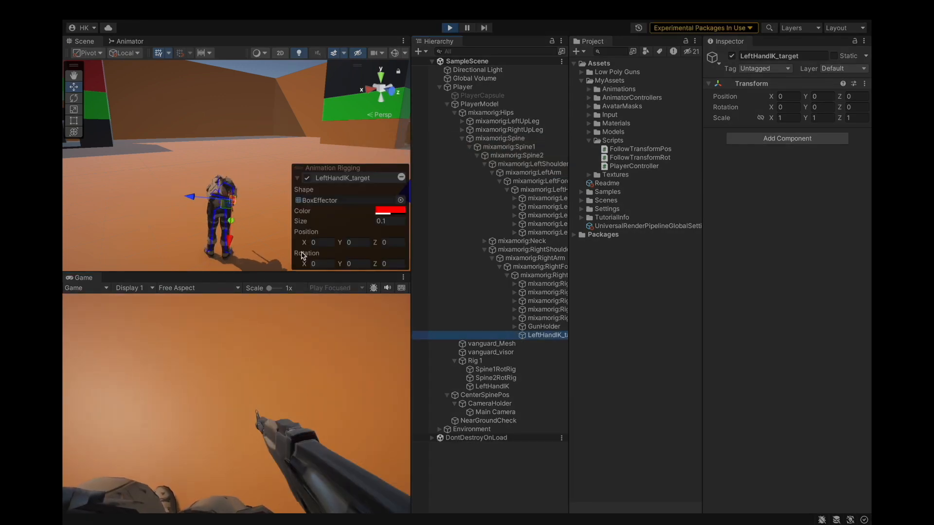
{"action": "left_click", "coordinate": [375, 405]}
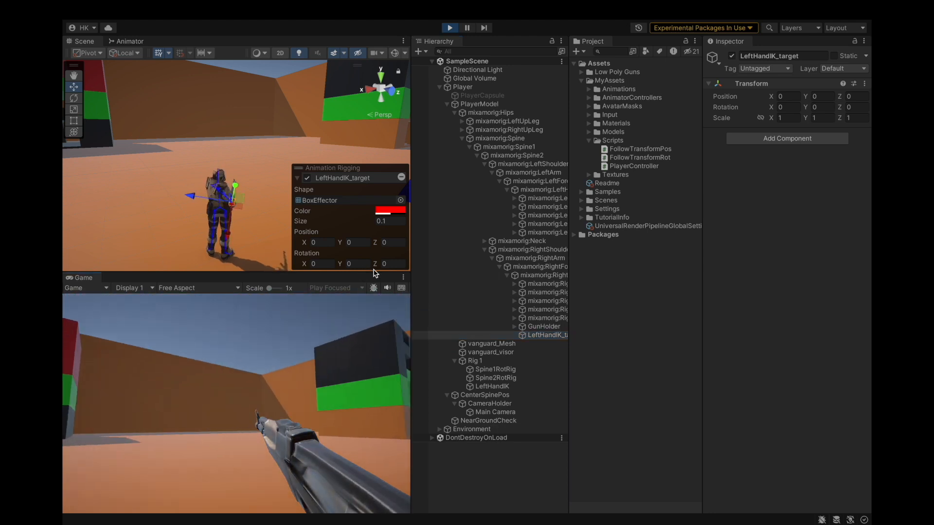
{"action": "left_click", "coordinate": [521, 284]}
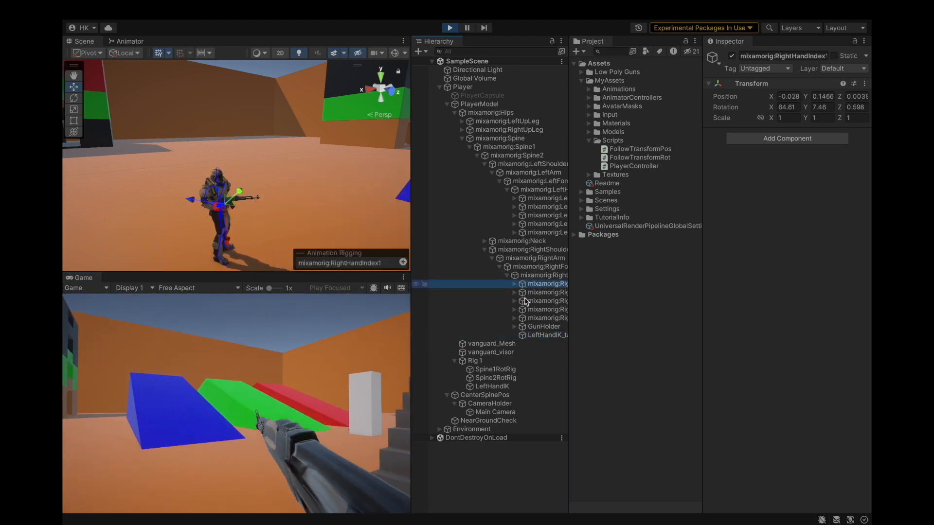
{"action": "left_click", "coordinate": [537, 336]}
{"action": "key", "text": "f"}
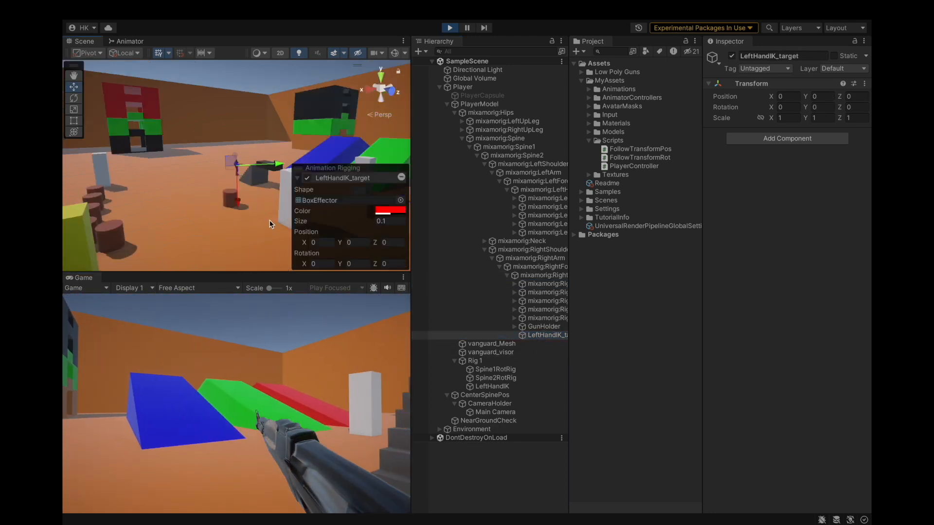
{"action": "scroll", "coordinate": [156, 209], "scroll_direction": "down", "scroll_amount": 5}
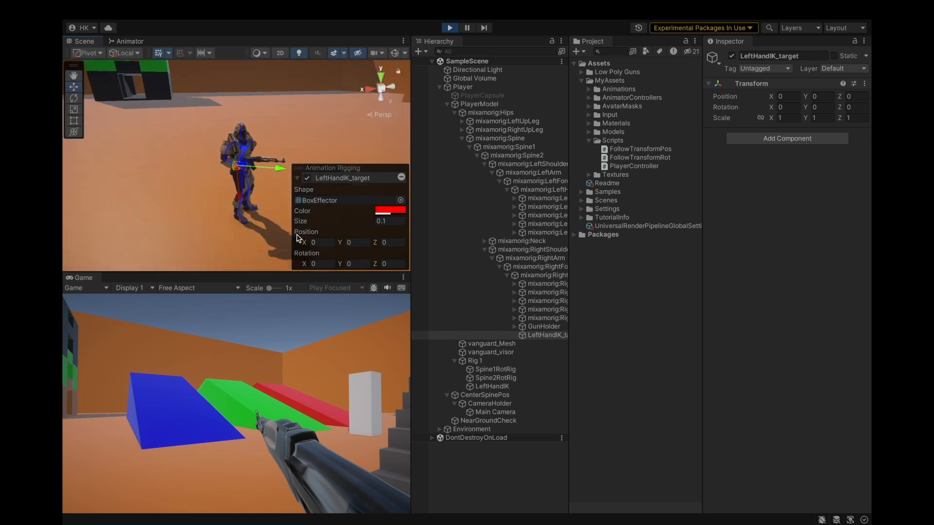
{"action": "left_click_drag", "start_coordinate": [282, 170], "coordinate": [161, 171]}
{"action": "scroll", "coordinate": [293, 170], "scroll_direction": "up", "scroll_amount": 5}
{"action": "scroll", "coordinate": [194, 153], "scroll_direction": "up", "scroll_amount": 6}
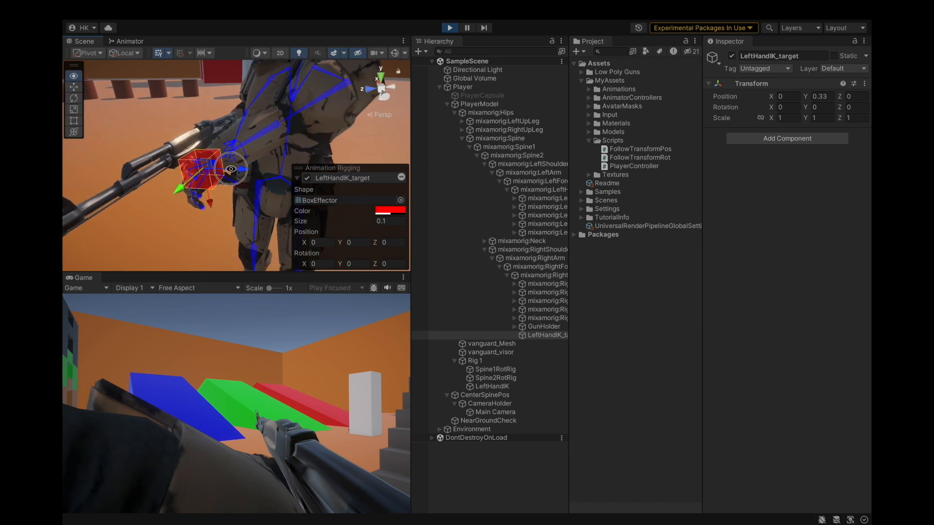
{"action": "left_click_drag", "start_coordinate": [195, 134], "coordinate": [180, 156], "text": "alt"}
{"action": "left_click_drag", "start_coordinate": [181, 116], "coordinate": [69, 175]}
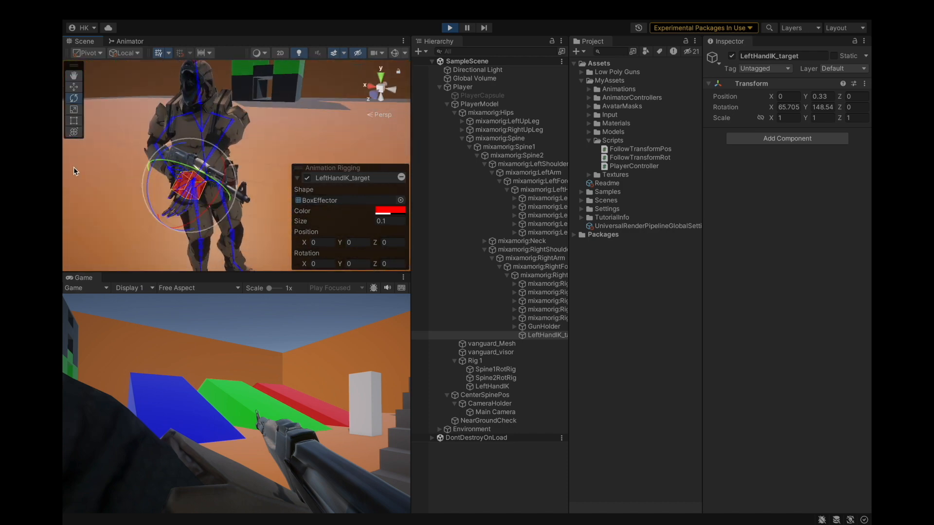
{"action": "left_click_drag", "start_coordinate": [156, 167], "coordinate": [65, 163]}
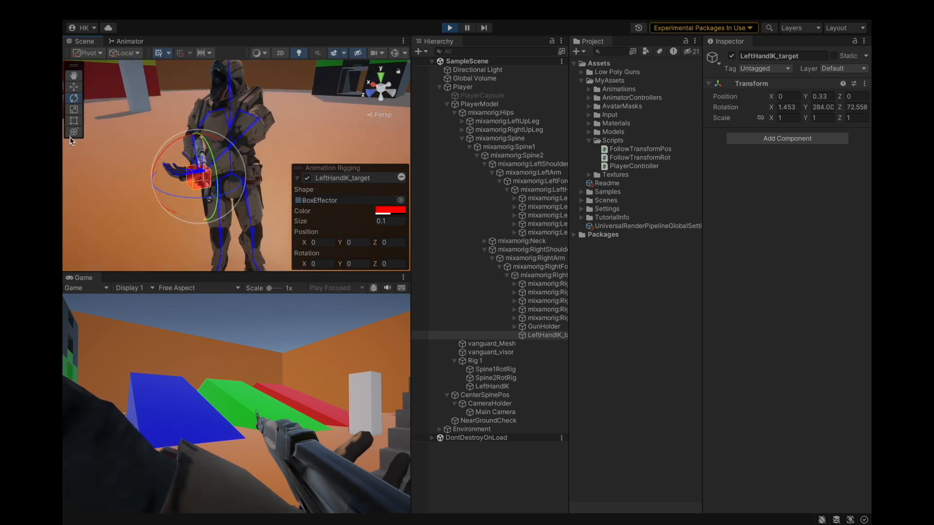
{"action": "left_click_drag", "start_coordinate": [197, 182], "coordinate": [335, 146]}
{"action": "left_click_drag", "start_coordinate": [195, 157], "coordinate": [201, 139]}
{"action": "left_click_drag", "start_coordinate": [194, 179], "coordinate": [143, 219], "text": "alt"}
{"action": "left_click_drag", "start_coordinate": [198, 195], "coordinate": [118, 116]}
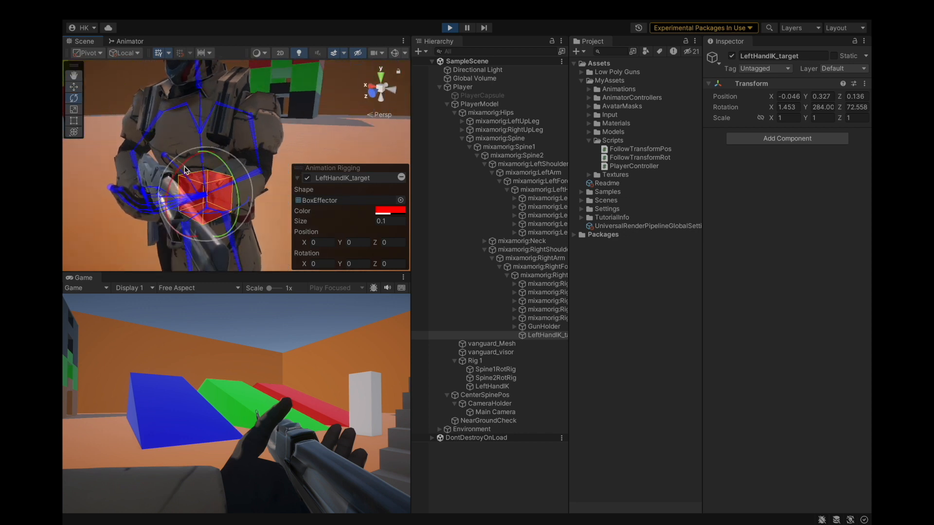
{"action": "left_click_drag", "start_coordinate": [188, 210], "coordinate": [123, 202], "text": "alt"}
{"action": "left_click_drag", "start_coordinate": [198, 152], "coordinate": [233, 148]}
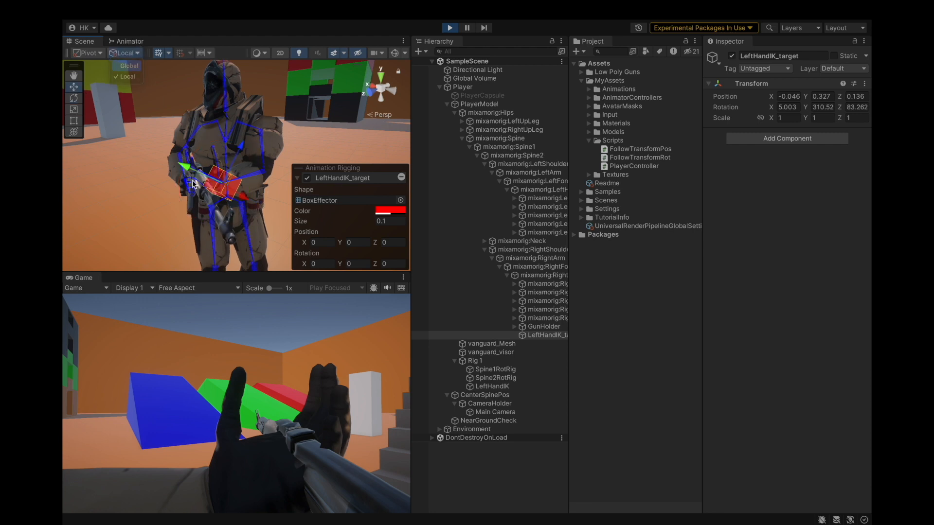
{"action": "left_click_drag", "start_coordinate": [220, 151], "coordinate": [182, 222]}
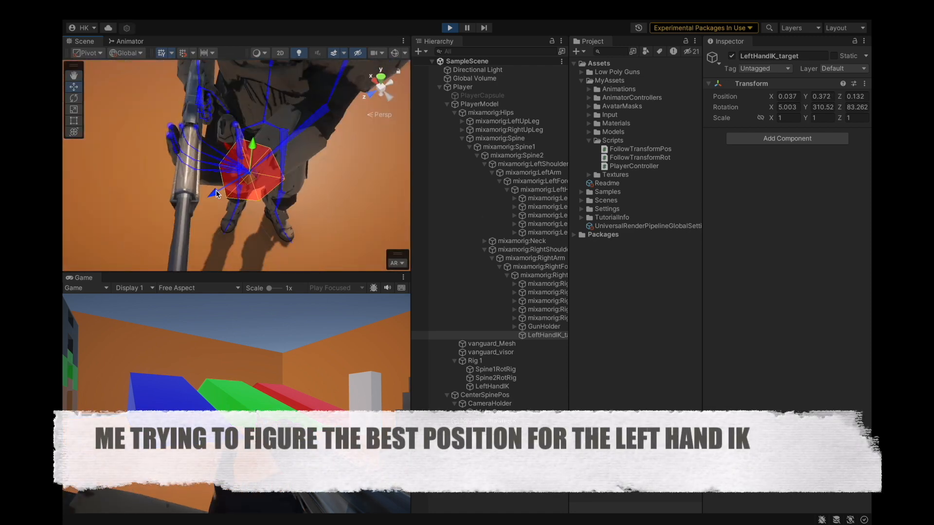
Refine LeftHandIK_target's position and rotation with the move and rotate tools so the left hand grips the gun.
{"action": "left_click", "coordinate": [544, 327]}
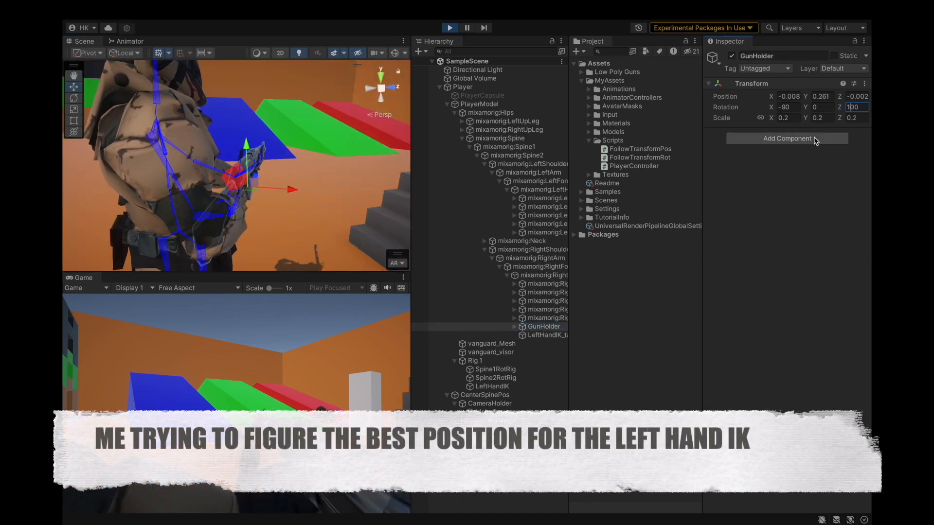
{"action": "left_click", "coordinate": [544, 335]}
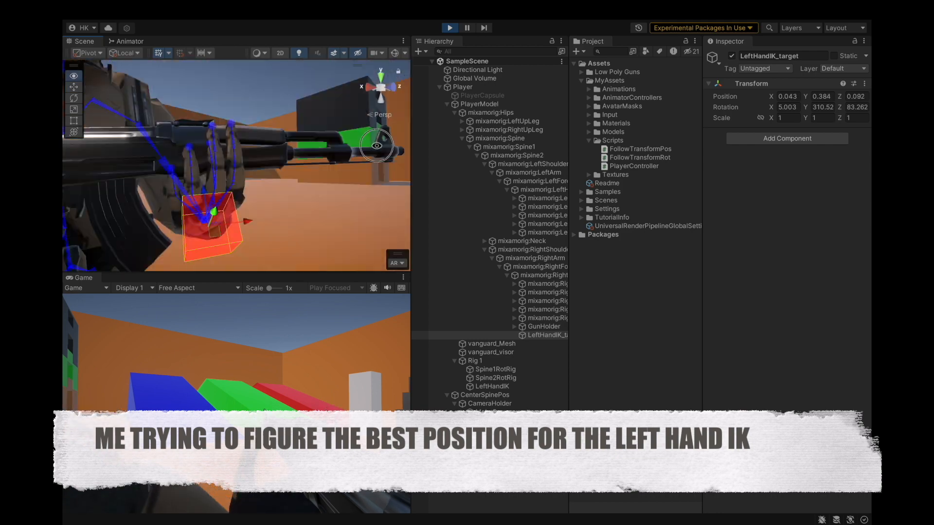
{"action": "key", "text": "e"}
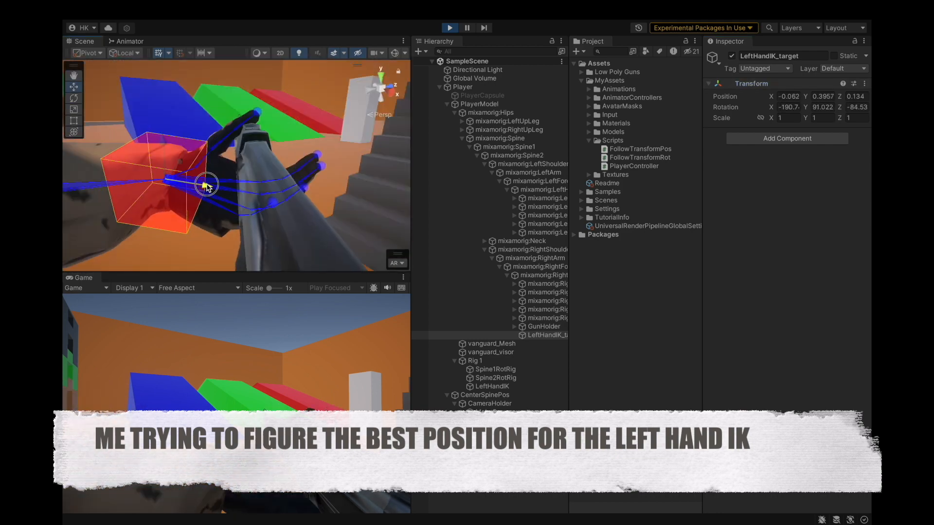
{"action": "left_click", "coordinate": [544, 336]}
{"action": "left_click_drag", "start_coordinate": [310, 266], "coordinate": [308, 214], "text": "alt"}
{"action": "left_click", "coordinate": [74, 87]}
{"action": "left_click", "coordinate": [73, 99]}
{"action": "left_click", "coordinate": [74, 87]}
{"action": "left_click_drag", "start_coordinate": [157, 183], "coordinate": [307, 211], "text": "alt"}
{"action": "key", "text": "e"}
{"action": "key", "text": "w"}
{"action": "left_click_drag", "start_coordinate": [278, 182], "coordinate": [436, 221]}
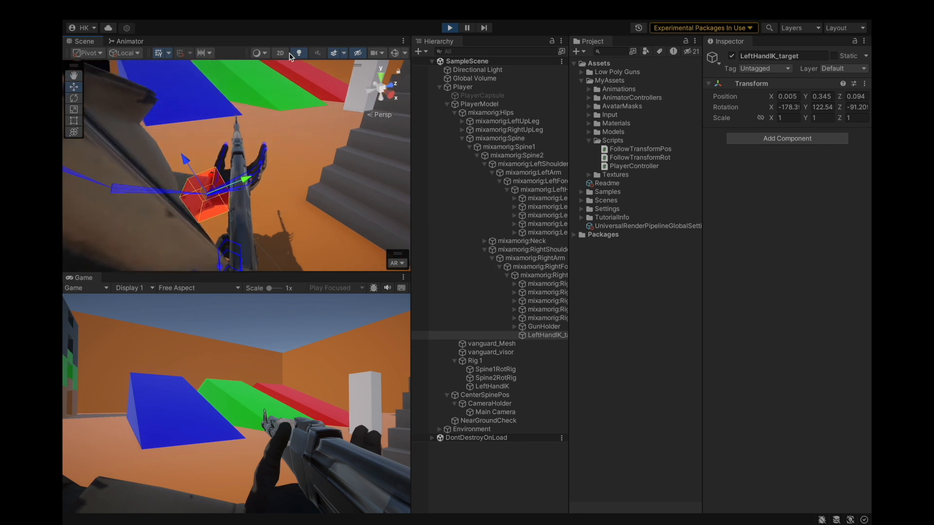
Copy LeftHandIK_target's Transform component values, exit Play mode, and paste the values back onto LeftHandIK_target.
{"action": "left_click", "coordinate": [864, 84]}
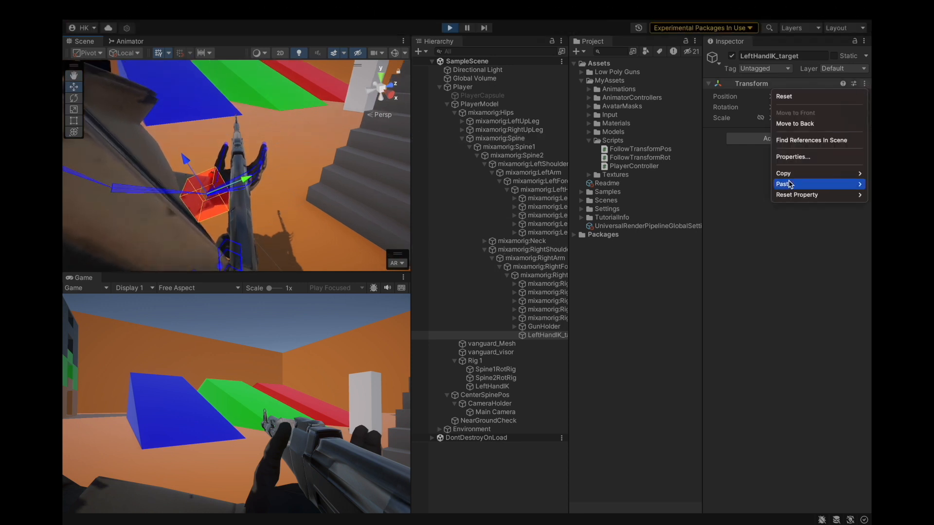
{"action": "mouse_move", "coordinate": [784, 174]}
{"action": "left_click", "coordinate": [731, 228]}
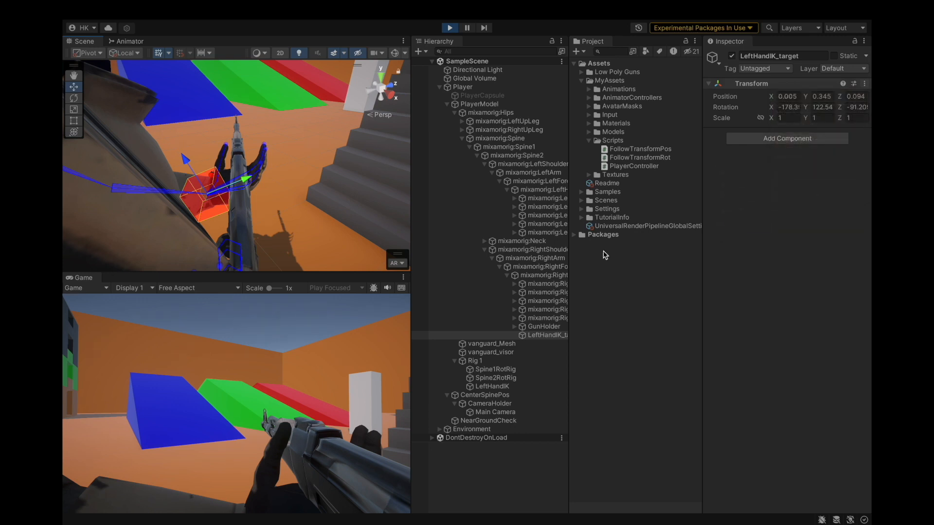
{"action": "left_click", "coordinate": [543, 326]}
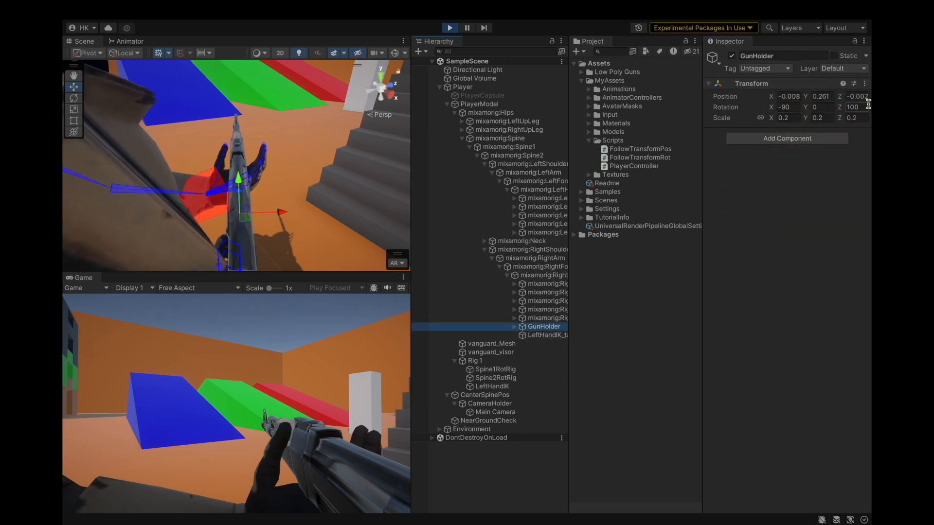
{"action": "left_click", "coordinate": [449, 28]}
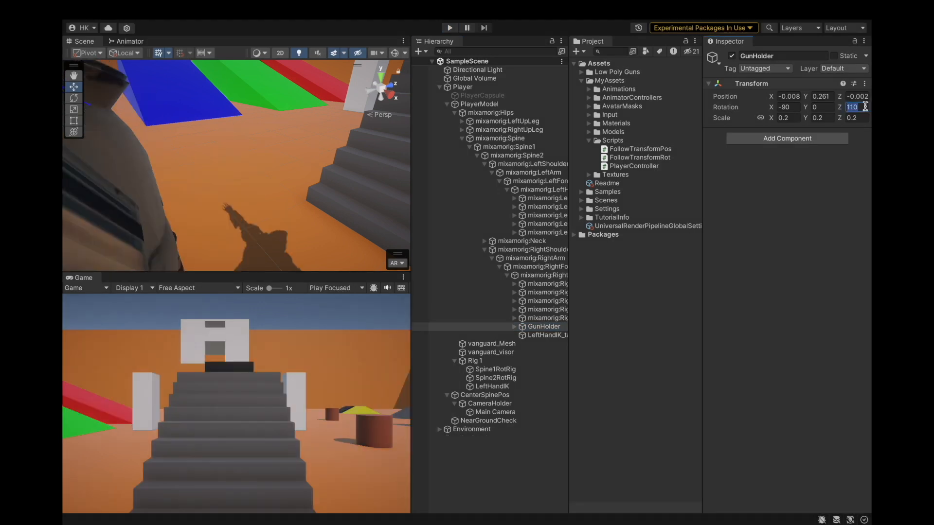
{"action": "left_click", "coordinate": [547, 336]}
{"action": "left_click", "coordinate": [865, 83]}
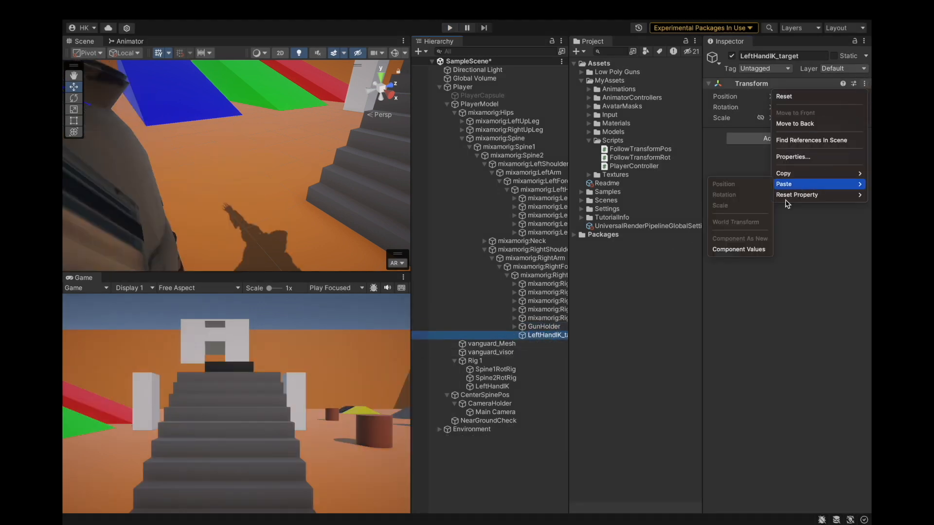
{"action": "left_click", "coordinate": [744, 248]}
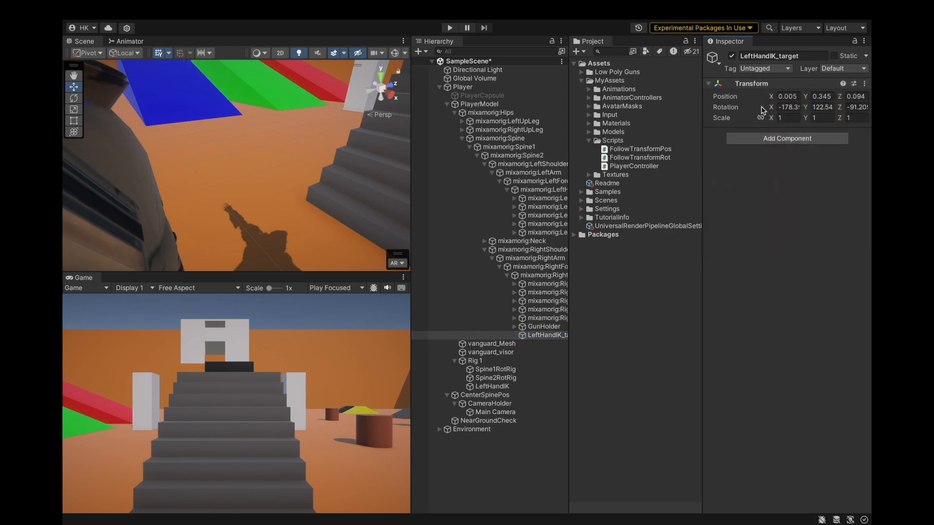
Save the project.
{"action": "left_click", "coordinate": [129, 8]}
{"action": "left_click", "coordinate": [241, 147]}
{"action": "scroll", "coordinate": [243, 172], "scroll_direction": "down", "scroll_amount": 10}
{"action": "left_click_drag", "start_coordinate": [372, 170], "coordinate": [242, 133], "text": "alt"}
{"action": "scroll", "coordinate": [242, 133], "scroll_direction": "down", "scroll_amount": 10}
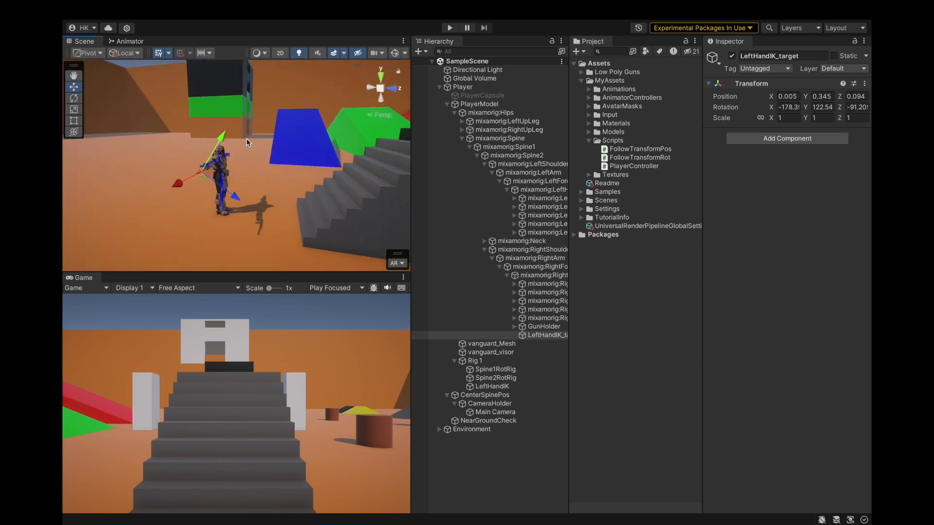
{"action": "left_click", "coordinate": [237, 70]}
{"action": "left_click", "coordinate": [129, 10]}
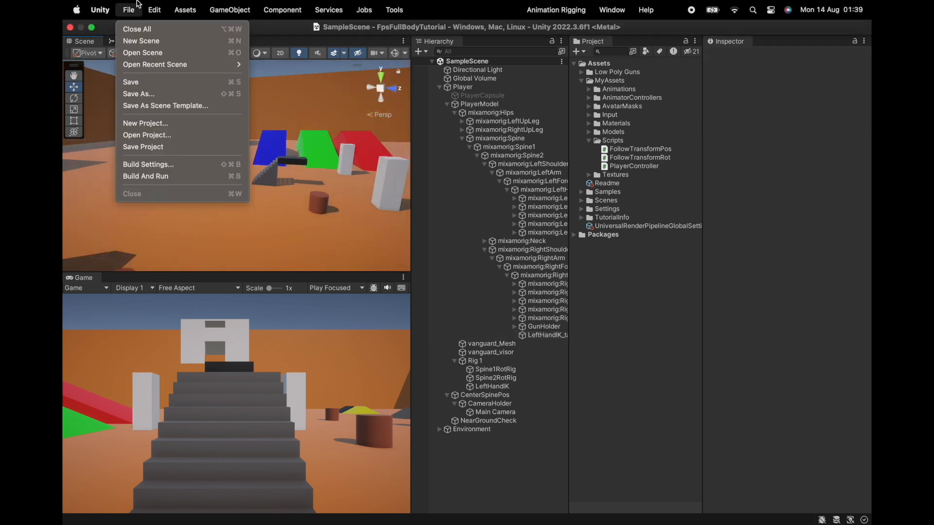
{"action": "left_click", "coordinate": [142, 146]}
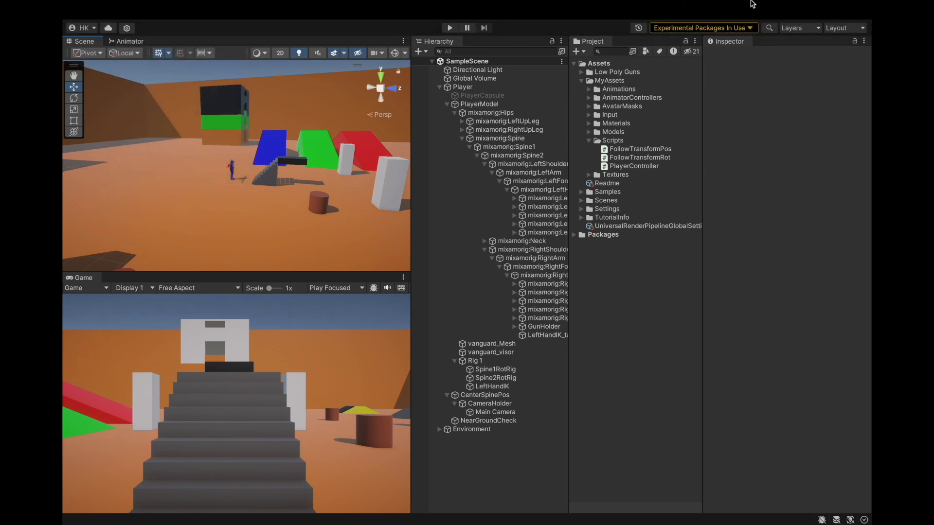
Collapse the Player hierarchy and playtest the character by walking around in Play mode.
{"action": "scroll", "coordinate": [353, 205], "scroll_direction": "up", "scroll_amount": 5}
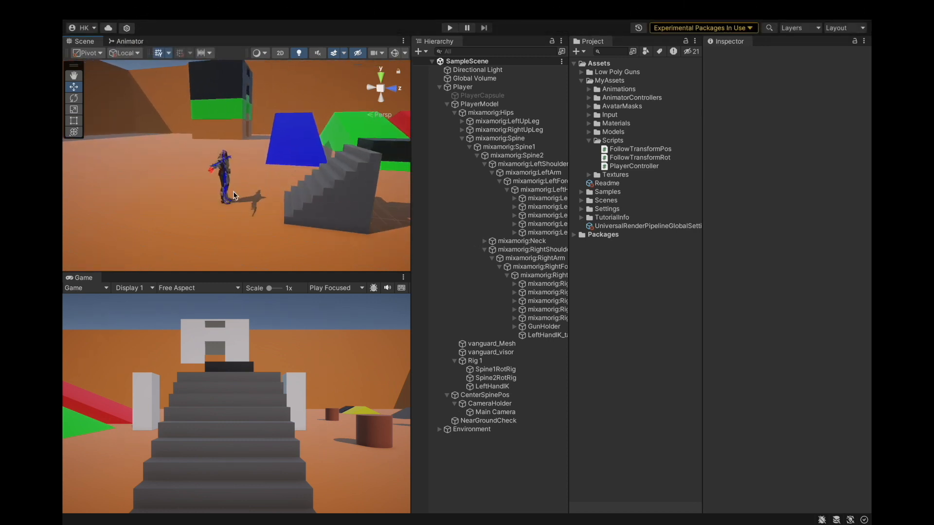
{"action": "scroll", "coordinate": [232, 195], "scroll_direction": "up", "scroll_amount": 5}
{"action": "left_click", "coordinate": [446, 104]}
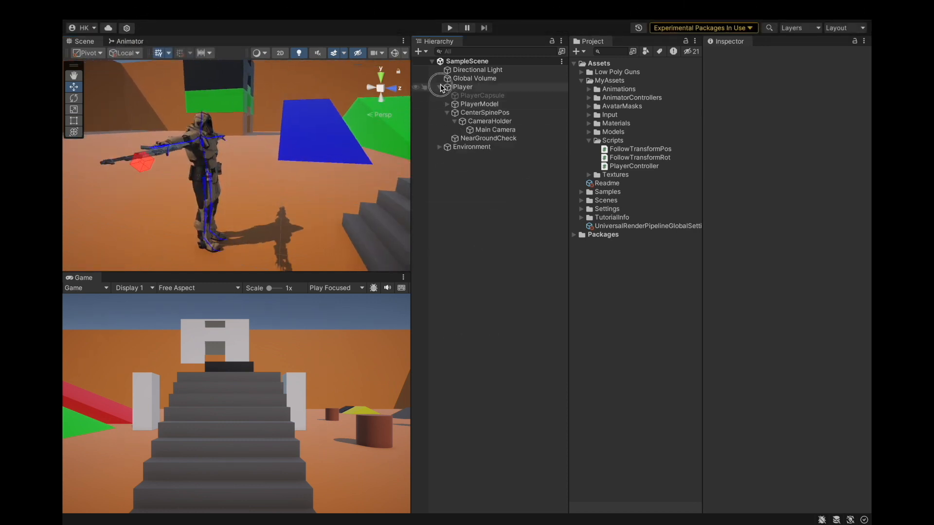
{"action": "left_click", "coordinate": [440, 87]}
{"action": "left_click", "coordinate": [450, 27]}
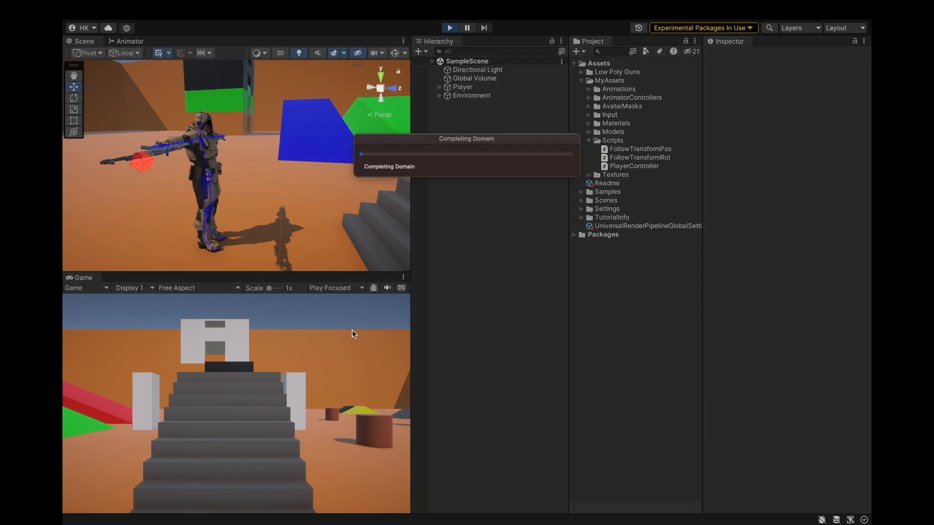
{"action": "key", "text": "w"}
{"action": "key", "text": "w"}
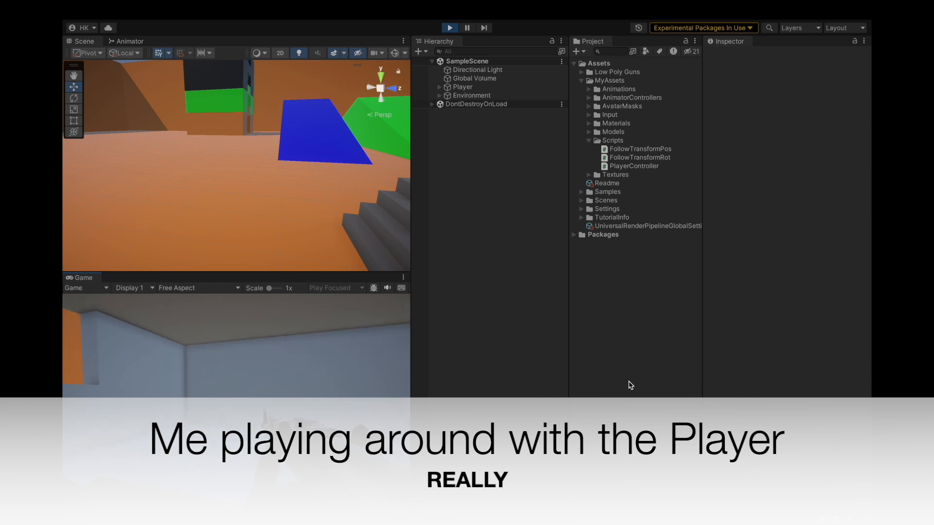
{"action": "key", "text": "w"}
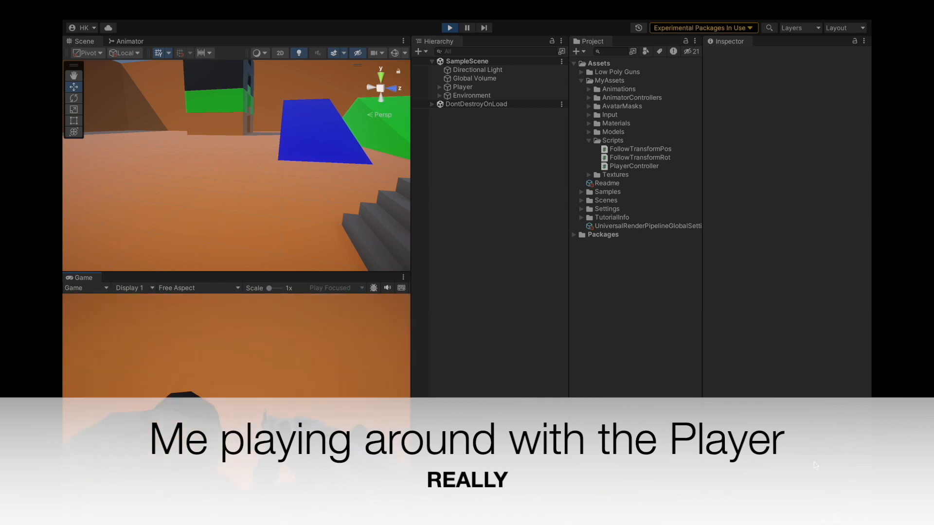
{"action": "double_click", "coordinate": [462, 86]}
{"action": "left_click_drag", "start_coordinate": [271, 200], "coordinate": [214, 195], "text": "alt"}
{"action": "left_click", "coordinate": [229, 340]}
{"action": "key", "text": "w"}
{"action": "key", "text": "w"}
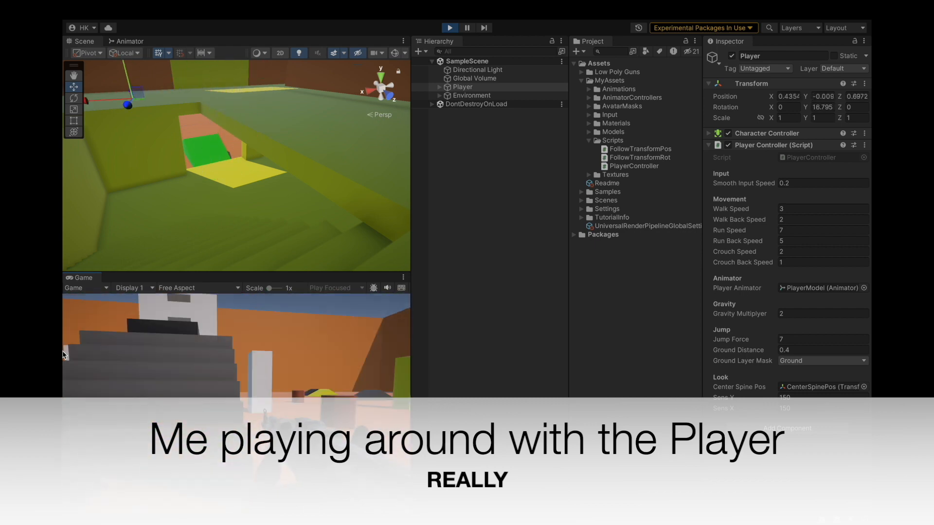
{"action": "key", "text": "w"}
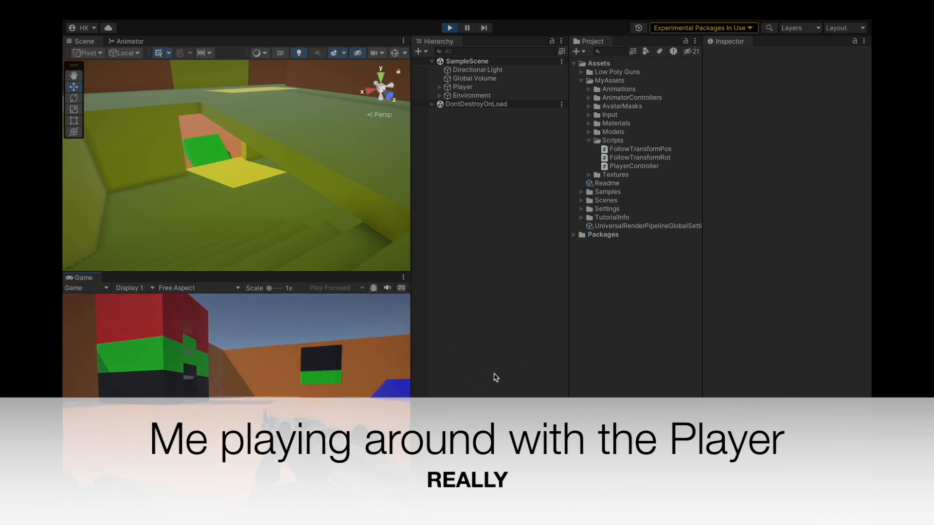
{"action": "key", "text": "w"}
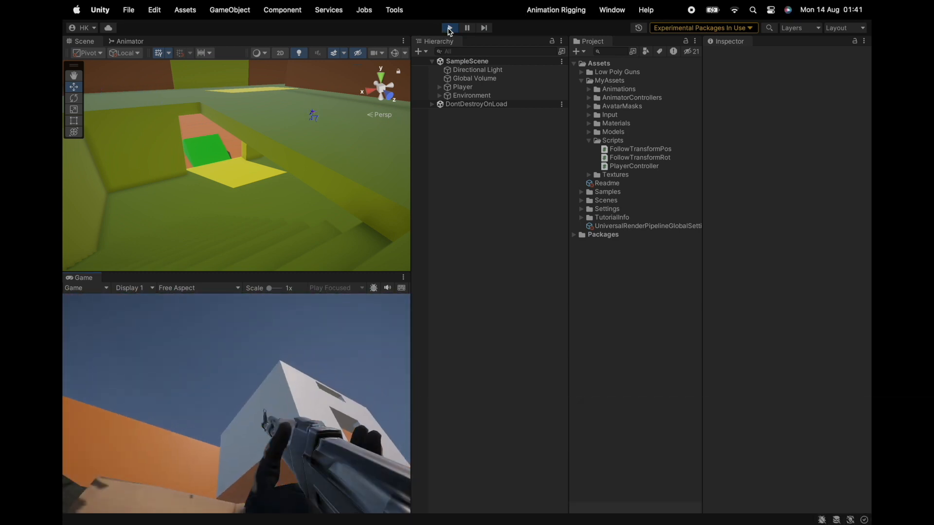
Exit Play mode, select the Player, and frame it in the scene view.
{"action": "left_click", "coordinate": [449, 28]}
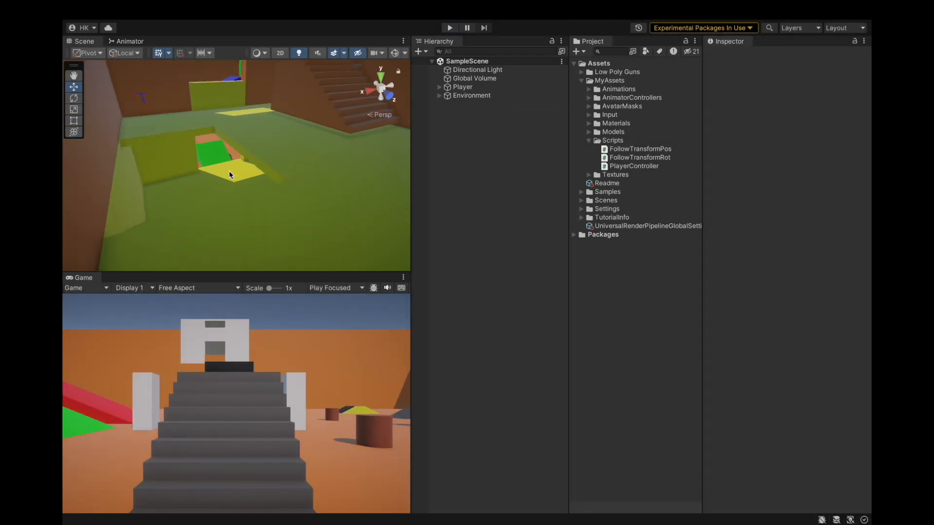
{"action": "scroll", "coordinate": [229, 170], "scroll_direction": "down", "scroll_amount": 15}
{"action": "left_click_drag", "start_coordinate": [140, 174], "coordinate": [316, 158], "text": "alt"}
{"action": "scroll", "coordinate": [316, 163], "scroll_direction": "down", "scroll_amount": 5}
{"action": "left_click", "coordinate": [297, 199]}
{"action": "key", "text": "f"}
{"action": "left_click_drag", "start_coordinate": [226, 185], "coordinate": [209, 139], "text": "alt"}
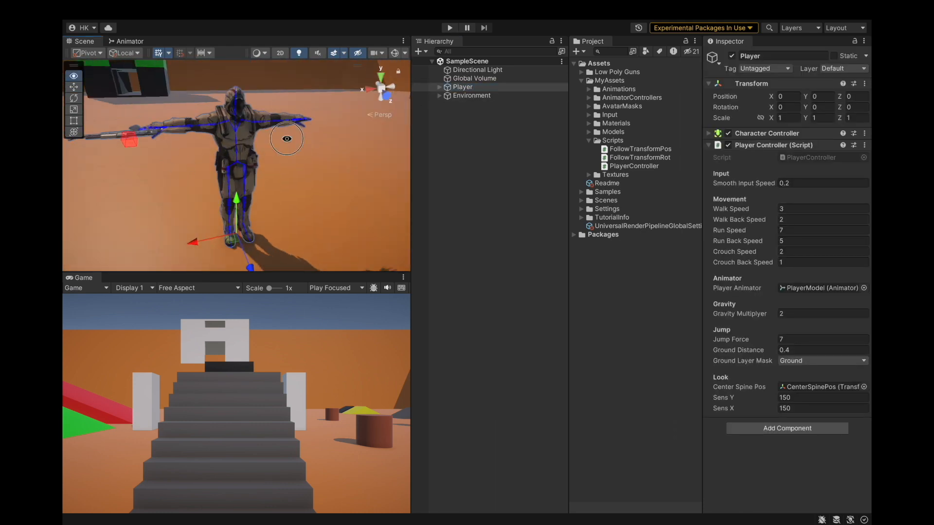
Create an empty child object under Rig 1 named HeadAimRig.
{"action": "left_click_drag", "start_coordinate": [287, 138], "coordinate": [242, 130], "text": "alt"}
{"action": "left_click_drag", "start_coordinate": [219, 190], "coordinate": [249, 82], "text": "alt"}
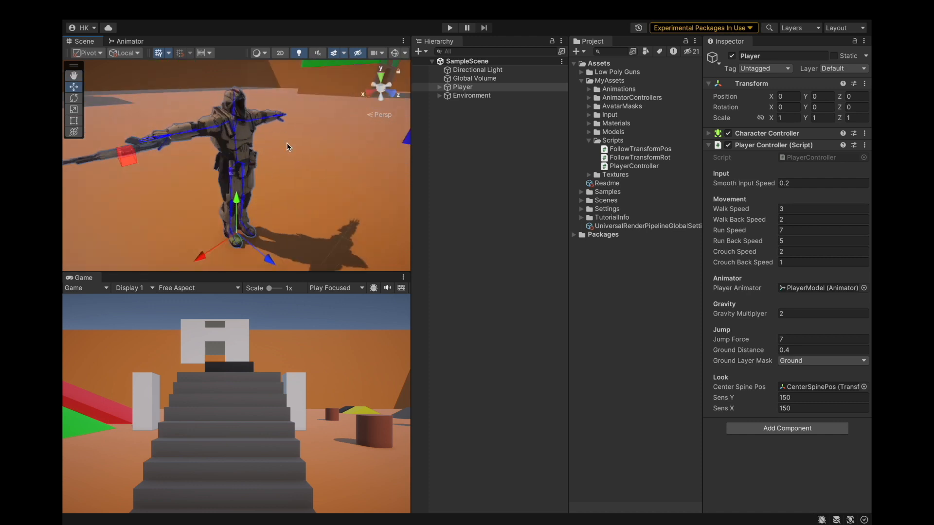
{"action": "left_click", "coordinate": [440, 88]}
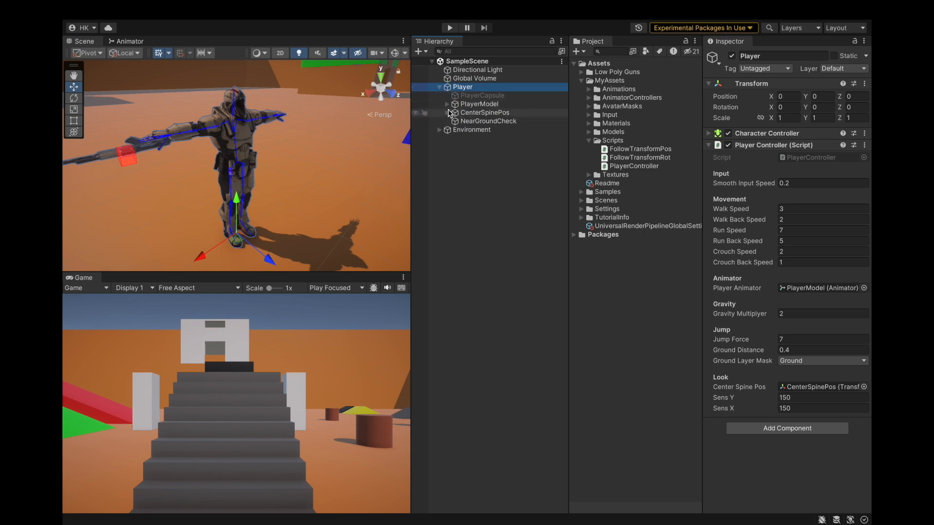
{"action": "left_click", "coordinate": [446, 104], "text": "alt"}
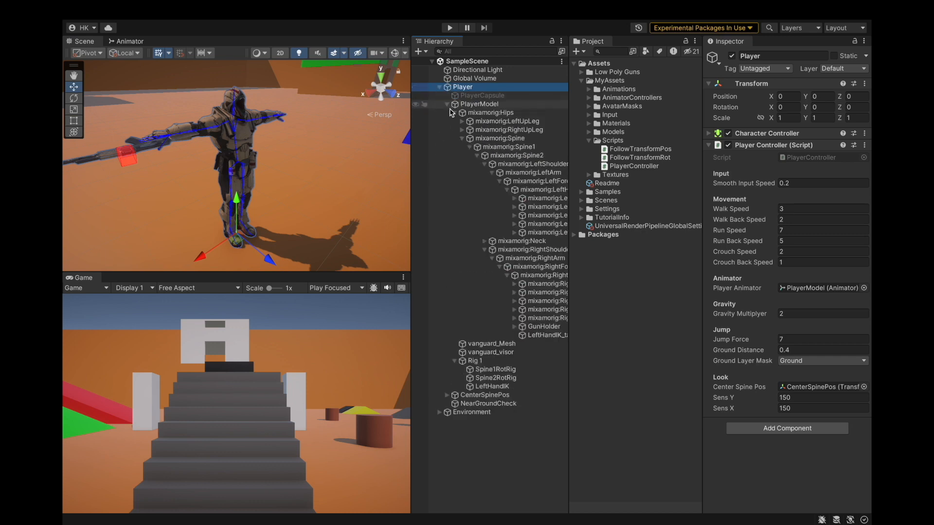
{"action": "left_click", "coordinate": [462, 139]}
{"action": "right_click", "coordinate": [475, 165]}
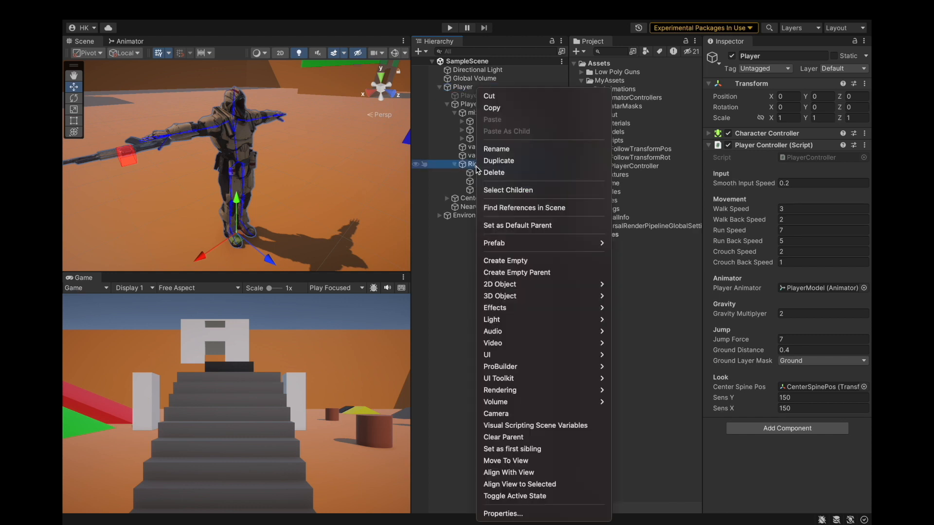
{"action": "left_click", "coordinate": [491, 258]}
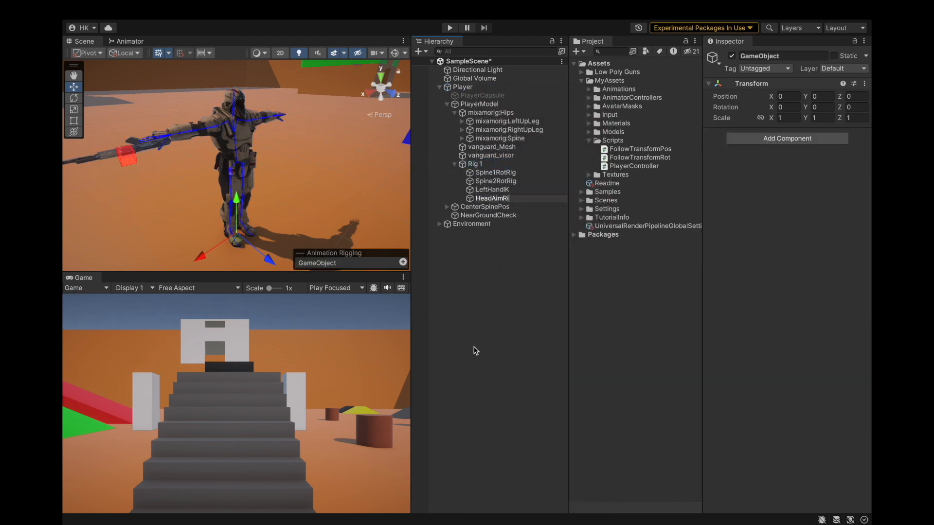
{"action": "key", "text": "Return"}
Add a Multi-Rotation Constraint component to HeadAimRig.
{"action": "left_click", "coordinate": [784, 139]}
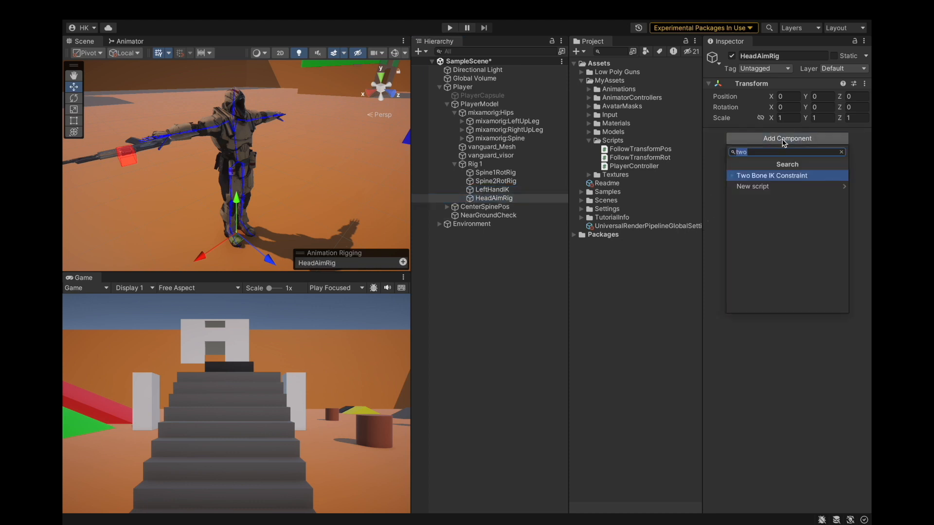
{"action": "type", "text": "Mu"}
{"action": "key", "text": "Down"}
{"action": "key", "text": "Down"}
{"action": "key", "text": "Down"}
{"action": "key", "text": "Down"}
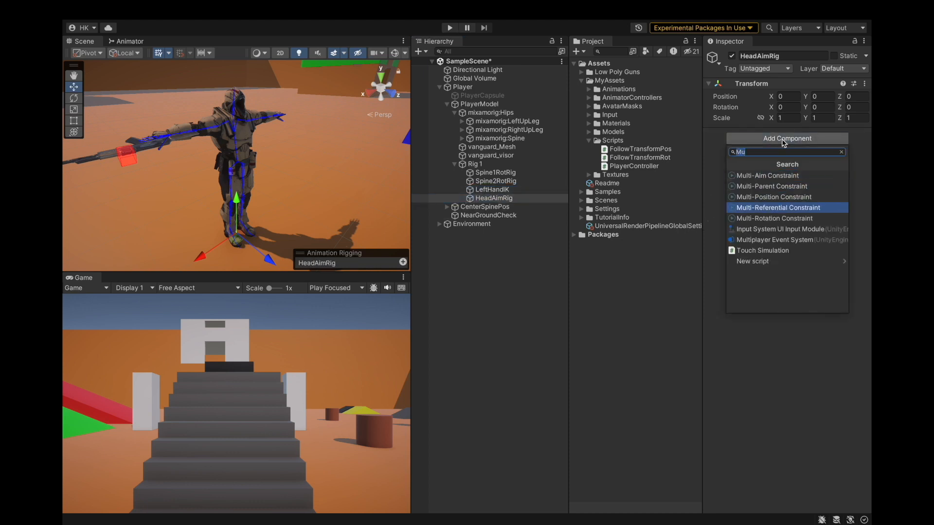
{"action": "key", "text": "Return"}
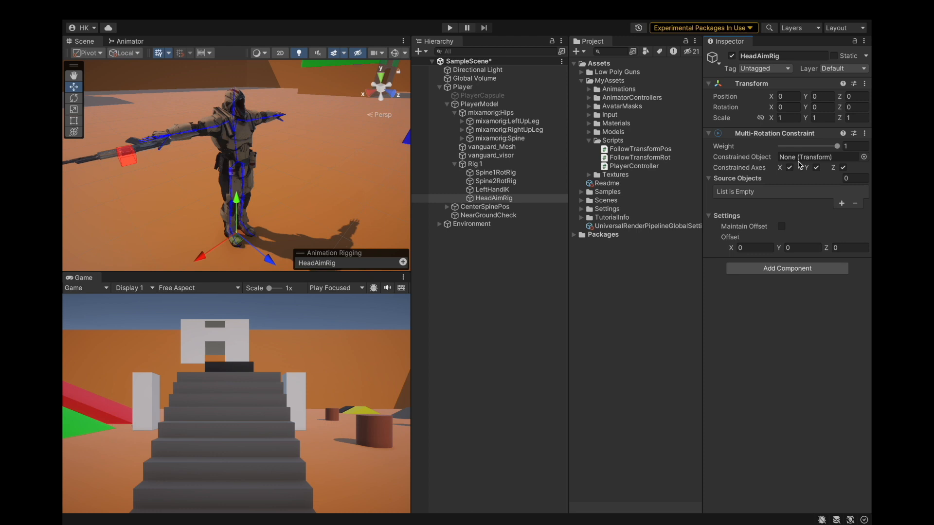
Expand the PlayerModel's spine hierarchy down to the neck and head bones to locate them.
{"action": "left_click", "coordinate": [461, 138]}
{"action": "left_click", "coordinate": [470, 147]}
{"action": "left_click", "coordinate": [476, 156]}
{"action": "left_click", "coordinate": [476, 156]}
{"action": "left_click", "coordinate": [484, 165]}
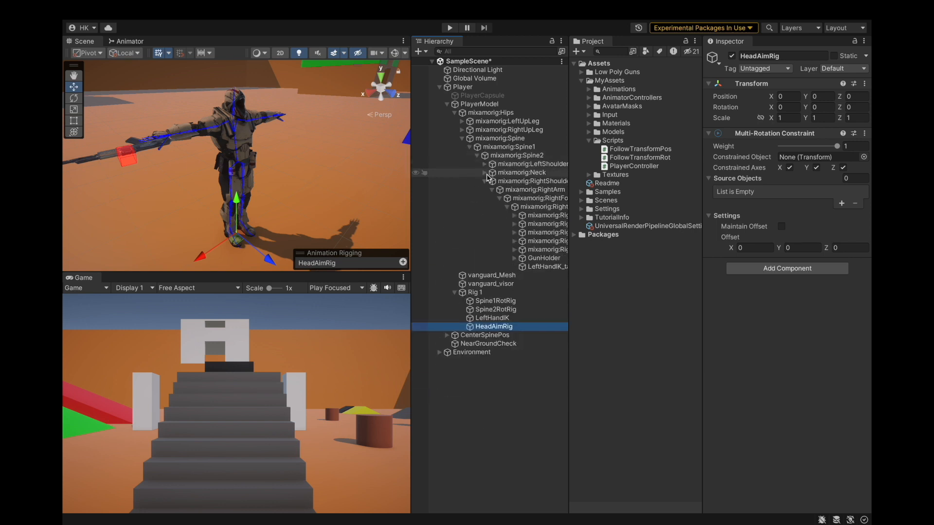
{"action": "left_click", "coordinate": [485, 182]}
{"action": "left_click", "coordinate": [485, 173]}
{"action": "left_click", "coordinate": [492, 182]}
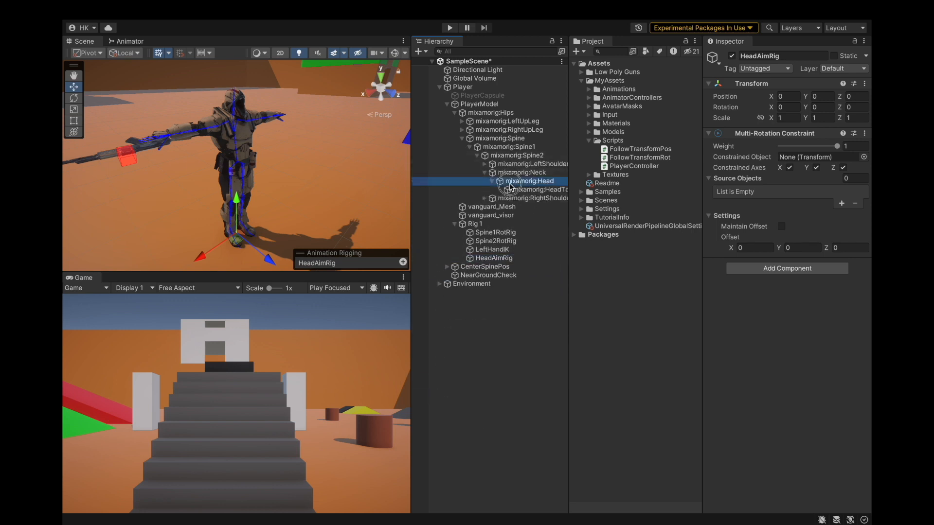
{"action": "left_click", "coordinate": [509, 183]}
{"action": "left_click", "coordinate": [501, 177]}
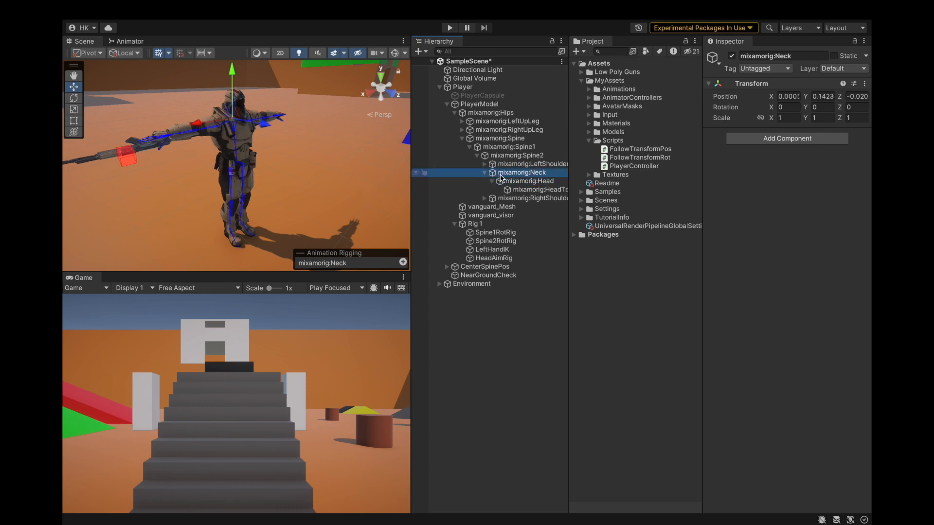
Test-rotate the neck and head bones in the scene and undo each rotation.
{"action": "left_click_drag", "start_coordinate": [93, 71], "coordinate": [113, 73], "text": "alt"}
{"action": "left_click", "coordinate": [74, 98]}
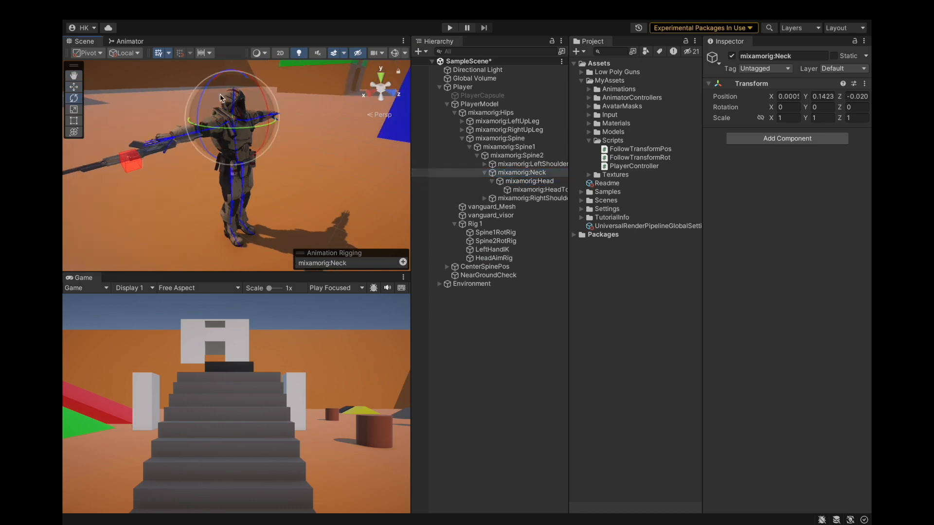
{"action": "left_click_drag", "start_coordinate": [256, 87], "coordinate": [255, 69]}
{"action": "key", "text": "super+z"}
{"action": "left_click", "coordinate": [500, 181]}
{"action": "left_click_drag", "start_coordinate": [247, 83], "coordinate": [519, 4]}
{"action": "key", "text": "super+z"}
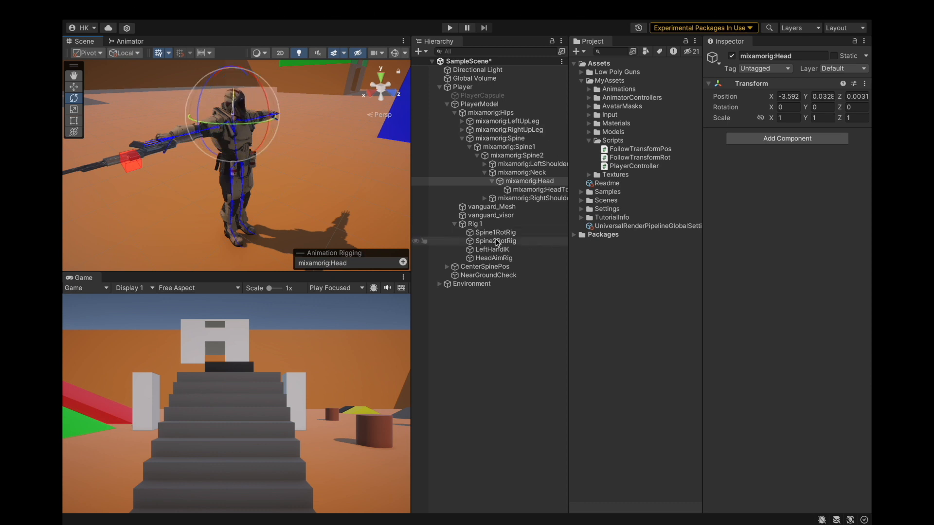
{"action": "key", "text": "f"}
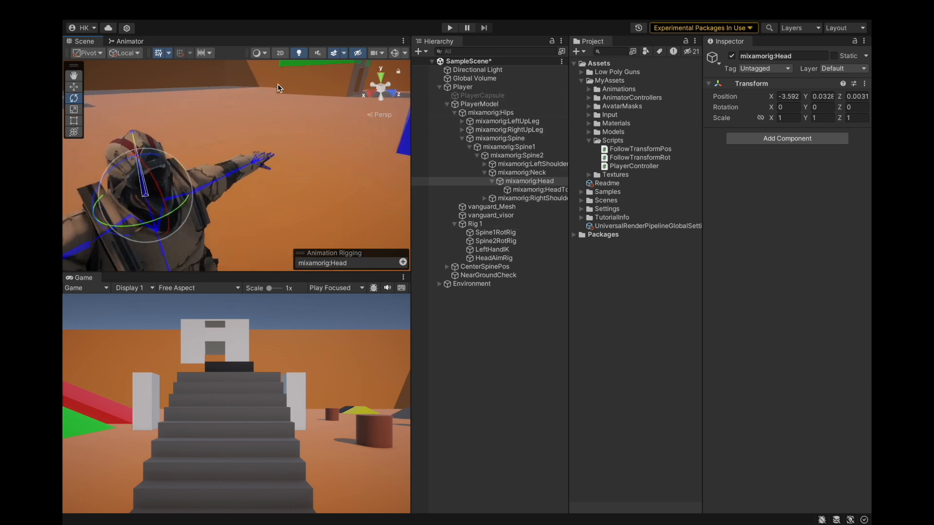
{"action": "left_click", "coordinate": [522, 173]}
{"action": "key", "text": "f"}
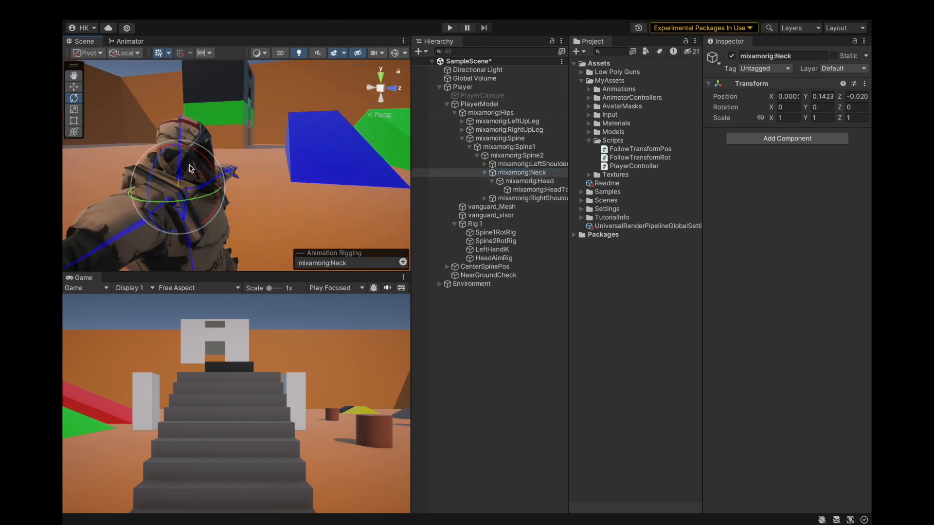
{"action": "left_click_drag", "start_coordinate": [198, 156], "coordinate": [195, 148]}
{"action": "key", "text": "ctrl+z"}
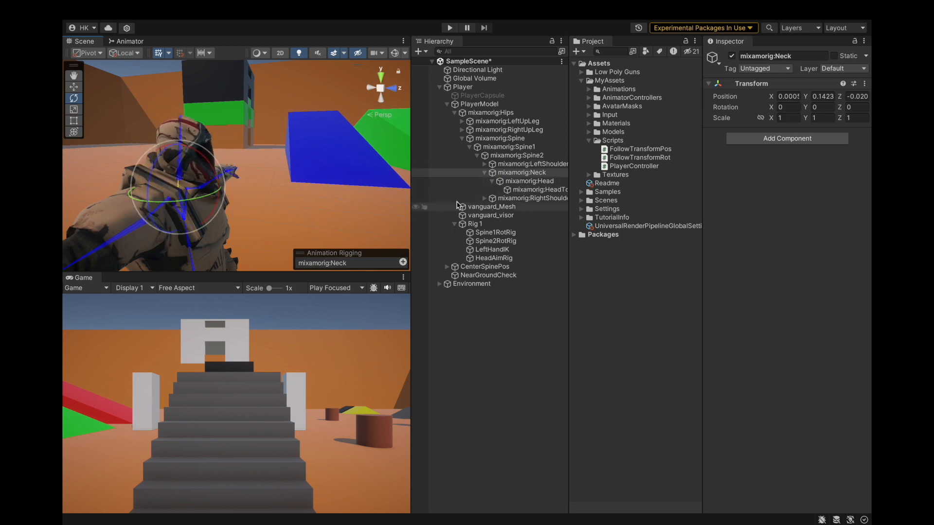
Set the Multi-Rotation Constraint's constrained object to mixamorig:Neck and add CenterSpinePos as its source object.
{"action": "left_click", "coordinate": [507, 259]}
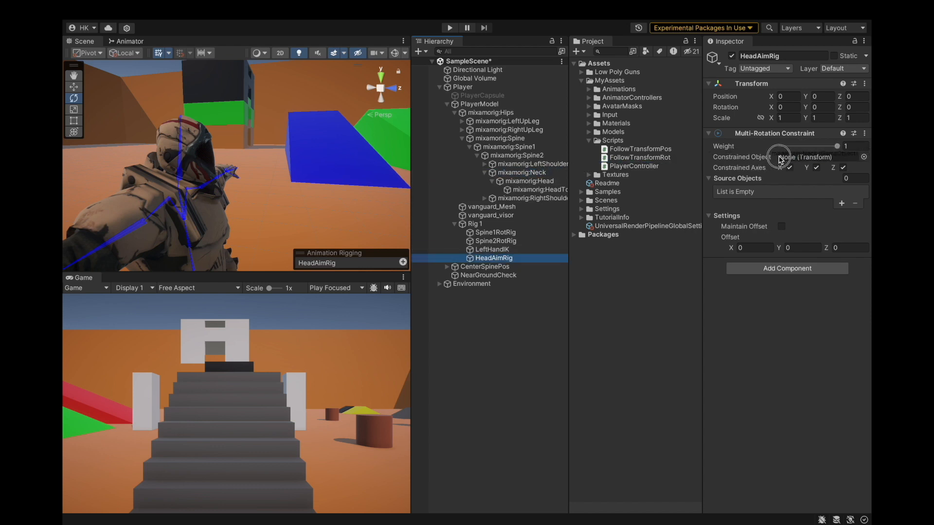
{"action": "left_click", "coordinate": [842, 204]}
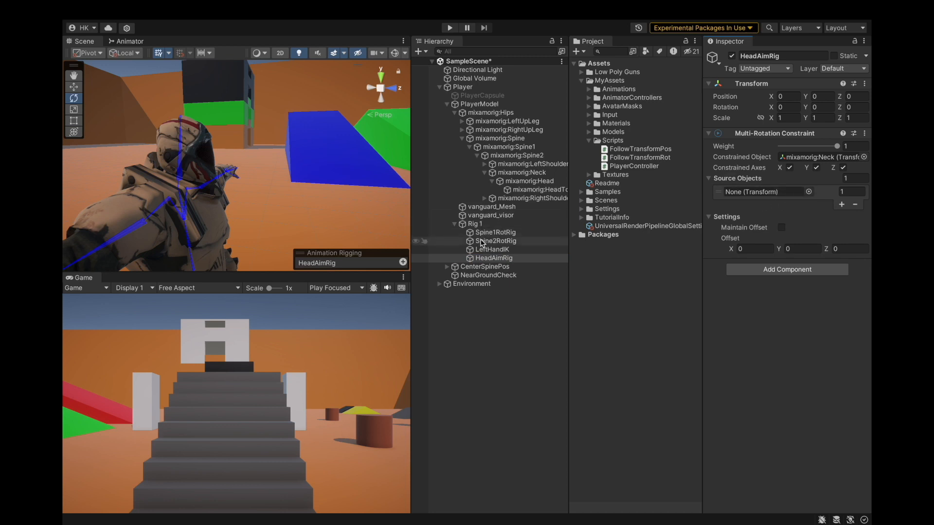
{"action": "left_click_drag", "start_coordinate": [494, 259], "coordinate": [690, 179]}
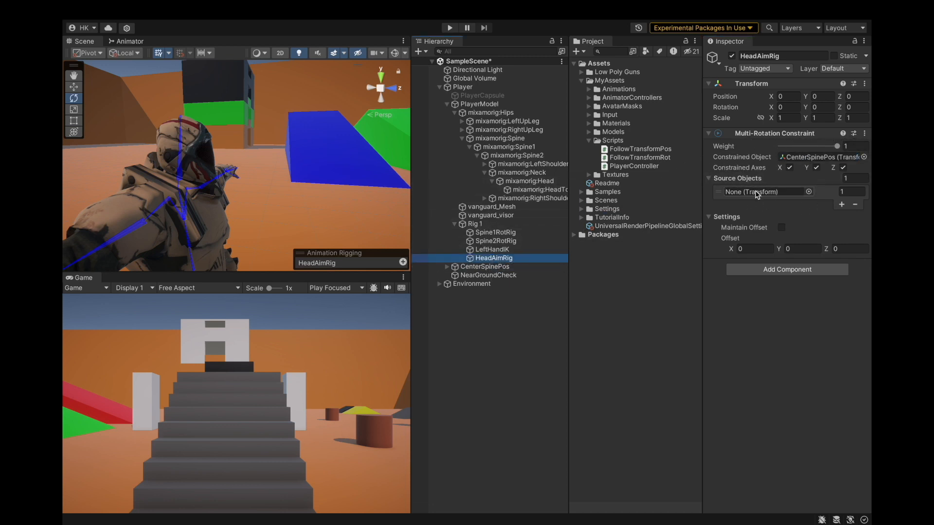
{"action": "left_click_drag", "start_coordinate": [539, 184], "coordinate": [742, 163]}
{"action": "left_click_drag", "start_coordinate": [481, 267], "coordinate": [784, 180]}
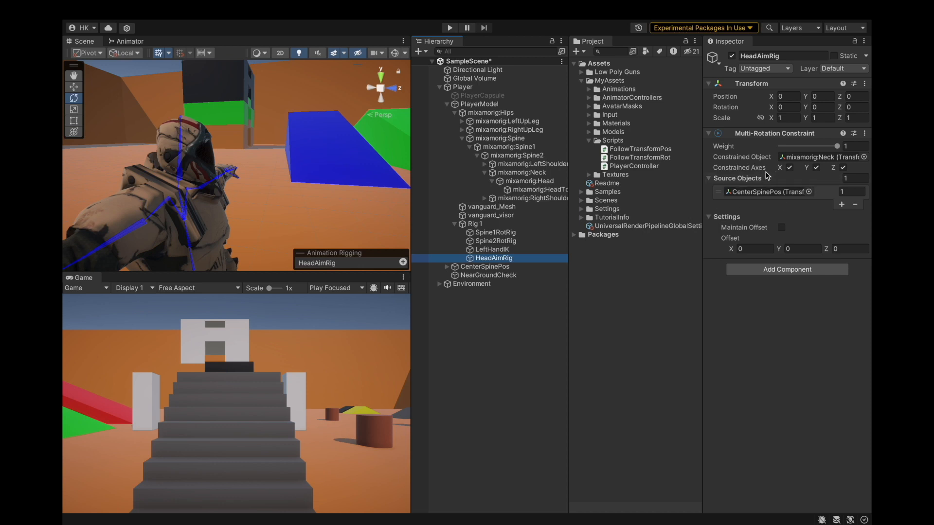
Save the project.
{"action": "left_click", "coordinate": [128, 8]}
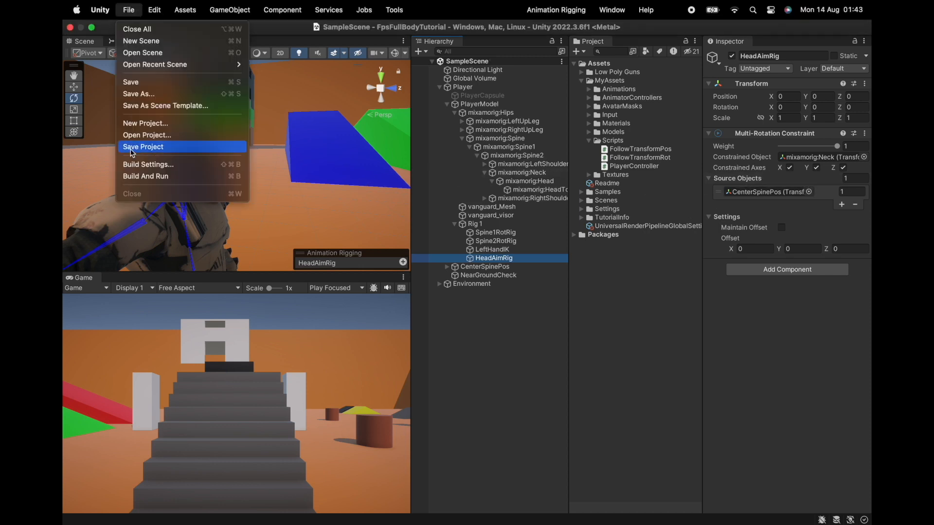
{"action": "left_click", "coordinate": [134, 146]}
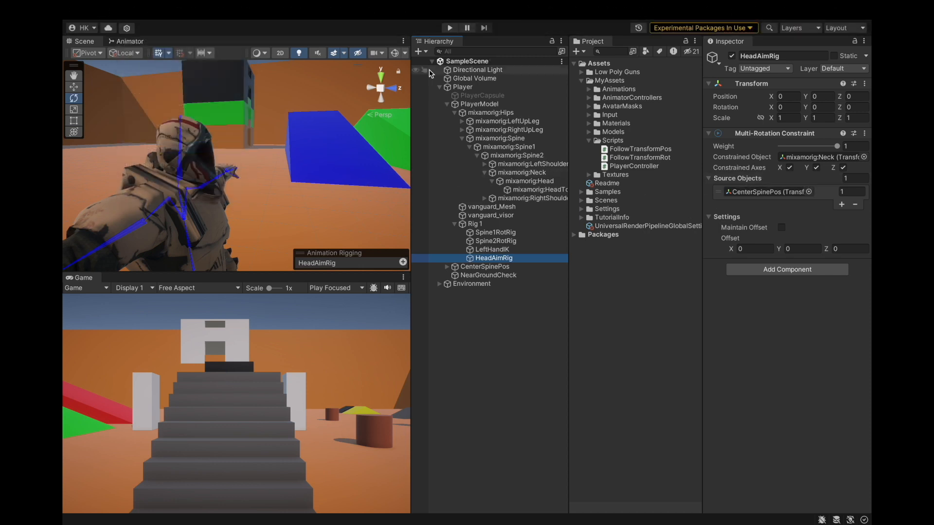
Playtest the character in Play mode, looking around and walking forward and backward.
{"action": "left_click", "coordinate": [450, 30]}
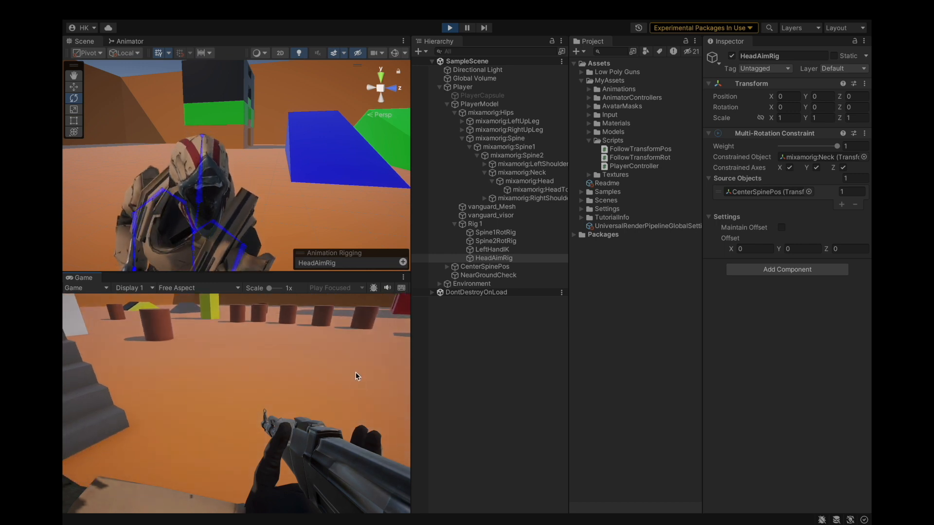
{"action": "left_click", "coordinate": [450, 345]}
{"action": "scroll", "coordinate": [235, 188], "scroll_direction": "down", "scroll_amount": 5}
{"action": "left_click_drag", "start_coordinate": [234, 188], "coordinate": [262, 167], "text": "alt"}
{"action": "left_click", "coordinate": [247, 383]}
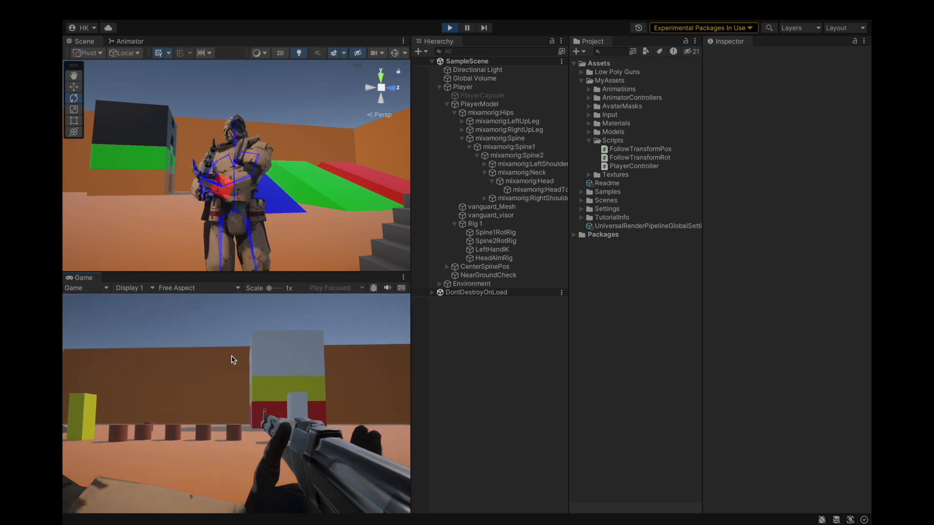
{"action": "key", "text": "s"}
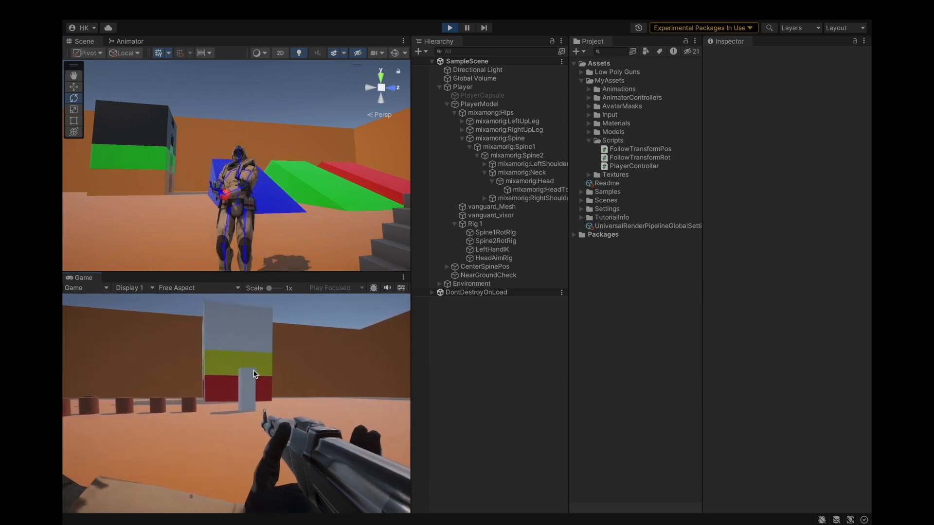
{"action": "key", "text": "w"}
{"action": "key", "text": "w"}
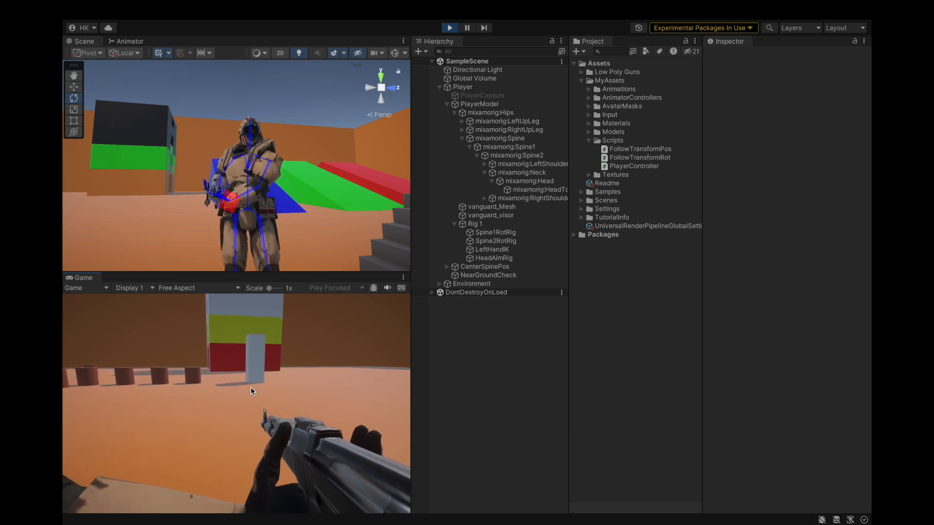
{"action": "key", "text": "w"}
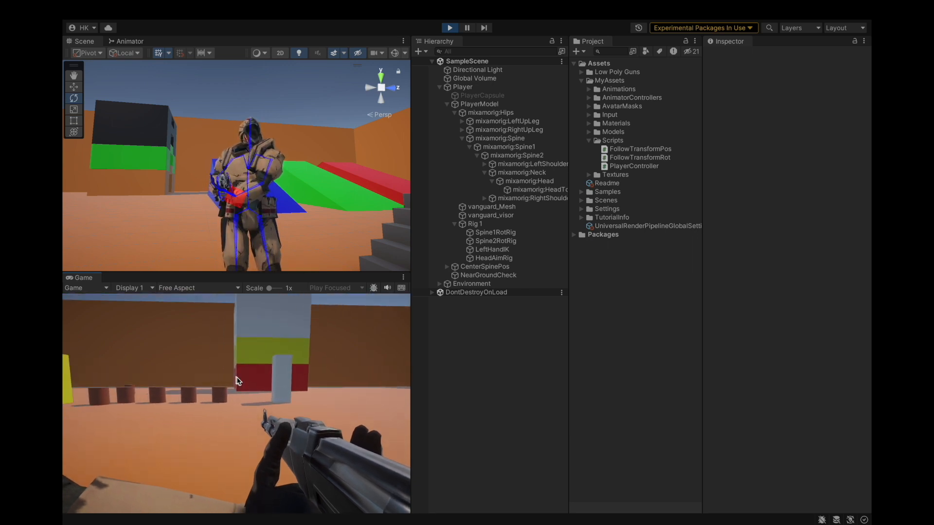
{"action": "key", "text": "s"}
{"action": "key", "text": "s"}
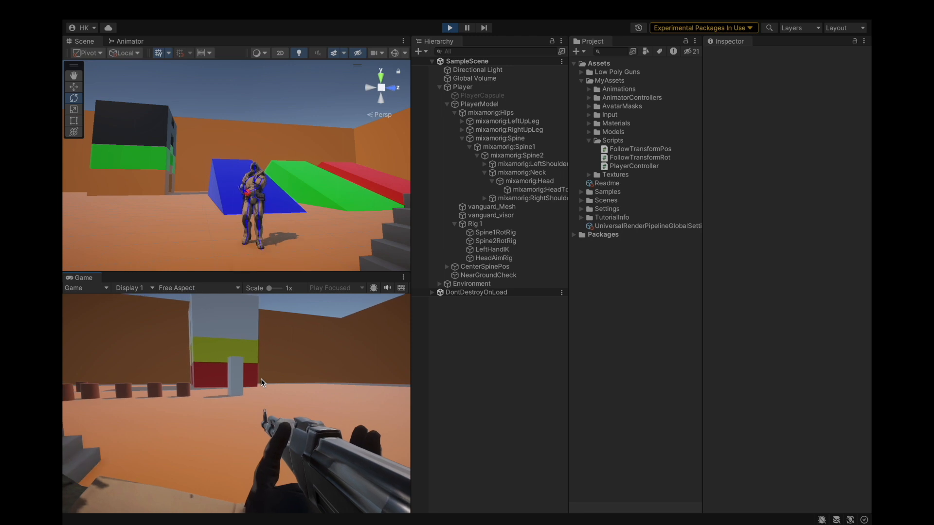
{"action": "key", "text": "w"}
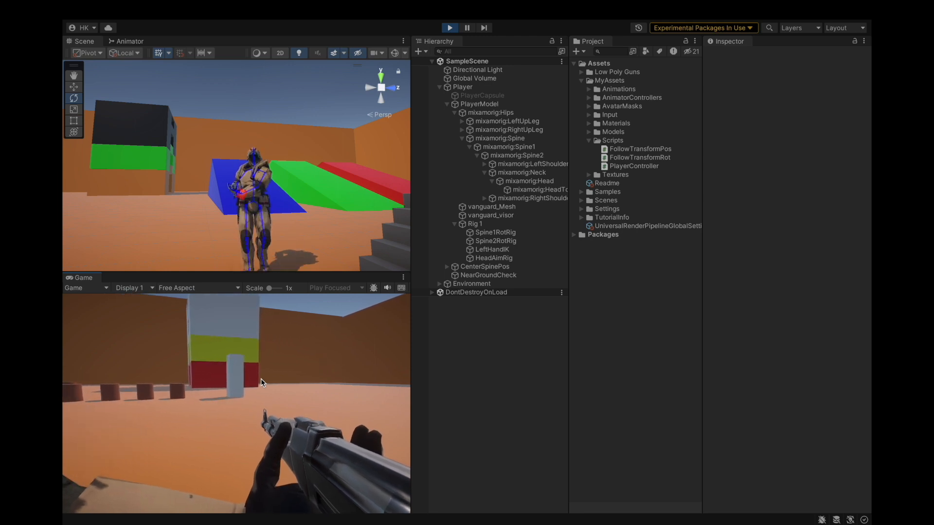
{"action": "key", "text": "s"}
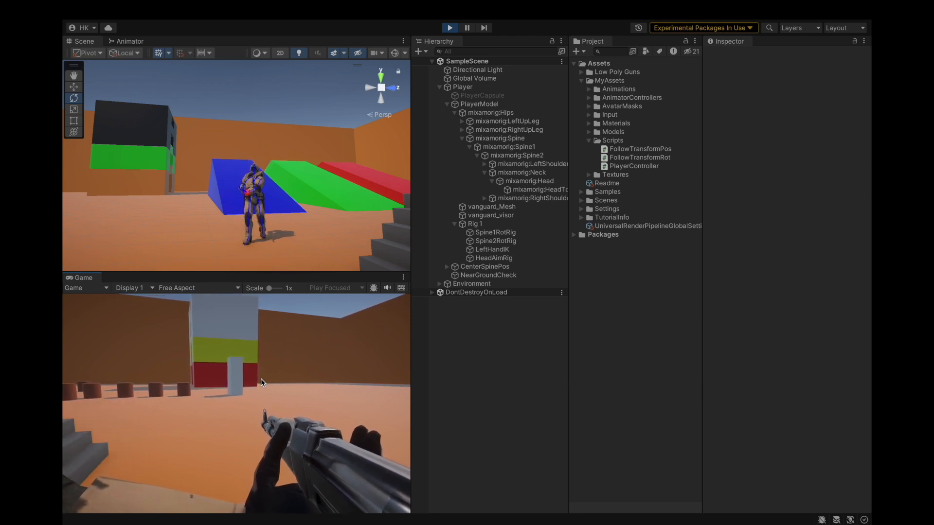
Exit Play mode and change the HeadAimRig constraint's constrained object to mixamorig:Head.
{"action": "left_click", "coordinate": [554, 182]}
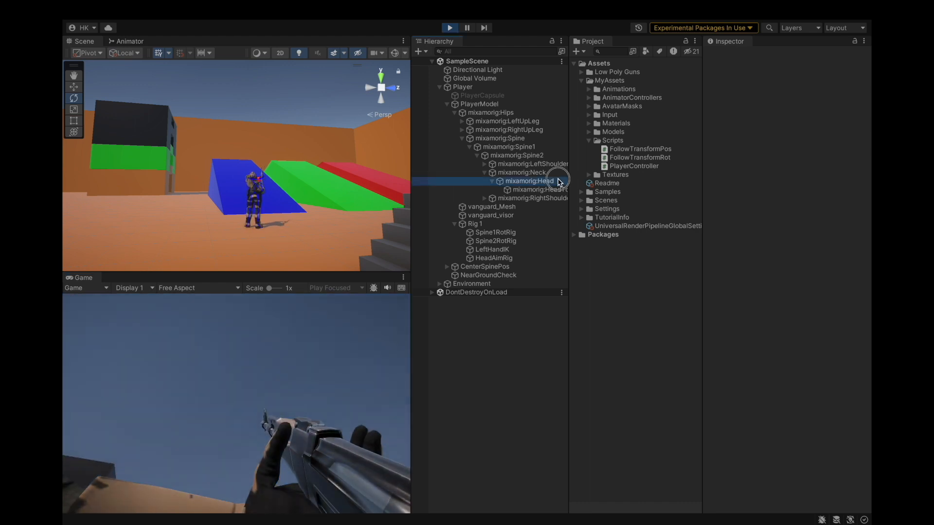
{"action": "left_click", "coordinate": [451, 28]}
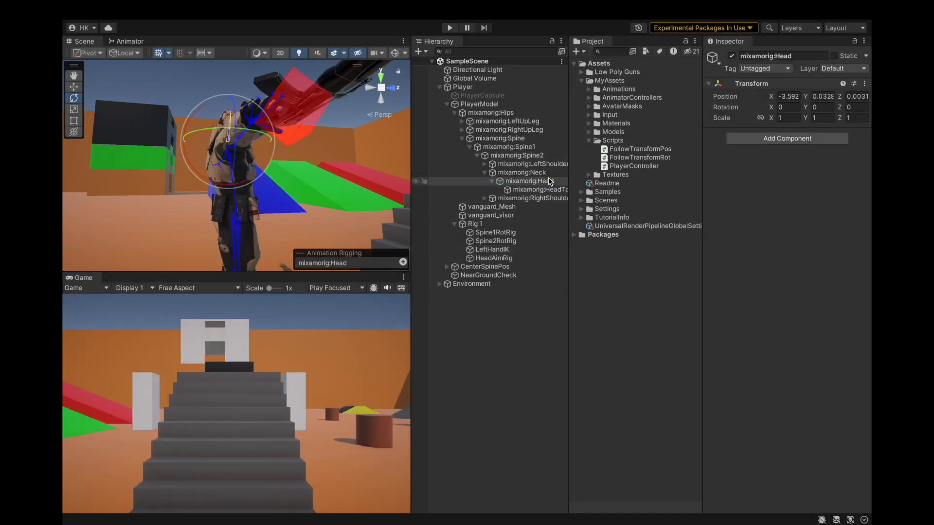
{"action": "left_click", "coordinate": [494, 258]}
{"action": "left_click_drag", "start_coordinate": [529, 182], "coordinate": [778, 153]}
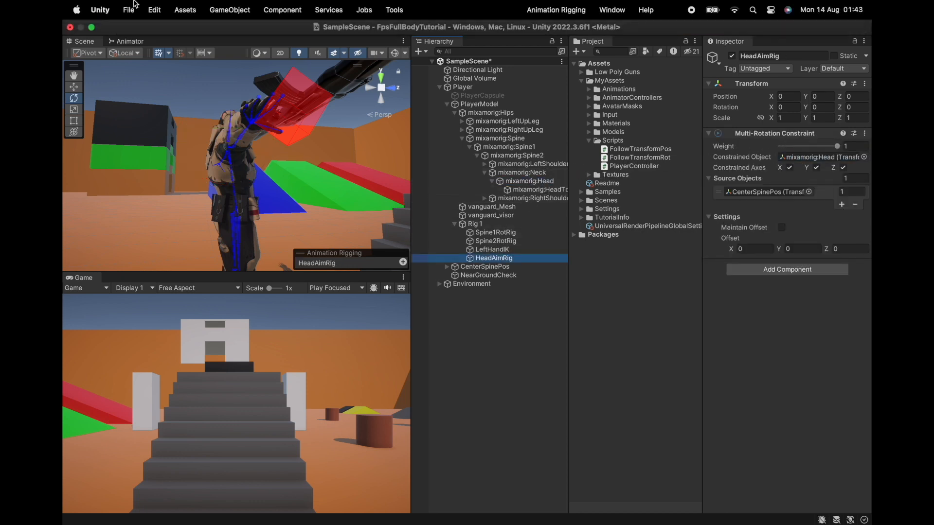
Save the project.
{"action": "left_click", "coordinate": [128, 9]}
{"action": "left_click", "coordinate": [141, 148]}
Playtest the character in Play mode, walking forward, and exit Play mode.
{"action": "left_click", "coordinate": [450, 28]}
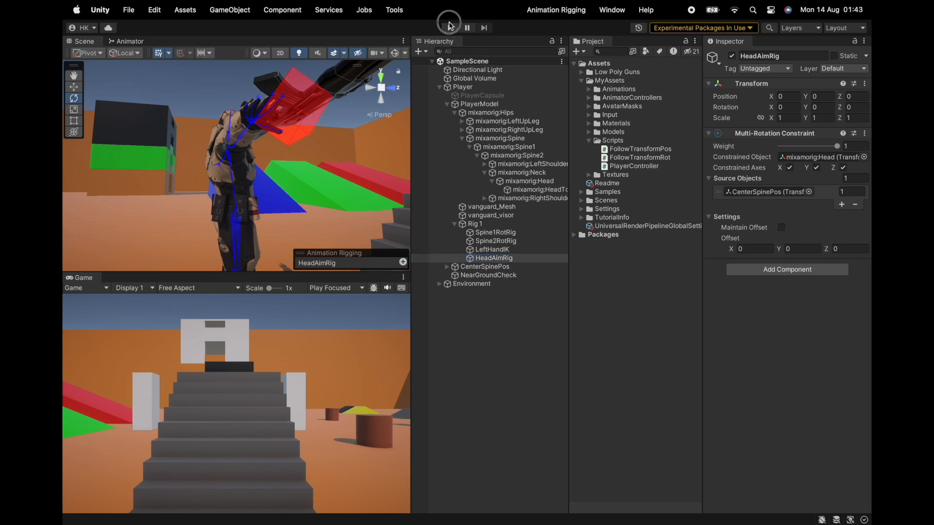
{"action": "key", "text": "w"}
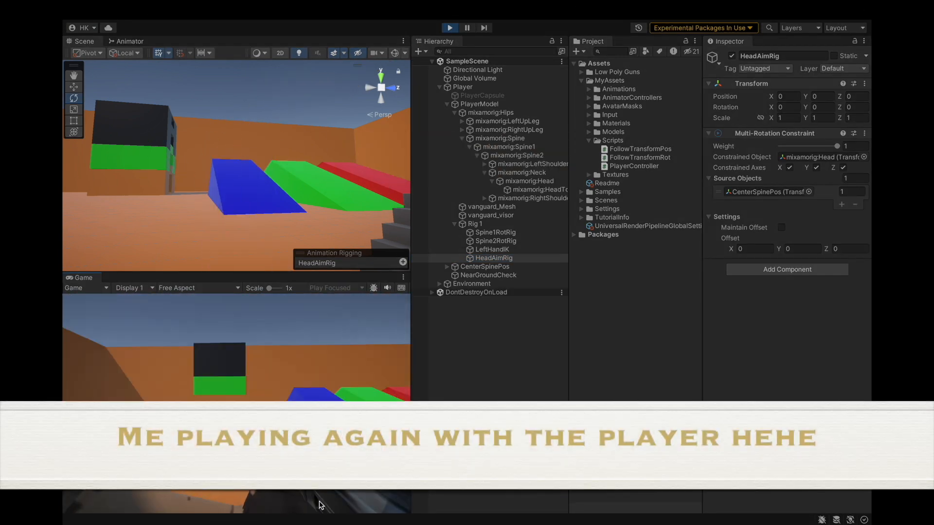
{"action": "key", "text": "w"}
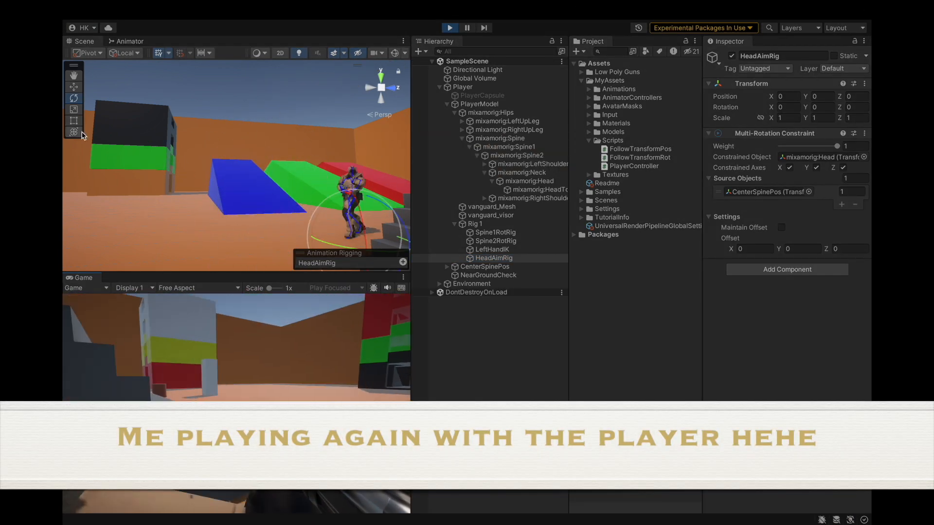
{"action": "key", "text": "w"}
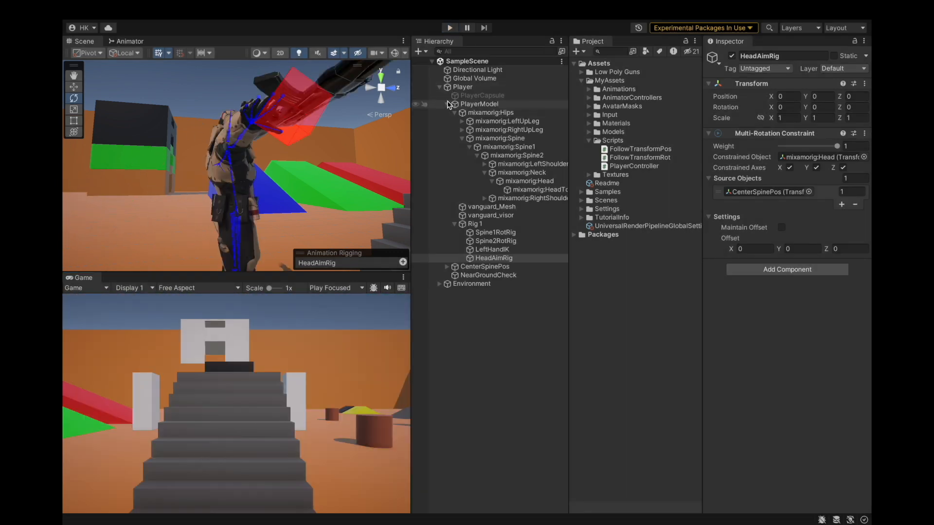
{"action": "left_click", "coordinate": [448, 104]}
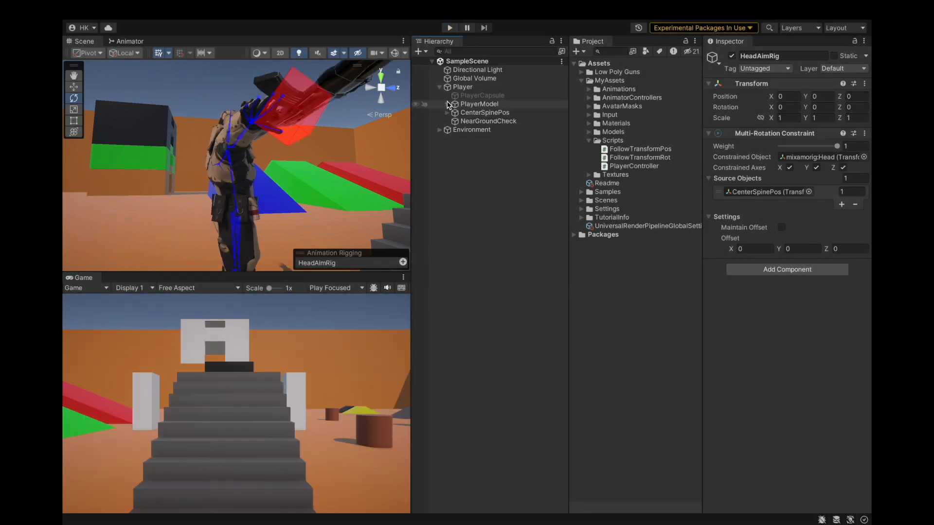
Save the project again.
{"action": "left_click", "coordinate": [129, 9]}
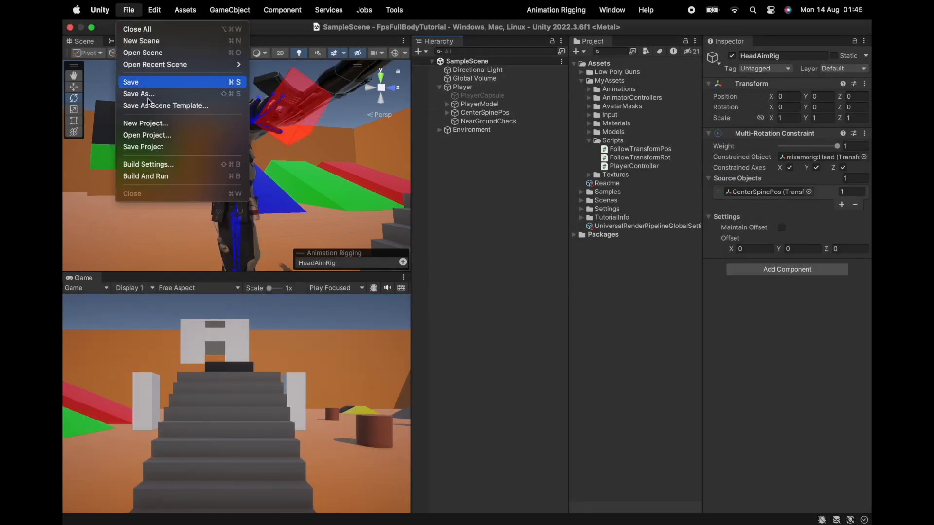
{"action": "left_click", "coordinate": [162, 146]}
{"action": "scroll", "coordinate": [236, 193], "scroll_direction": "down", "scroll_amount": 8}
{"action": "left_click_drag", "start_coordinate": [235, 192], "coordinate": [185, 189], "text": "alt"}
{"action": "left_click_drag", "start_coordinate": [321, 173], "coordinate": [217, 177], "text": "alt"}
{"action": "left_click", "coordinate": [465, 153]}
{"action": "left_click_drag", "start_coordinate": [290, 156], "coordinate": [301, 176], "text": "alt"}
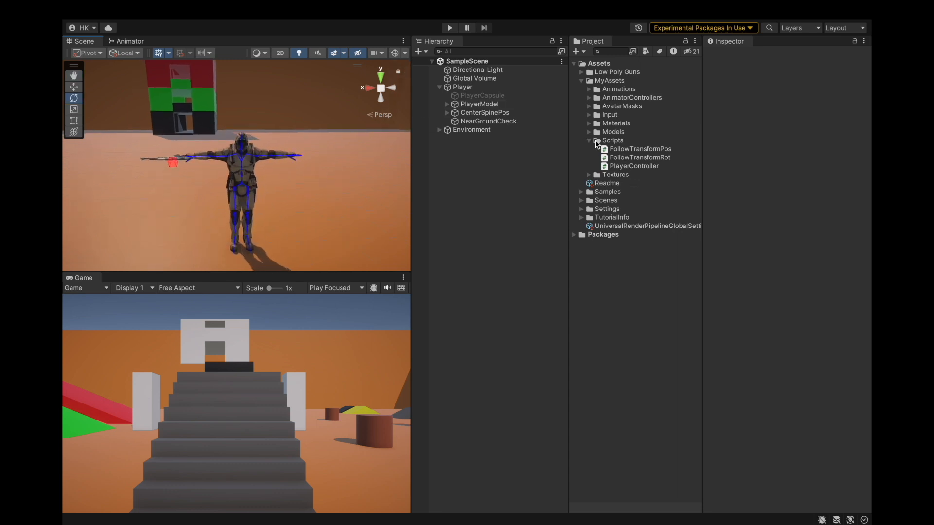
Inspect the FollowTransformRot script and the Player and PlayerModel objects' components.
{"action": "left_click", "coordinate": [620, 159]}
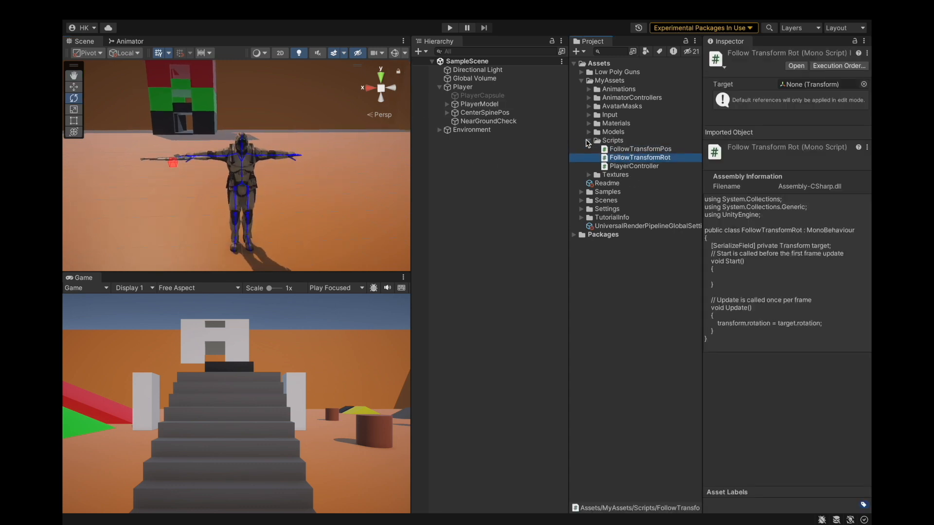
{"action": "left_click", "coordinate": [589, 140]}
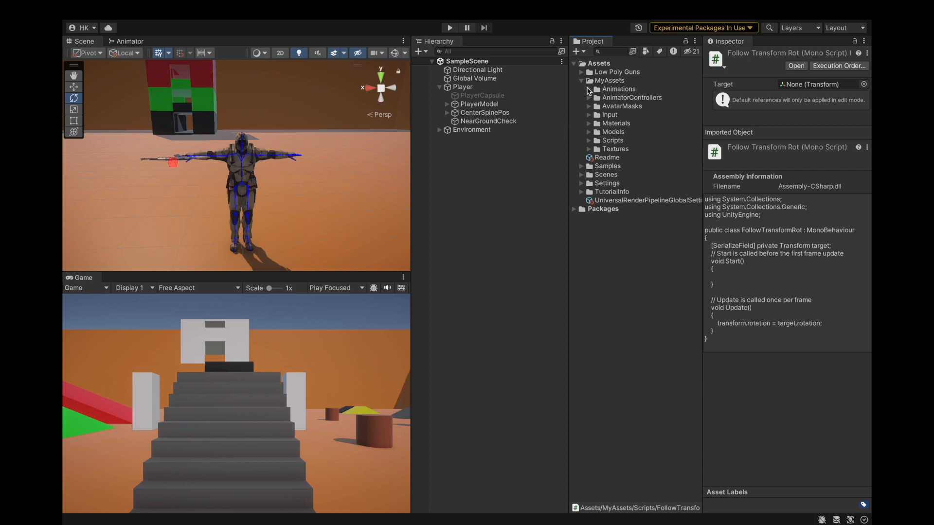
{"action": "left_click", "coordinate": [581, 81]}
{"action": "left_click", "coordinate": [492, 178]}
{"action": "left_click", "coordinate": [482, 104]}
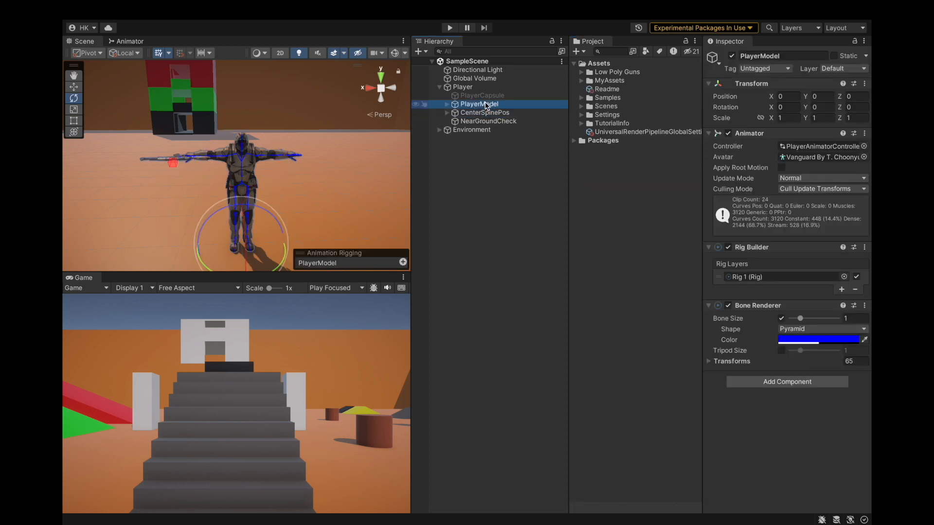
{"action": "left_click", "coordinate": [485, 96]}
{"action": "left_click", "coordinate": [485, 88]}
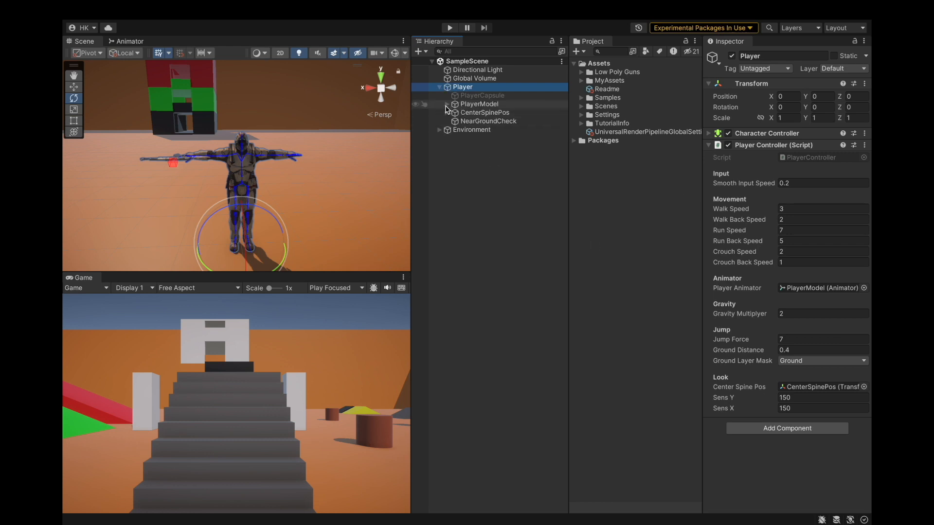
Reorder Rig 1's constraints so HeadAimRig sits above LeftHandIK.
{"action": "left_click", "coordinate": [447, 104]}
{"action": "left_click", "coordinate": [462, 138]}
{"action": "left_click", "coordinate": [454, 112]}
{"action": "left_click", "coordinate": [455, 138]}
{"action": "left_click", "coordinate": [455, 140]}
{"action": "left_click", "coordinate": [464, 139]}
{"action": "left_click", "coordinate": [480, 147]}
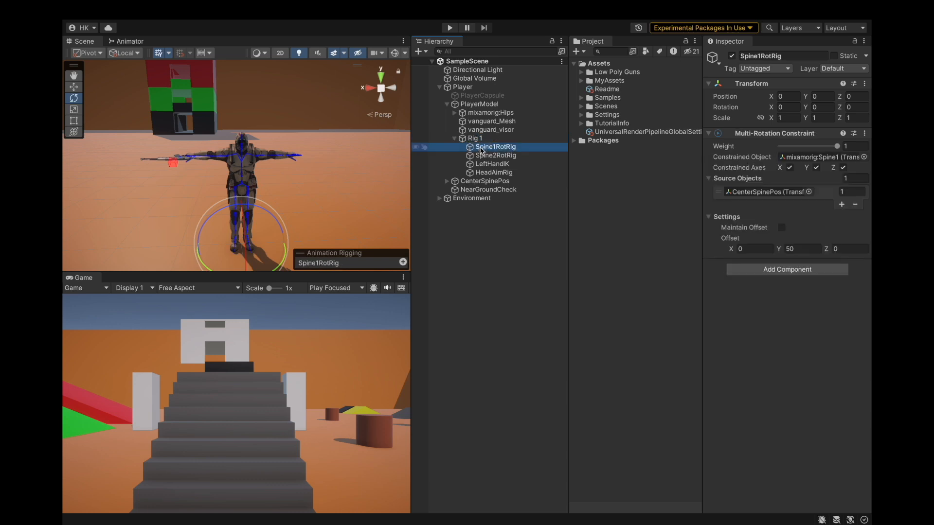
{"action": "left_click", "coordinate": [491, 173]}
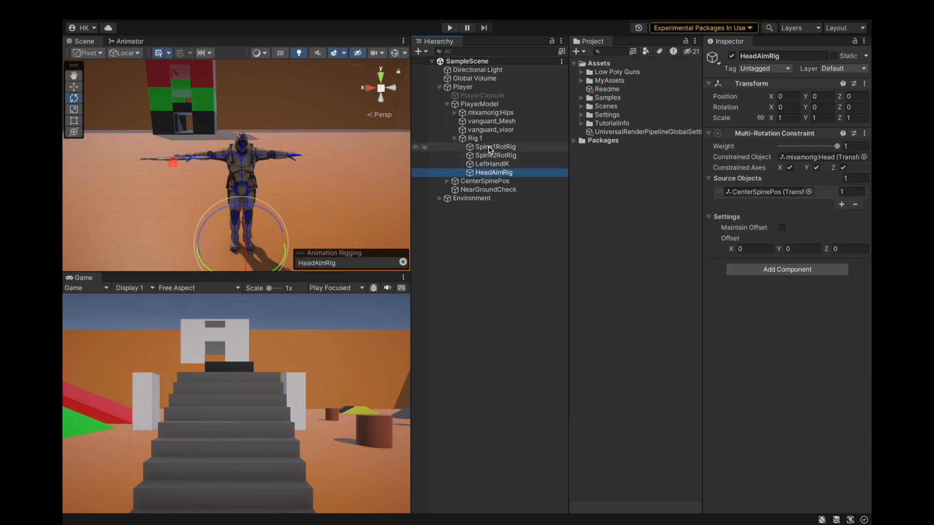
{"action": "left_click", "coordinate": [486, 147], "text": "shift"}
{"action": "left_click", "coordinate": [501, 149]}
{"action": "left_click", "coordinate": [501, 155]}
{"action": "left_click", "coordinate": [504, 165]}
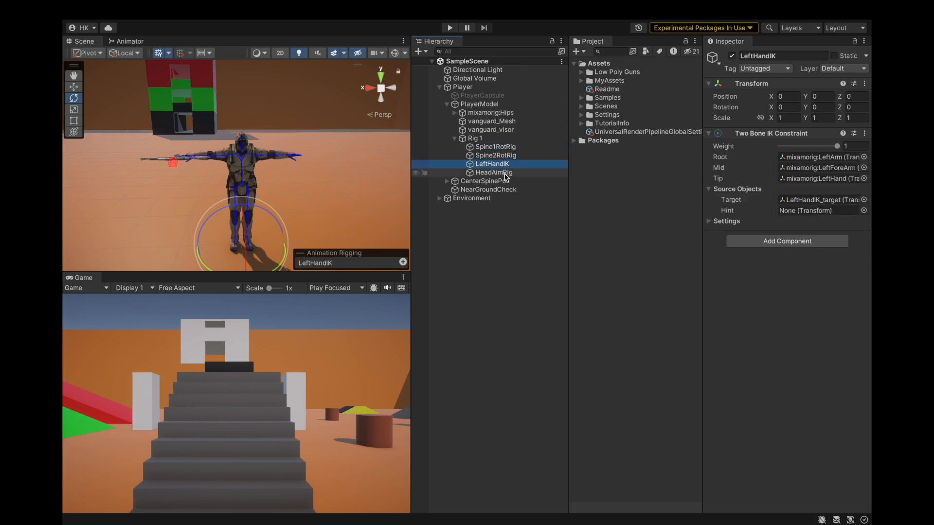
{"action": "left_click", "coordinate": [505, 174]}
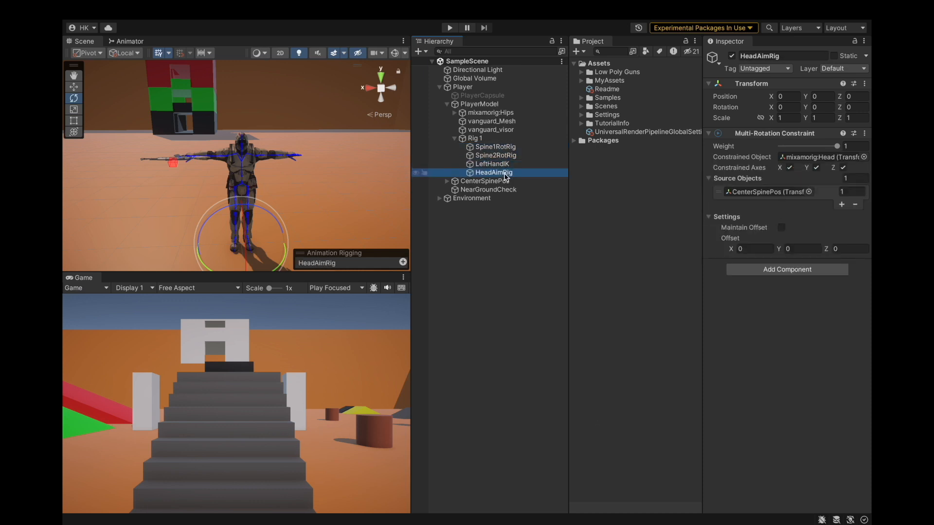
{"action": "left_click_drag", "start_coordinate": [508, 165], "coordinate": [507, 177]}
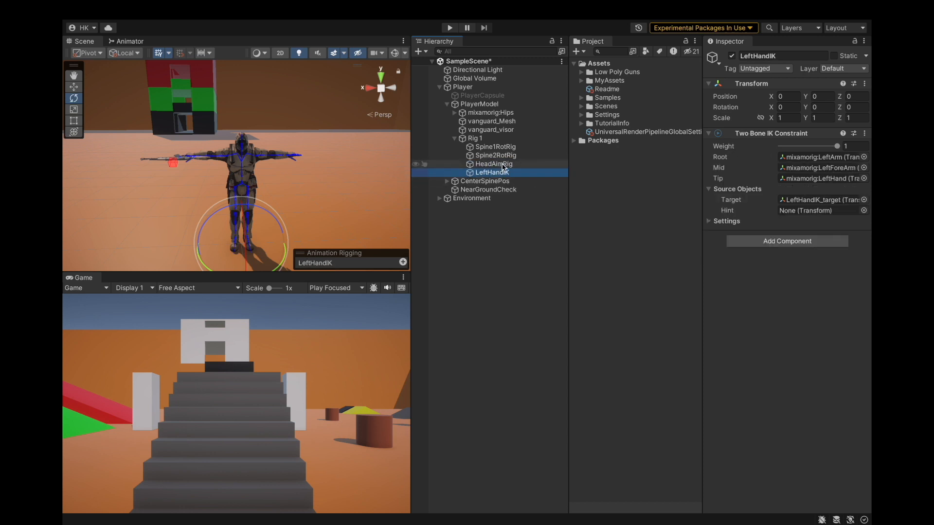
Compare the Spine1RotRig and Spine2RotRig Multi-Rotation Constraint settings.
{"action": "left_click", "coordinate": [506, 165]}
{"action": "left_click", "coordinate": [504, 156]}
{"action": "left_click", "coordinate": [506, 149]}
{"action": "left_click", "coordinate": [506, 154]}
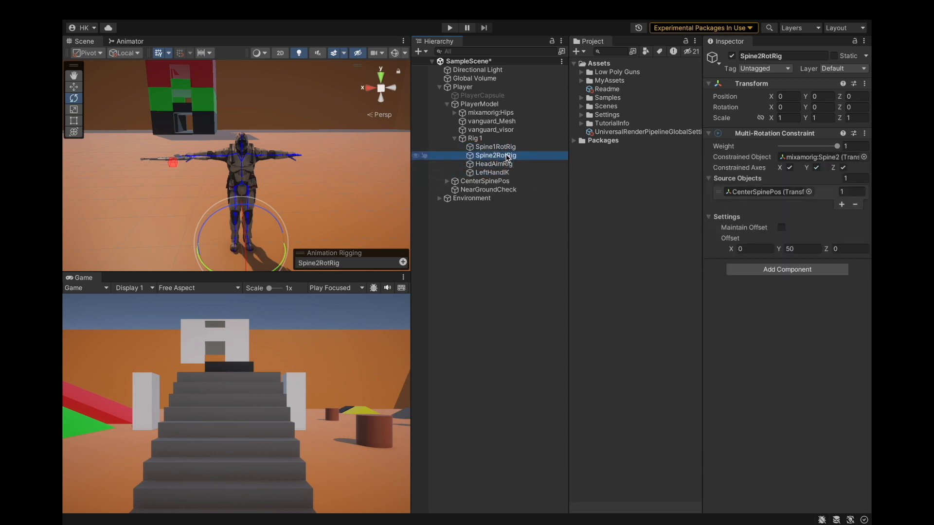
{"action": "left_click", "coordinate": [509, 149]}
{"action": "left_click", "coordinate": [507, 155]}
{"action": "left_click", "coordinate": [508, 149]}
{"action": "left_click", "coordinate": [507, 155]}
{"action": "left_click", "coordinate": [509, 149]}
{"action": "left_click", "coordinate": [509, 156]}
{"action": "left_click", "coordinate": [509, 148]}
{"action": "left_click", "coordinate": [510, 155]}
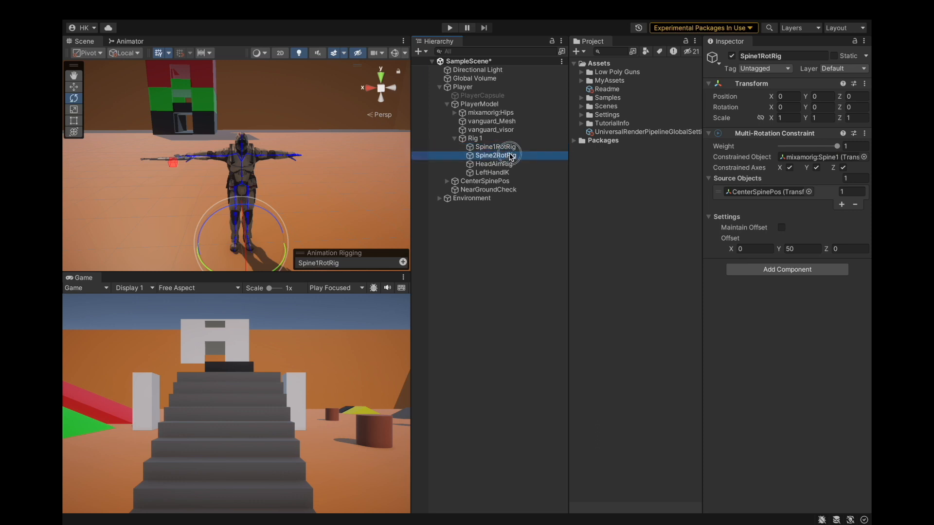
{"action": "left_click", "coordinate": [512, 148]}
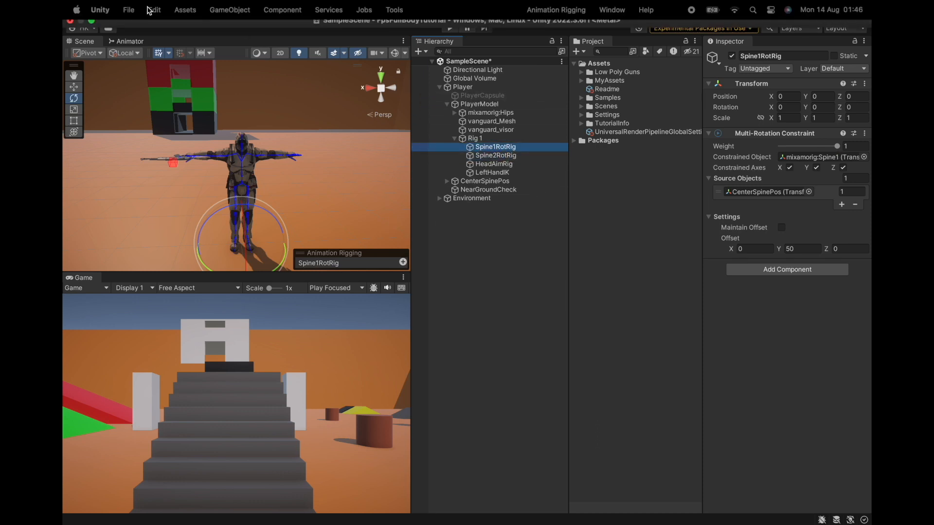
Save the project and close the Animator tab.
{"action": "left_click", "coordinate": [129, 10]}
{"action": "left_click", "coordinate": [146, 153]}
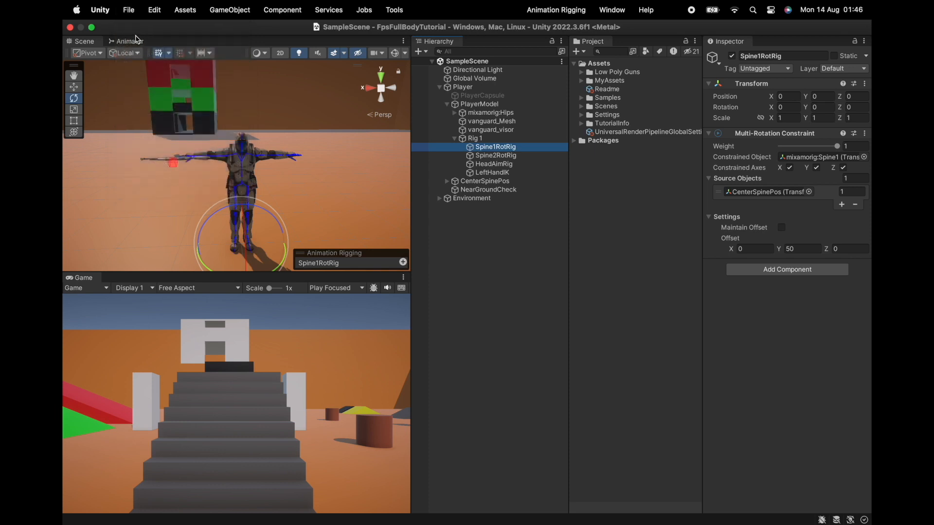
{"action": "right_click", "coordinate": [130, 41]}
{"action": "left_click", "coordinate": [141, 77]}
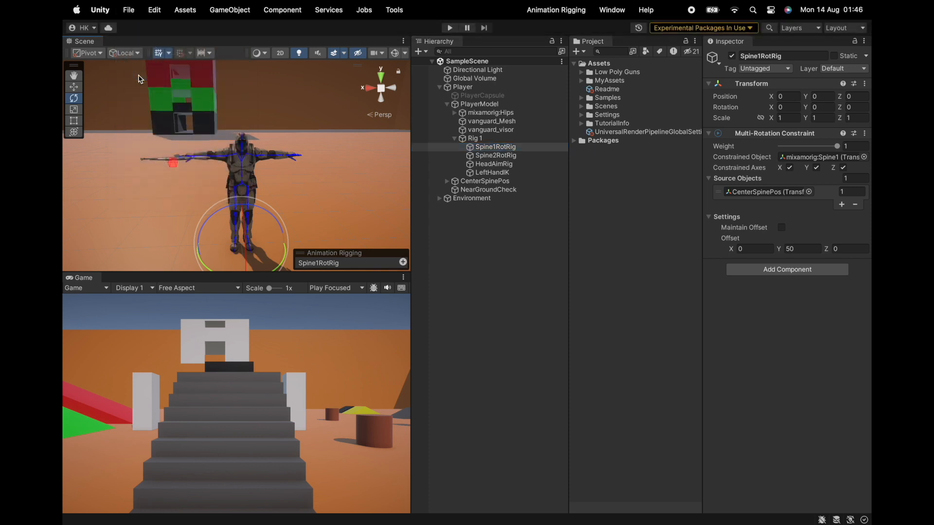
Save the project.
{"action": "left_click", "coordinate": [128, 10]}
{"action": "left_click", "coordinate": [132, 151]}
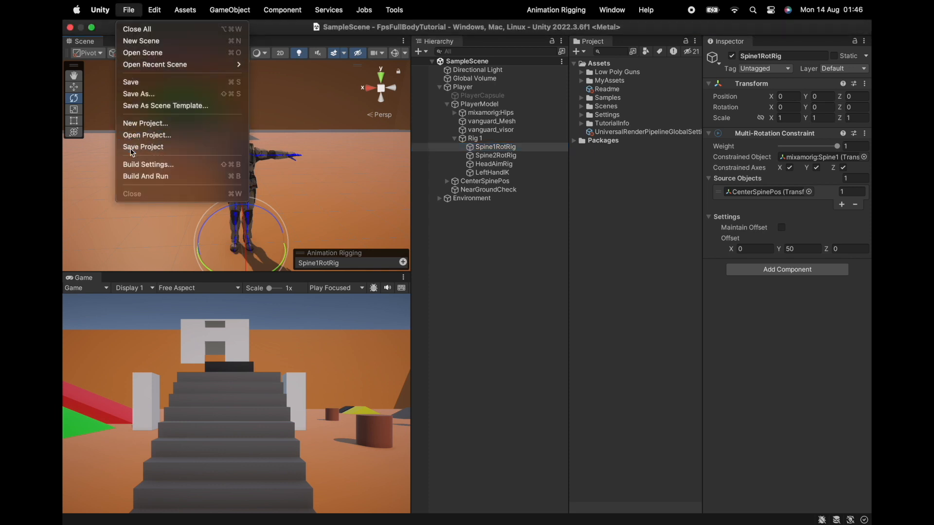
{"action": "left_click_drag", "start_coordinate": [247, 178], "coordinate": [213, 146], "text": "alt"}
{"action": "left_click_drag", "start_coordinate": [275, 193], "coordinate": [215, 162], "text": "alt"}
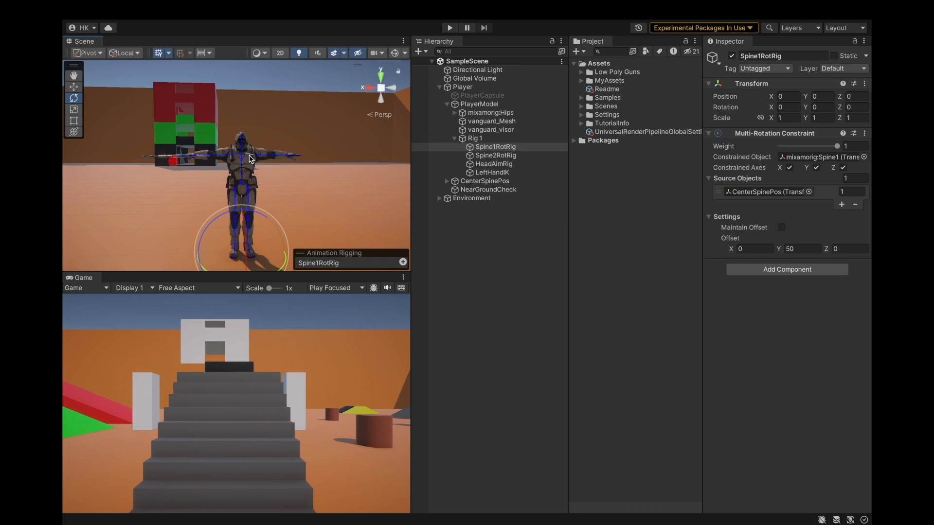
{"action": "left_click_drag", "start_coordinate": [224, 161], "coordinate": [334, 203], "text": "alt"}
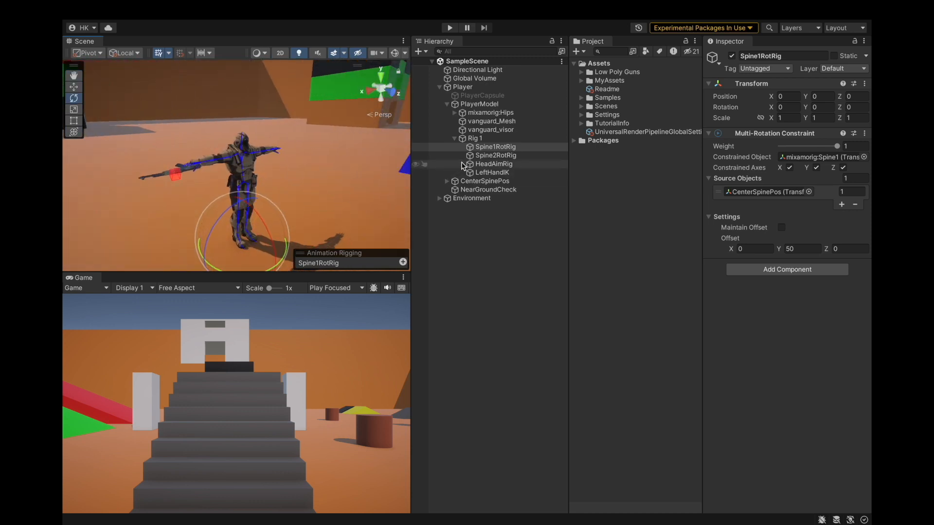
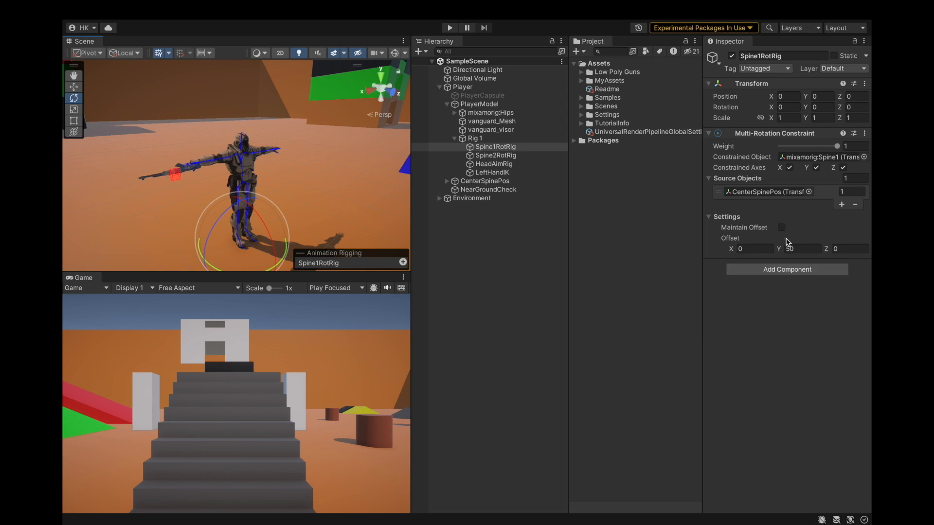
Inspect the constraint objects under Rig 1 and collapse the Player hierarchy.
{"action": "left_click", "coordinate": [496, 155]}
{"action": "left_click", "coordinate": [506, 165]}
{"action": "left_click", "coordinate": [492, 173]}
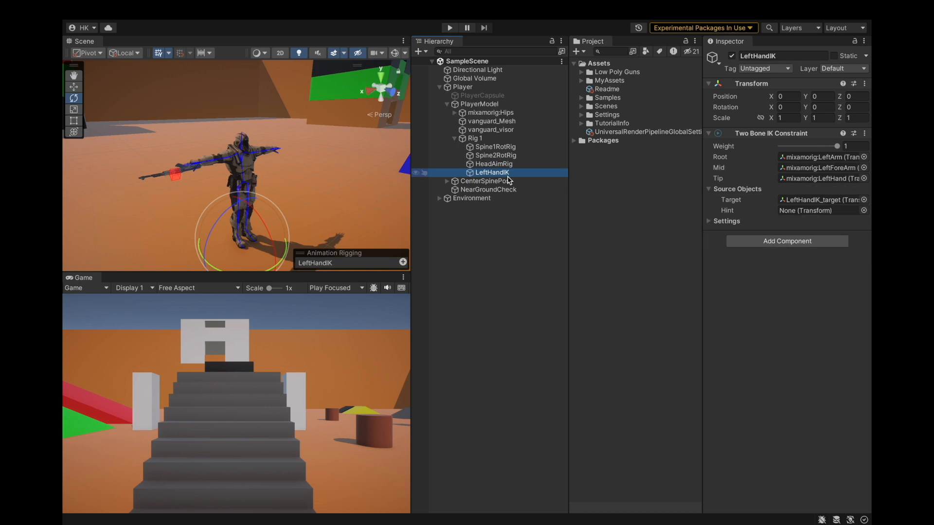
{"action": "left_click", "coordinate": [490, 130]}
{"action": "left_click", "coordinate": [455, 139]}
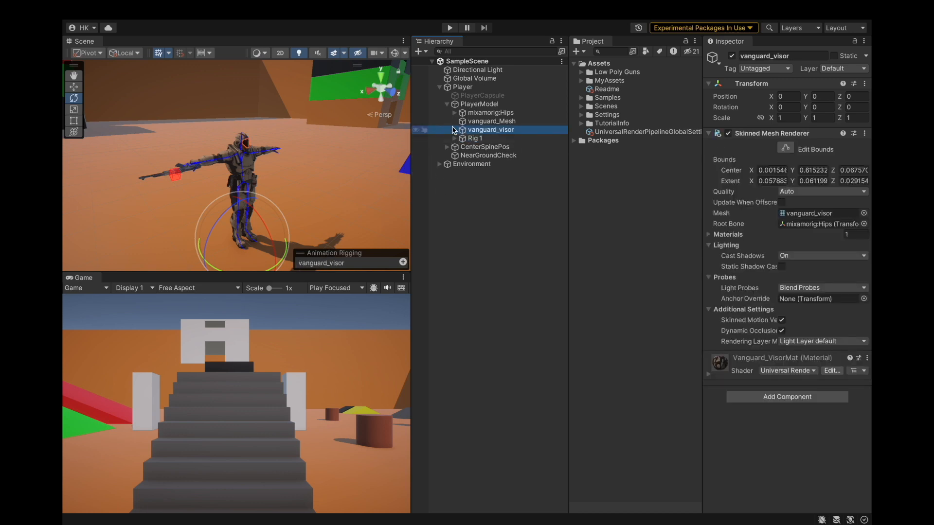
{"action": "left_click", "coordinate": [443, 105]}
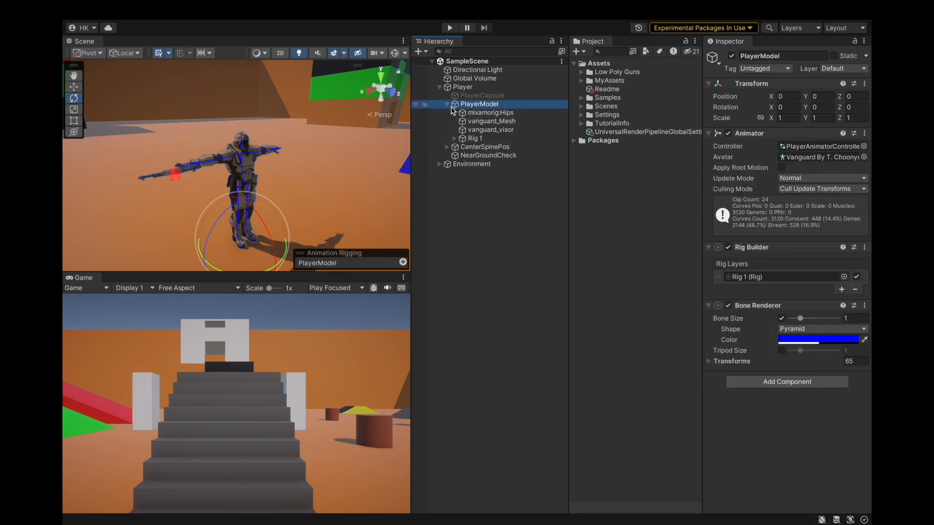
{"action": "left_click", "coordinate": [444, 104]}
{"action": "left_click", "coordinate": [439, 87]}
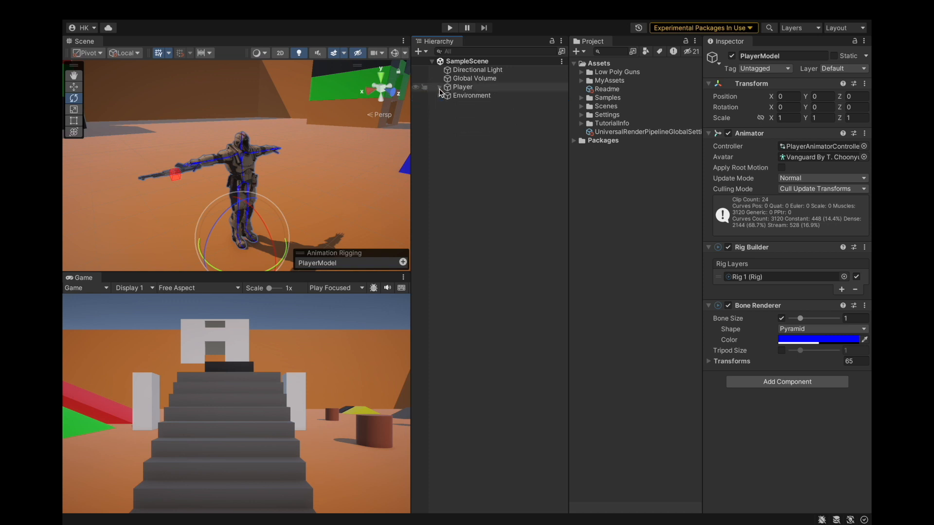
Open the Low Poly Guns models and set the assault2 material's shader to Universal Render Pipeline/Lit.
{"action": "left_click", "coordinate": [474, 120]}
{"action": "left_click", "coordinate": [580, 72]}
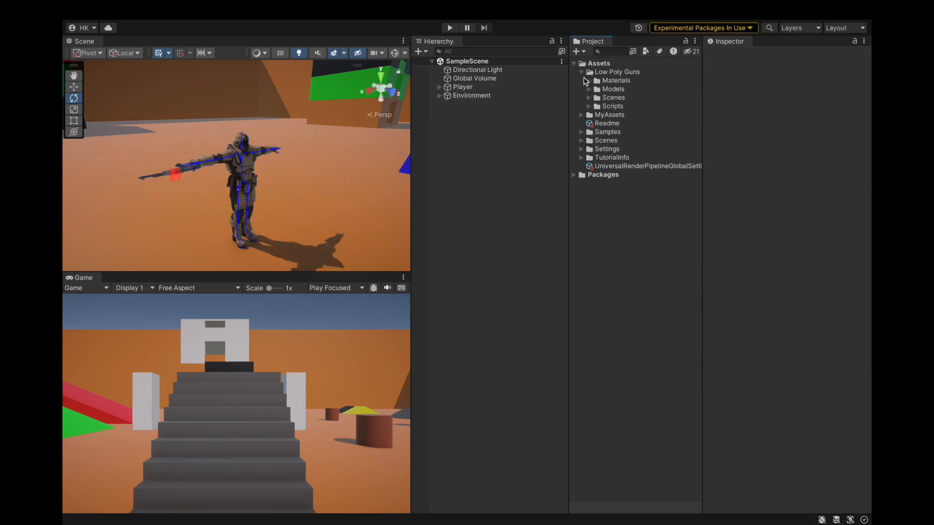
{"action": "left_click", "coordinate": [587, 81]}
{"action": "left_click", "coordinate": [589, 81]}
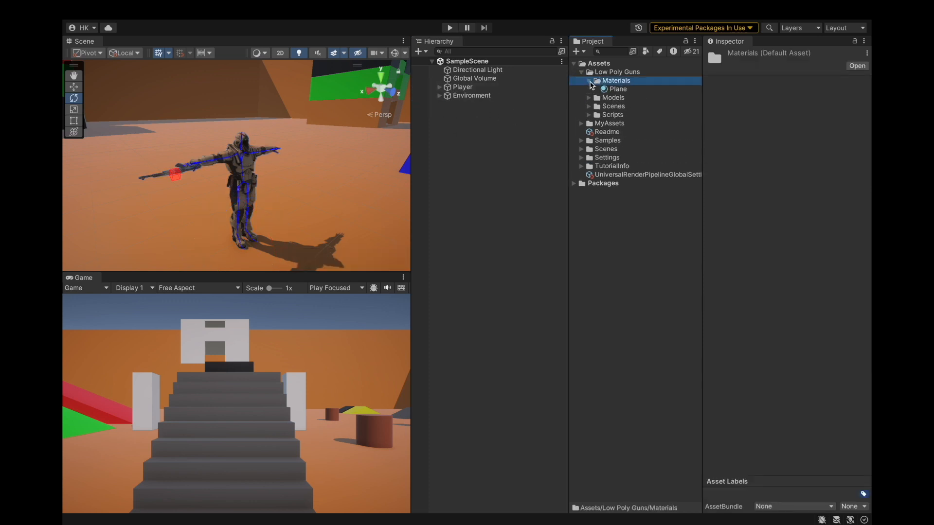
{"action": "left_click", "coordinate": [589, 80]}
{"action": "left_click", "coordinate": [590, 90]}
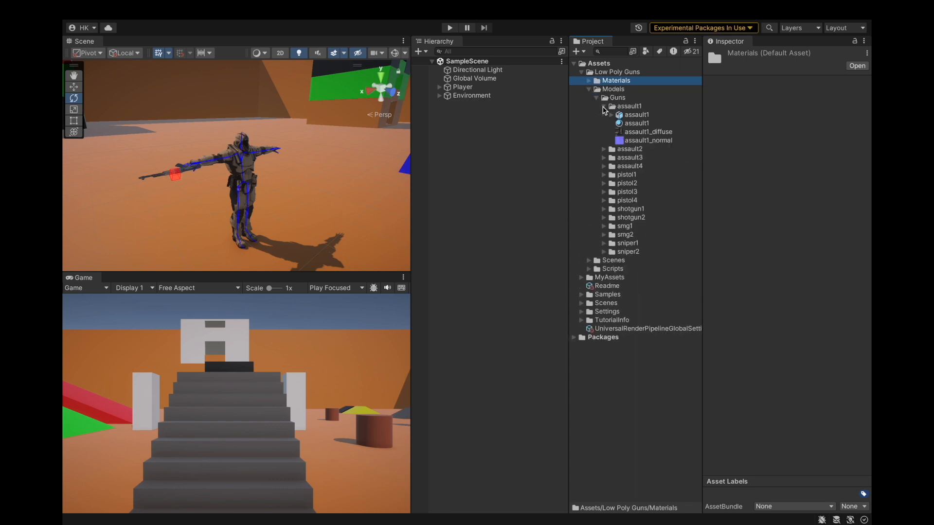
{"action": "left_click", "coordinate": [604, 107]}
{"action": "left_click", "coordinate": [603, 115]}
{"action": "left_click", "coordinate": [637, 123]}
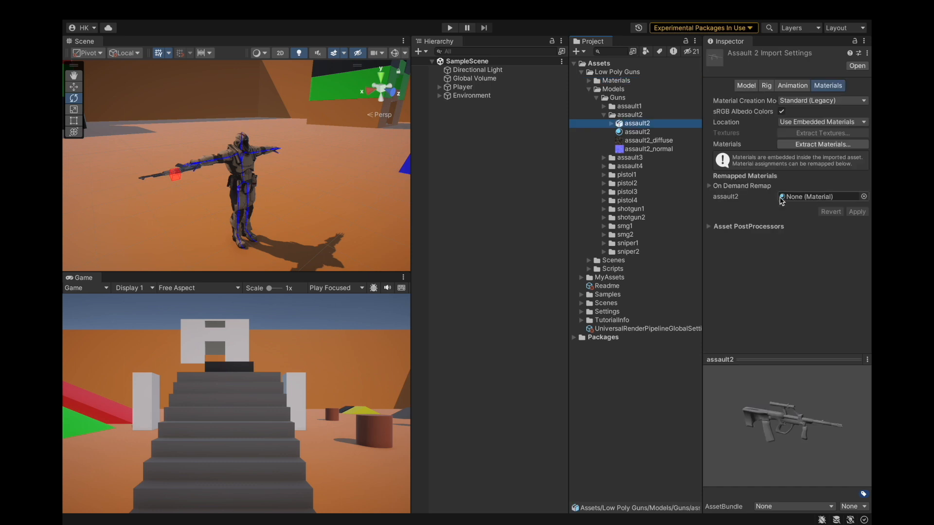
{"action": "double_click", "coordinate": [799, 197]}
{"action": "left_click", "coordinate": [782, 66]}
{"action": "left_click", "coordinate": [759, 202]}
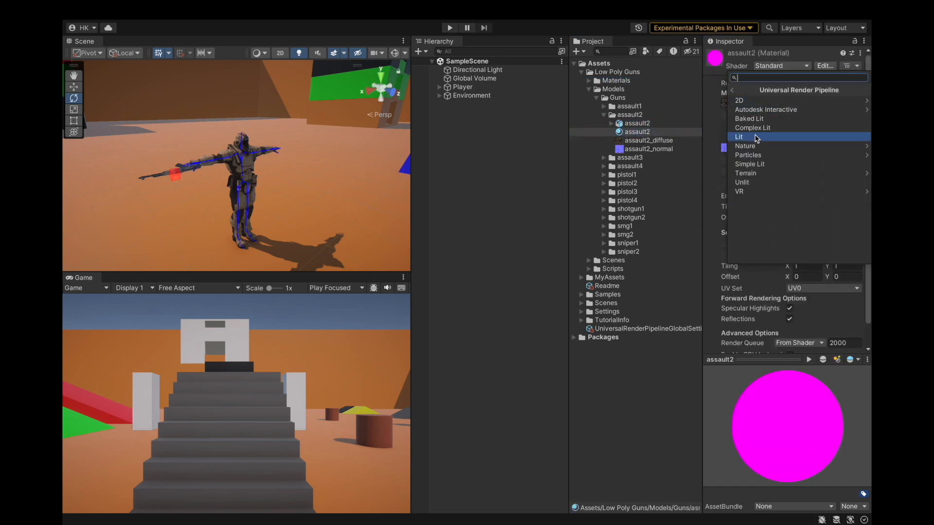
{"action": "left_click", "coordinate": [750, 136]}
Open the assault3 material and try to switch its shader to Universal Render Pipeline.
{"action": "left_click", "coordinate": [637, 123]}
{"action": "left_click", "coordinate": [603, 115]}
{"action": "left_click", "coordinate": [604, 123]}
{"action": "left_click", "coordinate": [629, 132]}
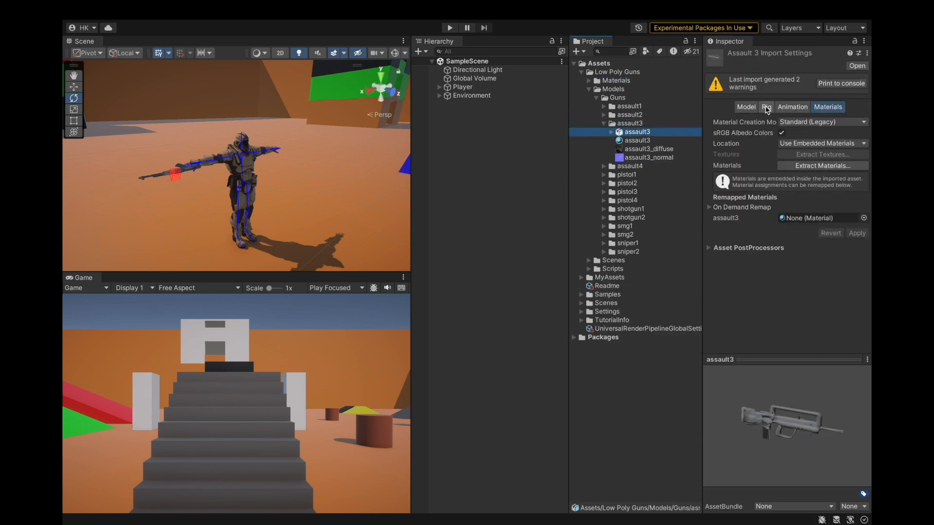
{"action": "double_click", "coordinate": [812, 218]}
{"action": "left_click", "coordinate": [782, 66]}
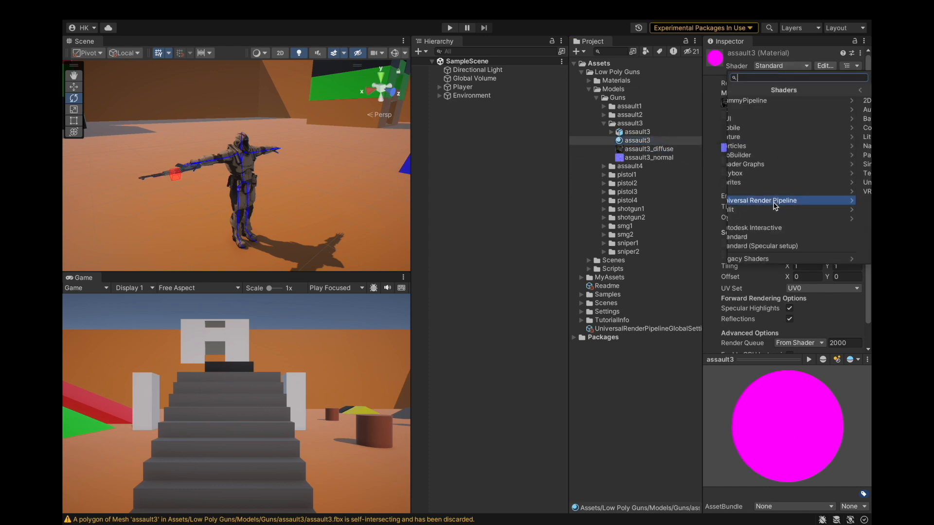
{"action": "left_click", "coordinate": [759, 202]}
{"action": "left_click", "coordinate": [644, 149]}
Apply the remapped material on the assault4 model's import settings.
{"action": "left_click", "coordinate": [638, 132]}
{"action": "left_click", "coordinate": [603, 123]}
{"action": "left_click", "coordinate": [604, 132]}
{"action": "left_click", "coordinate": [629, 140]}
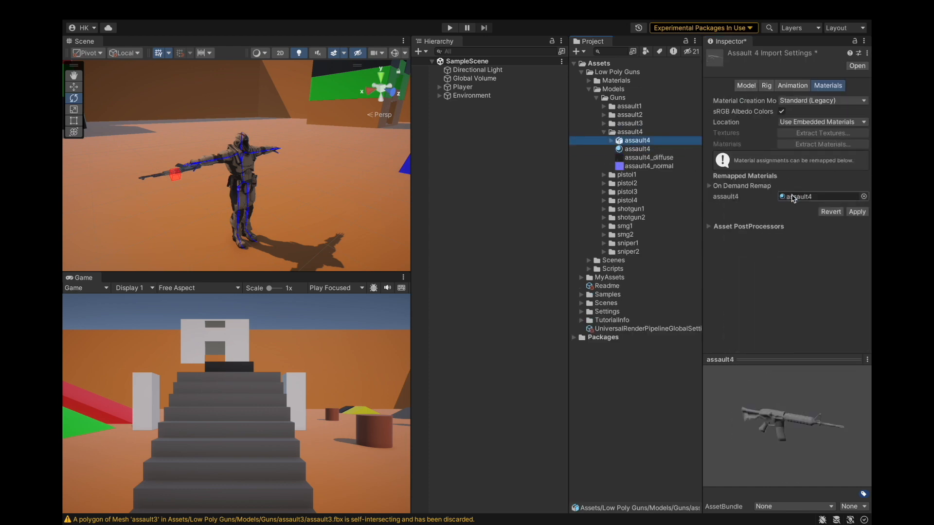
{"action": "left_click", "coordinate": [857, 212]}
Set the assault4 material's shader to Universal Render Pipeline/Lit and assign assault4_diffuse as its Base Map.
{"action": "left_click", "coordinate": [638, 149]}
{"action": "left_click", "coordinate": [782, 66]}
{"action": "left_click", "coordinate": [759, 201]}
{"action": "left_click", "coordinate": [783, 136]}
{"action": "left_click", "coordinate": [647, 158]}
{"action": "left_click", "coordinate": [644, 149]}
{"action": "left_click_drag", "start_coordinate": [645, 157], "coordinate": [727, 167]}
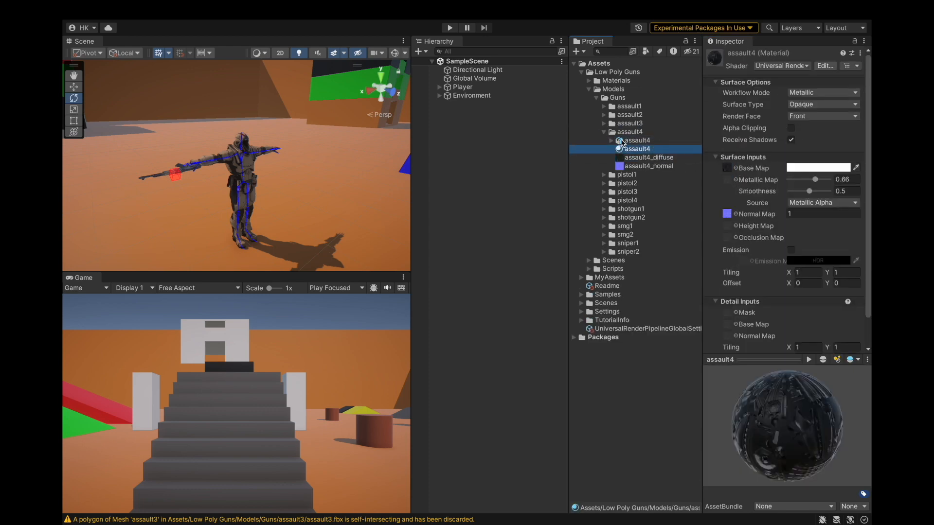
Remap the pistol1 model's material slot to the pistol1 material and apply.
{"action": "left_click", "coordinate": [633, 140]}
{"action": "left_click", "coordinate": [604, 132]}
{"action": "left_click", "coordinate": [603, 140]}
{"action": "left_click", "coordinate": [605, 183]}
{"action": "left_click", "coordinate": [604, 141]}
{"action": "left_click", "coordinate": [606, 149]}
{"action": "left_click", "coordinate": [605, 149]}
{"action": "left_click", "coordinate": [605, 141]}
{"action": "left_click", "coordinate": [644, 150]}
{"action": "left_click_drag", "start_coordinate": [652, 159], "coordinate": [785, 193]}
{"action": "left_click", "coordinate": [857, 212]}
Set the pistol1 material's shader to Universal Render Pipeline/Lit and assign pistol1_diffuse as its Base Map.
{"action": "left_click", "coordinate": [665, 158]}
{"action": "left_click", "coordinate": [782, 65]}
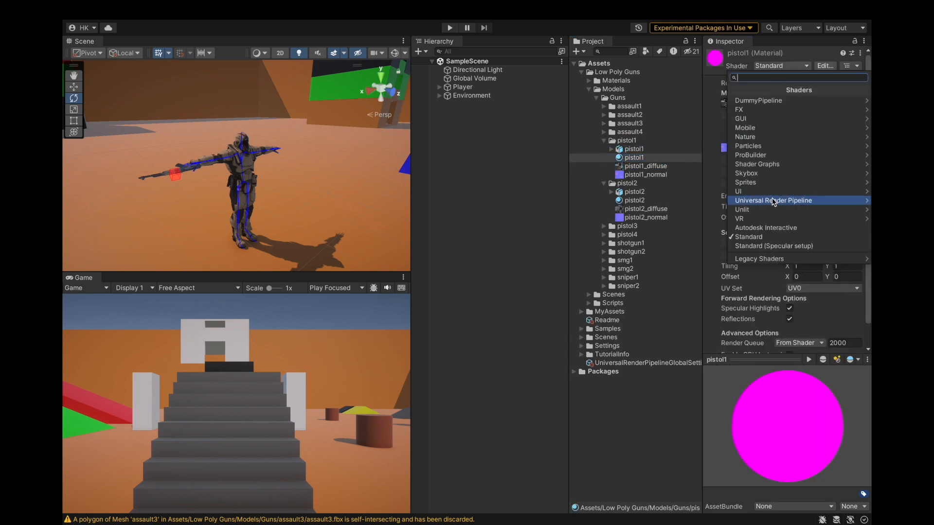
{"action": "left_click", "coordinate": [773, 202]}
{"action": "left_click", "coordinate": [784, 137]}
{"action": "left_click_drag", "start_coordinate": [646, 166], "coordinate": [720, 167]}
Set the pistol2 material's shader to Universal Render Pipeline/Lit.
{"action": "left_click", "coordinate": [604, 140]}
{"action": "left_click", "coordinate": [639, 158]}
{"action": "left_click", "coordinate": [634, 166]}
{"action": "left_click", "coordinate": [781, 65]}
{"action": "left_click", "coordinate": [773, 201]}
{"action": "left_click", "coordinate": [783, 137]}
Remap the pistol3 model's material slot to the pistol3 material and apply.
{"action": "left_click", "coordinate": [604, 149]}
{"action": "left_click", "coordinate": [604, 158]}
{"action": "left_click", "coordinate": [635, 167]}
{"action": "left_click_drag", "start_coordinate": [635, 174], "coordinate": [792, 197]}
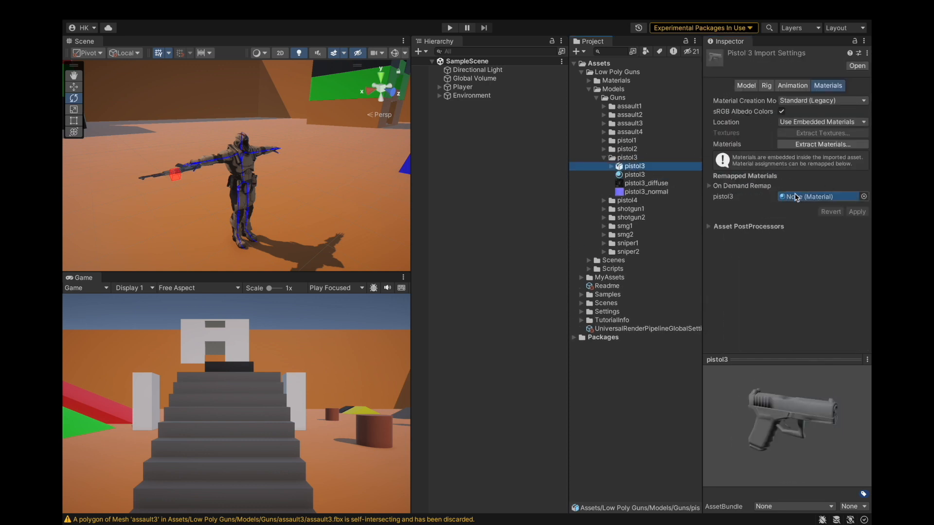
{"action": "left_click", "coordinate": [857, 212]}
Set the pistol3 material's shader to Universal Render Pipeline/Lit.
{"action": "left_click", "coordinate": [635, 174]}
{"action": "left_click", "coordinate": [781, 67]}
{"action": "left_click", "coordinate": [775, 201]}
{"action": "left_click", "coordinate": [783, 137]}
Apply the remapped material on the pistol4 model's import settings.
{"action": "left_click", "coordinate": [604, 158]}
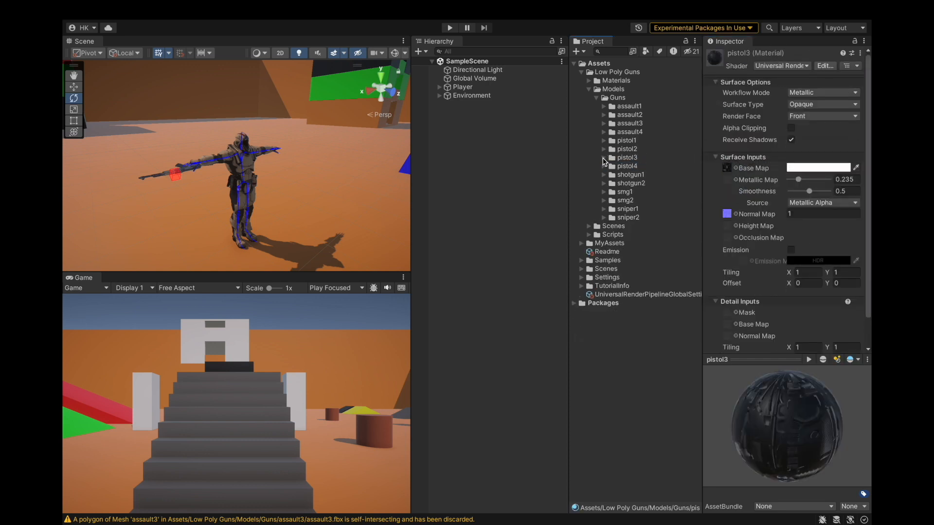
{"action": "left_click", "coordinate": [604, 166]}
{"action": "left_click", "coordinate": [635, 174]}
{"action": "left_click_drag", "start_coordinate": [807, 203], "coordinate": [808, 202]}
{"action": "left_click", "coordinate": [857, 211]}
Set the pistol4 material's shader to Universal Render Pipeline/Lit.
{"action": "left_click", "coordinate": [635, 183]}
{"action": "left_click", "coordinate": [781, 65]}
{"action": "left_click", "coordinate": [773, 201]}
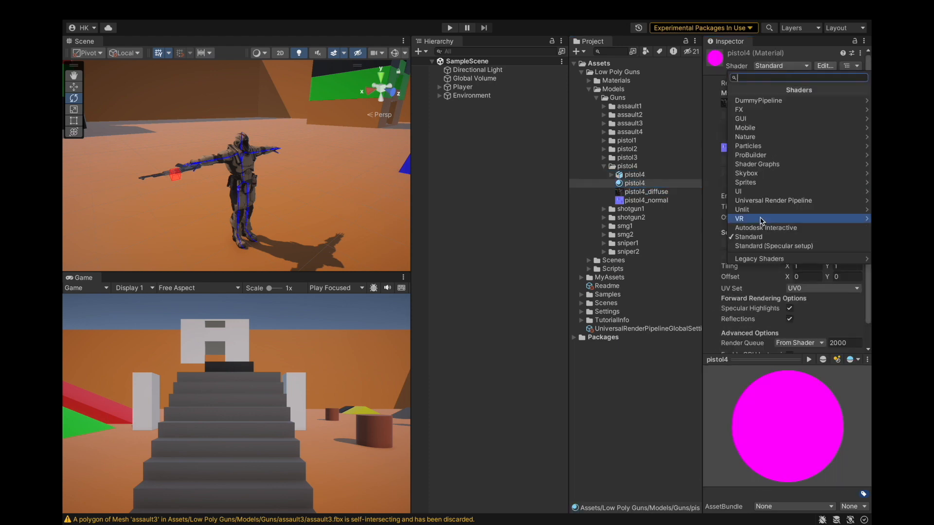
{"action": "left_click", "coordinate": [783, 137]}
Expand the remaining gun folders and set the shotgun1 material's shader to Universal Render Pipeline/Lit.
{"action": "left_click", "coordinate": [604, 166]}
{"action": "left_click", "coordinate": [604, 174]}
{"action": "left_click", "coordinate": [603, 218]}
{"action": "left_click", "coordinate": [604, 261]}
{"action": "left_click", "coordinate": [603, 303]}
{"action": "left_click", "coordinate": [604, 346]}
{"action": "left_click", "coordinate": [604, 389]}
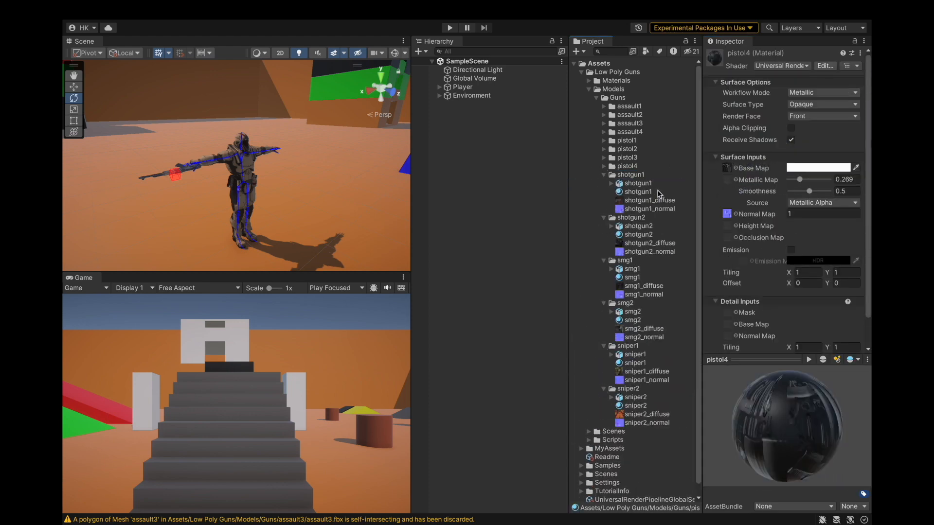
{"action": "left_click", "coordinate": [635, 183]}
{"action": "left_click", "coordinate": [634, 191]}
{"action": "left_click", "coordinate": [782, 66]}
{"action": "left_click", "coordinate": [771, 138]}
{"action": "left_click", "coordinate": [129, 10]}
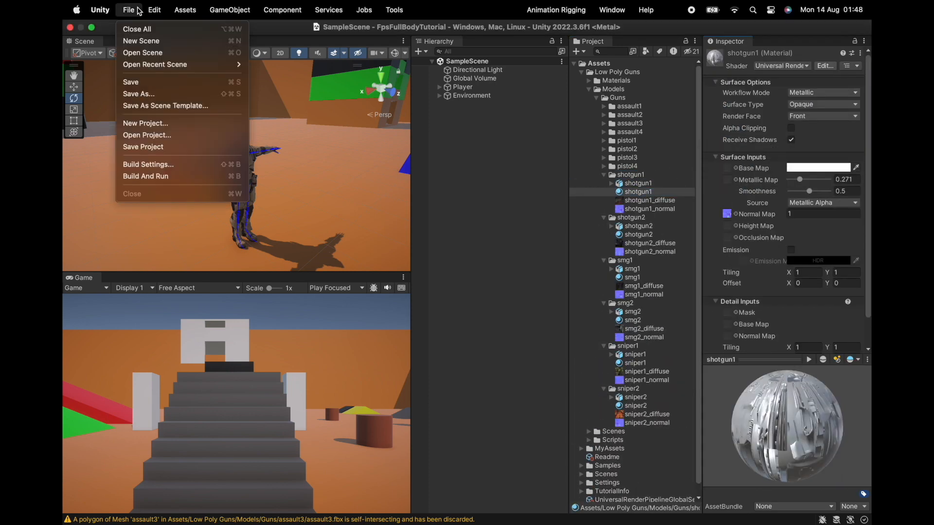
{"action": "mouse_move", "coordinate": [195, 429]}
{"action": "mouse_move", "coordinate": [349, 429]}
{"action": "left_click", "coordinate": [448, 429]}
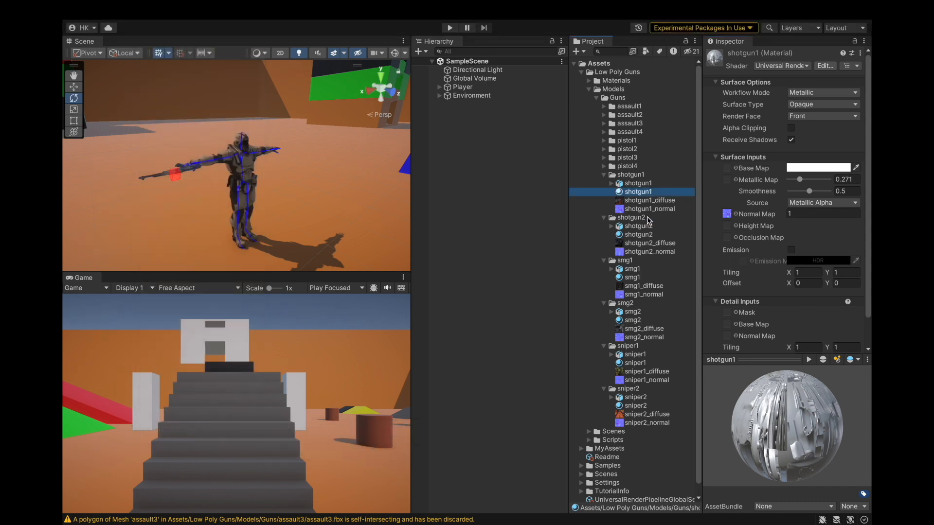
Convert the shotgun2, smg1, smg2, sniper1 and sniper2 materials from Built-in to URP.
{"action": "left_click", "coordinate": [638, 235]}
{"action": "scroll", "coordinate": [635, 244], "scroll_direction": "down", "scroll_amount": 1}
{"action": "left_click", "coordinate": [633, 267], "text": "super"}
{"action": "left_click", "coordinate": [632, 309], "text": "super"}
{"action": "left_click", "coordinate": [637, 353], "text": "super"}
{"action": "left_click", "coordinate": [636, 395], "text": "super"}
{"action": "left_click", "coordinate": [151, 9]}
{"action": "mouse_move", "coordinate": [156, 432]}
{"action": "mouse_move", "coordinate": [317, 426]}
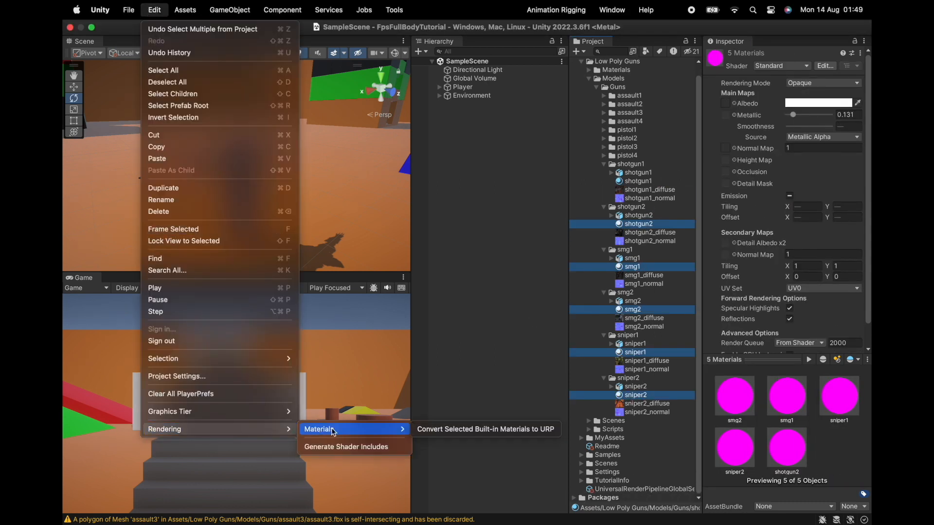
{"action": "left_click", "coordinate": [452, 430]}
{"action": "left_click", "coordinate": [483, 223]}
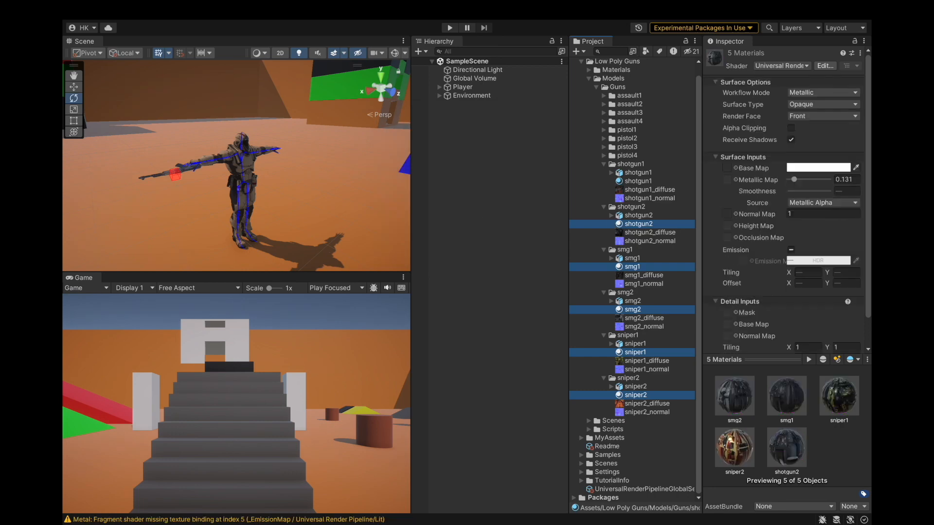
Remap the shotgun2 model's material slot to the shotgun2 material and apply.
{"action": "left_click", "coordinate": [634, 224]}
{"action": "left_click", "coordinate": [629, 259]}
{"action": "left_click", "coordinate": [611, 259]}
{"action": "left_click", "coordinate": [611, 258]}
{"action": "left_click", "coordinate": [641, 174]}
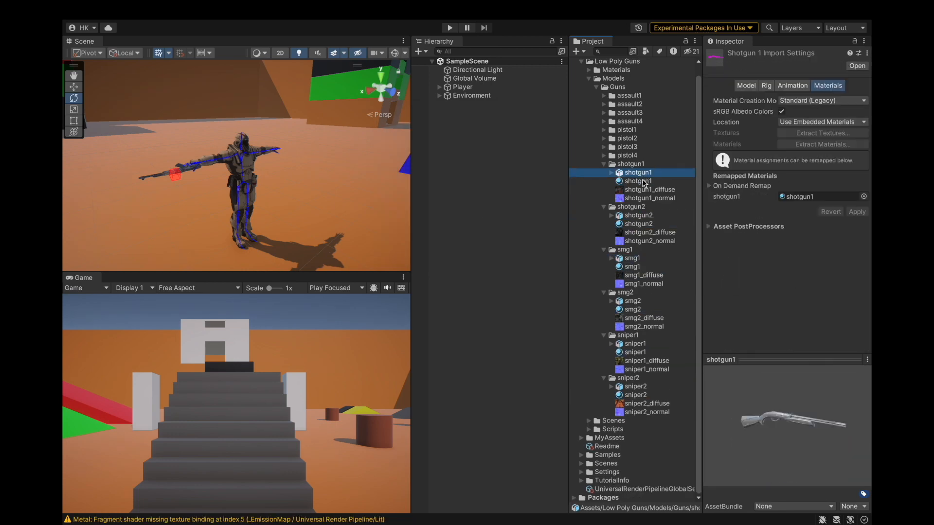
{"action": "left_click", "coordinate": [635, 181]}
{"action": "left_click", "coordinate": [631, 173]}
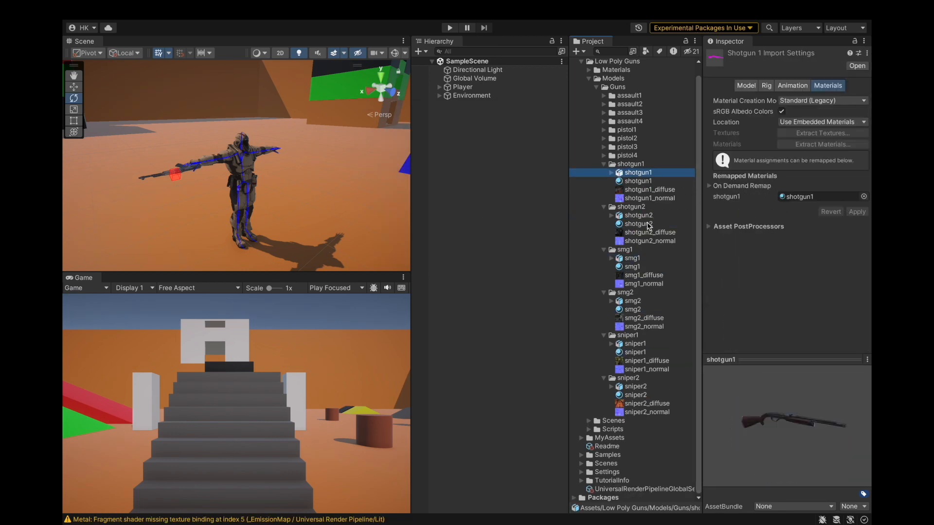
{"action": "left_click", "coordinate": [639, 224]}
{"action": "left_click", "coordinate": [641, 215]}
{"action": "left_click_drag", "start_coordinate": [640, 224], "coordinate": [818, 197]}
{"action": "left_click", "coordinate": [857, 212]}
Remap the smg1 model's material slot to the smg1 material and apply.
{"action": "left_click", "coordinate": [603, 164]}
{"action": "left_click", "coordinate": [604, 184]}
{"action": "left_click", "coordinate": [636, 201]}
{"action": "left_click_drag", "start_coordinate": [663, 208], "coordinate": [819, 197]}
{"action": "left_click", "coordinate": [857, 212]}
Remap the smg2 model's material slot to the smg2 material and apply.
{"action": "left_click", "coordinate": [604, 192]}
{"action": "left_click", "coordinate": [634, 209]}
{"action": "left_click_drag", "start_coordinate": [636, 217], "coordinate": [819, 197]}
{"action": "left_click", "coordinate": [858, 212]}
Remap the sniper1 and sniper2 models' material slots to their materials and apply.
{"action": "left_click", "coordinate": [603, 201]}
{"action": "left_click", "coordinate": [636, 217]}
{"action": "left_click", "coordinate": [857, 213]}
{"action": "left_click_drag", "start_coordinate": [652, 226], "coordinate": [823, 192]}
{"action": "left_click", "coordinate": [604, 210]}
{"action": "left_click", "coordinate": [635, 226]}
{"action": "left_click", "coordinate": [857, 213]}
Collapse the gun folders and clear the Console's warning messages before closing it.
{"action": "left_click", "coordinate": [604, 217]}
{"action": "left_click", "coordinate": [630, 106]}
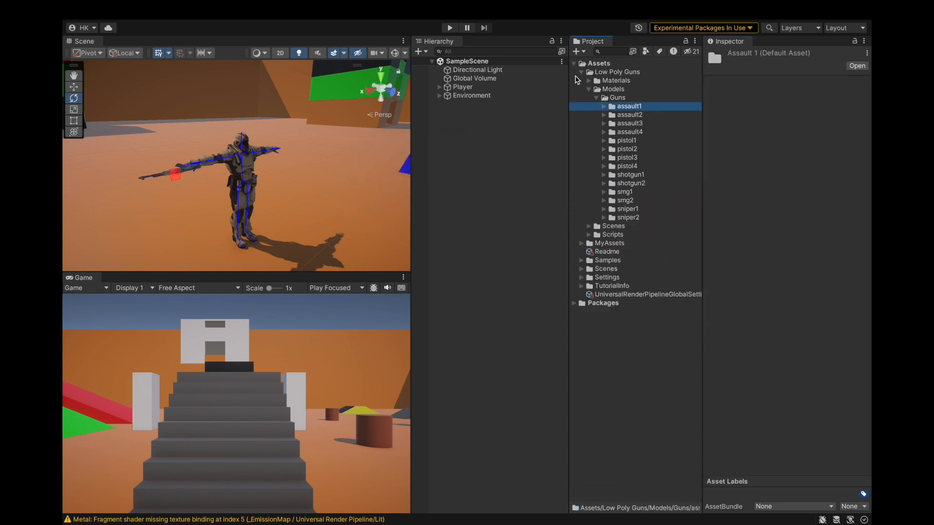
{"action": "left_click", "coordinate": [580, 72]}
{"action": "left_click", "coordinate": [196, 520]}
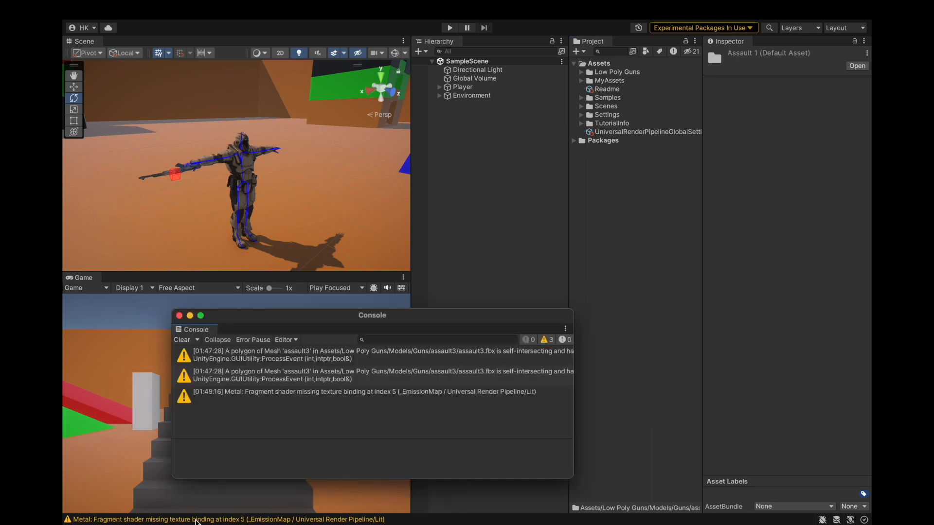
{"action": "left_click", "coordinate": [183, 340]}
{"action": "left_click", "coordinate": [179, 316]}
Save the project.
{"action": "left_click", "coordinate": [129, 9]}
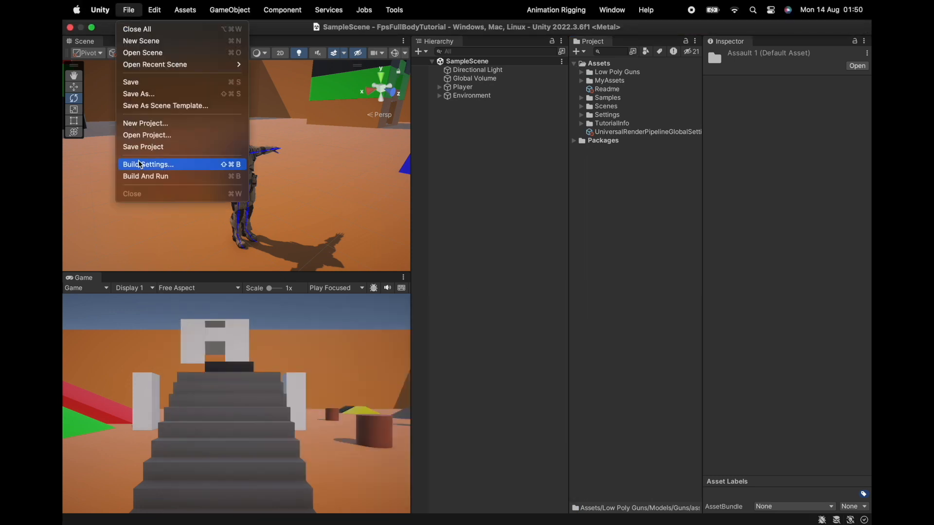
{"action": "left_click", "coordinate": [141, 147]}
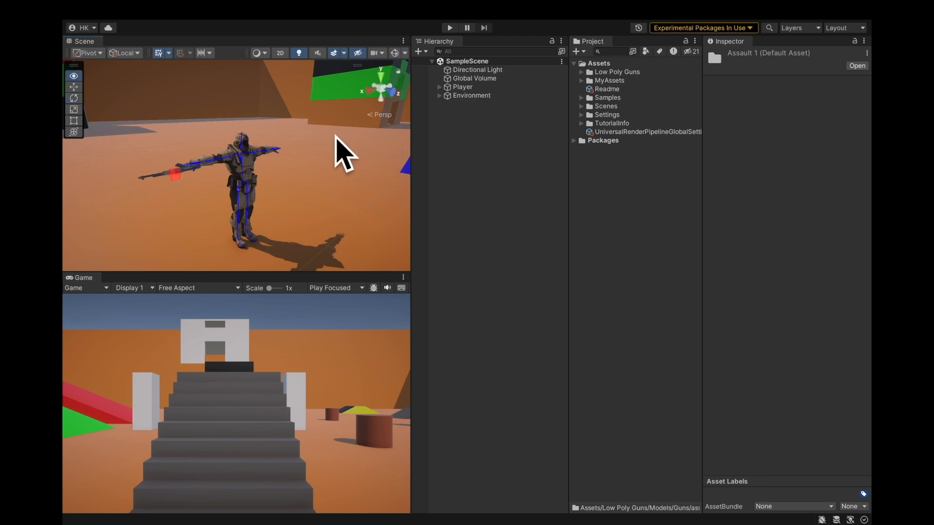
Copy the Transform component of LeftHandIK_target.
{"action": "left_click_drag", "start_coordinate": [344, 156], "coordinate": [257, 148], "text": "alt"}
{"action": "scroll", "coordinate": [206, 168], "scroll_direction": "up", "scroll_amount": 5}
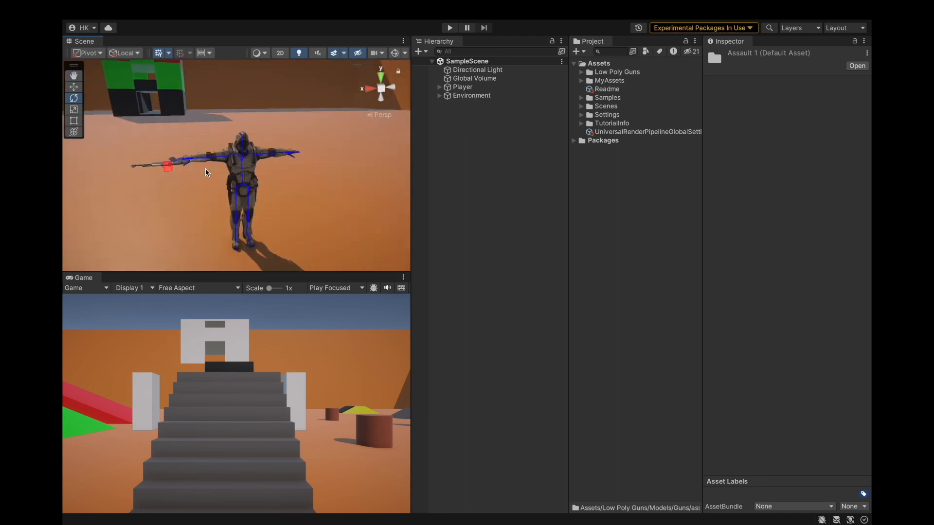
{"action": "left_click", "coordinate": [153, 168]}
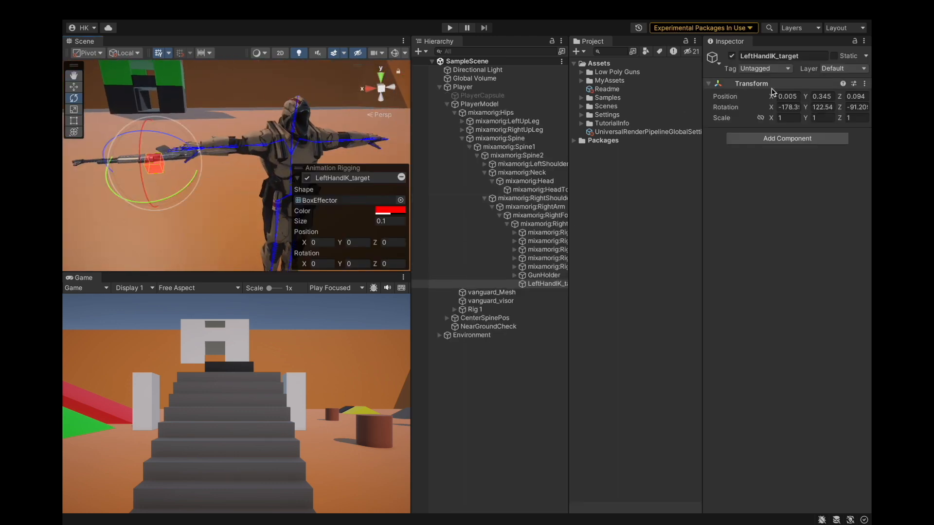
{"action": "left_click", "coordinate": [865, 84]}
{"action": "mouse_move", "coordinate": [798, 174]}
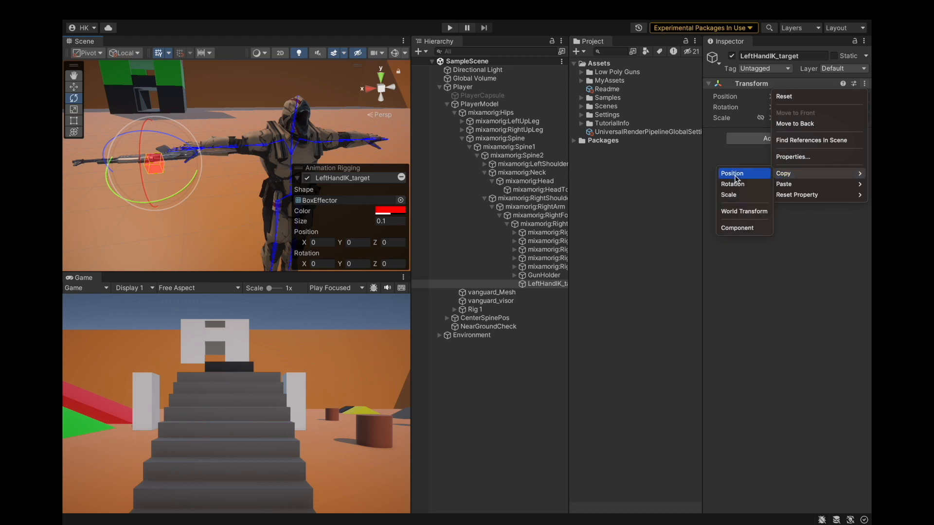
{"action": "left_click", "coordinate": [726, 229]}
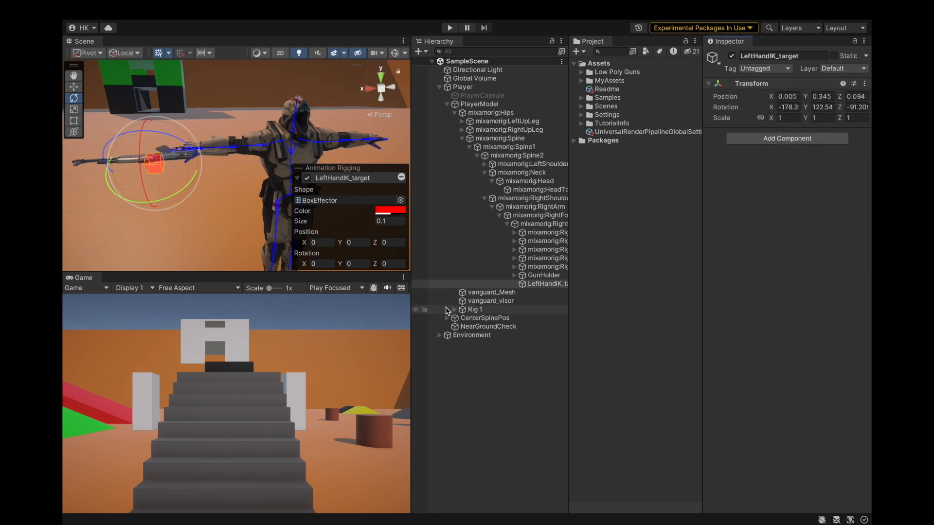
Try setting LeftHandIK_target's effector shape to None and move it out of the hand bone under Rig 1.
{"action": "left_click", "coordinate": [401, 201]}
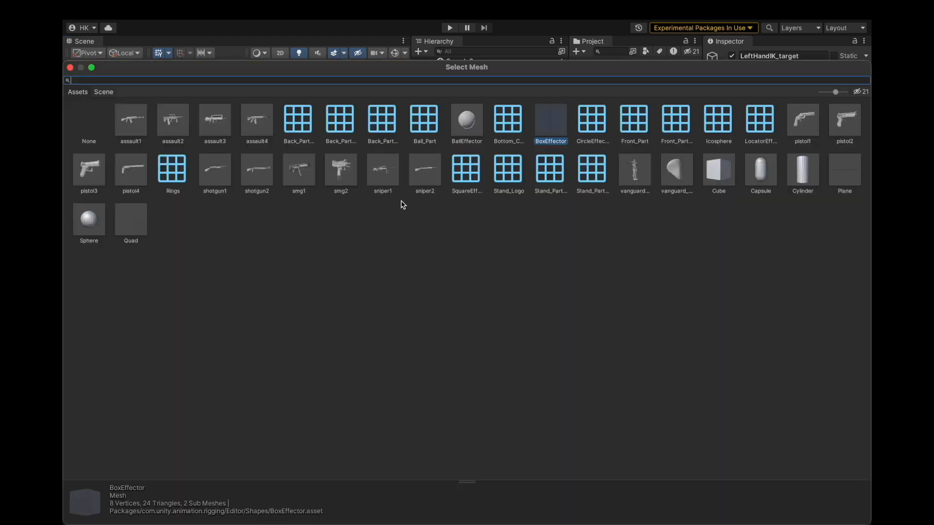
{"action": "double_click", "coordinate": [92, 124]}
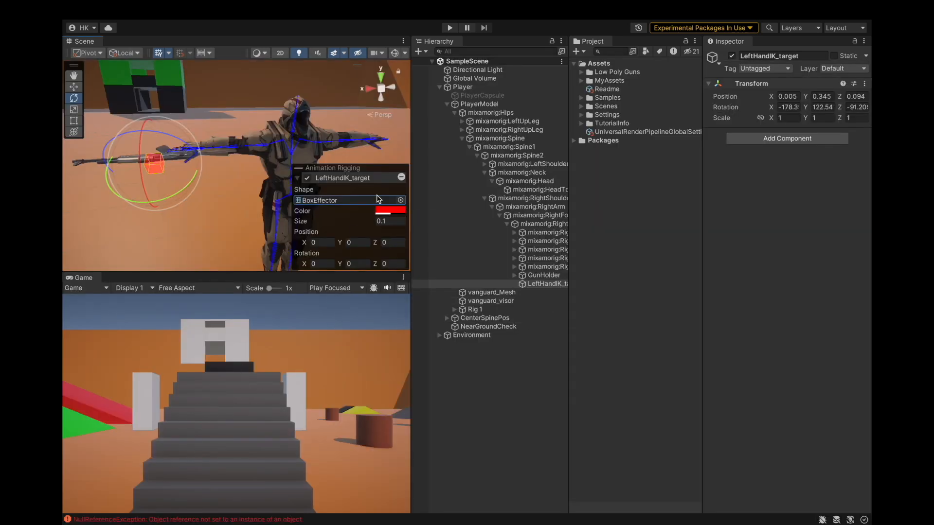
{"action": "left_click_drag", "start_coordinate": [507, 286], "coordinate": [475, 302]}
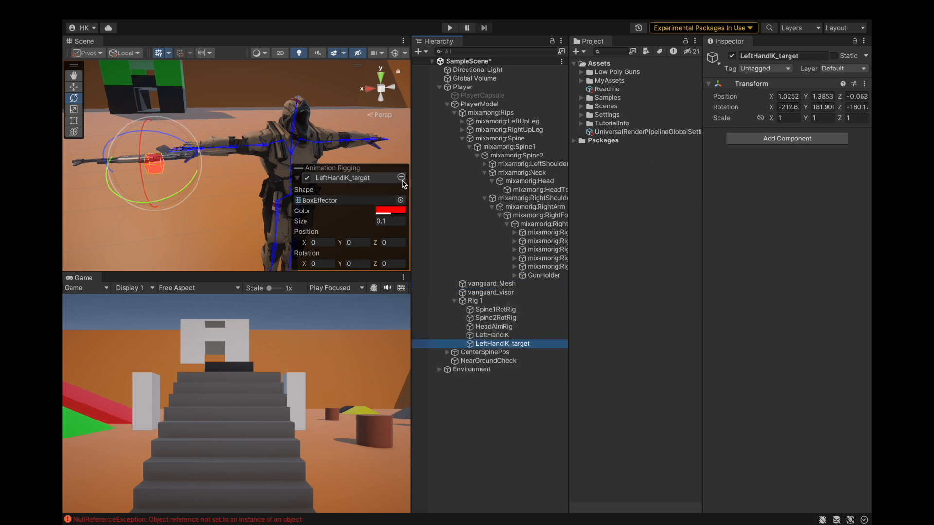
Set LeftHandIK_target's effector shape to None.
{"action": "left_click", "coordinate": [400, 200]}
{"action": "double_click", "coordinate": [88, 114]}
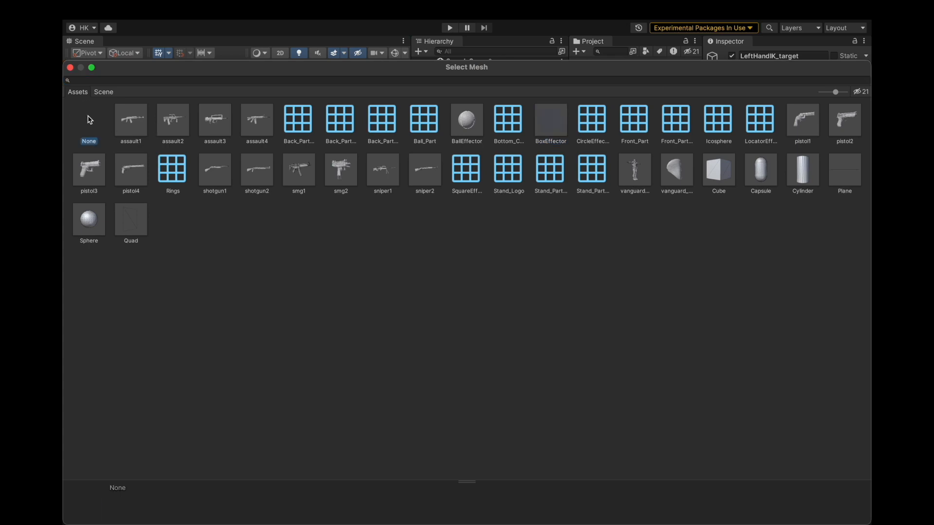
{"action": "left_click", "coordinate": [87, 115]}
{"action": "left_click", "coordinate": [492, 309]}
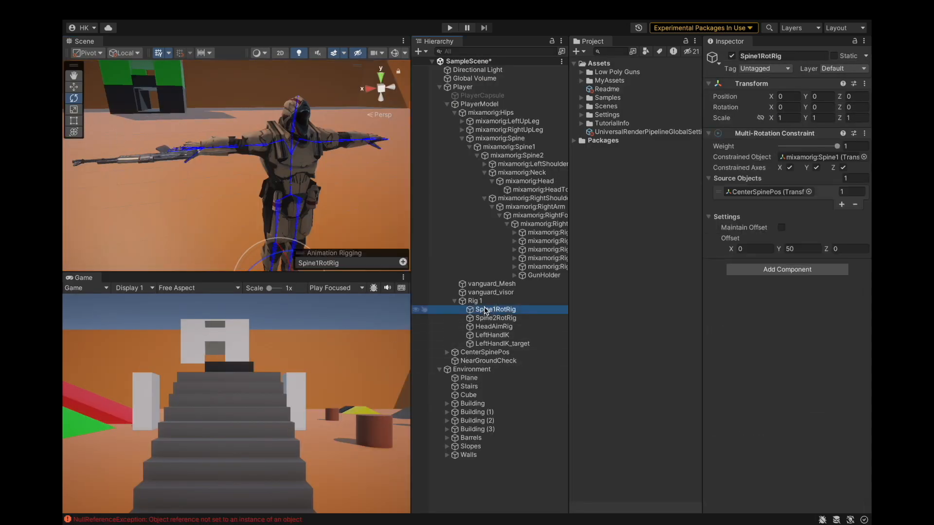
{"action": "left_click", "coordinate": [506, 343]}
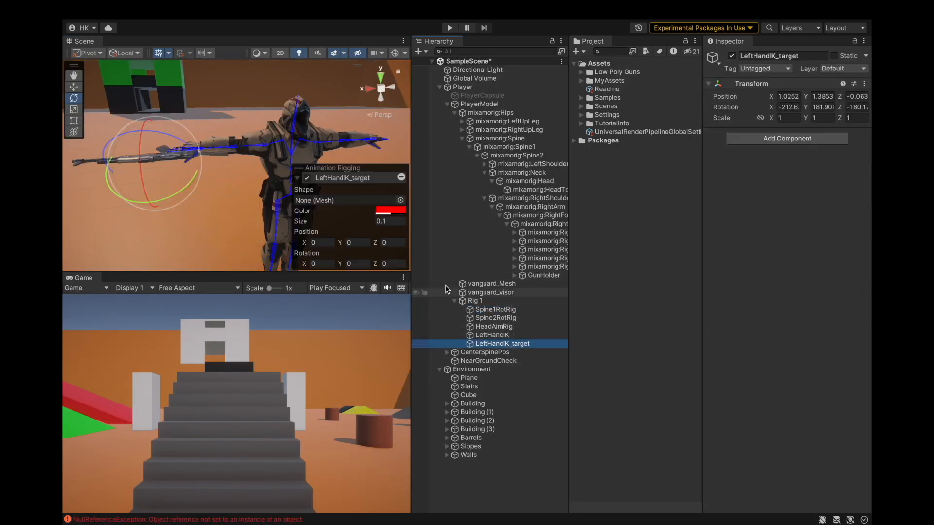
Move LeftHandIK_target under the right hand bone beside GunHolder and paste the copied Transform values onto it.
{"action": "left_click_drag", "start_coordinate": [477, 346], "coordinate": [534, 226]}
{"action": "left_click", "coordinate": [864, 85]}
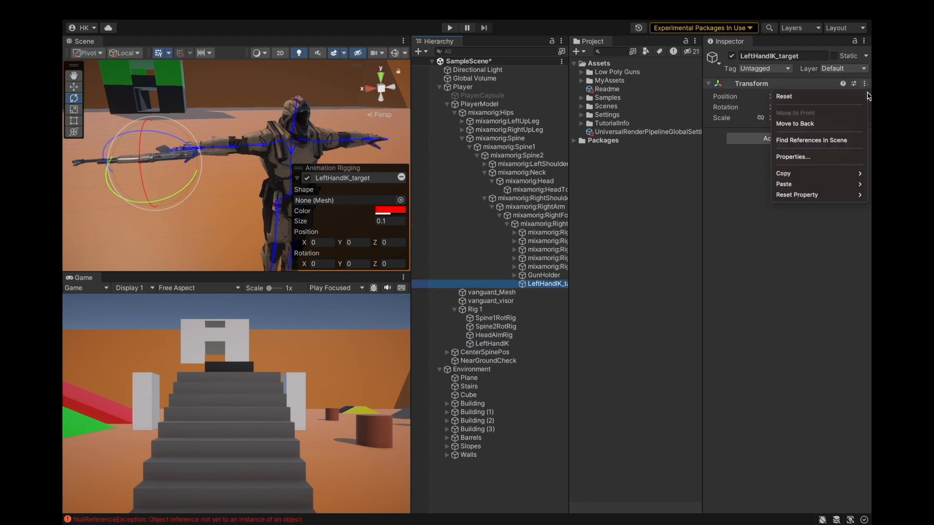
{"action": "mouse_move", "coordinate": [786, 187]}
{"action": "left_click", "coordinate": [755, 248]}
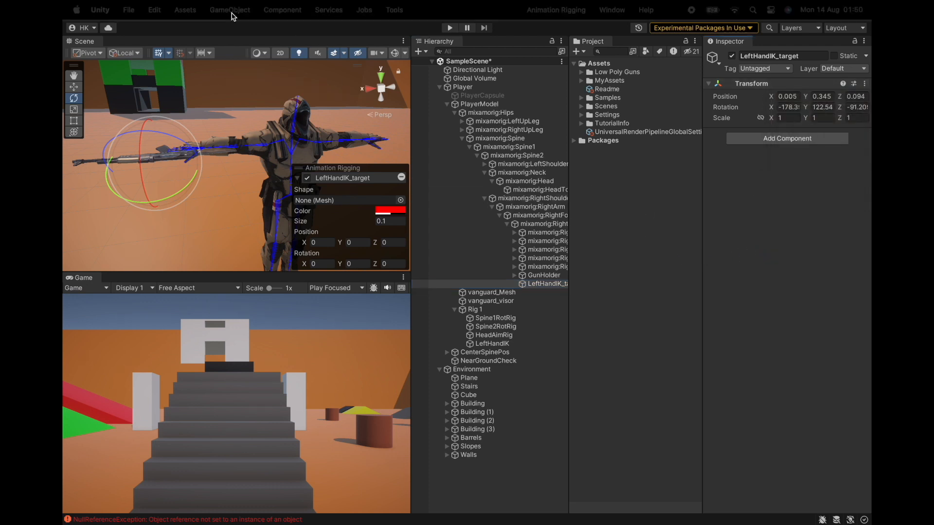
Save the project, and clear the Console's errors before closing it.
{"action": "left_click", "coordinate": [128, 10]}
{"action": "left_click", "coordinate": [139, 148]}
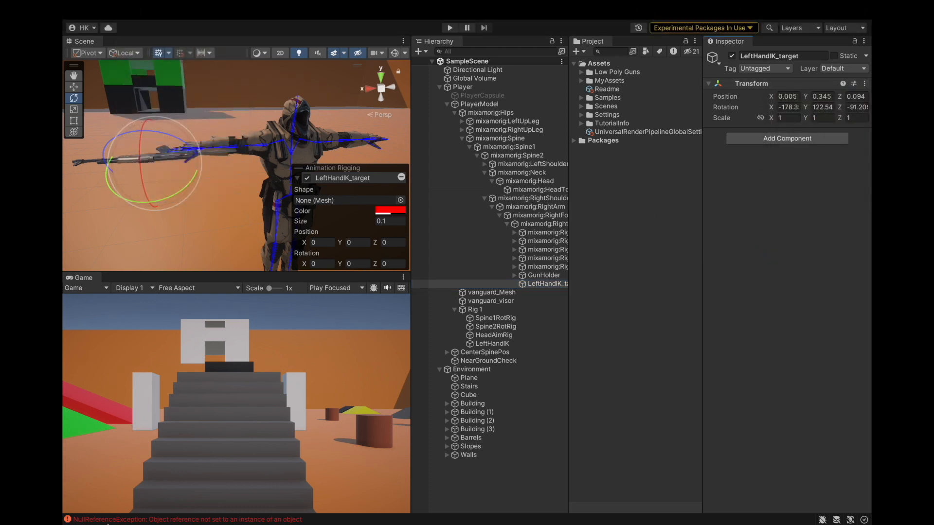
{"action": "left_click", "coordinate": [115, 520]}
{"action": "left_click", "coordinate": [183, 339]}
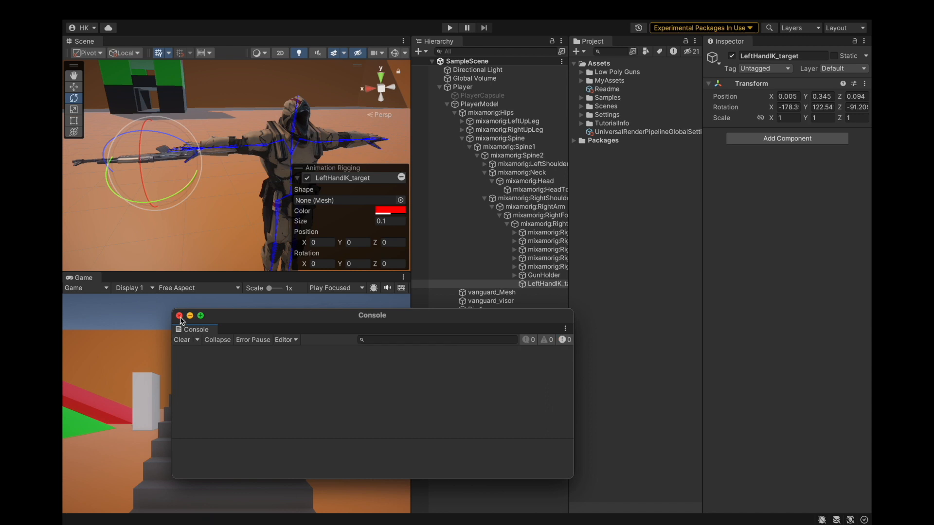
{"action": "left_click", "coordinate": [179, 316]}
Collapse the Animation Rigging overlay and fold up all expanded Hierarchy items.
{"action": "right_click", "coordinate": [328, 174]}
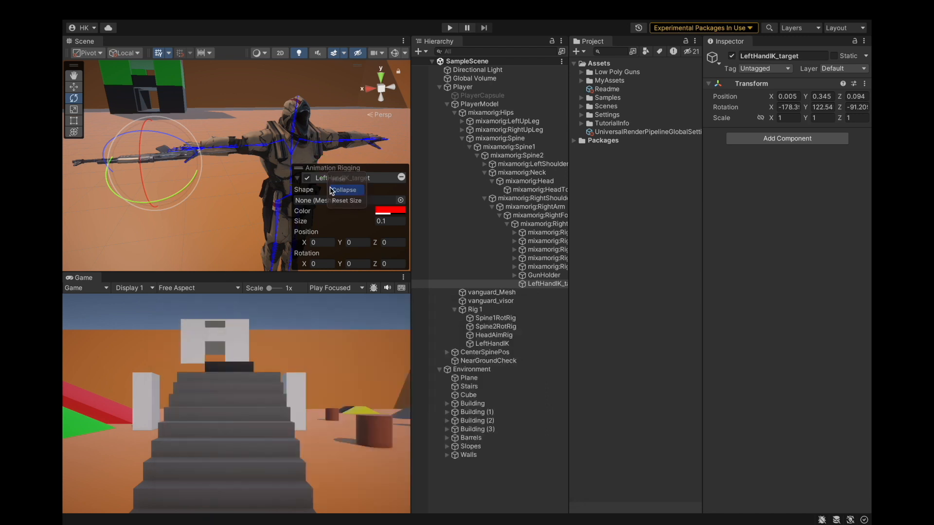
{"action": "left_click", "coordinate": [331, 190]}
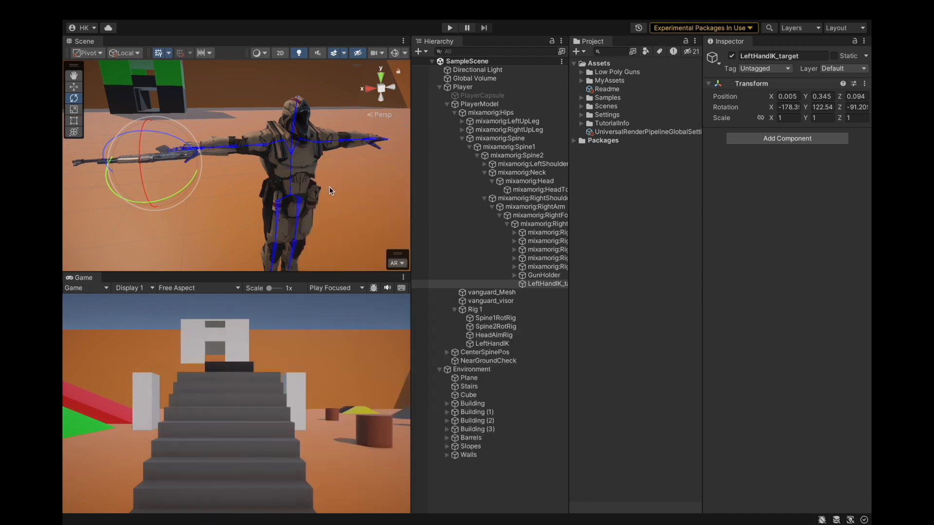
{"action": "left_click", "coordinate": [483, 191]}
{"action": "left_click", "coordinate": [458, 139]}
{"action": "left_click", "coordinate": [455, 113]}
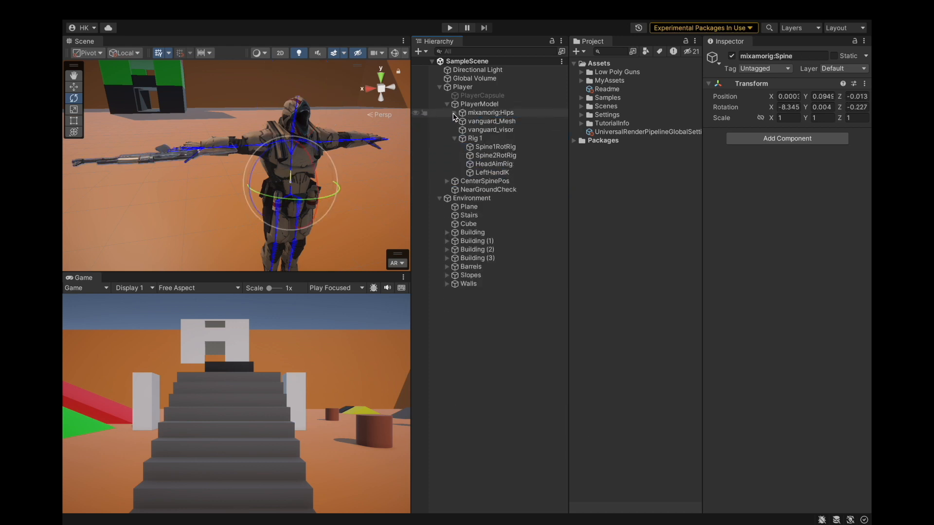
{"action": "left_click", "coordinate": [455, 138]}
{"action": "left_click", "coordinate": [447, 104]}
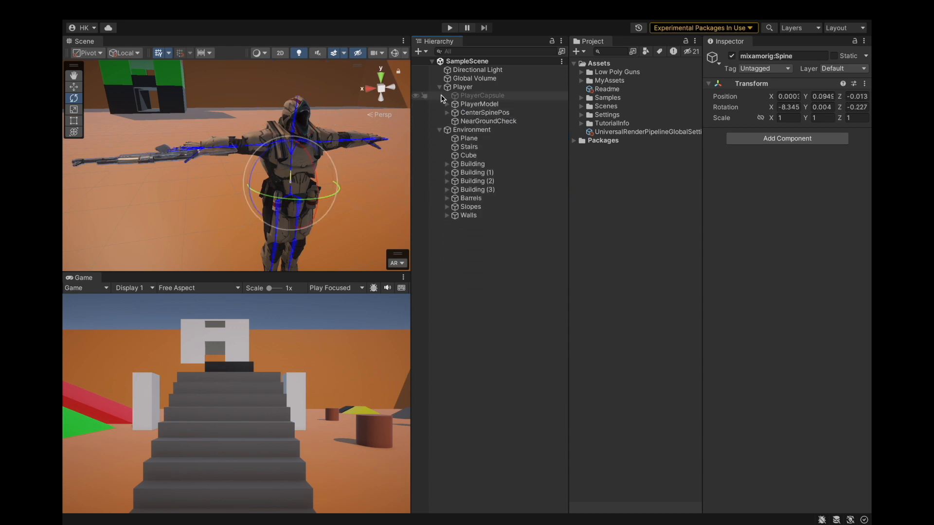
{"action": "left_click", "coordinate": [439, 130]}
{"action": "left_click", "coordinate": [440, 87]}
{"action": "left_click", "coordinate": [488, 259]}
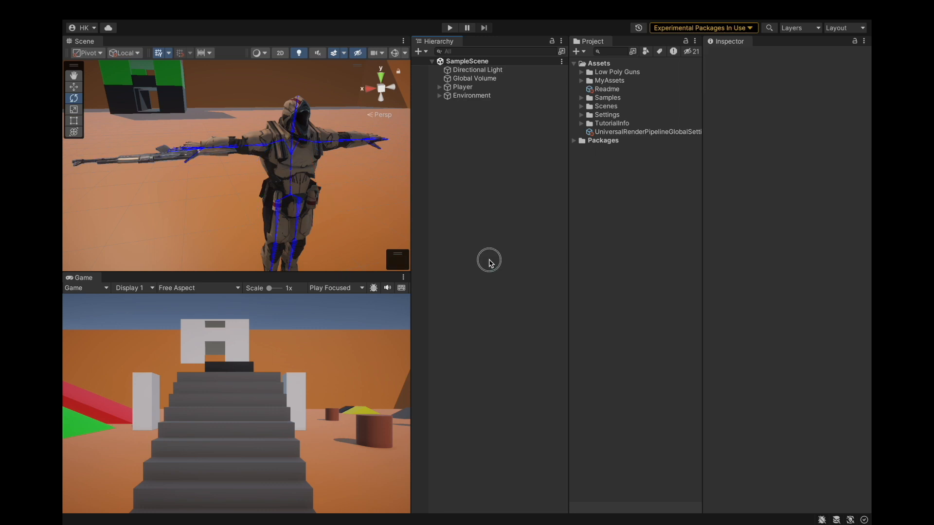
Save the project.
{"action": "scroll", "coordinate": [200, 137], "scroll_direction": "down", "scroll_amount": 5}
{"action": "scroll", "coordinate": [199, 138], "scroll_direction": "up", "scroll_amount": 5}
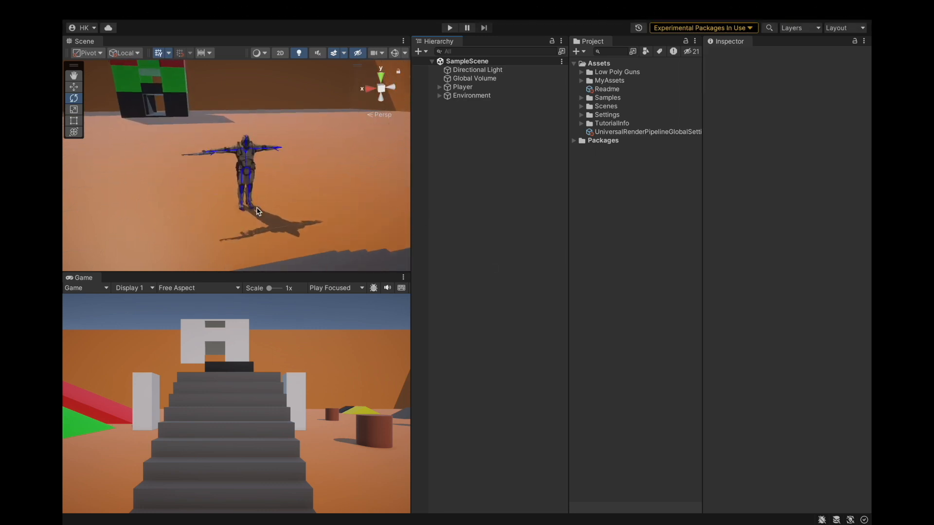
{"action": "left_click_drag", "start_coordinate": [254, 217], "coordinate": [297, 214], "text": "alt"}
{"action": "mouse_move", "coordinate": [97, 2]}
{"action": "left_click", "coordinate": [130, 13]}
{"action": "left_click", "coordinate": [167, 146]}
Play the scene and test walking, jumping and crouching with the player, then stop playing.
{"action": "left_click", "coordinate": [450, 28]}
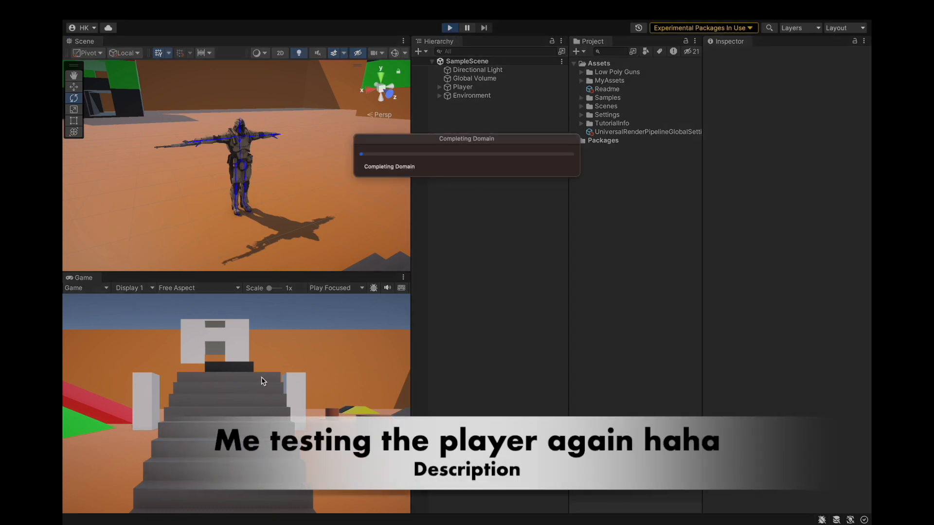
{"action": "key", "text": "s"}
{"action": "key", "text": "a"}
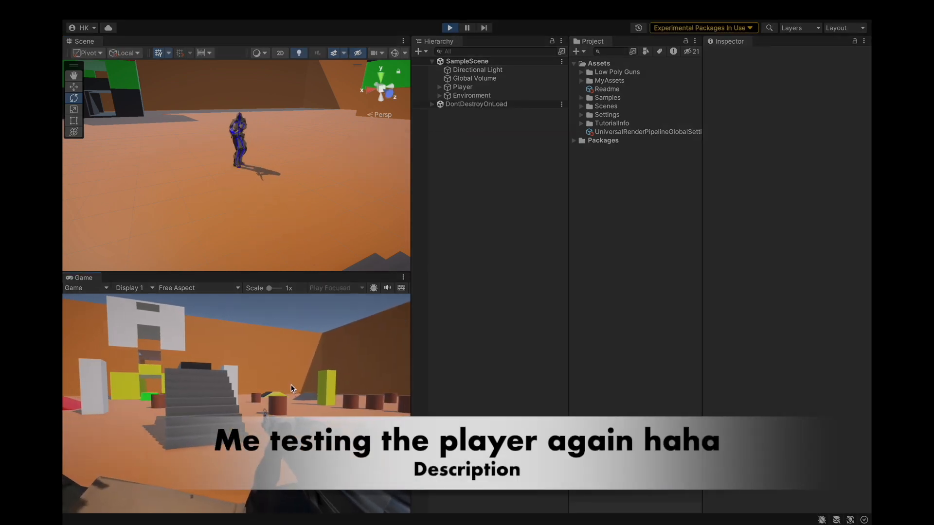
{"action": "key", "text": "d"}
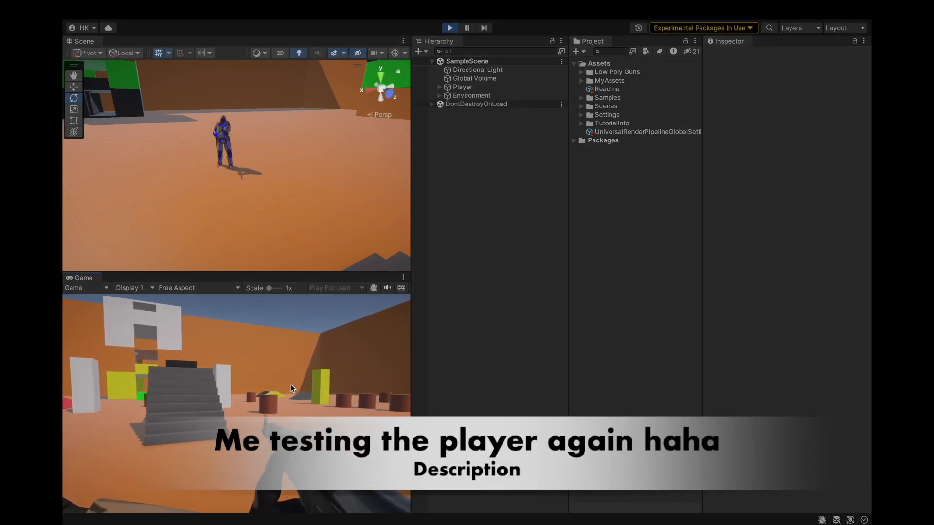
{"action": "key", "text": "space"}
{"action": "key", "text": "c"}
{"action": "key", "text": "c"}
{"action": "key", "text": "w"}
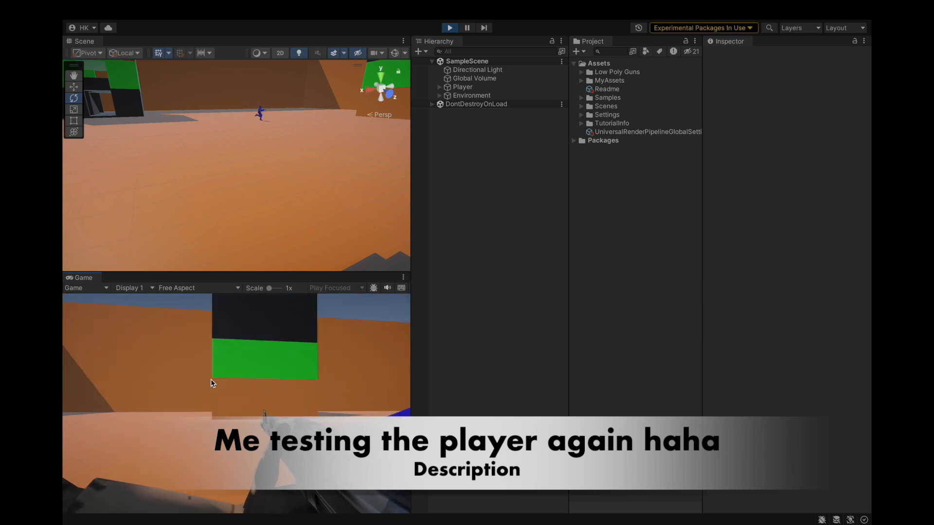
{"action": "key", "text": "space"}
{"action": "key", "text": "w"}
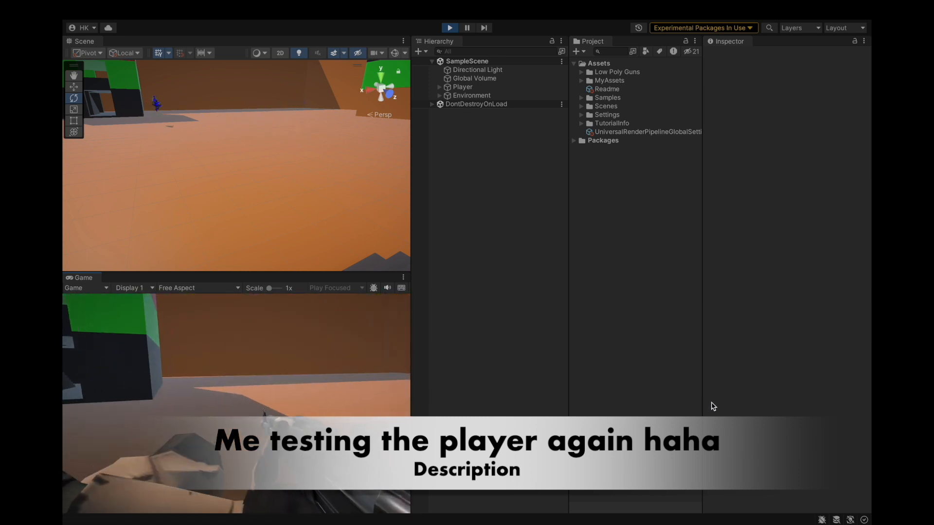
{"action": "key", "text": "w"}
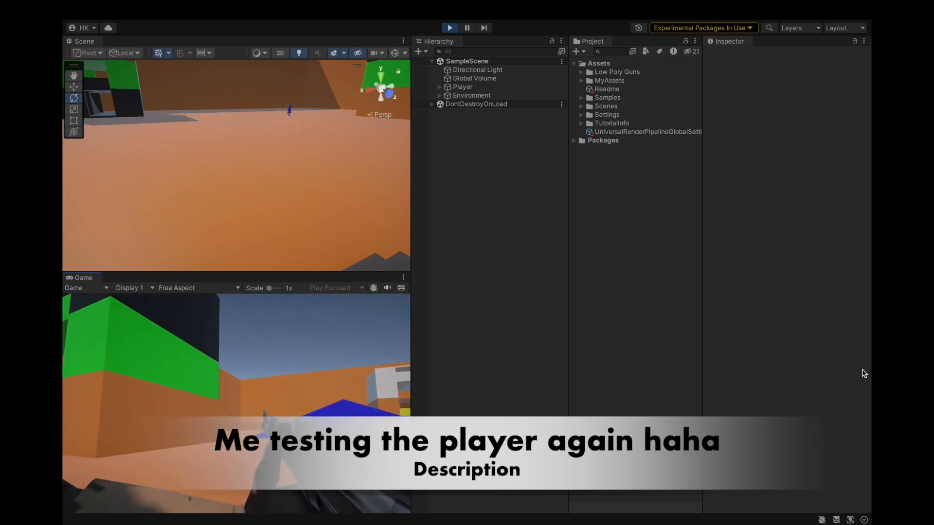
{"action": "key", "text": "w"}
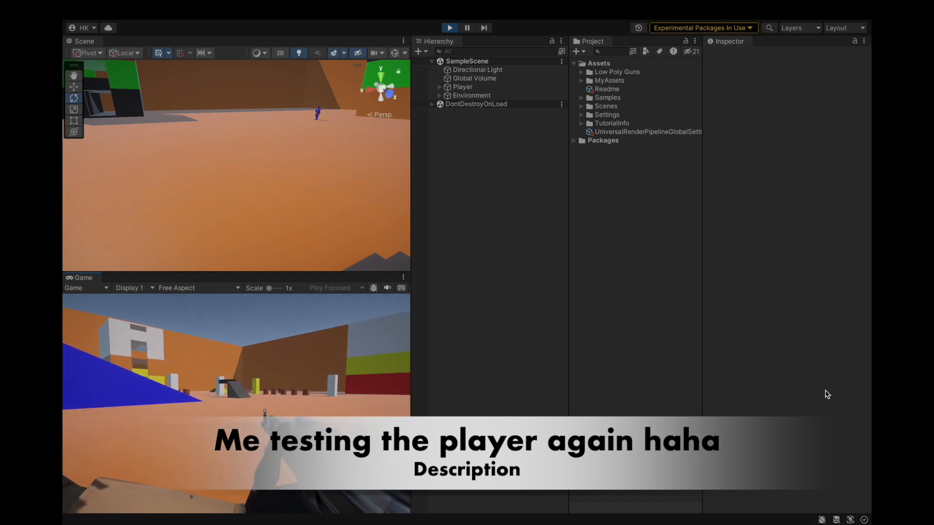
{"action": "key", "text": "w"}
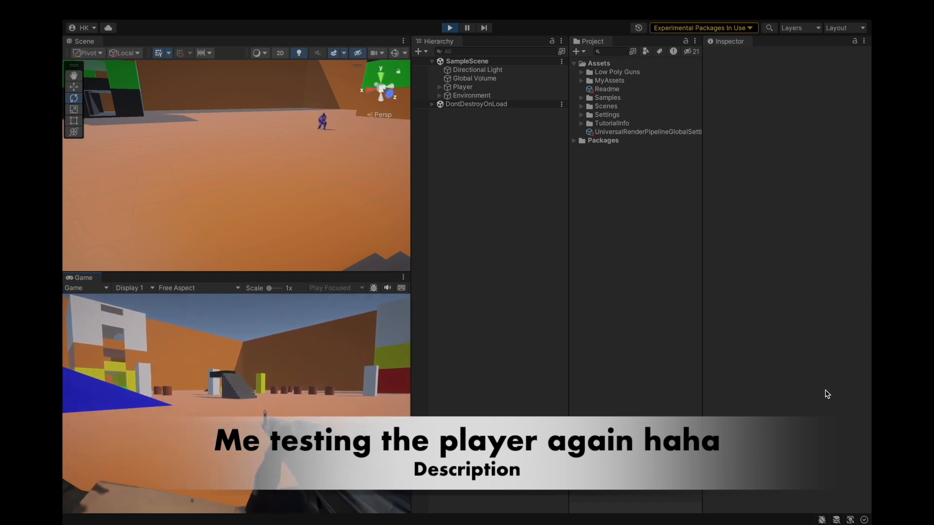
{"action": "key", "text": "w"}
{"action": "key", "text": "space"}
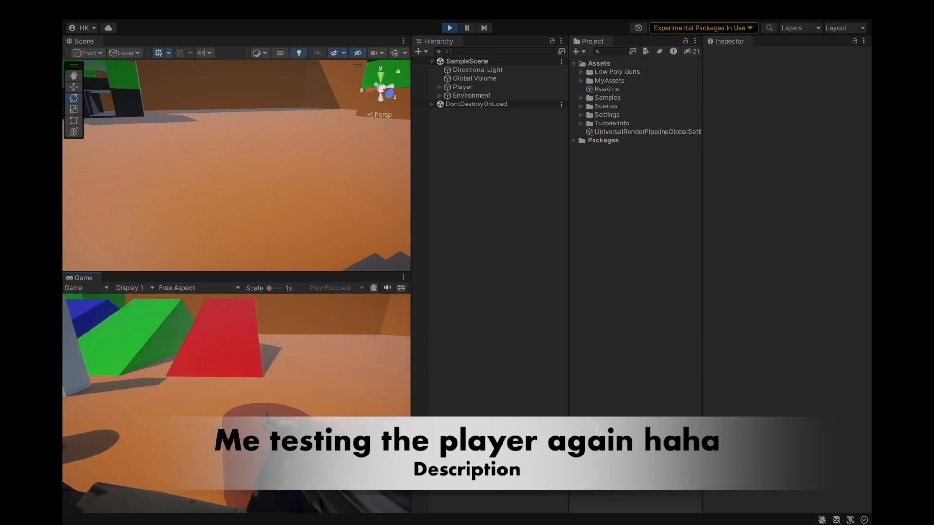
{"action": "key", "text": "w"}
{"action": "key", "text": "w"}
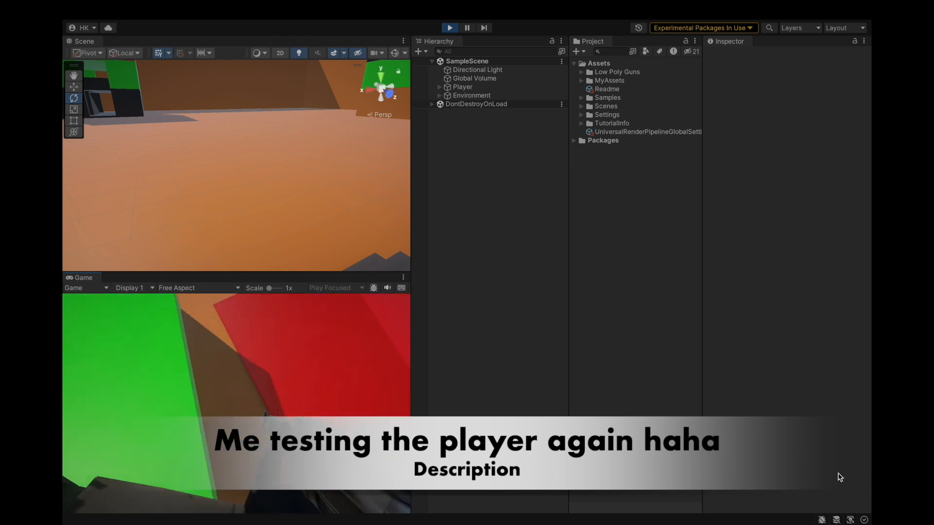
{"action": "key", "text": "w"}
{"action": "key", "text": "w"}
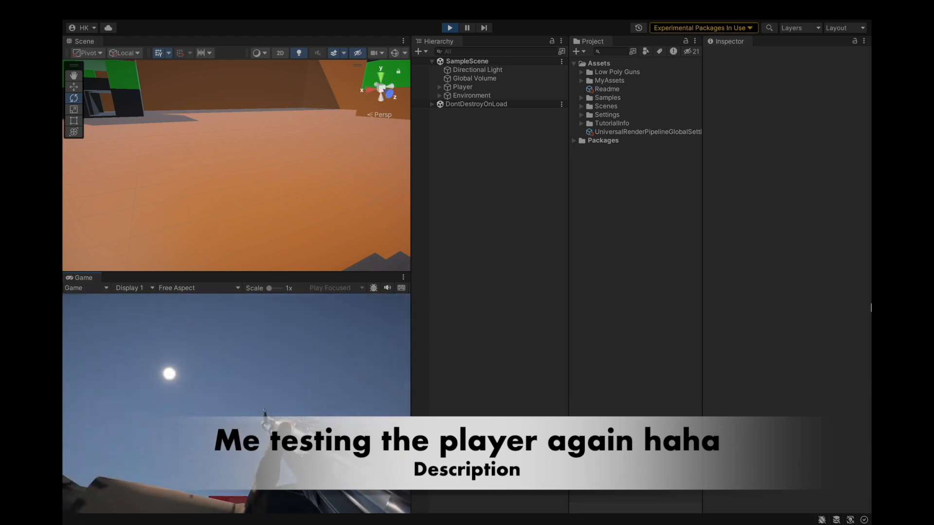
{"action": "left_click", "coordinate": [449, 28]}
Save the project.
{"action": "left_click", "coordinate": [128, 9]}
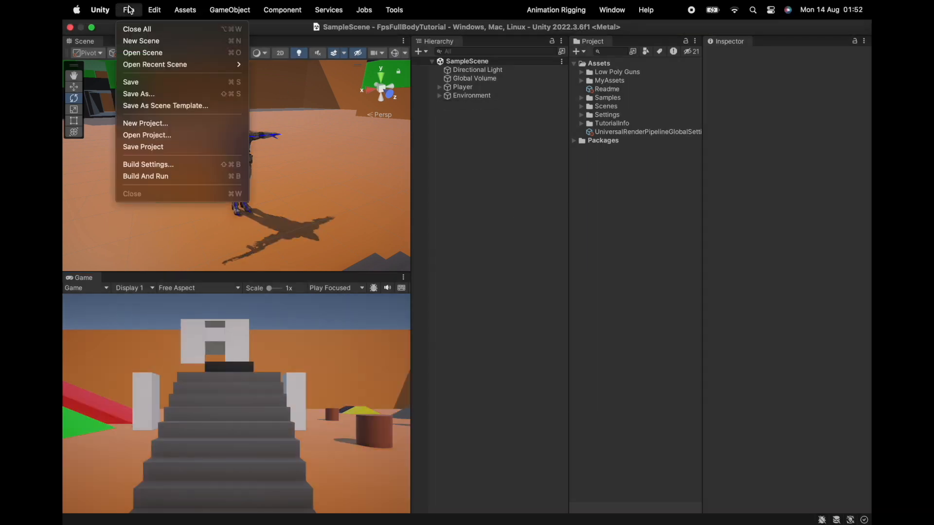
{"action": "left_click", "coordinate": [151, 145]}
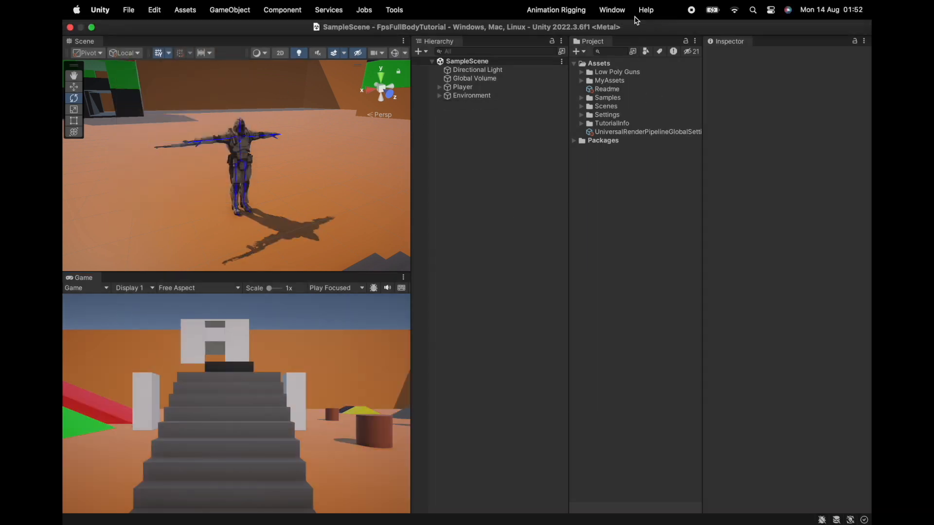
Expand the Low Poly Guns folders and inspect the Plane material in its Materials folder.
{"action": "left_click", "coordinate": [581, 72]}
{"action": "left_click", "coordinate": [589, 89]}
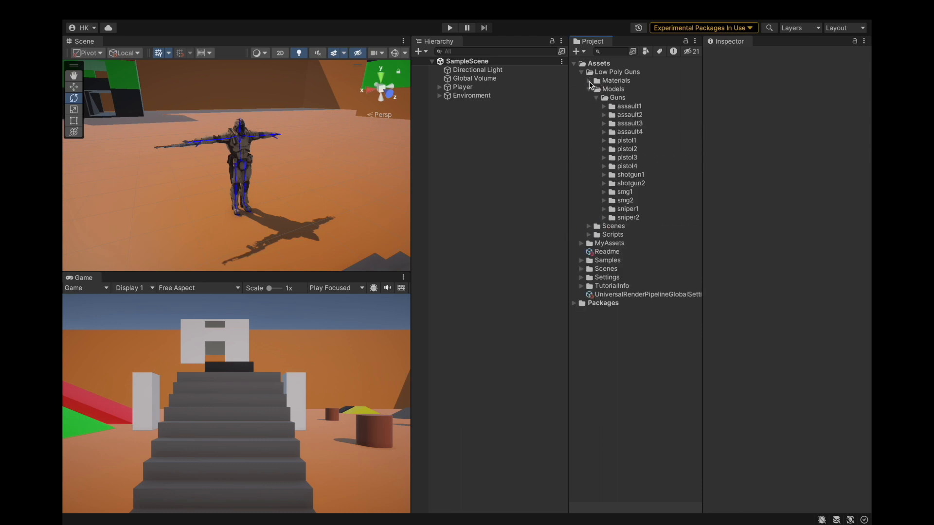
{"action": "left_click", "coordinate": [589, 81]}
{"action": "left_click", "coordinate": [594, 90]}
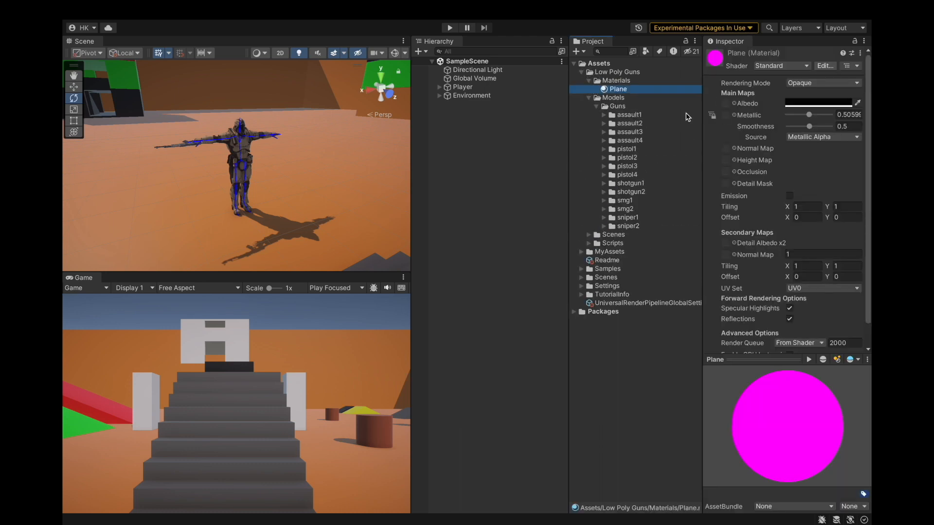
{"action": "right_click", "coordinate": [627, 95]}
{"action": "left_click", "coordinate": [614, 81]}
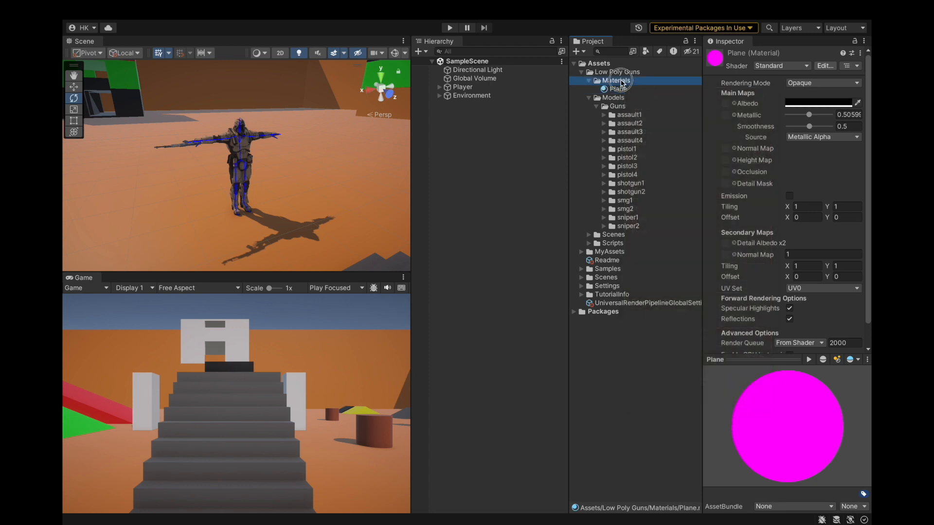
{"action": "right_click", "coordinate": [622, 82]}
{"action": "left_click", "coordinate": [639, 121]}
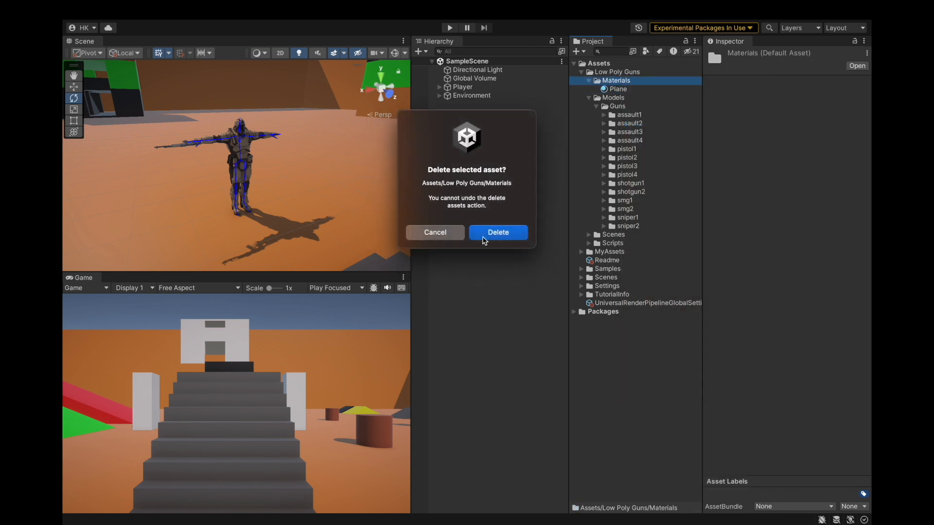
{"action": "left_click", "coordinate": [454, 234]}
Open the Low Poly Guns Main demo scene and look around it.
{"action": "left_click", "coordinate": [587, 235]}
{"action": "double_click", "coordinate": [601, 243]}
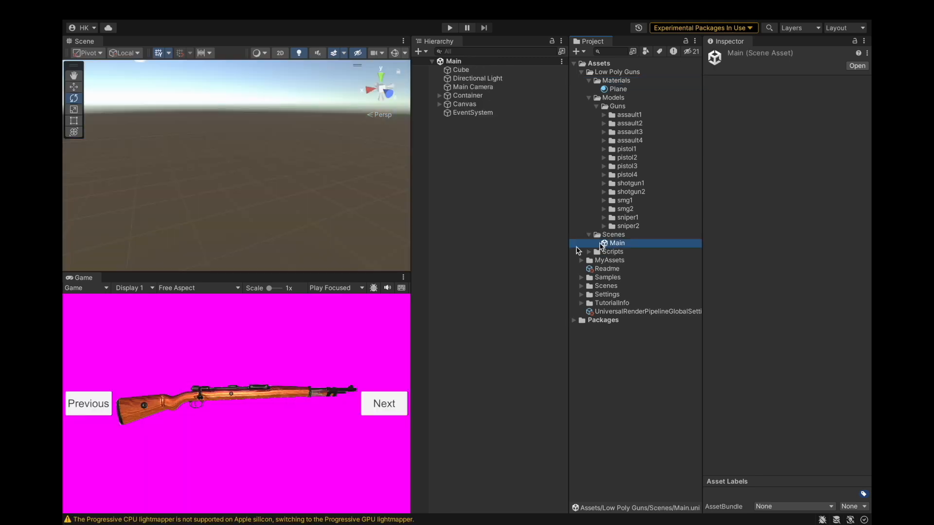
{"action": "left_click_drag", "start_coordinate": [196, 195], "coordinate": [431, 185], "text": "alt"}
{"action": "scroll", "coordinate": [169, 230], "scroll_direction": "down", "scroll_amount": 5}
{"action": "left_click_drag", "start_coordinate": [217, 193], "coordinate": [385, 192], "text": "alt"}
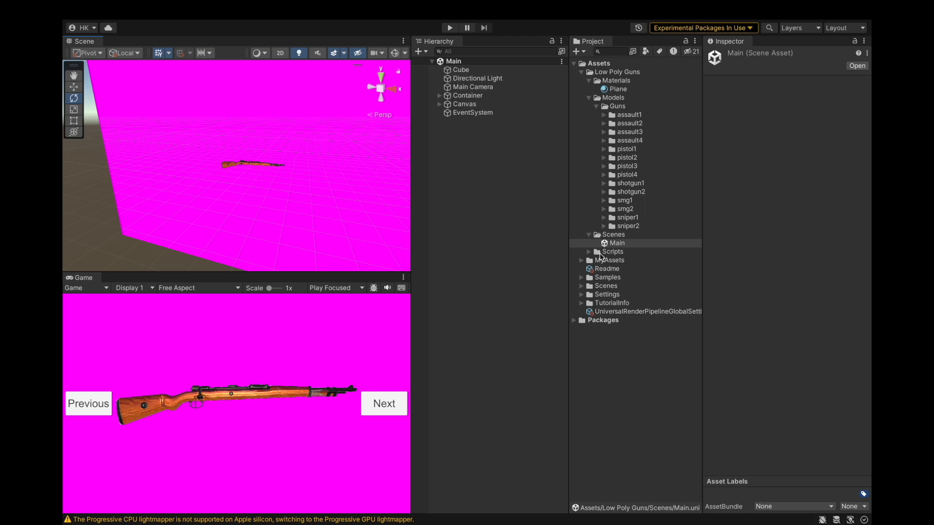
Open SampleScene from the project's Scenes folder.
{"action": "left_click", "coordinate": [581, 261]}
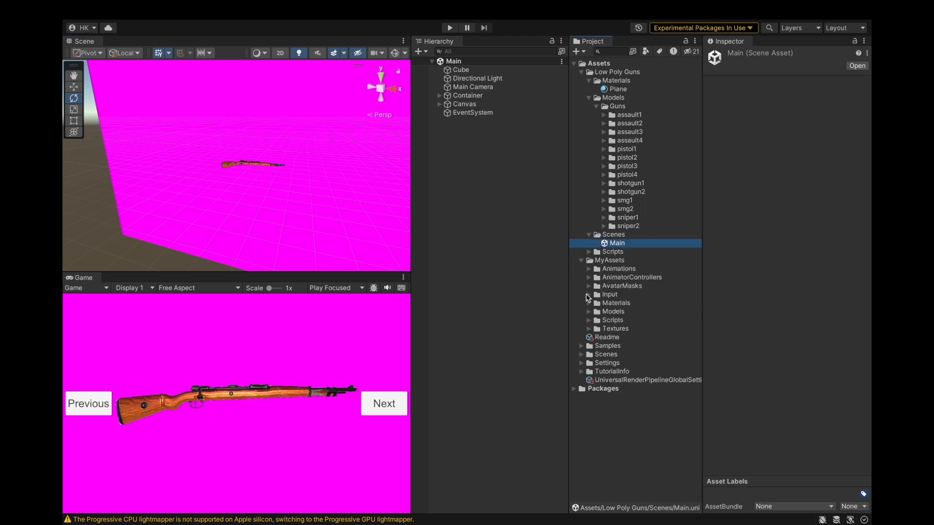
{"action": "left_click", "coordinate": [581, 261]}
{"action": "left_click", "coordinate": [582, 286]}
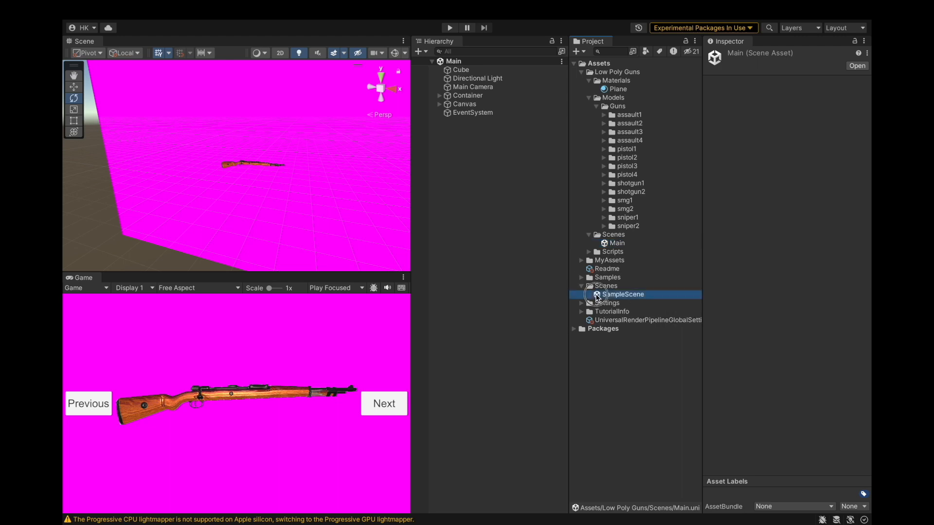
{"action": "double_click", "coordinate": [598, 296]}
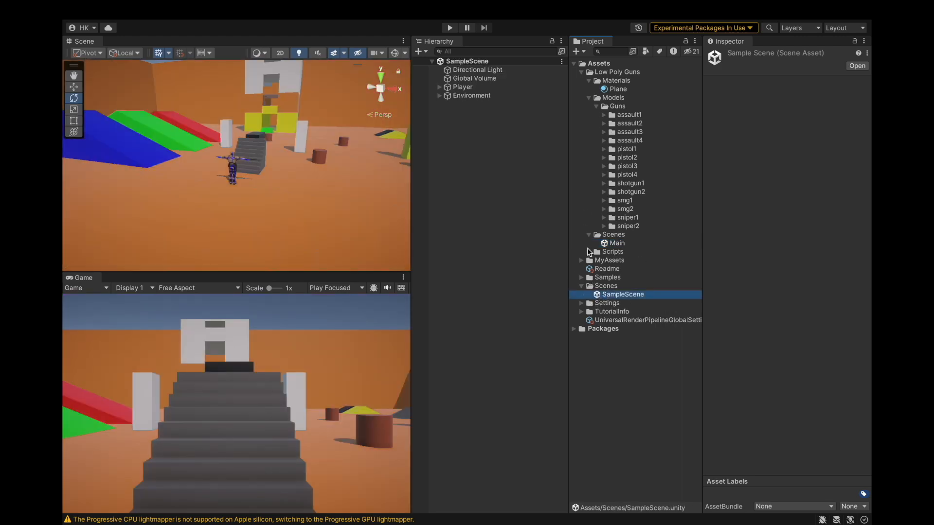
Delete the Scenes folder inside Low Poly Guns.
{"action": "left_click", "coordinate": [600, 244]}
{"action": "right_click", "coordinate": [604, 235]}
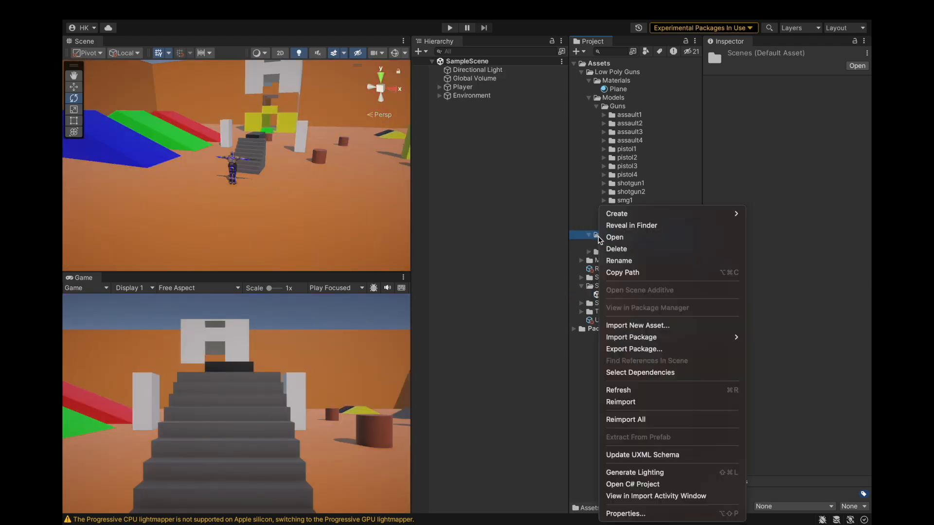
{"action": "left_click", "coordinate": [614, 248]}
{"action": "left_click", "coordinate": [525, 231]}
Delete the Scripts folder inside Low Poly Guns.
{"action": "left_click", "coordinate": [590, 238]}
{"action": "left_click", "coordinate": [588, 235]}
{"action": "left_click", "coordinate": [617, 243]}
{"action": "left_click", "coordinate": [617, 252]}
{"action": "right_click", "coordinate": [612, 237]}
{"action": "left_click", "coordinate": [625, 249]}
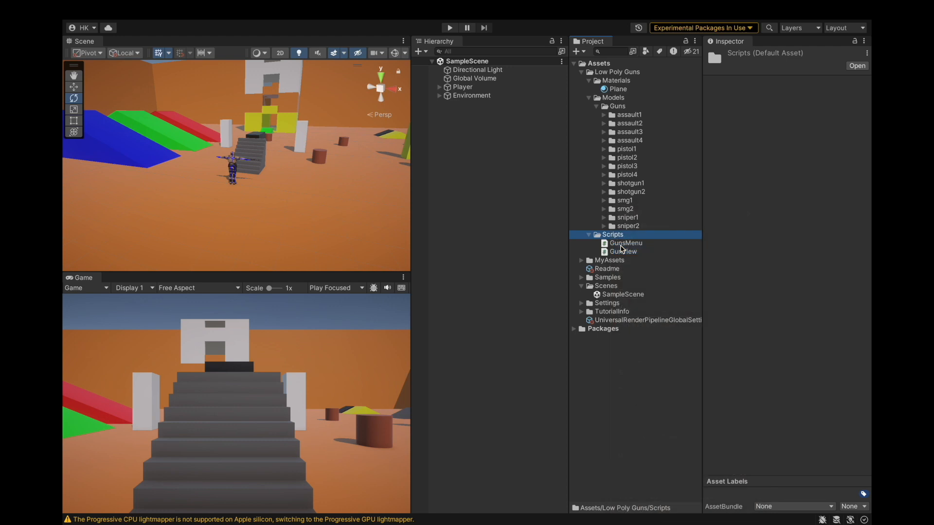
{"action": "left_click", "coordinate": [512, 236]}
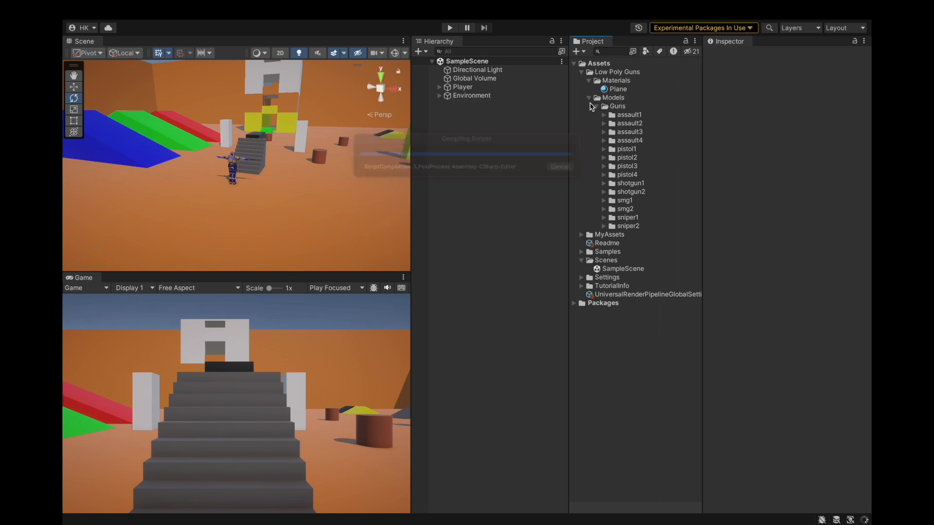
Move the Guns folder from Low Poly Guns' Models into the MyAssets Models folder.
{"action": "left_click", "coordinate": [588, 97]}
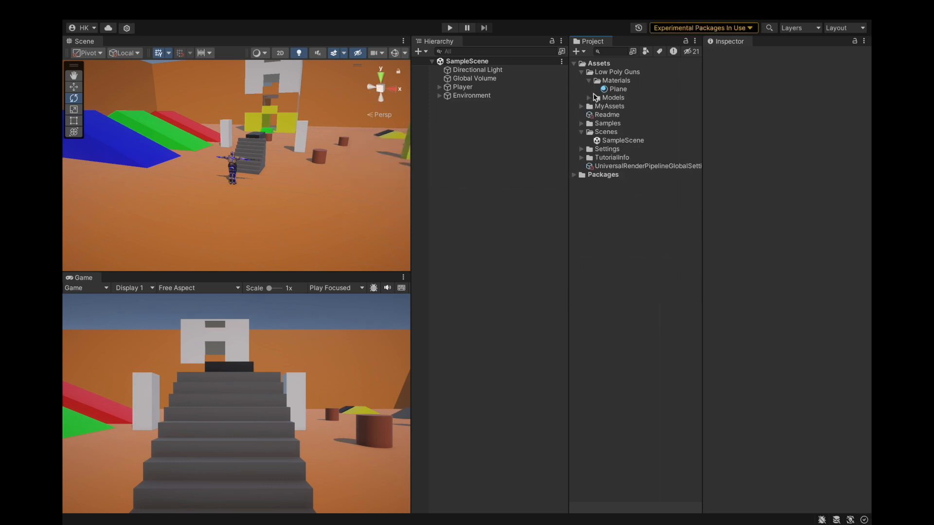
{"action": "left_click", "coordinate": [589, 98]}
{"action": "left_click", "coordinate": [596, 106]}
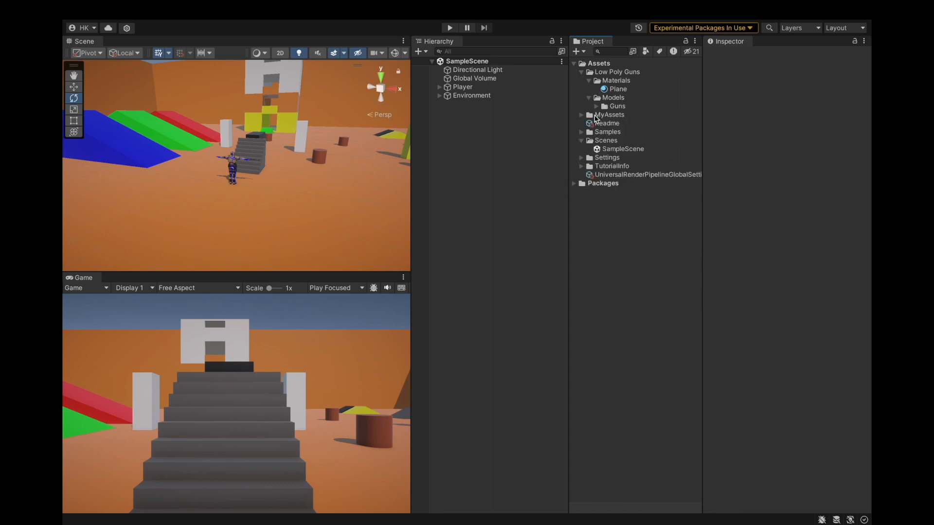
{"action": "left_click", "coordinate": [580, 115]}
{"action": "left_click_drag", "start_coordinate": [621, 106], "coordinate": [599, 172]}
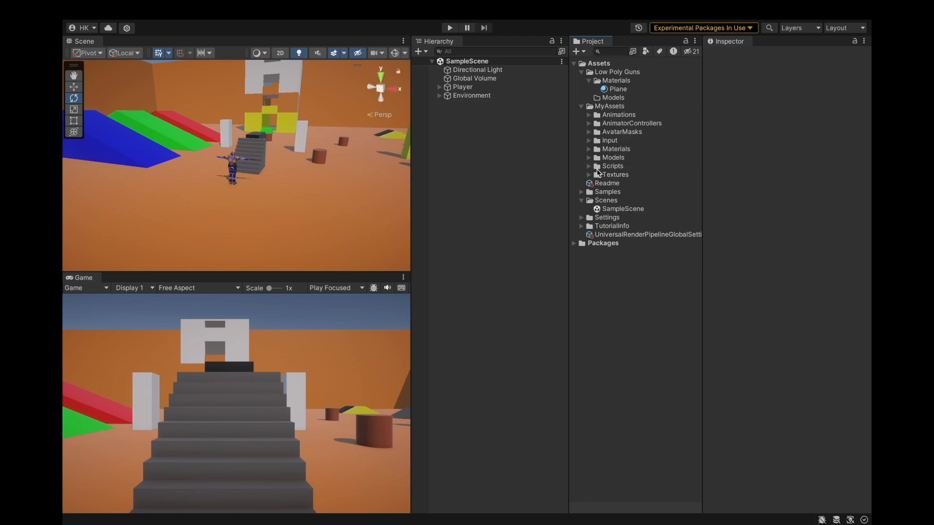
{"action": "left_click", "coordinate": [589, 158]}
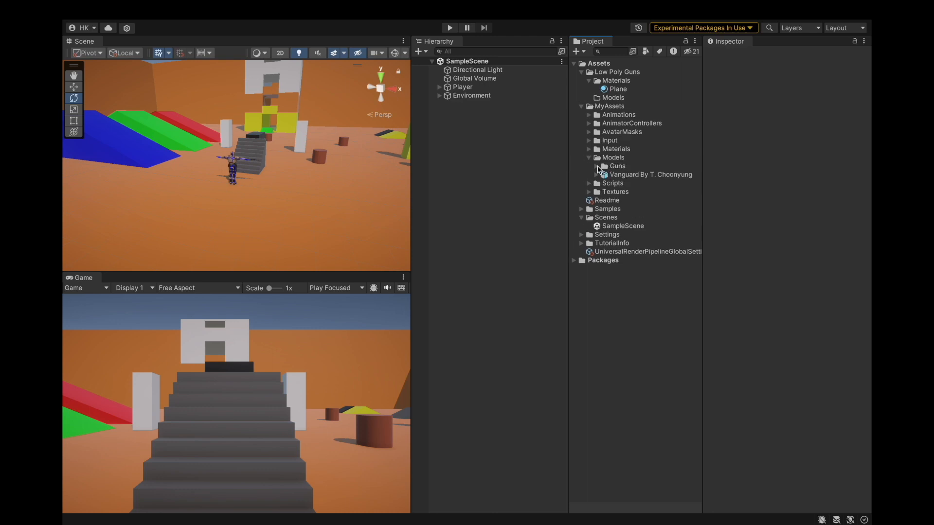
{"action": "left_click", "coordinate": [597, 167]}
{"action": "left_click", "coordinate": [596, 167]}
{"action": "left_click", "coordinate": [589, 158]}
{"action": "left_click", "coordinate": [582, 106]}
Delete the remaining Low Poly Guns folder from Assets.
{"action": "left_click", "coordinate": [612, 98]}
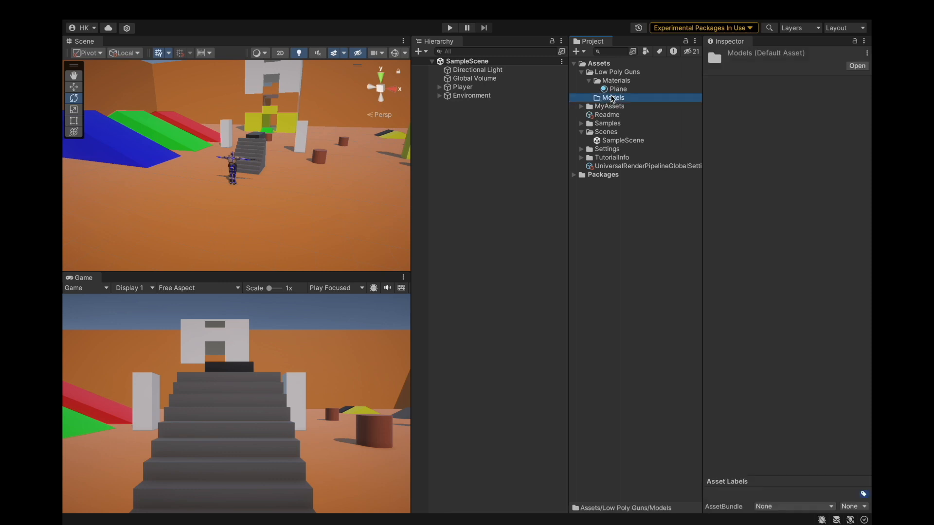
{"action": "left_click", "coordinate": [614, 80], "text": "super"}
{"action": "left_click", "coordinate": [612, 72], "text": "super"}
{"action": "right_click", "coordinate": [610, 74]}
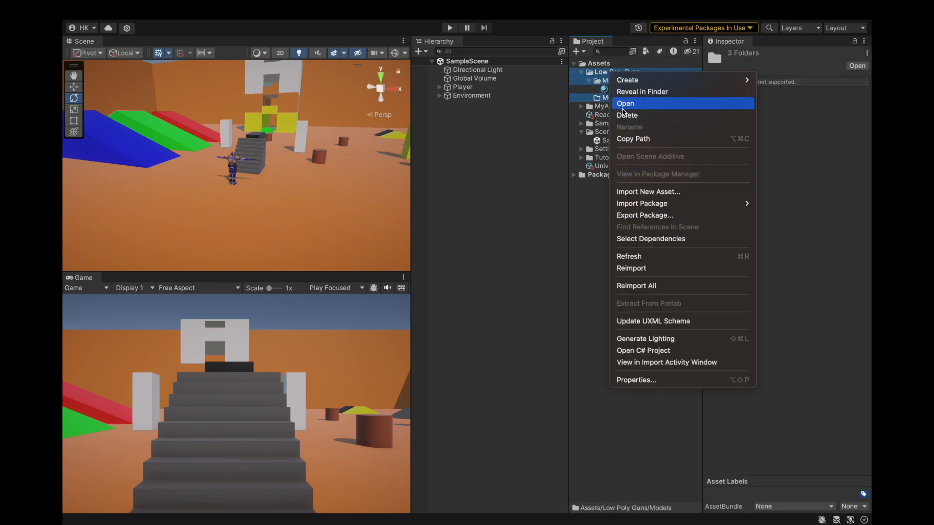
{"action": "left_click", "coordinate": [606, 72]}
{"action": "left_click", "coordinate": [605, 73]}
{"action": "right_click", "coordinate": [609, 73]}
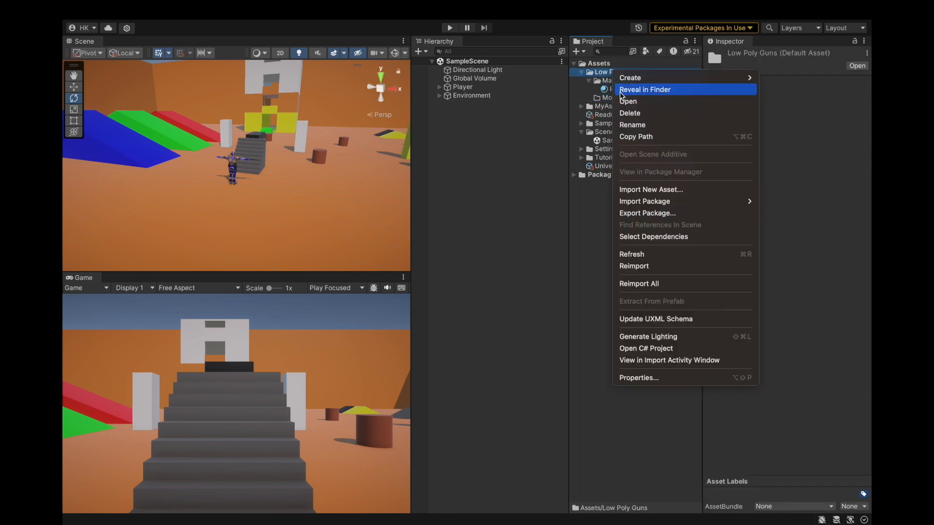
{"action": "left_click", "coordinate": [626, 113]}
{"action": "left_click", "coordinate": [508, 236]}
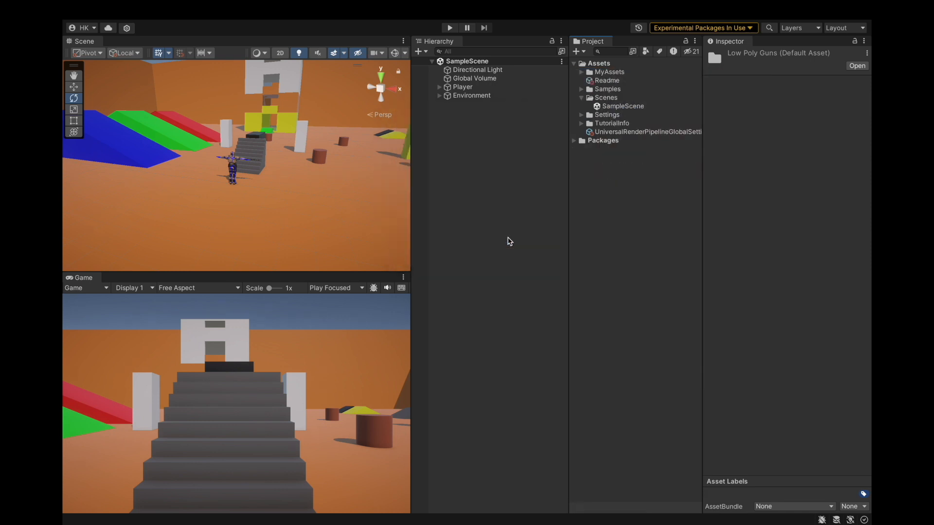
{"action": "left_click", "coordinate": [582, 98]}
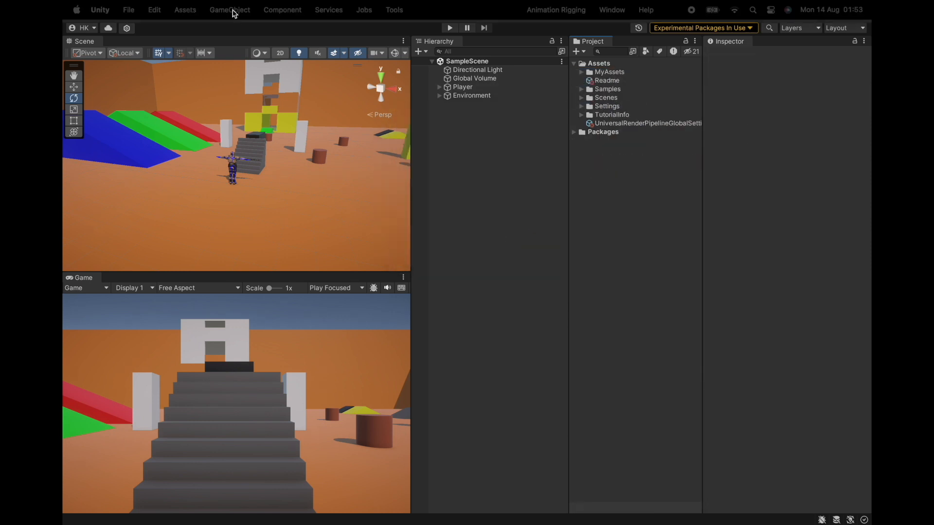
Save the project.
{"action": "left_click", "coordinate": [151, 10]}
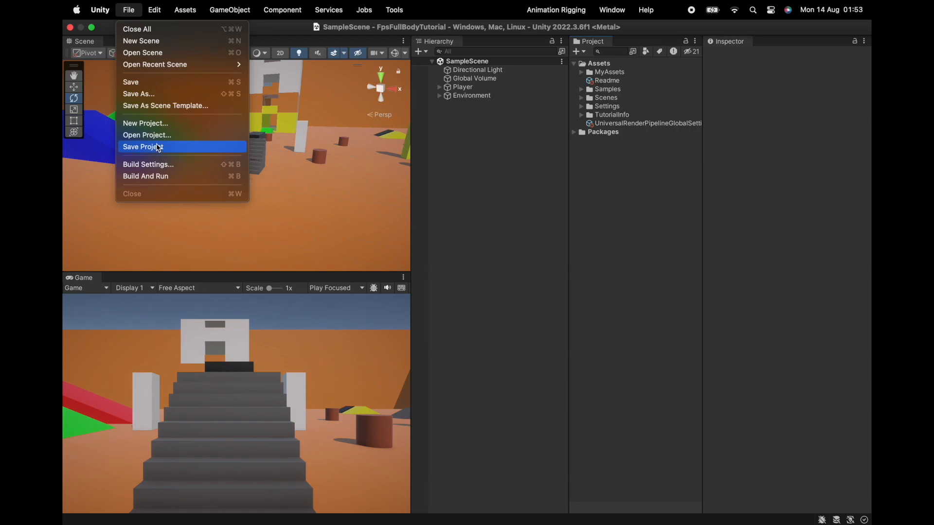